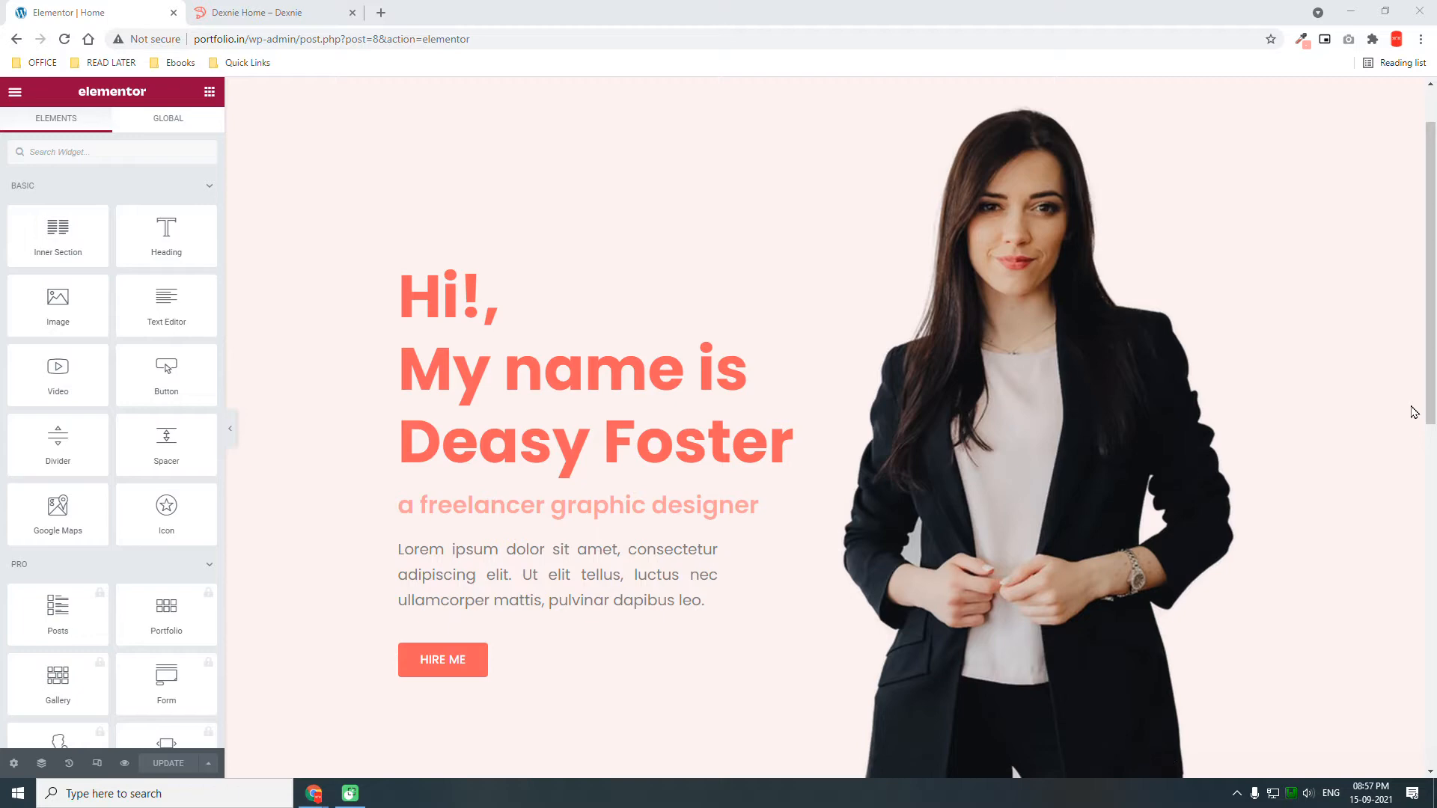
# Compare with the Dexnie reference page's About Me area and add a one-column section below the hero section.
pyautogui.scroll(-4, 1414, 411)
pyautogui.click(313, 8)
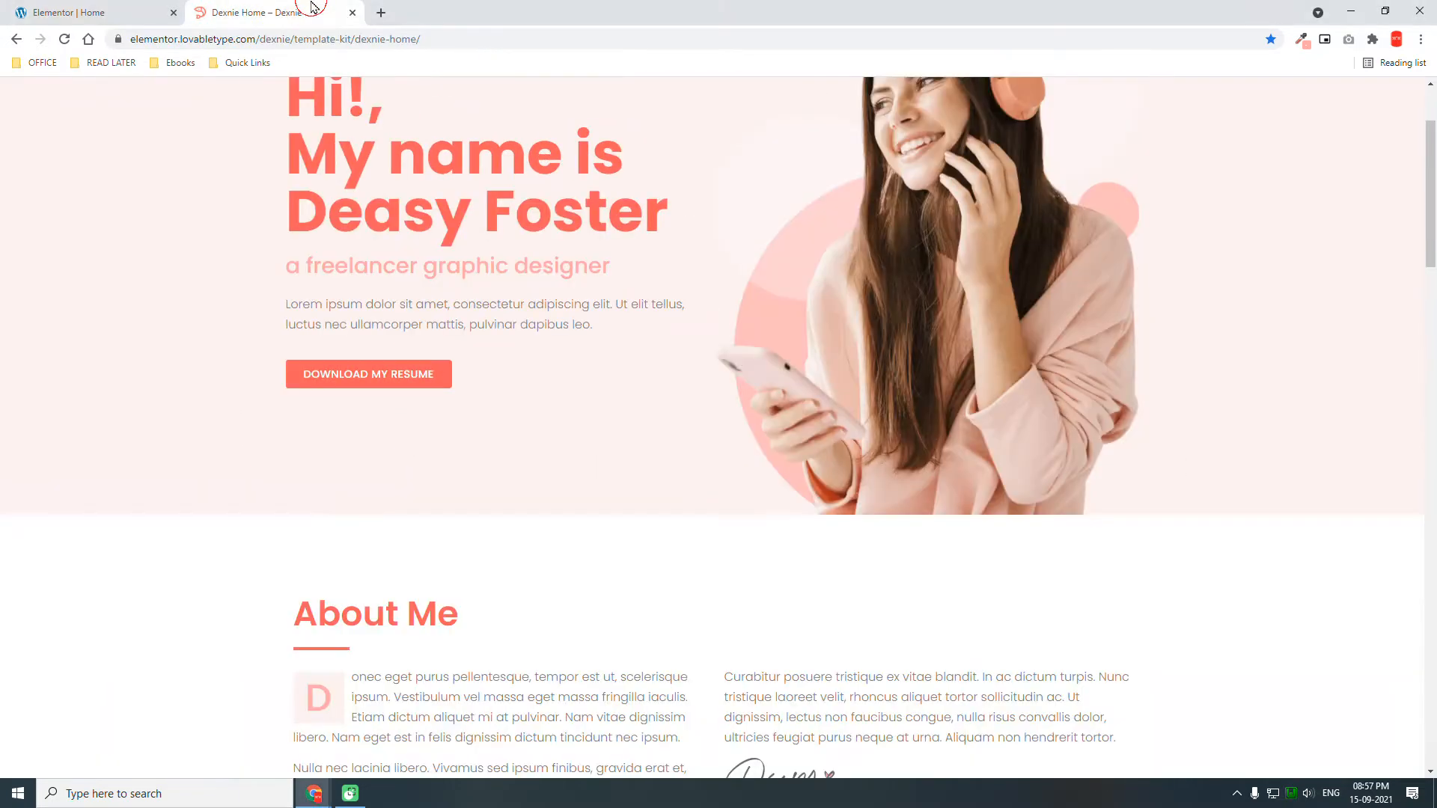
pyautogui.scroll(1, 500, 373)
pyautogui.scroll(-3, 500, 373)
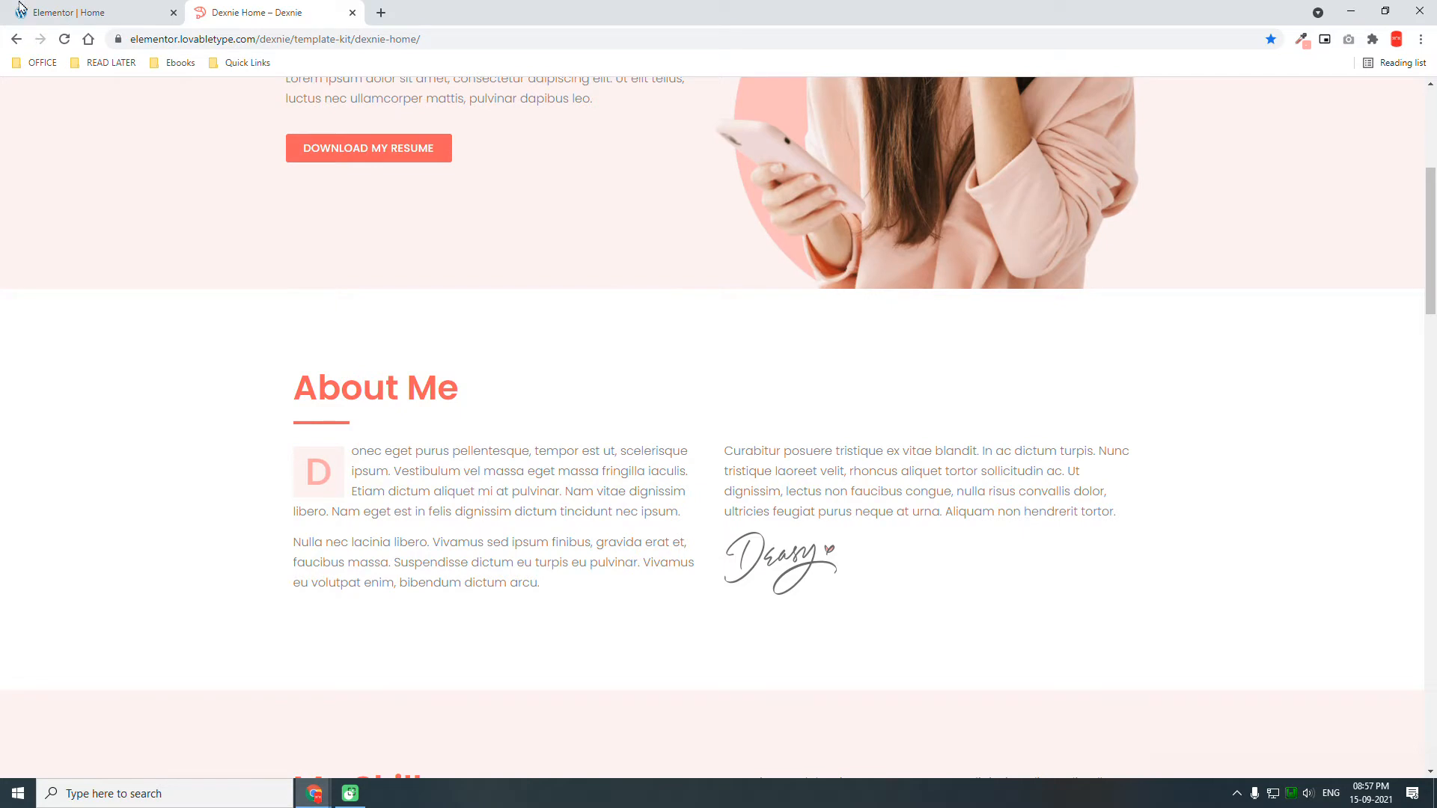
pyautogui.click(64, 8)
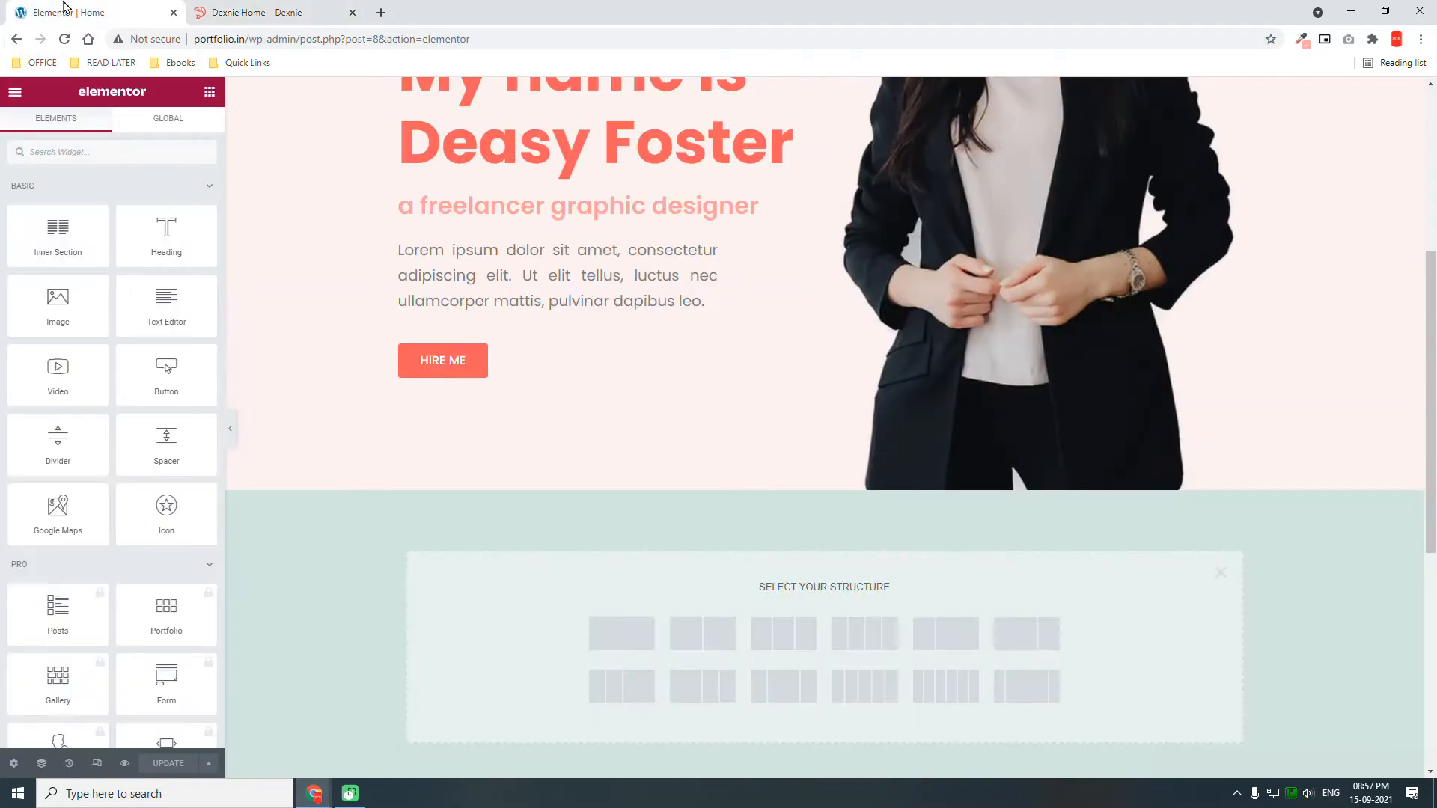
pyautogui.click(273, 9)
pyautogui.click(98, 7)
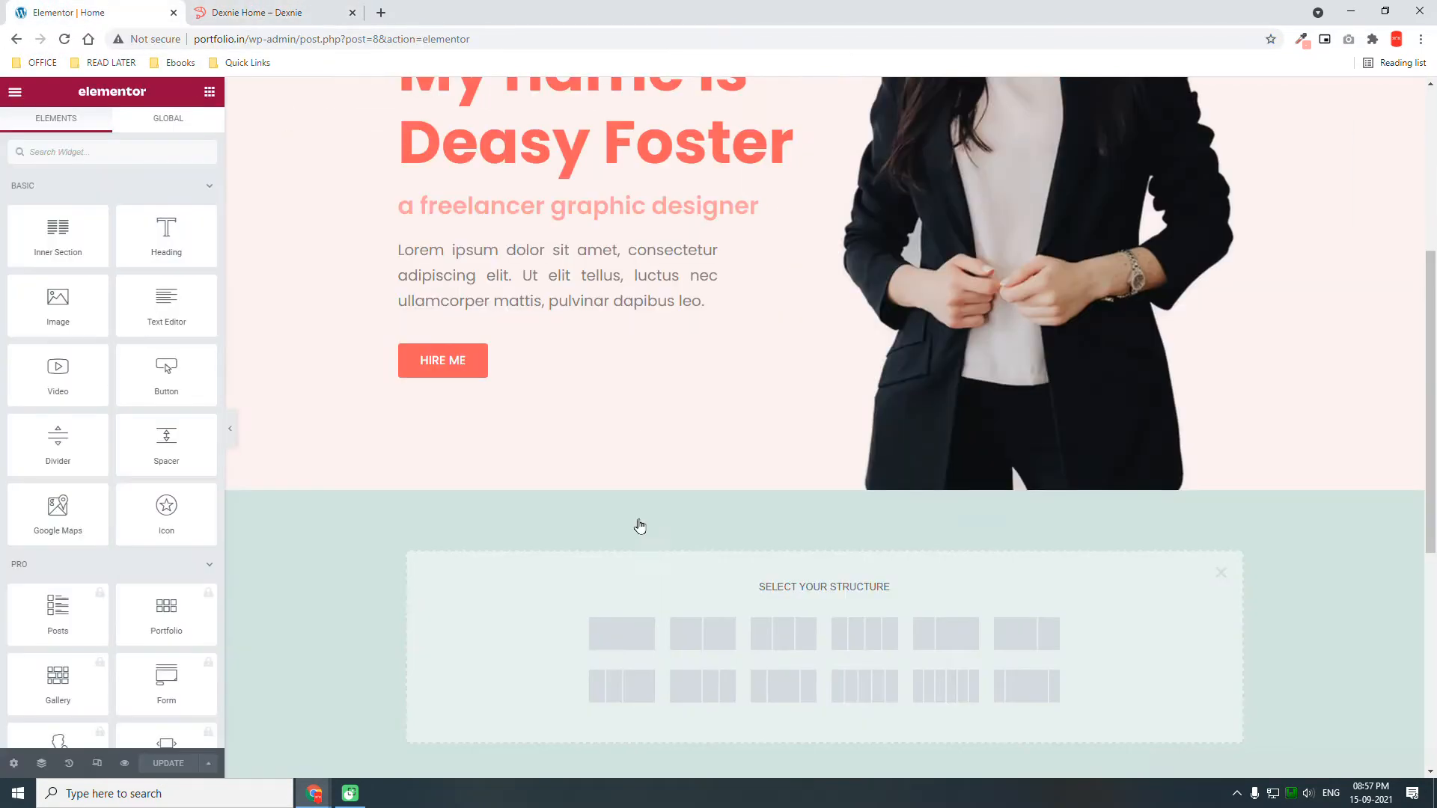
pyautogui.scroll(-2, 638, 524)
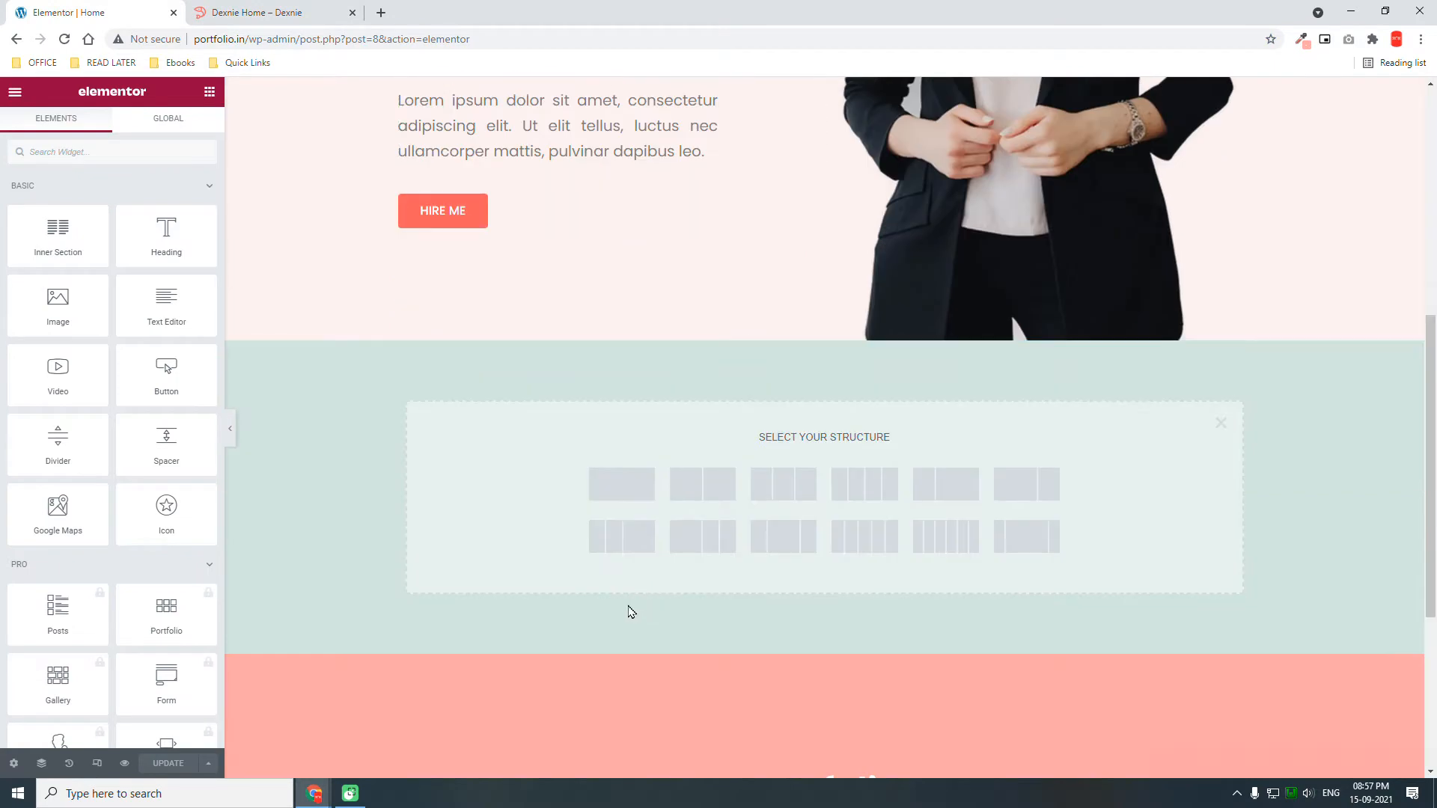
pyautogui.click(629, 500)
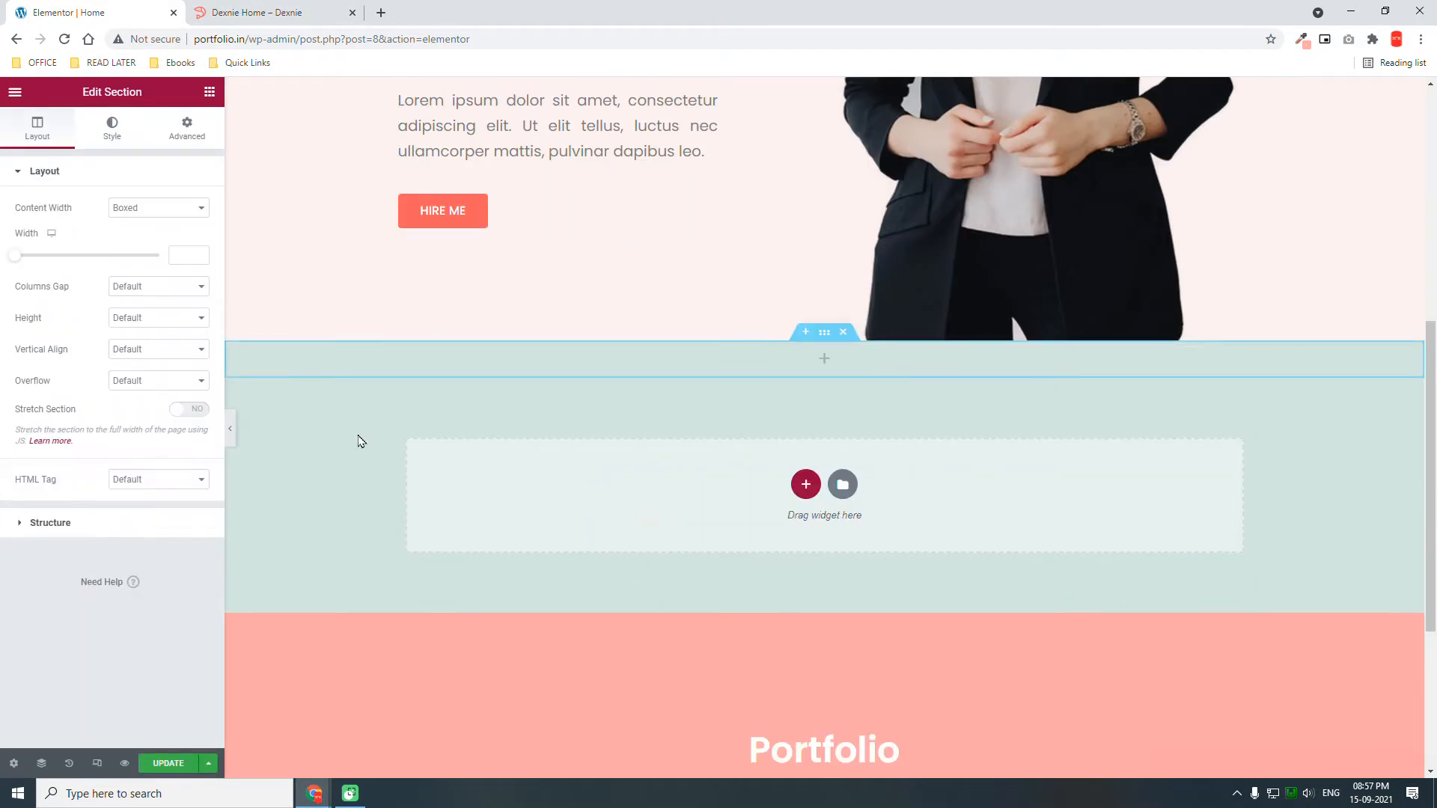
# Unlink the new section's padding values and set its top and bottom padding to 150 px.
pyautogui.click(187, 133)
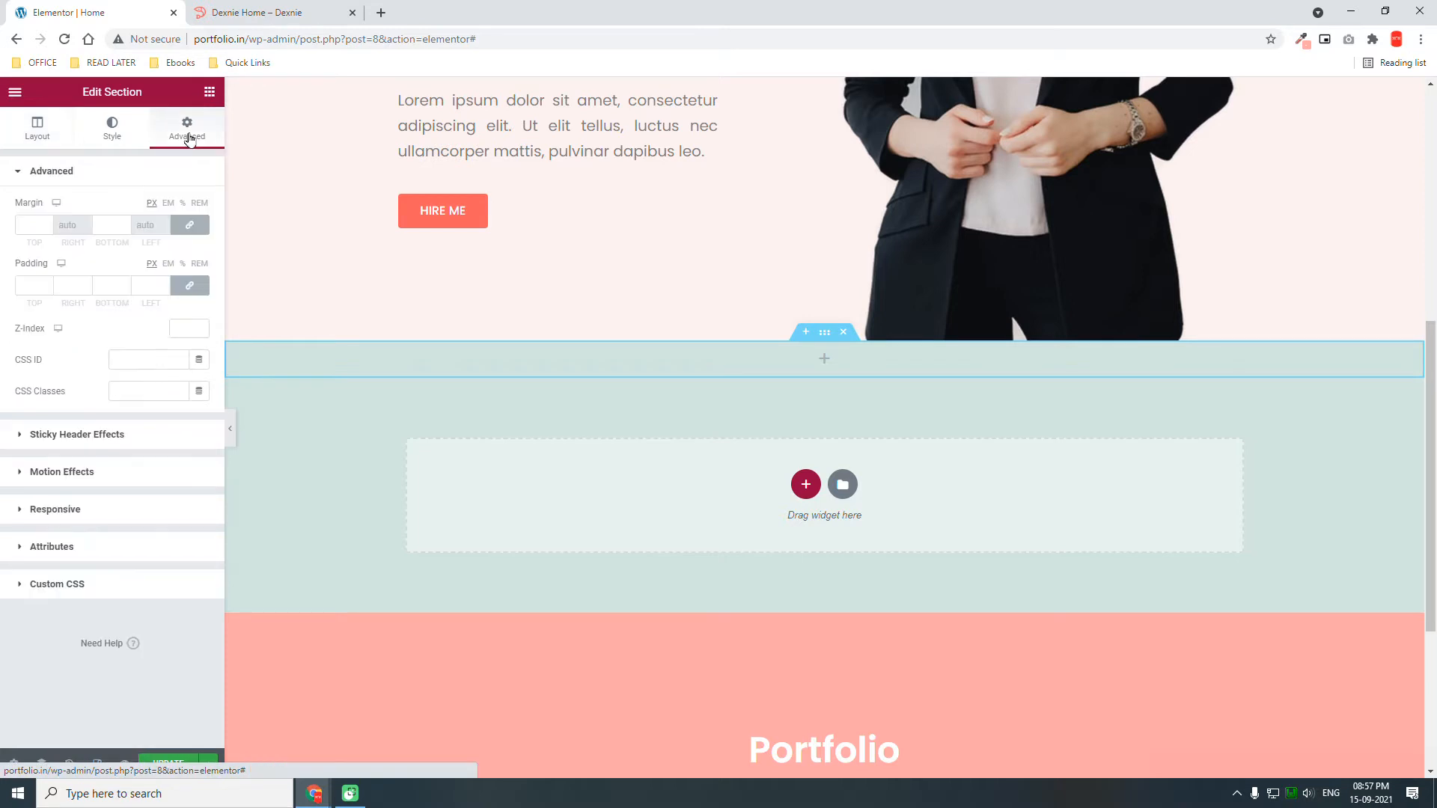
pyautogui.click(178, 288)
pyautogui.click(34, 286)
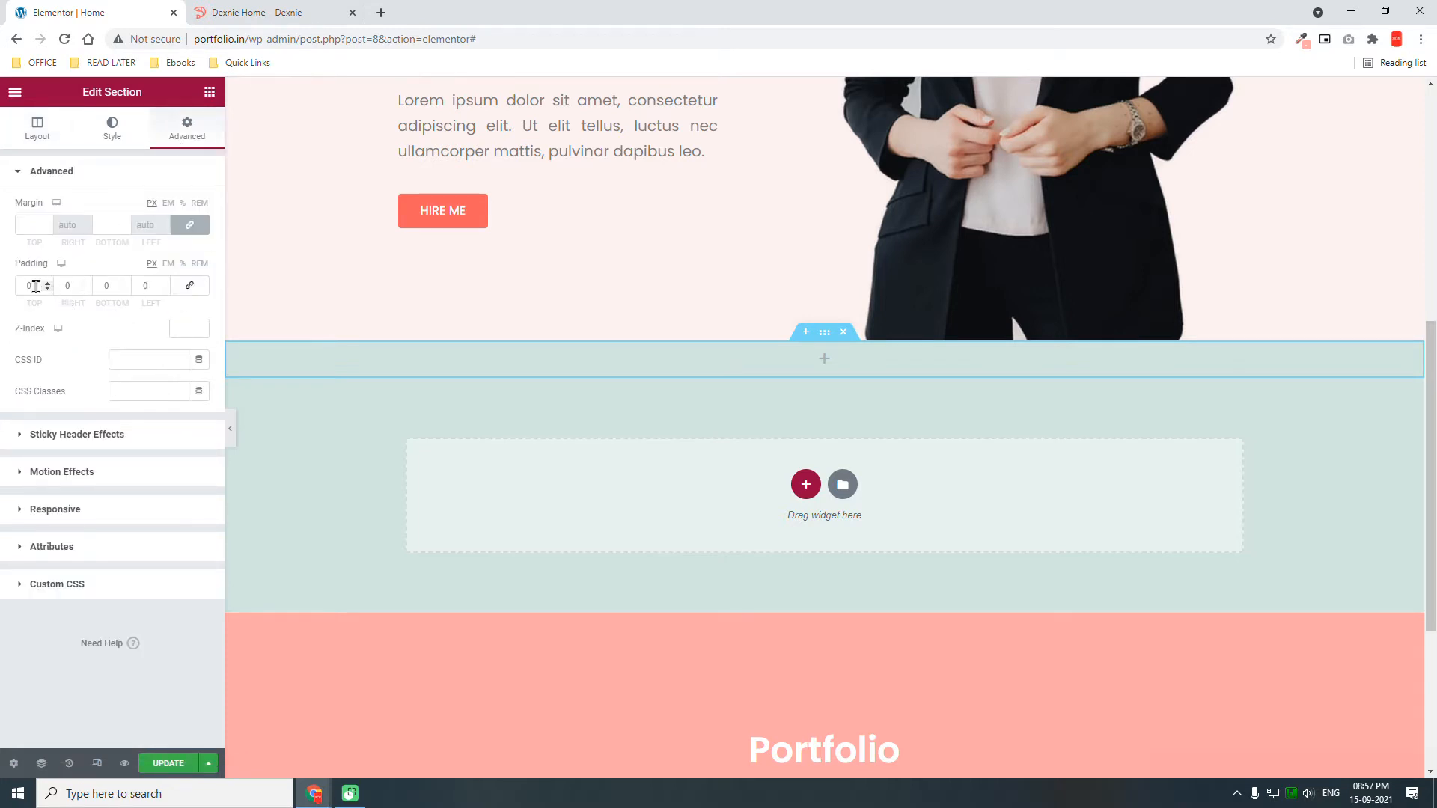
pyautogui.write('150')
pyautogui.press('Tab')
pyautogui.press('Tab')
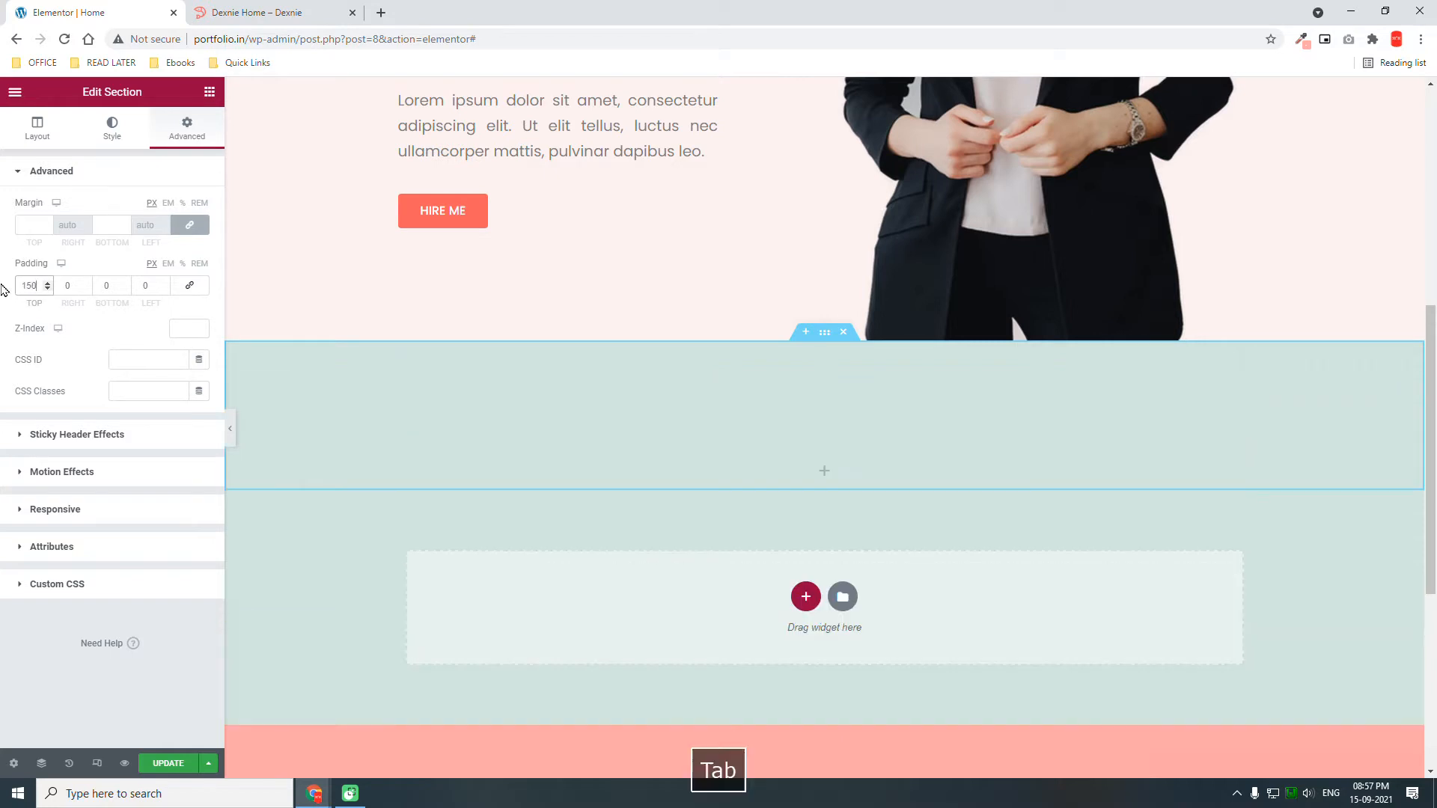
pyautogui.write('150')
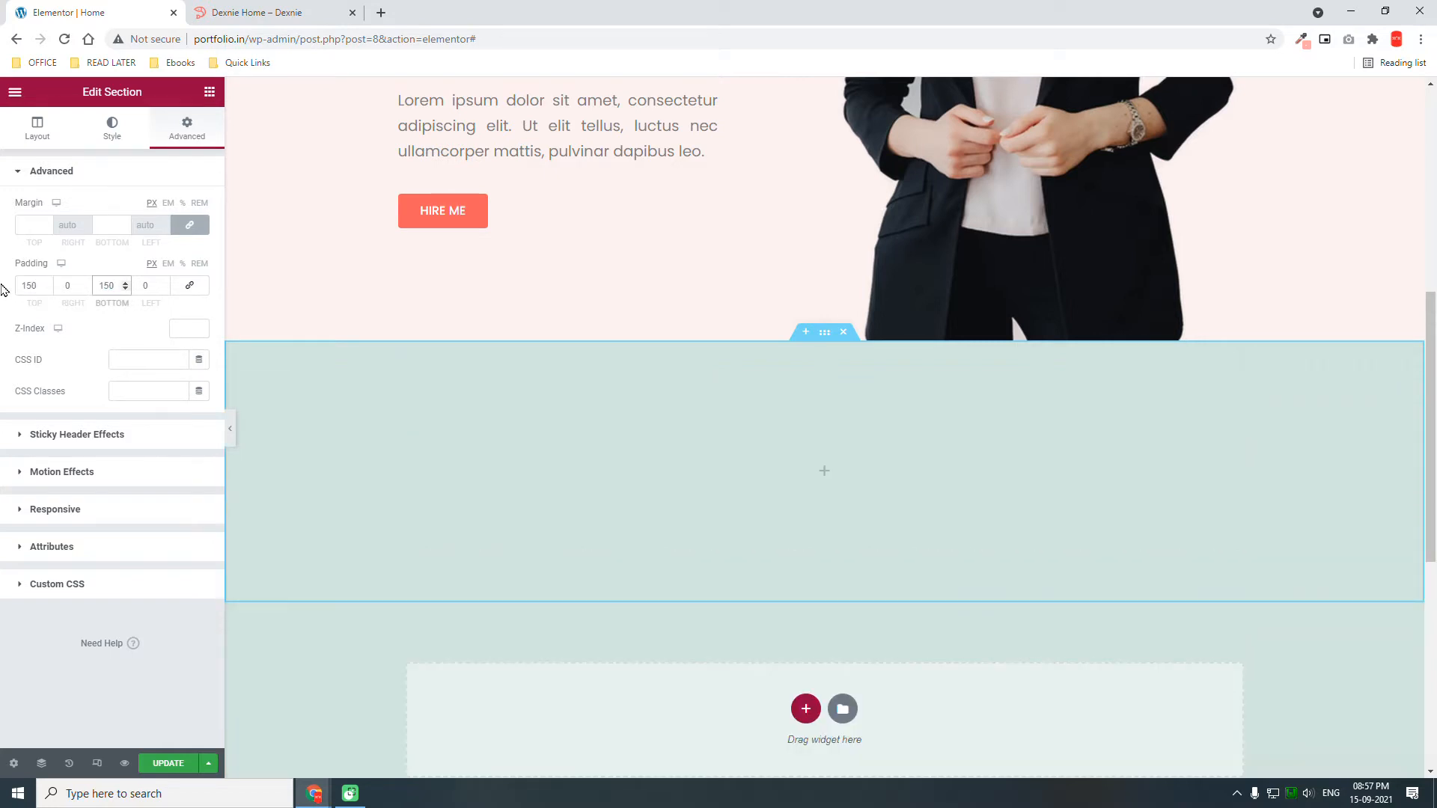
# Check the reference section's look and set the page's body style to a classic background with colour #FFFFFF.
pyautogui.click(270, 8)
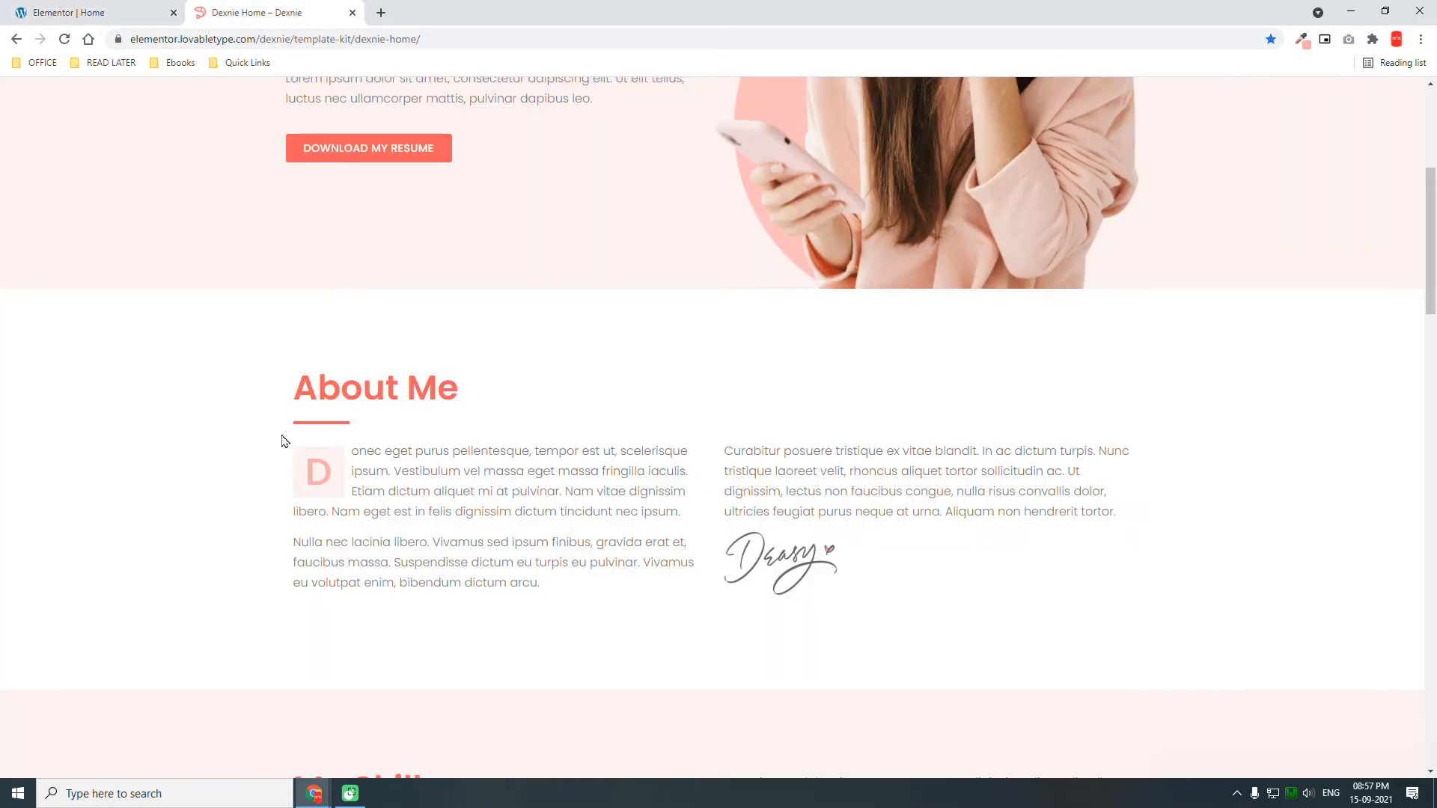
pyautogui.click(104, 13)
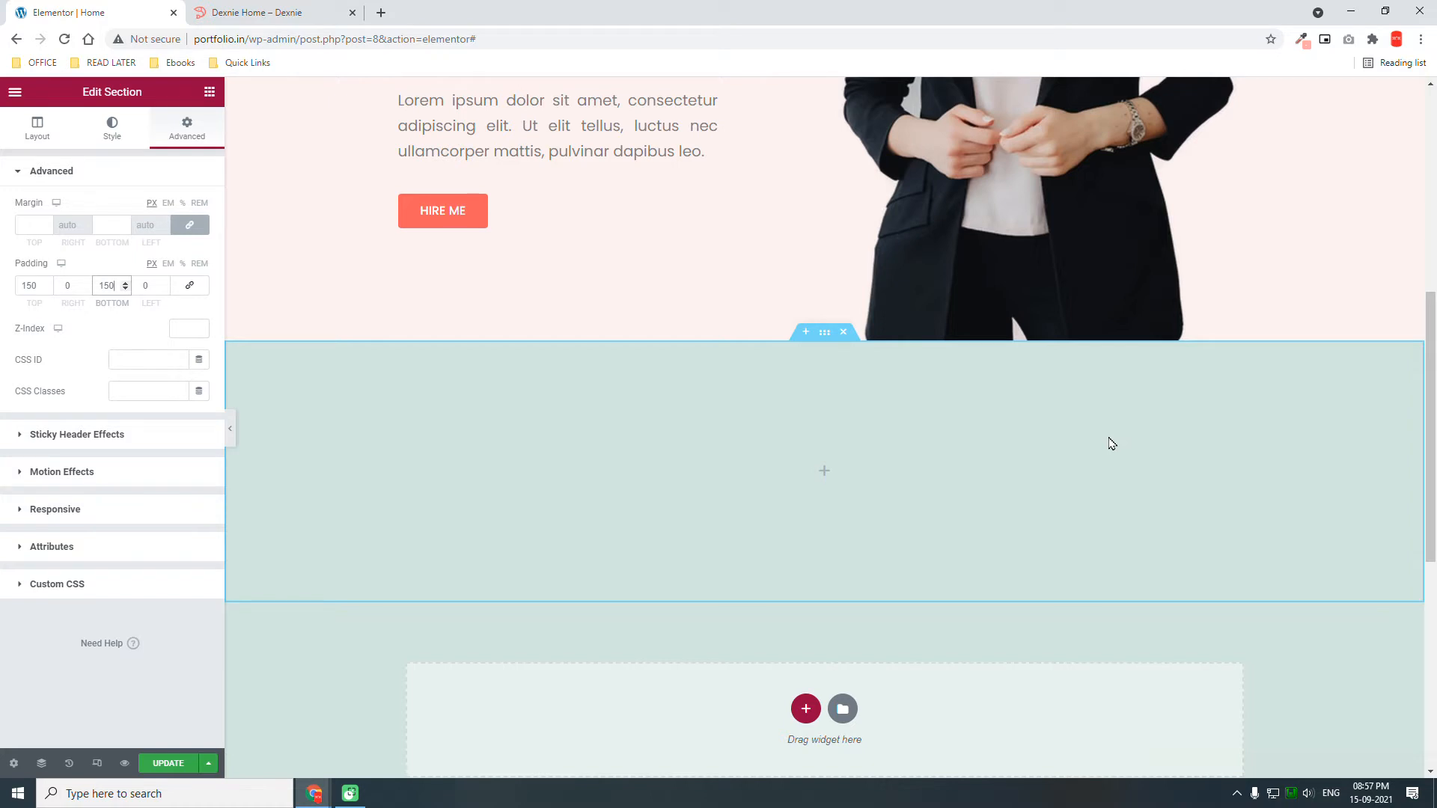
pyautogui.click(13, 763)
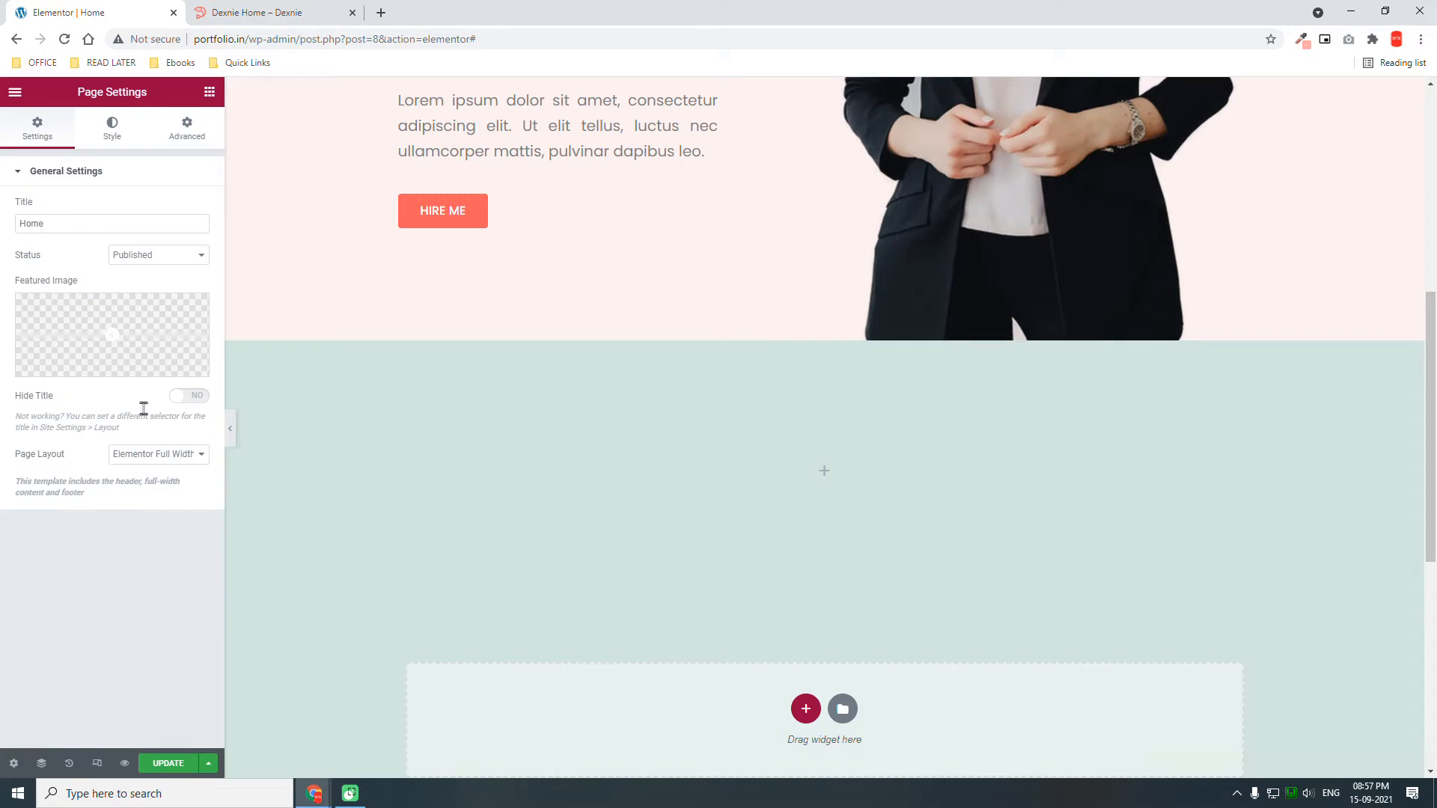
pyautogui.click(111, 134)
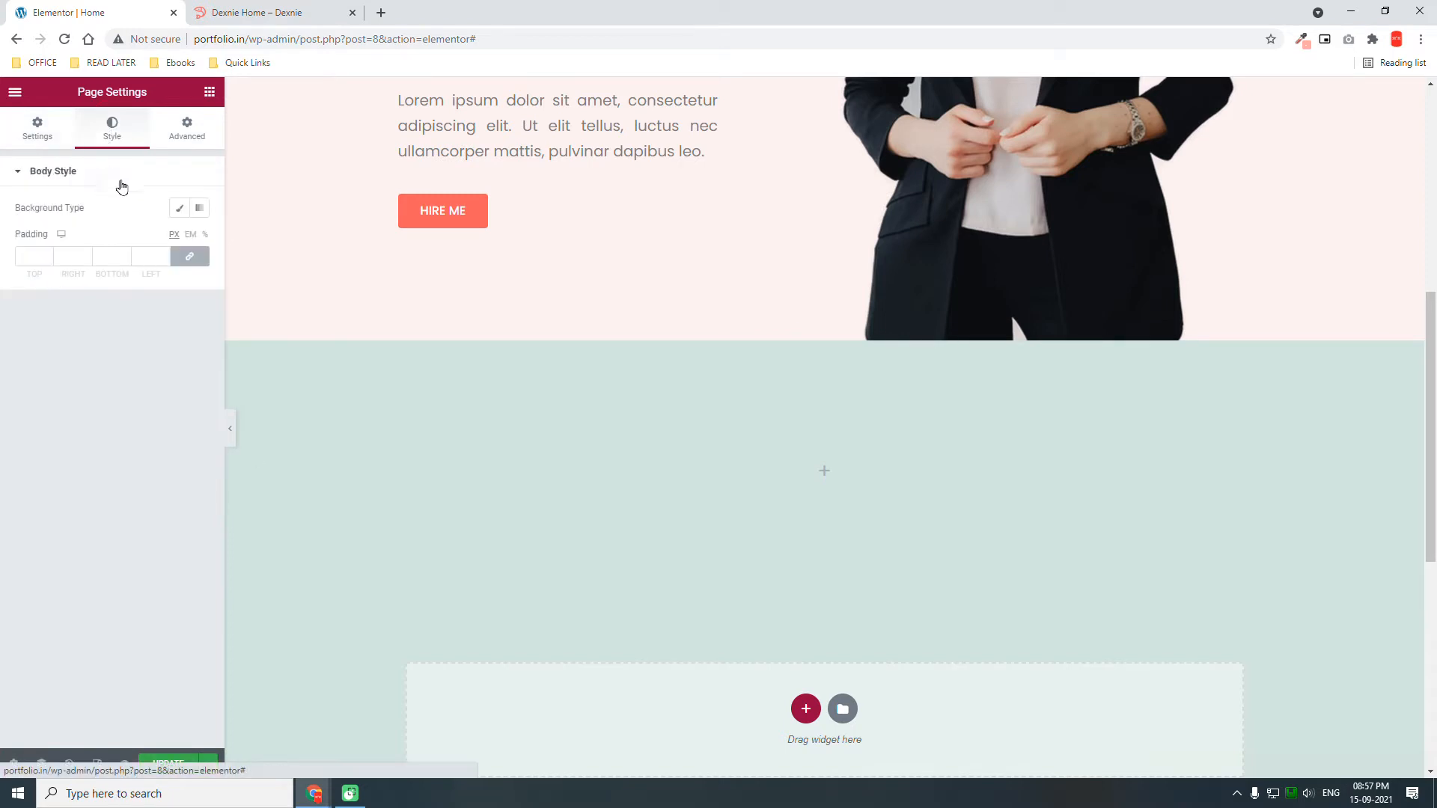
pyautogui.click(177, 209)
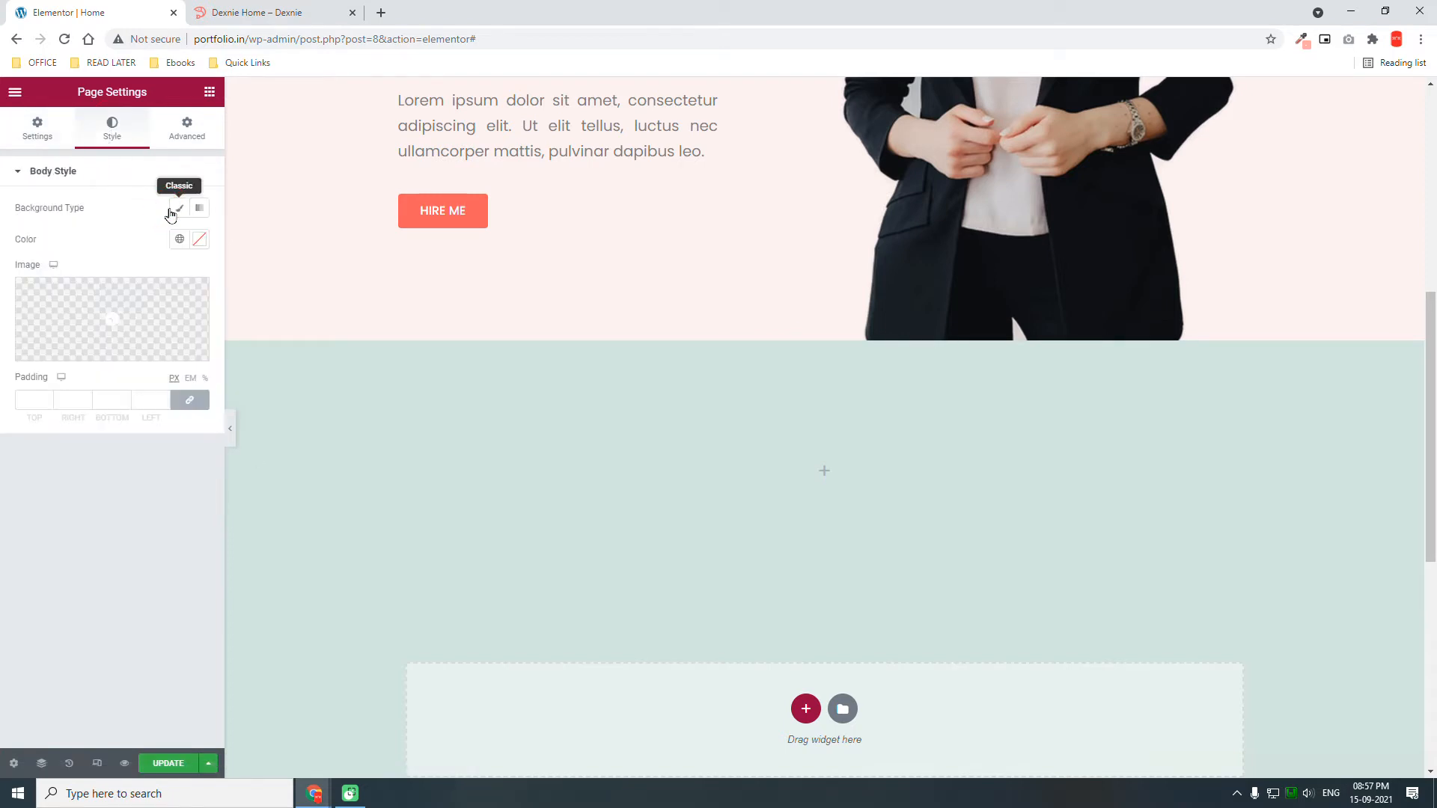
pyautogui.click(198, 239)
pyautogui.moveTo(104, 318); pyautogui.dragTo(6, 180)
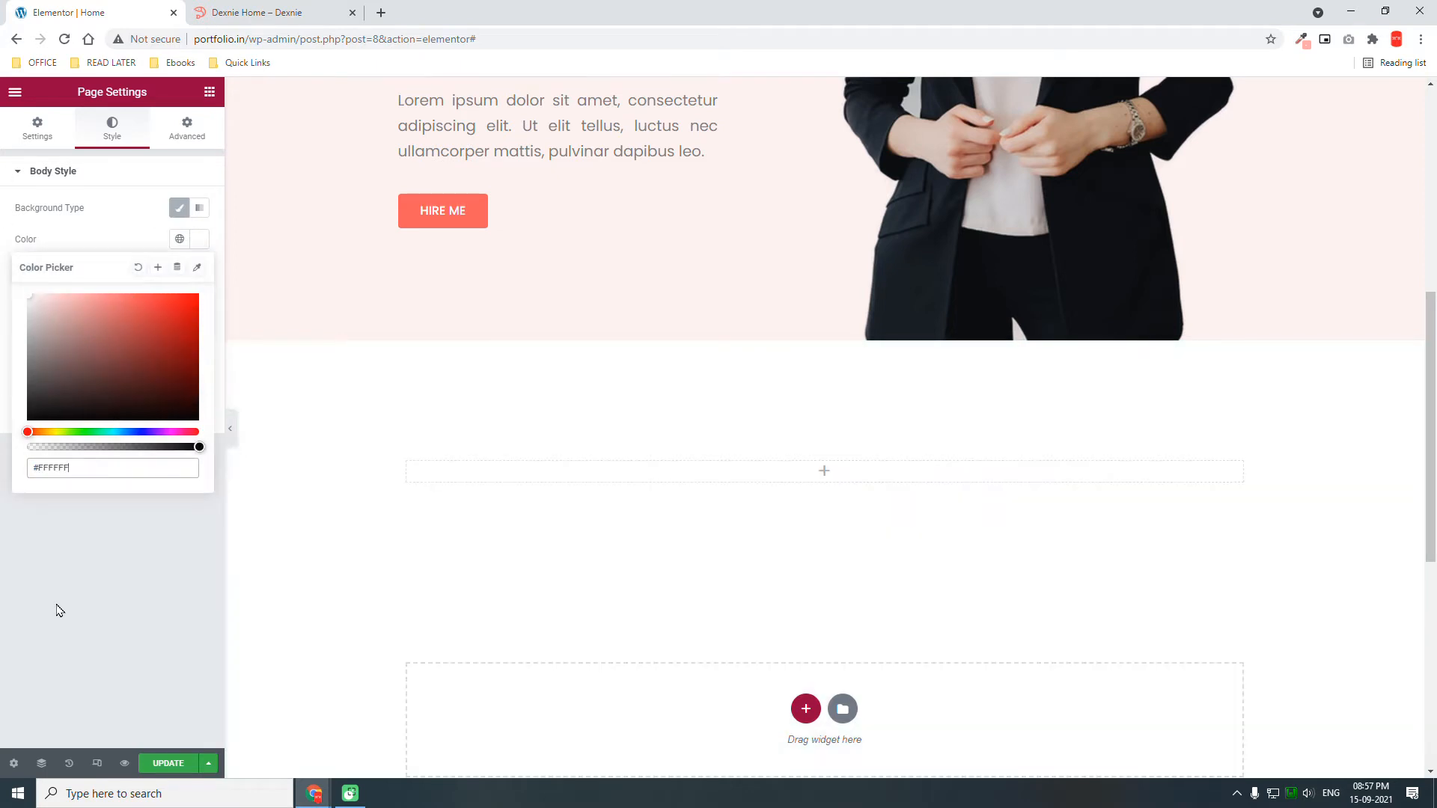
pyautogui.click(484, 574)
# Add a Heading widget to the empty section and replace its title with "About Me" copied from the reference page.
pyautogui.click(210, 91)
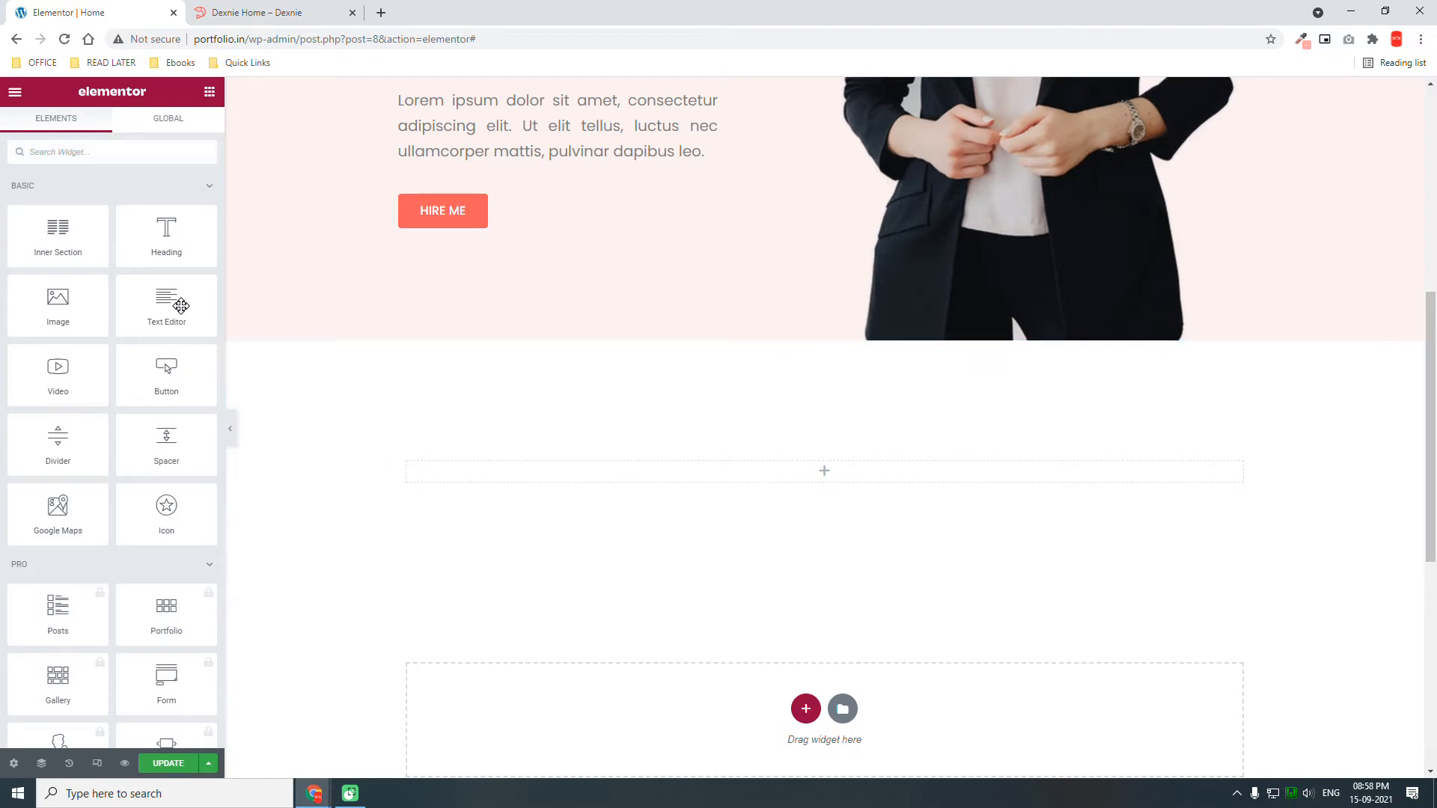
pyautogui.moveTo(166, 229); pyautogui.dragTo(569, 464)
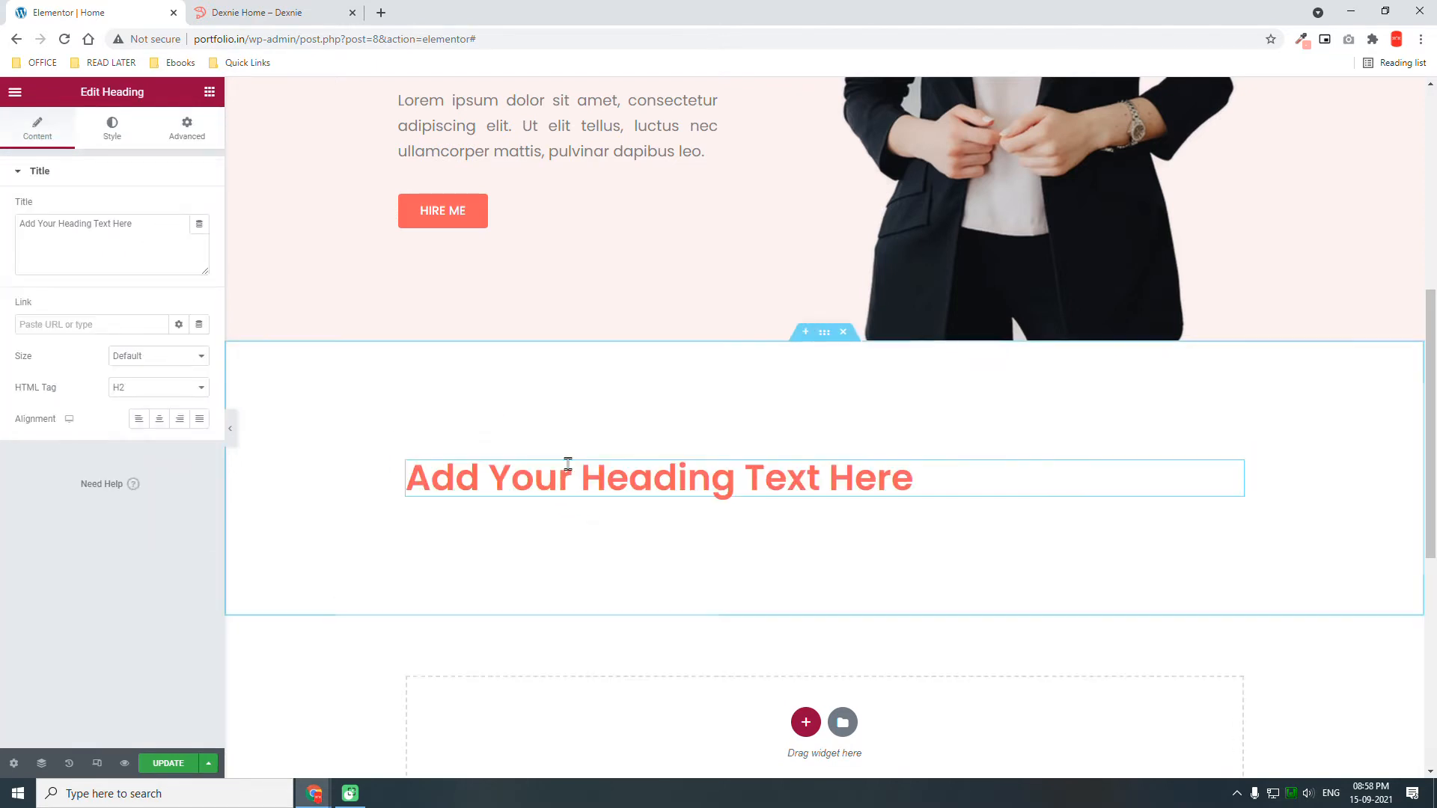
pyautogui.click(262, 12)
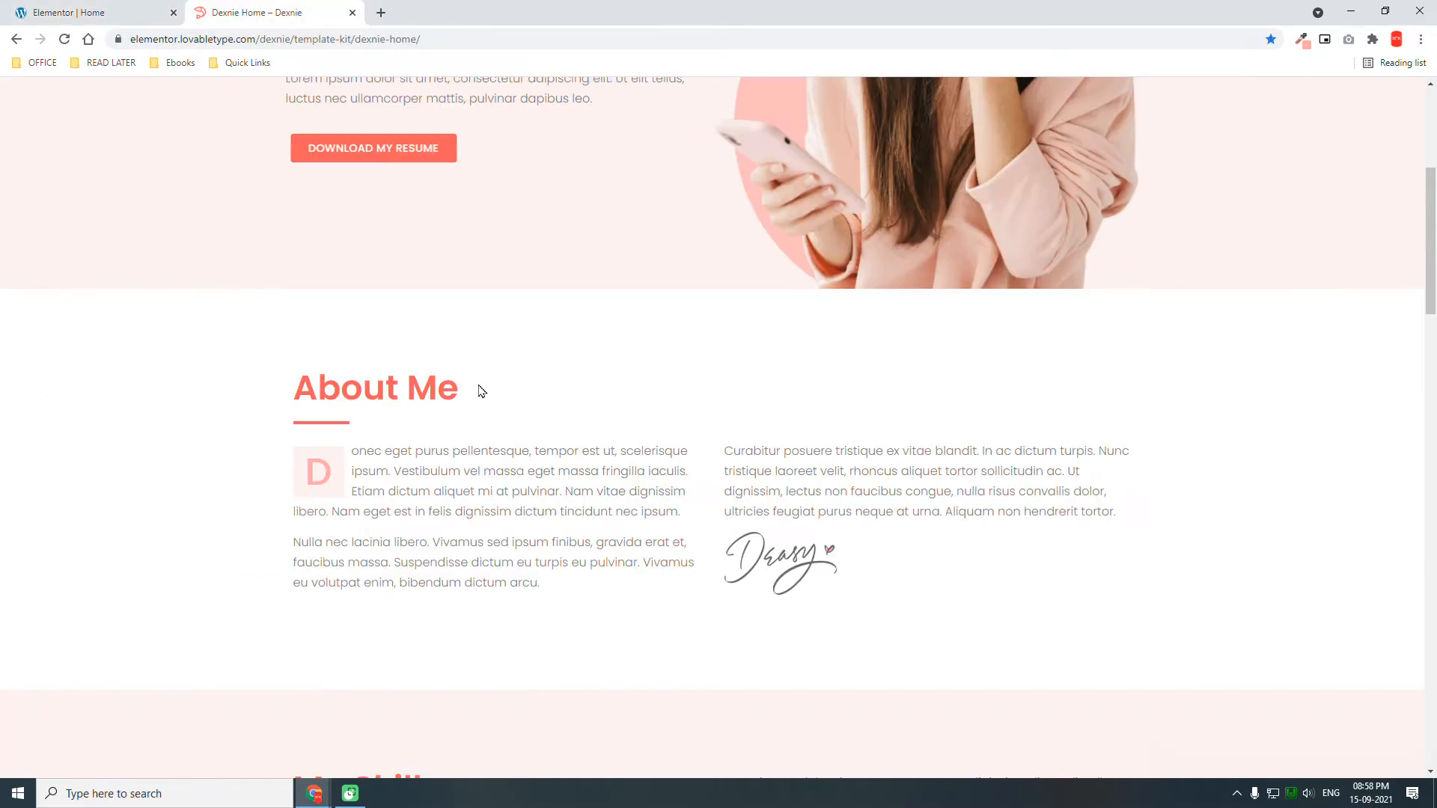
pyautogui.moveTo(479, 390); pyautogui.dragTo(295, 387)
pyautogui.hotkey('ctrl', 'c')
pyautogui.click(43, 7)
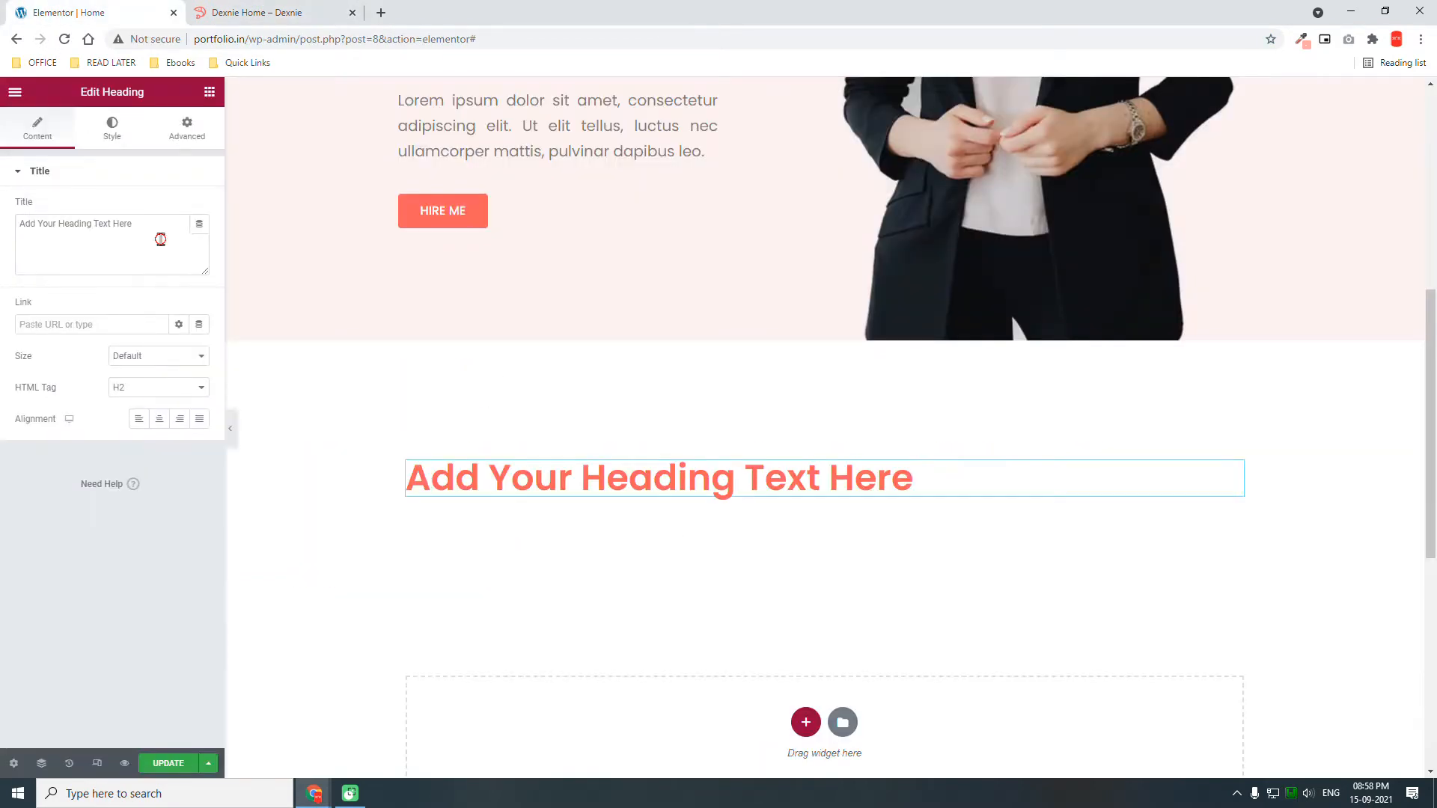
pyautogui.moveTo(161, 238); pyautogui.dragTo(4, 229)
pyautogui.hotkey('ctrl', 'v')
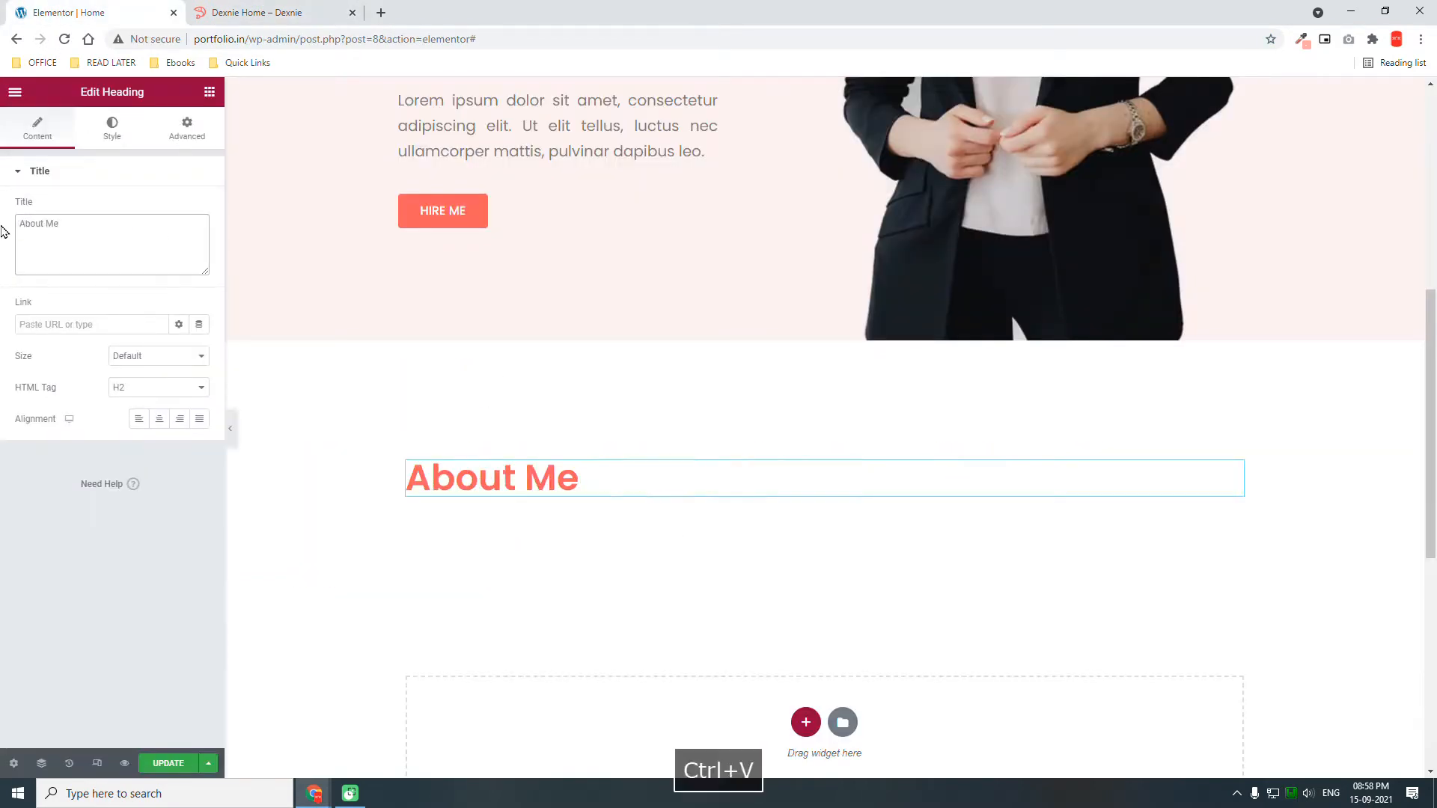
# Add a Divider widget below the About Me heading, aligned left with a width of 7%.
pyautogui.click(202, 94)
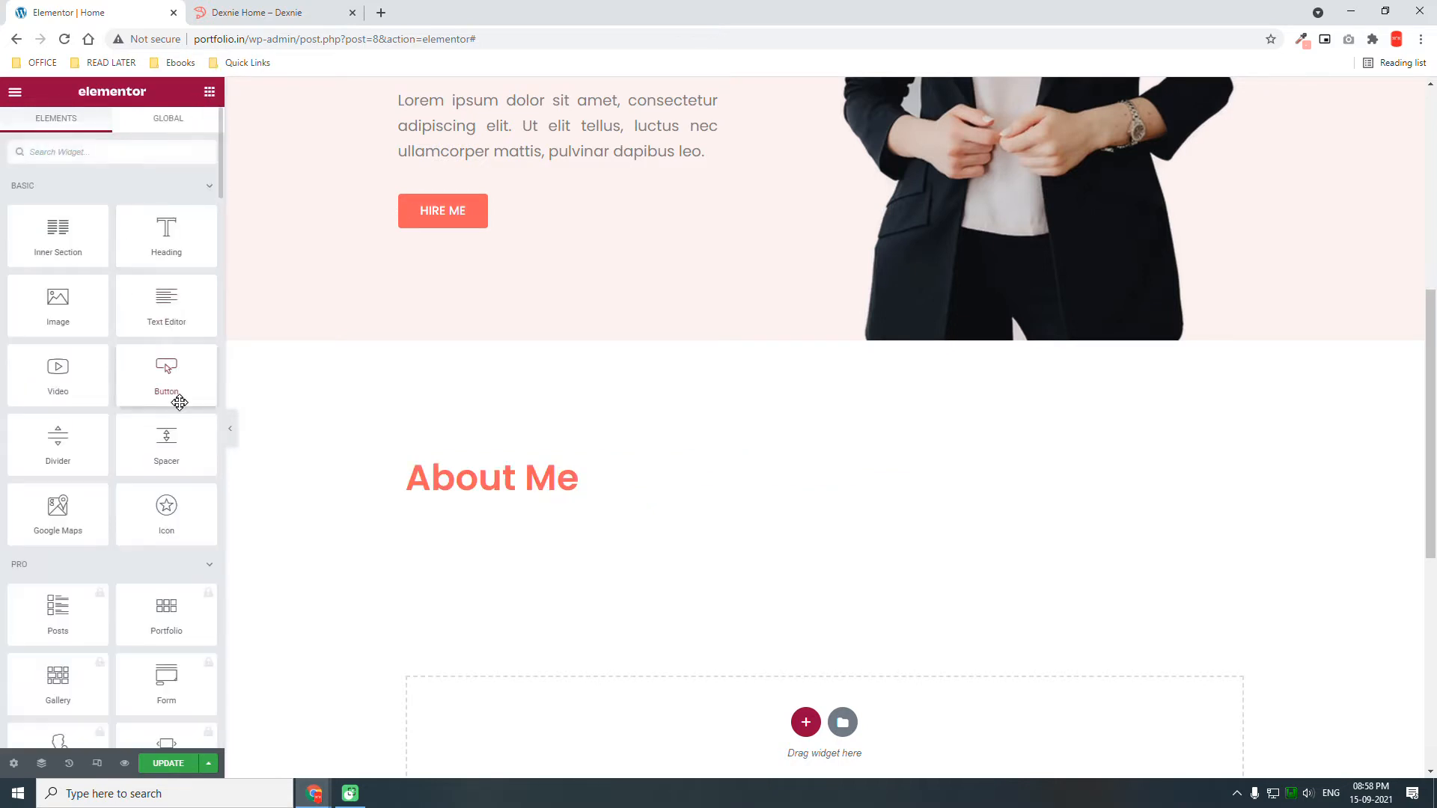
pyautogui.moveTo(65, 435); pyautogui.dragTo(560, 483)
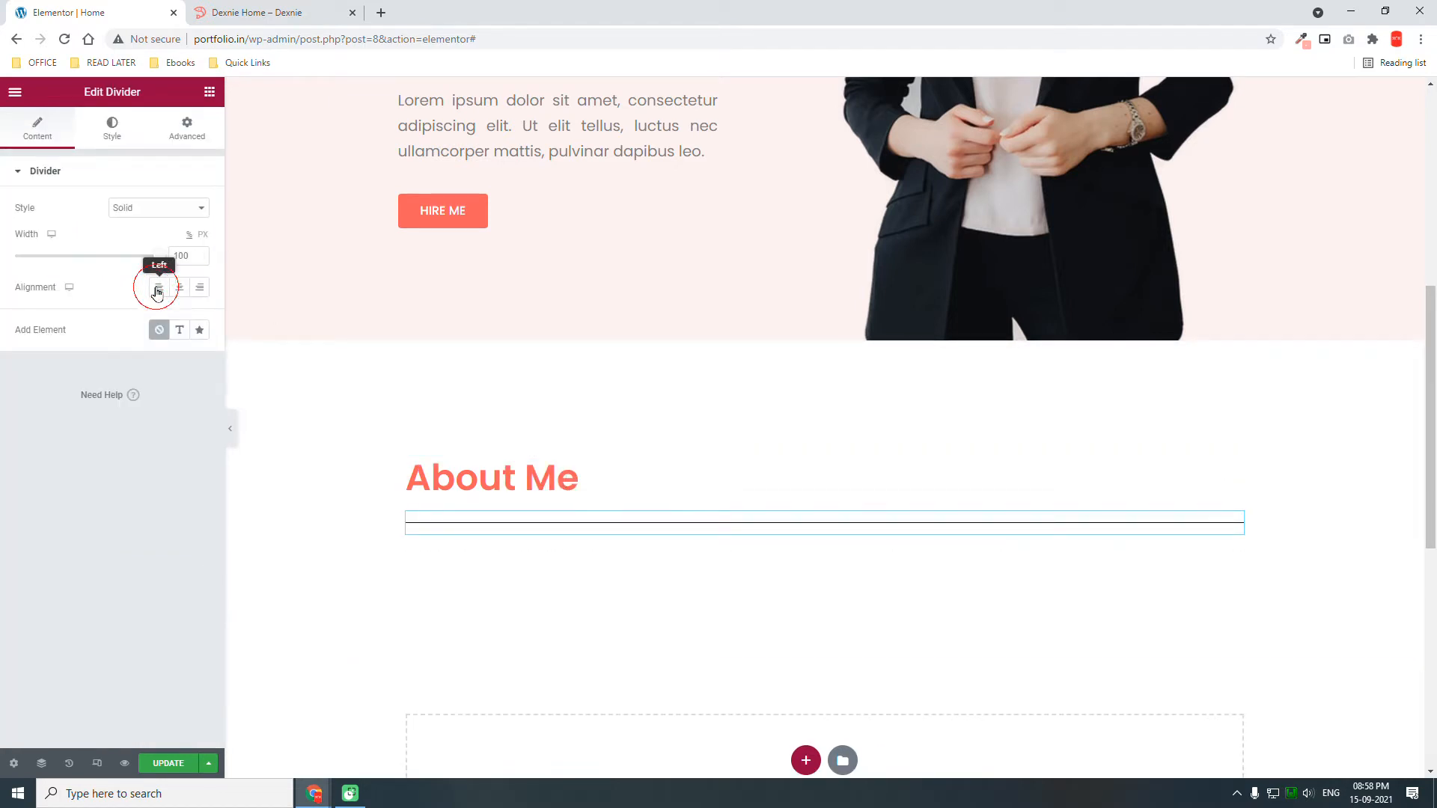
pyautogui.moveTo(154, 256); pyautogui.dragTo(21, 259)
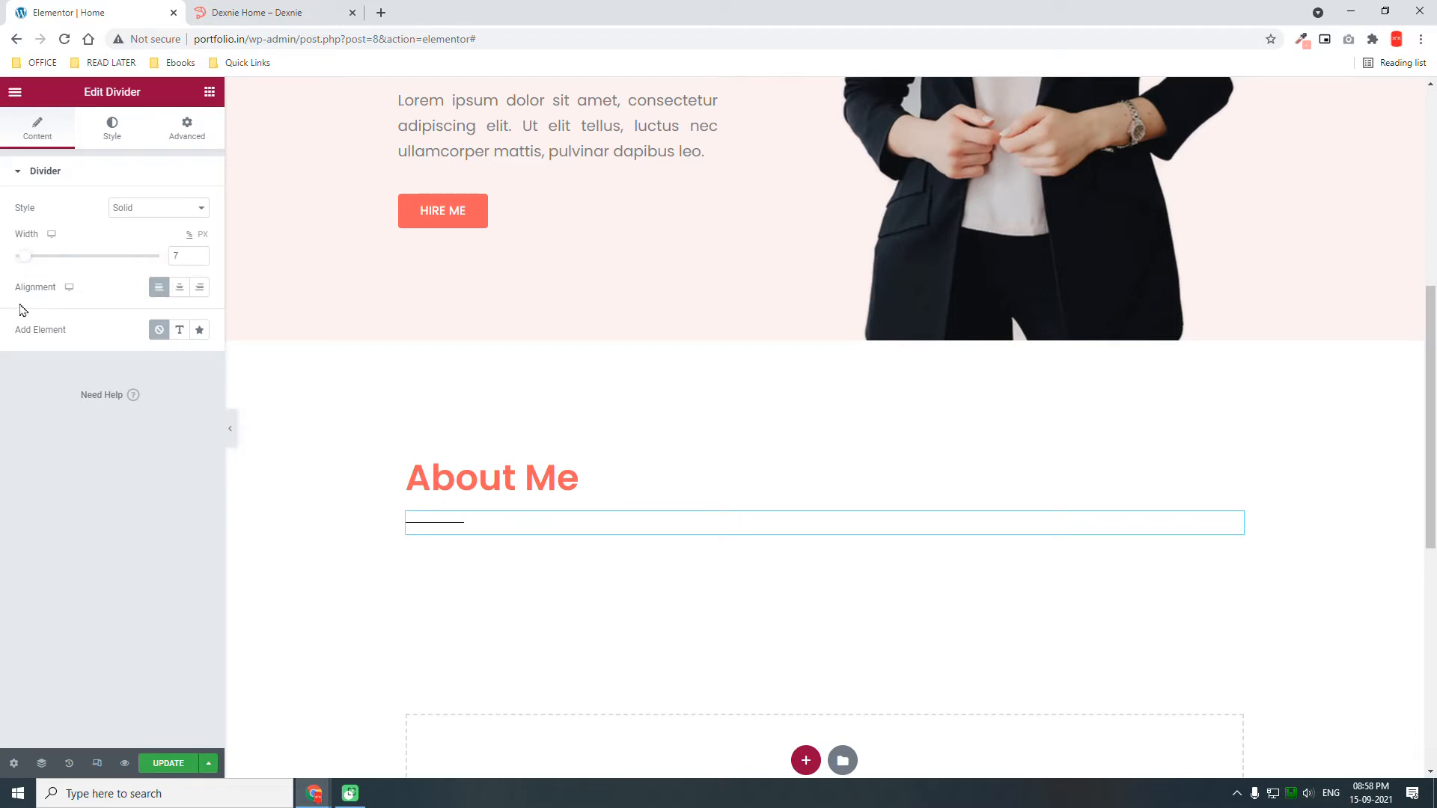
# Style the divider with a weight of 3 and the global Accent colour.
pyautogui.click(122, 149)
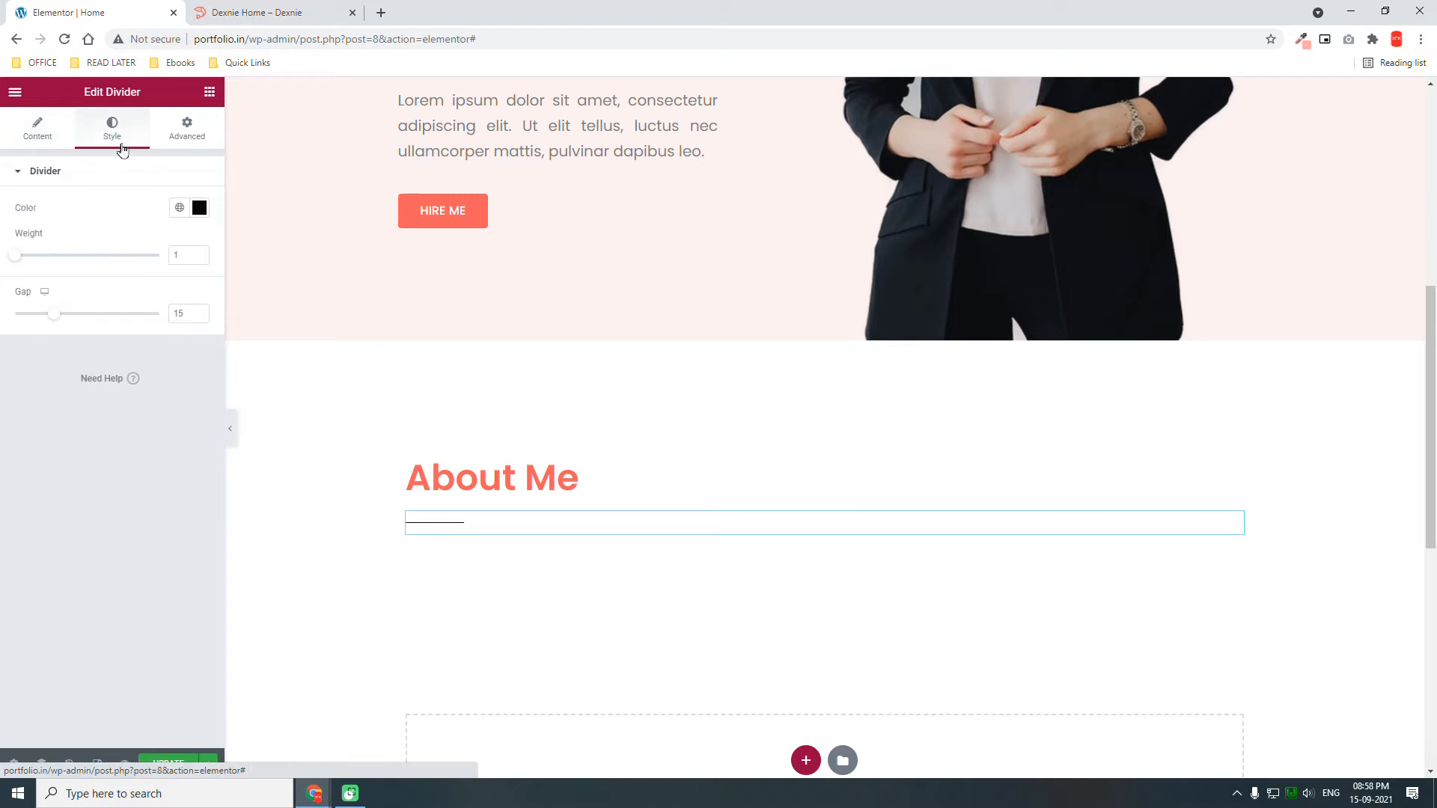
pyautogui.doubleClick(192, 254)
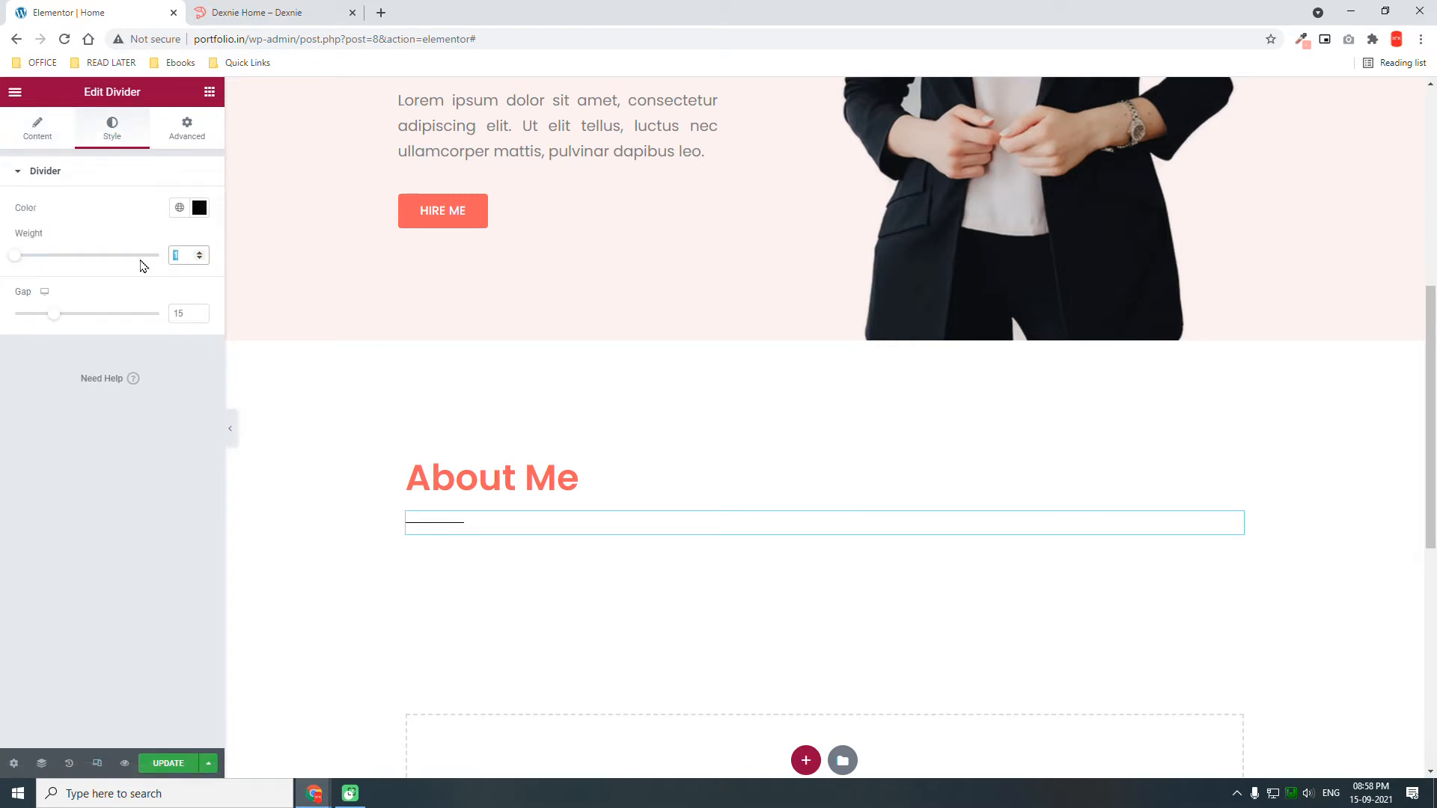
pyautogui.write('3')
pyautogui.click(179, 208)
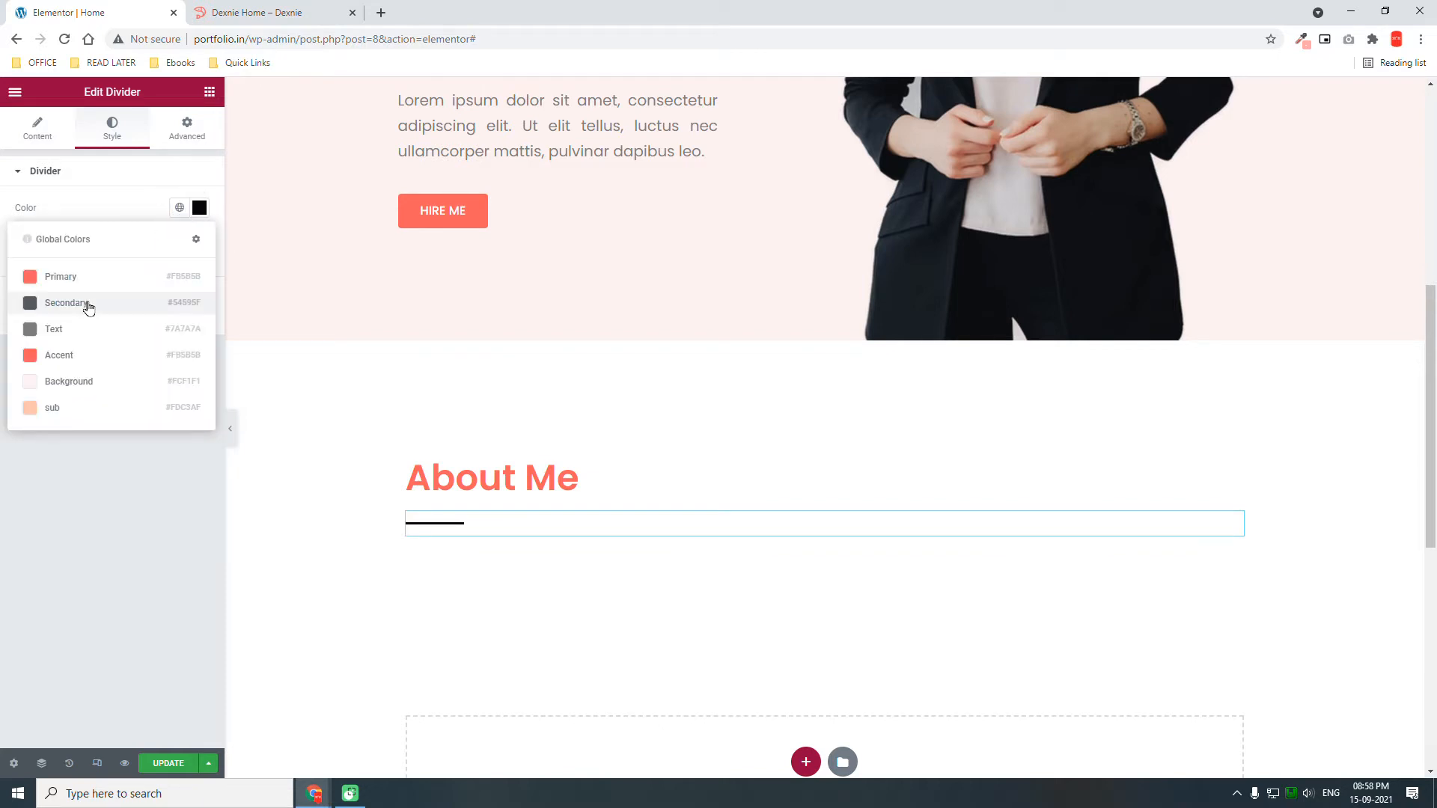
pyautogui.click(72, 353)
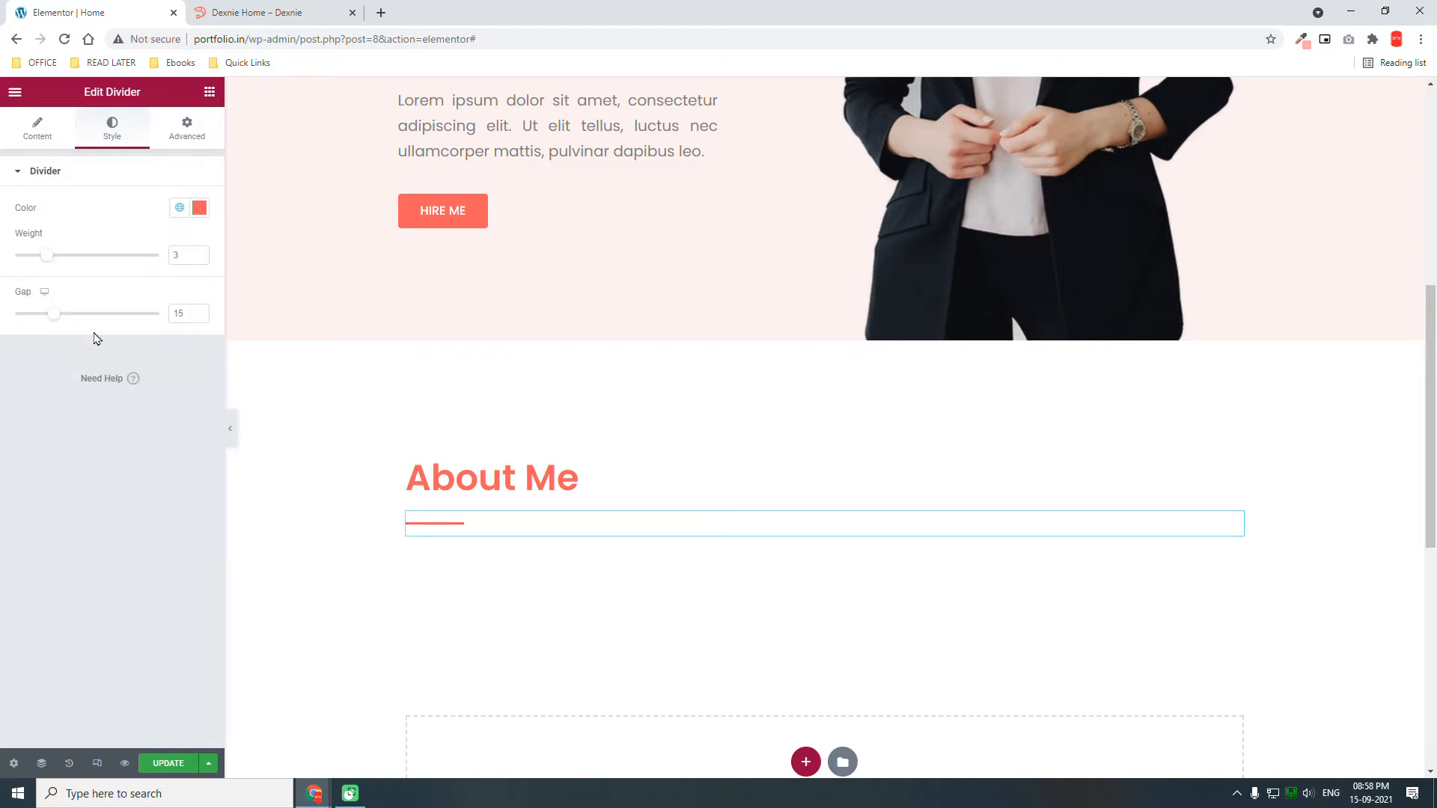
# Check the reference page's About Me text and add a Text Editor widget below the divider.
pyautogui.click(281, 10)
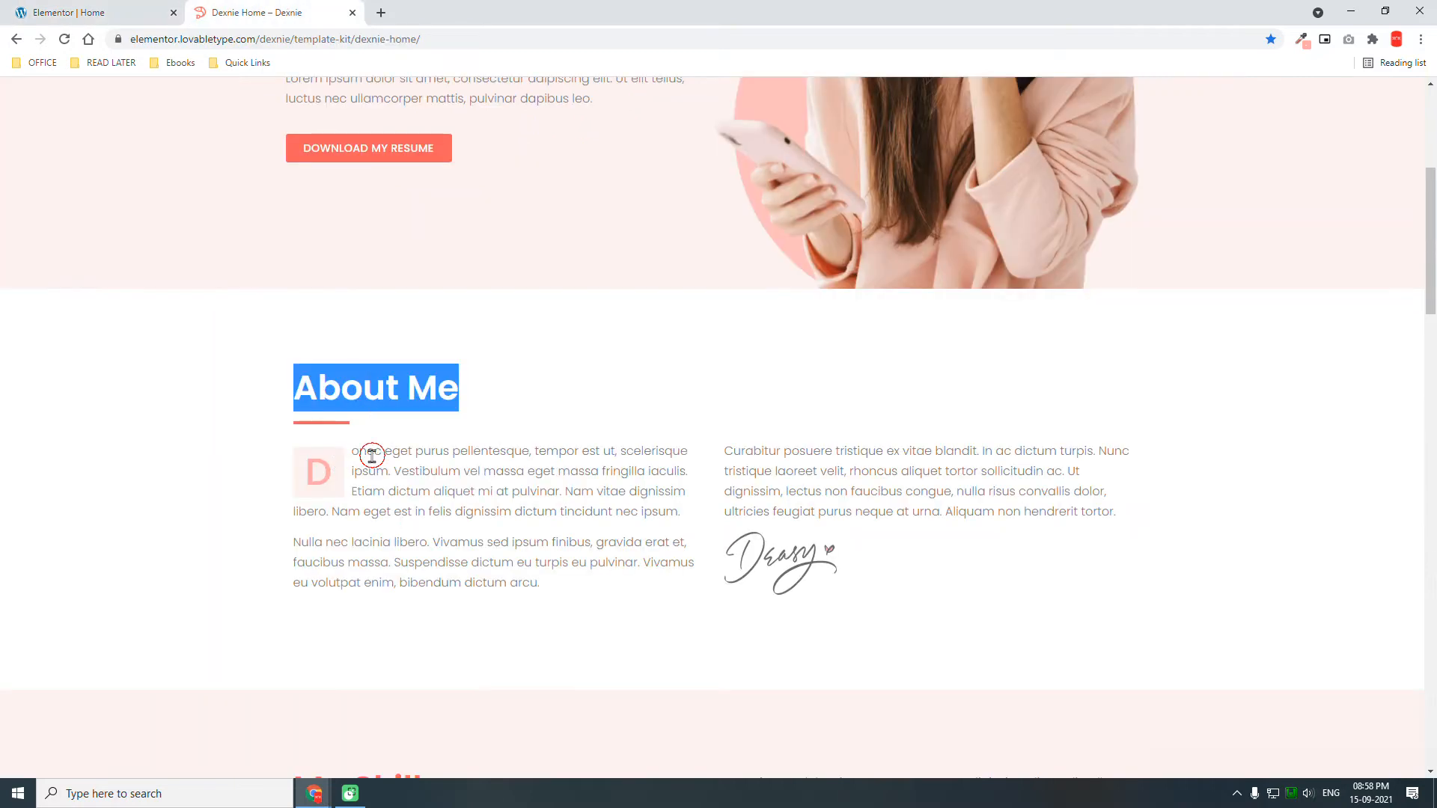
pyautogui.click(372, 455)
pyautogui.click(150, 7)
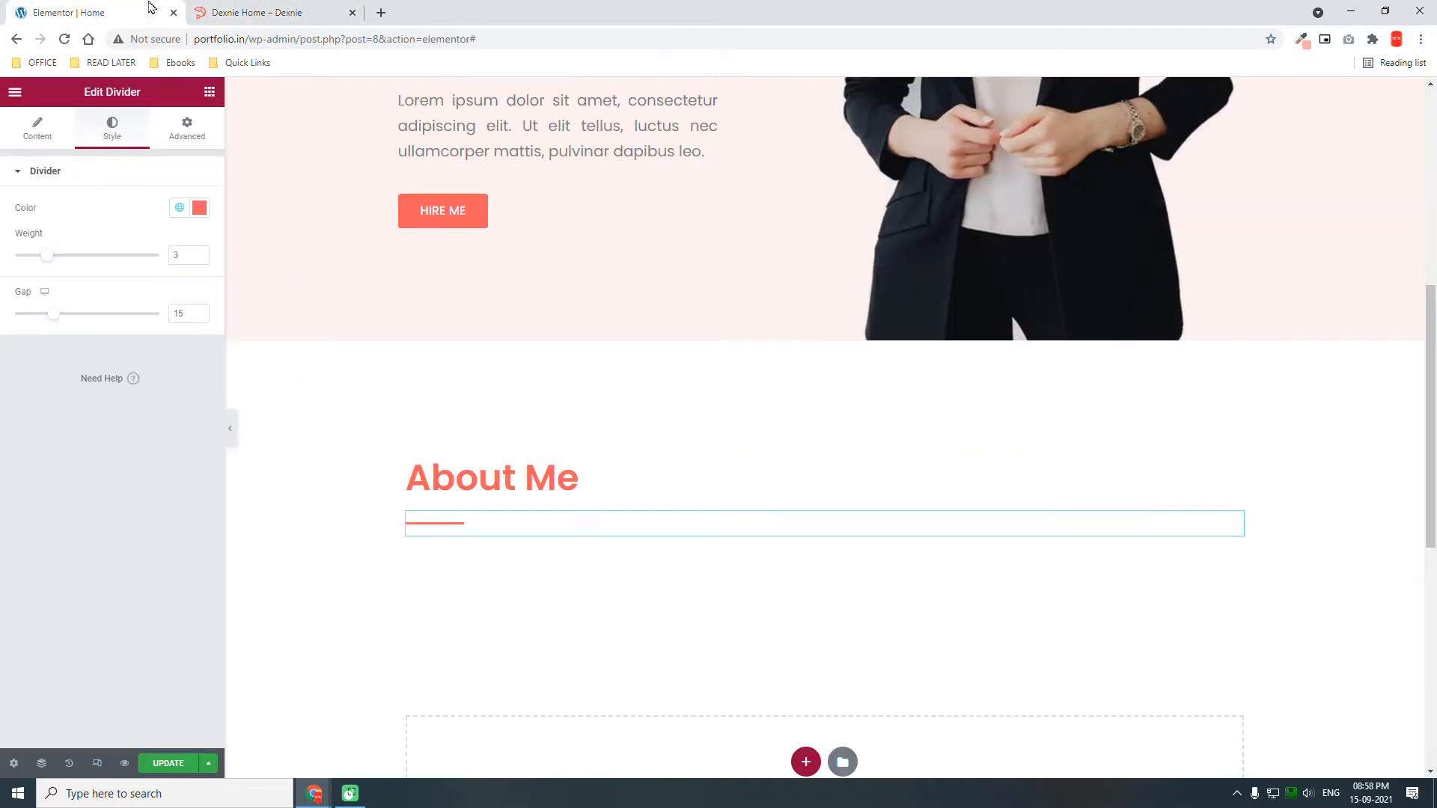
pyautogui.click(209, 92)
pyautogui.moveTo(166, 299); pyautogui.dragTo(491, 514)
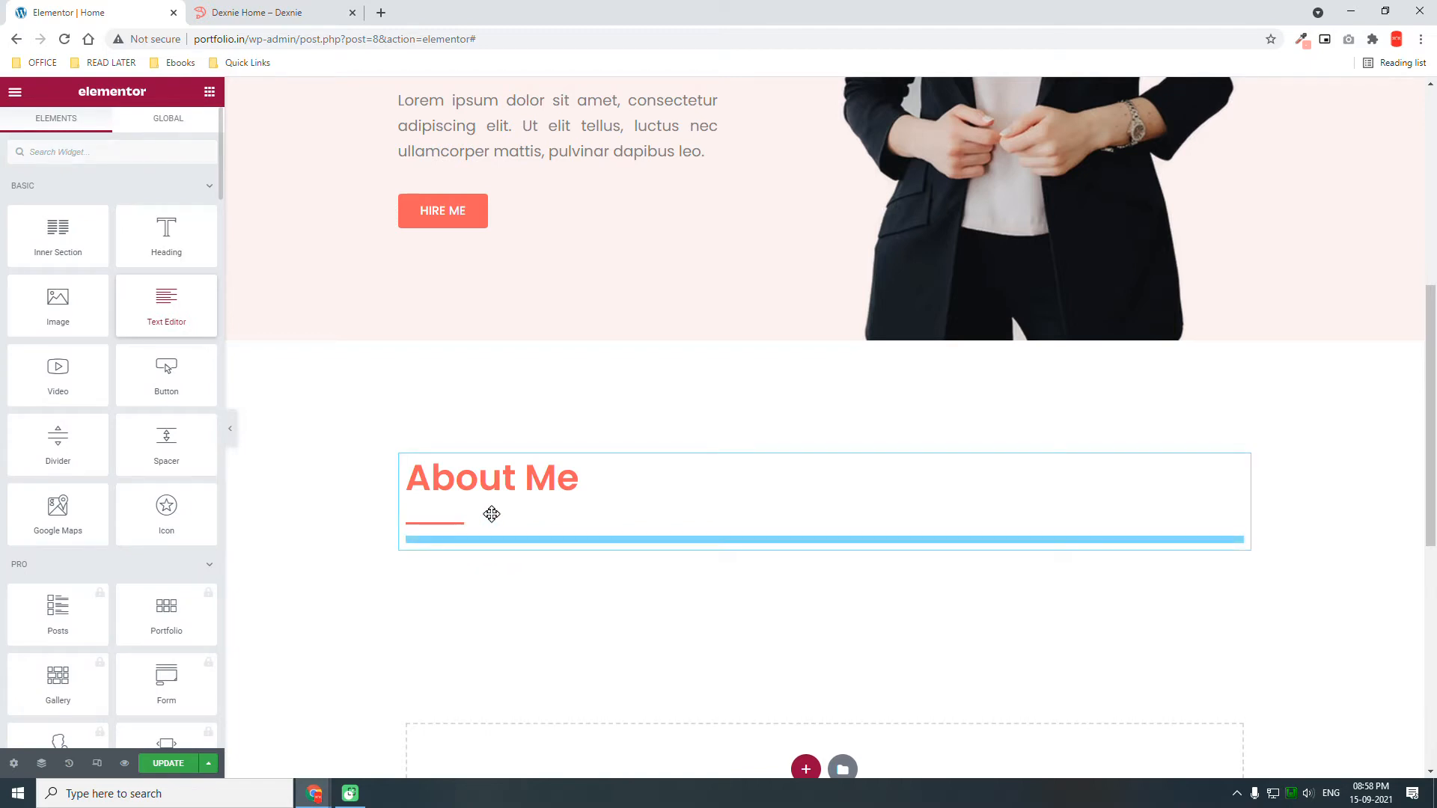
pyautogui.scroll(-2, 493, 510)
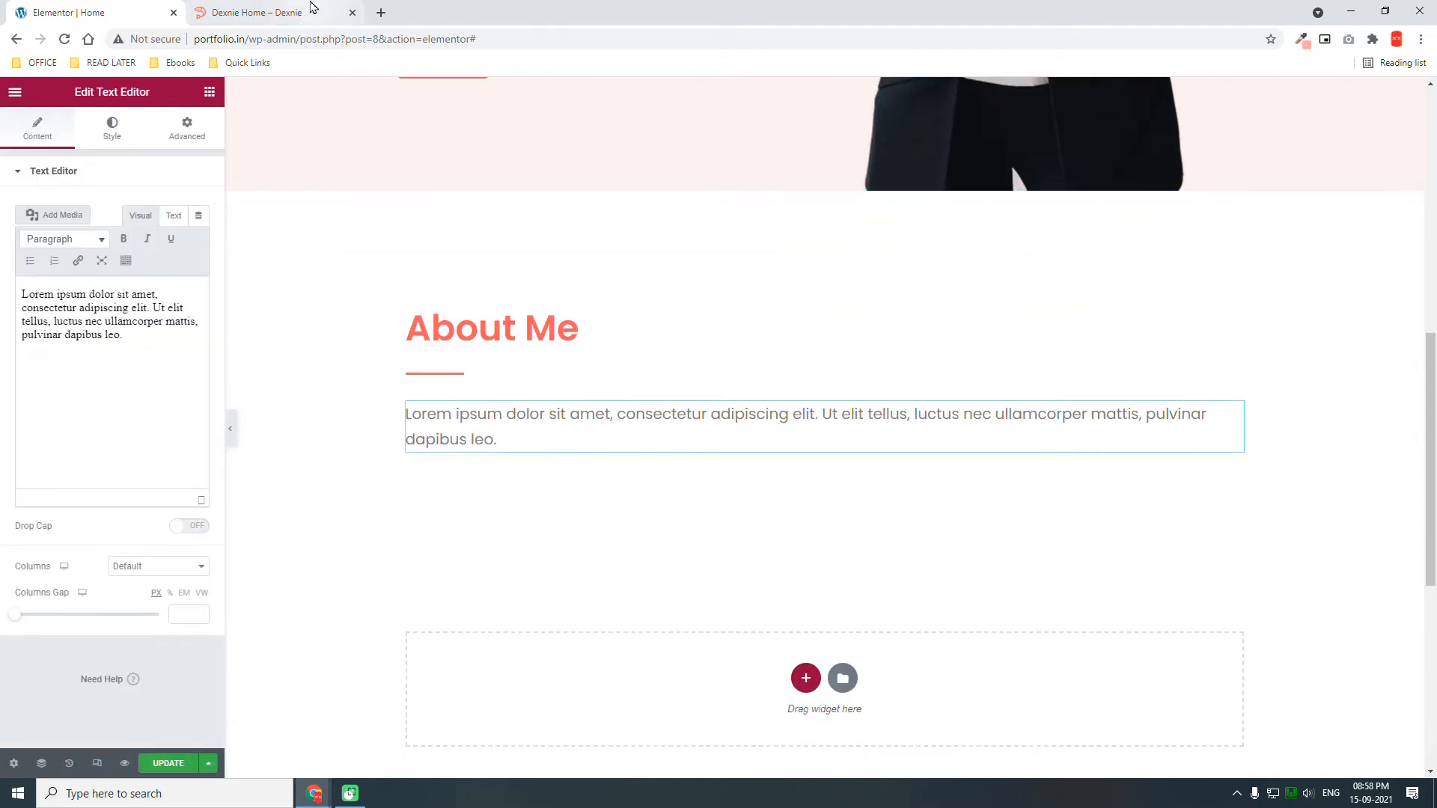
# Check the reference paragraph again and open lipsum.com in a new browser tab for placeholder text.
pyautogui.click(310, 9)
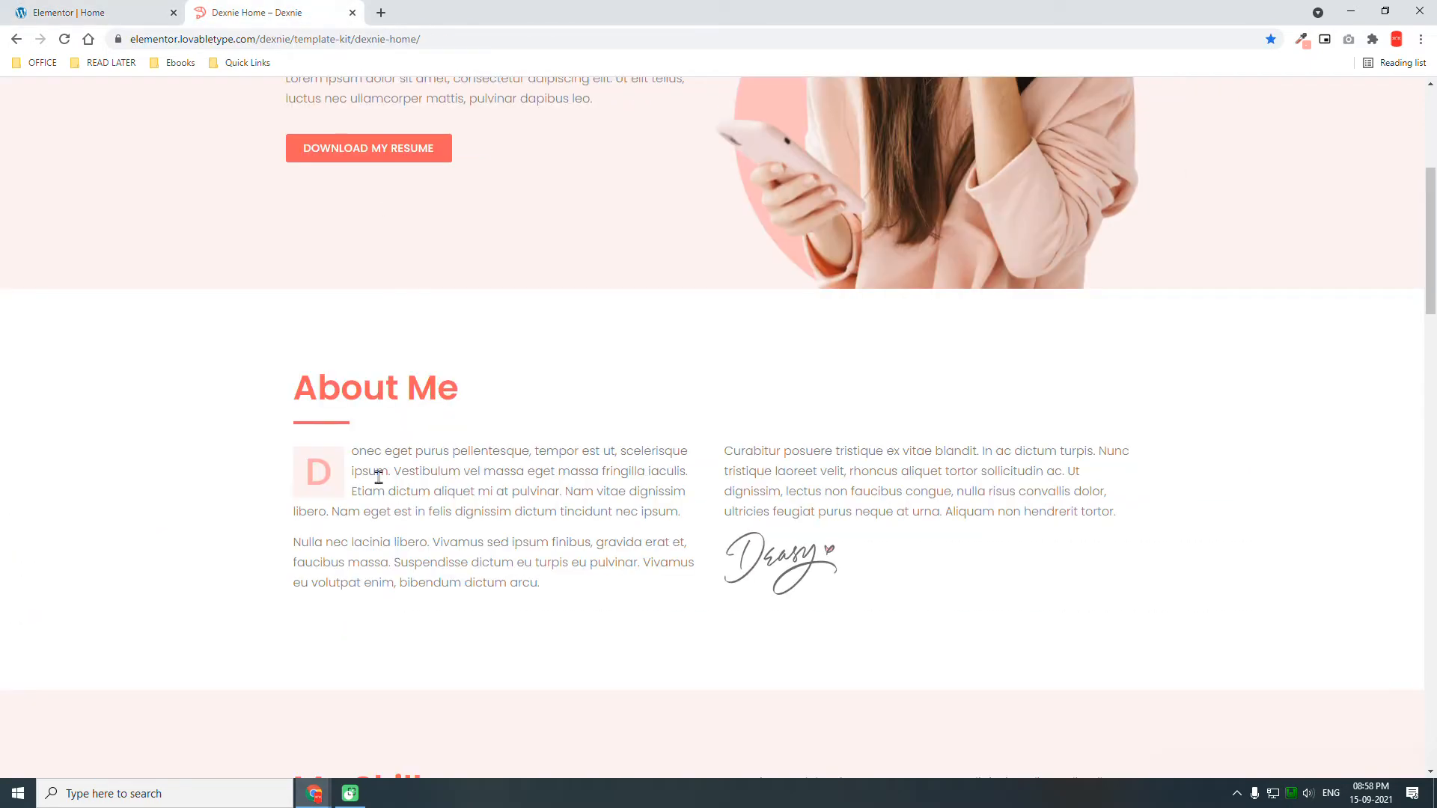
pyautogui.click(381, 12)
pyautogui.write('LIP')
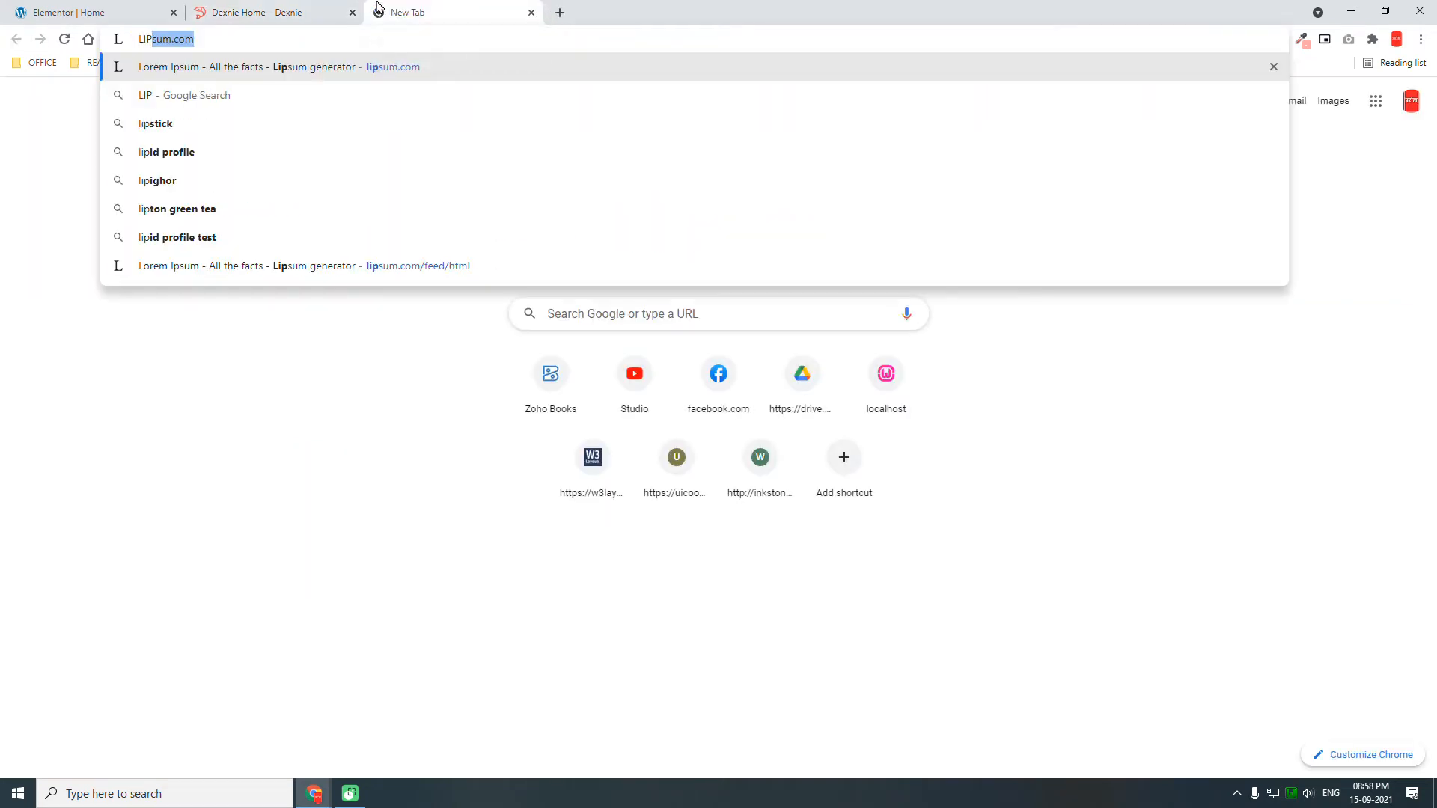
pyautogui.press('Return')
pyautogui.click(312, 10)
pyautogui.click(410, 9)
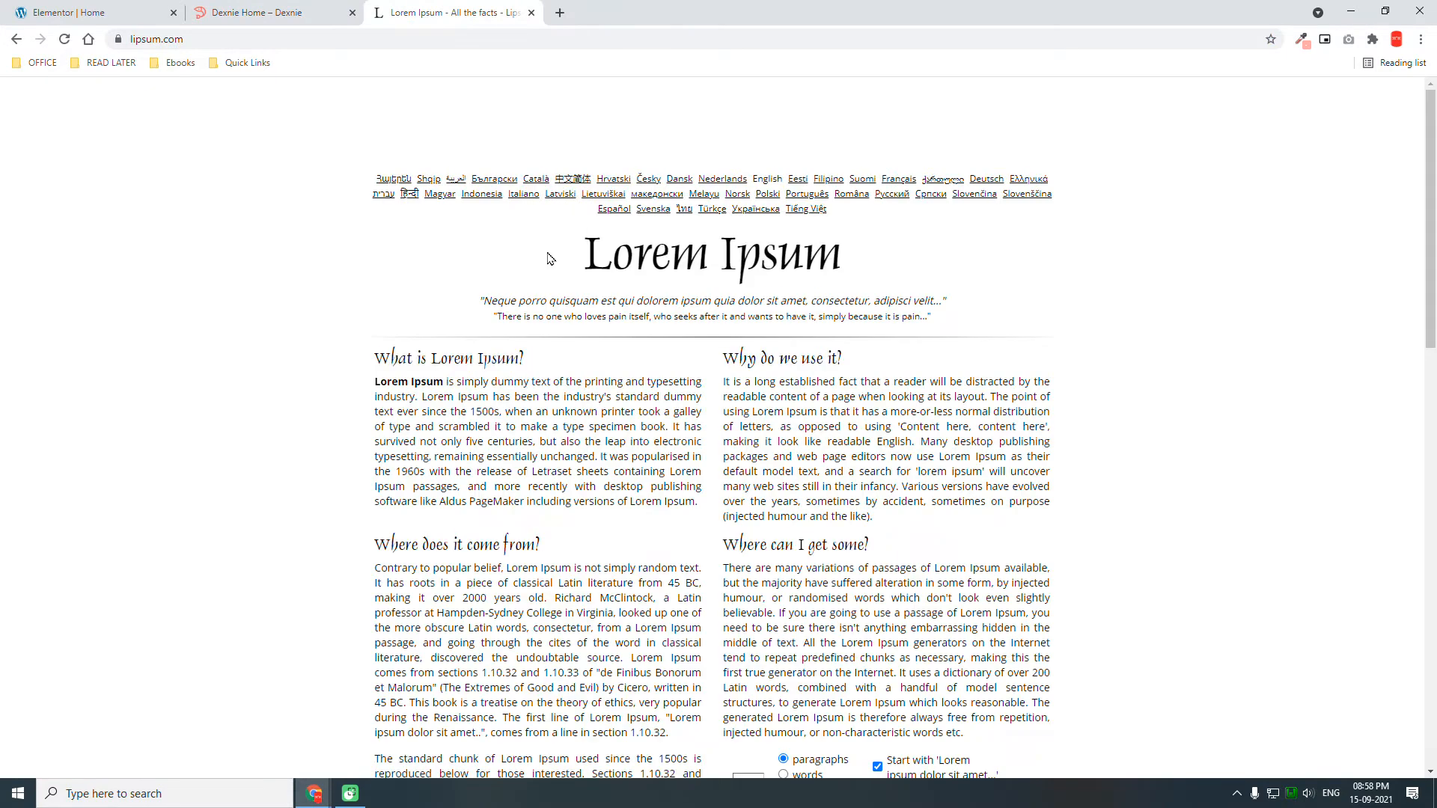
# Generate lorem ipsum placeholder text on lipsum.com and copy its first two paragraphs.
pyautogui.scroll(-2, 895, 606)
pyautogui.click(932, 654)
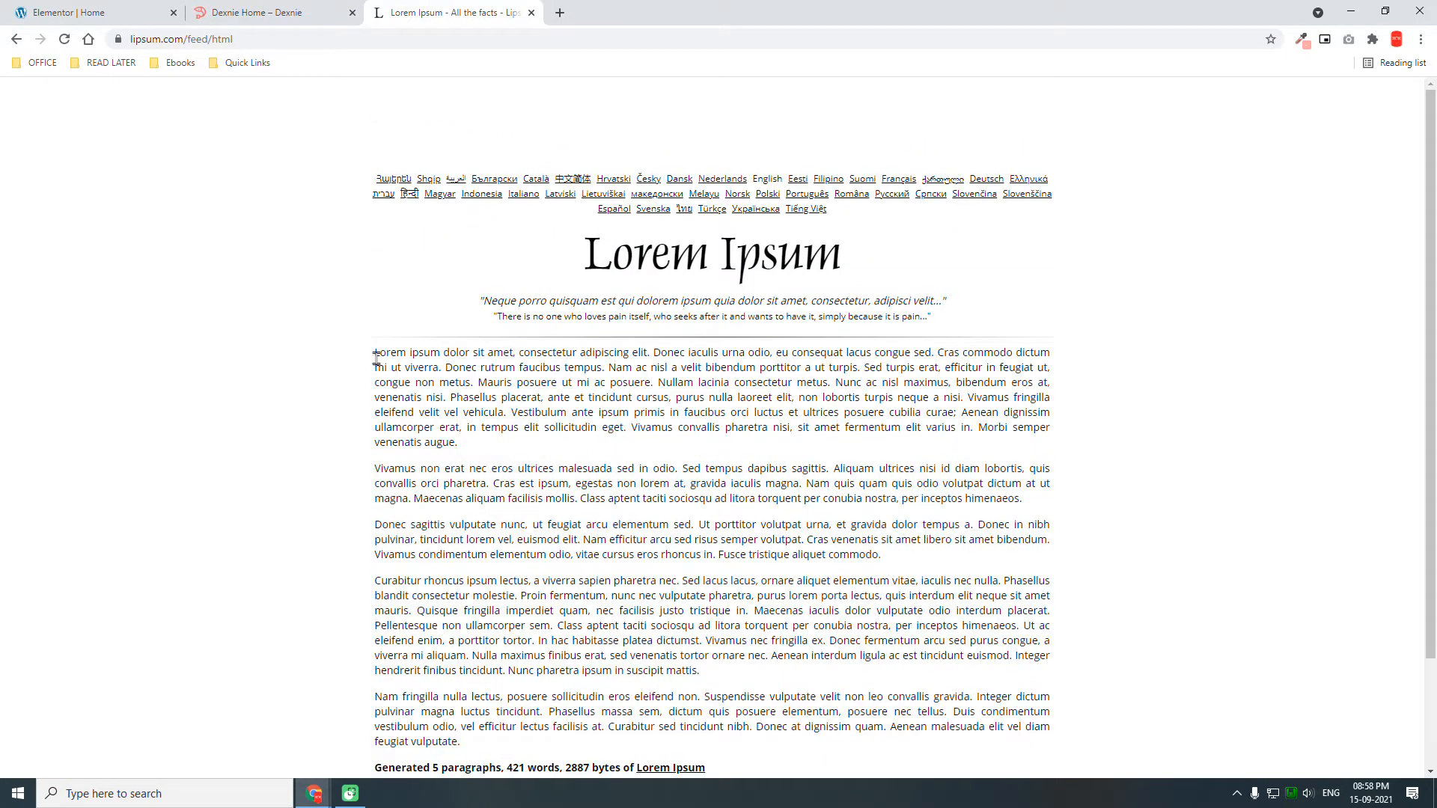
pyautogui.moveTo(375, 353); pyautogui.dragTo(1038, 500)
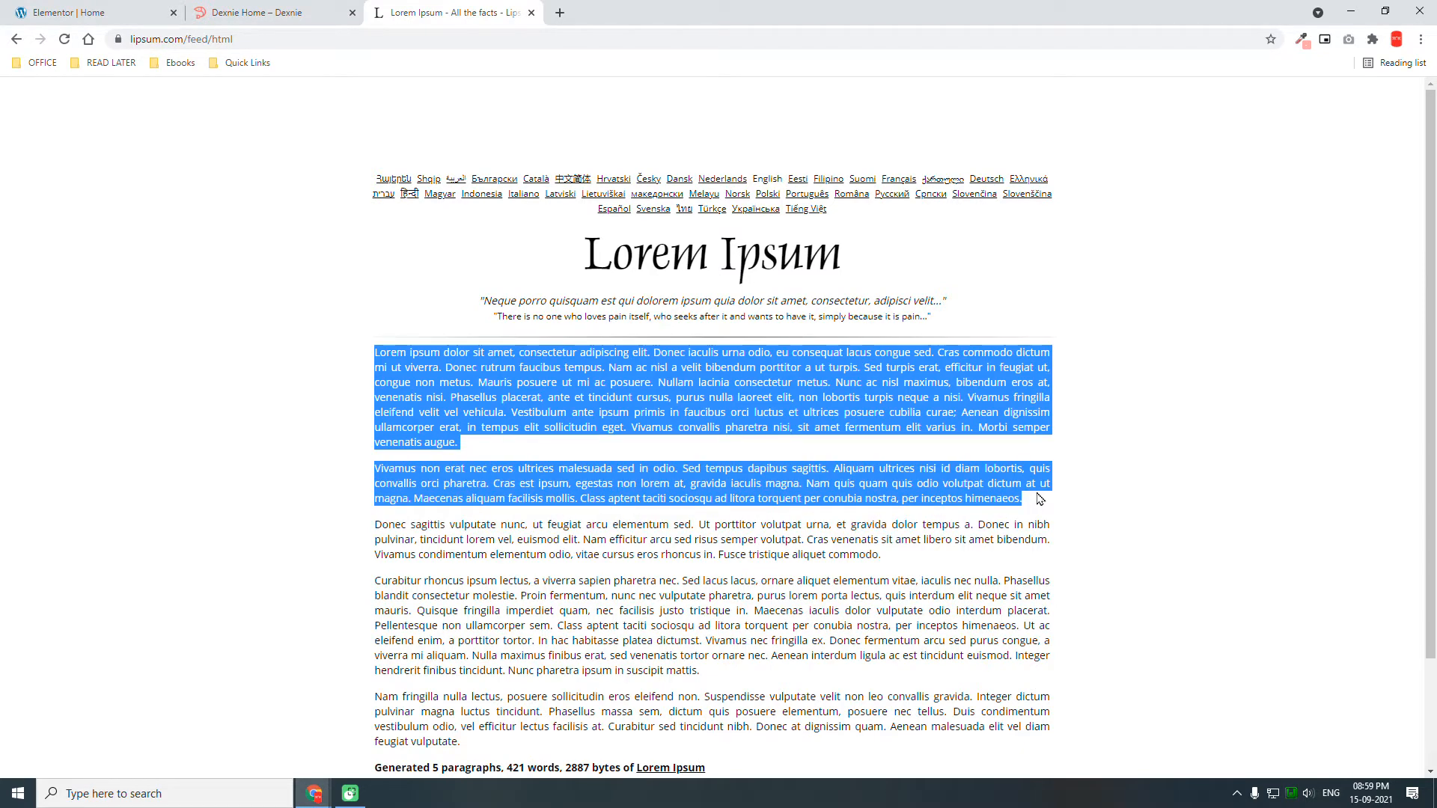
pyautogui.hotkey('ctrl', 'c')
# Replace the Text Editor widget's default text with the two copied paragraphs, pasted without formatting, in the Elementor page.
pyautogui.click(54, 12)
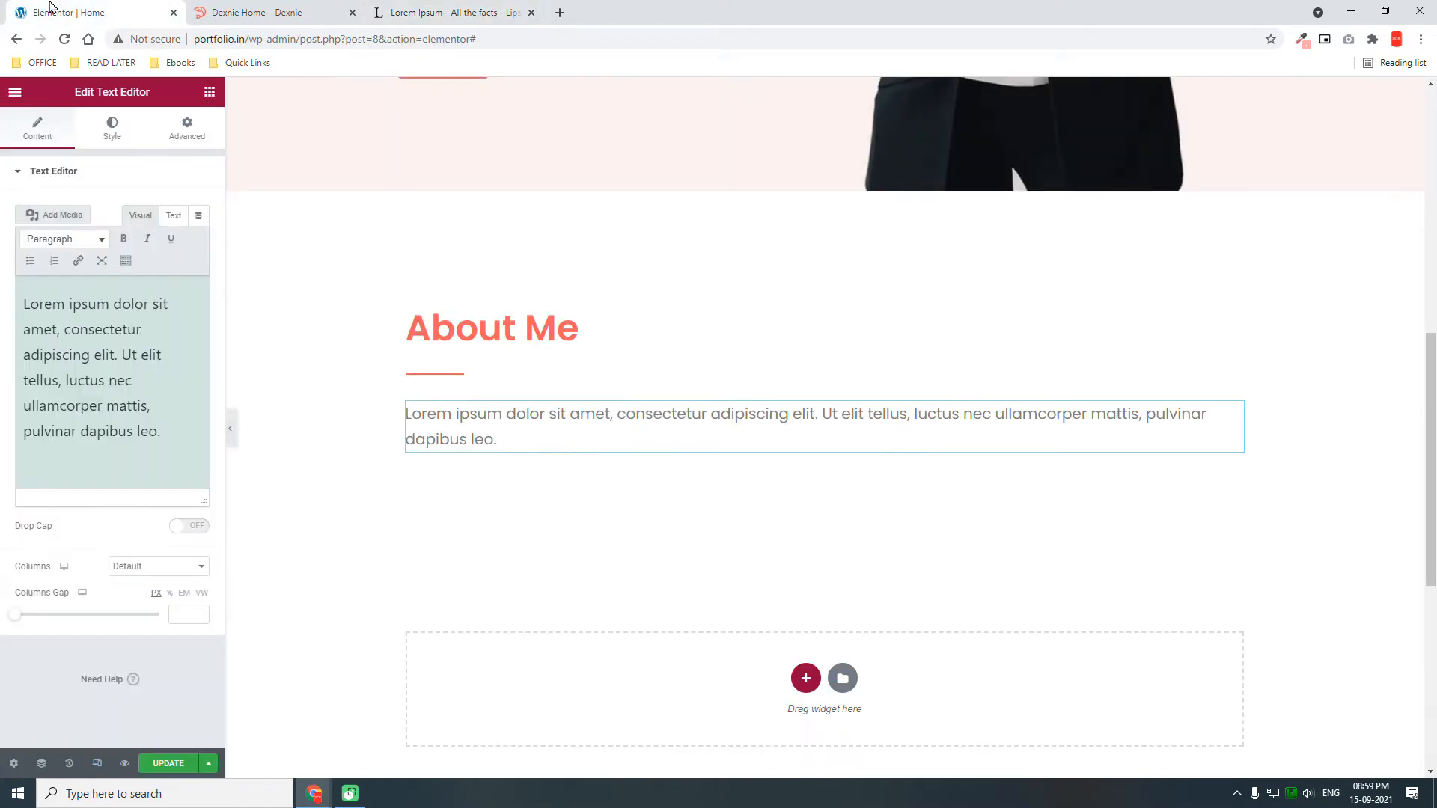
pyautogui.click(71, 323)
pyautogui.hotkey('ctrl', 'a')
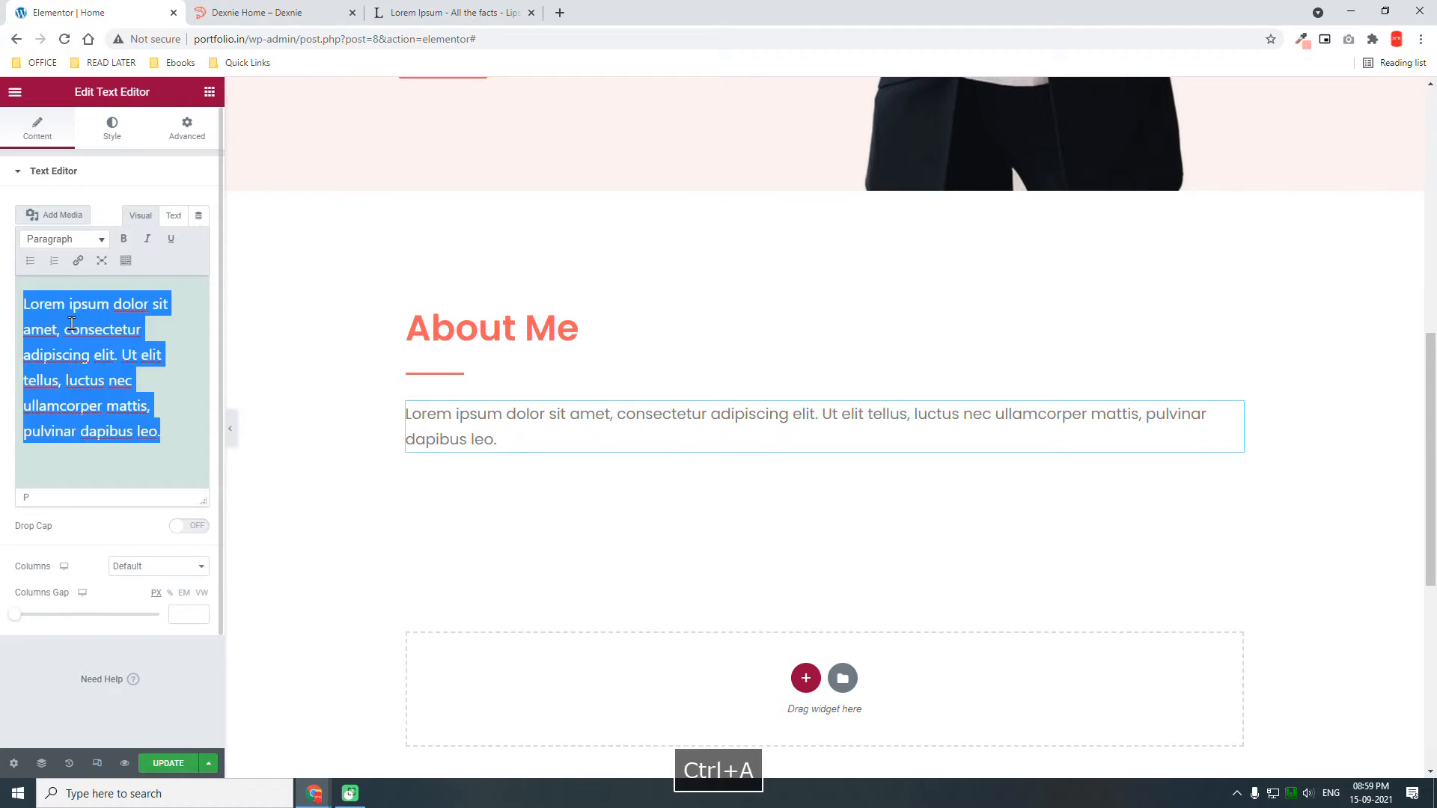
pyautogui.hotkey('ctrl', 'shift', 'v')
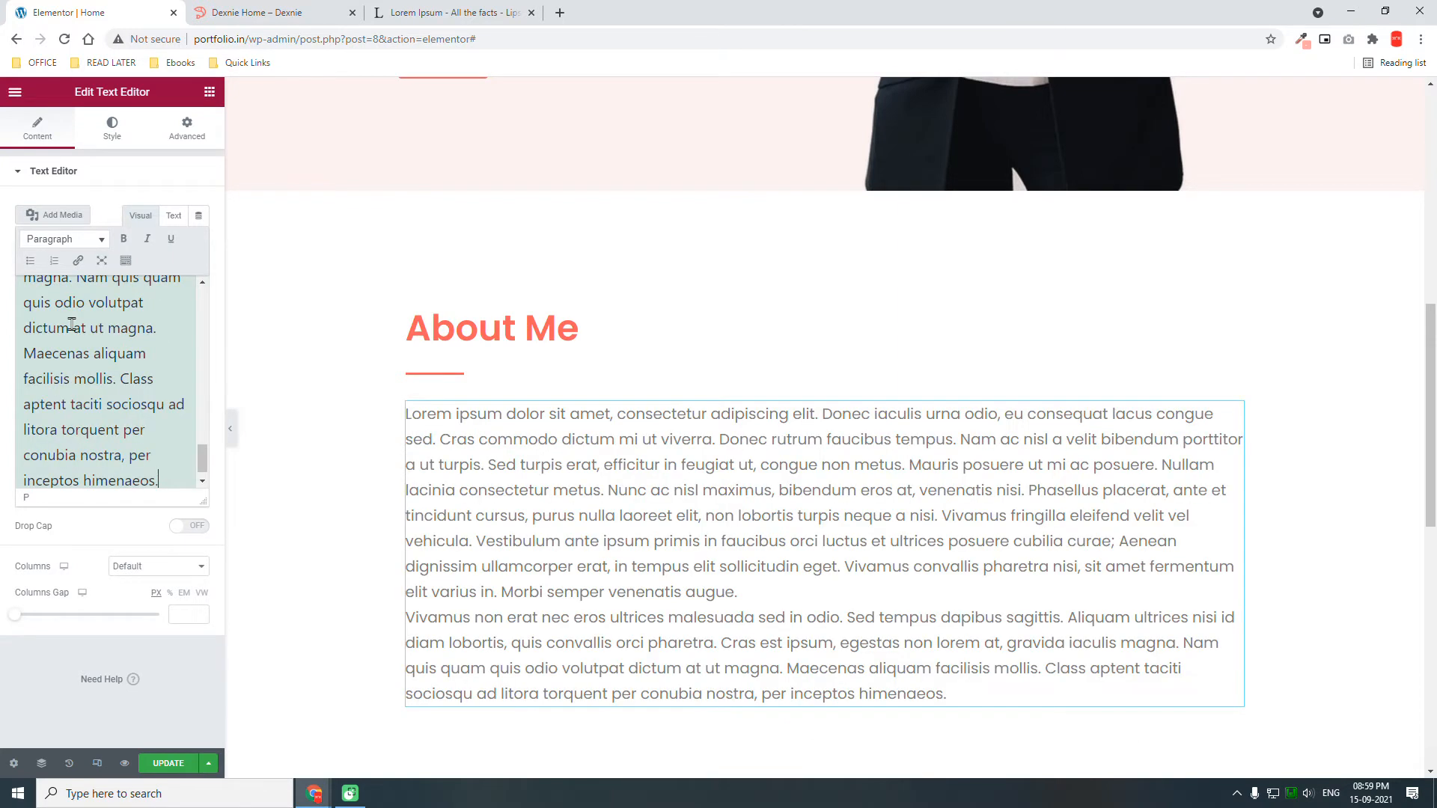
# Turn on the drop cap for the About Me text and split it into 2 columns.
pyautogui.click(197, 526)
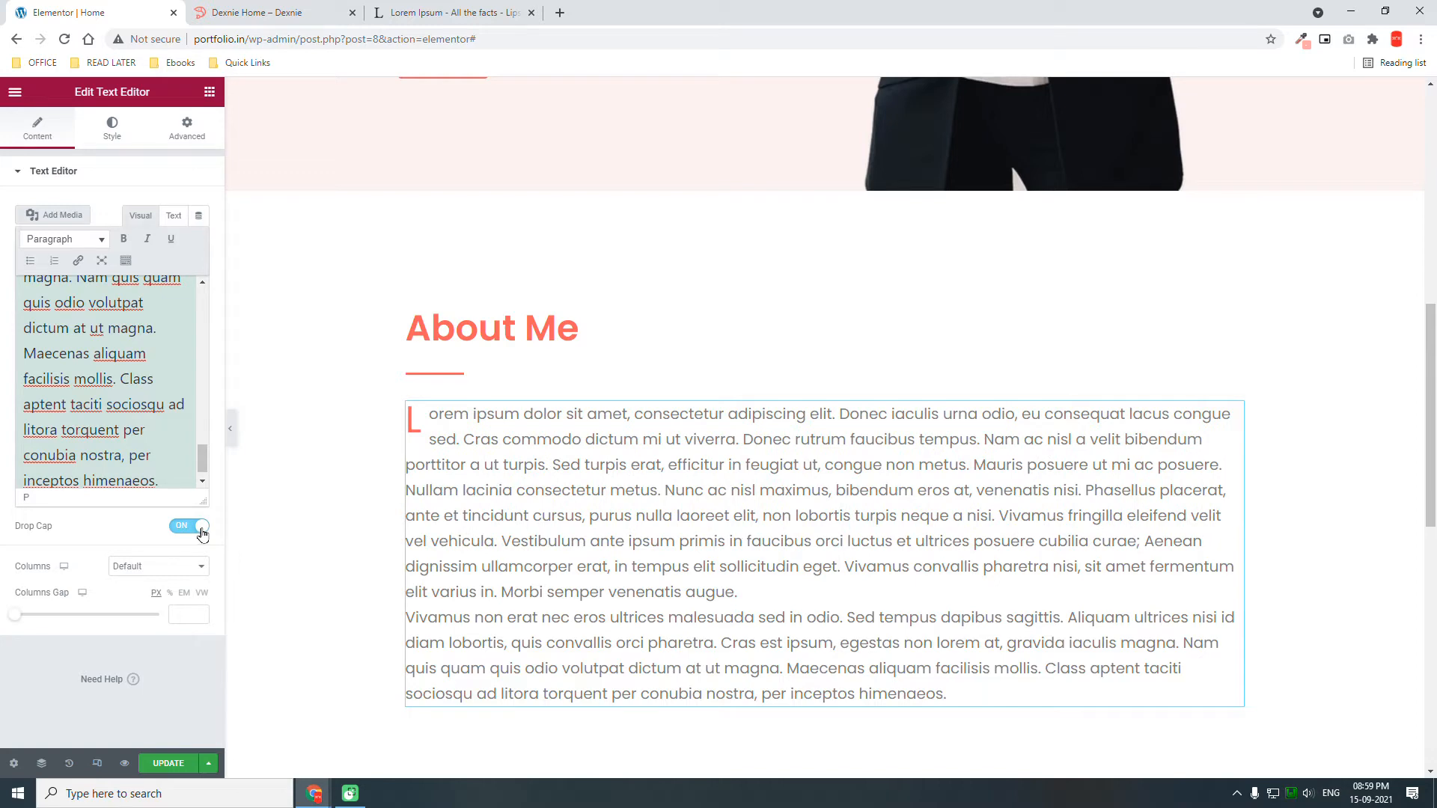
pyautogui.click(169, 568)
pyautogui.click(153, 597)
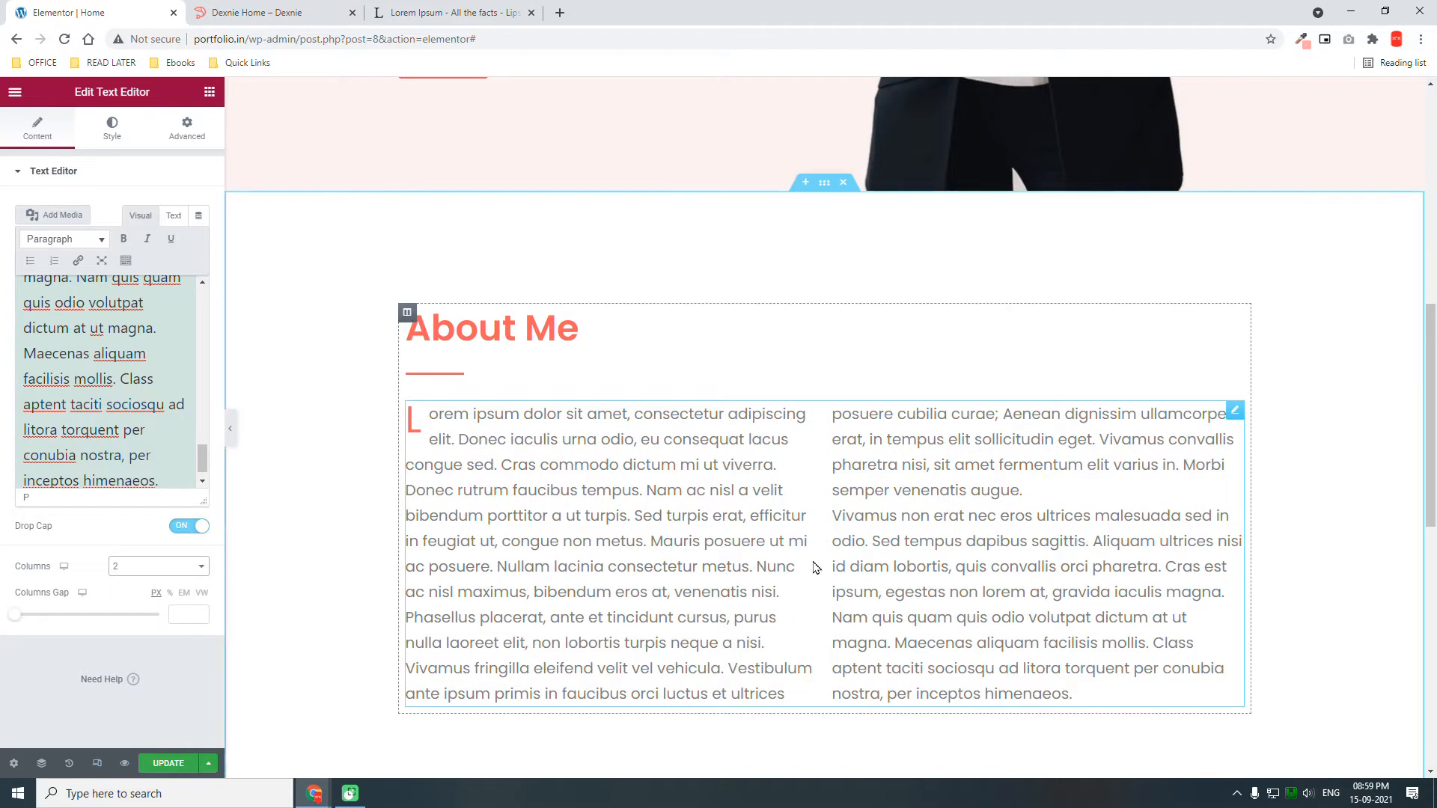
# Check the column spacing on the Dexnie reference page and set the About Me text's columns gap to 50 px.
pyautogui.click(333, 12)
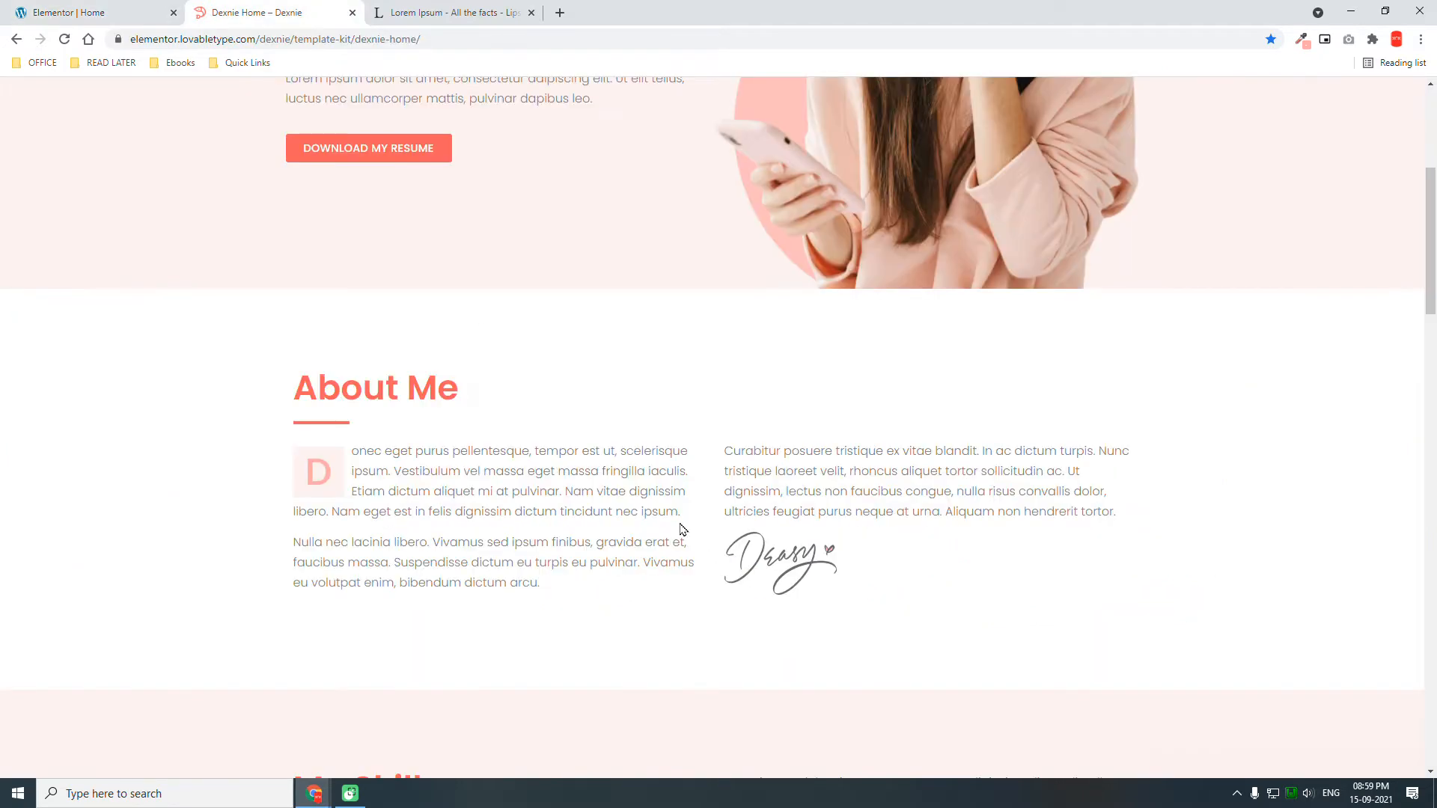
pyautogui.click(74, 21)
pyautogui.click(179, 612)
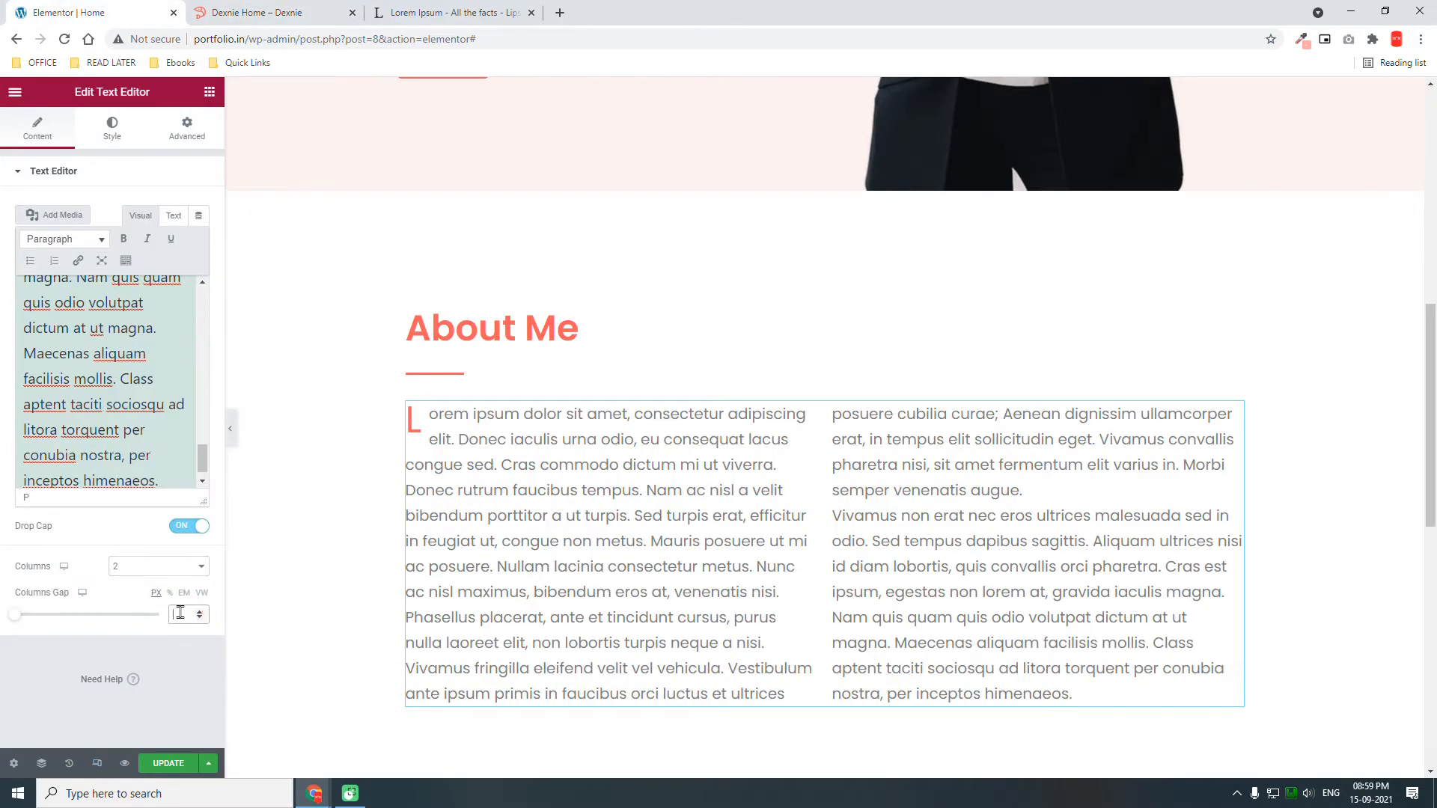
pyautogui.write('30')
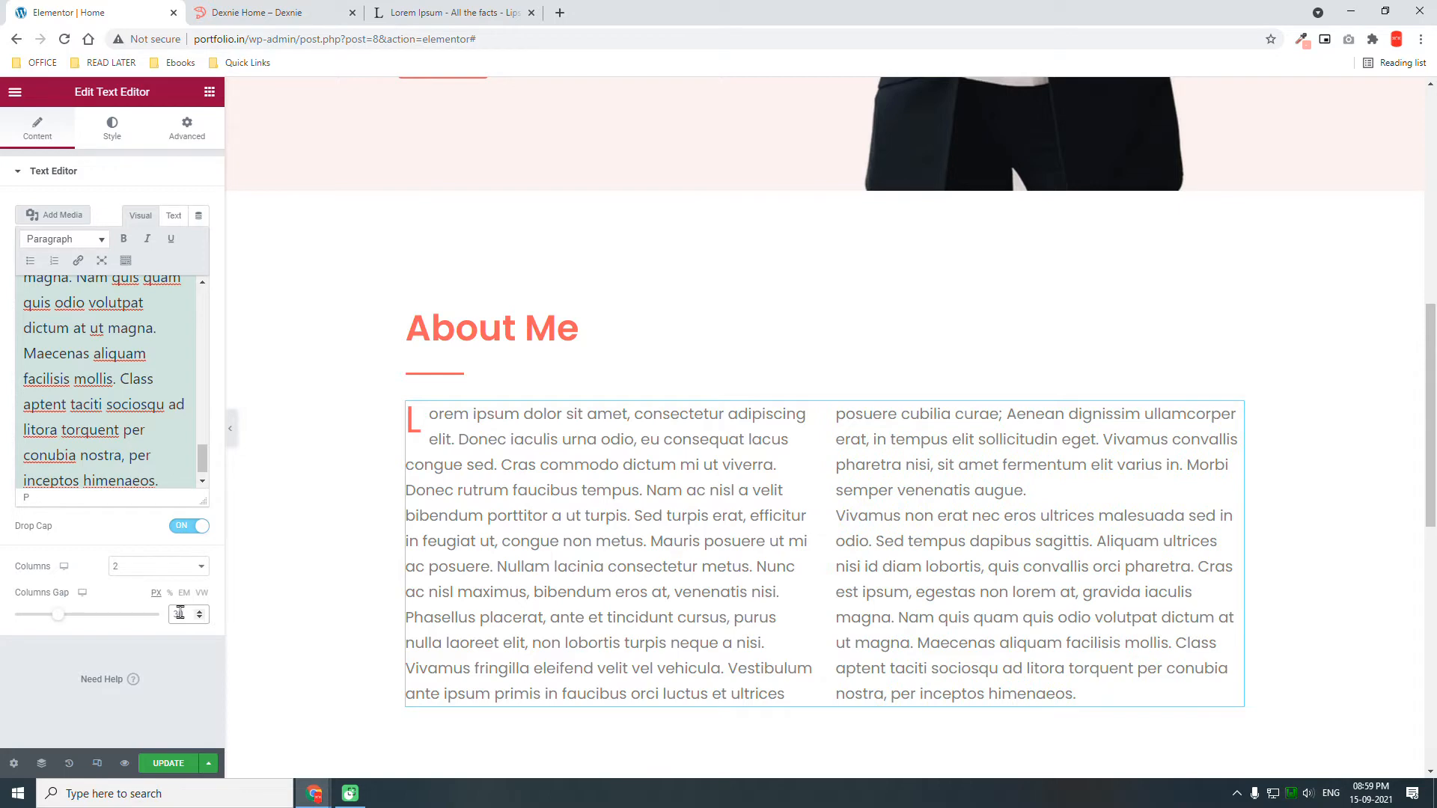
pyautogui.doubleClick(179, 612)
pyautogui.doubleClick(177, 613)
pyautogui.write('50')
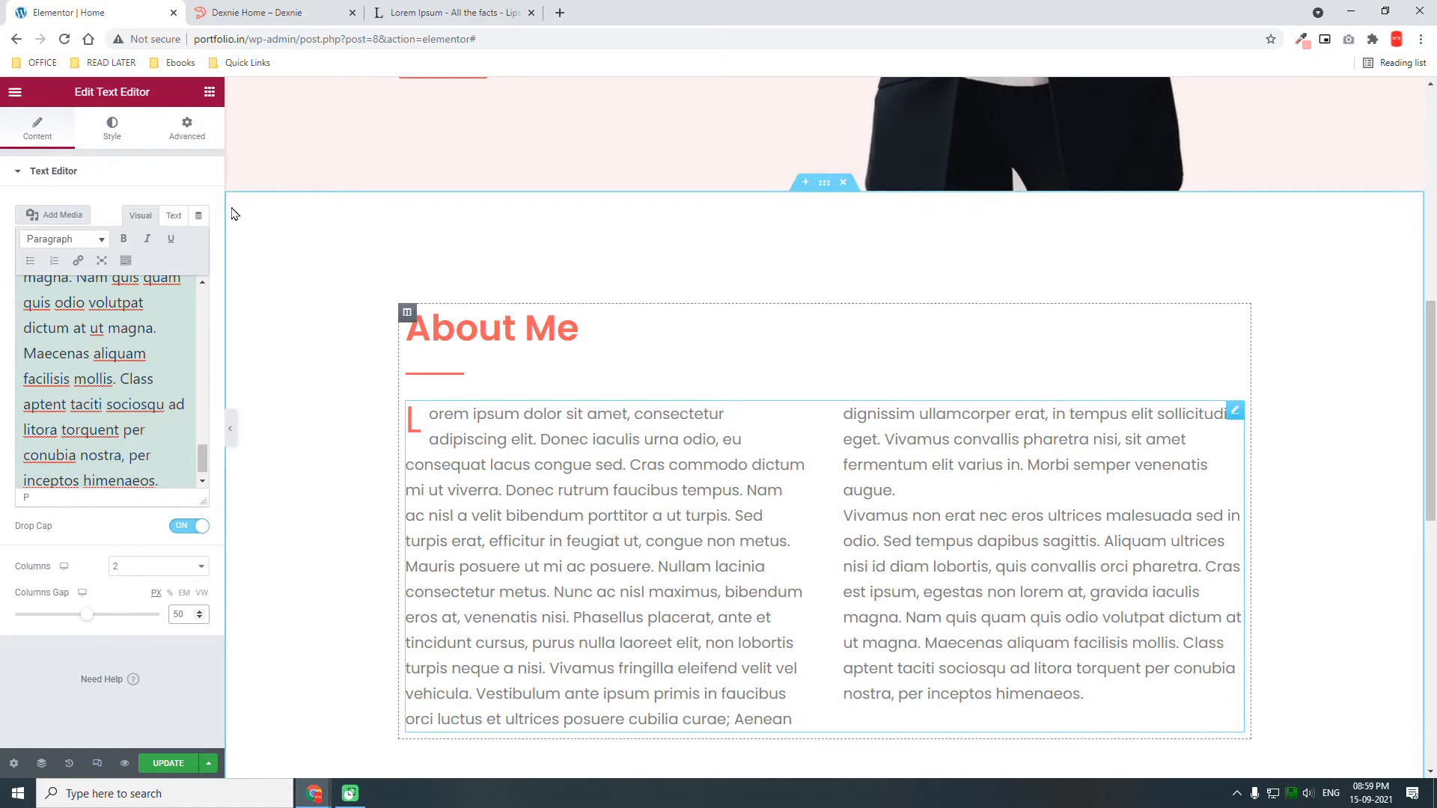
# Compare with the reference page's drop cap and set the About Me drop cap's view to Stacked.
pyautogui.click(117, 138)
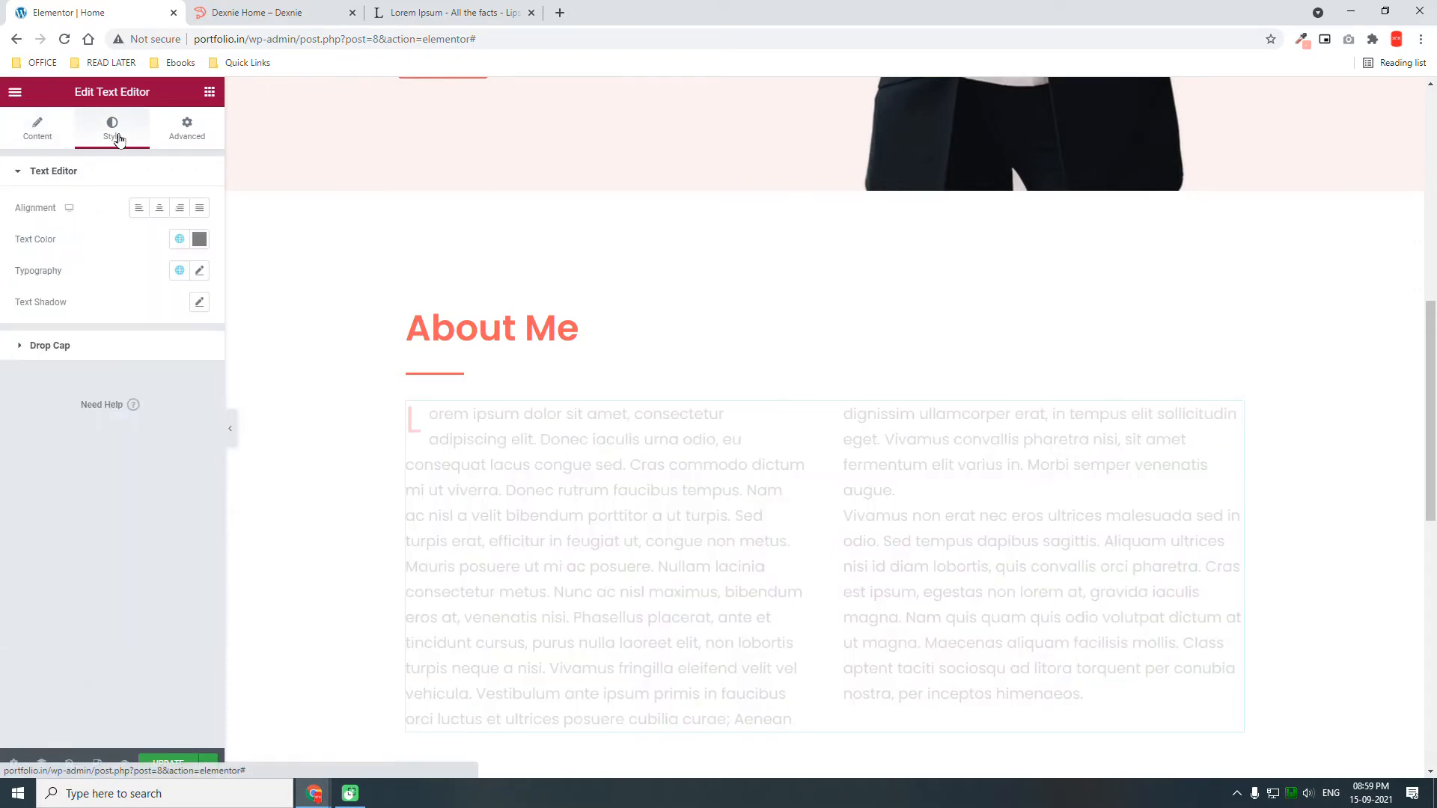
pyautogui.click(127, 340)
pyautogui.click(241, 12)
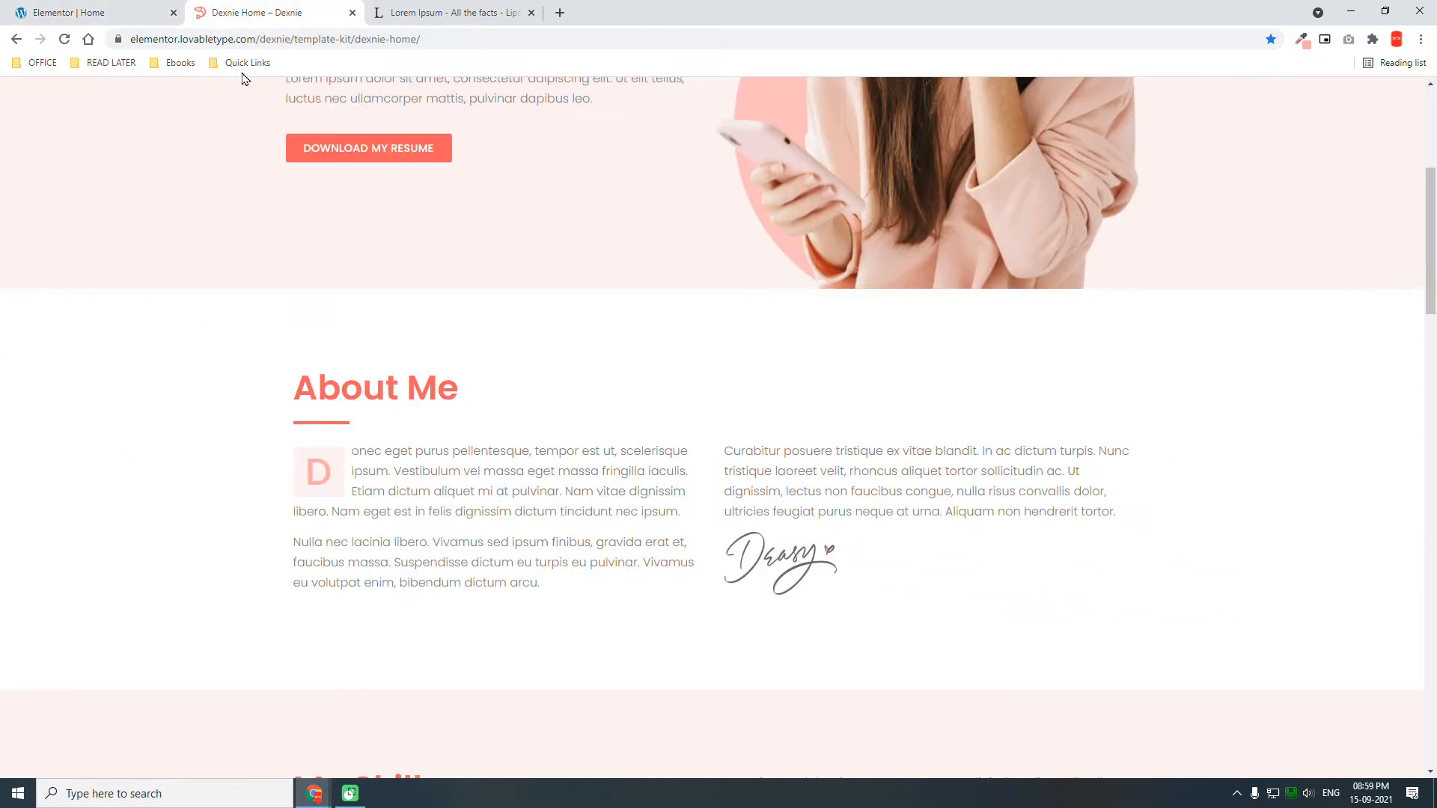
pyautogui.click(126, 12)
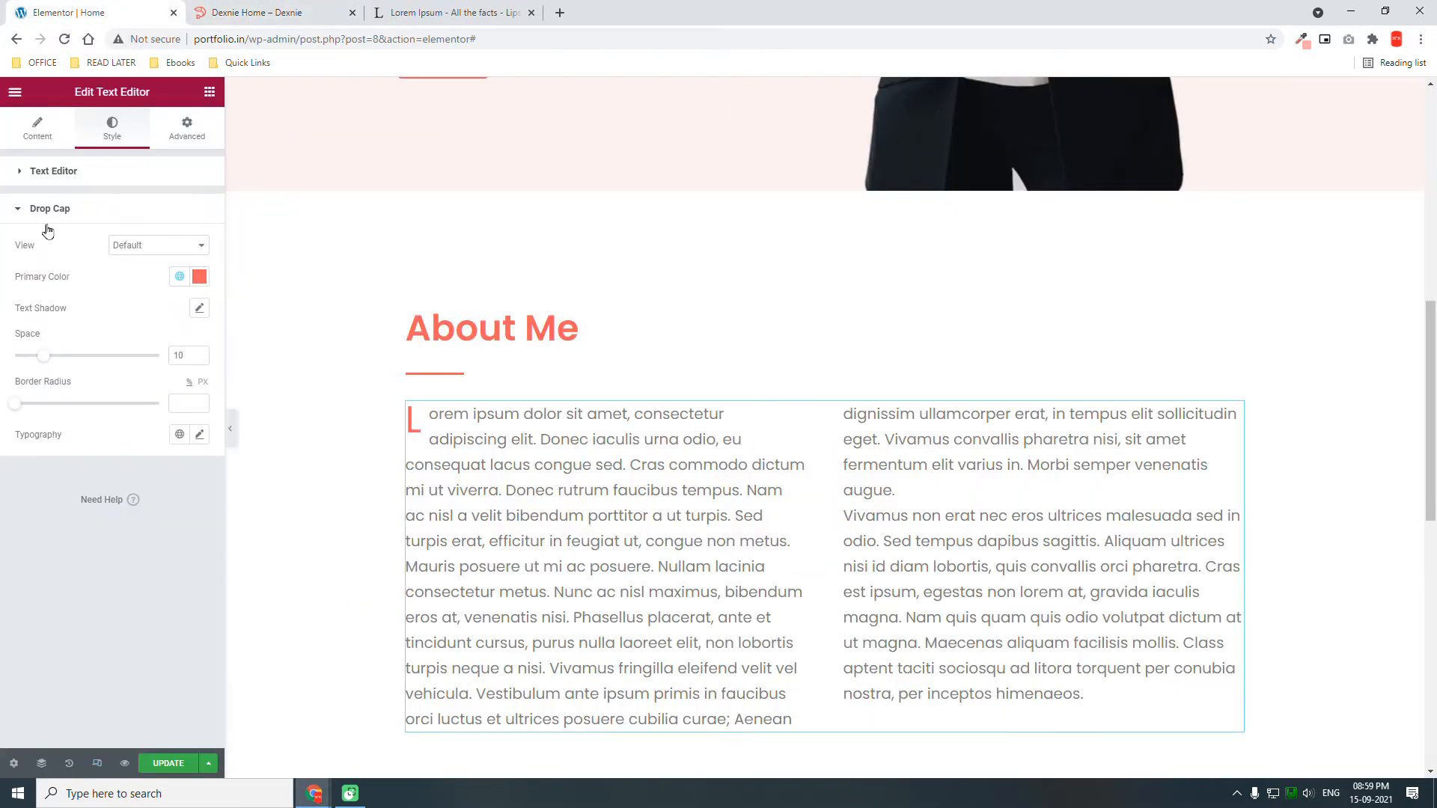
pyautogui.click(146, 247)
pyautogui.click(142, 272)
pyautogui.click(143, 247)
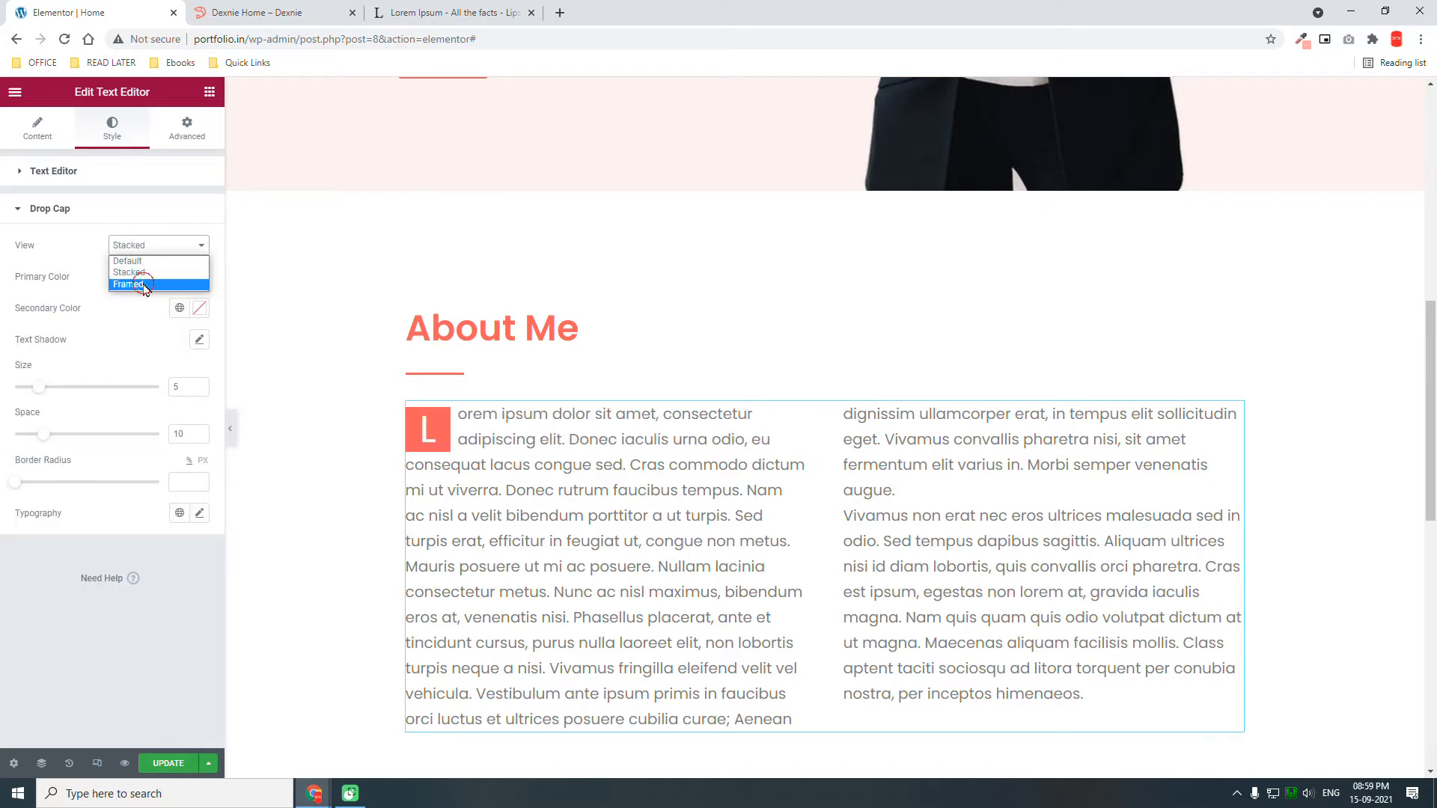
pyautogui.click(142, 284)
pyautogui.click(144, 247)
pyautogui.click(142, 273)
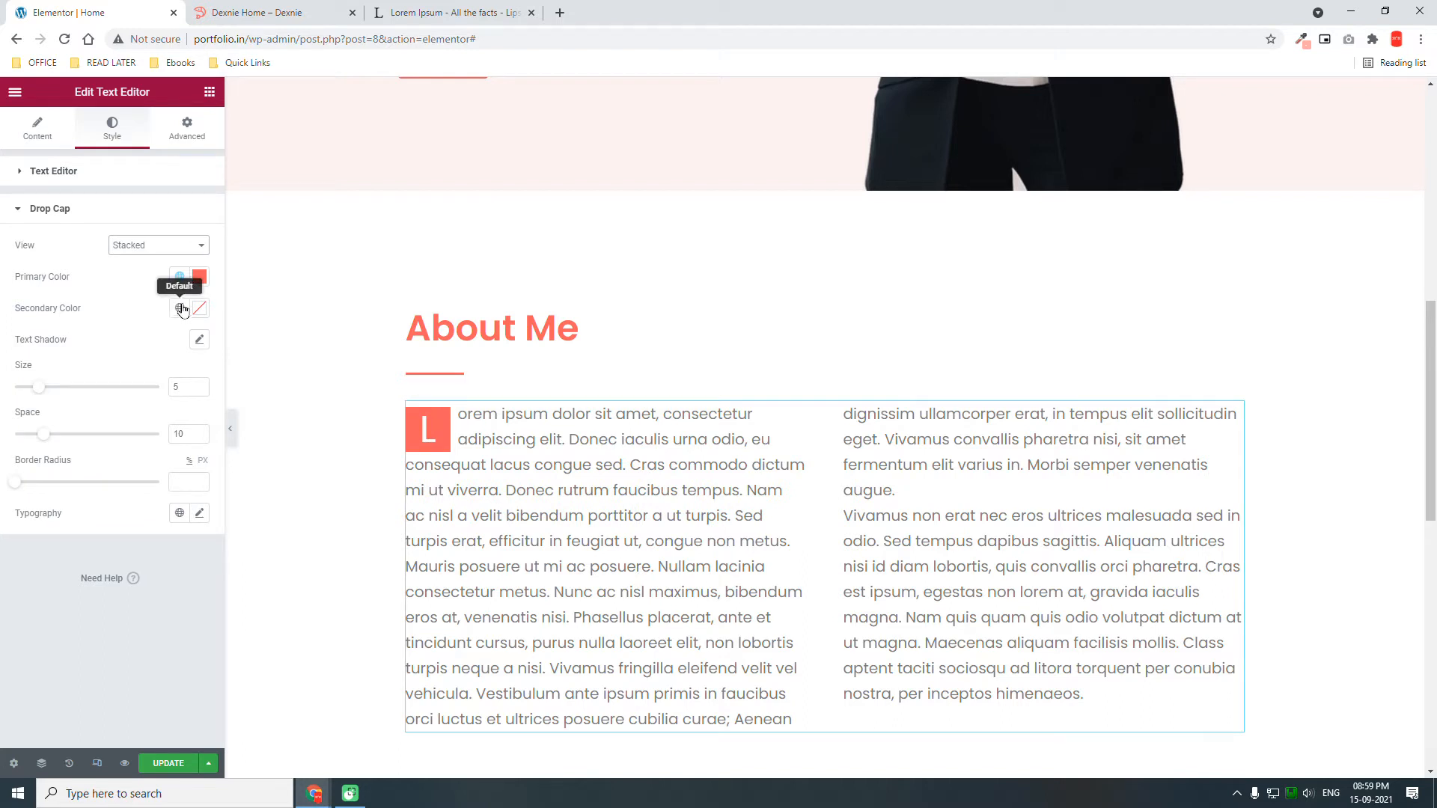
# Give the drop cap the global Background colour as primary and the global Primary colour as secondary, then compare it with the reference page.
pyautogui.click(180, 308)
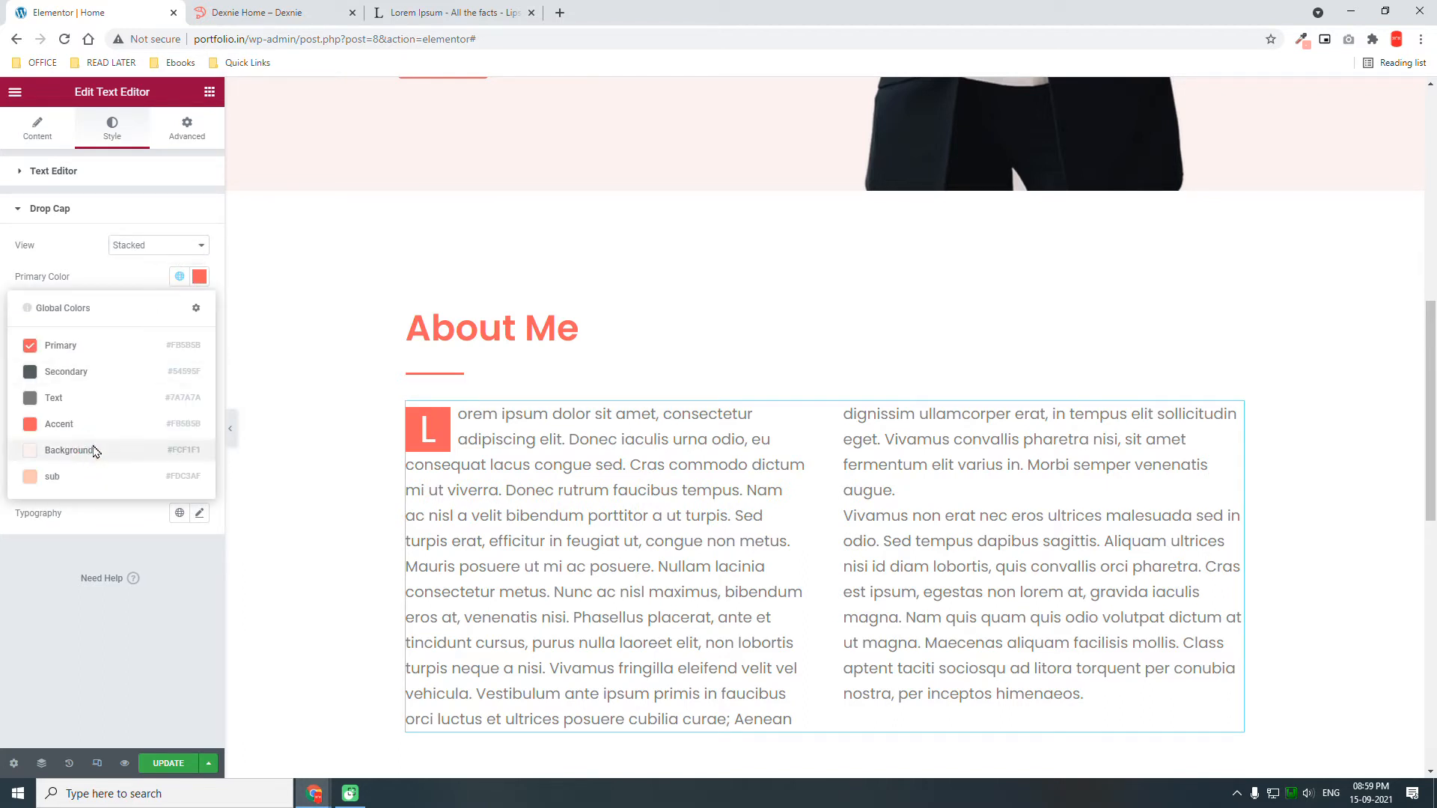
pyautogui.click(94, 451)
pyautogui.click(180, 308)
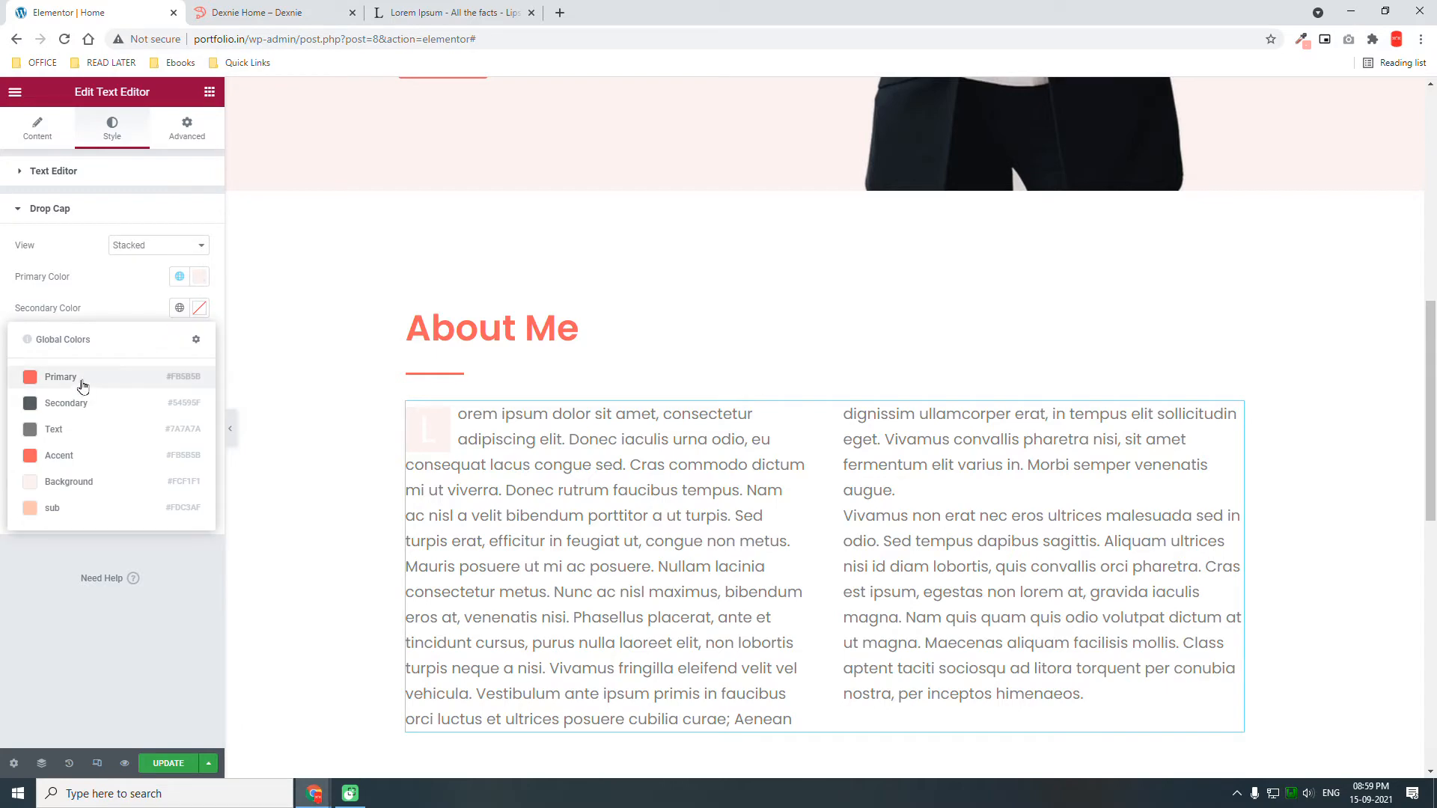
pyautogui.click(83, 381)
pyautogui.click(257, 11)
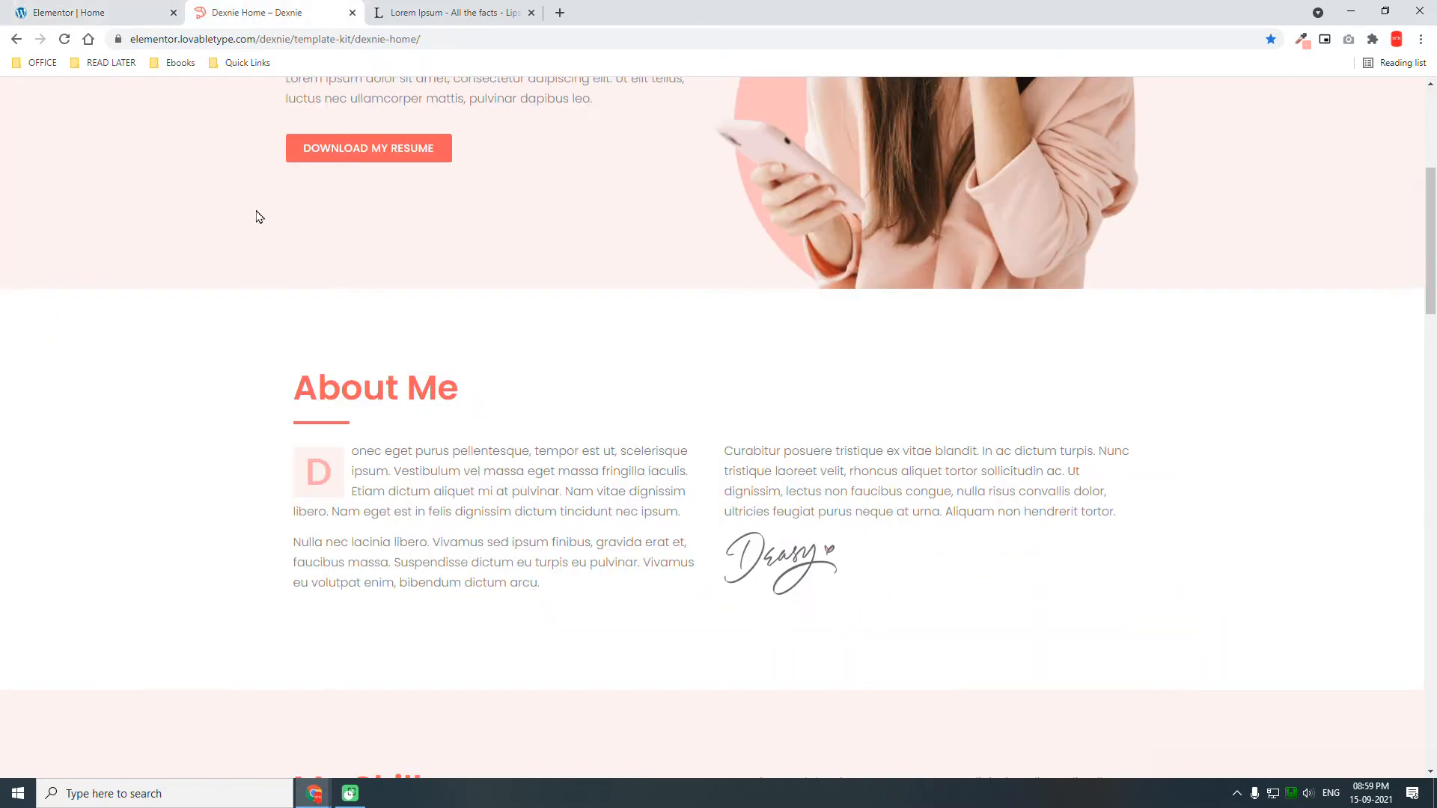
pyautogui.click(60, 11)
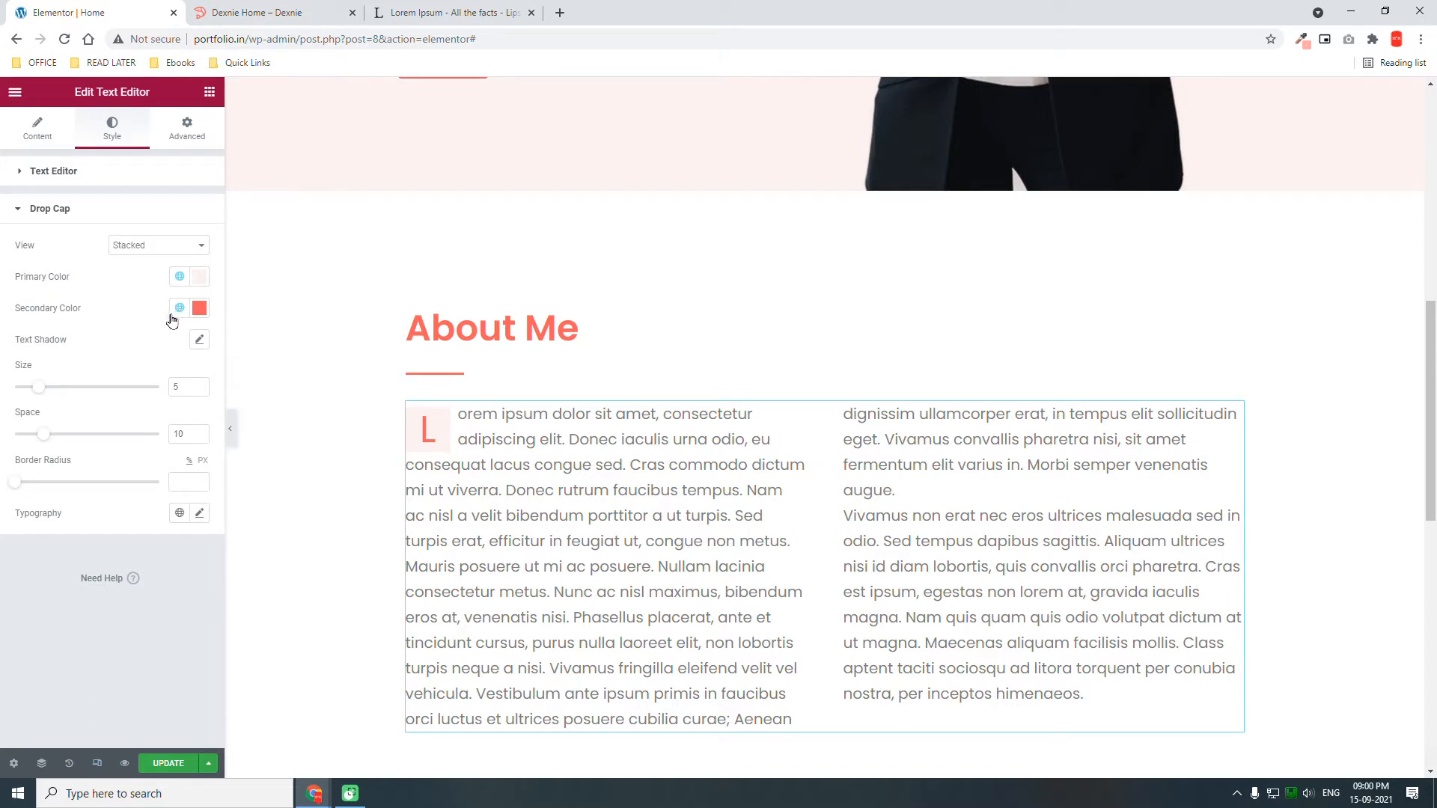
# Check the reference drop cap again and set the About Me drop cap's size to 20.
pyautogui.click(260, 9)
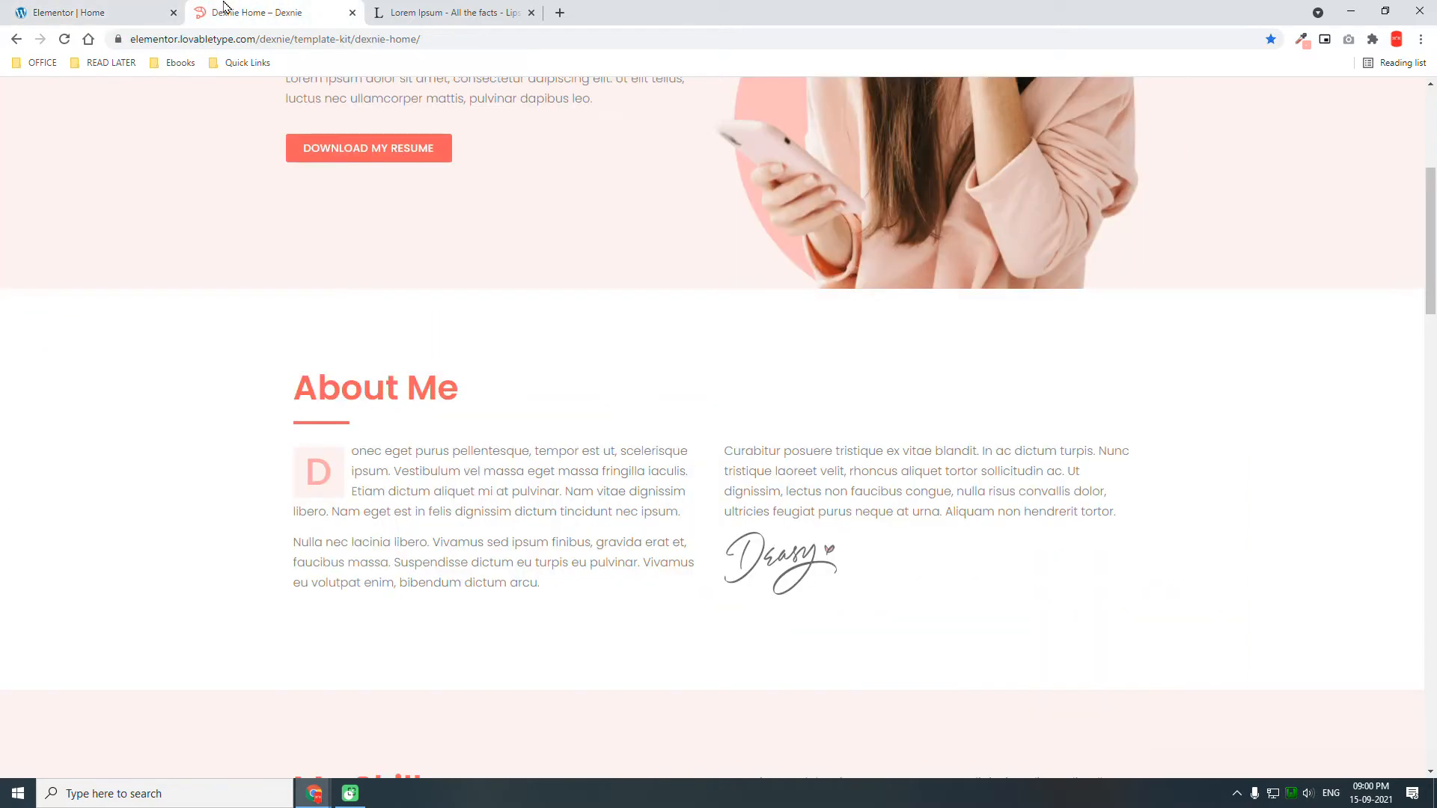
pyautogui.click(116, 9)
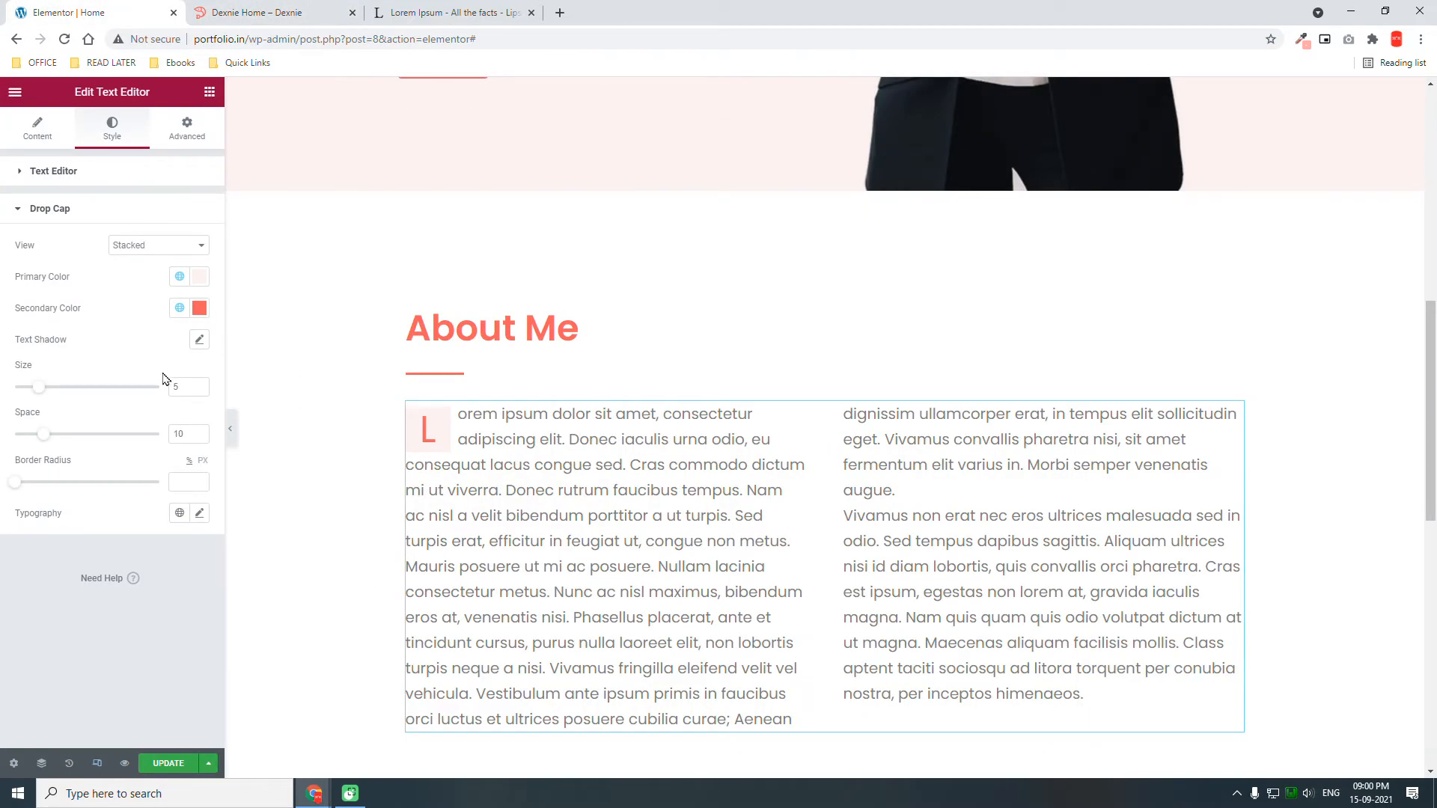
pyautogui.moveTo(190, 384); pyautogui.dragTo(160, 395)
pyautogui.click(201, 385)
pyautogui.click(201, 385)
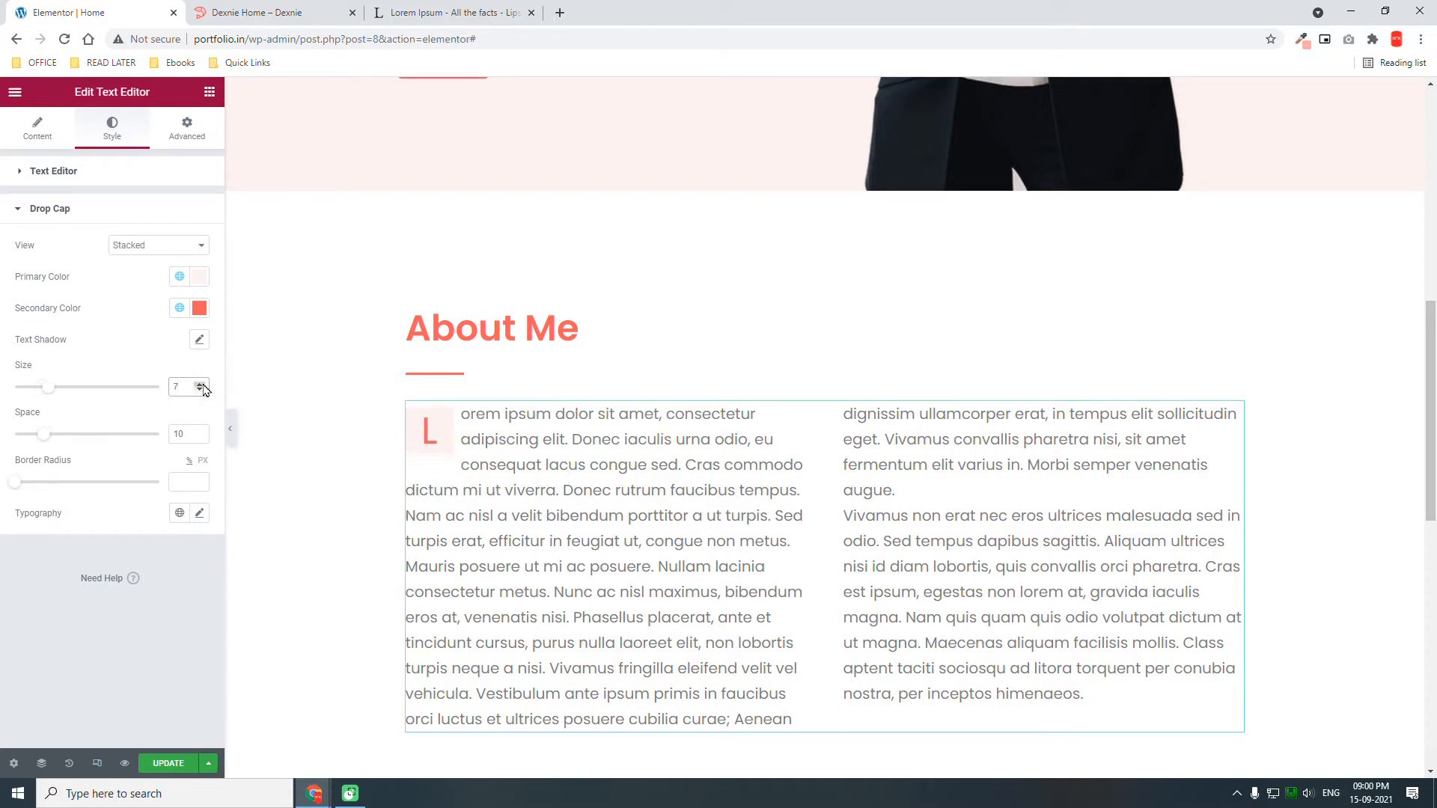
pyautogui.moveTo(190, 386); pyautogui.dragTo(135, 400)
pyautogui.write('10')
pyautogui.press('BackSpace')
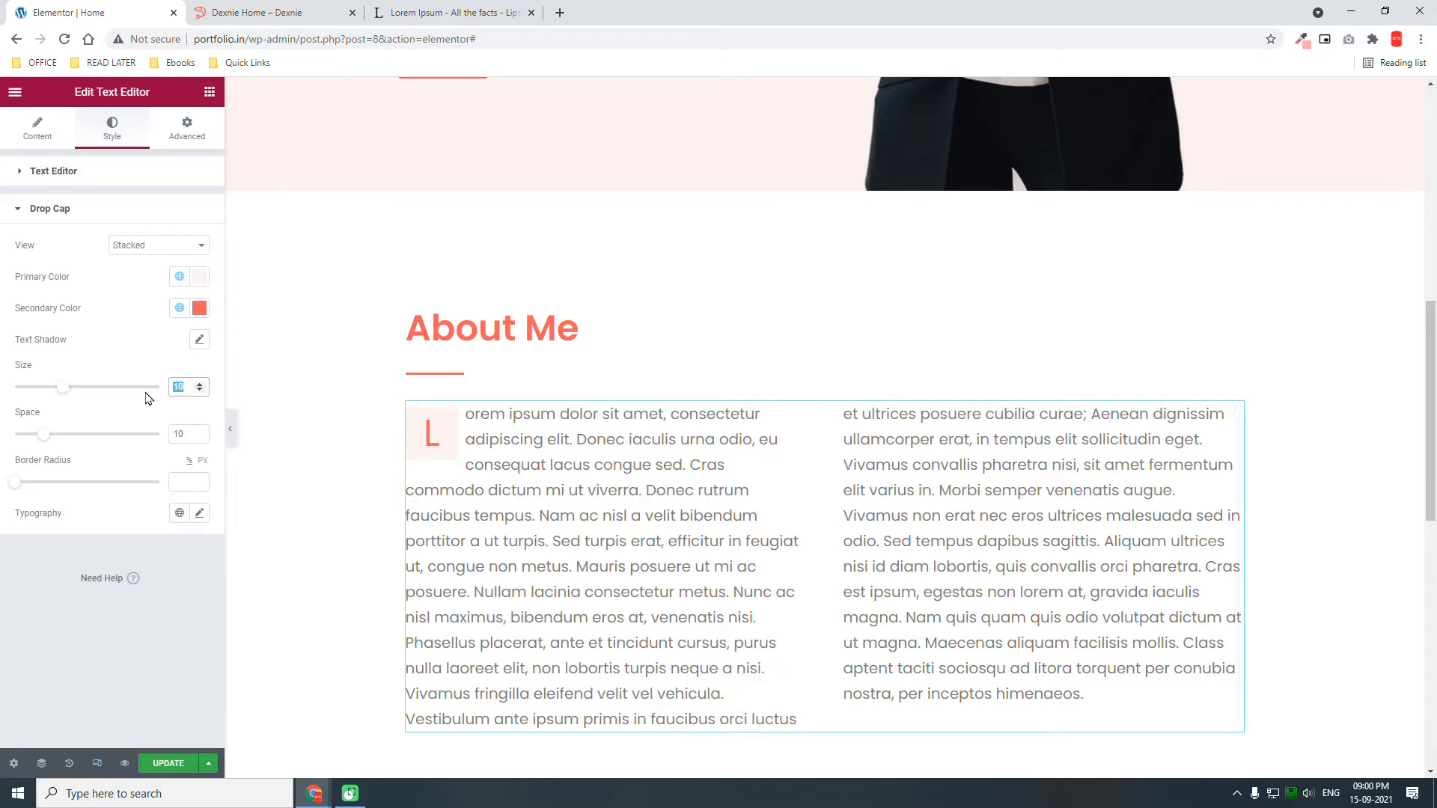
pyautogui.write('5')
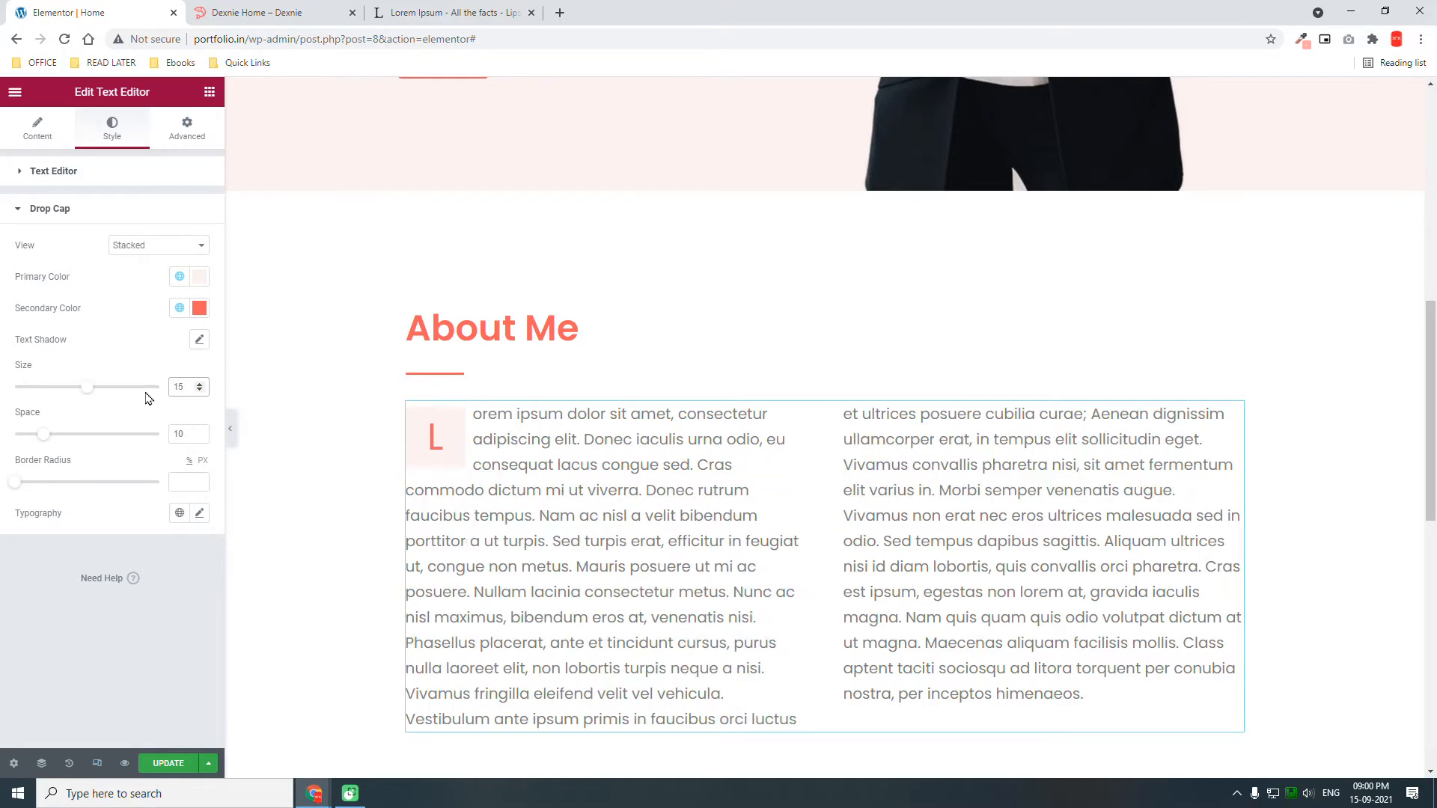
pyautogui.doubleClick(184, 387)
pyautogui.write('20')
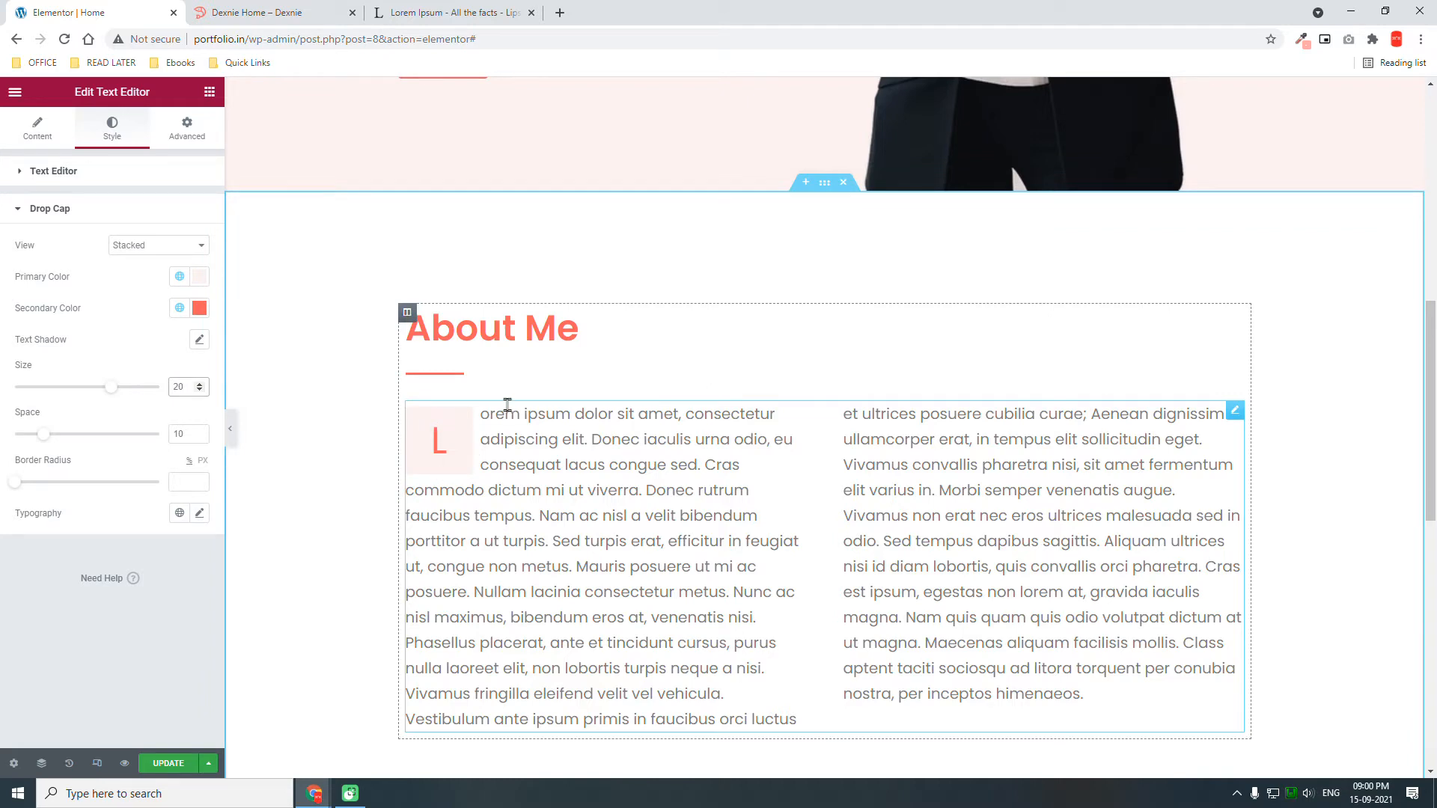
# Compare the drop cap and paragraph with the reference page and set the About Me text's alignment to Justified.
pyautogui.click(318, 12)
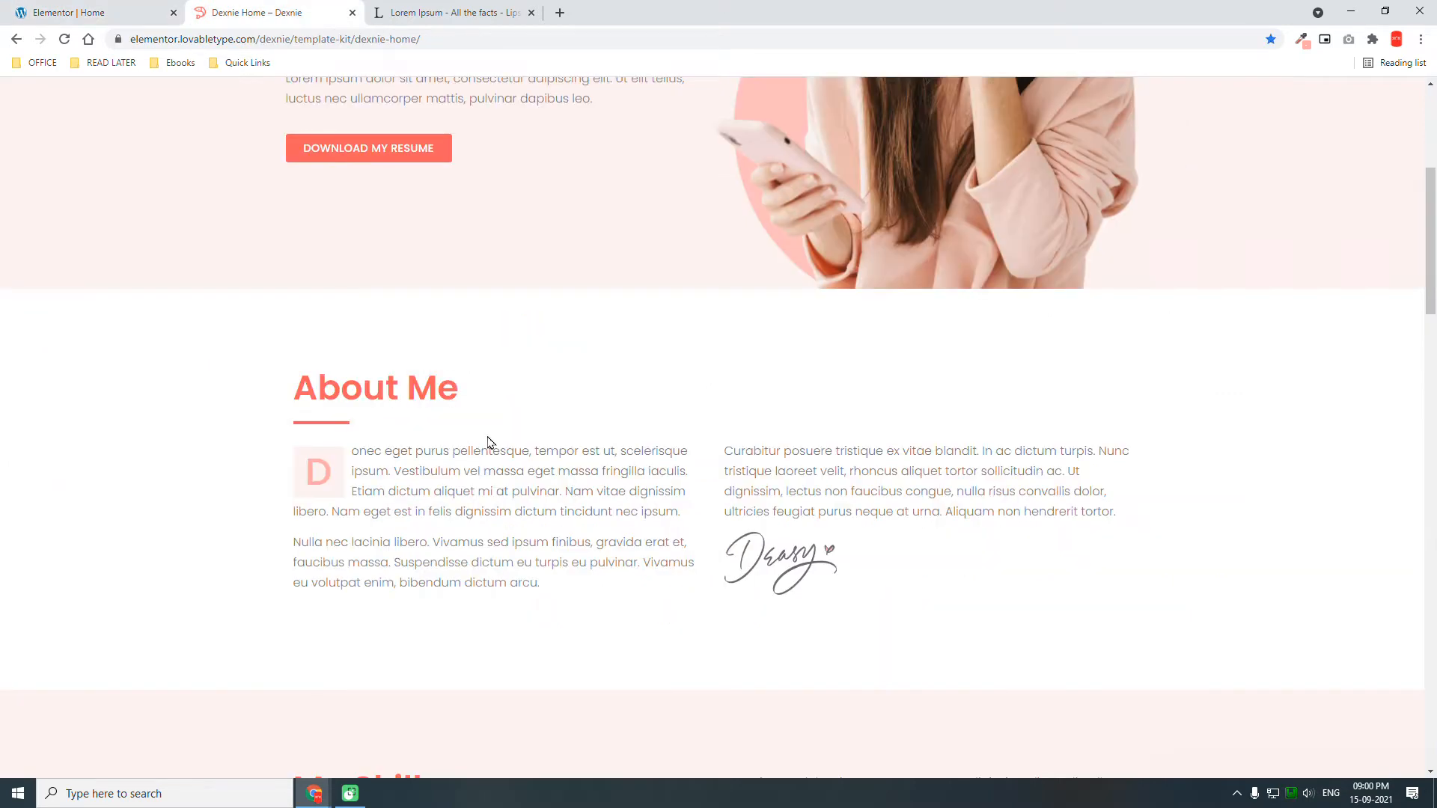
pyautogui.moveTo(343, 503); pyautogui.dragTo(337, 468)
pyautogui.click(335, 480)
pyautogui.click(120, 10)
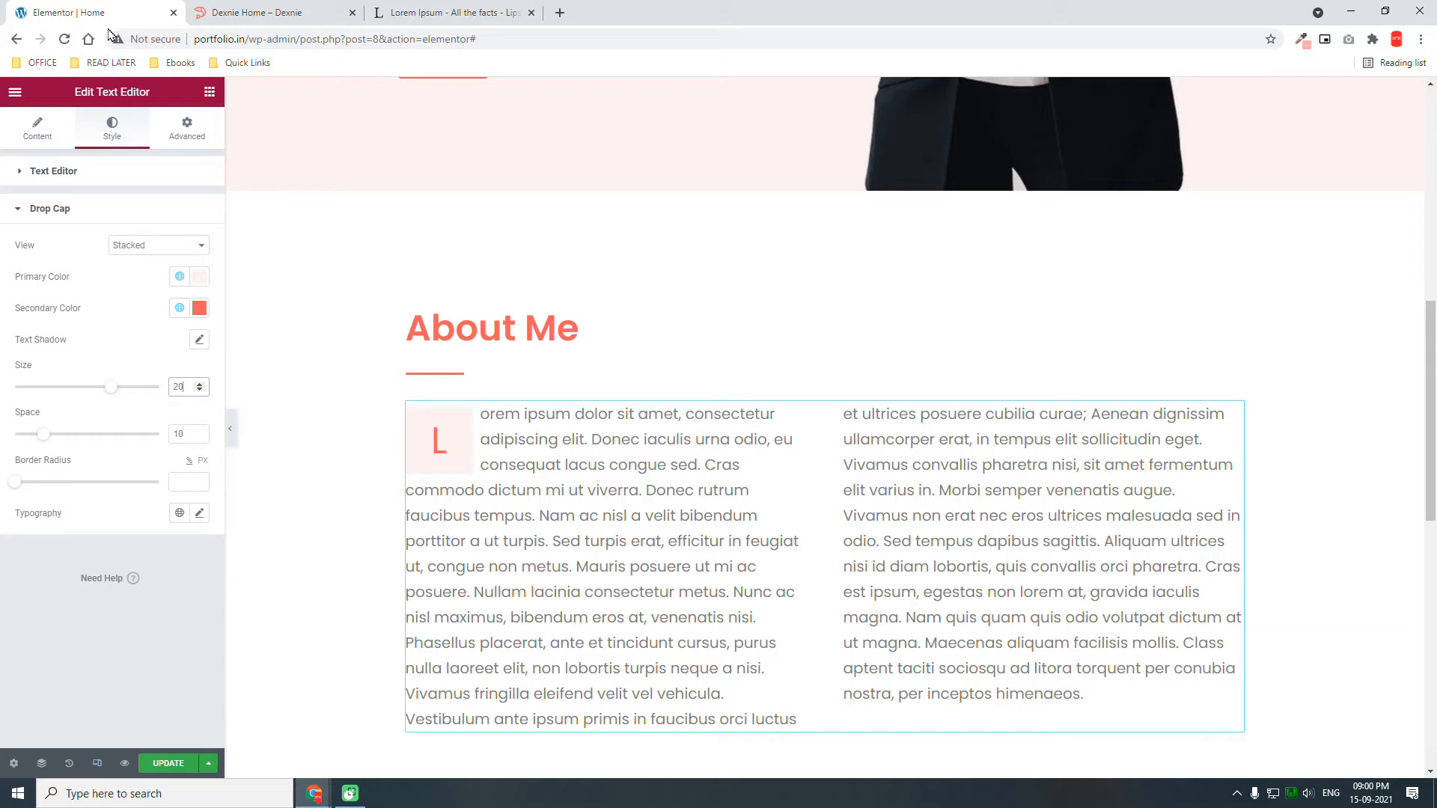
pyautogui.click(273, 8)
pyautogui.click(73, 8)
pyautogui.click(114, 185)
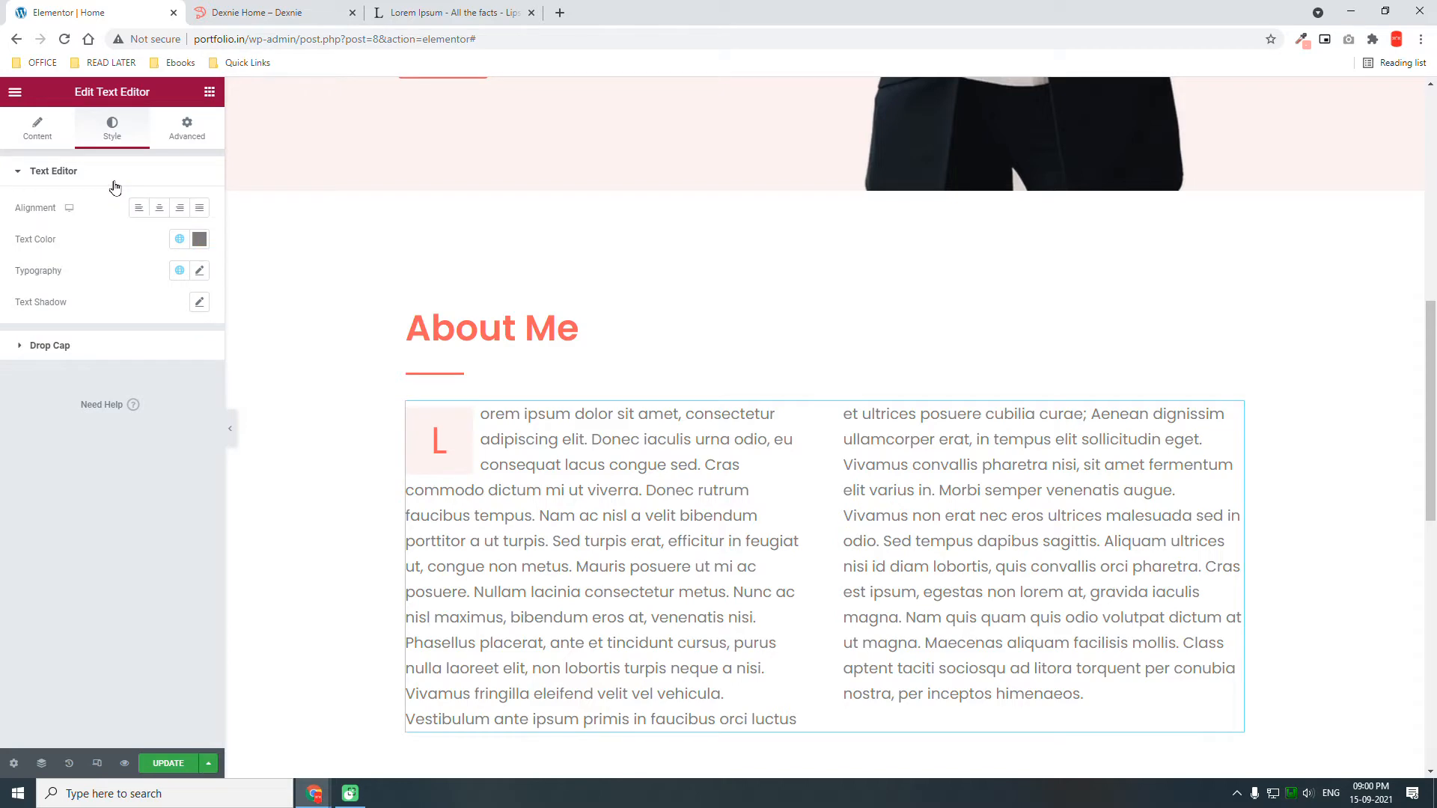
pyautogui.click(199, 210)
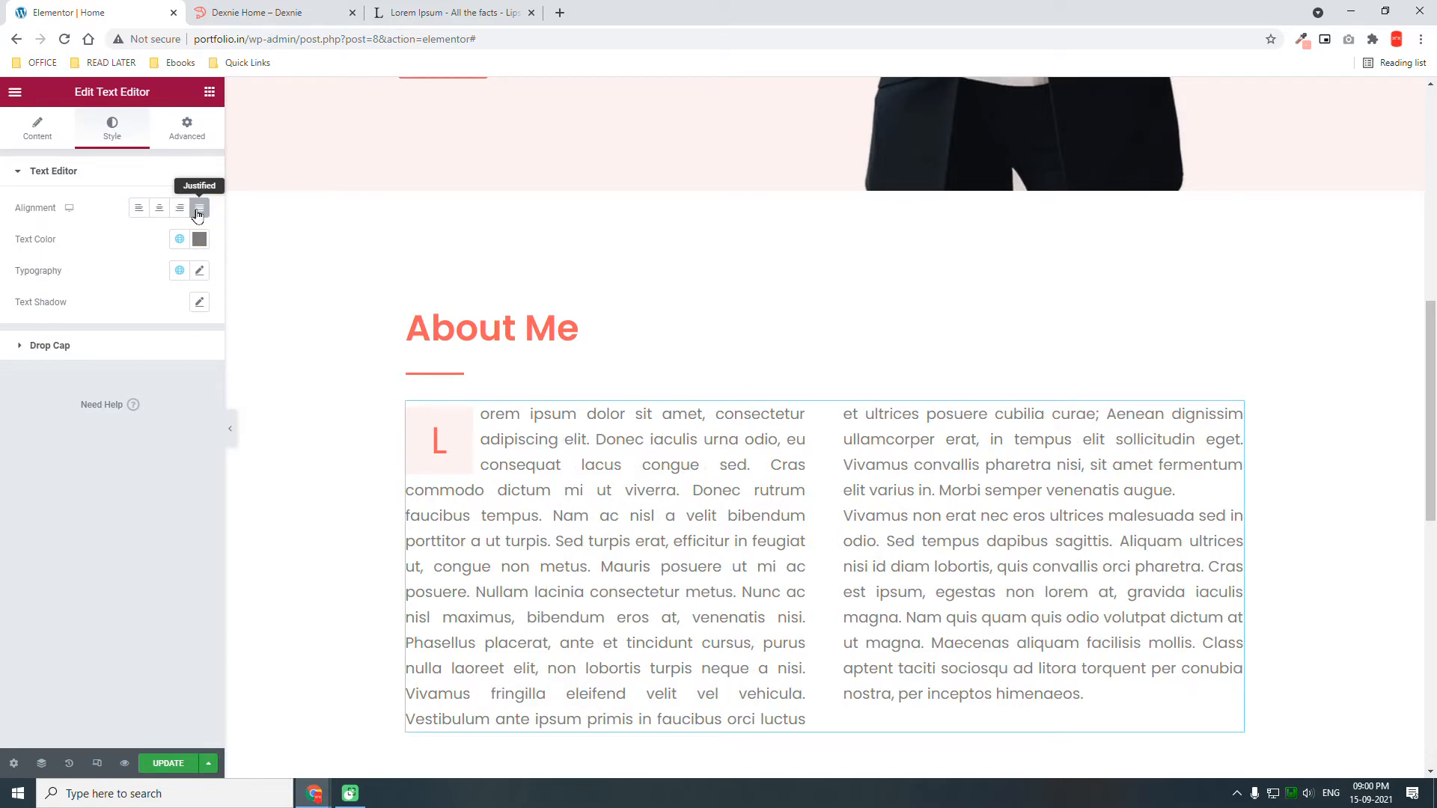
# Try a line height of 1 px in the About Me text's typography settings.
pyautogui.scroll(-2, 764, 487)
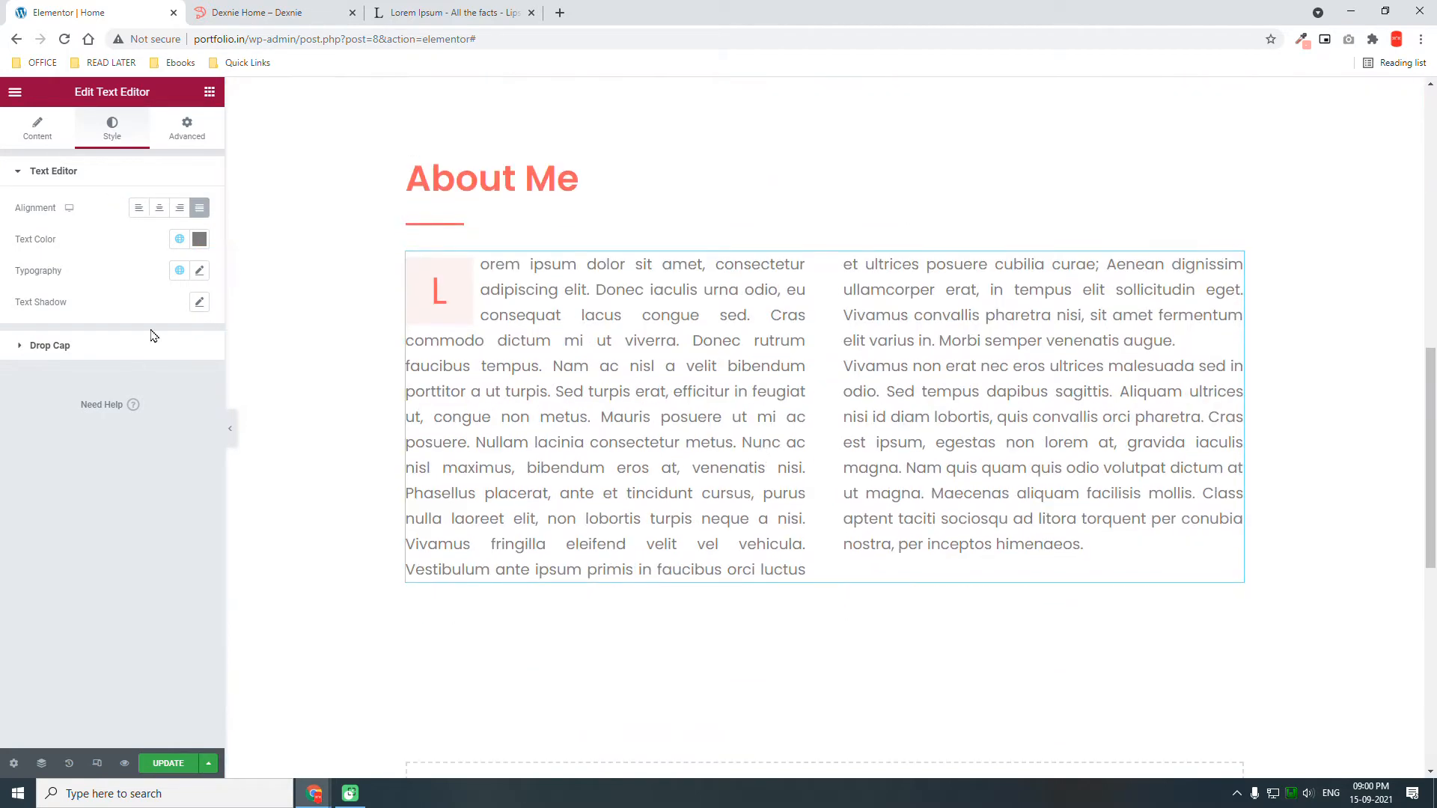
pyautogui.click(201, 272)
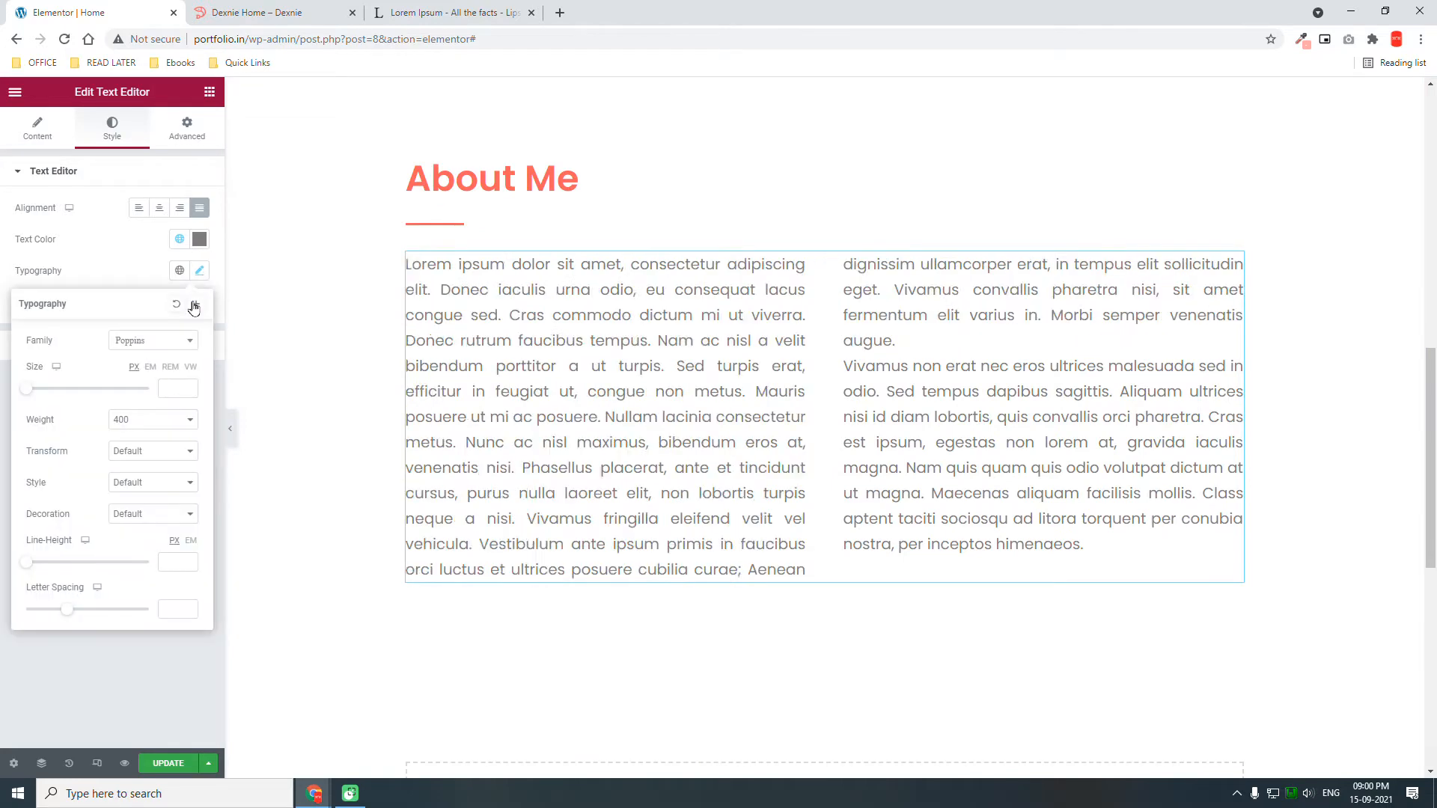
pyautogui.moveTo(30, 567)
pyautogui.mouseDown()
pyautogui.moveTo(83, 574)
pyautogui.moveTo(6, 557)
pyautogui.mouseUp()
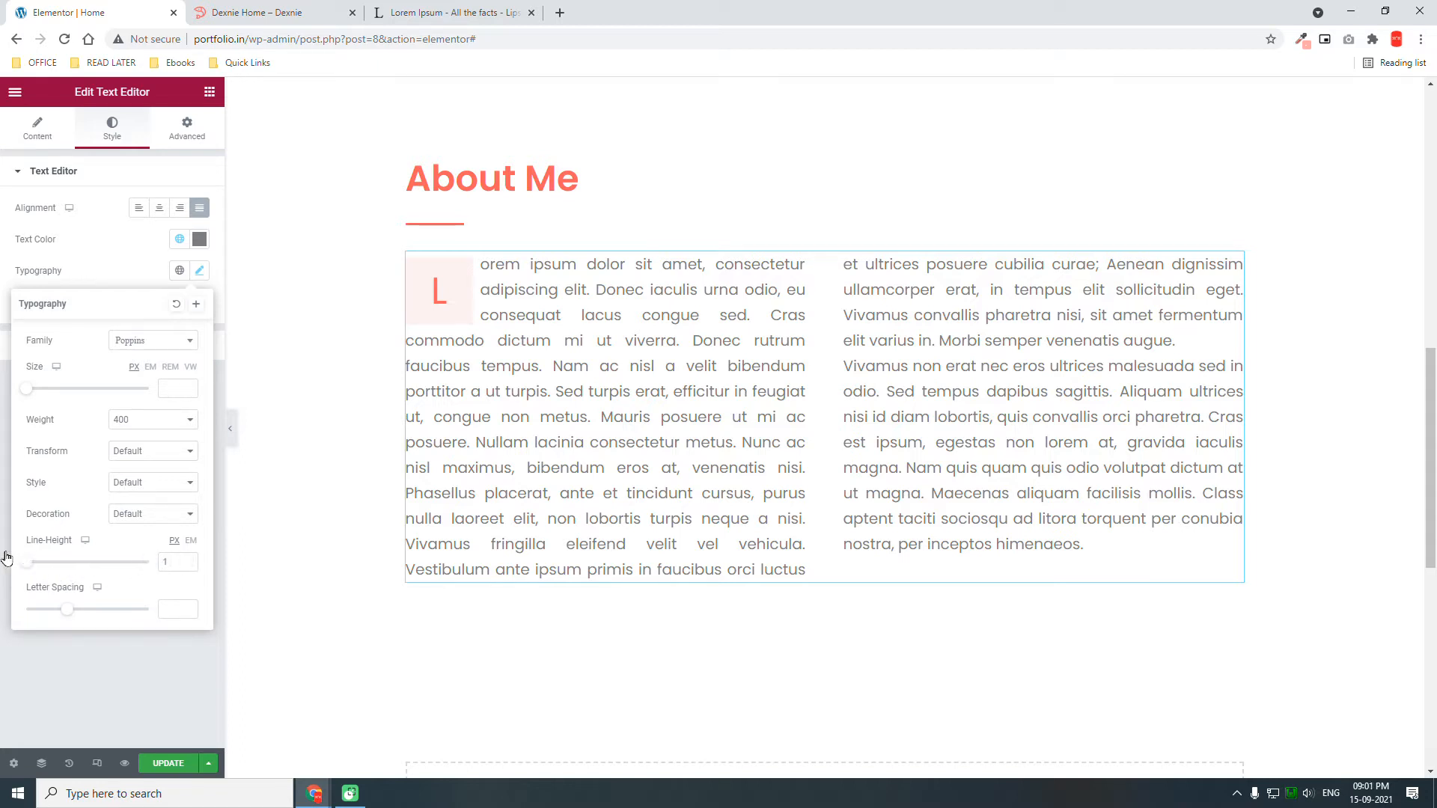
pyautogui.click(6, 558)
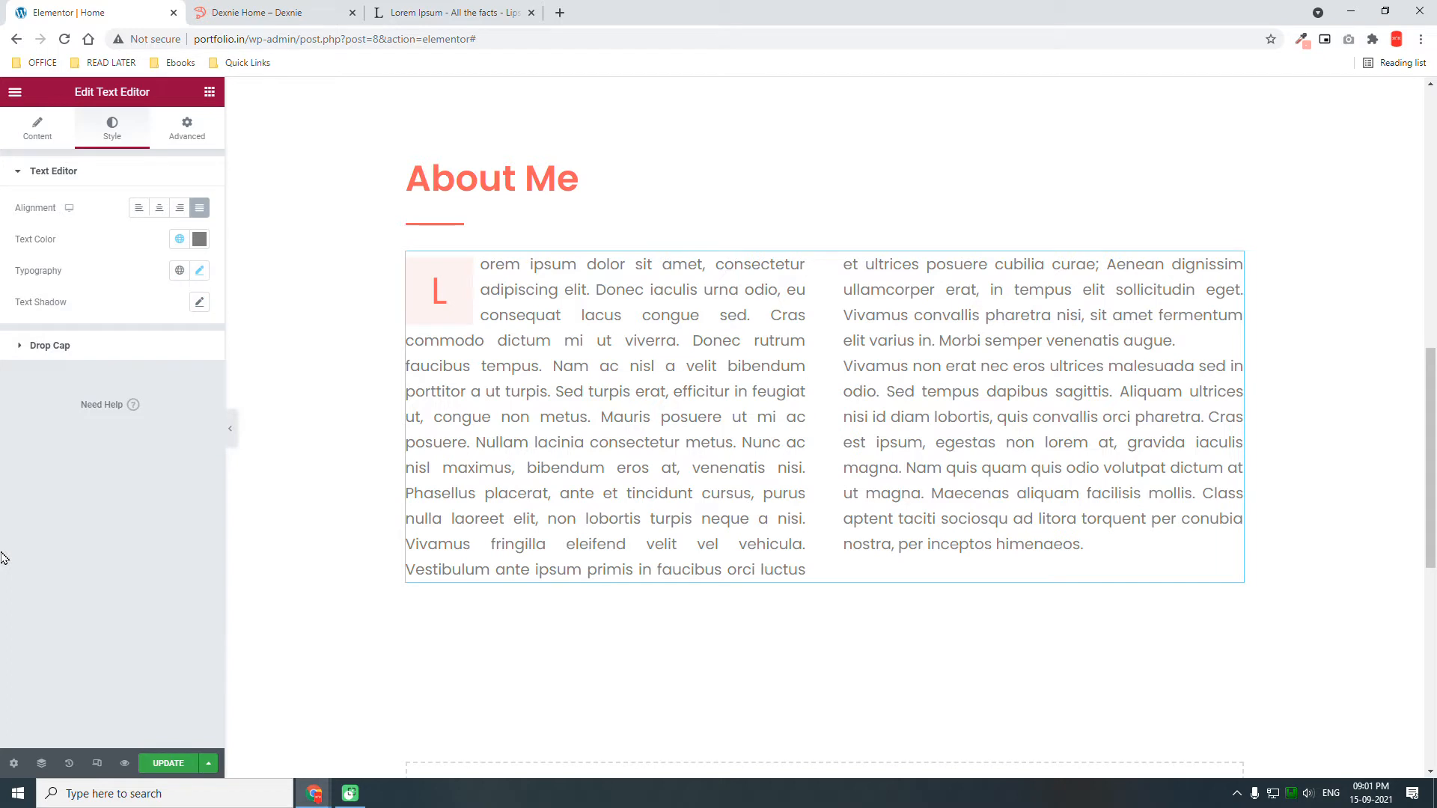
# Try an em-based line height for the About Me text and reset its typography to the global default.
pyautogui.click(201, 271)
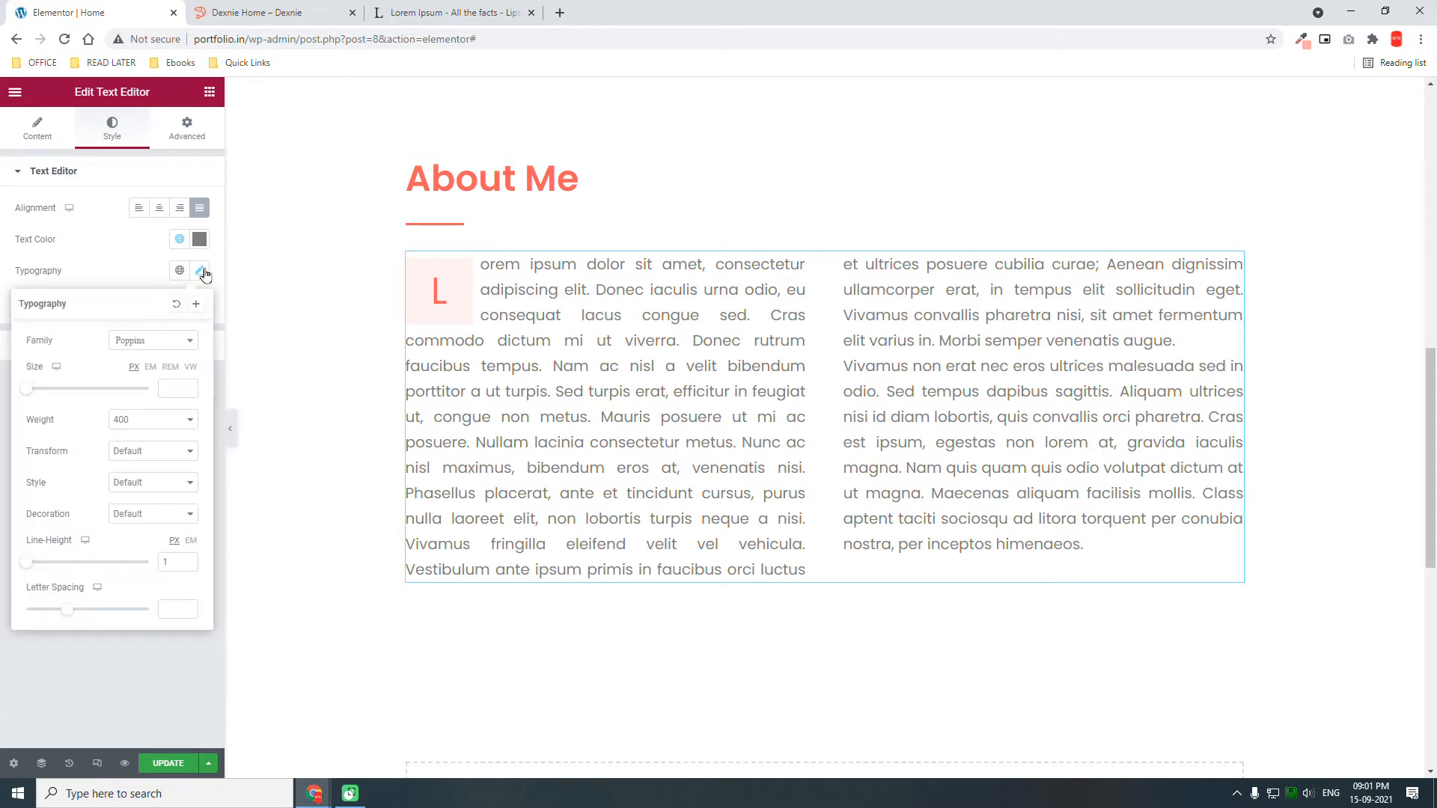
pyautogui.click(190, 544)
pyautogui.moveTo(26, 561); pyautogui.dragTo(146, 565)
pyautogui.click(6, 572)
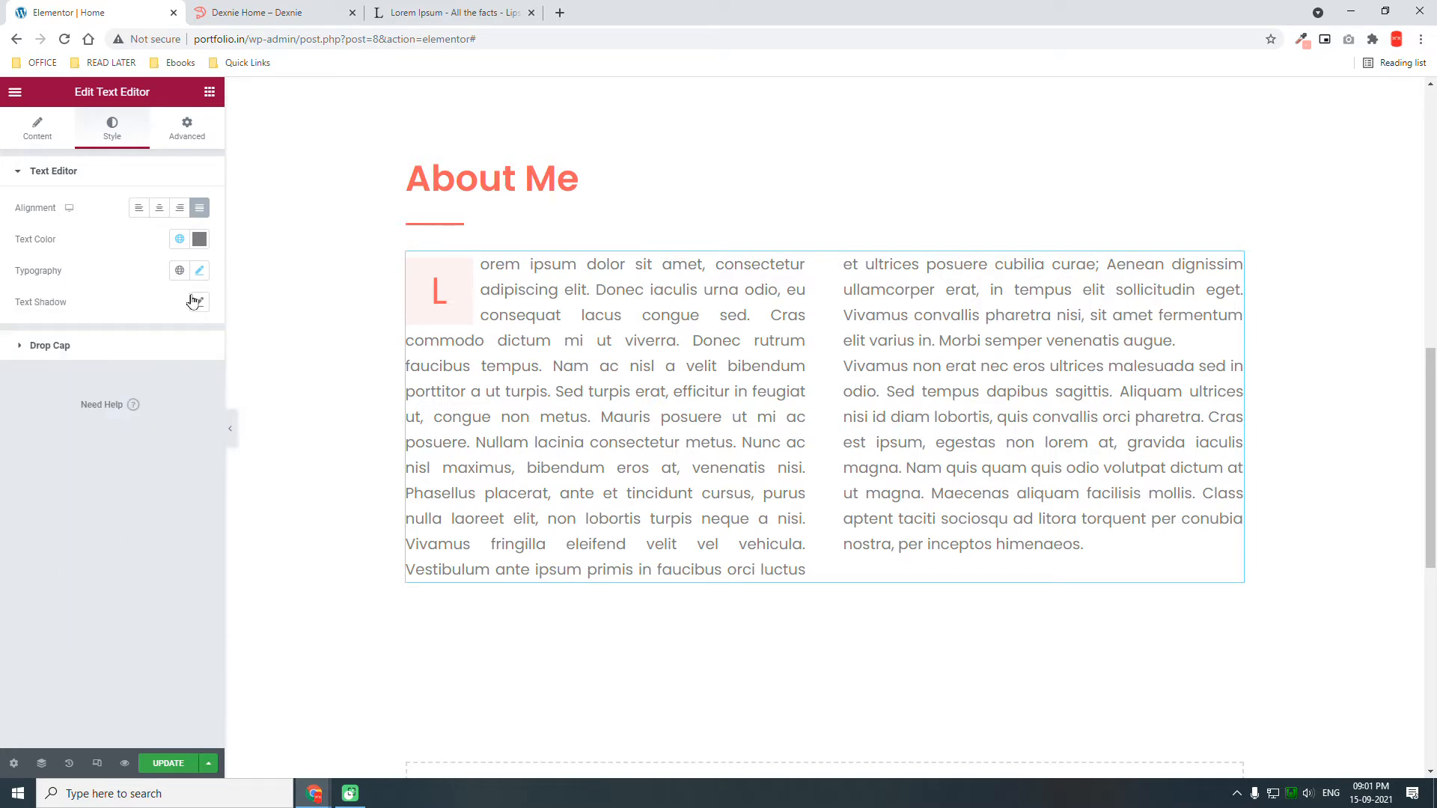
pyautogui.click(198, 271)
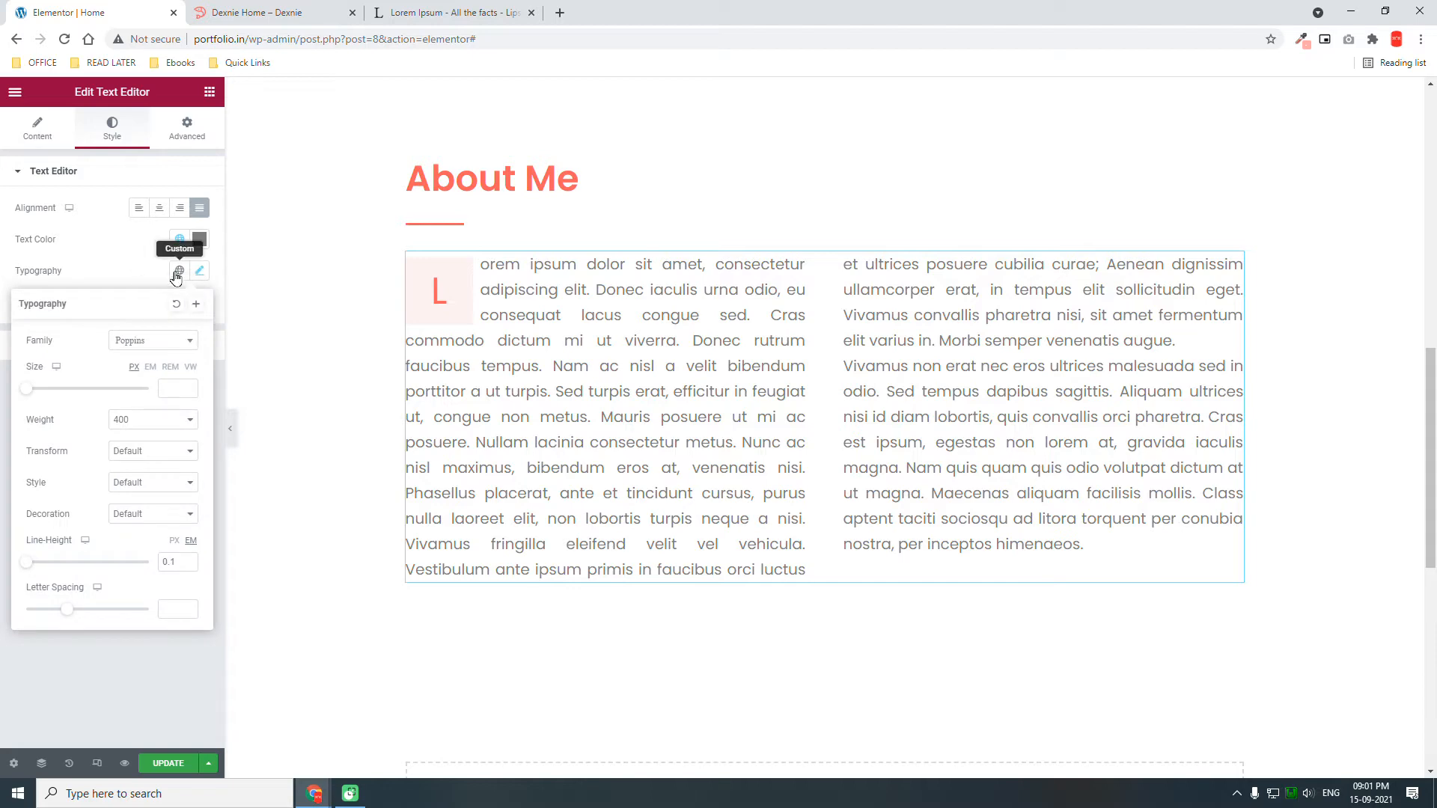
pyautogui.click(177, 306)
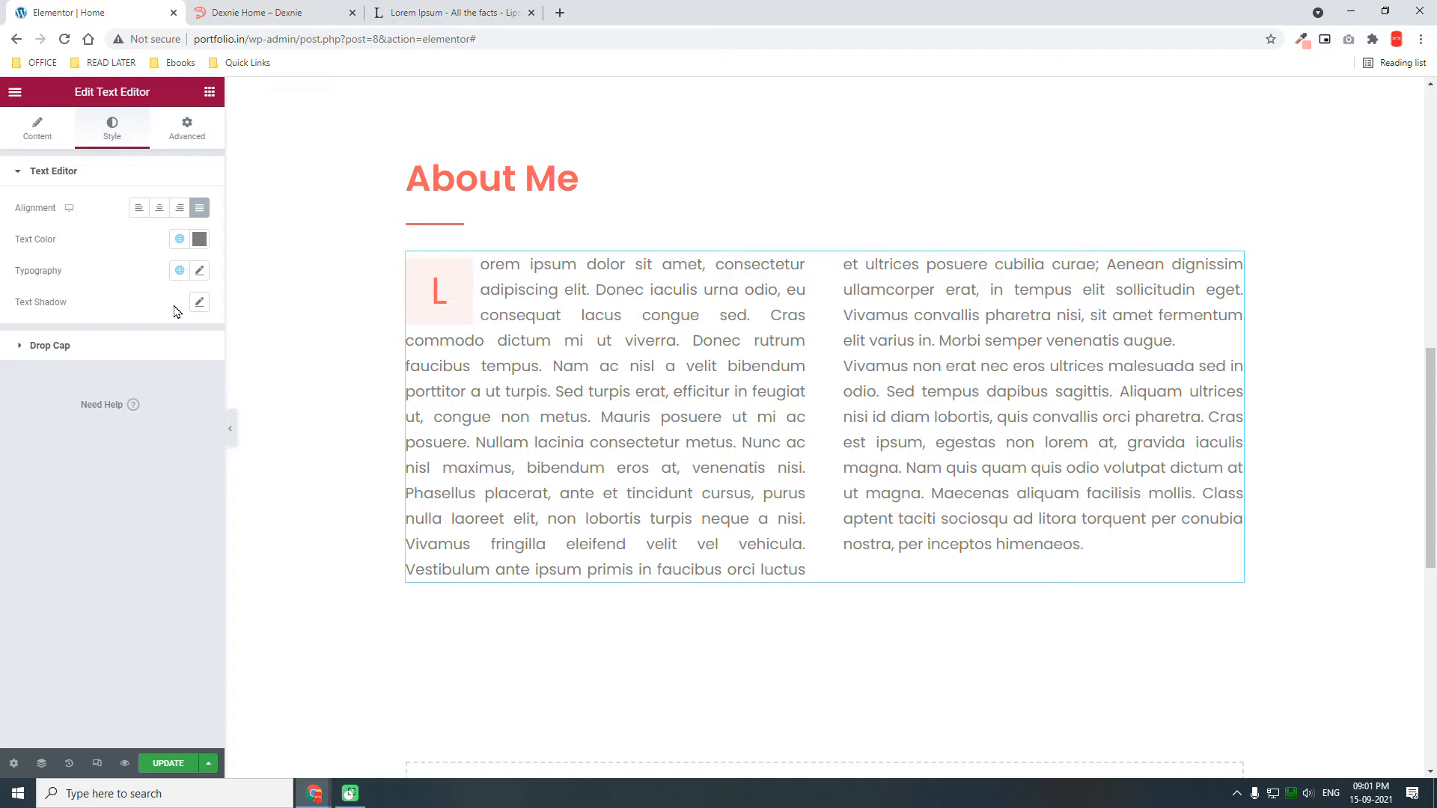
# Preview the About Me section without the editing panel and compare its paragraph layout with the Dexnie reference page.
pyautogui.click(230, 430)
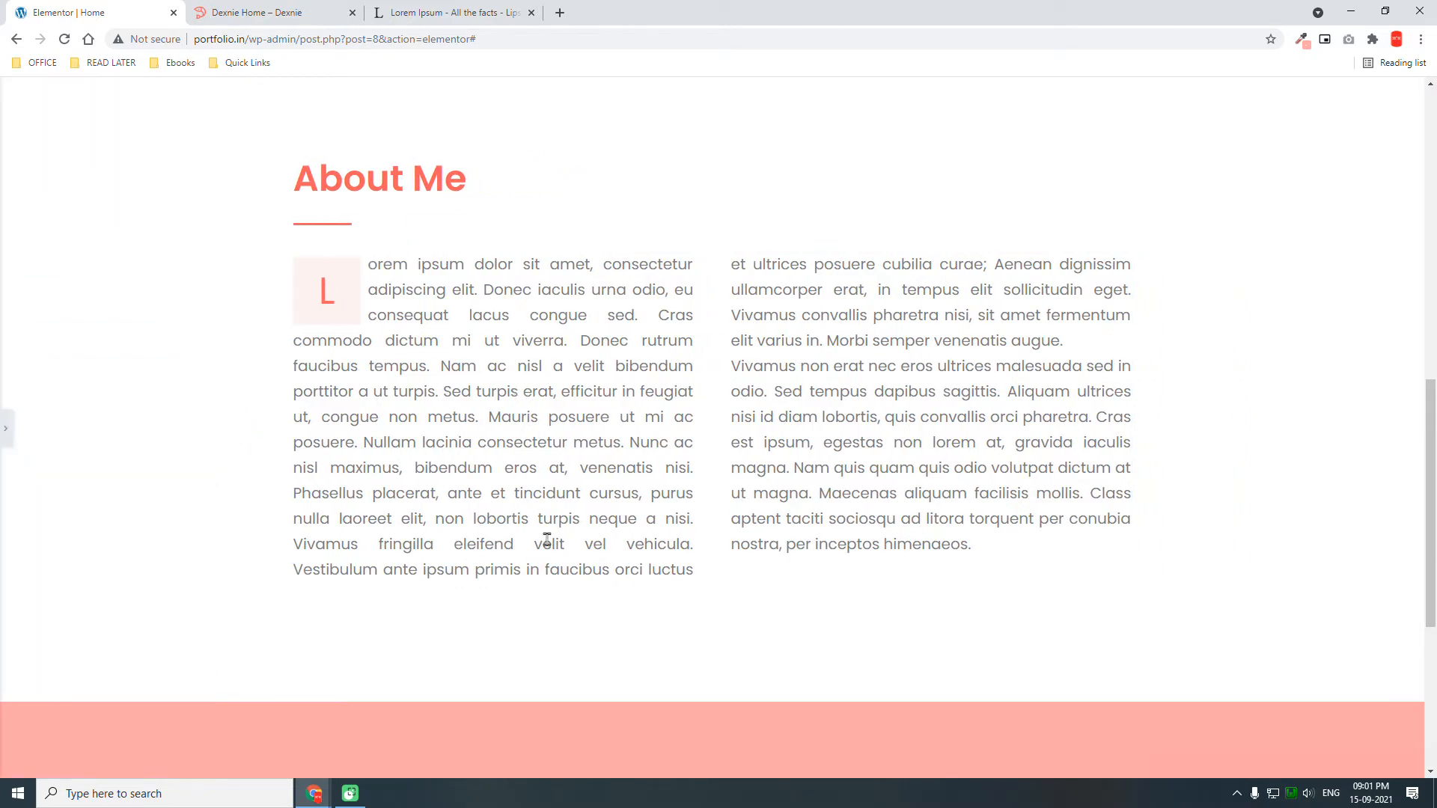
pyautogui.click(7, 427)
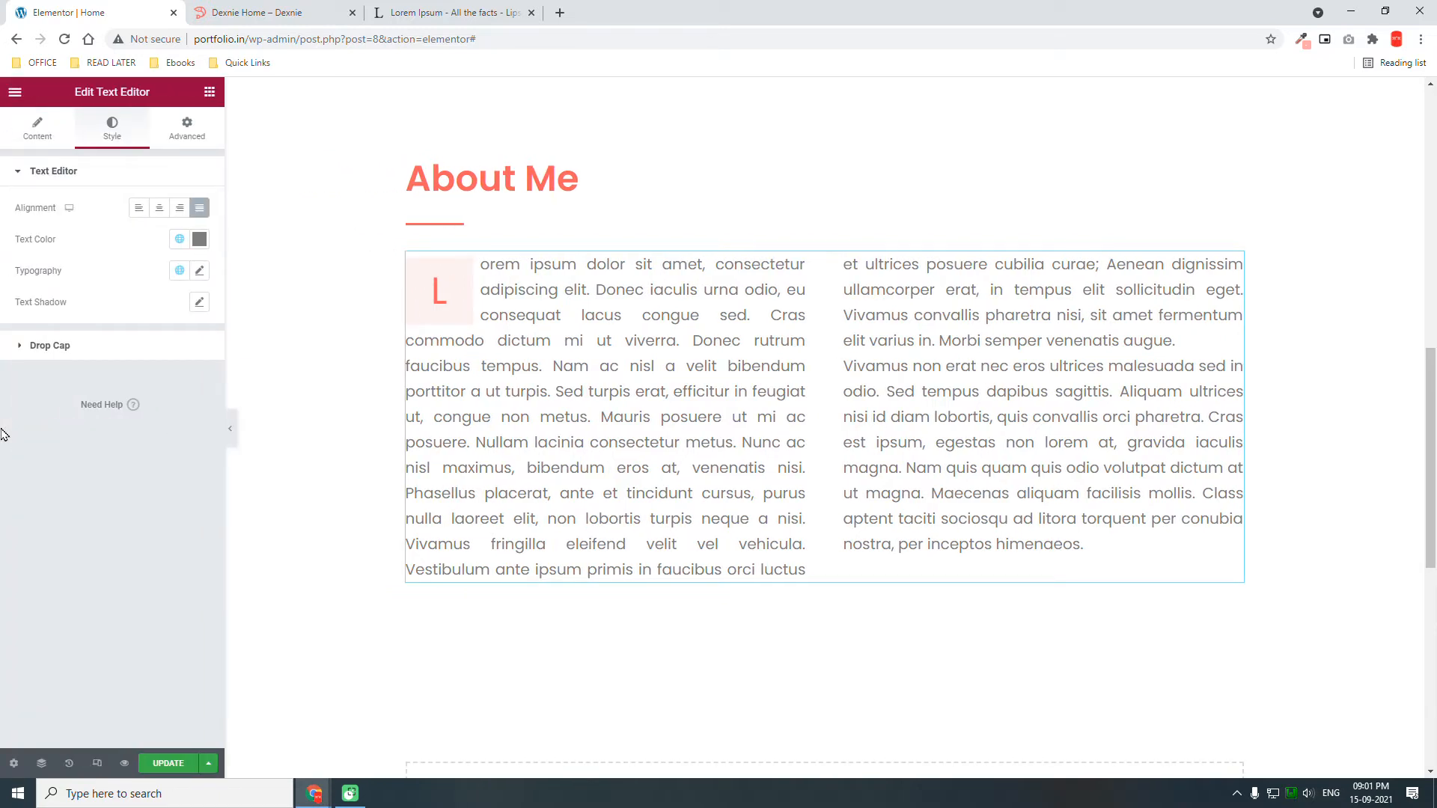
pyautogui.click(286, 7)
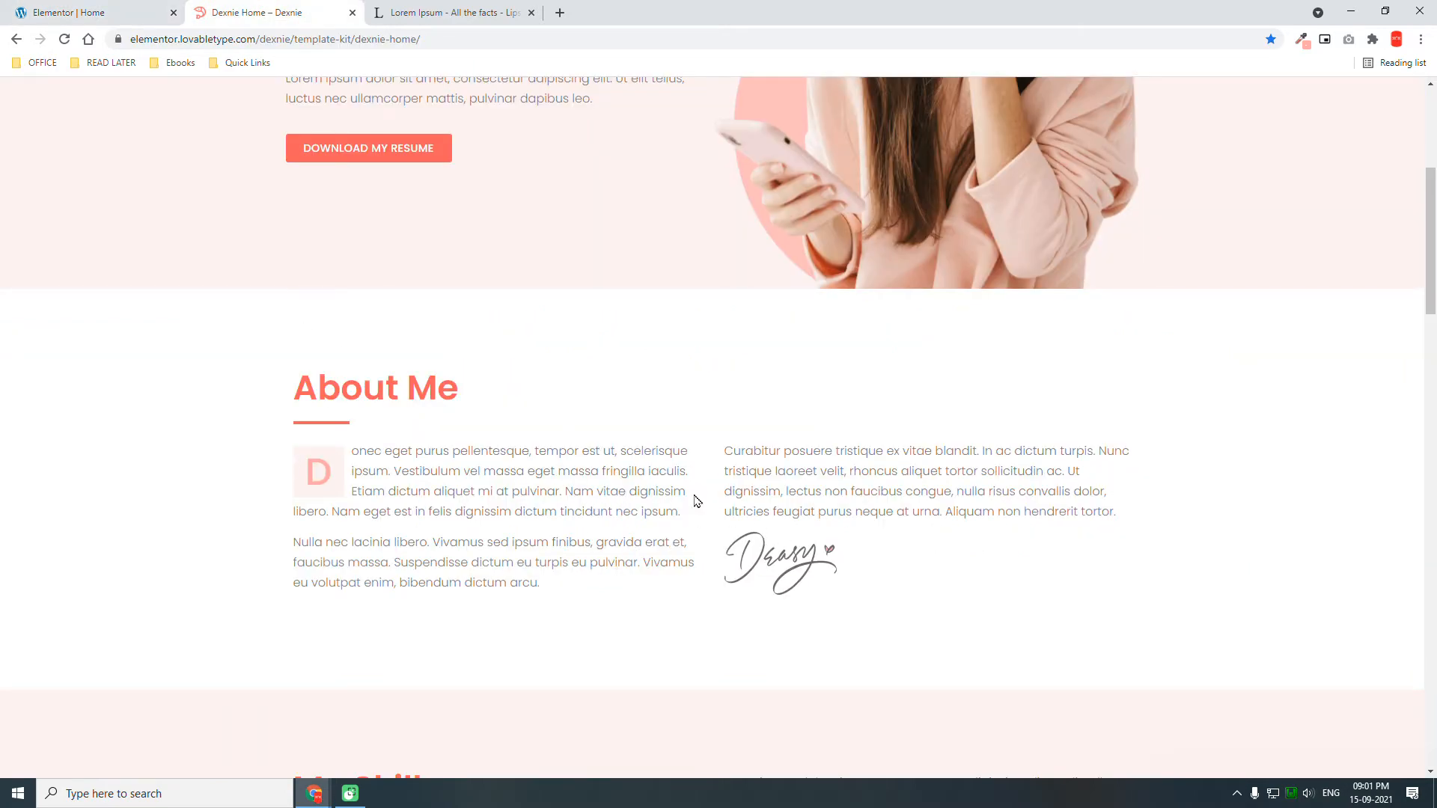
pyautogui.click(168, 8)
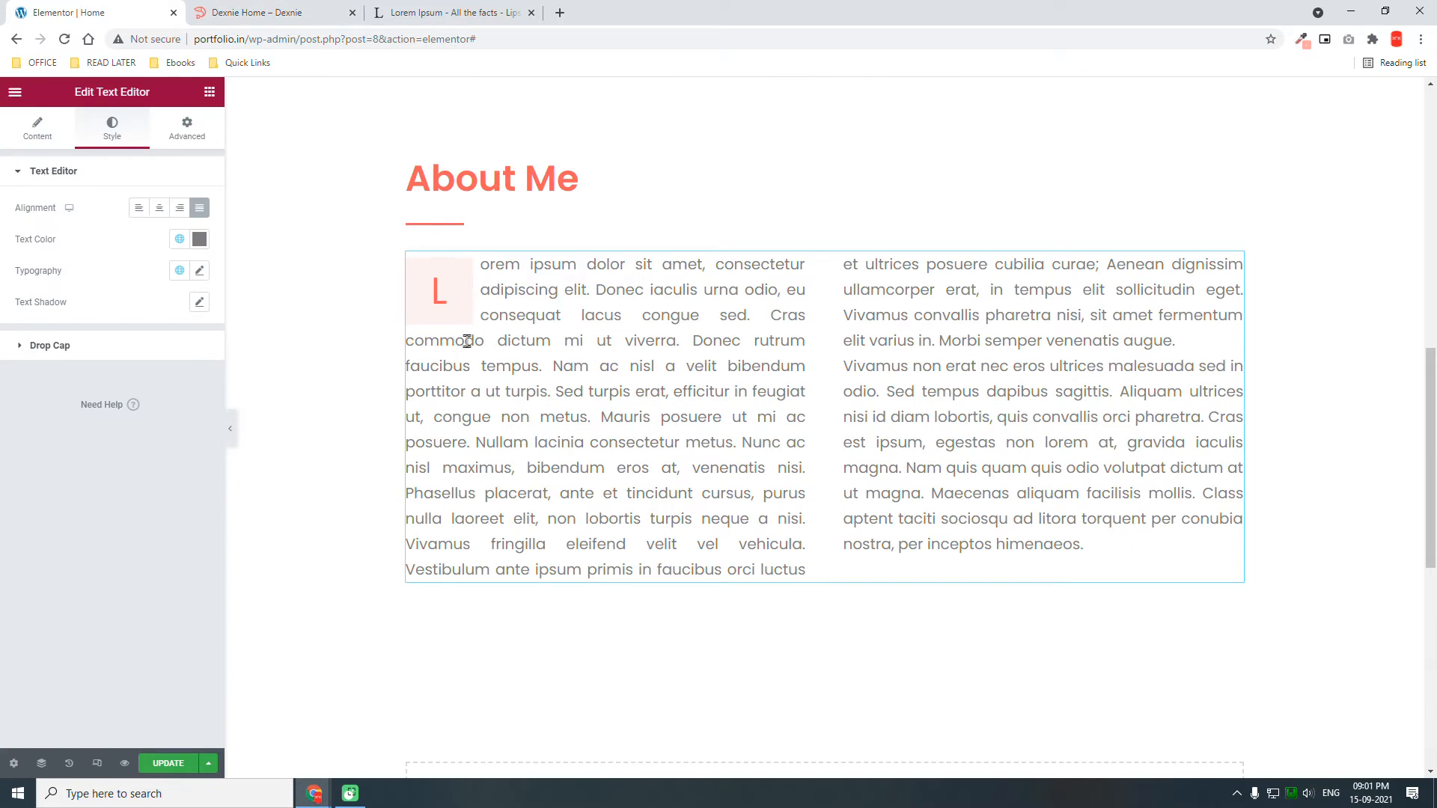
# Insert a blank line before "Donec rutrum faucibus tempus" in the About Me text and delete its last paragraph, starting "Vivamus non erat".
pyautogui.click(41, 131)
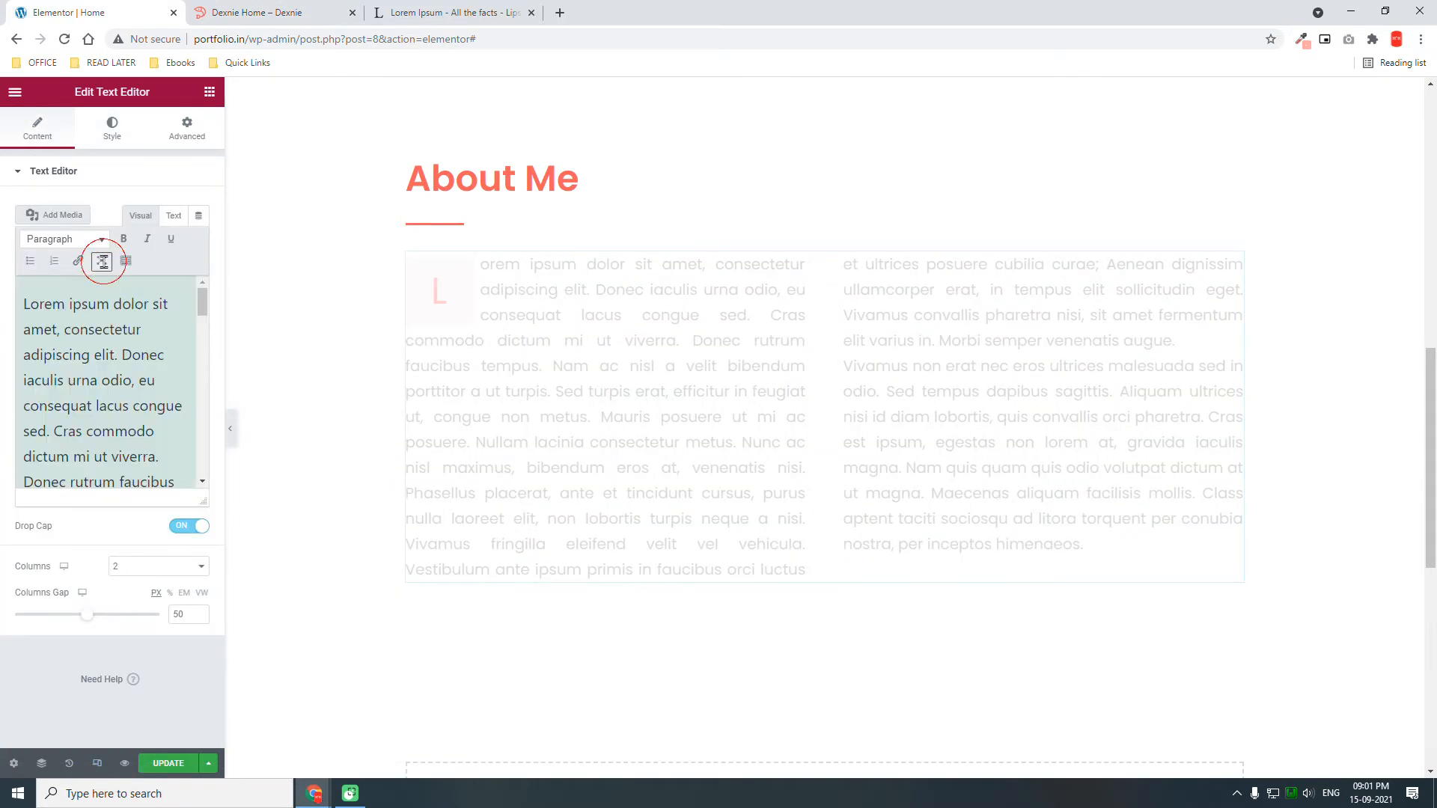
pyautogui.click(104, 262)
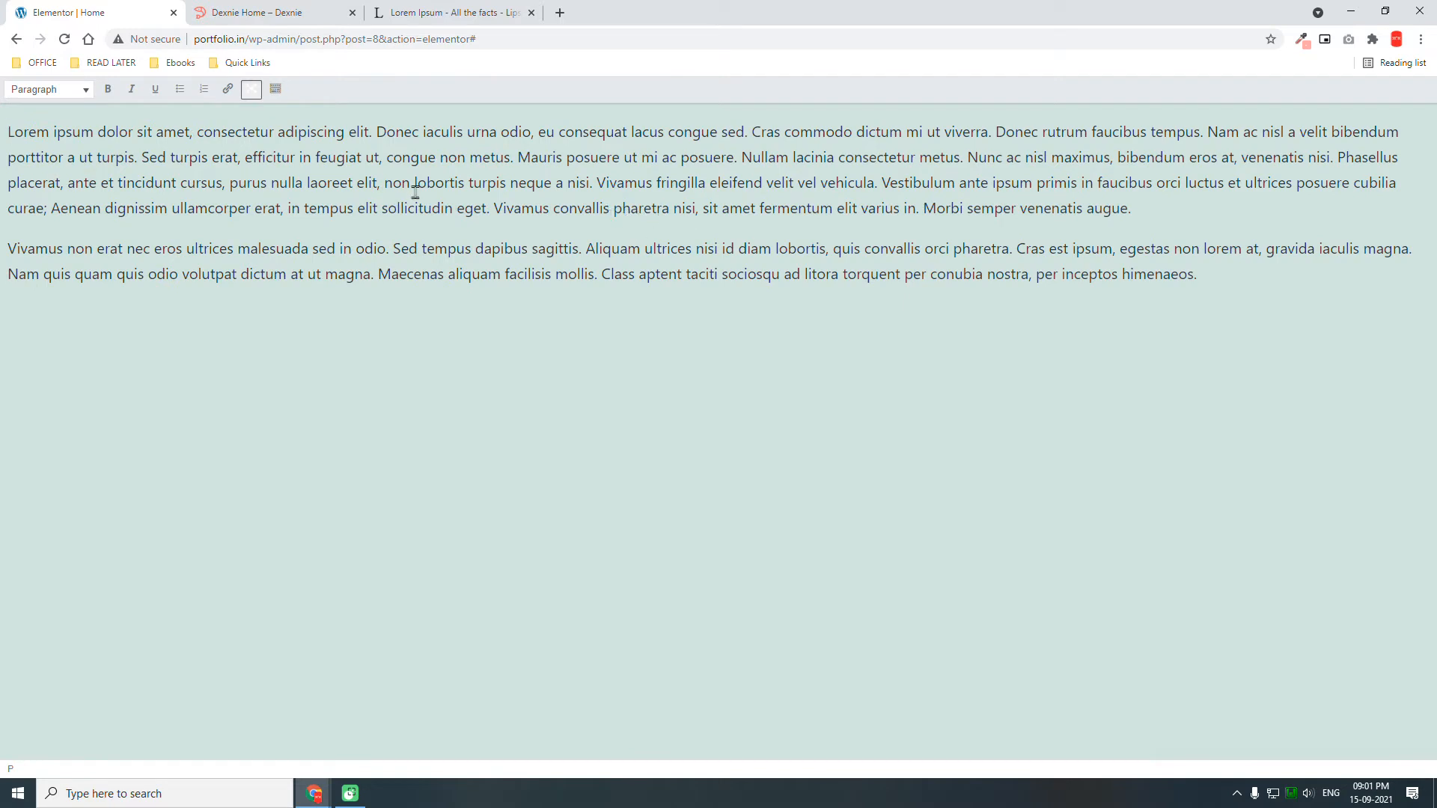
pyautogui.click(998, 133)
pyautogui.press('Return')
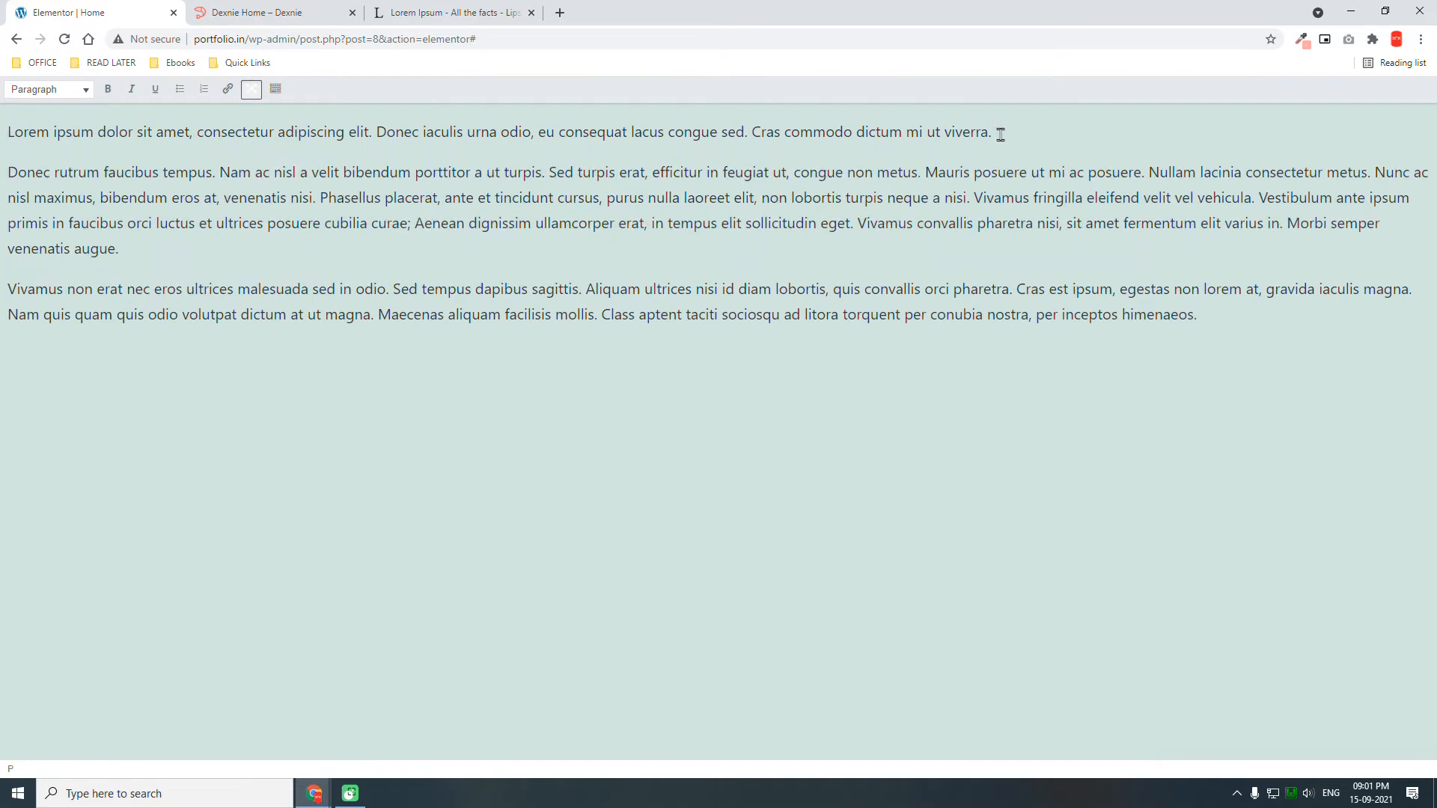
pyautogui.press('Return')
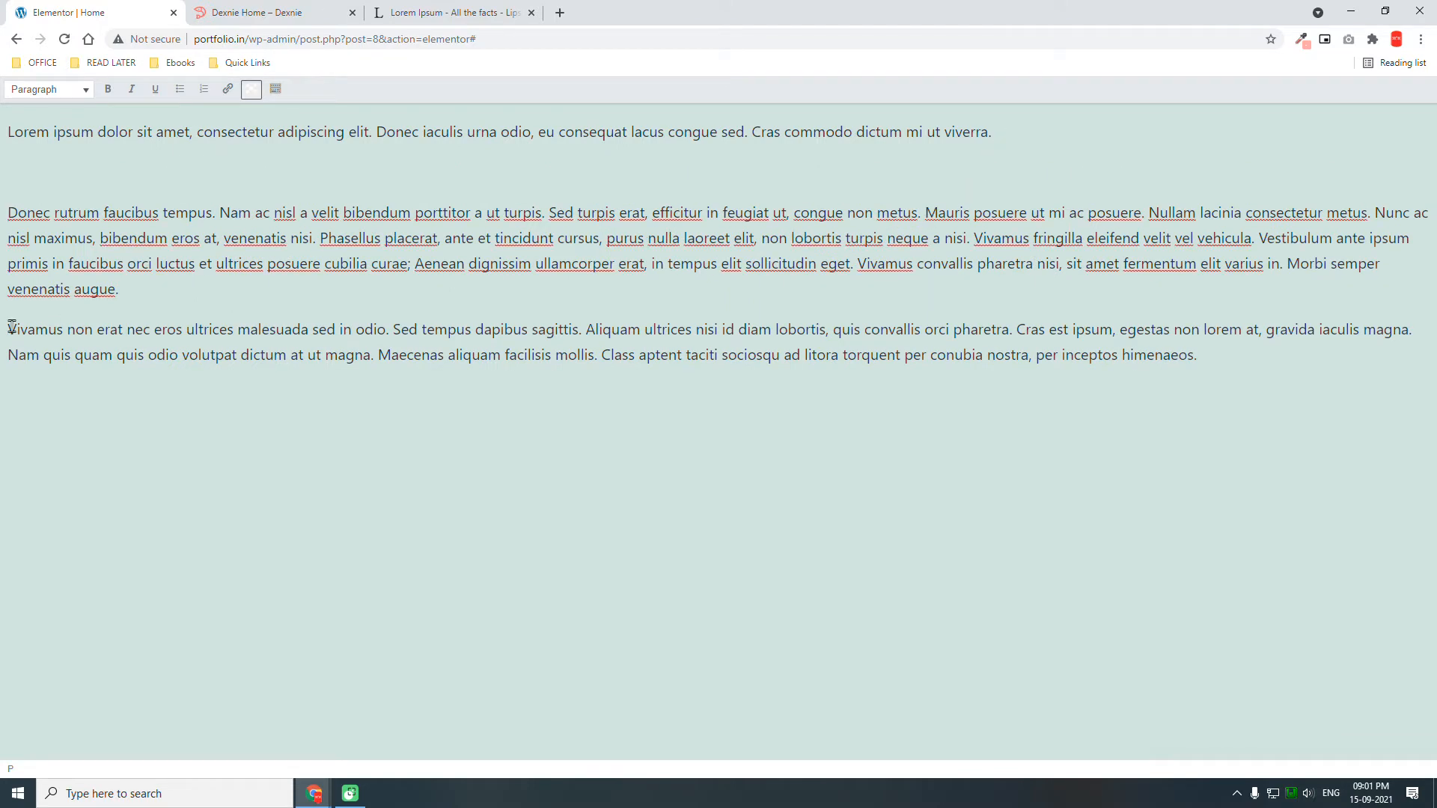
pyautogui.moveTo(9, 329); pyautogui.dragTo(1263, 356)
pyautogui.press('BackSpace')
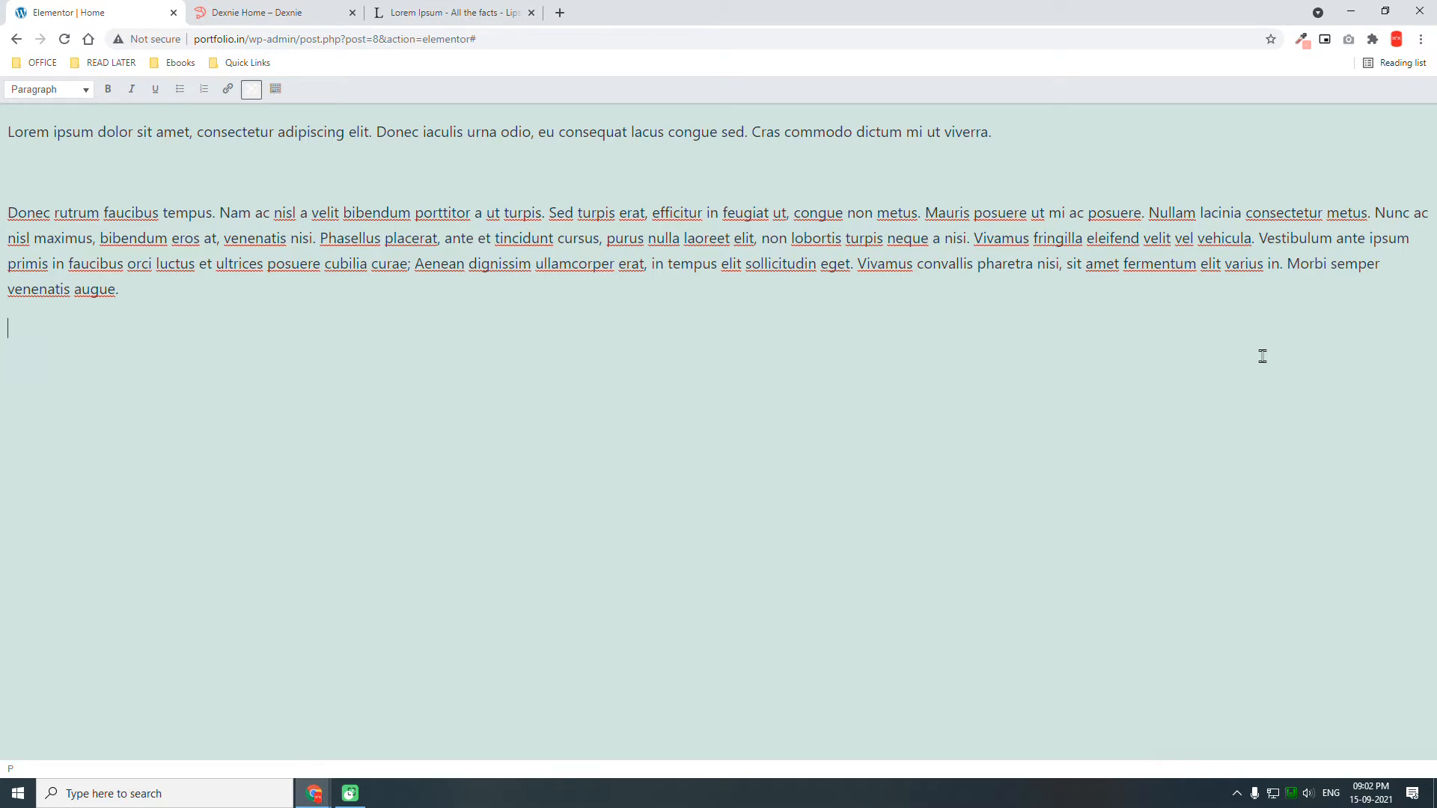
pyautogui.click(252, 89)
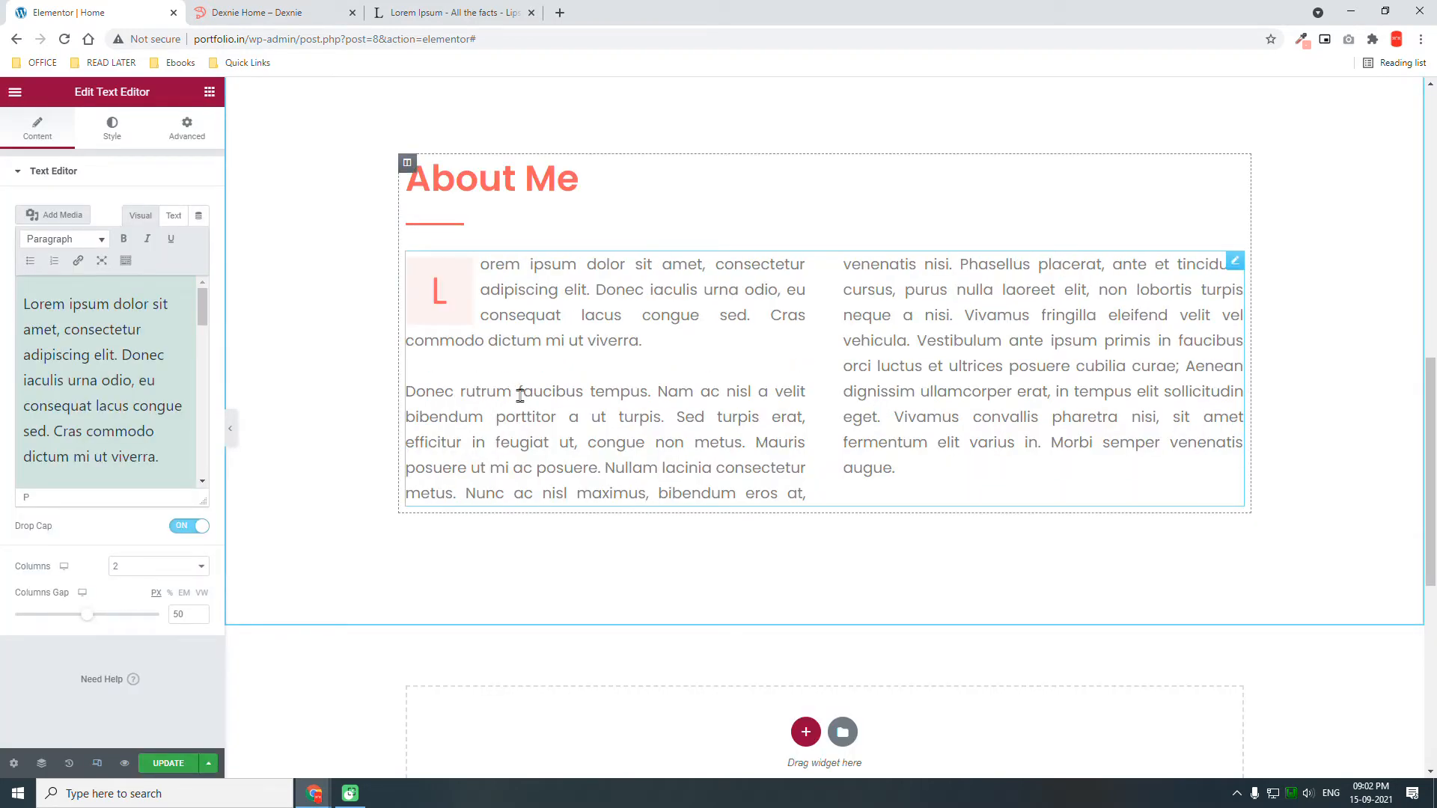
# Split the About Me text before "Vivamus fringilla eleifend" with a blank line between the two paragraphs.
pyautogui.click(100, 261)
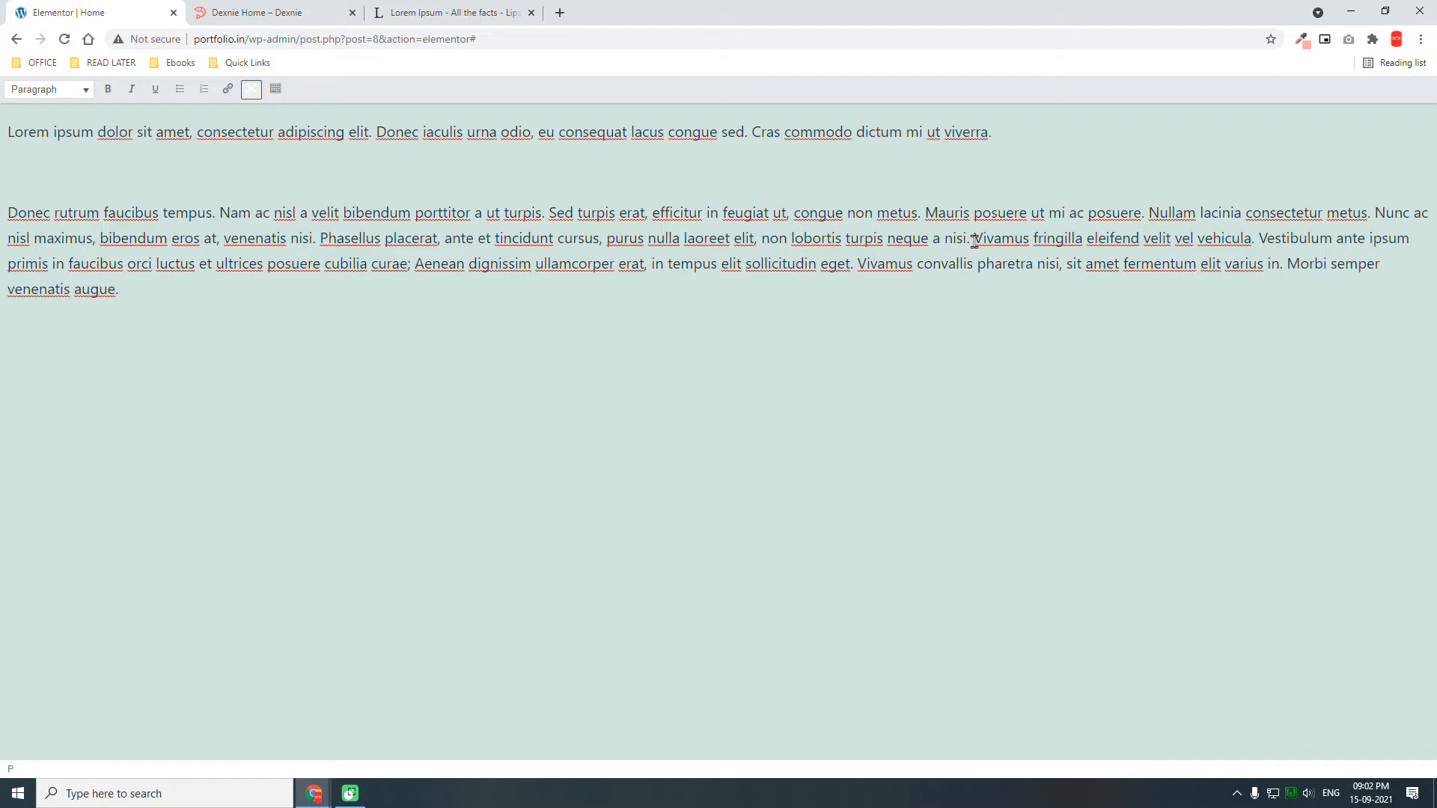
pyautogui.click(974, 241)
pyautogui.press('Return')
pyautogui.press('Return')
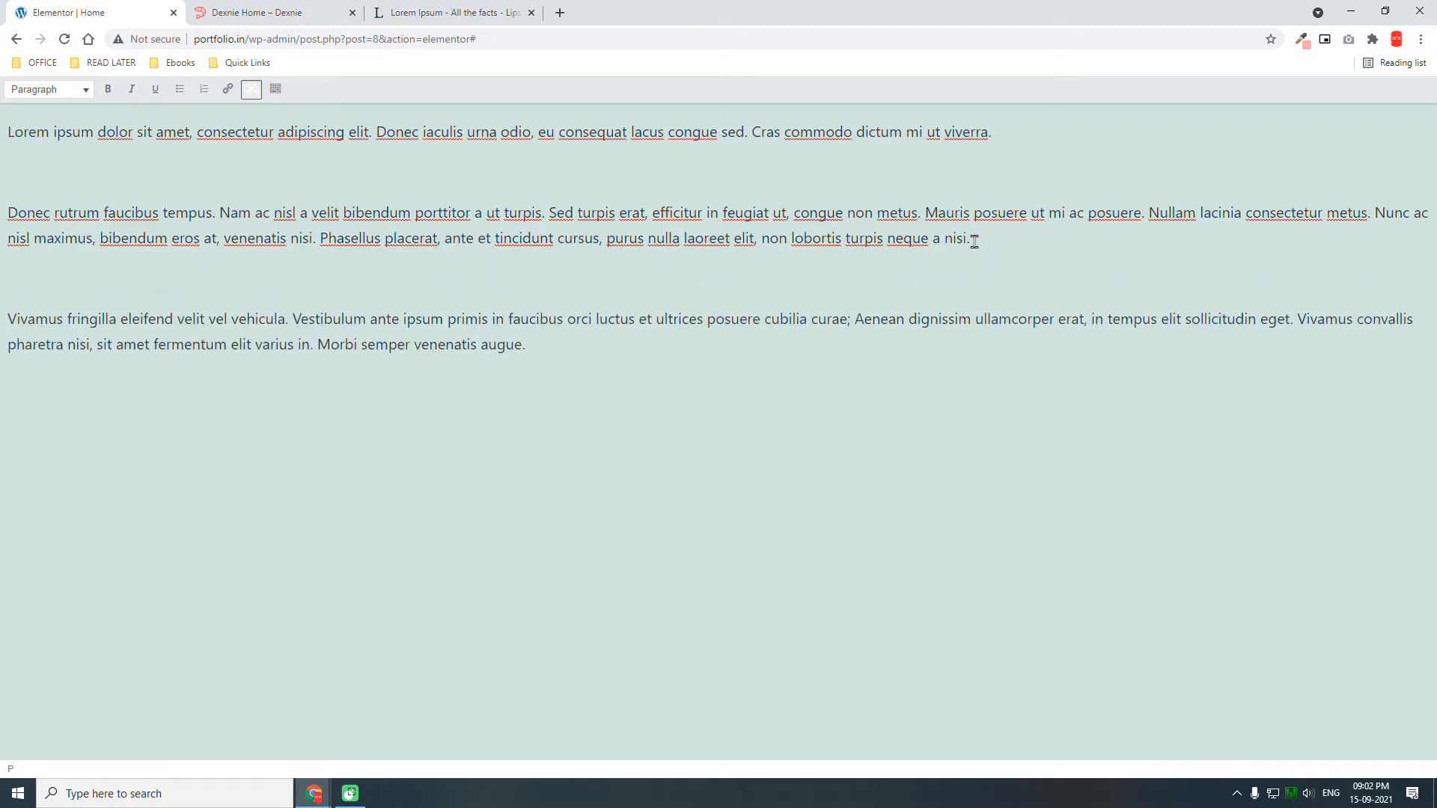
pyautogui.click(252, 90)
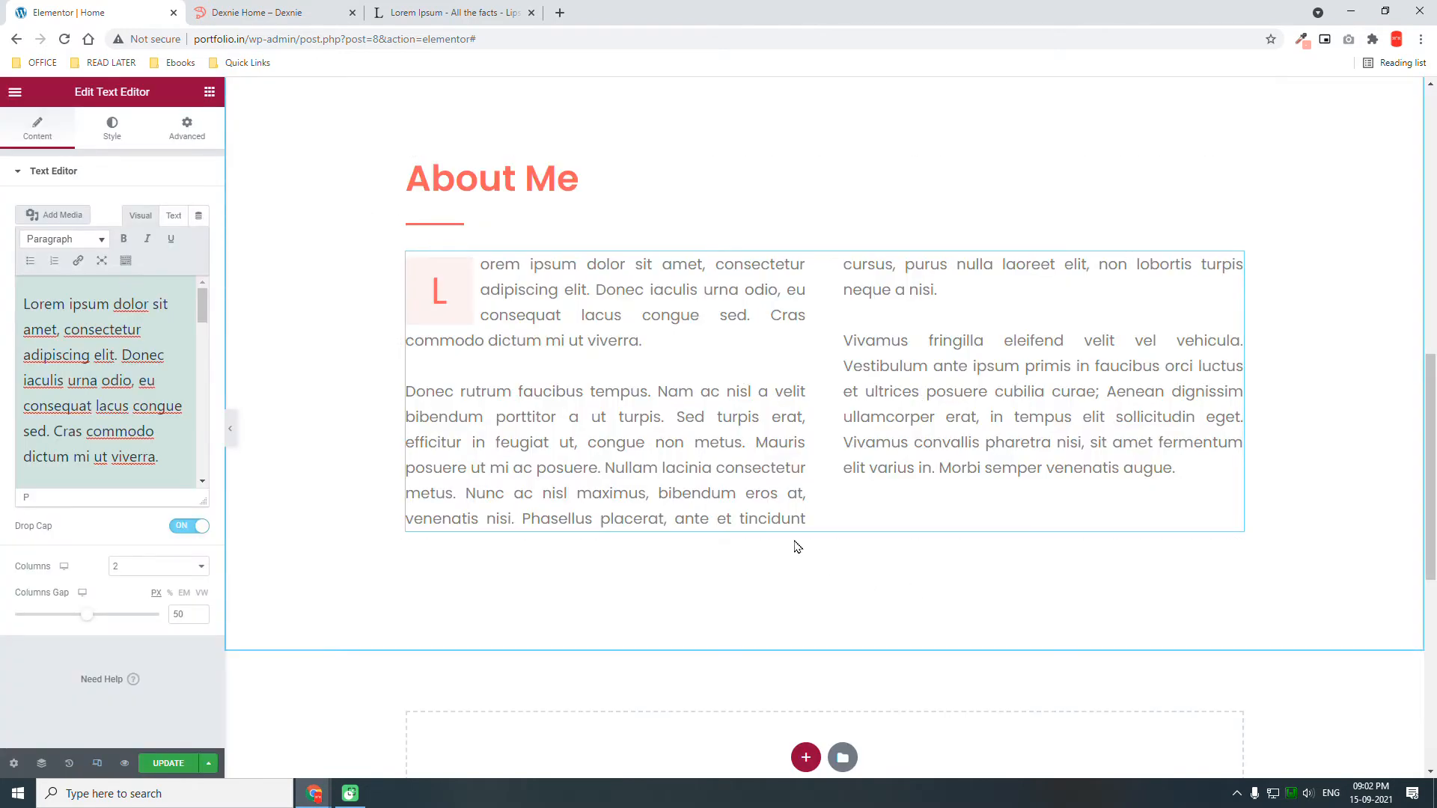
# Shorten the middle About Me paragraph by deleting everything from "bibendum eros at" through "neque a nisi.".
pyautogui.click(103, 261)
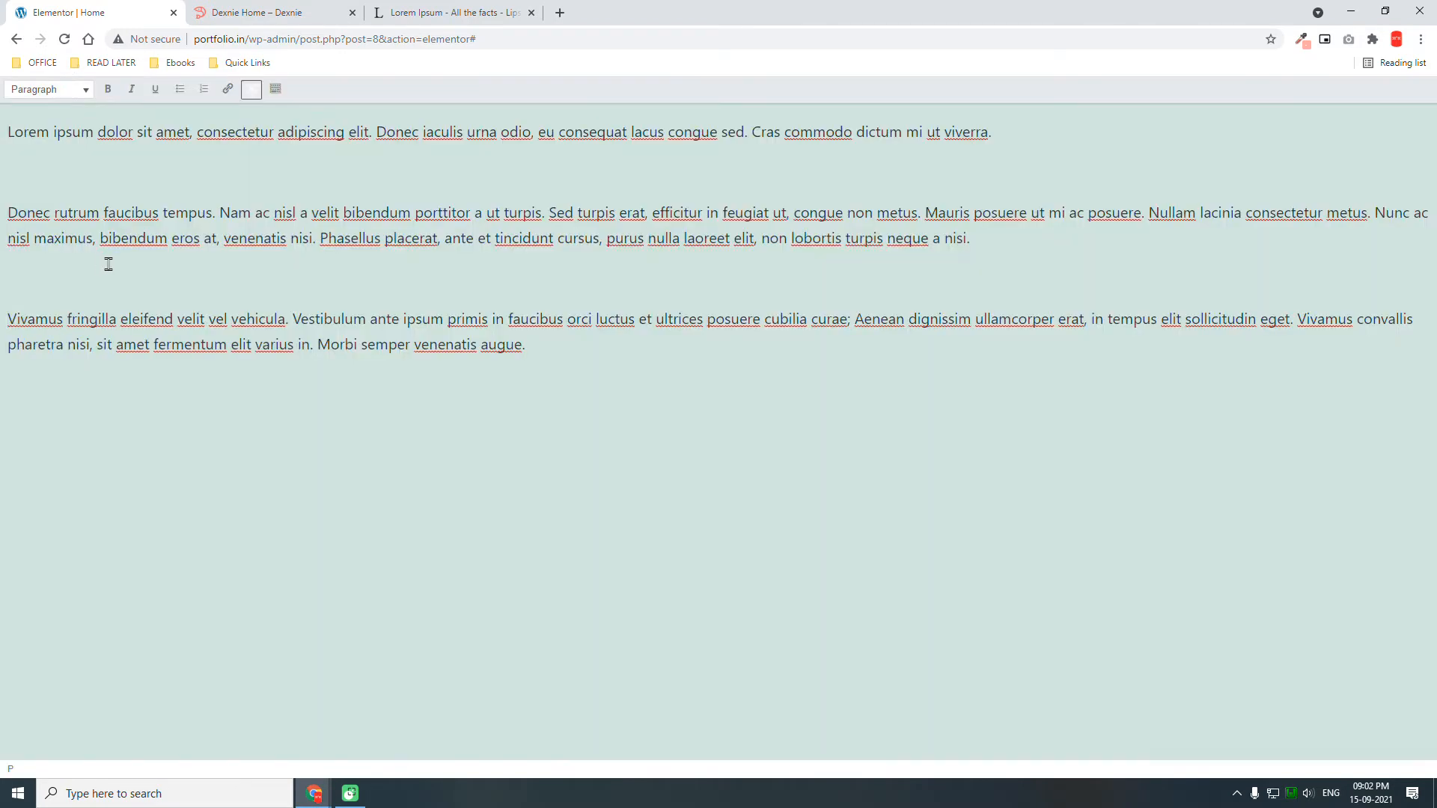
pyautogui.moveTo(1009, 244); pyautogui.dragTo(101, 242)
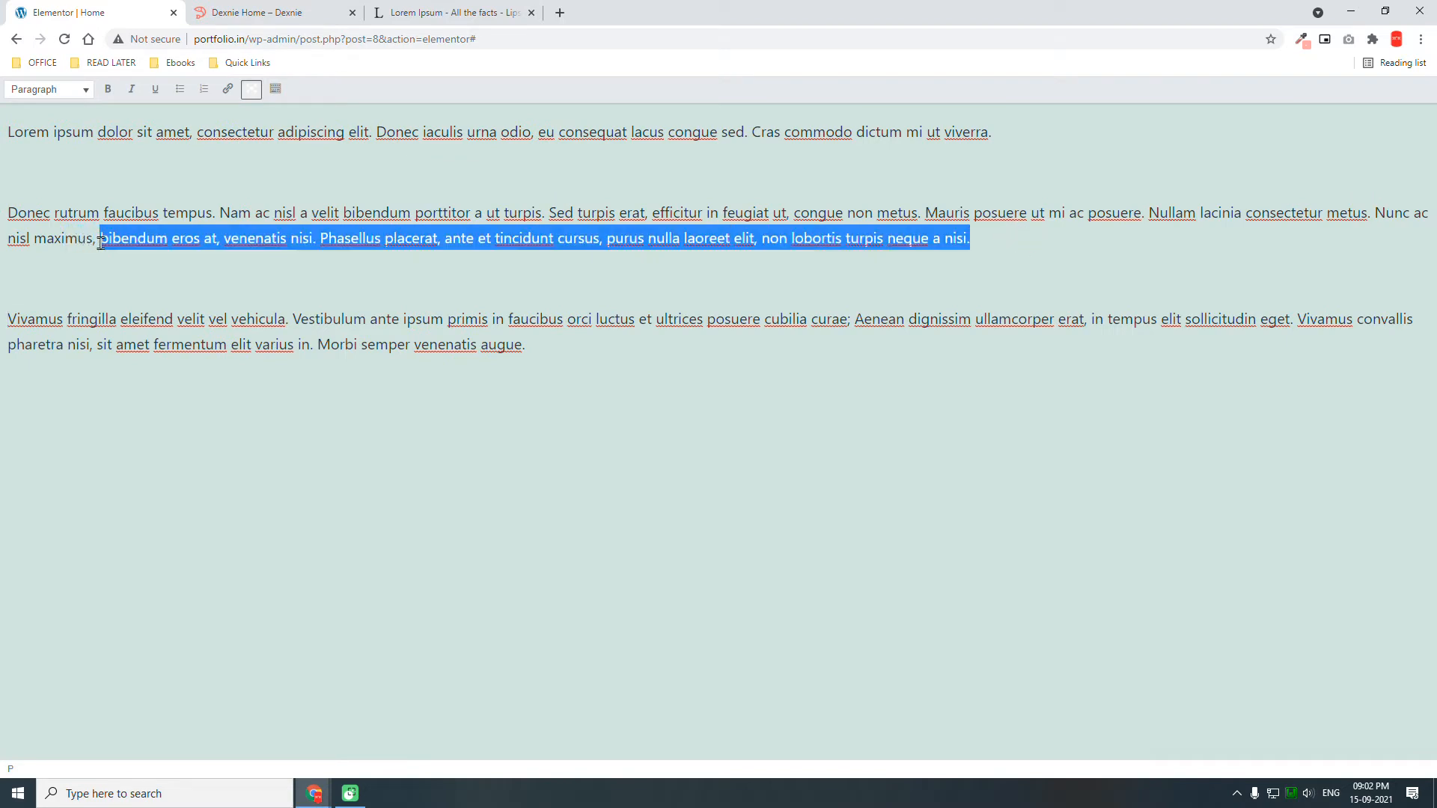
pyautogui.press('BackSpace')
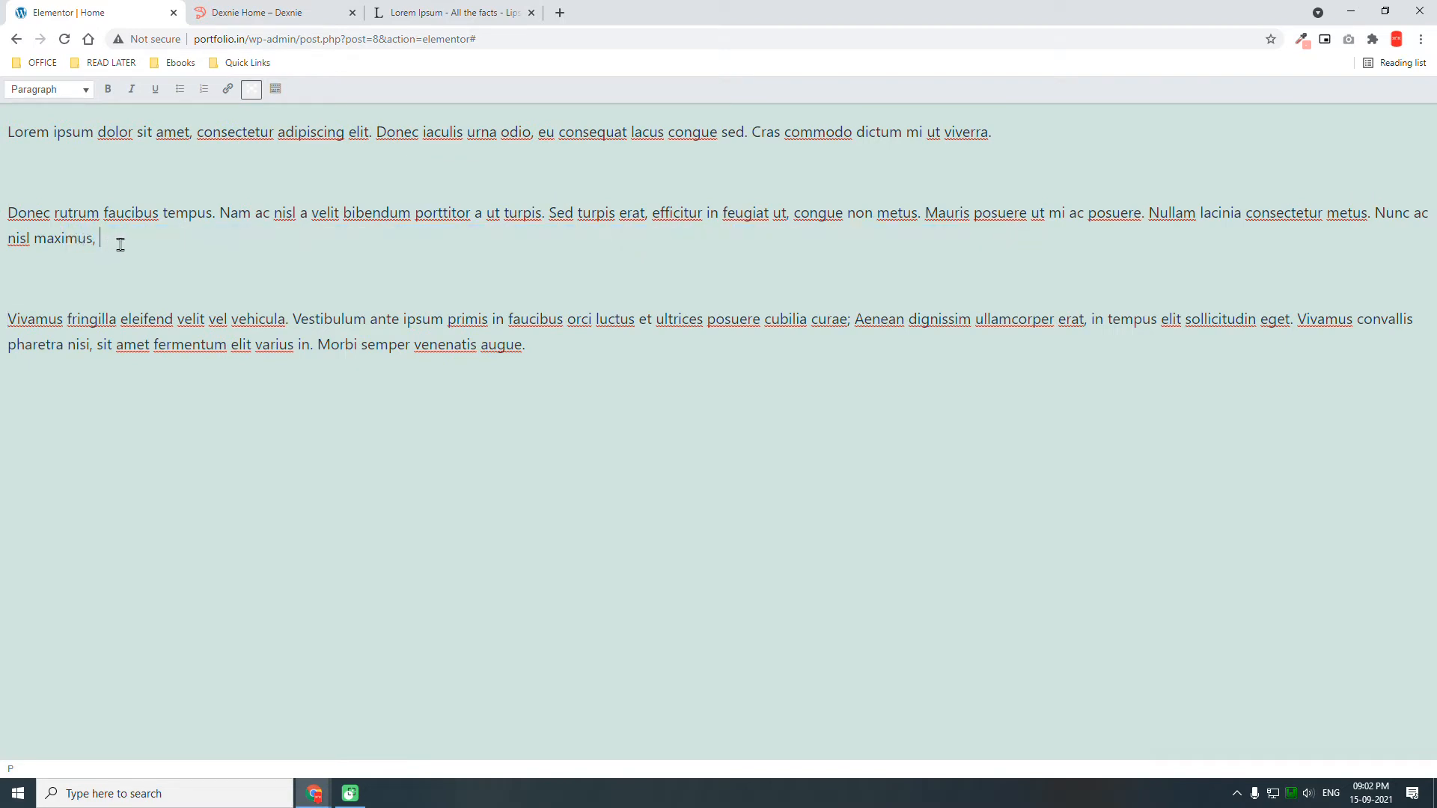
pyautogui.click(252, 89)
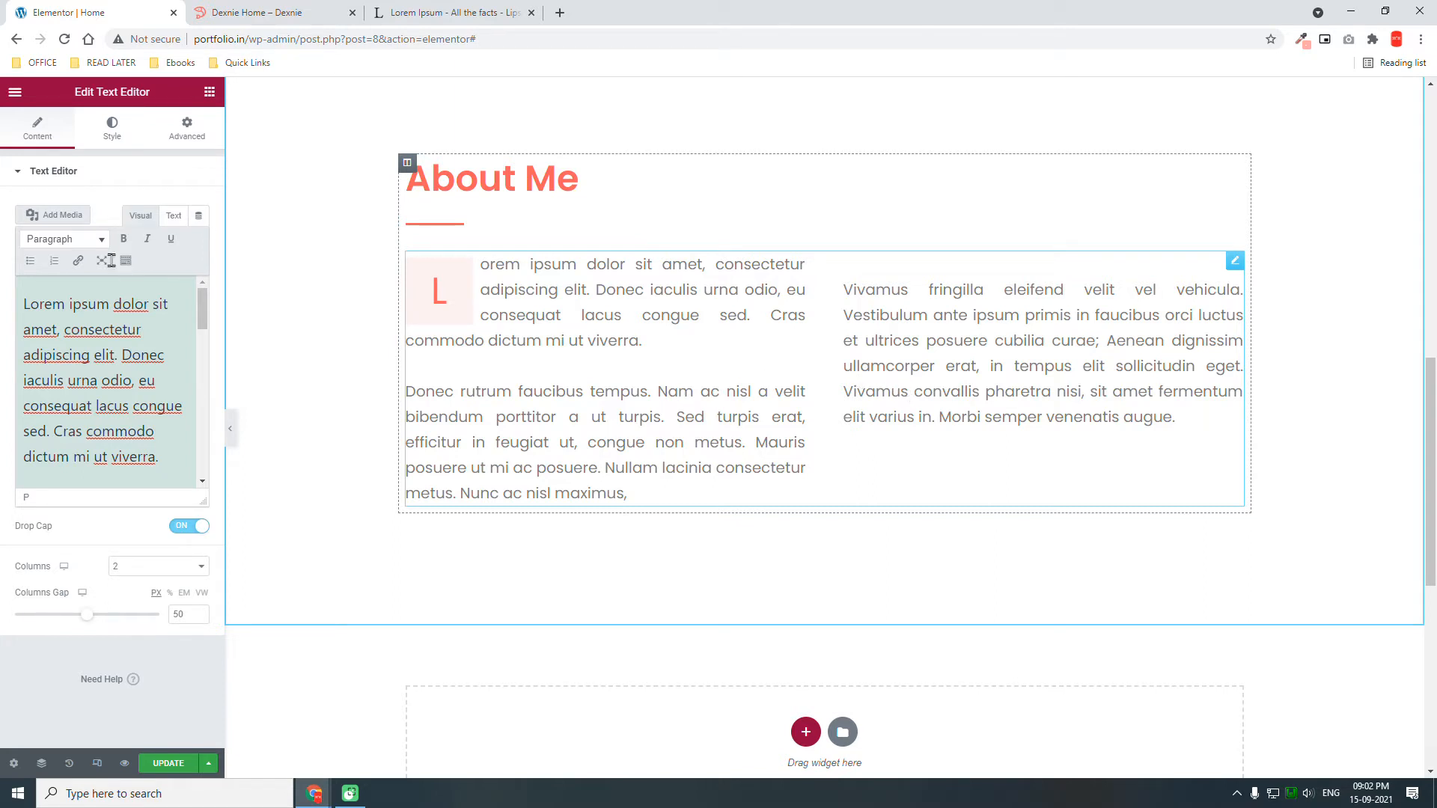
pyautogui.click(113, 142)
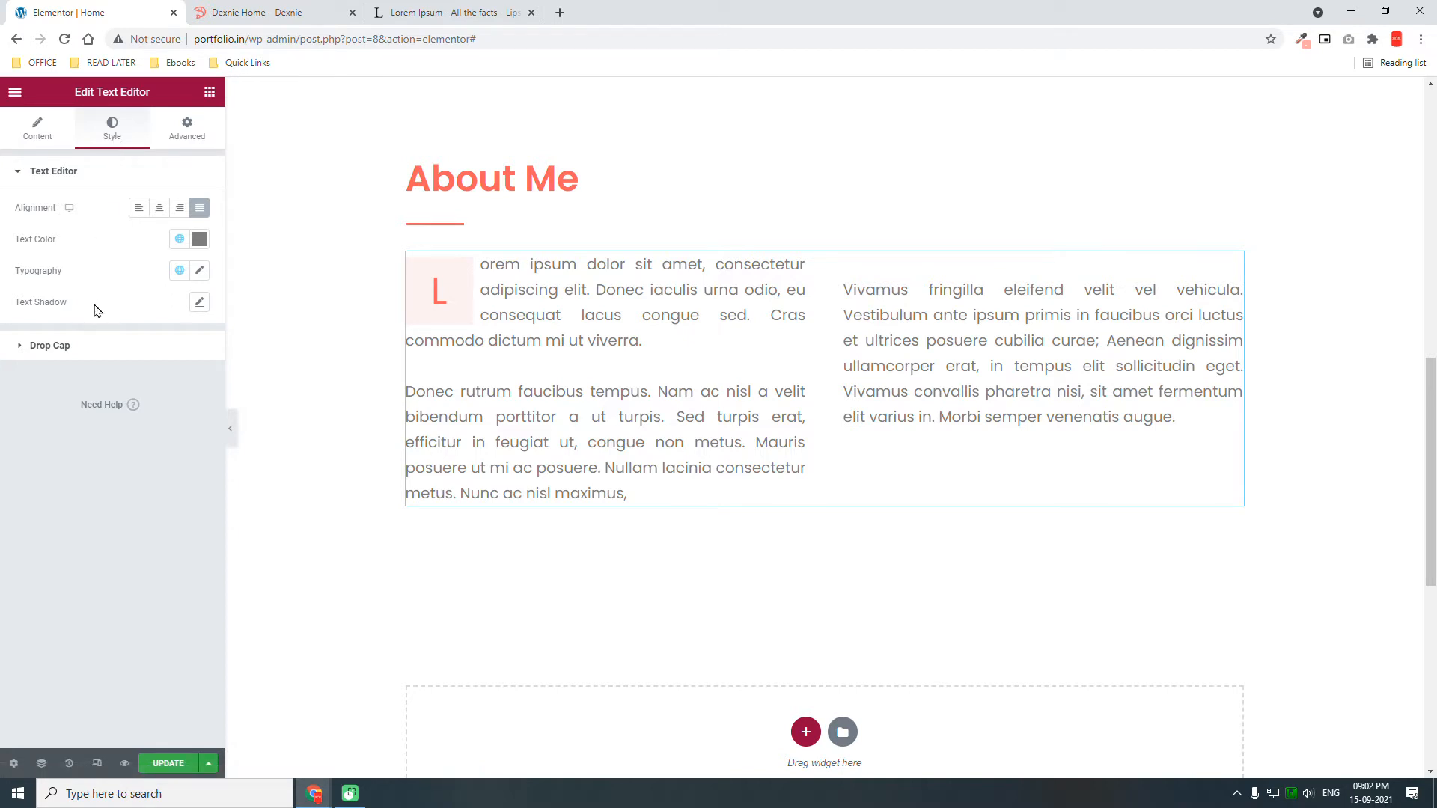
pyautogui.click(35, 135)
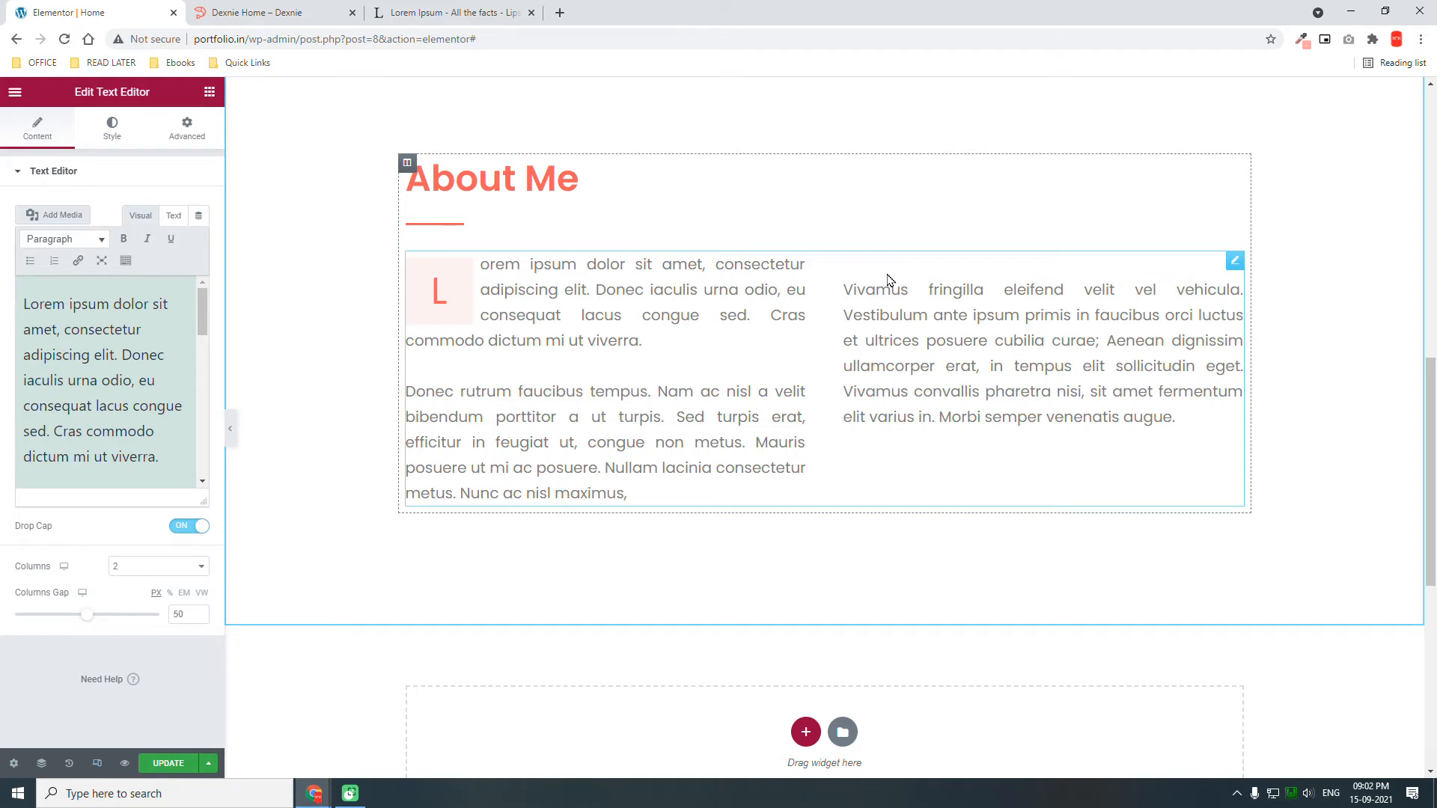
# Set the vertical alignment of the section containing About Me to Top.
pyautogui.scroll(2, 831, 194)
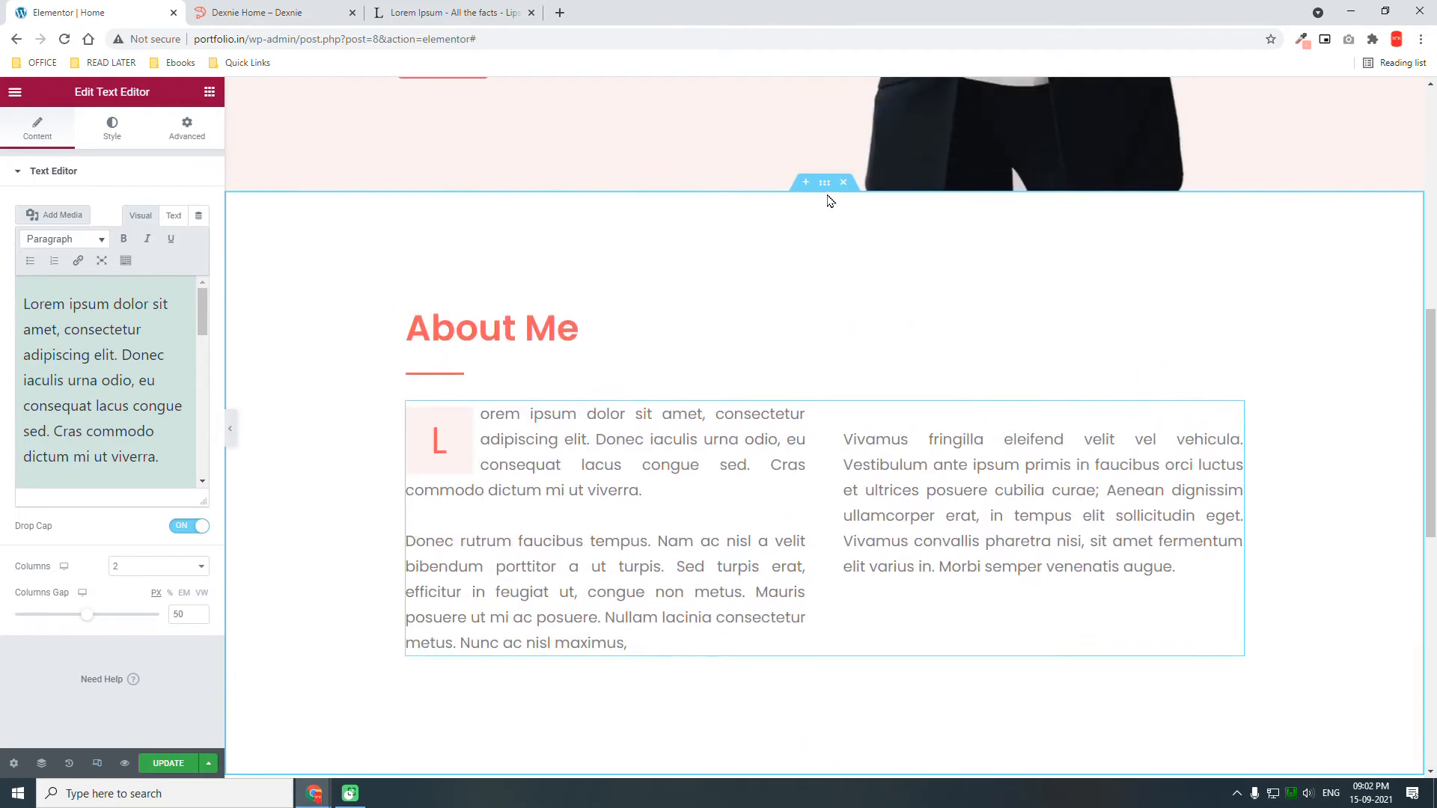
pyautogui.click(825, 184)
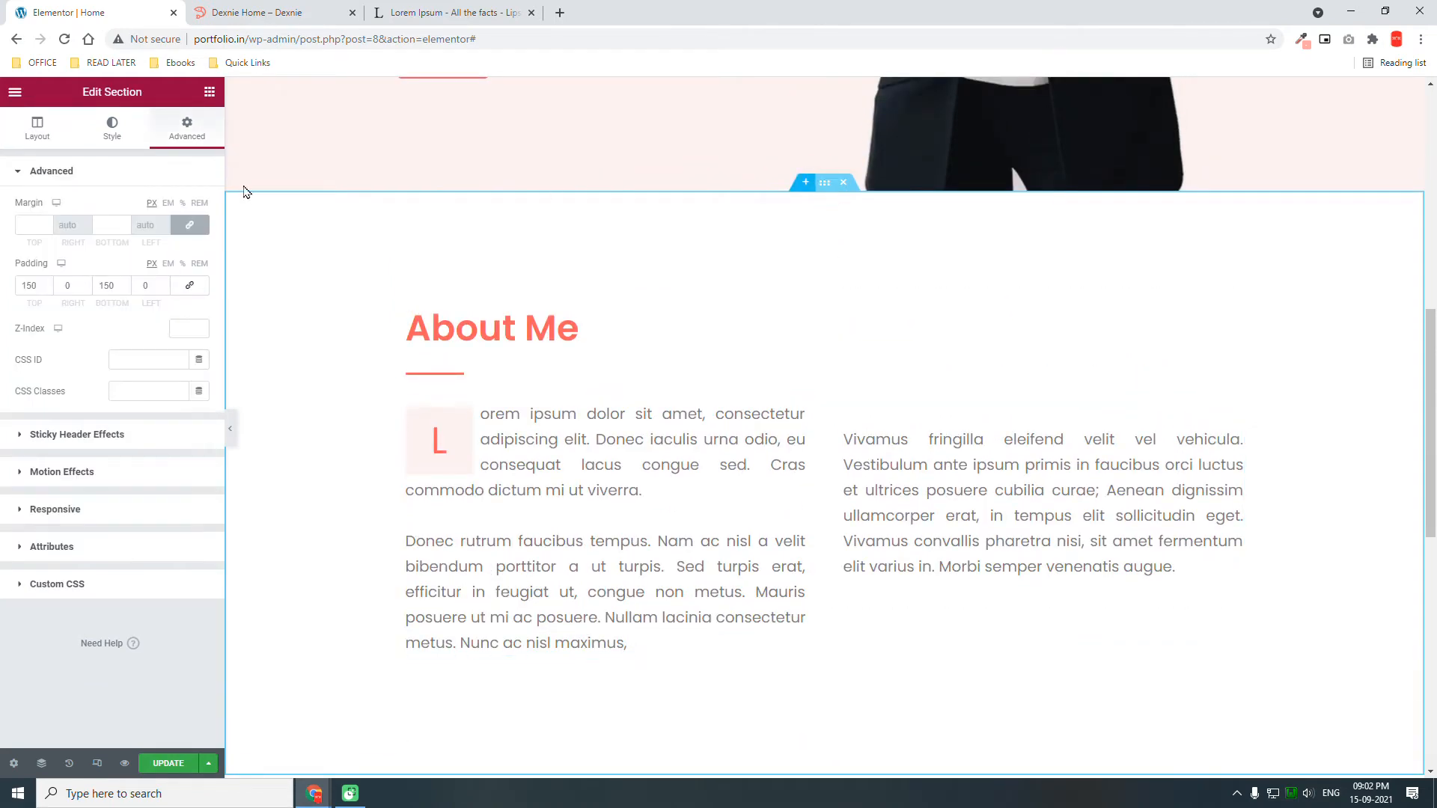
pyautogui.click(36, 141)
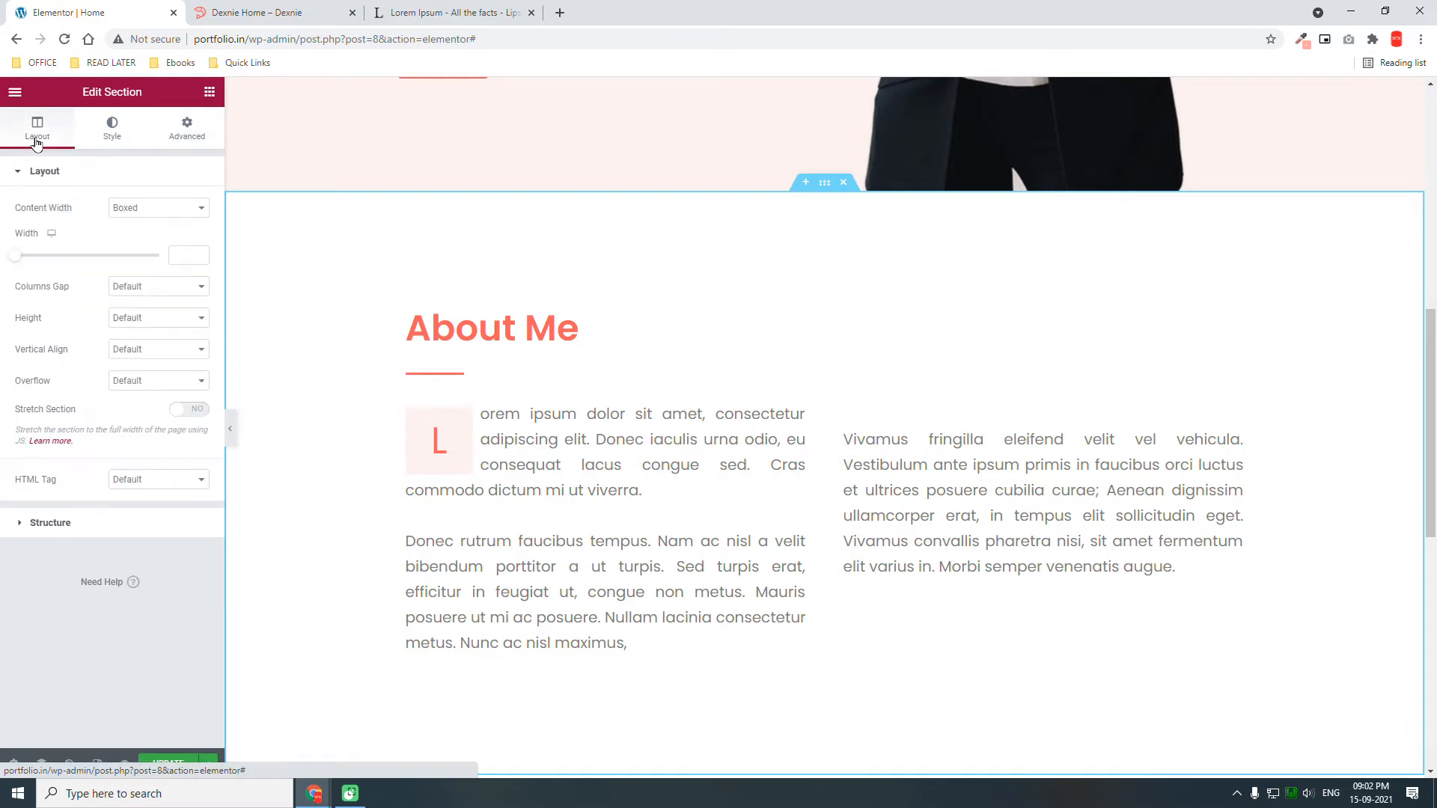
pyautogui.click(129, 350)
pyautogui.click(141, 377)
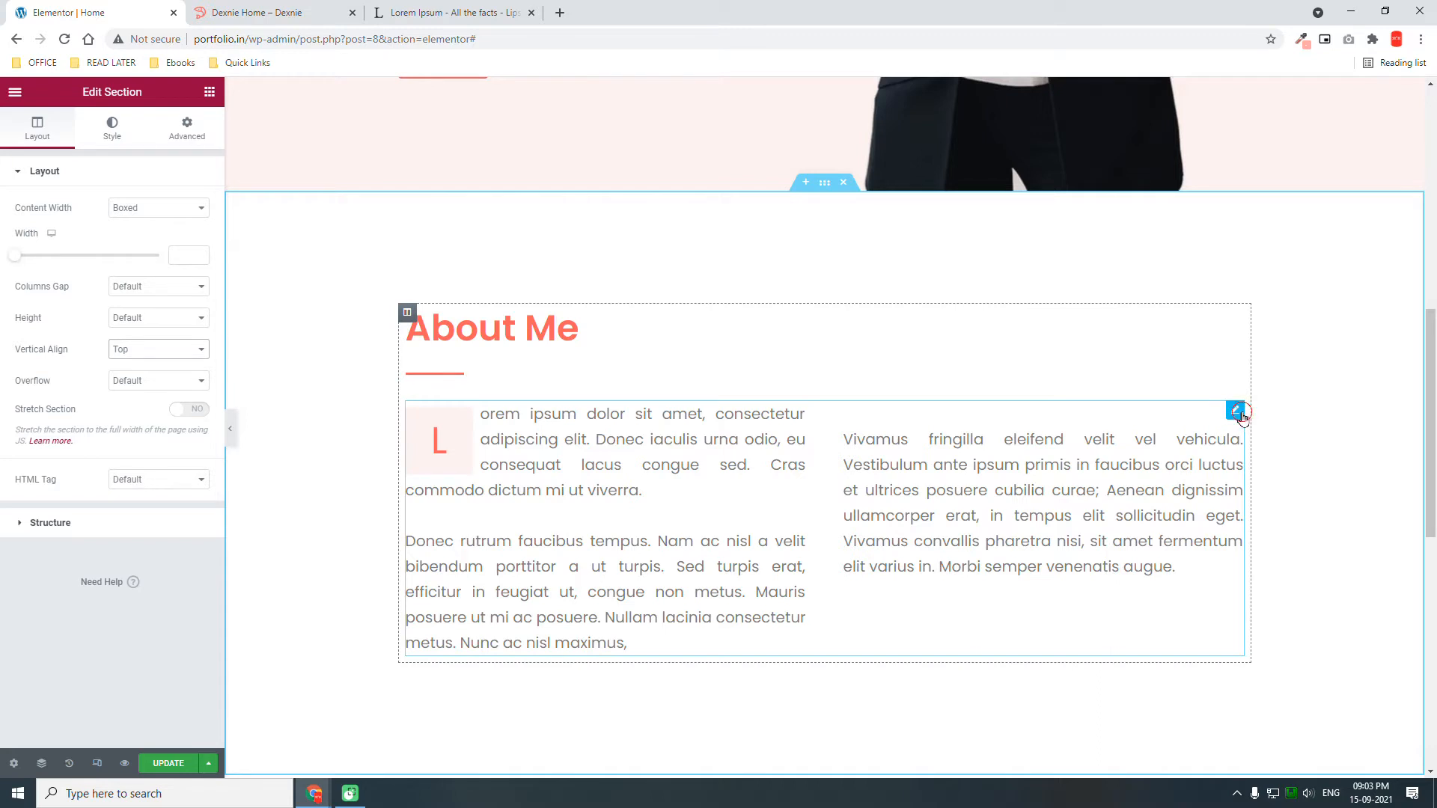
# Review the column count, text style and drop cap settings of the About Me text widget.
pyautogui.click(1237, 412)
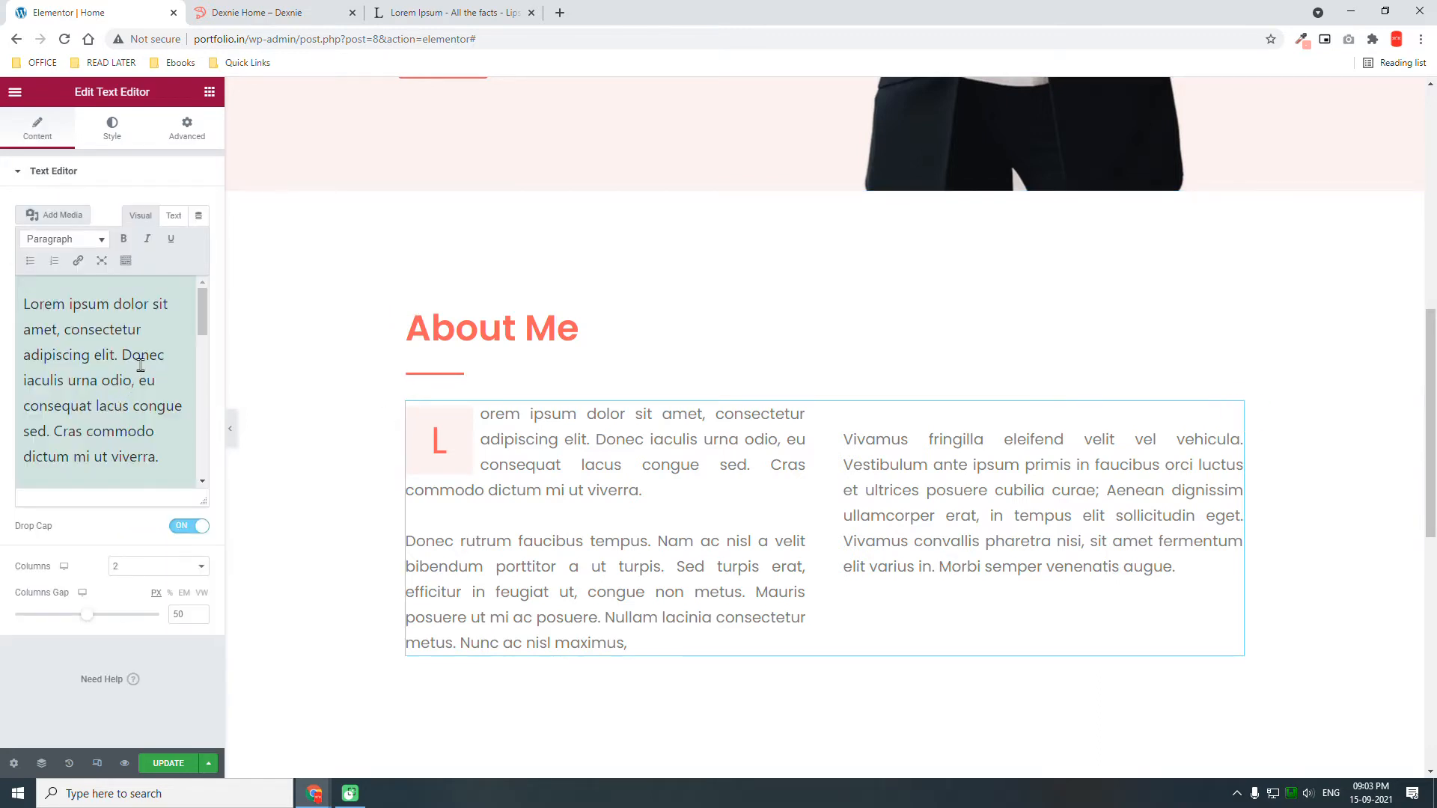
pyautogui.click(170, 567)
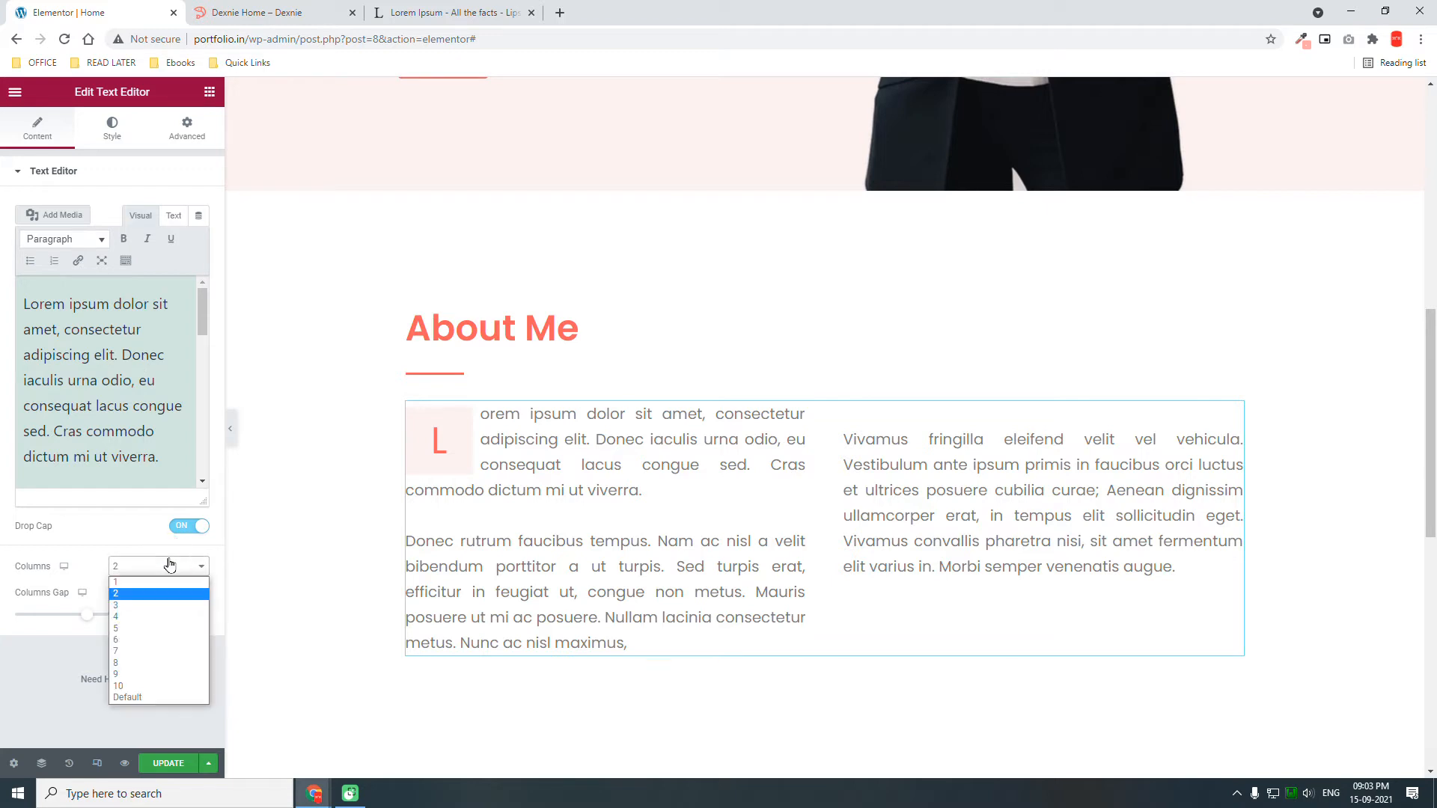
pyautogui.click(170, 567)
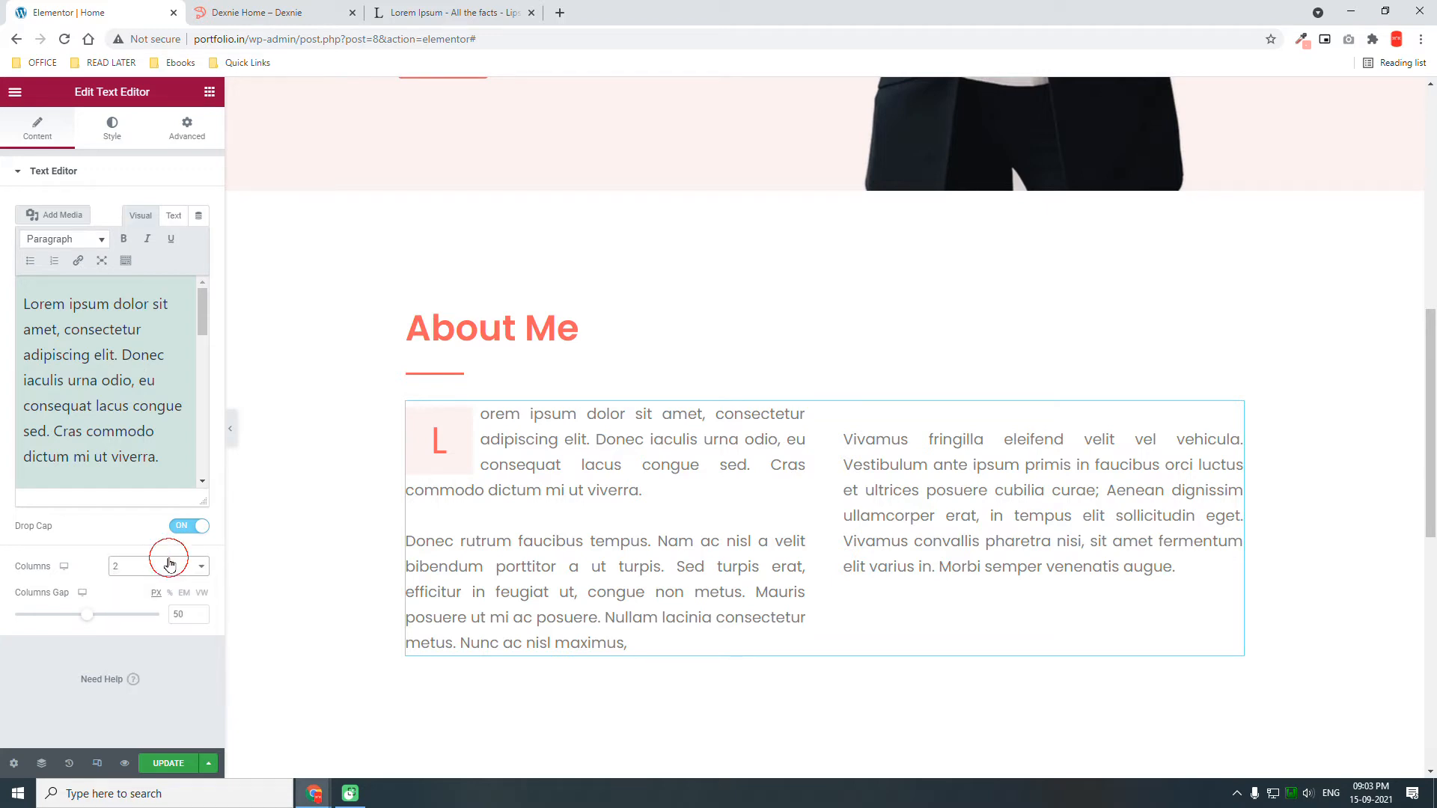
pyautogui.click(105, 137)
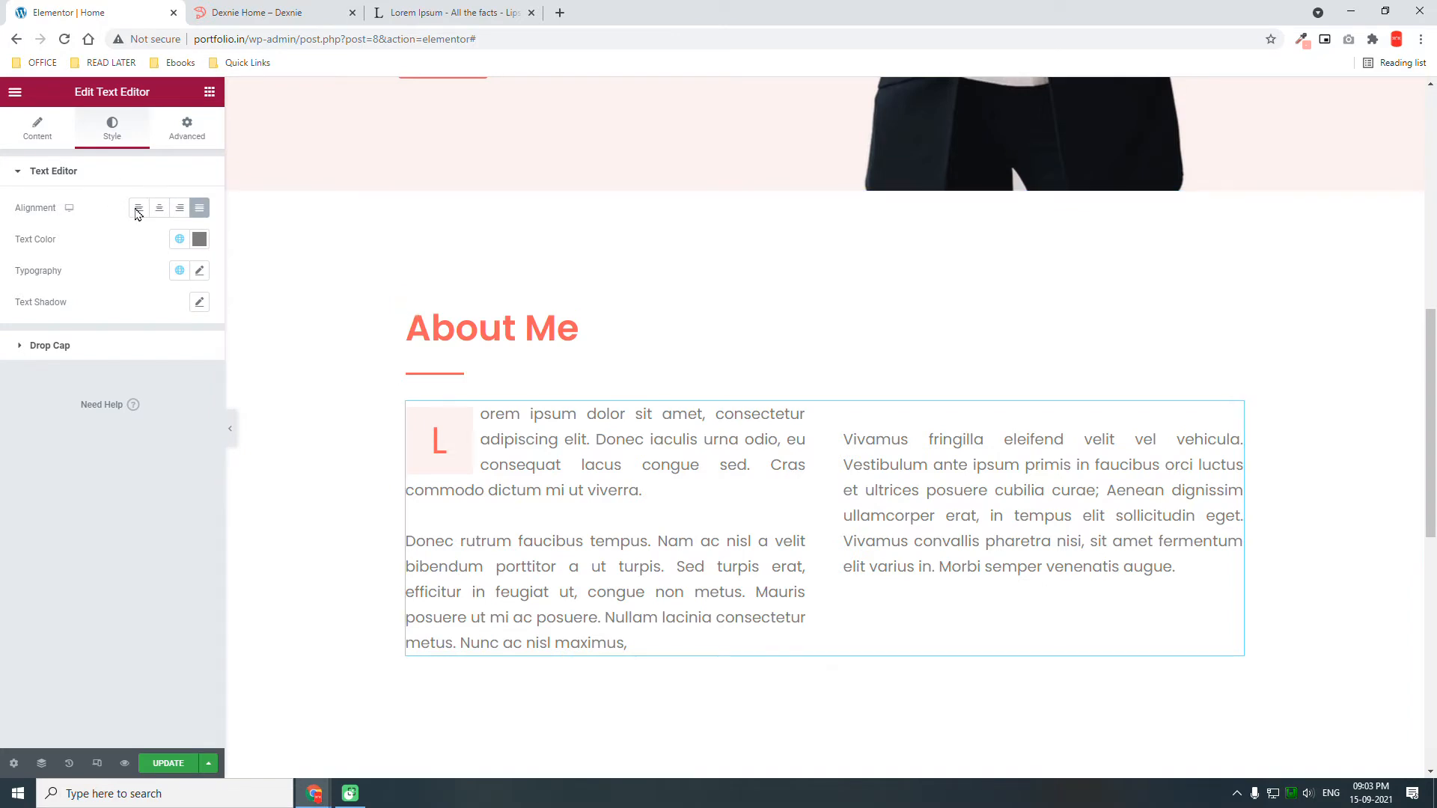
pyautogui.click(104, 350)
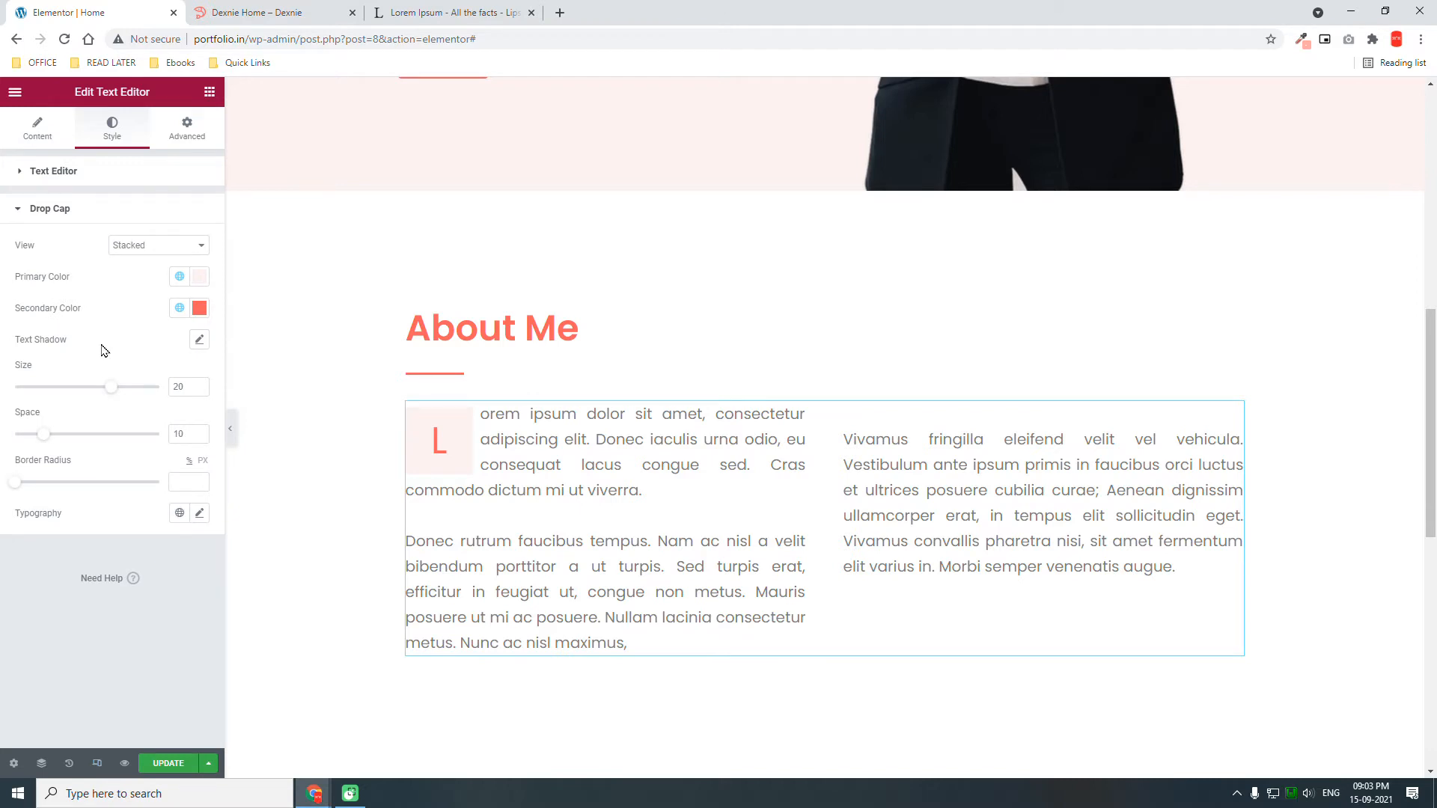
pyautogui.click(113, 175)
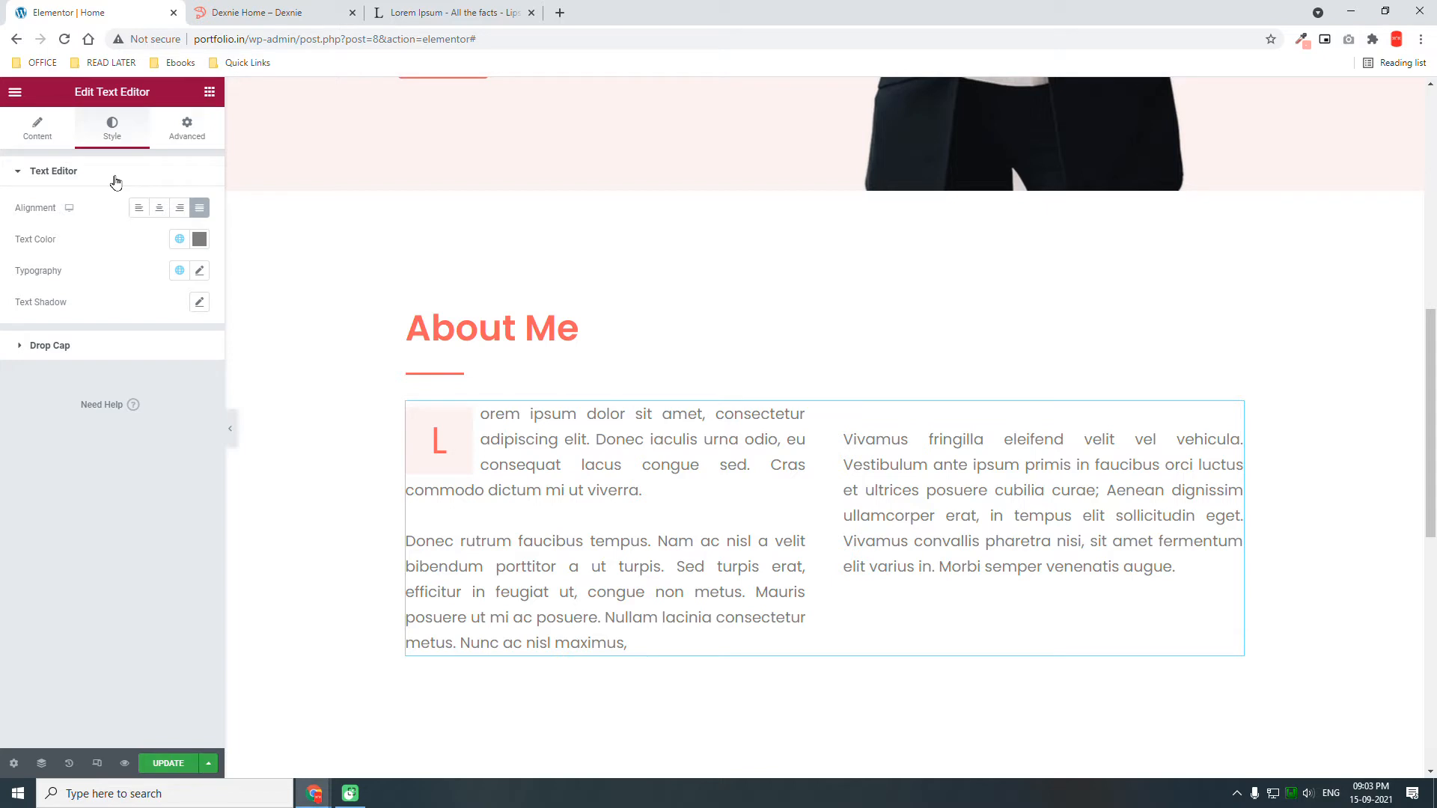
pyautogui.click(38, 128)
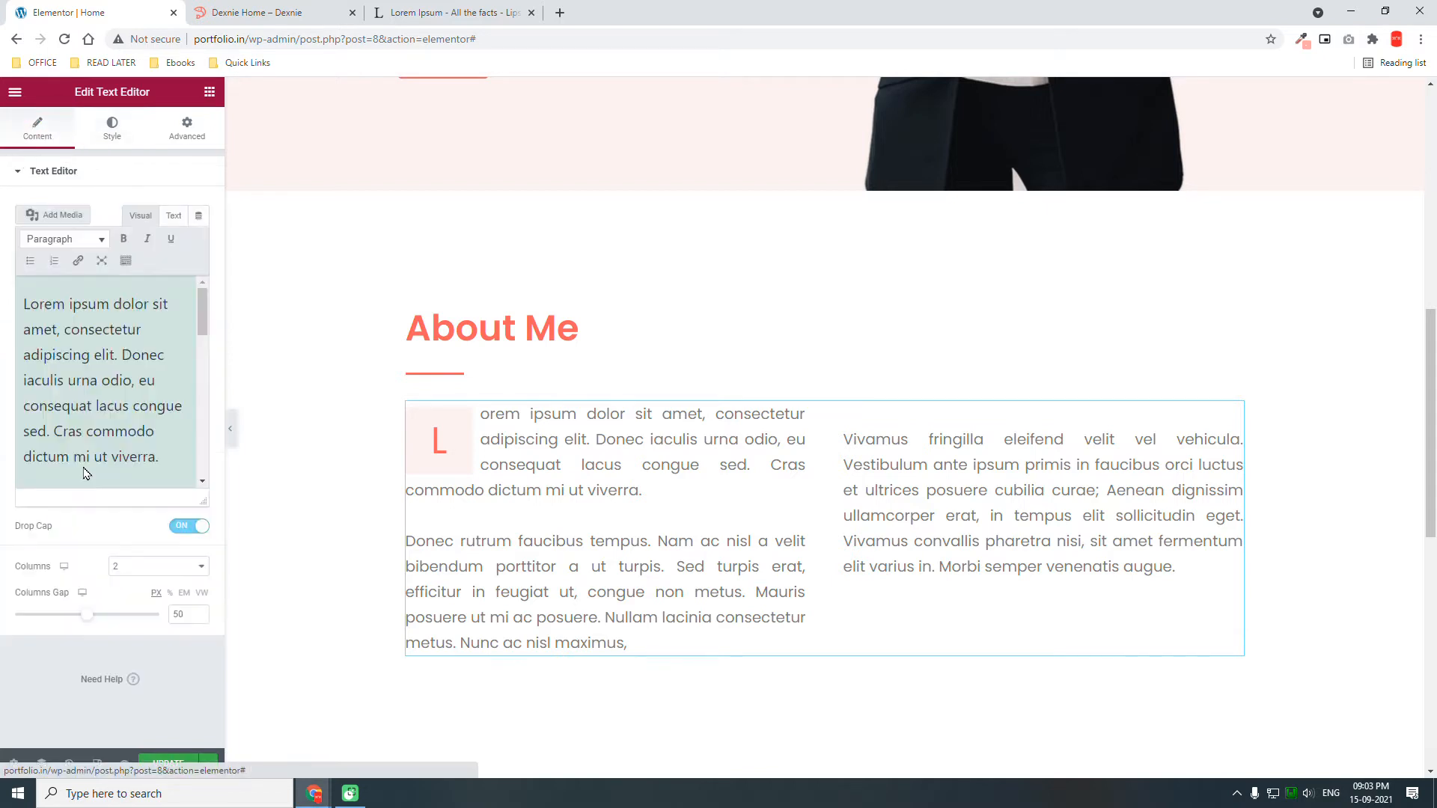
# Remove and re-enter the paragraph break before "Vivamus fringilla eleifend" in the About Me text, and preview the columns.
pyautogui.click(102, 260)
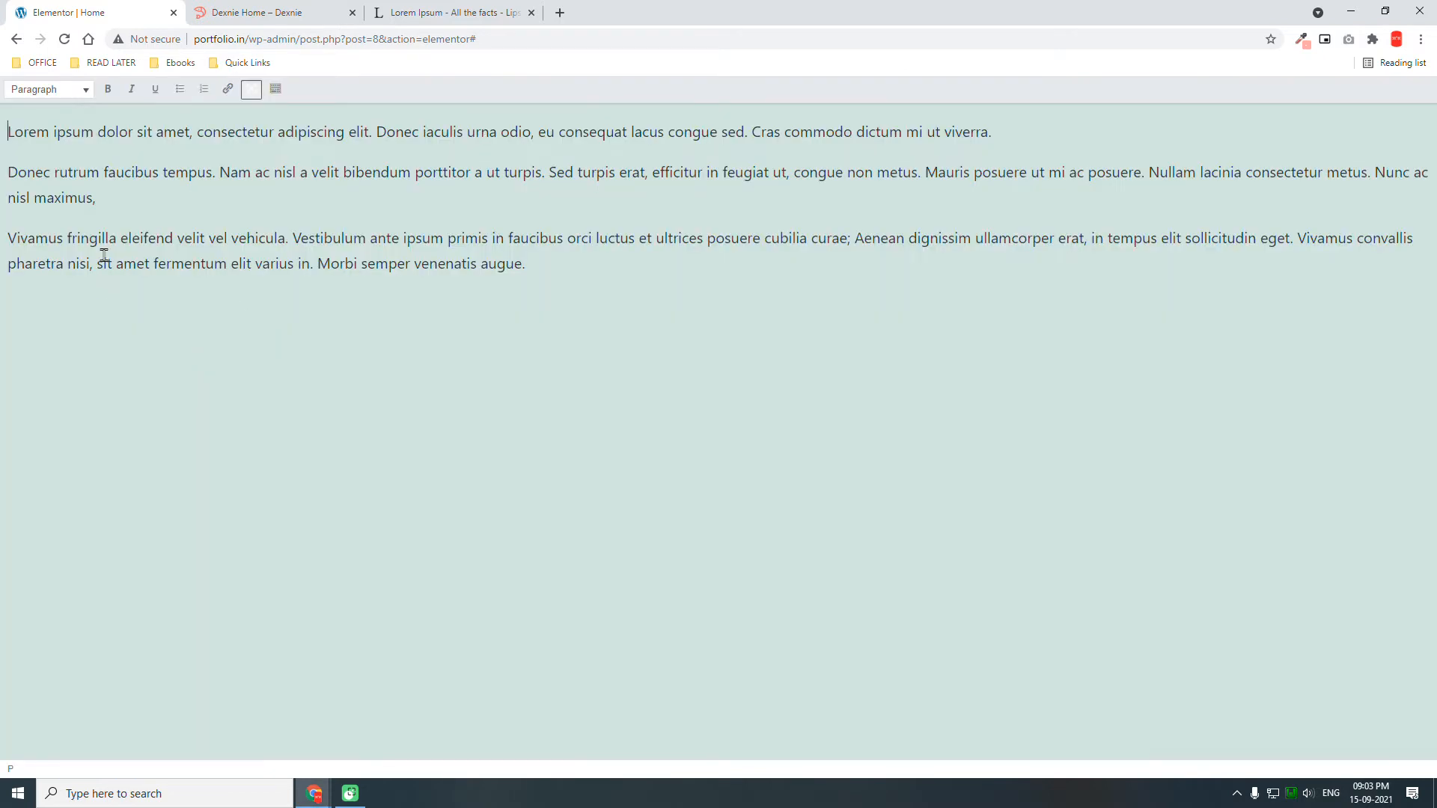
pyautogui.click(12, 238)
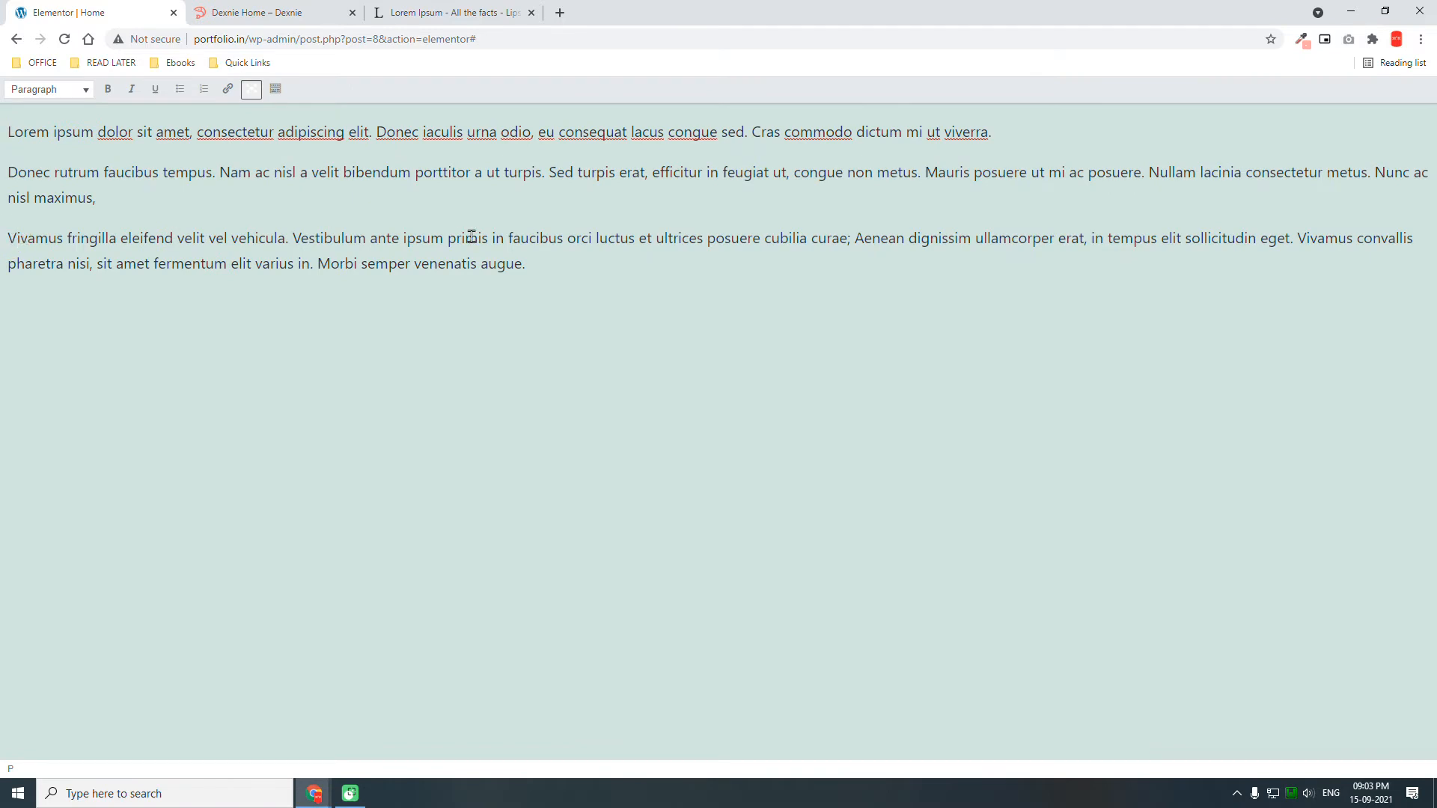
pyautogui.press('BackSpace')
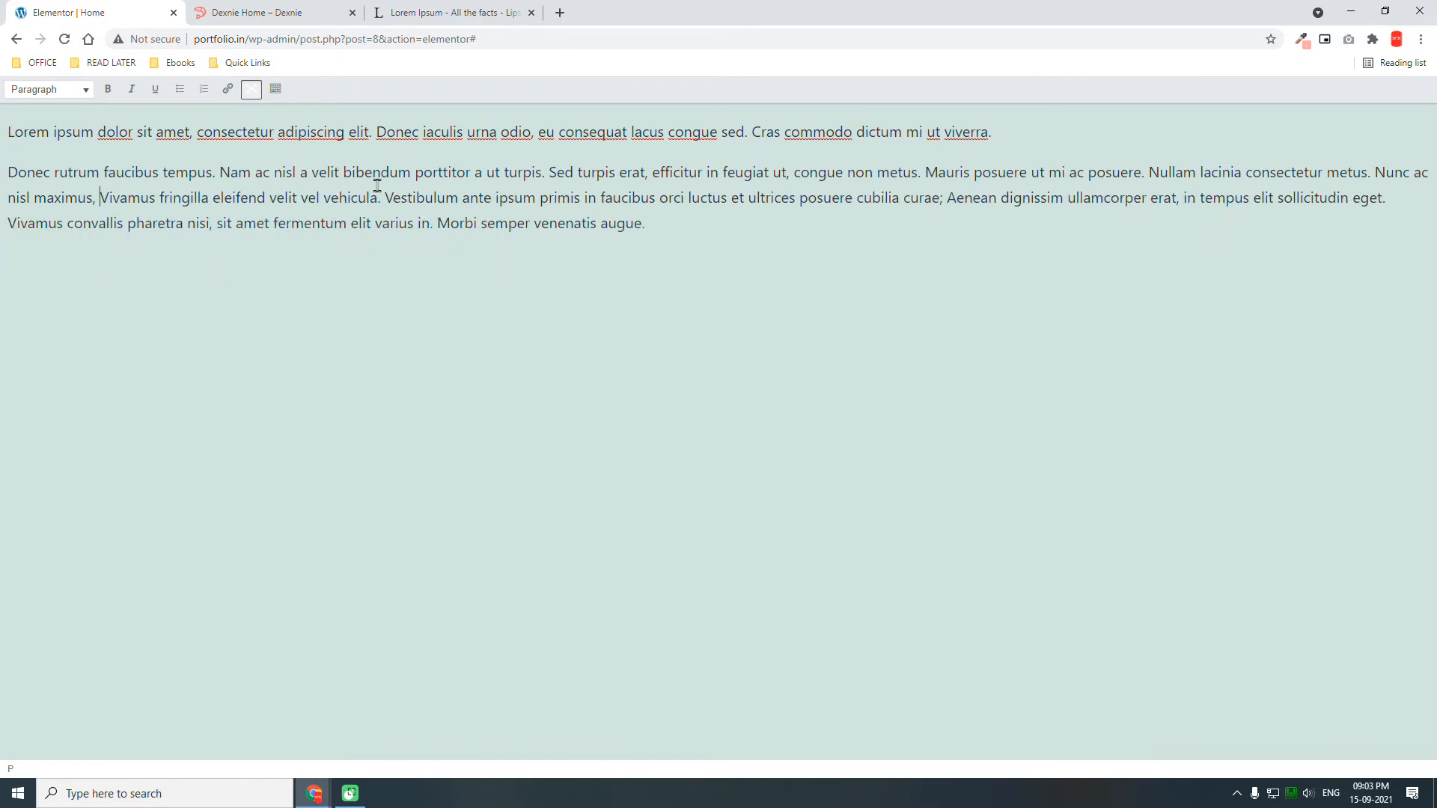
pyautogui.press('Return')
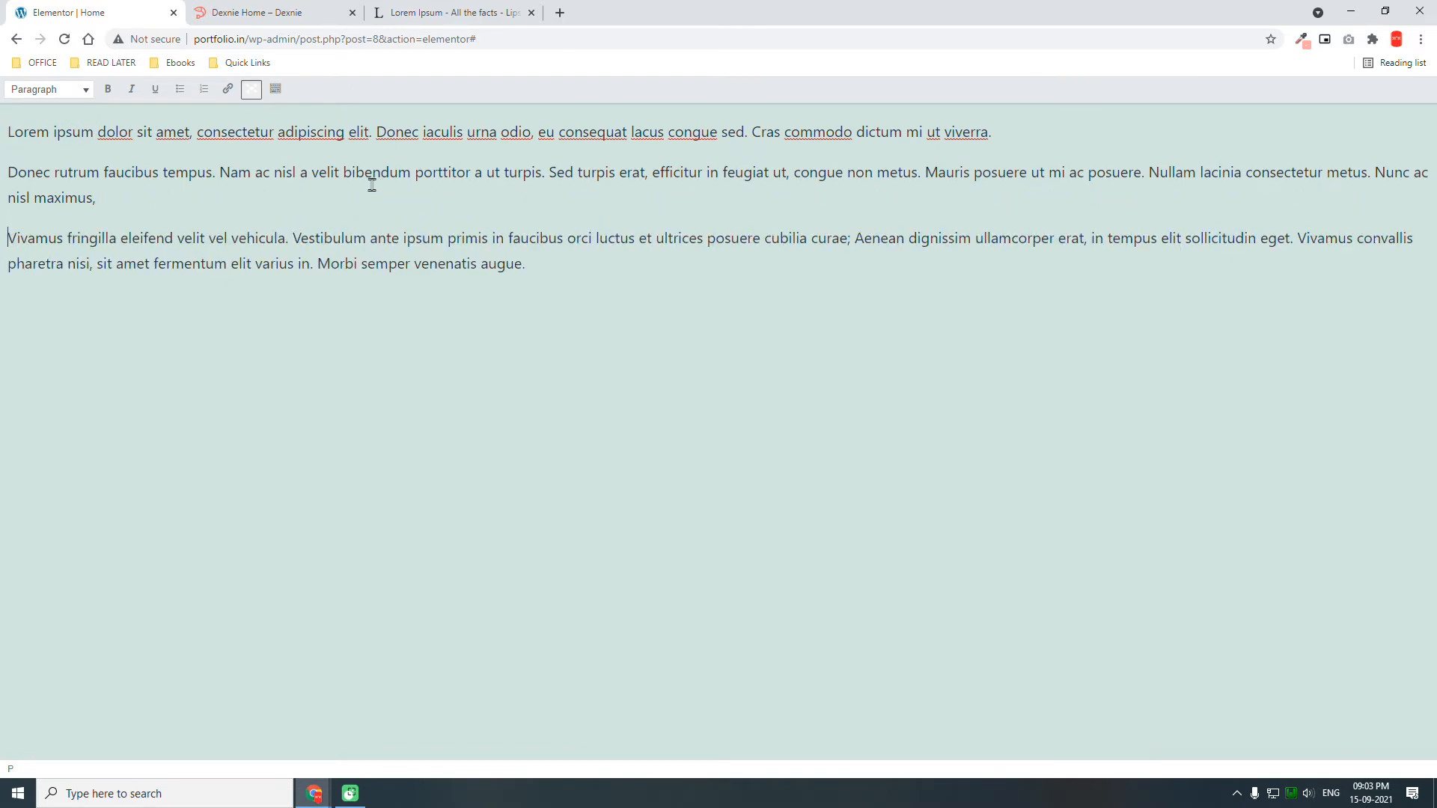
pyautogui.click(252, 90)
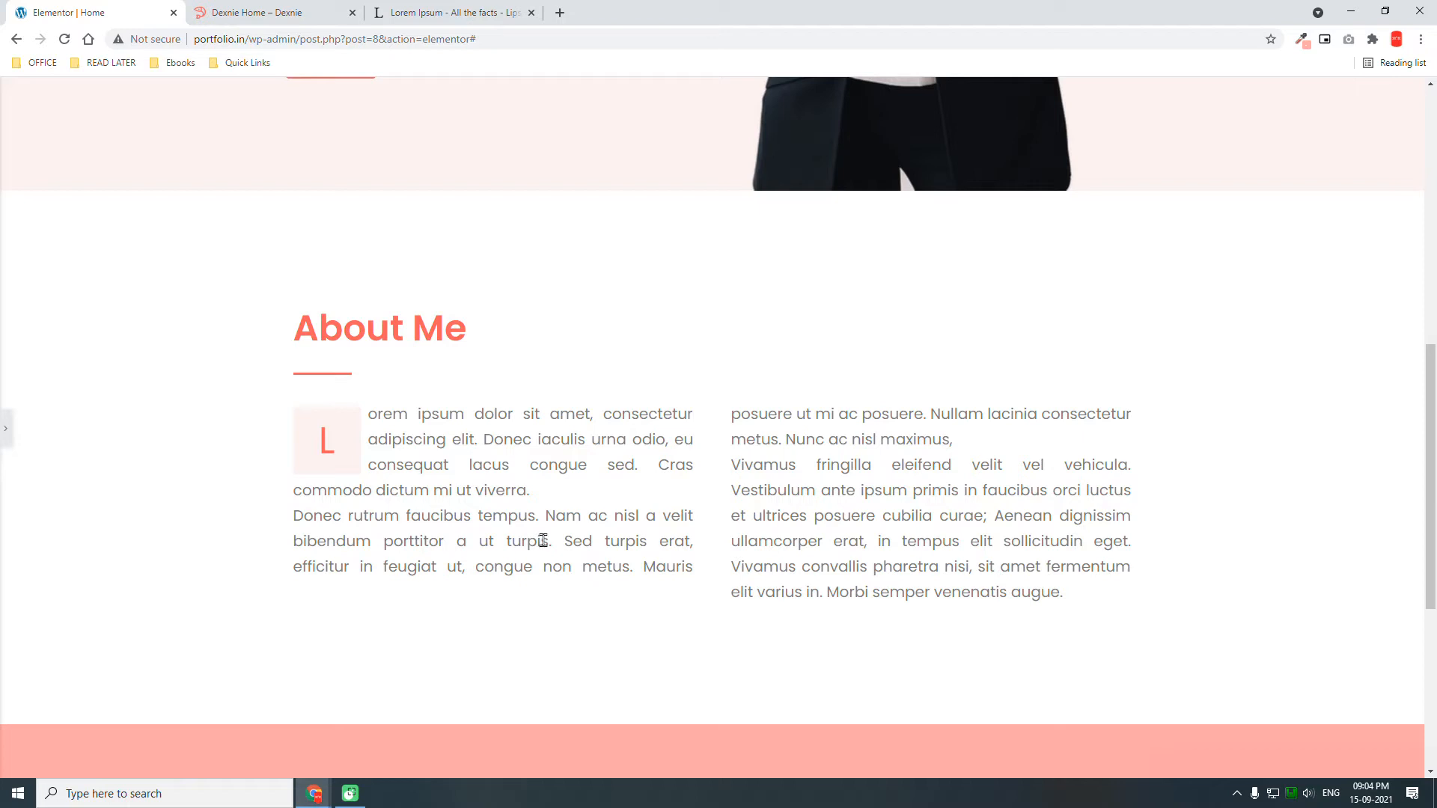
pyautogui.click(8, 433)
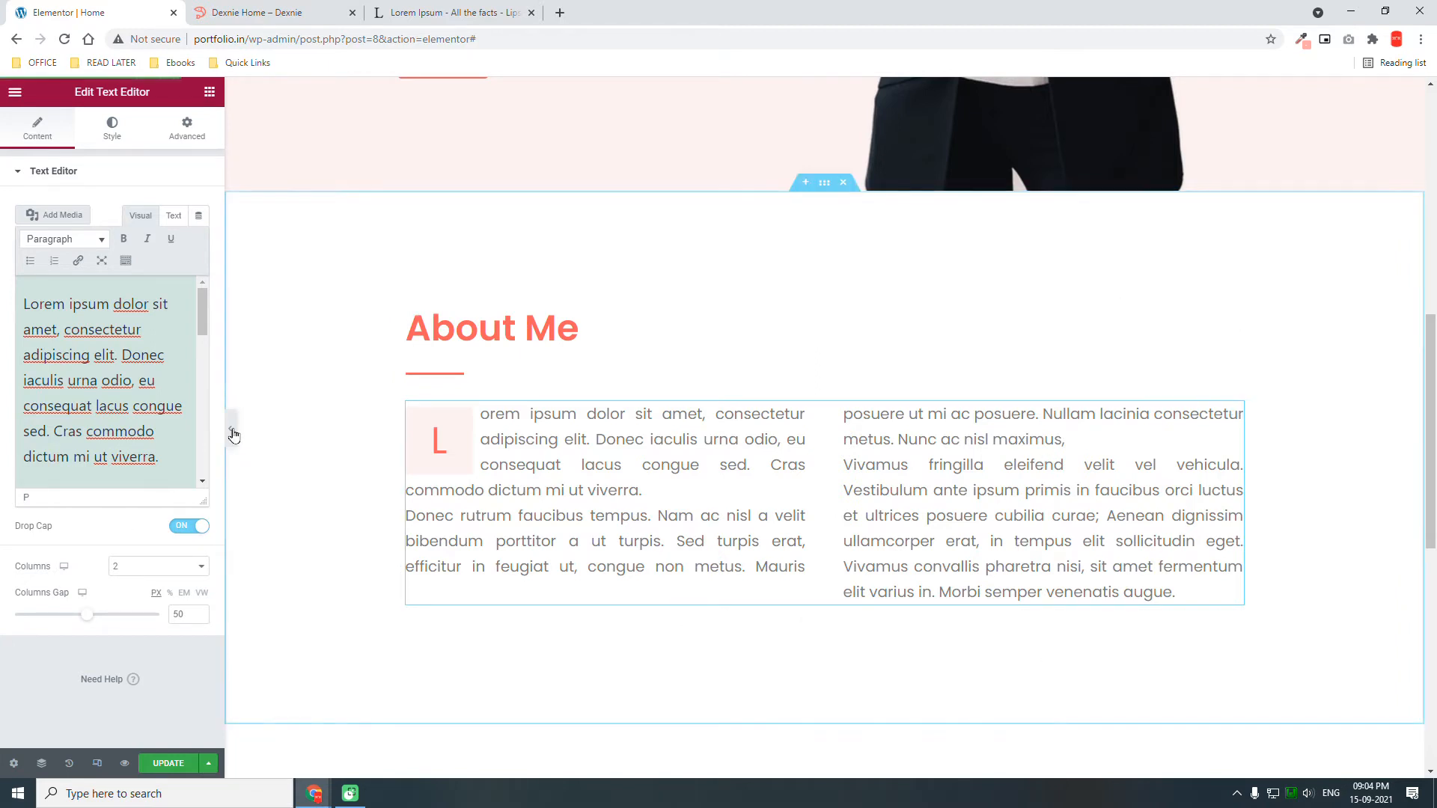
pyautogui.click(233, 435)
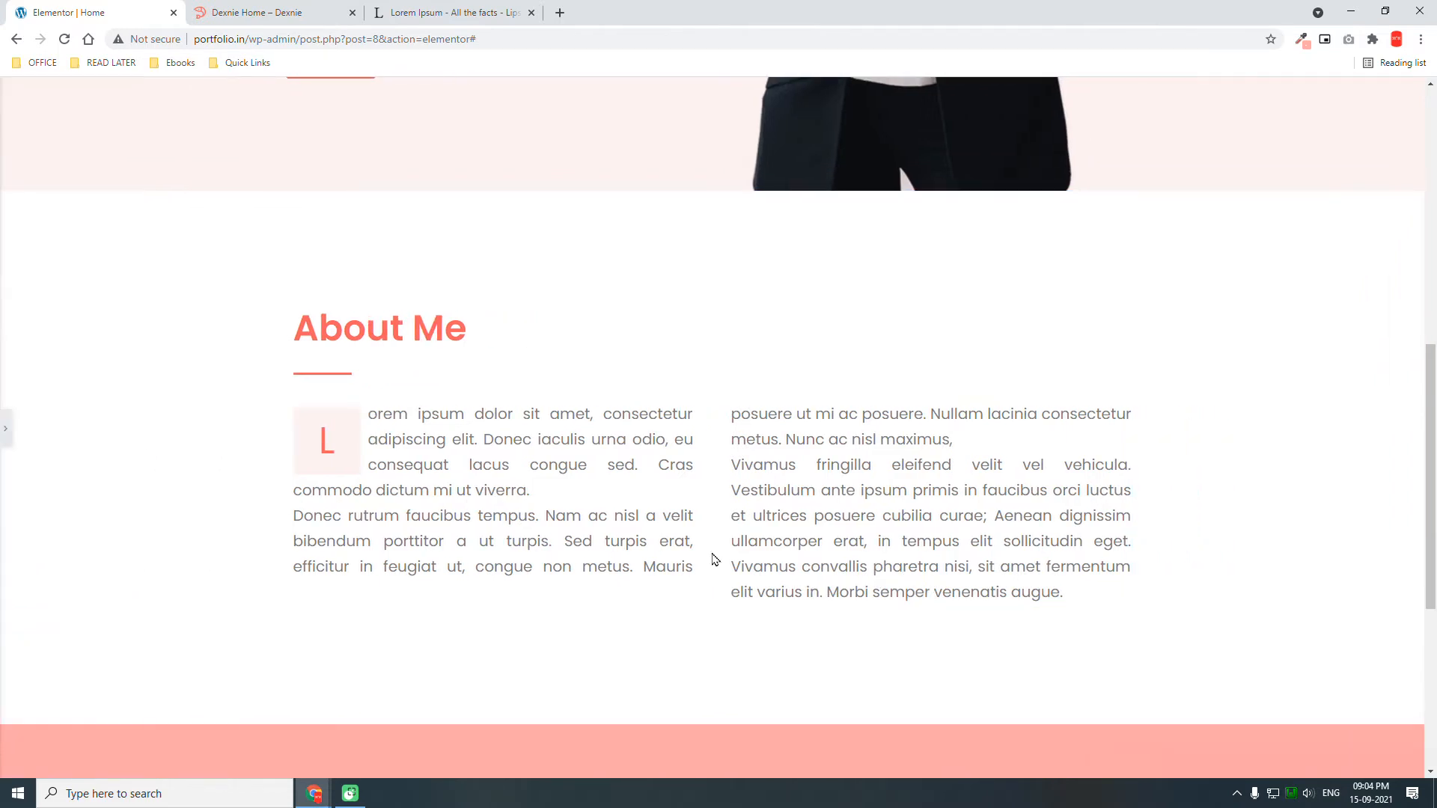
pyautogui.click(6, 424)
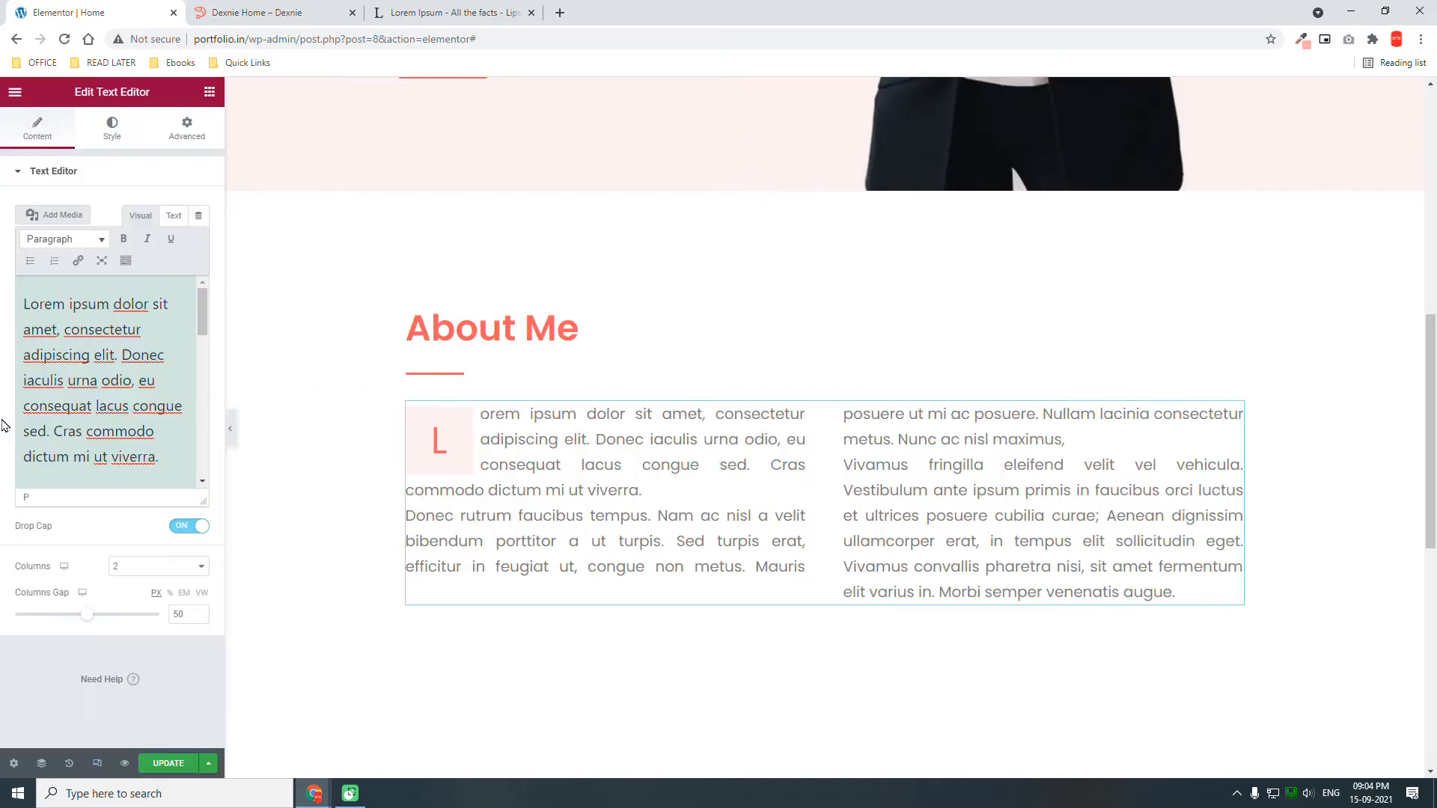
# Join the paragraph starting "Donec rutrum faucibus tempus" to the end of the first About Me paragraph.
pyautogui.click(102, 260)
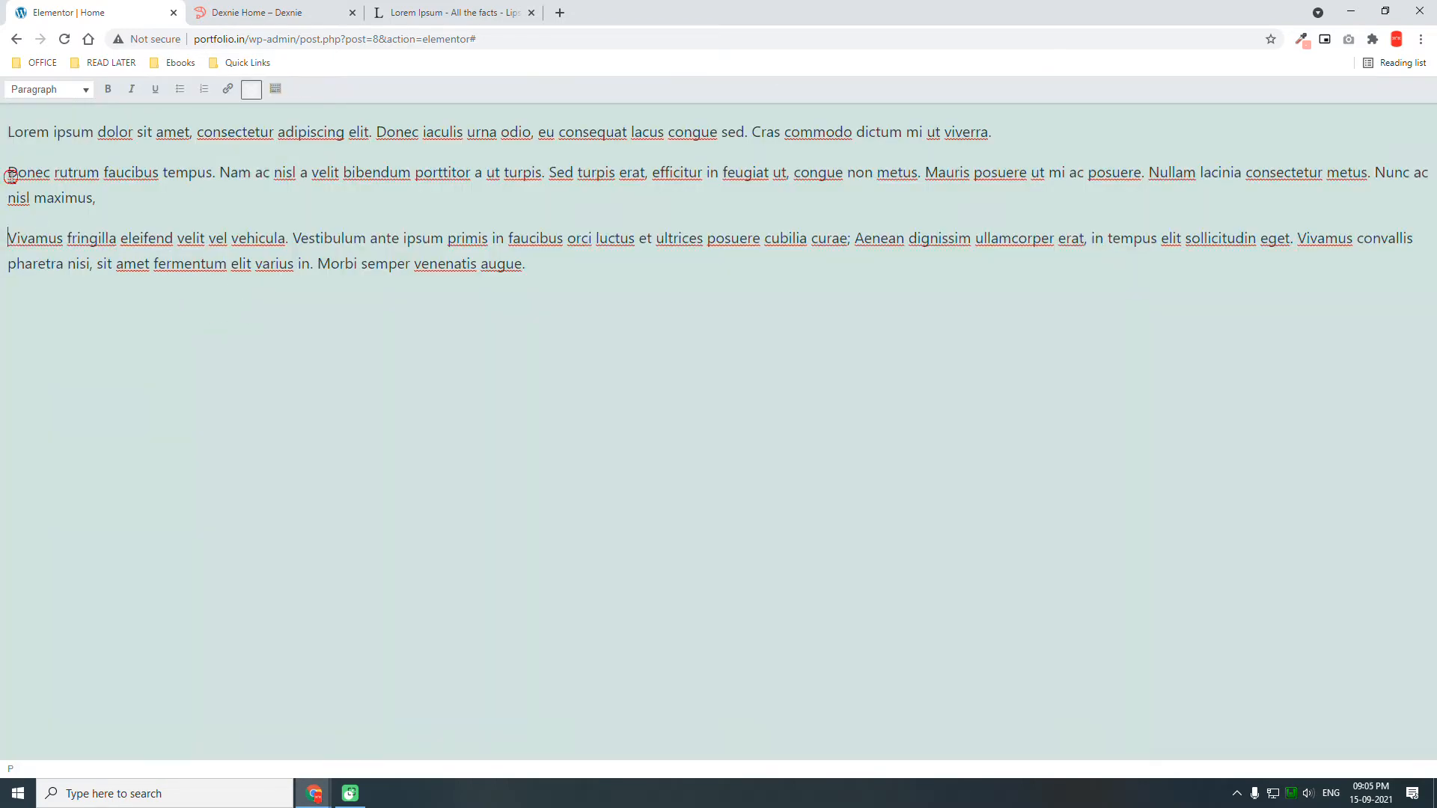
pyautogui.click(11, 173)
pyautogui.press('BackSpace')
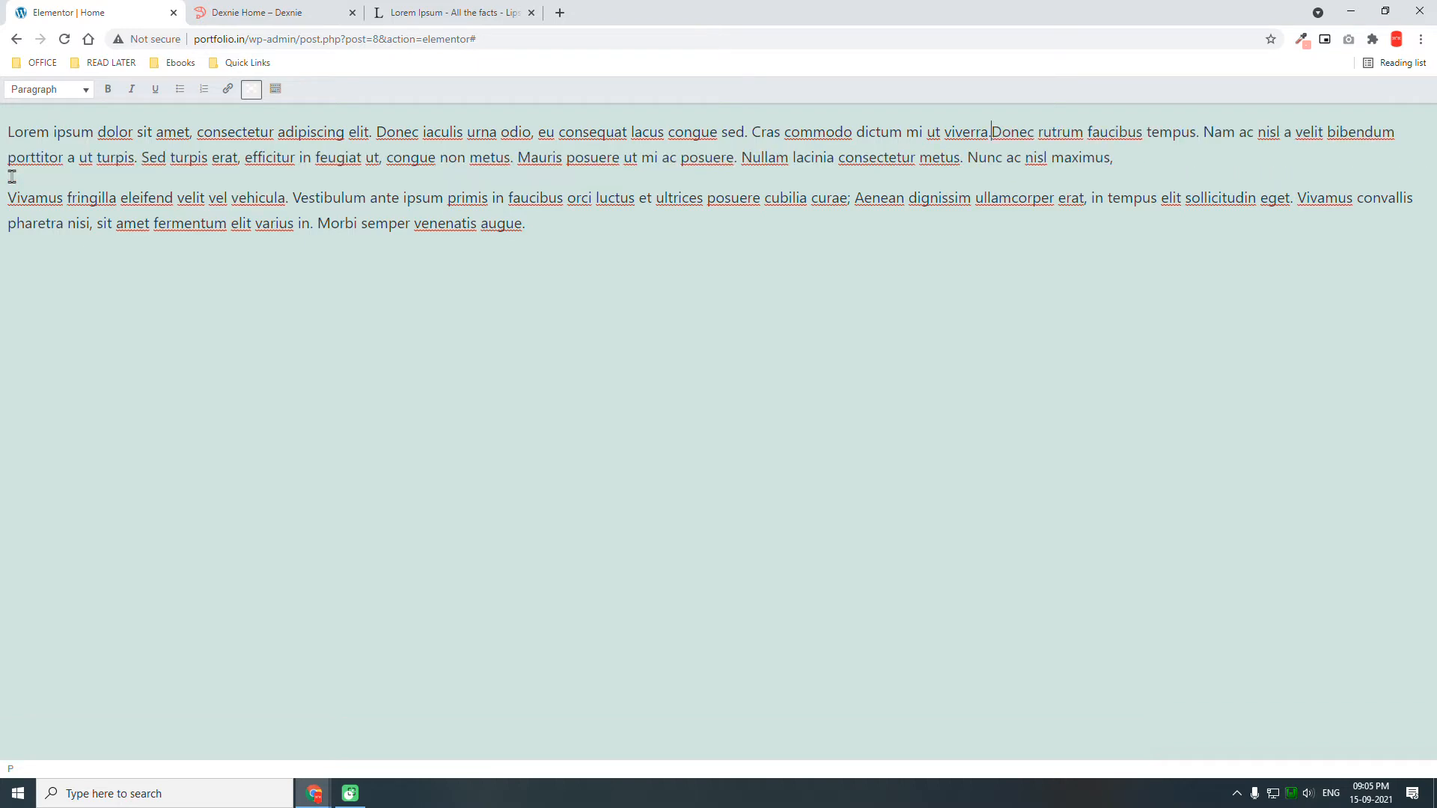
pyautogui.click(251, 91)
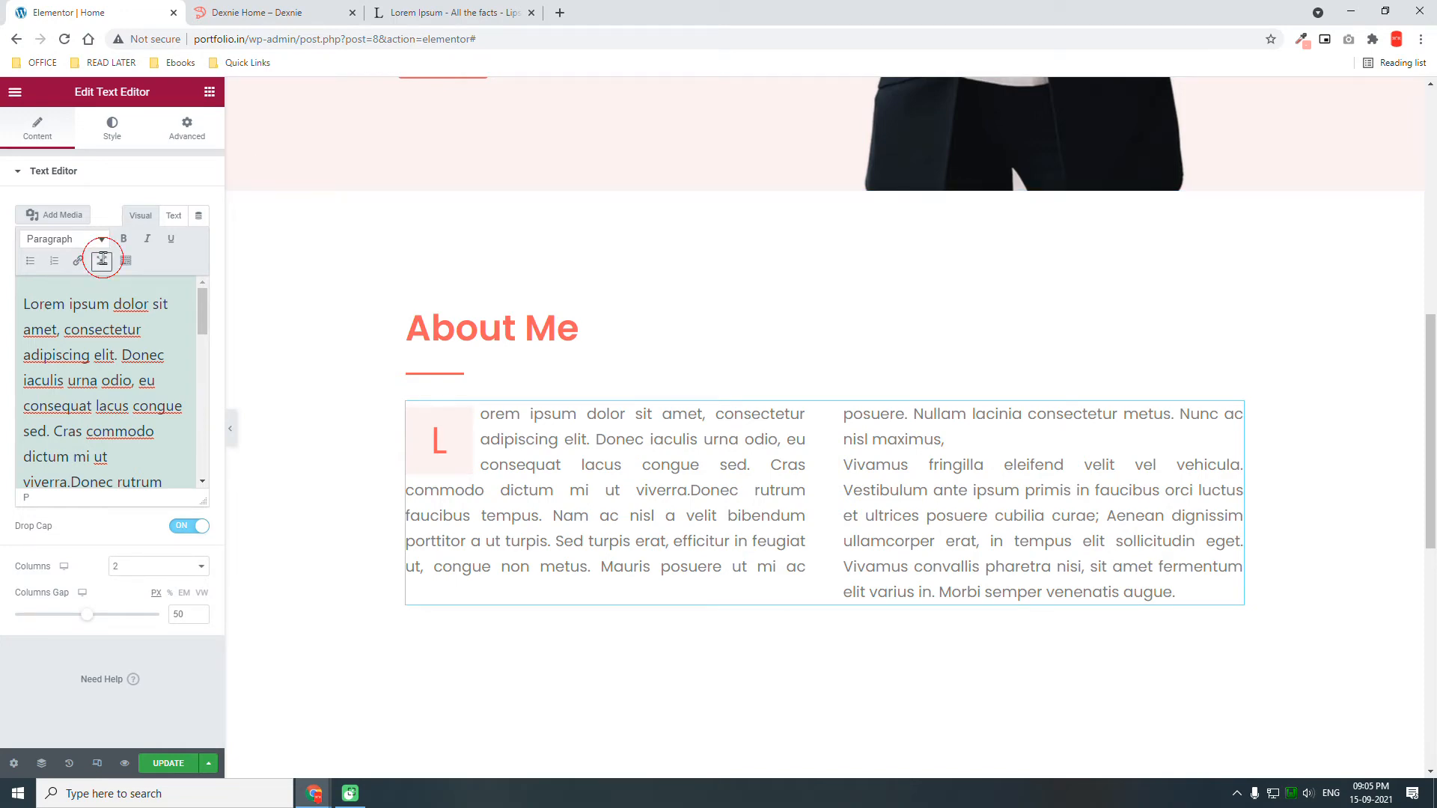
# Merge the "Vivamus fringilla eleifend" paragraph into the preceding text and start a new paragraph at "ultrices posuere cubilia".
pyautogui.click(102, 261)
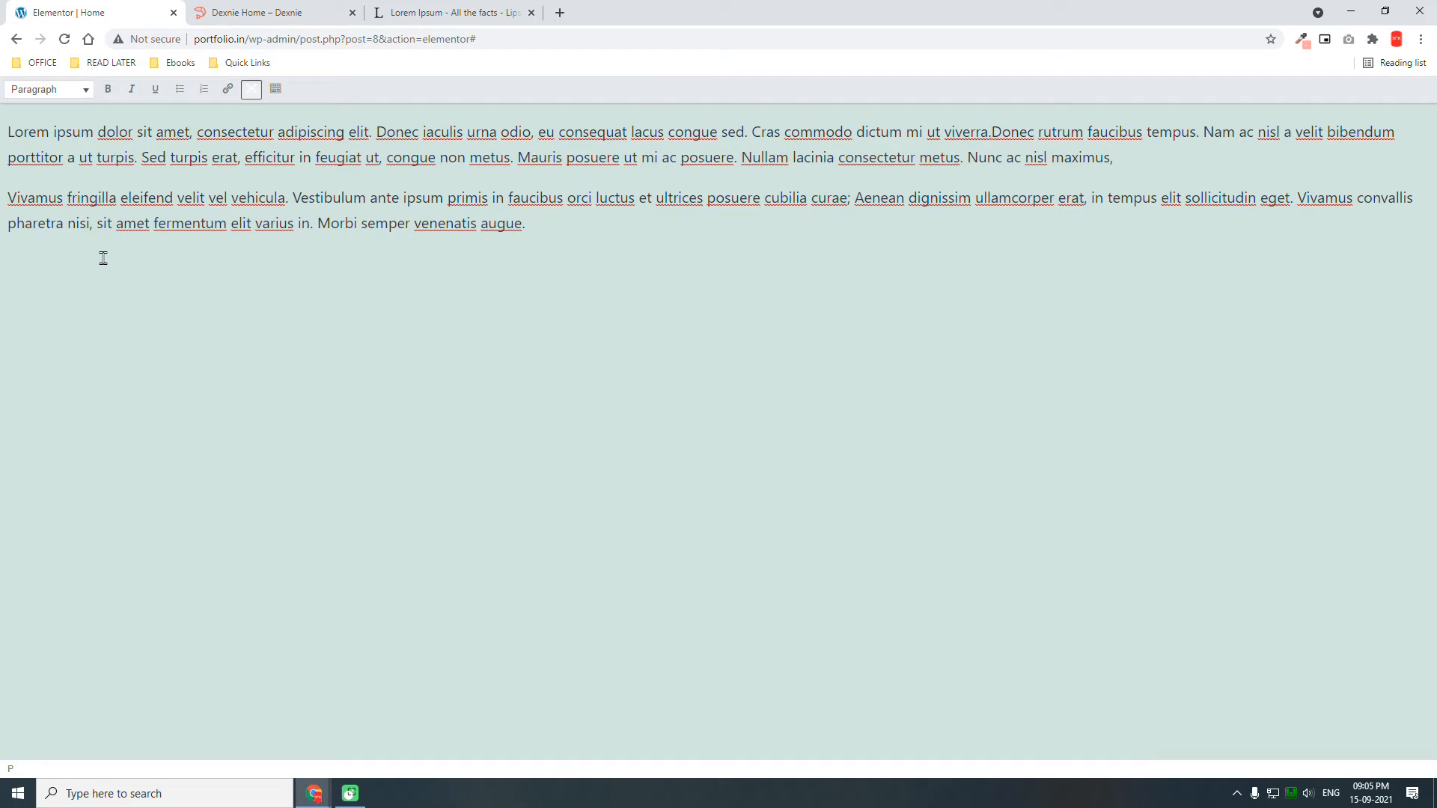
pyautogui.click(10, 198)
pyautogui.press('BackSpace')
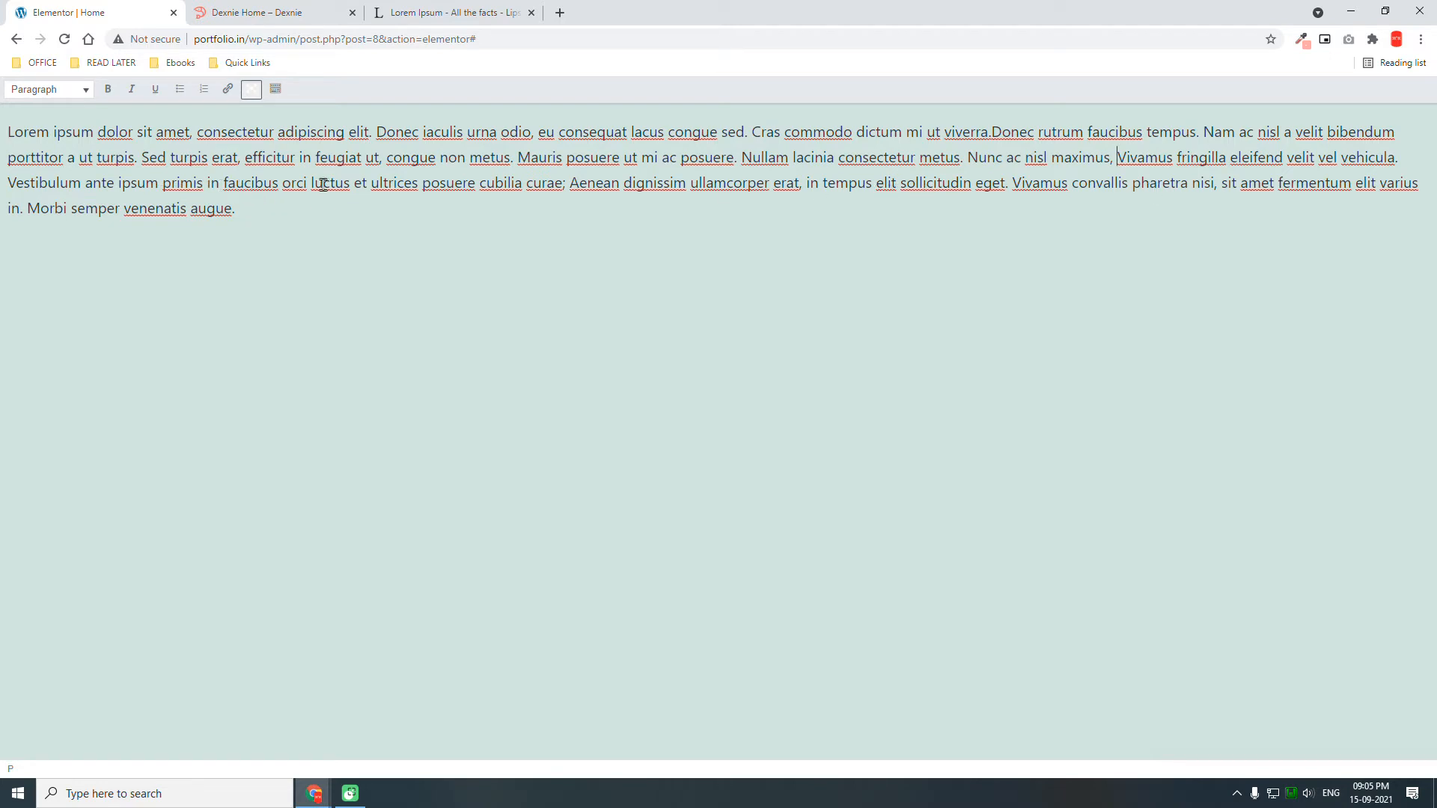
pyautogui.click(367, 184)
pyautogui.press('Return')
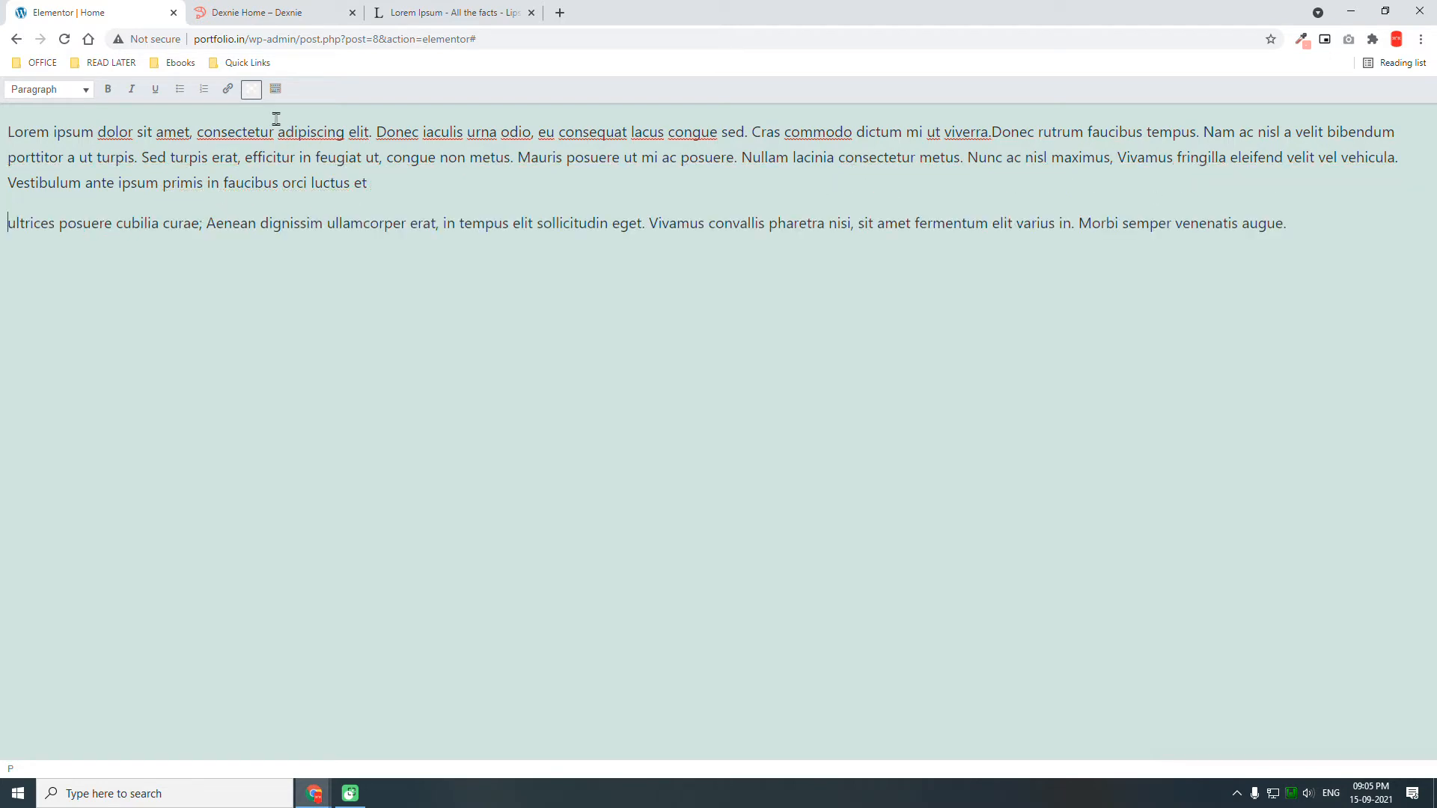
pyautogui.click(258, 96)
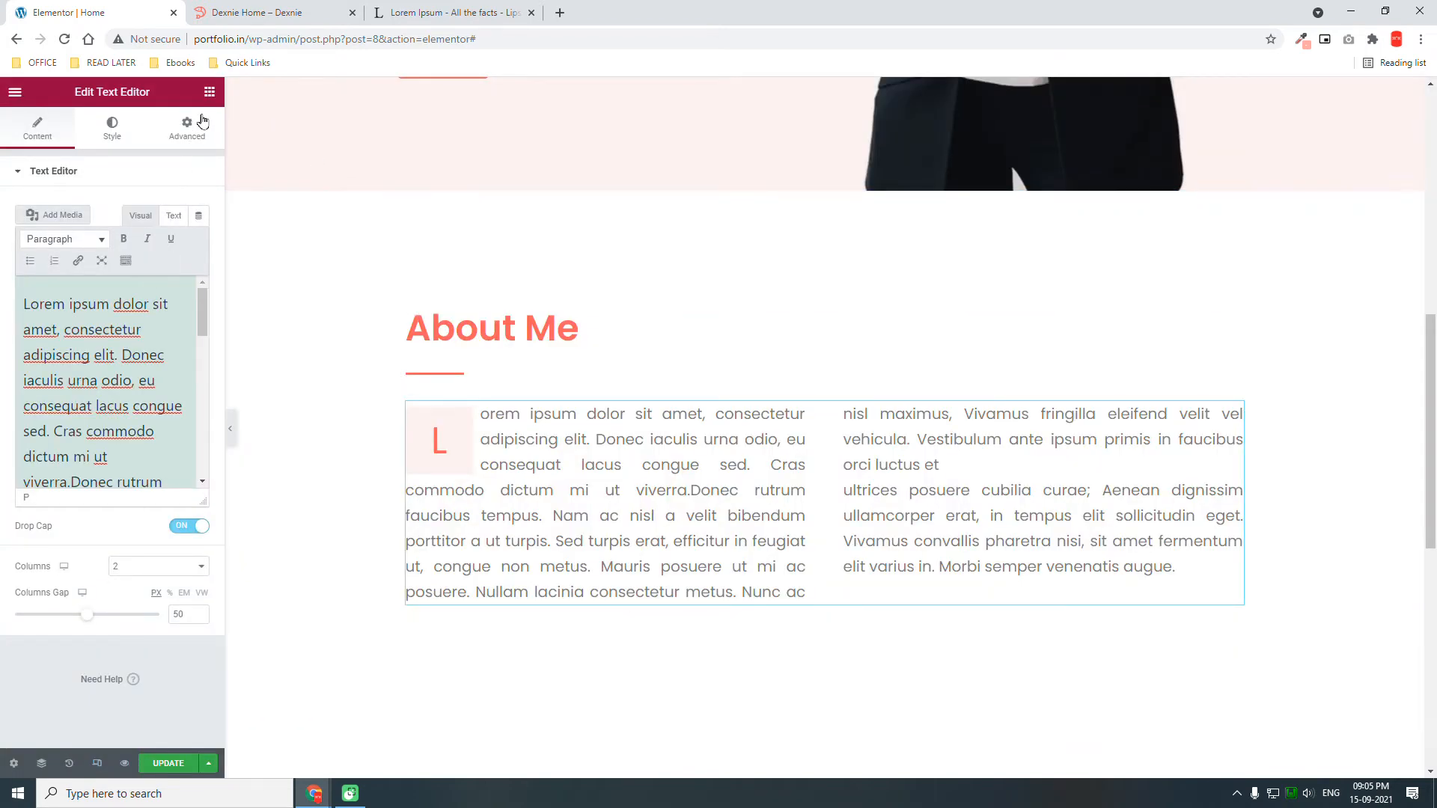
# Compare the two-column About Me layout with the About Me section of the Dexnie template page.
pyautogui.click(236, 432)
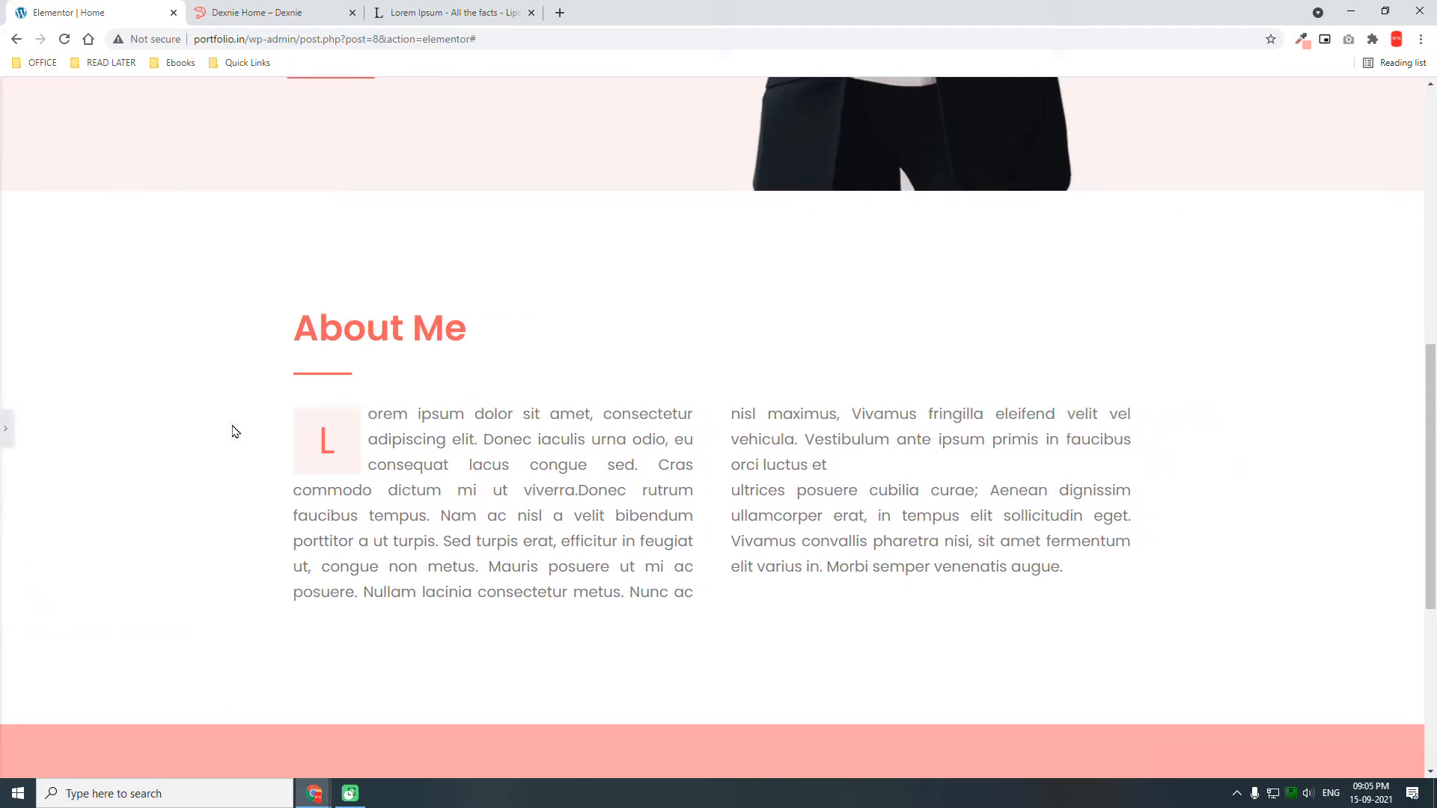
pyautogui.click(319, 9)
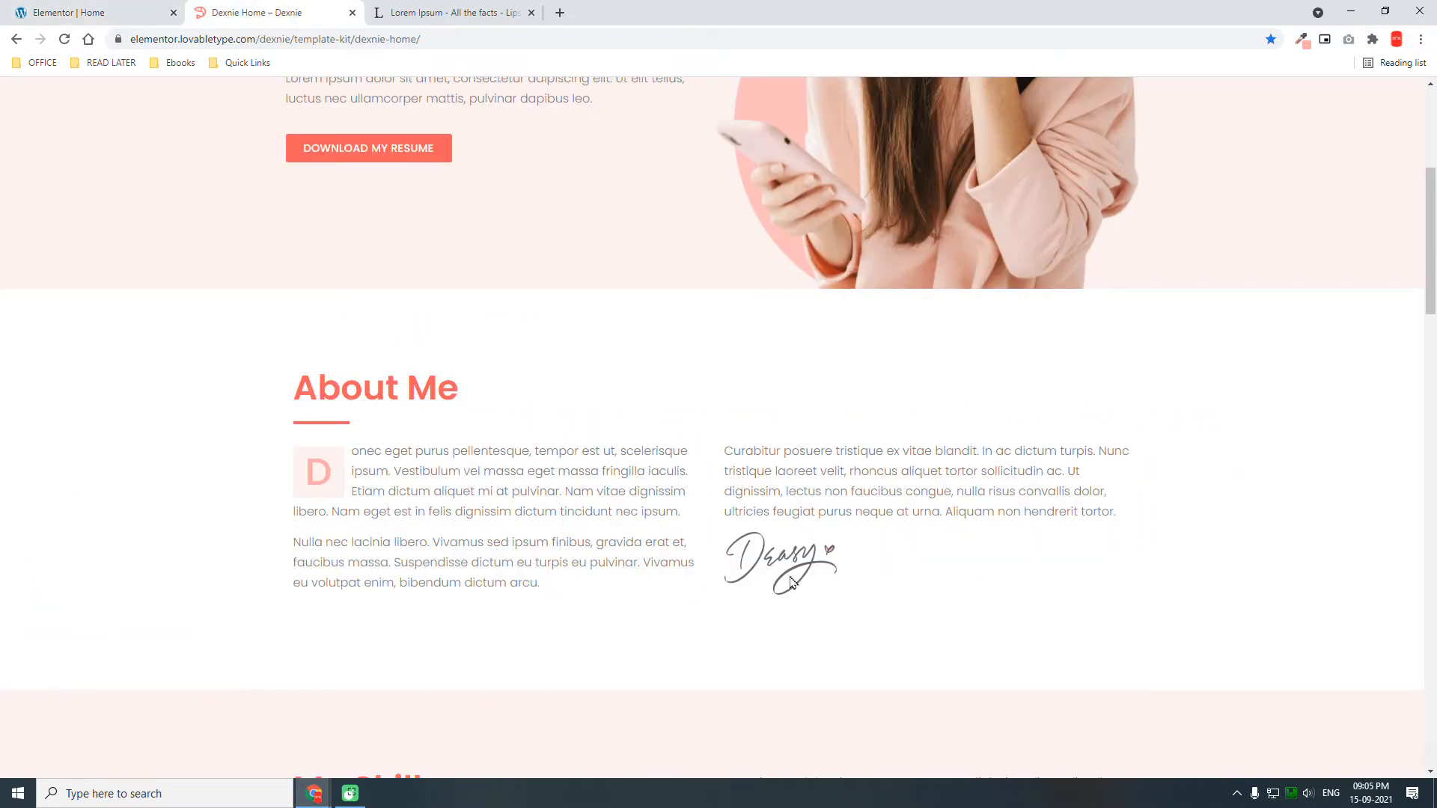
pyautogui.click(100, 8)
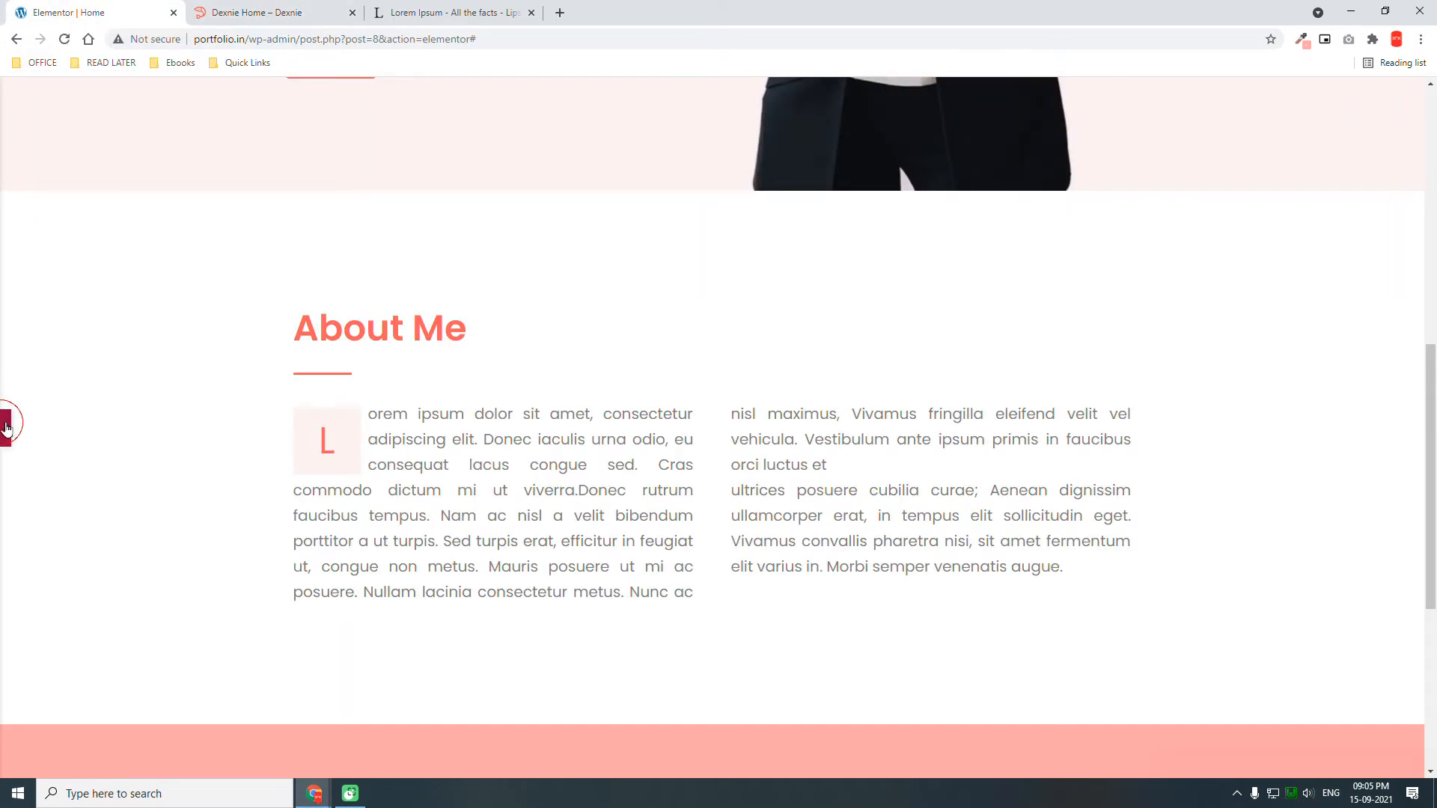
pyautogui.click(6, 428)
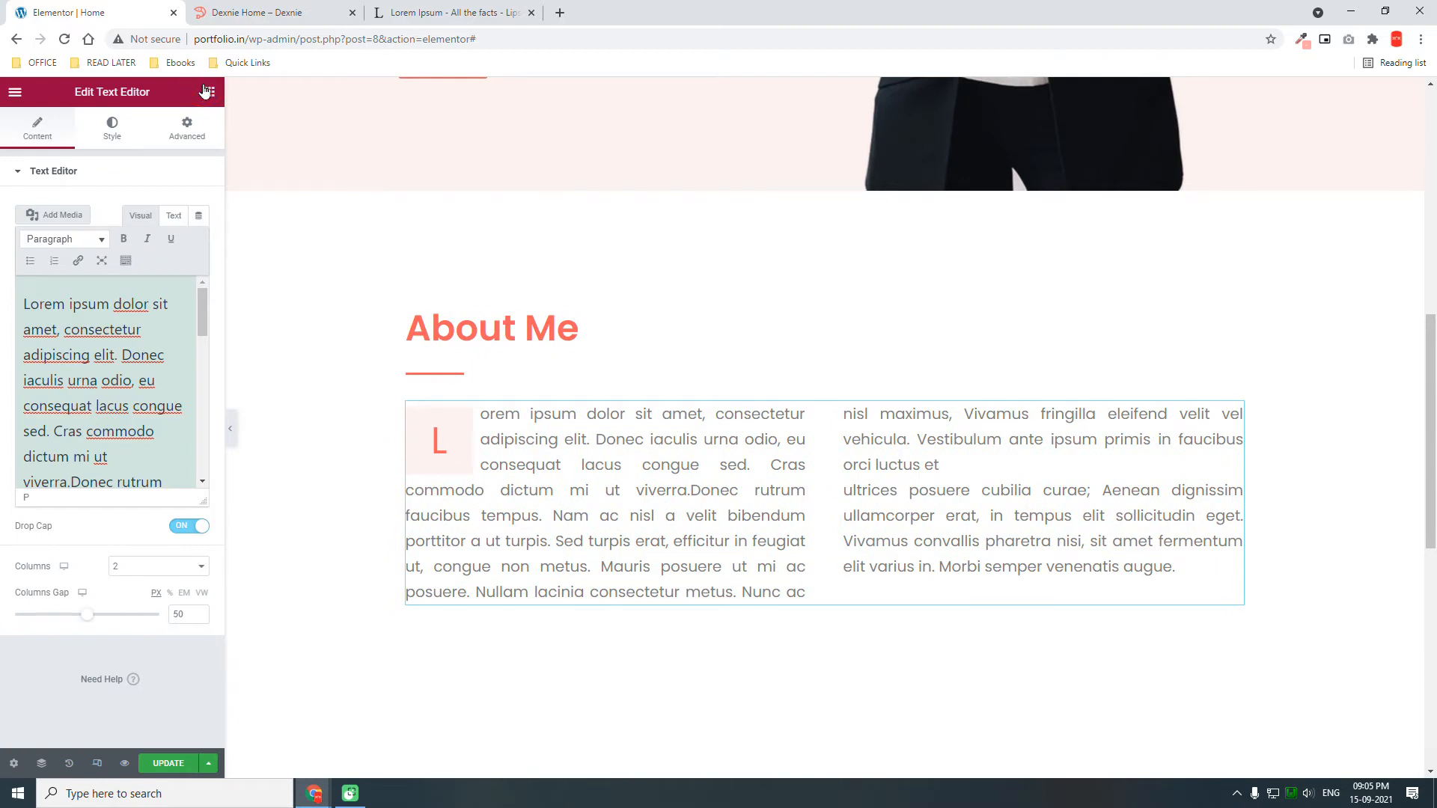
pyautogui.click(206, 91)
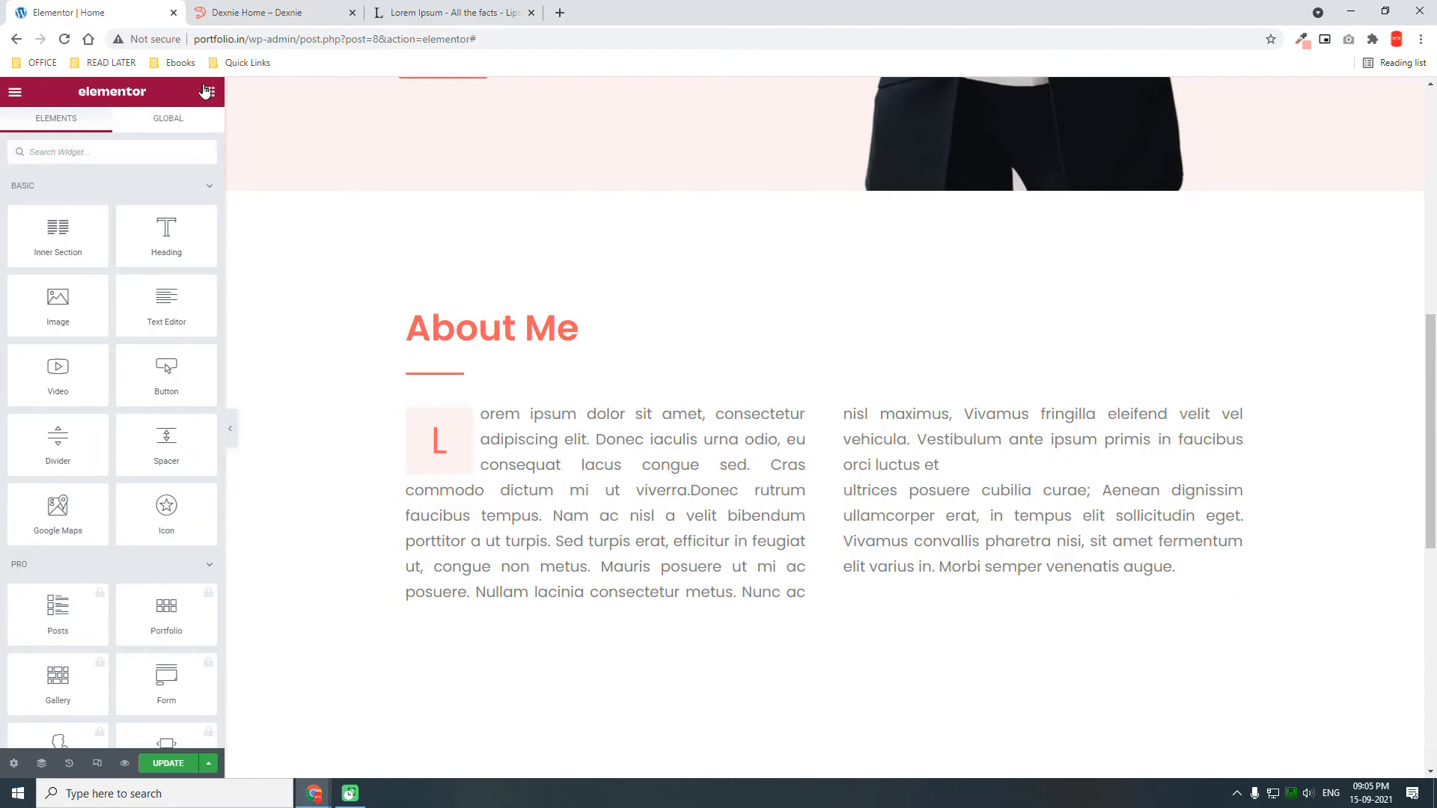
pyautogui.click(259, 12)
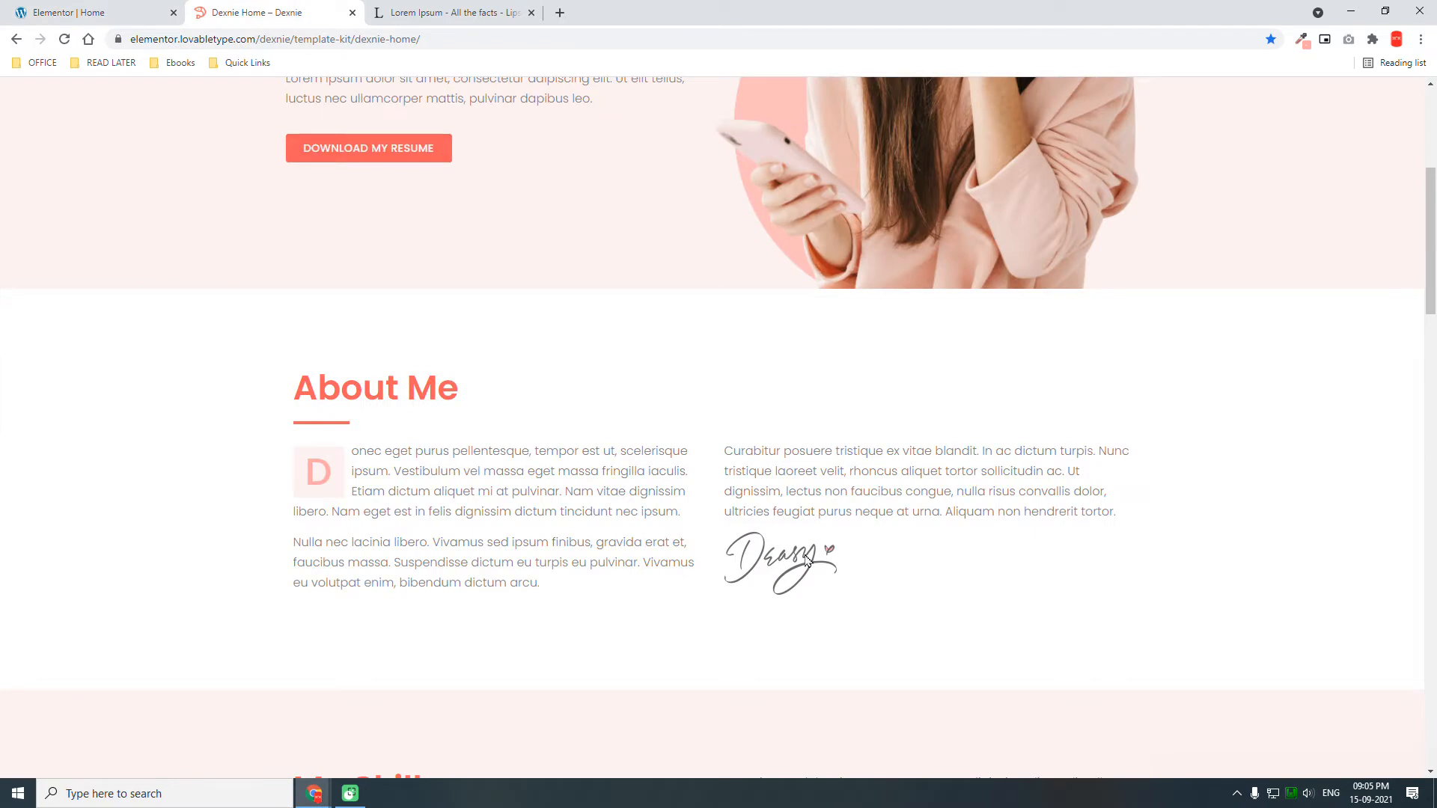
pyautogui.click(146, 10)
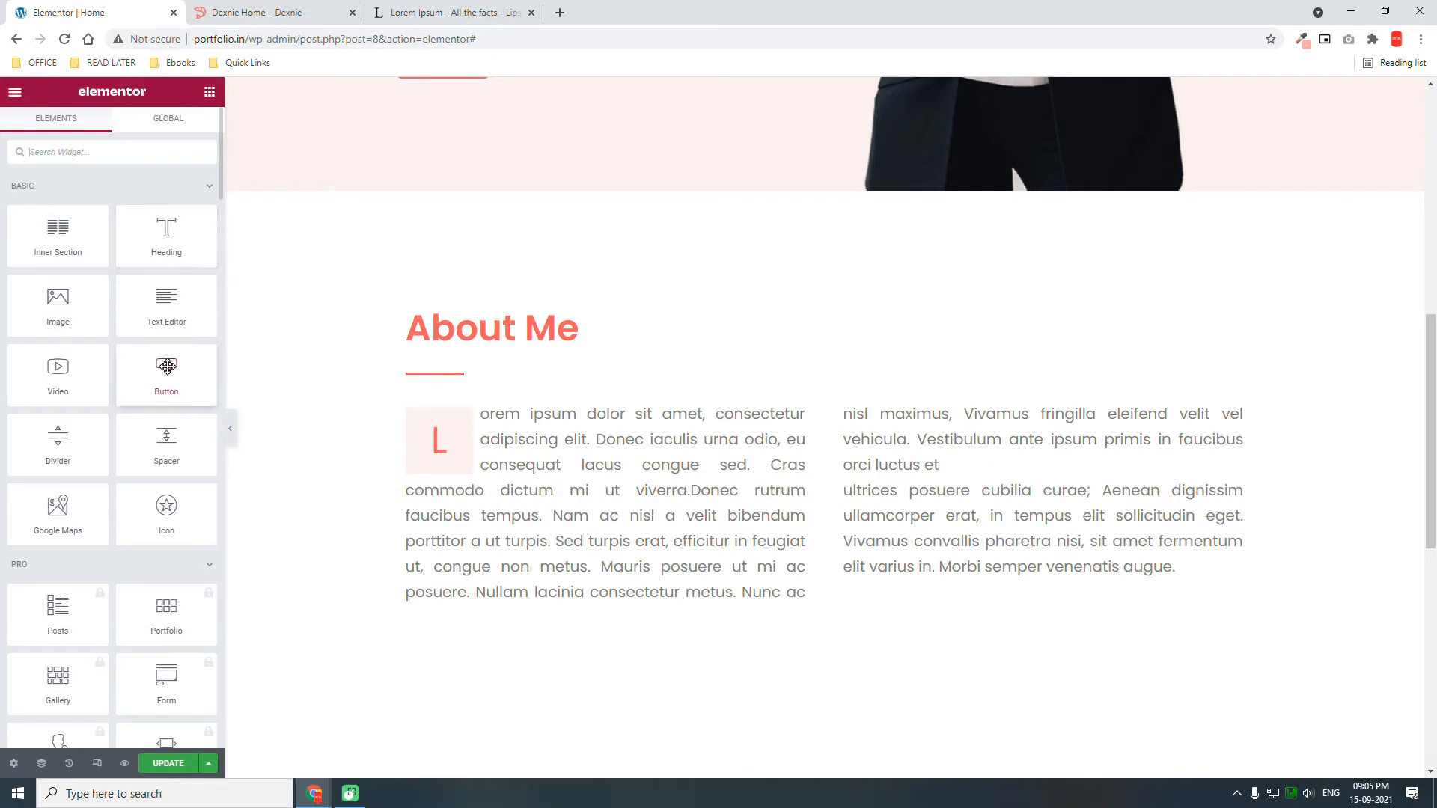
# Add a Button widget below the About Me text, try other alignments, and align it left.
pyautogui.moveTo(166, 366); pyautogui.dragTo(621, 588)
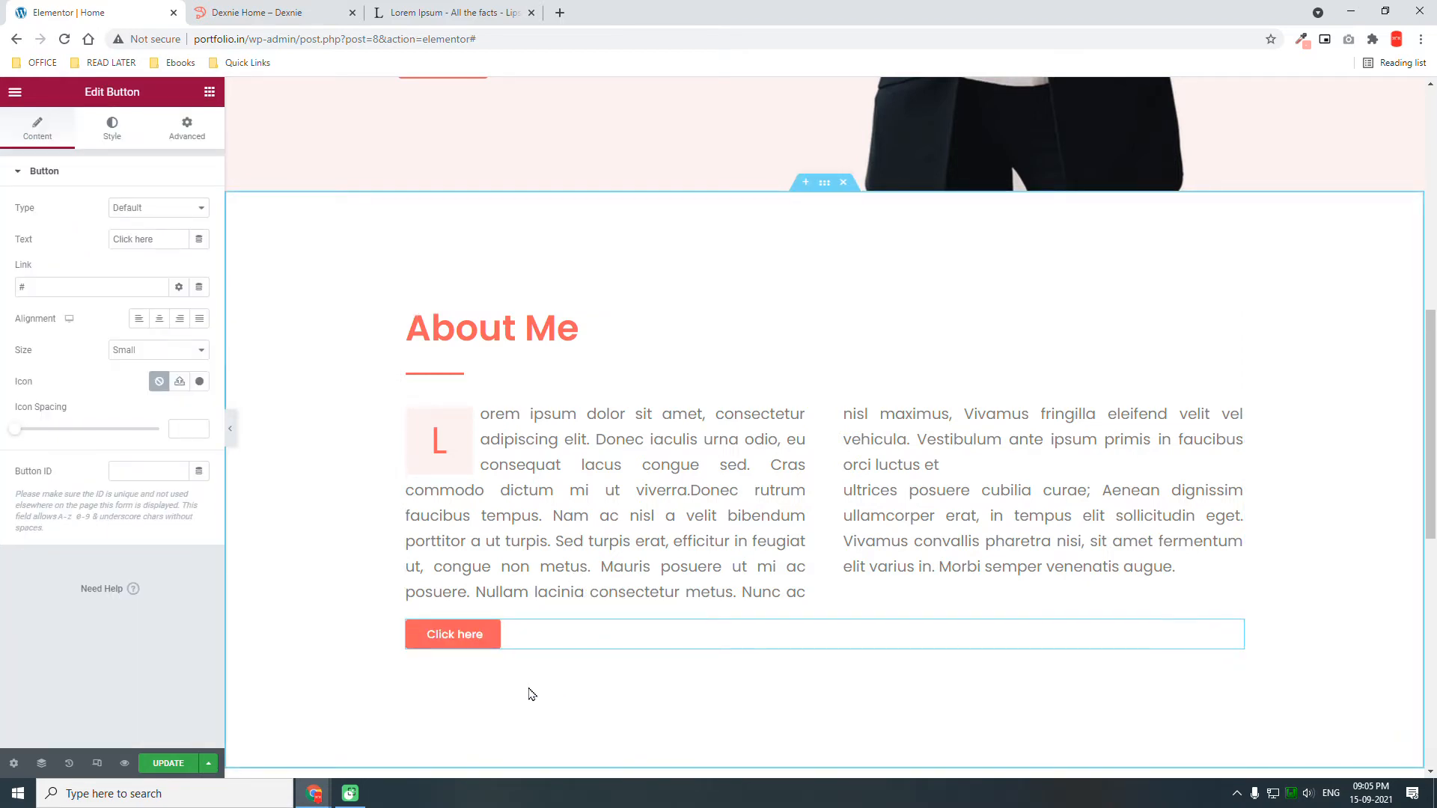
pyautogui.click(180, 319)
pyautogui.click(159, 322)
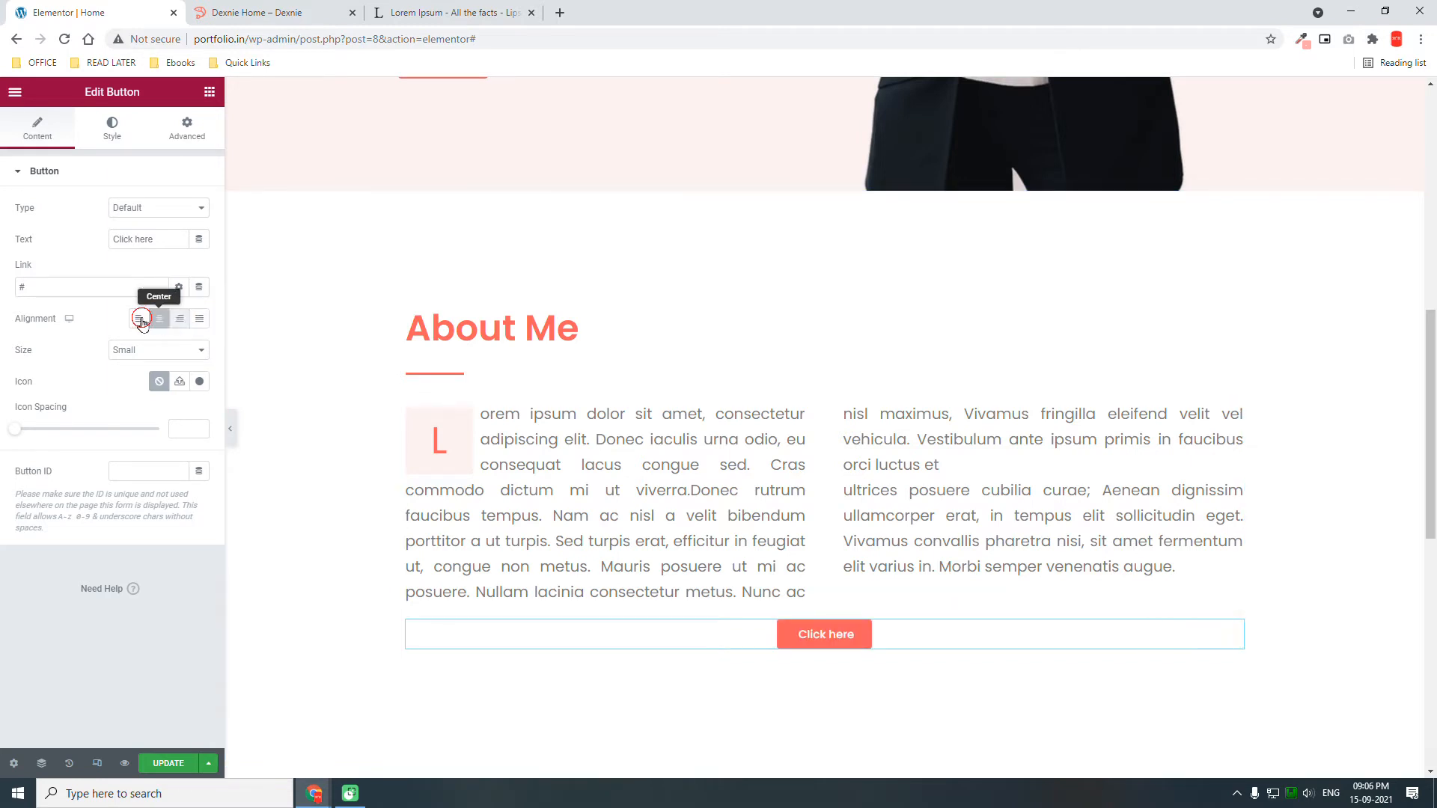
pyautogui.click(141, 322)
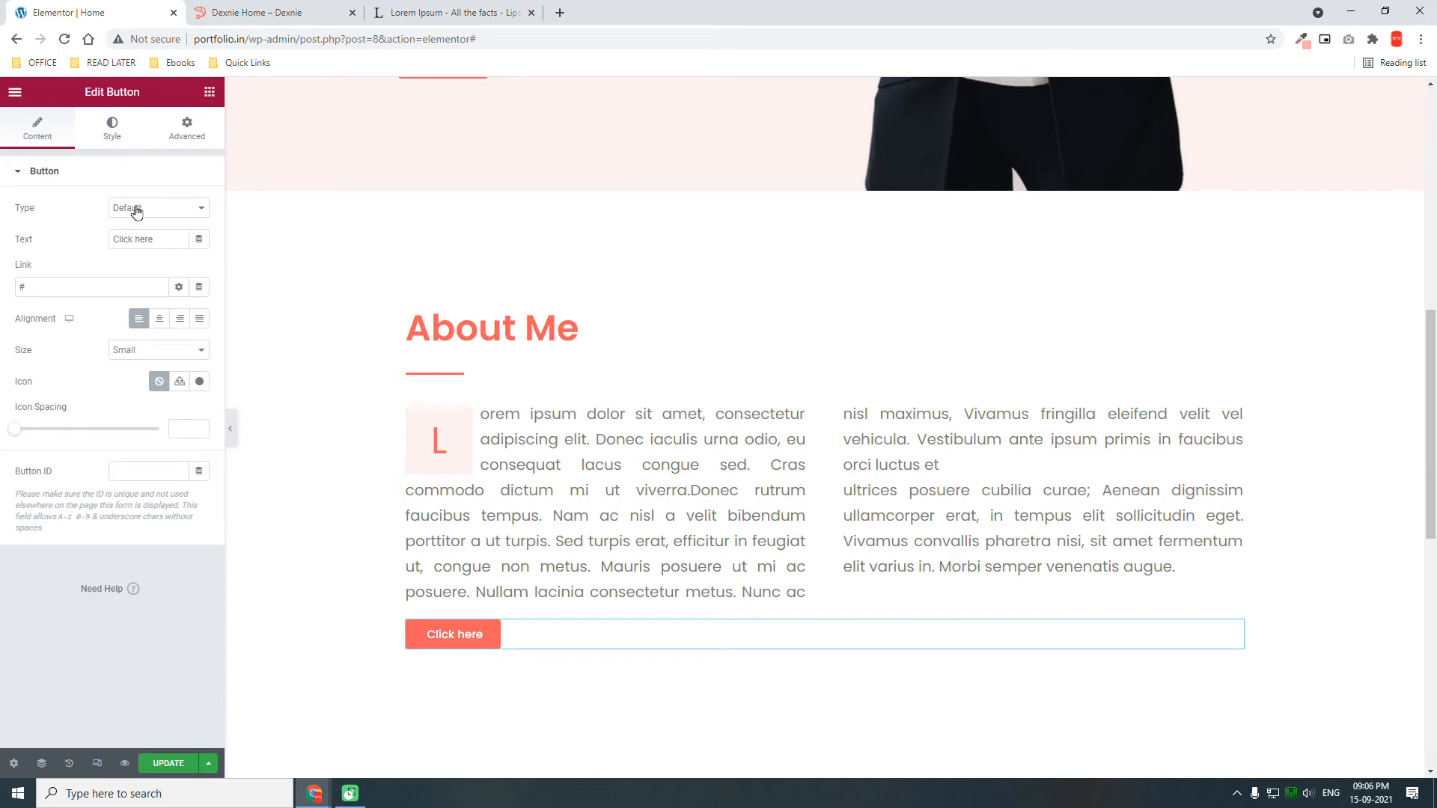
# Insert an inner section with a Wide columns gap above the About Me text and move the text widget into its first column.
pyautogui.moveTo(75, 224); pyautogui.dragTo(547, 380)
pyautogui.click(149, 289)
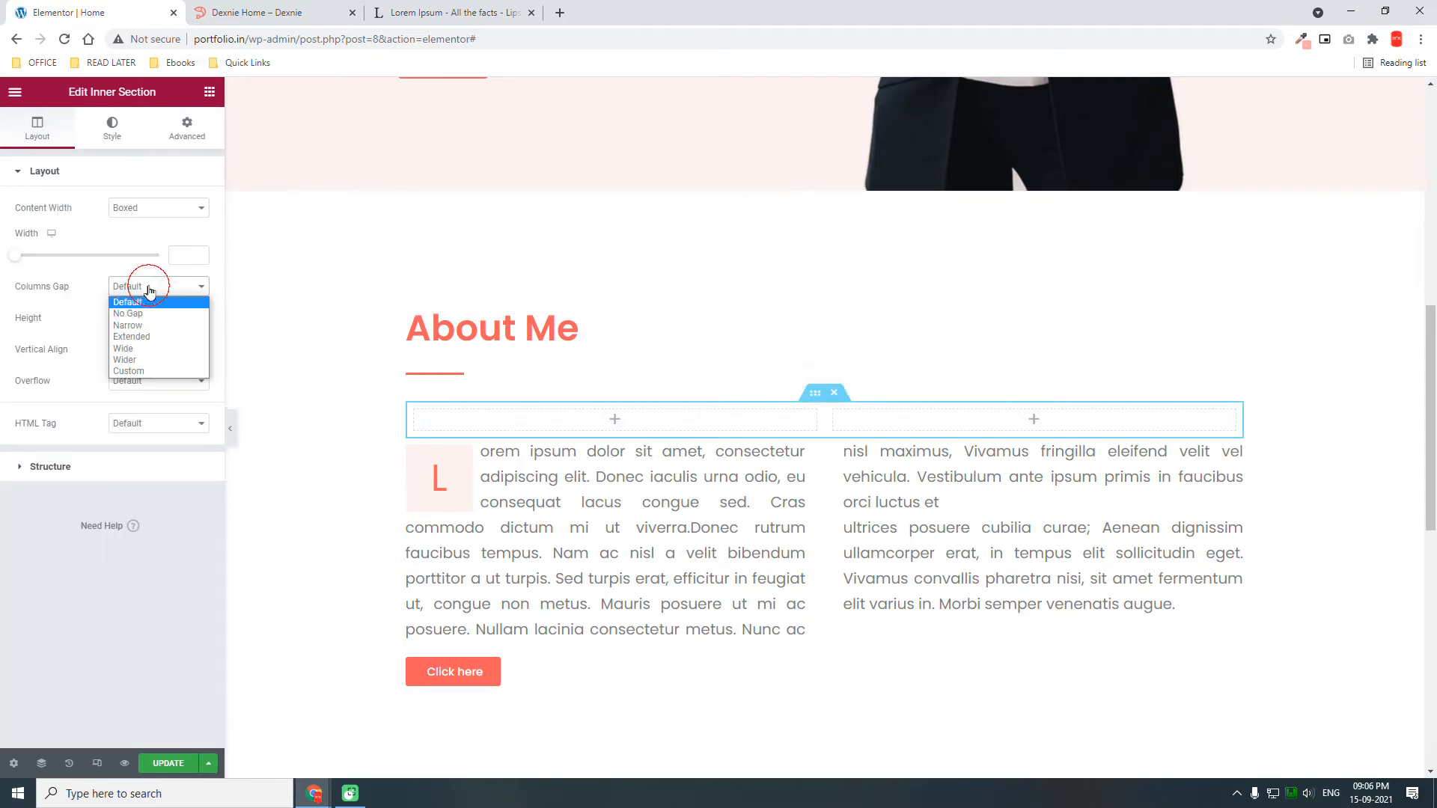
pyautogui.click(150, 349)
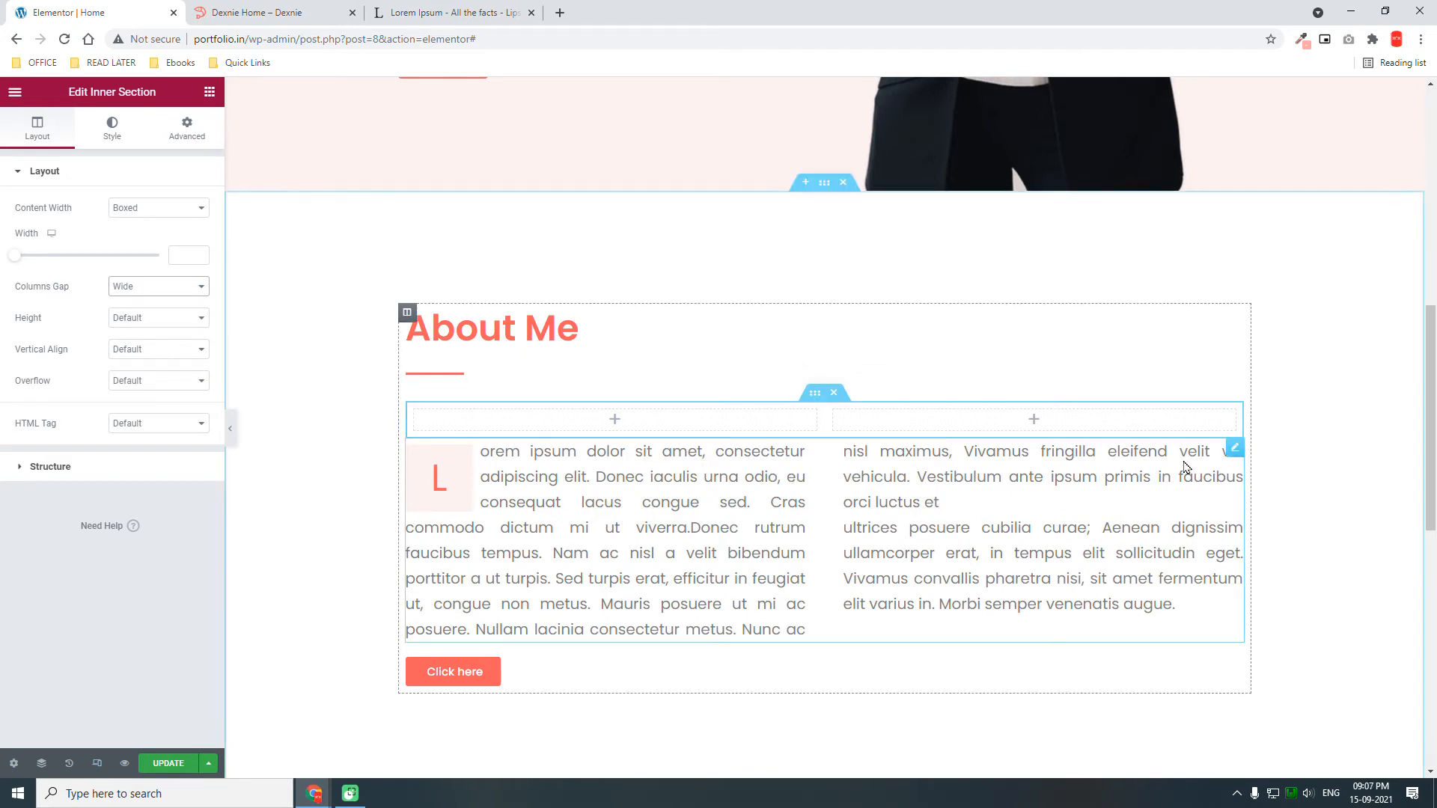
pyautogui.moveTo(1239, 449); pyautogui.dragTo(620, 417)
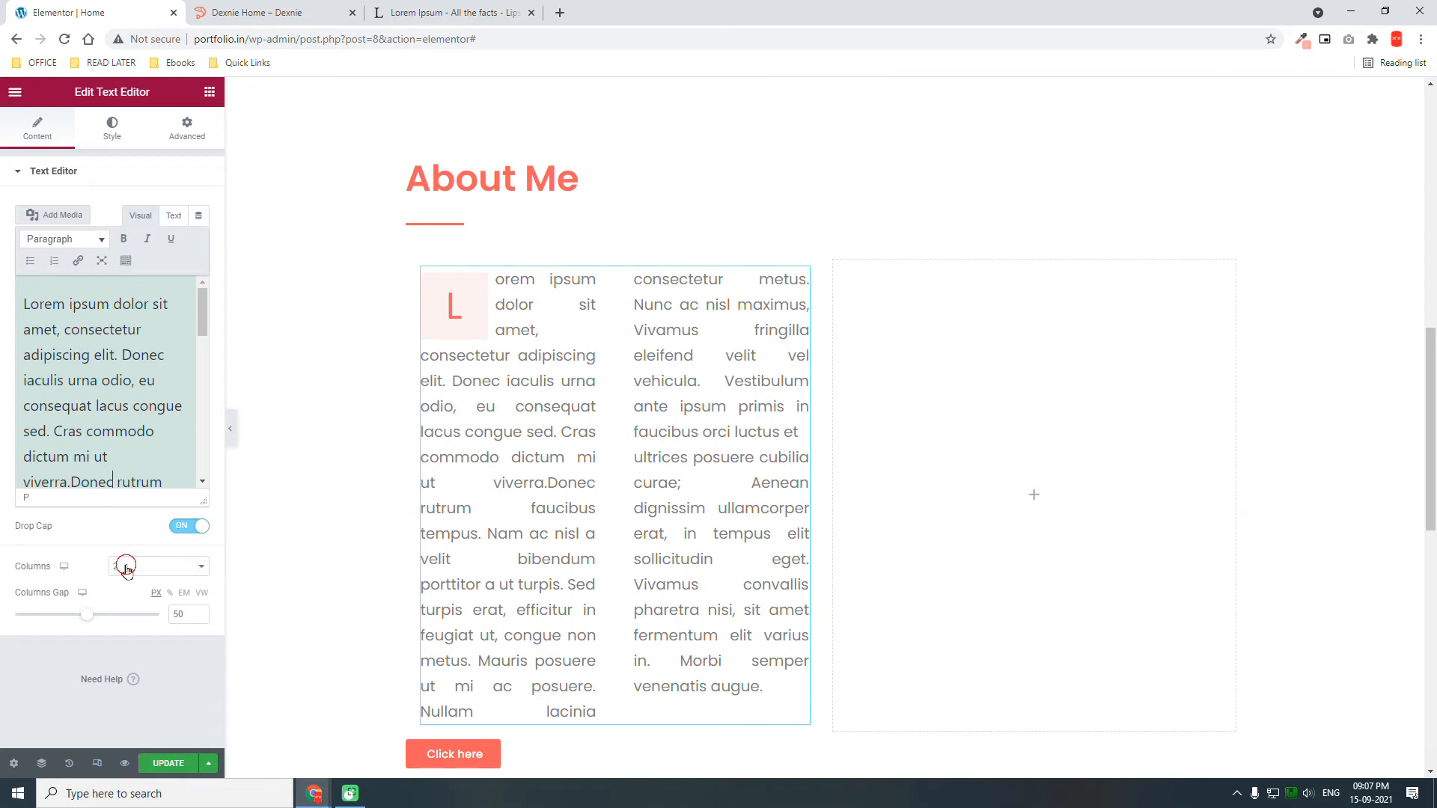
# Set the About Me text widget to one column and paste a copy of it into the empty second column.
pyautogui.click(124, 567)
pyautogui.click(128, 588)
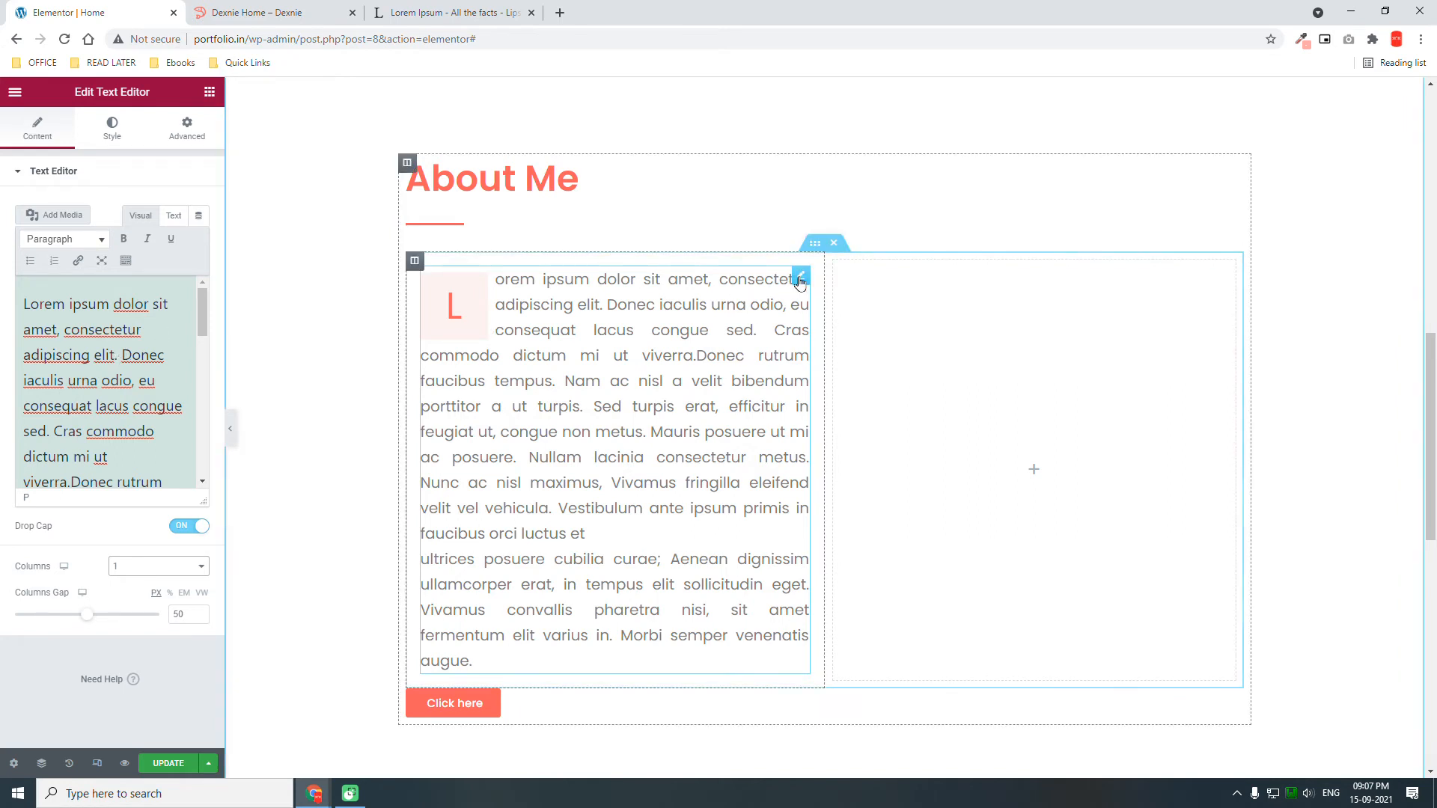
pyautogui.rightClick(798, 279)
pyautogui.click(831, 341)
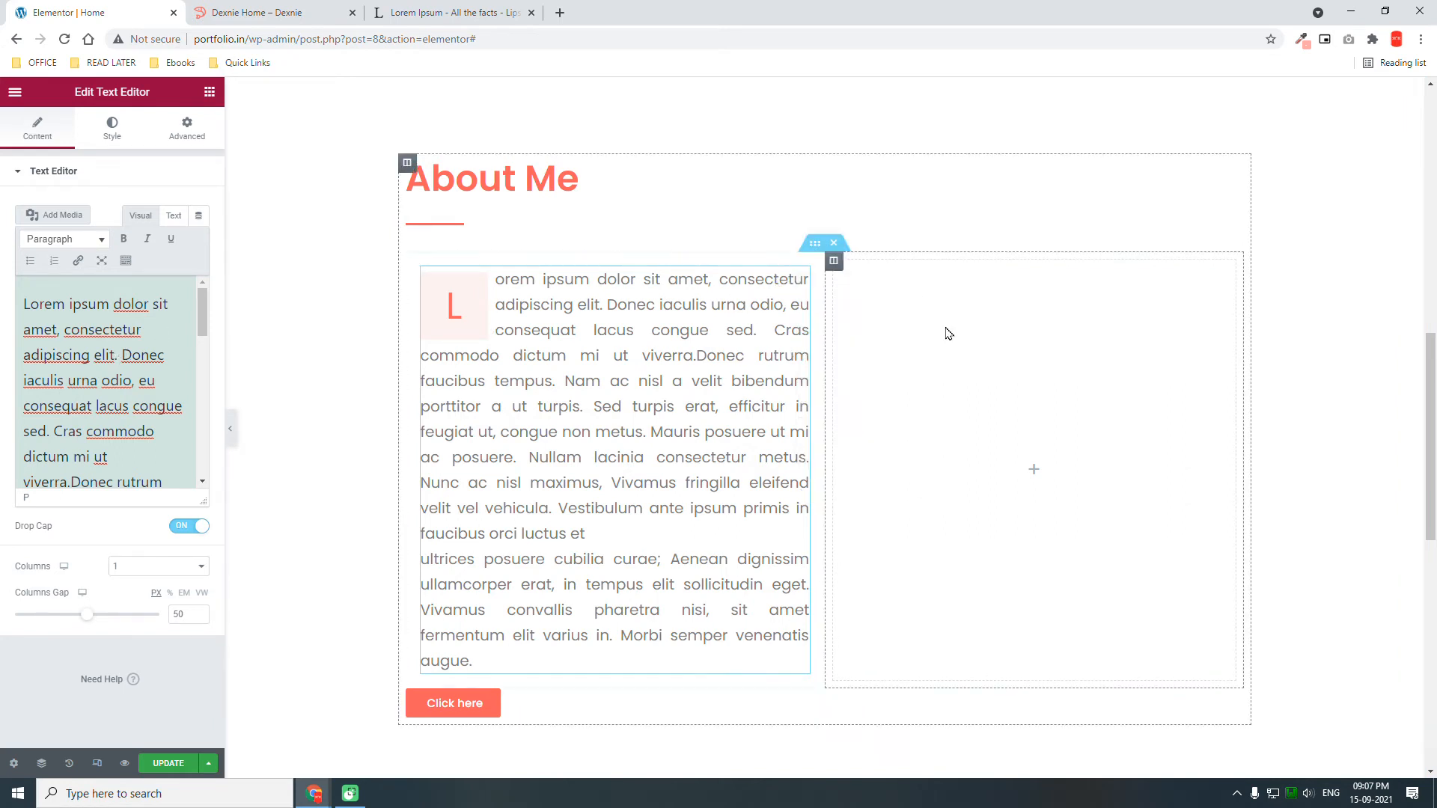
pyautogui.rightClick(947, 330)
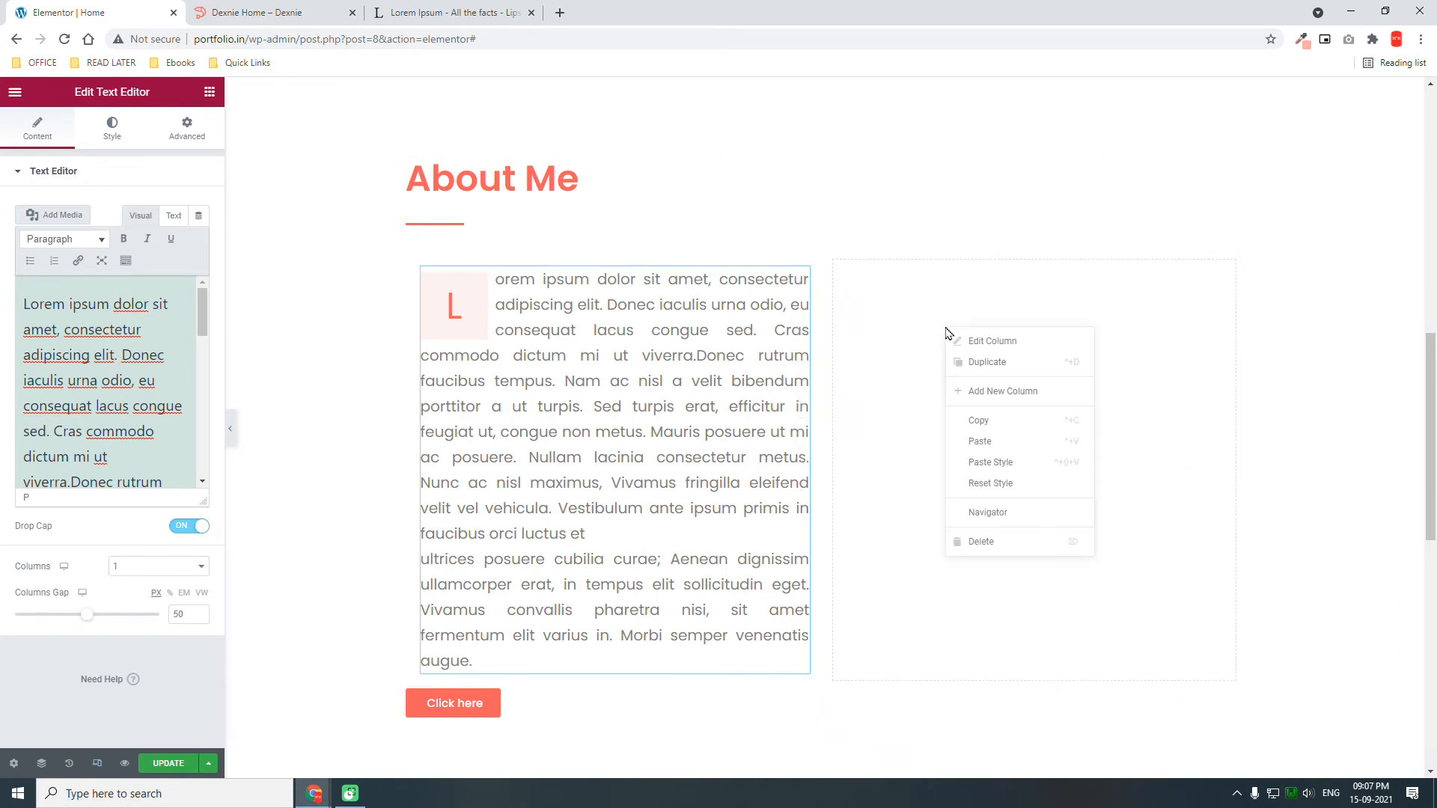
pyautogui.click(987, 442)
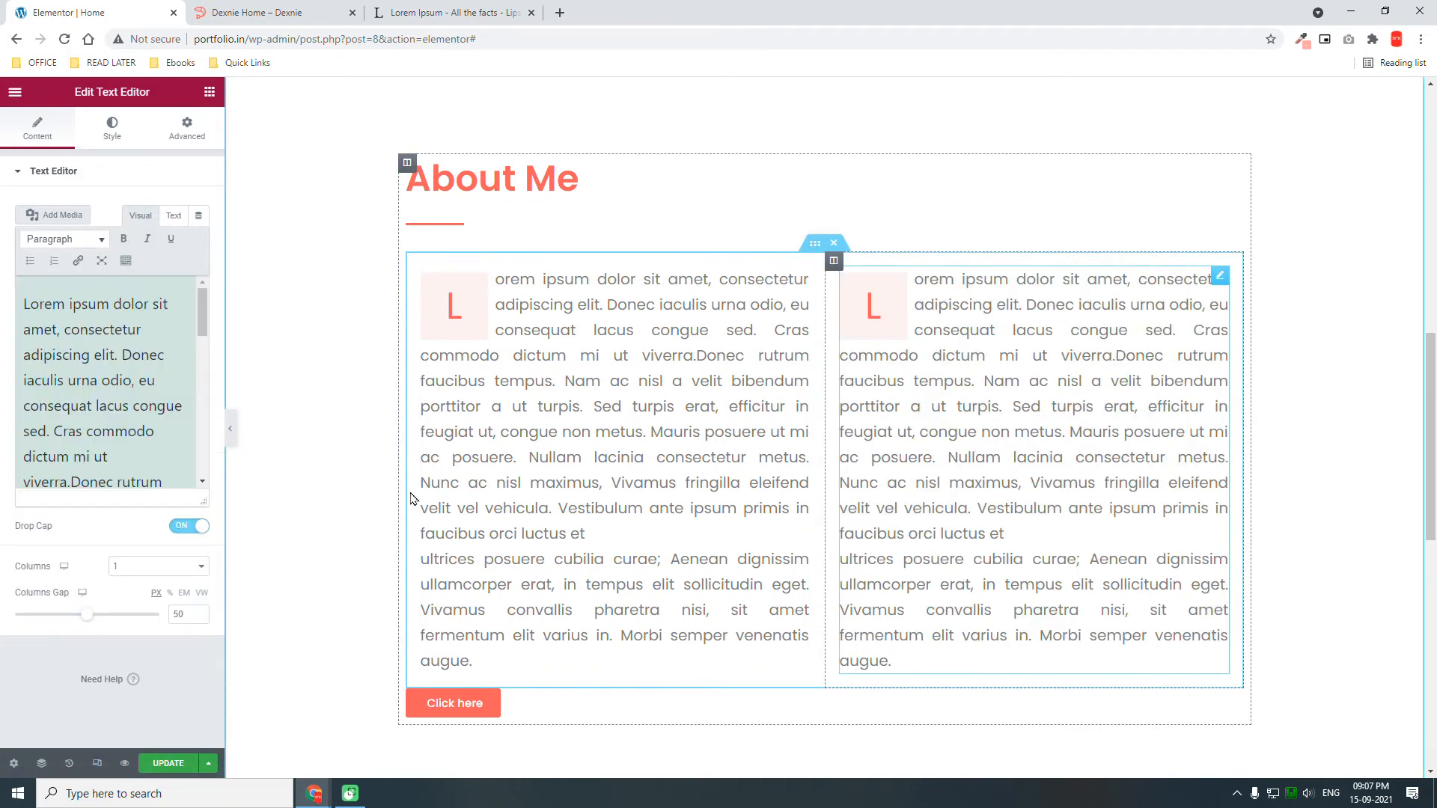
# Turn off the drop cap on the copied text and delete everything before "ultrices posuere cubilia", including the blank line.
pyautogui.click(184, 527)
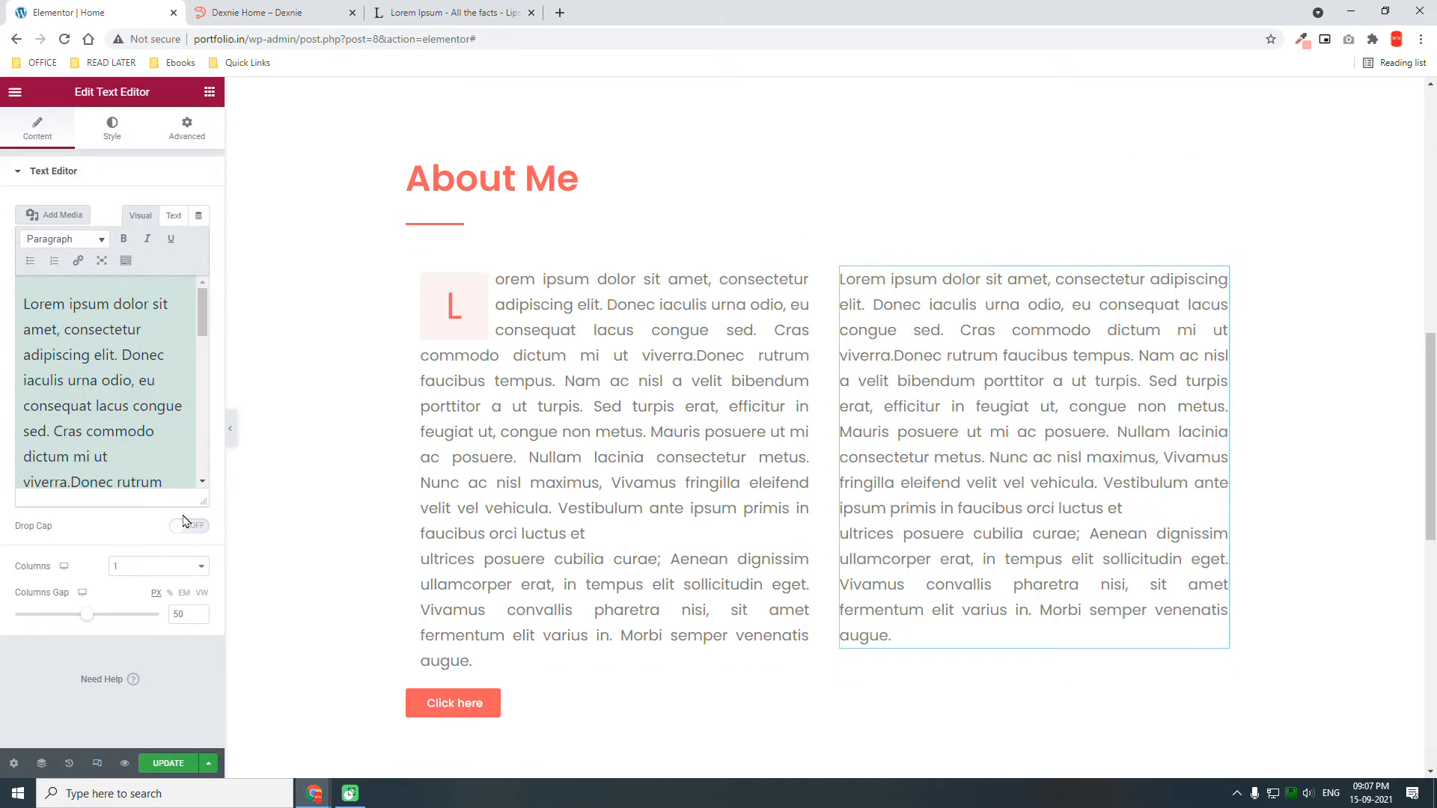
pyautogui.click(131, 456)
pyautogui.hotkey('ctrl', 'shift', 'Home')
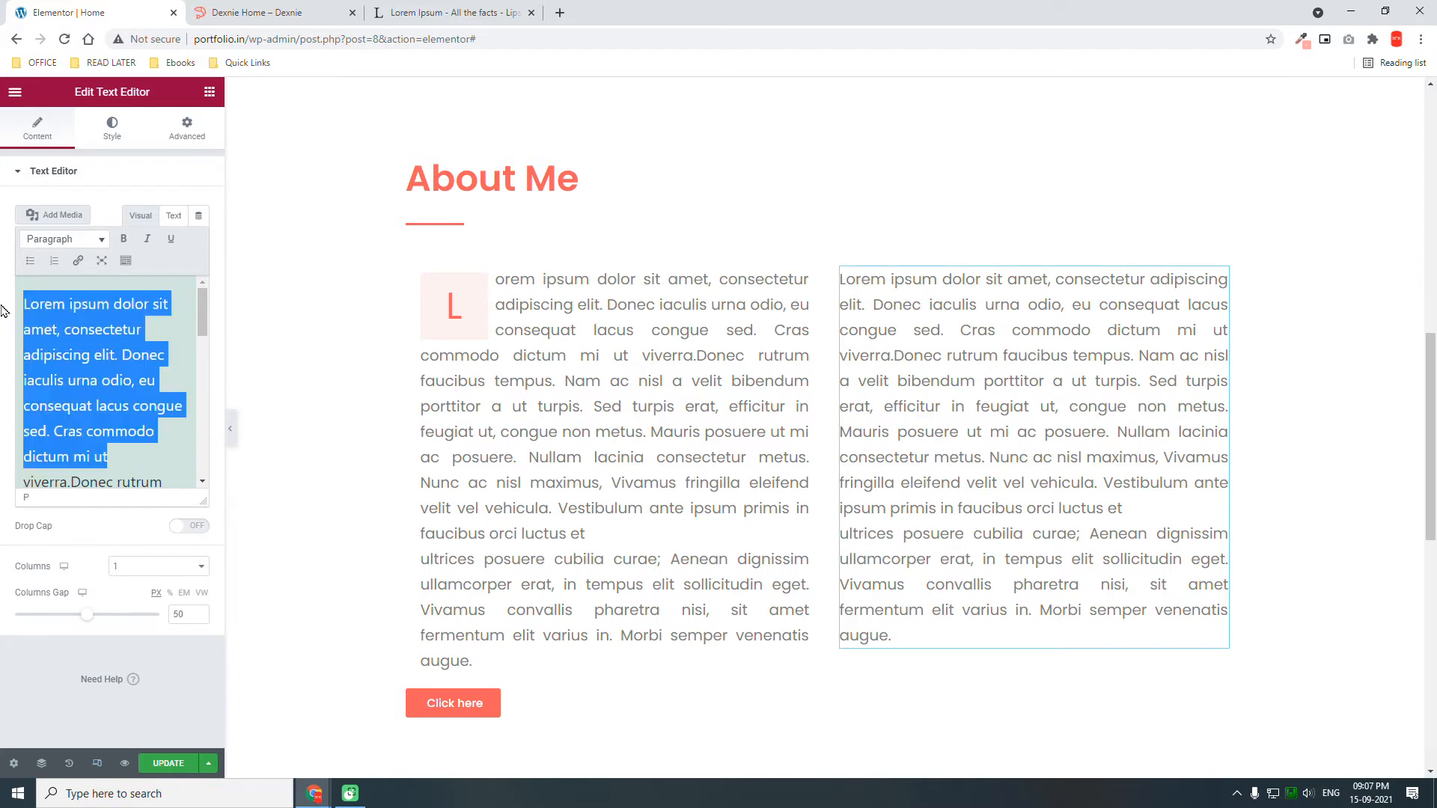
pyautogui.press('BackSpace')
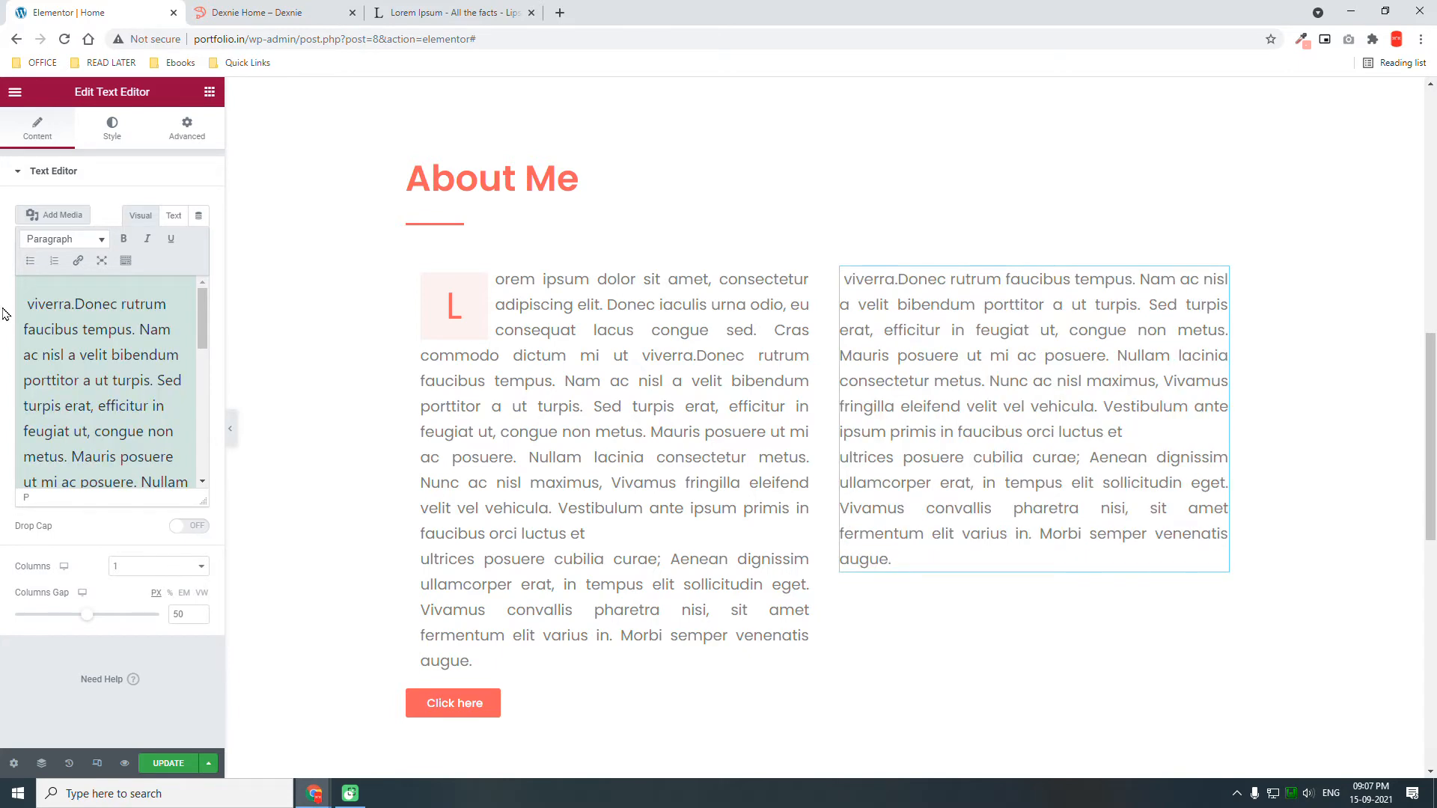
pyautogui.click(102, 260)
pyautogui.moveTo(828, 160); pyautogui.dragTo(7, 114)
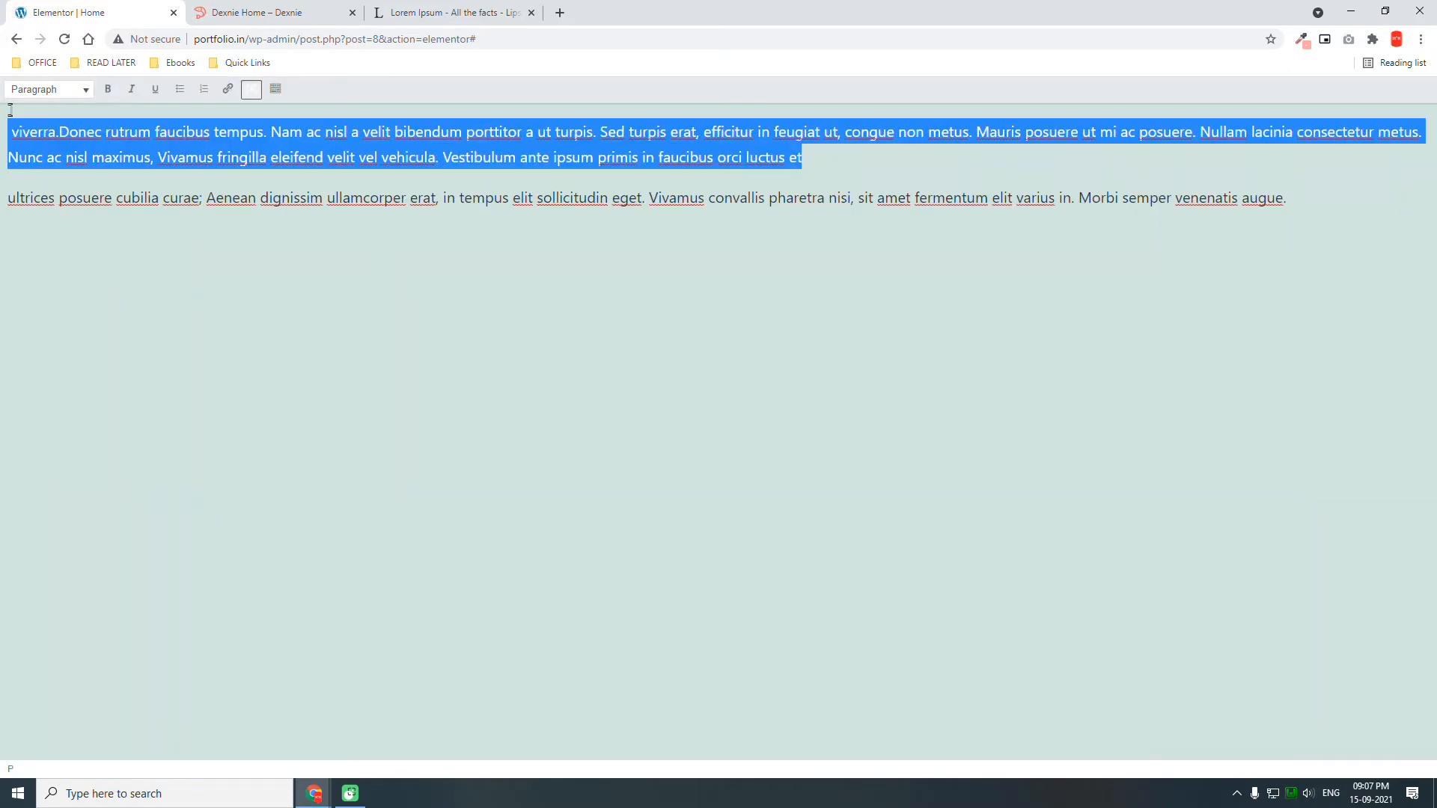
pyautogui.press('BackSpace')
pyautogui.click(9, 168)
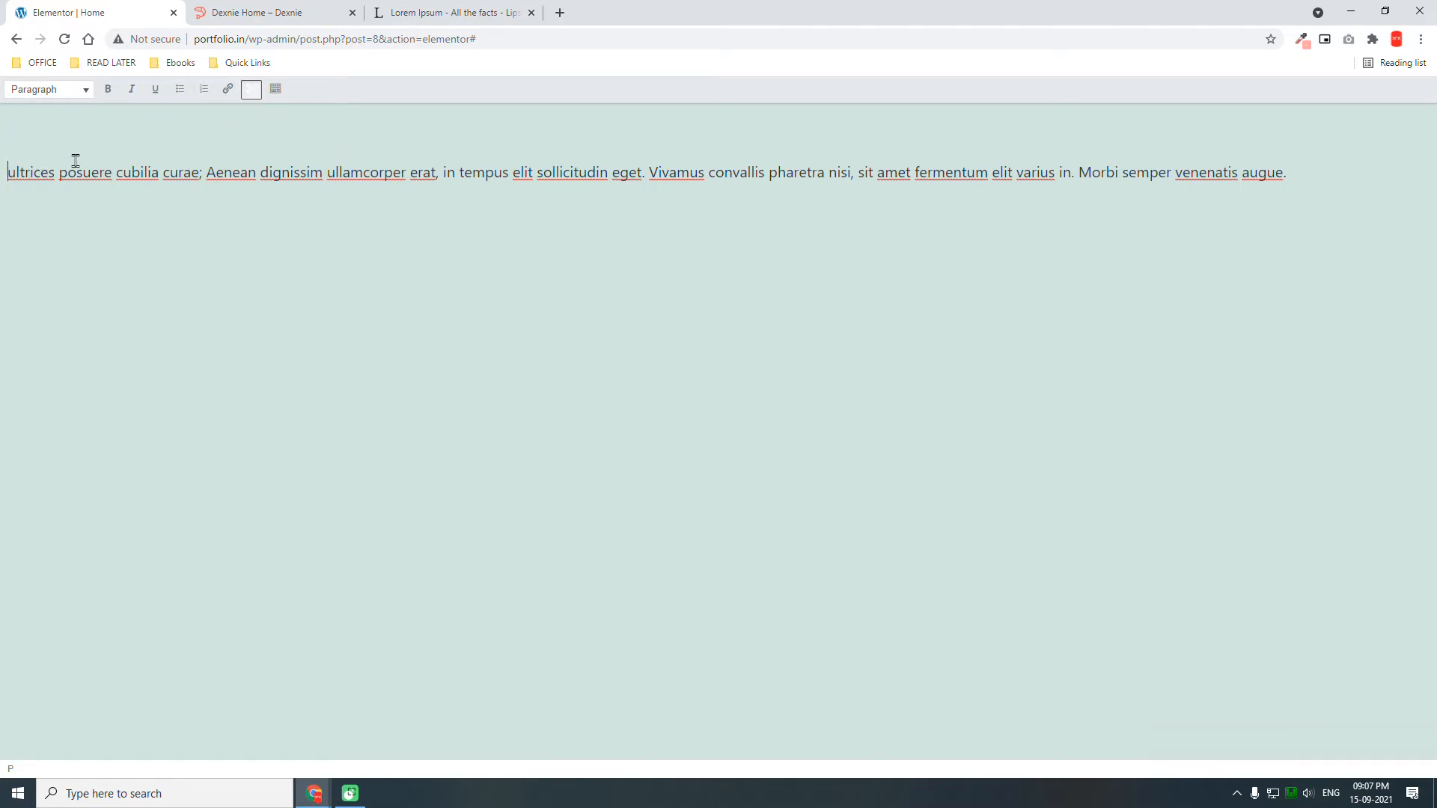
pyautogui.press('BackSpace')
pyautogui.click(253, 91)
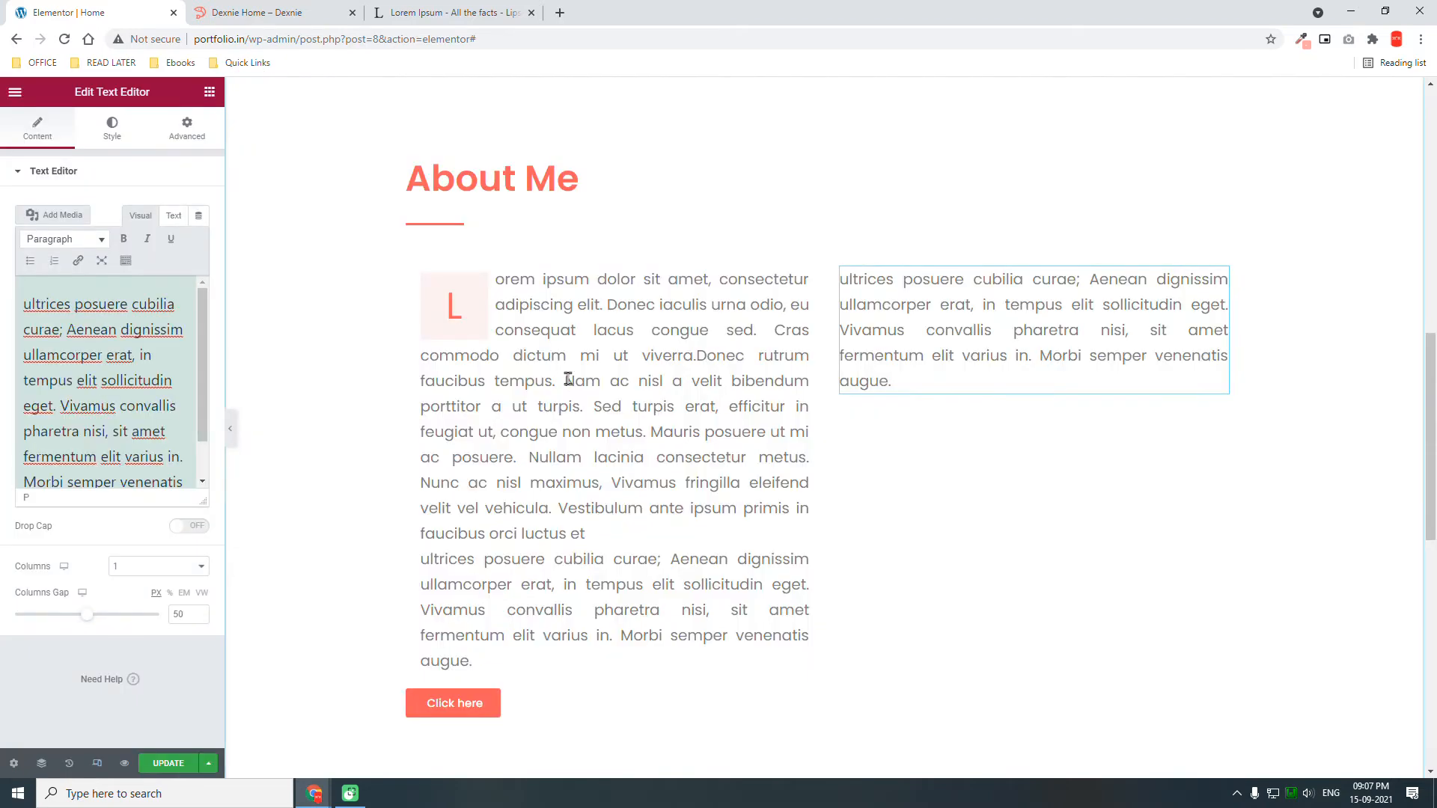
# In the first column's text, delete everything from "Vestibulum ante ipsum" to the end.
pyautogui.click(641, 395)
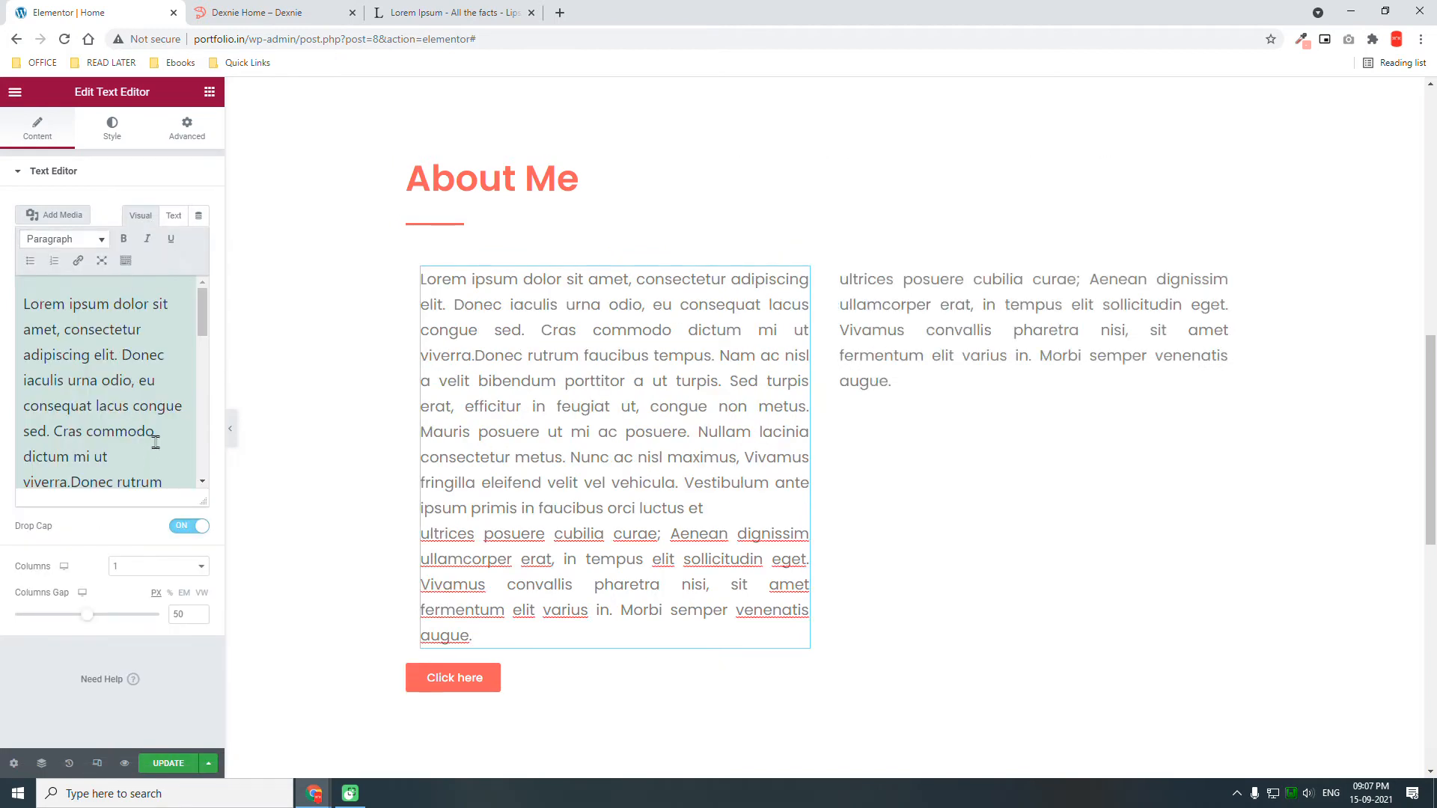
pyautogui.click(95, 262)
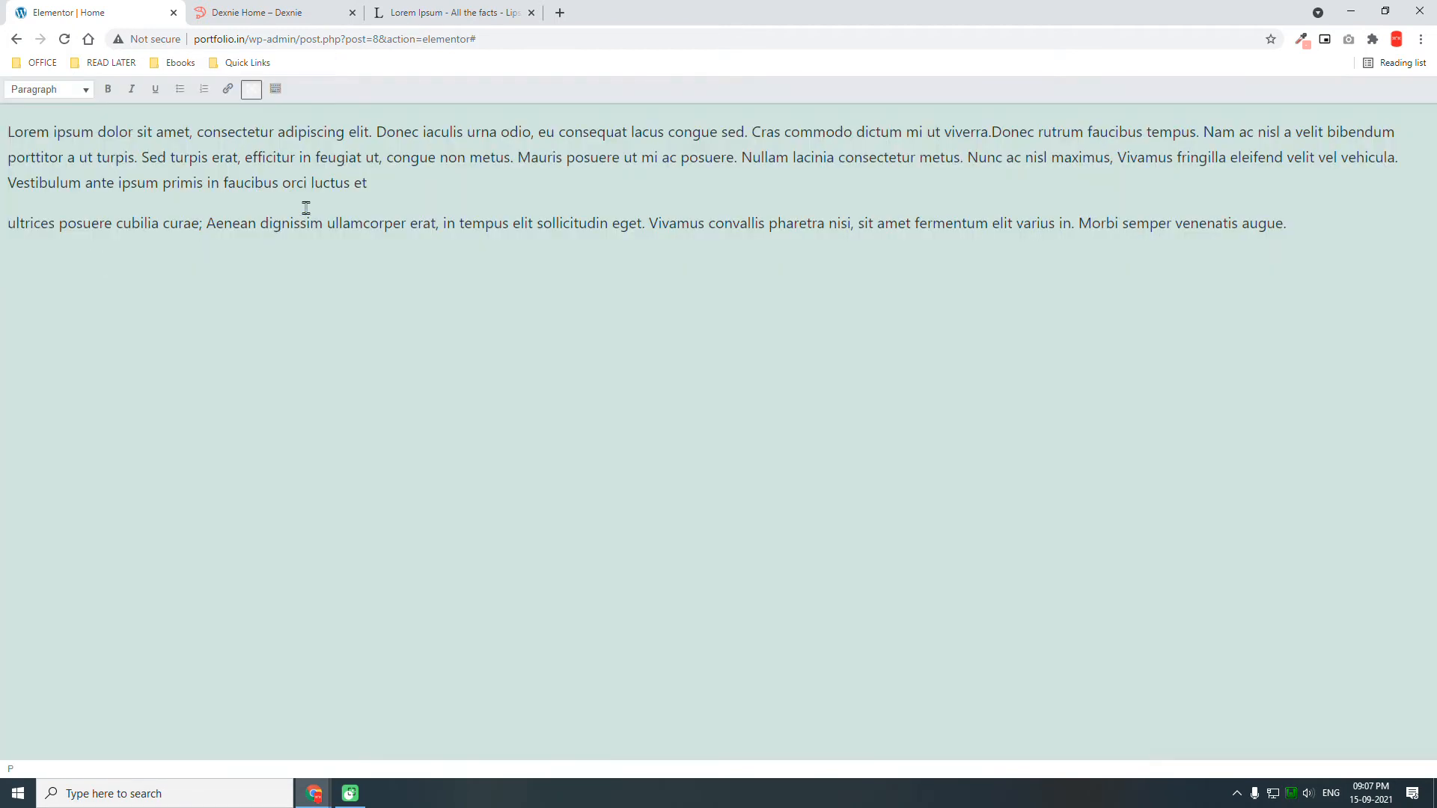
pyautogui.moveTo(12, 181); pyautogui.dragTo(1402, 252)
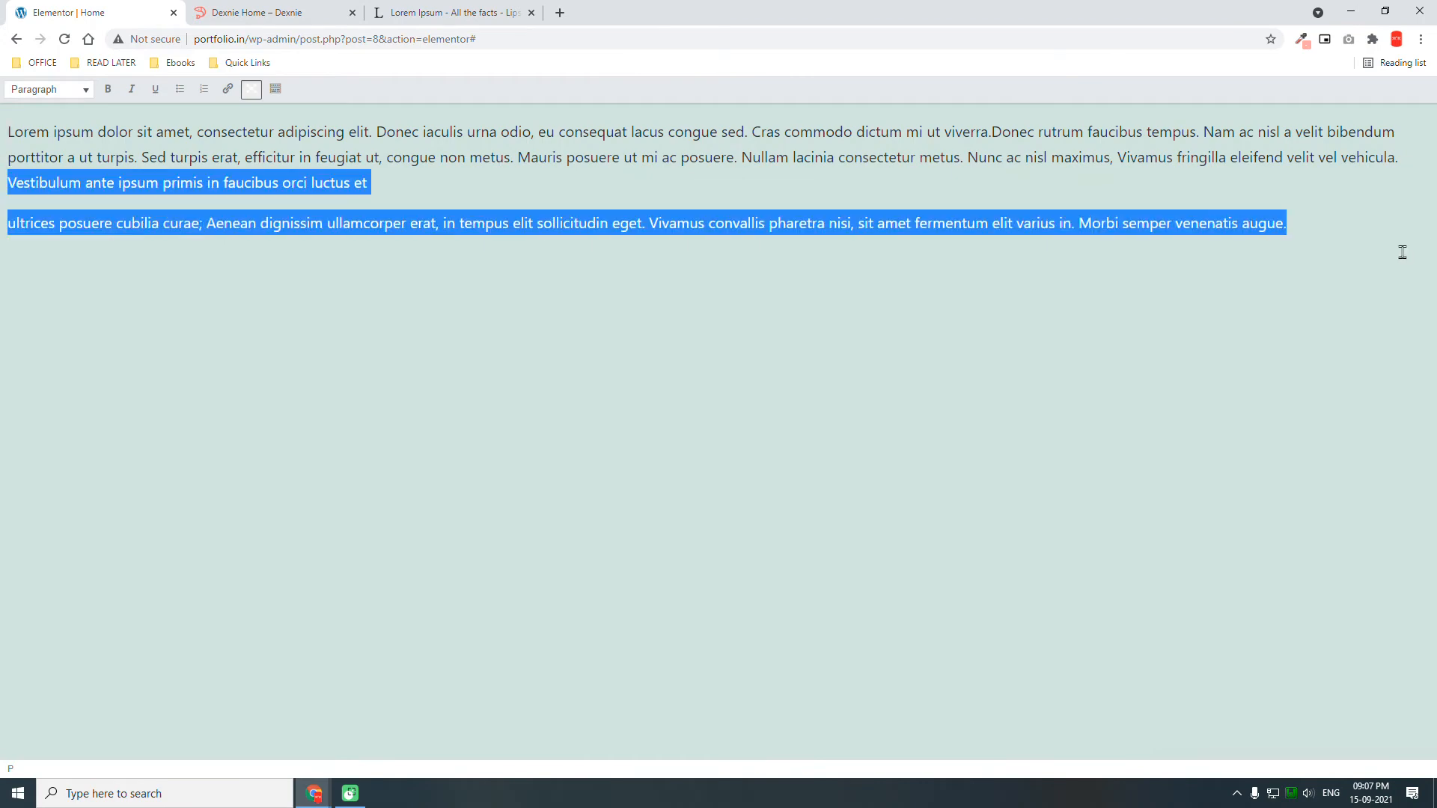
pyautogui.press('BackSpace')
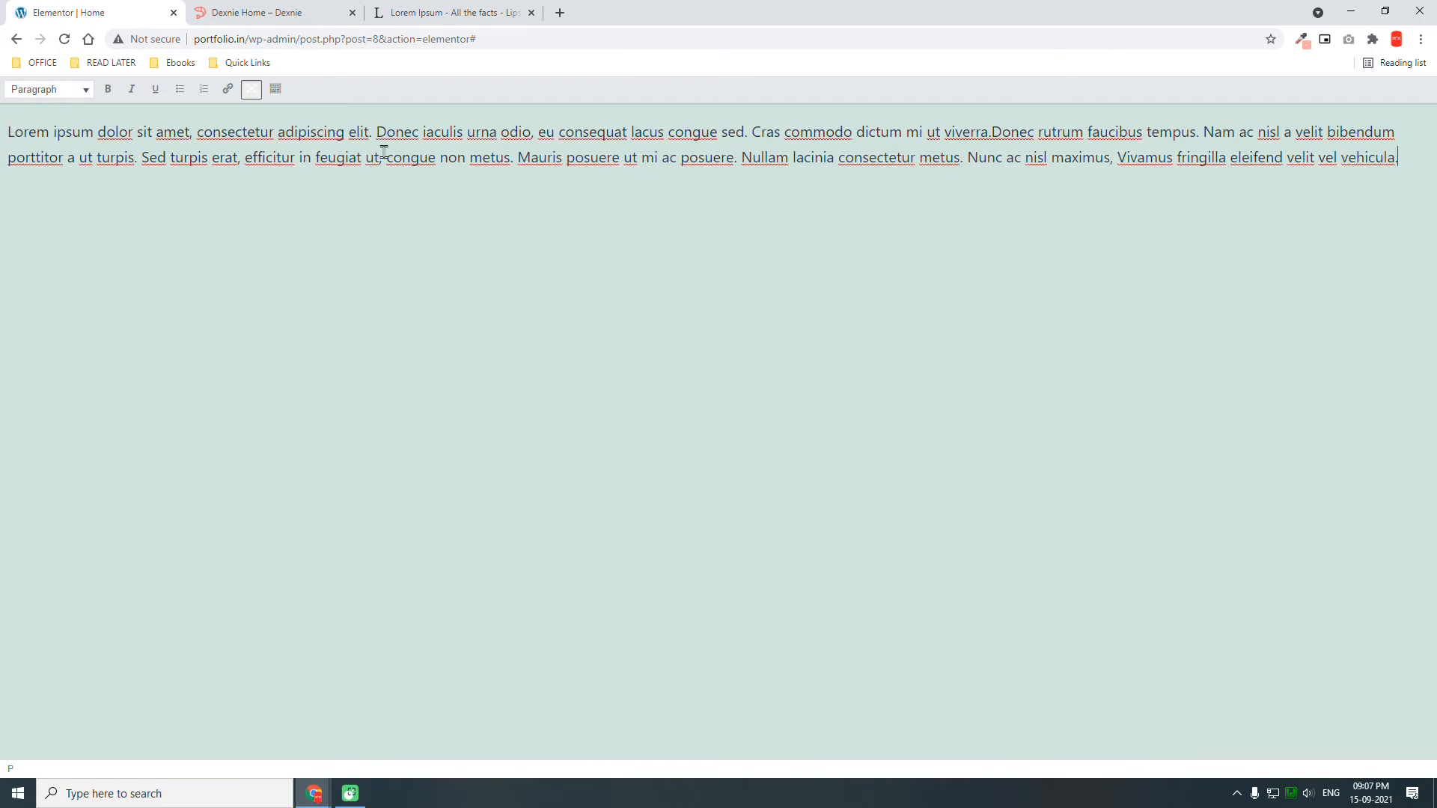
pyautogui.click(253, 89)
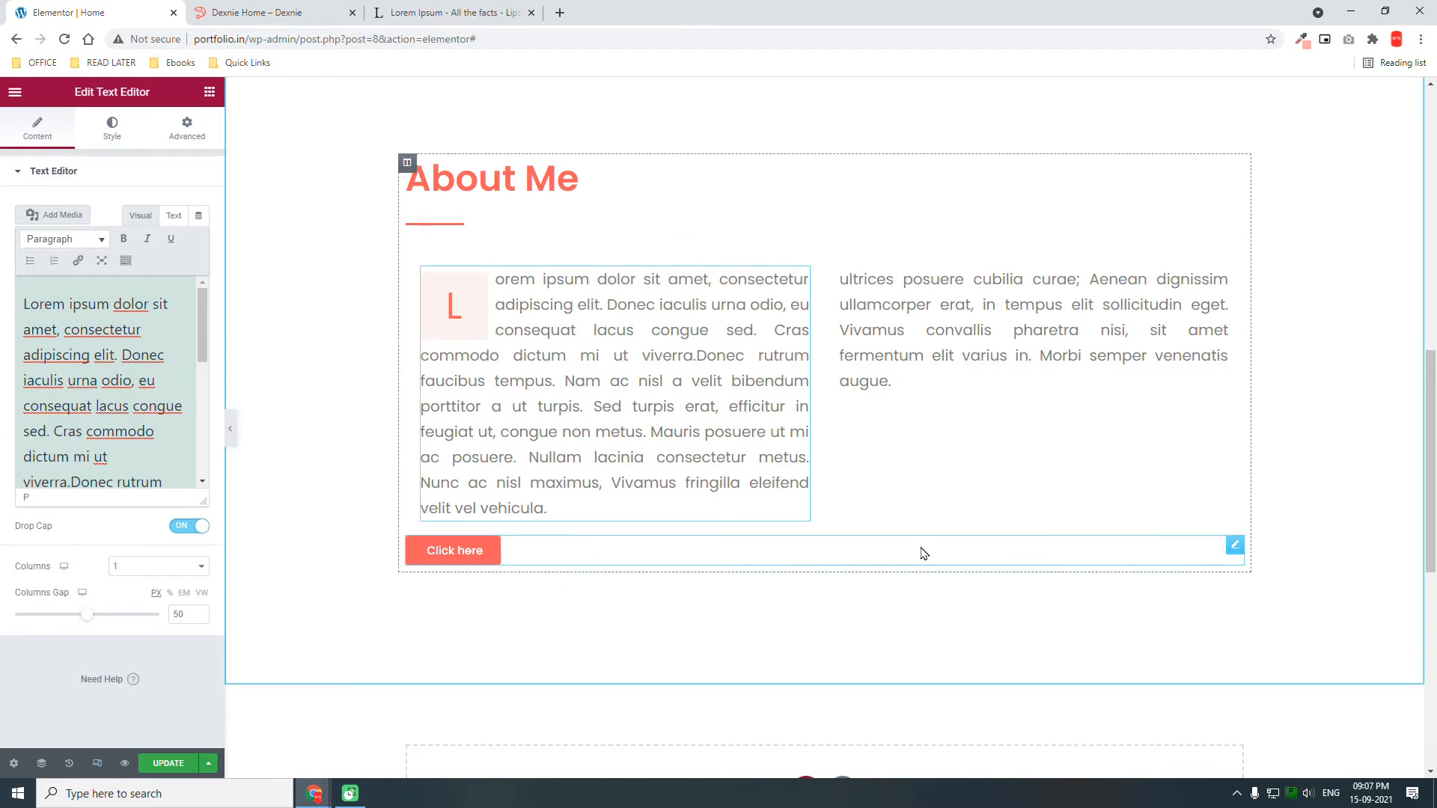
# Move the Click here button under the second column's text and preview the section at full width.
pyautogui.moveTo(1235, 554); pyautogui.dragTo(913, 392)
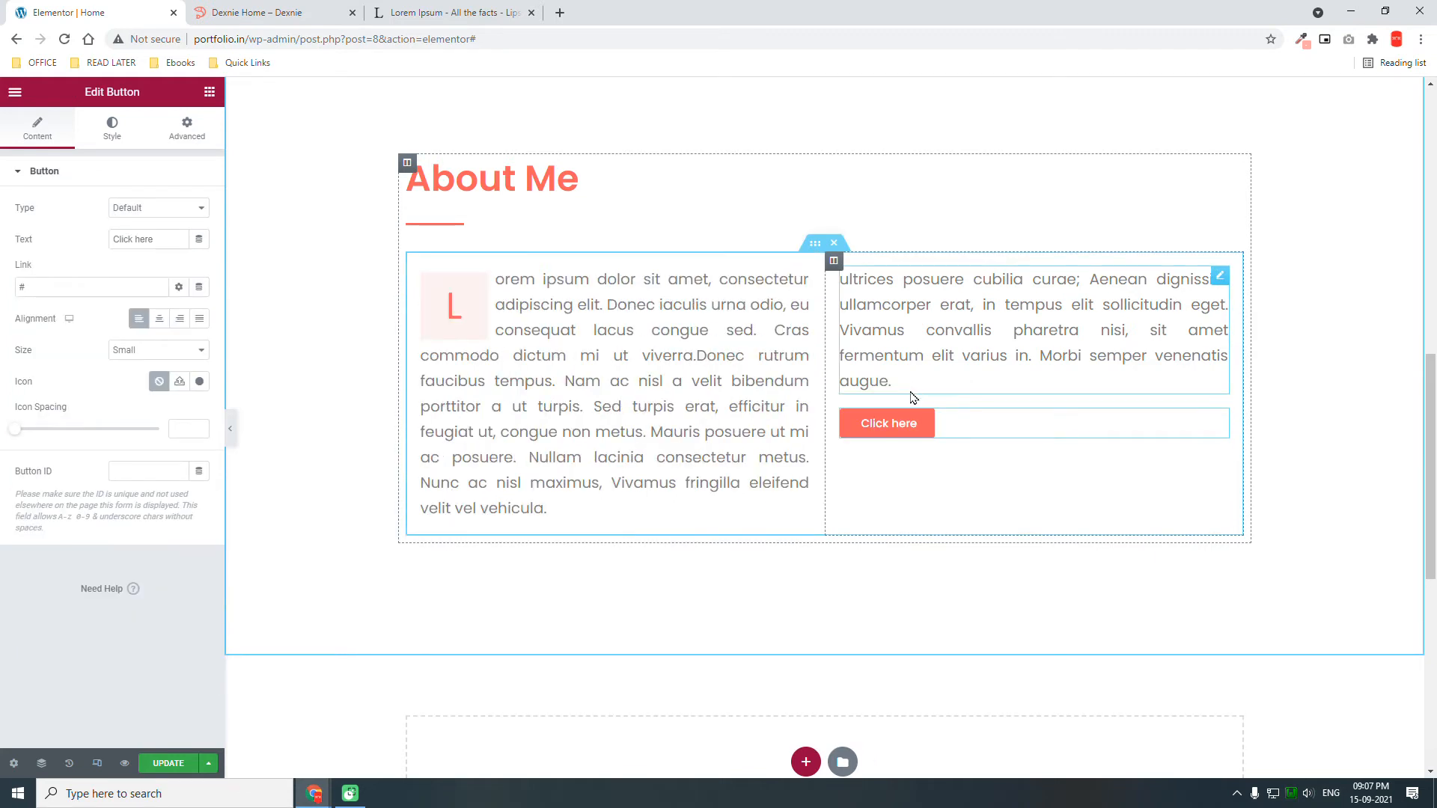
pyautogui.click(229, 429)
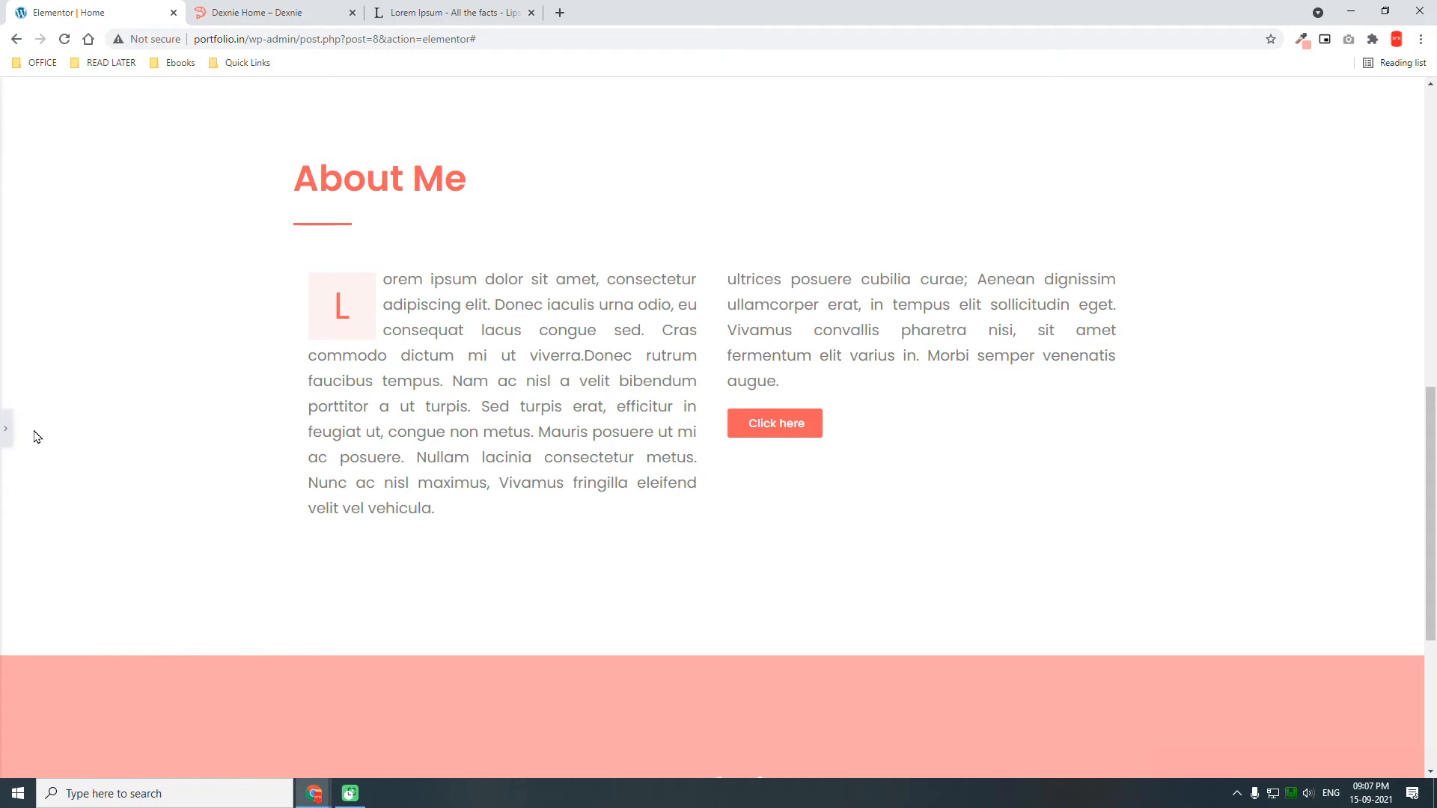
pyautogui.click(5, 432)
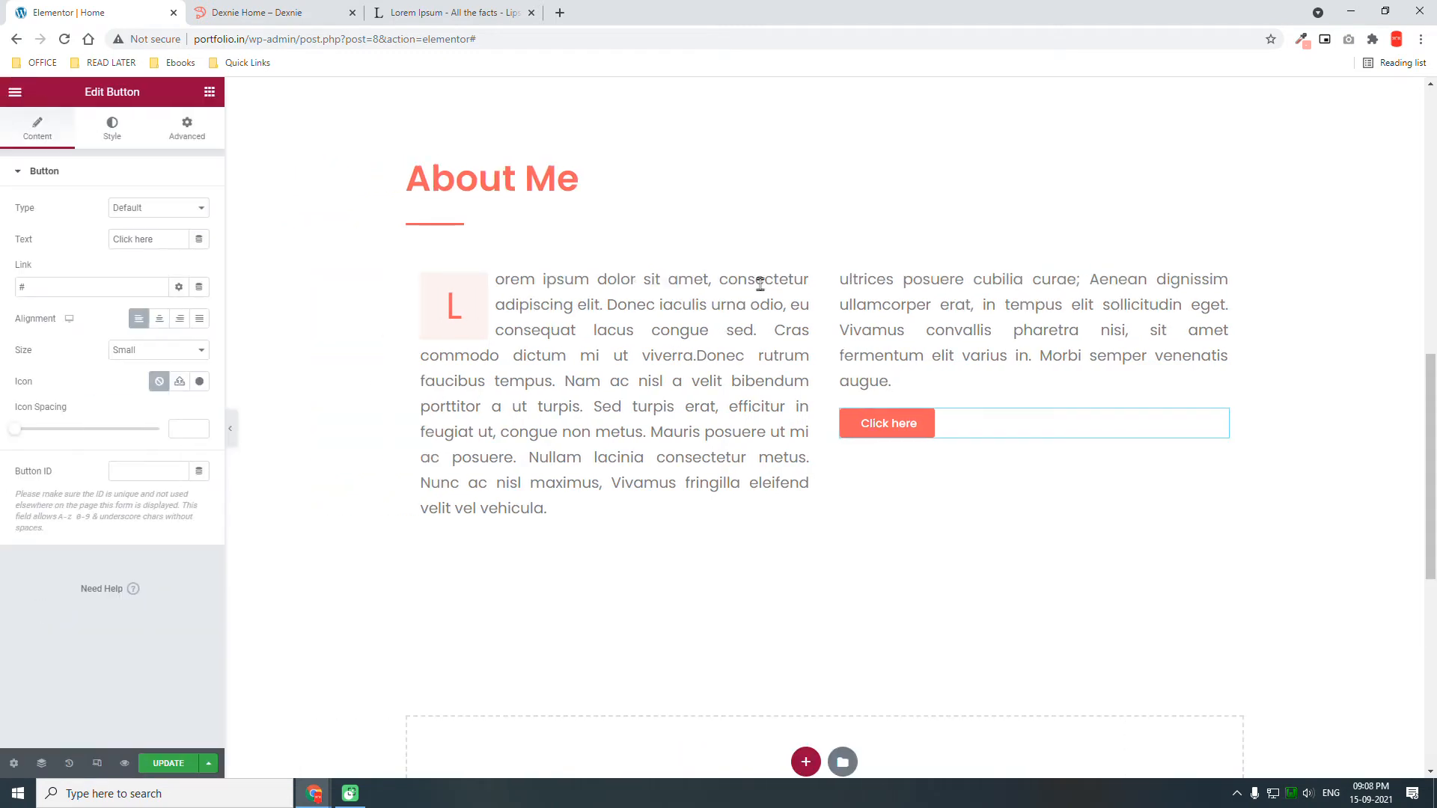
# Set the inner section's columns gap to Default and preview the About Me layout.
pyautogui.click(822, 245)
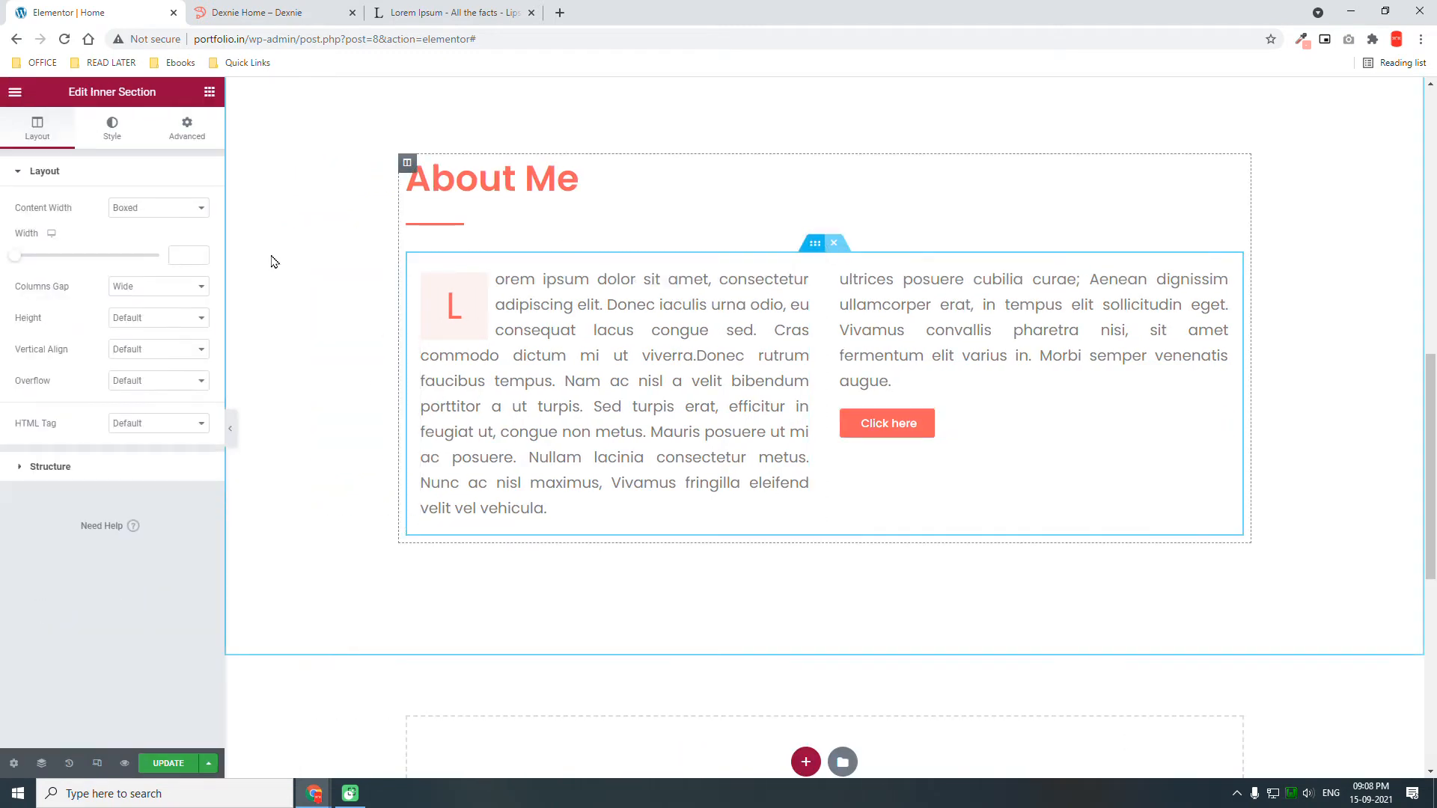
pyautogui.click(150, 283)
pyautogui.click(148, 301)
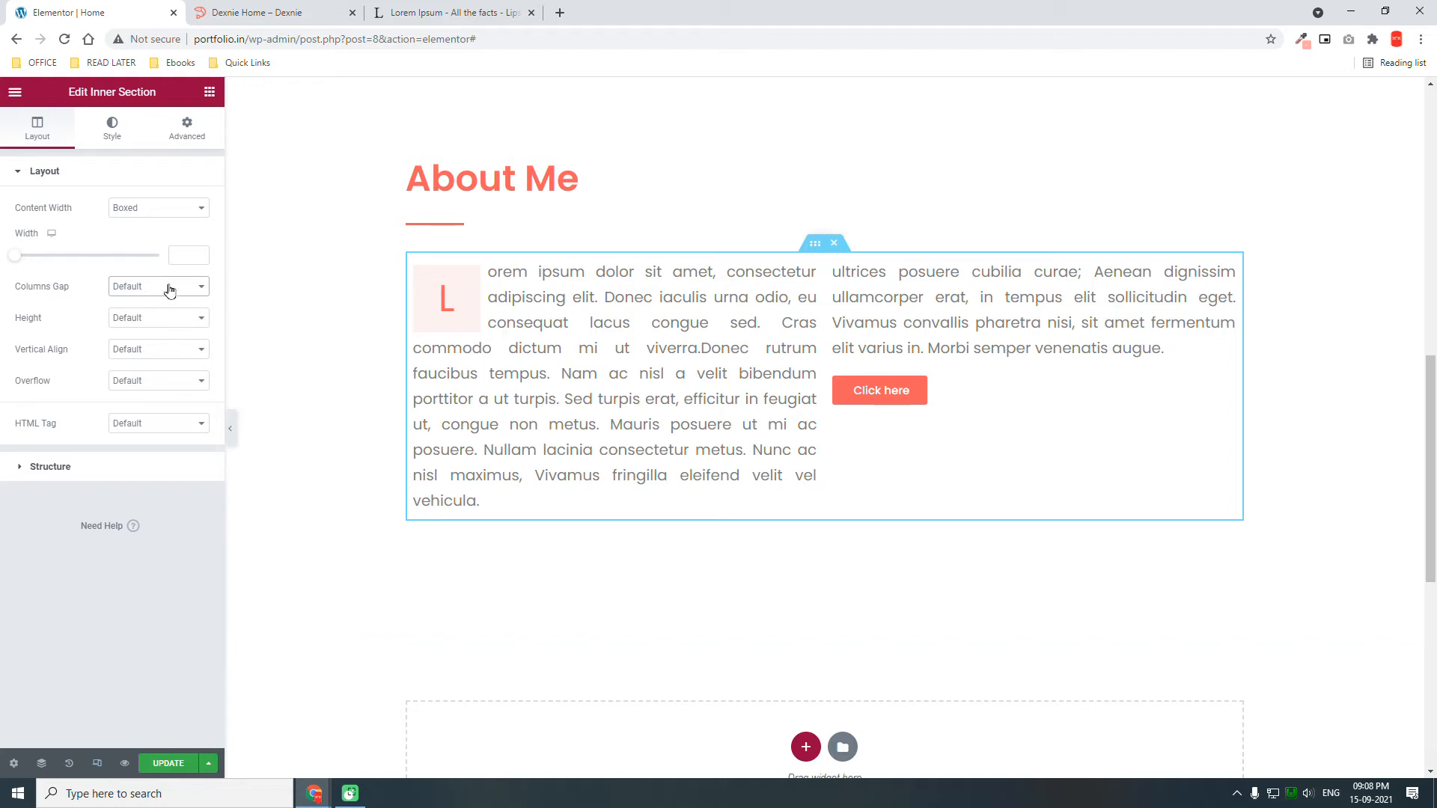
pyautogui.click(232, 431)
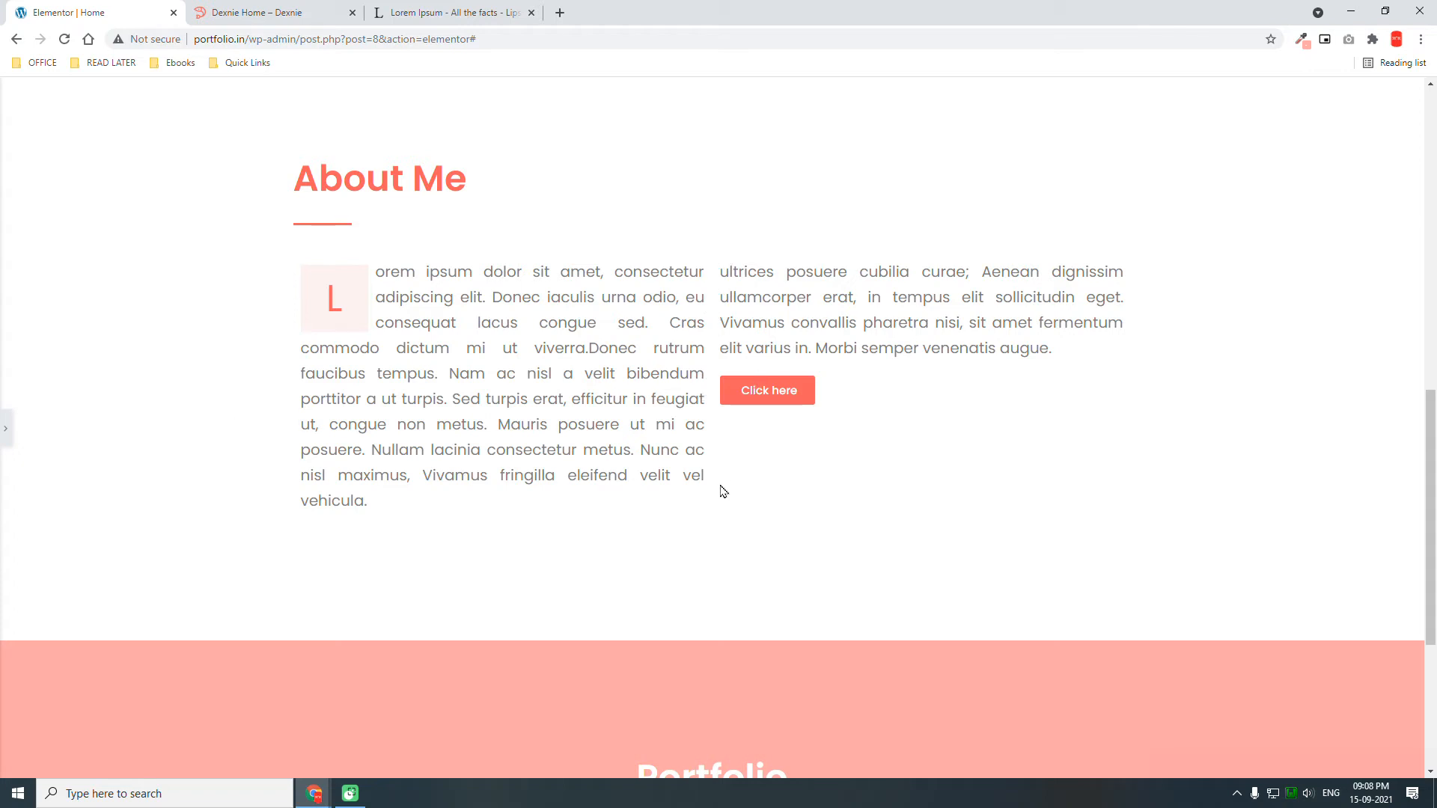
pyautogui.click(3, 431)
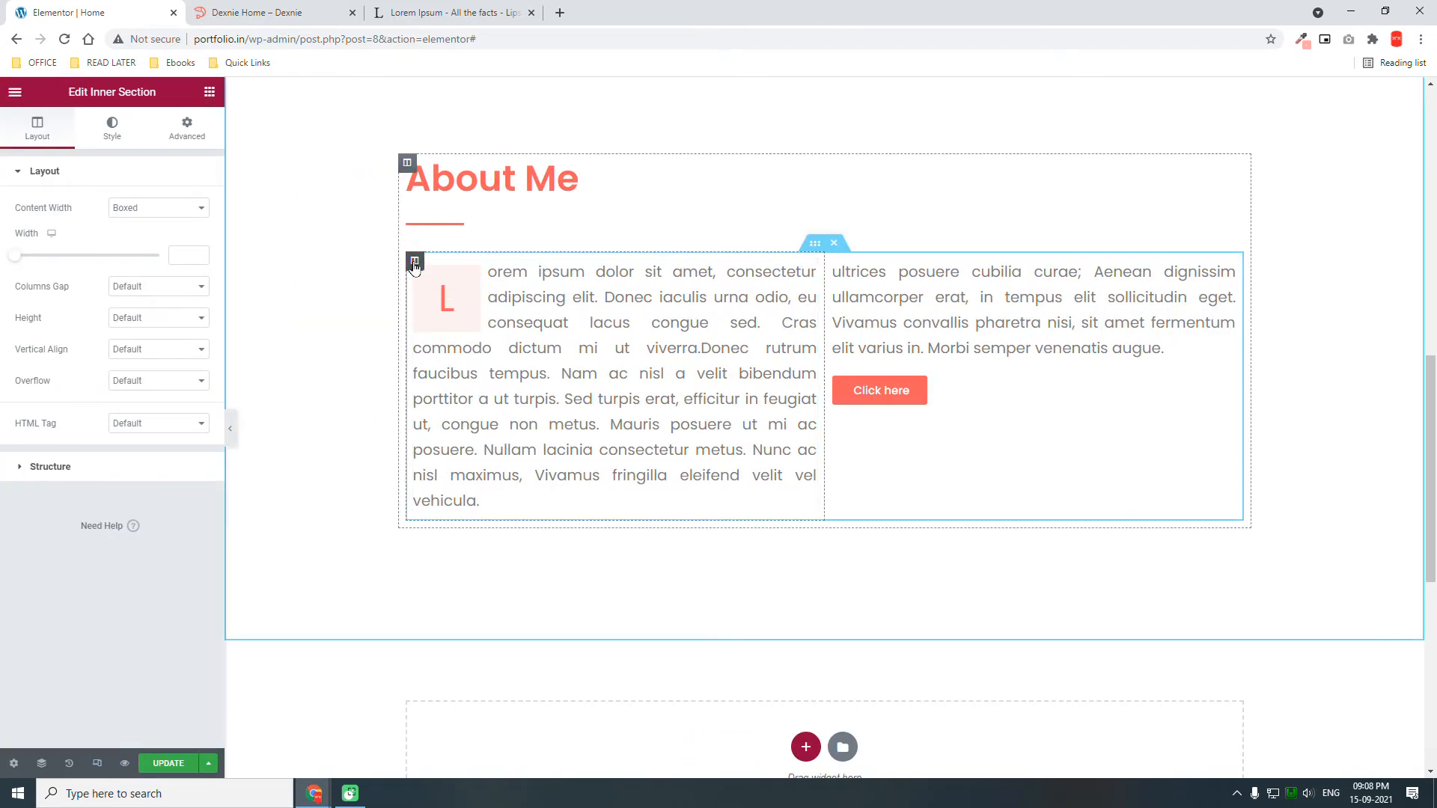
# Unlink the first inner column's margin values and set its right margin to 20 px.
pyautogui.click(414, 261)
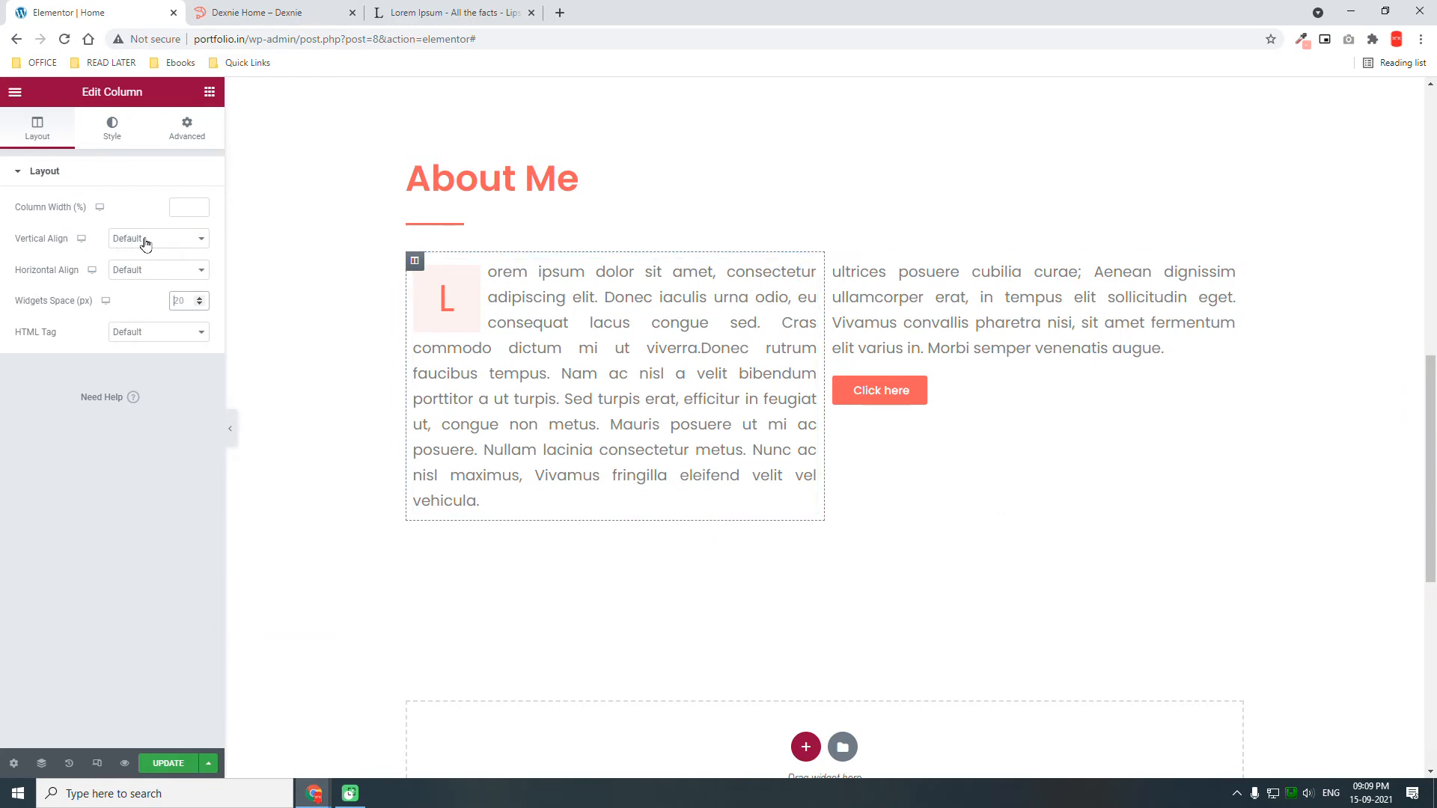
pyautogui.click(171, 238)
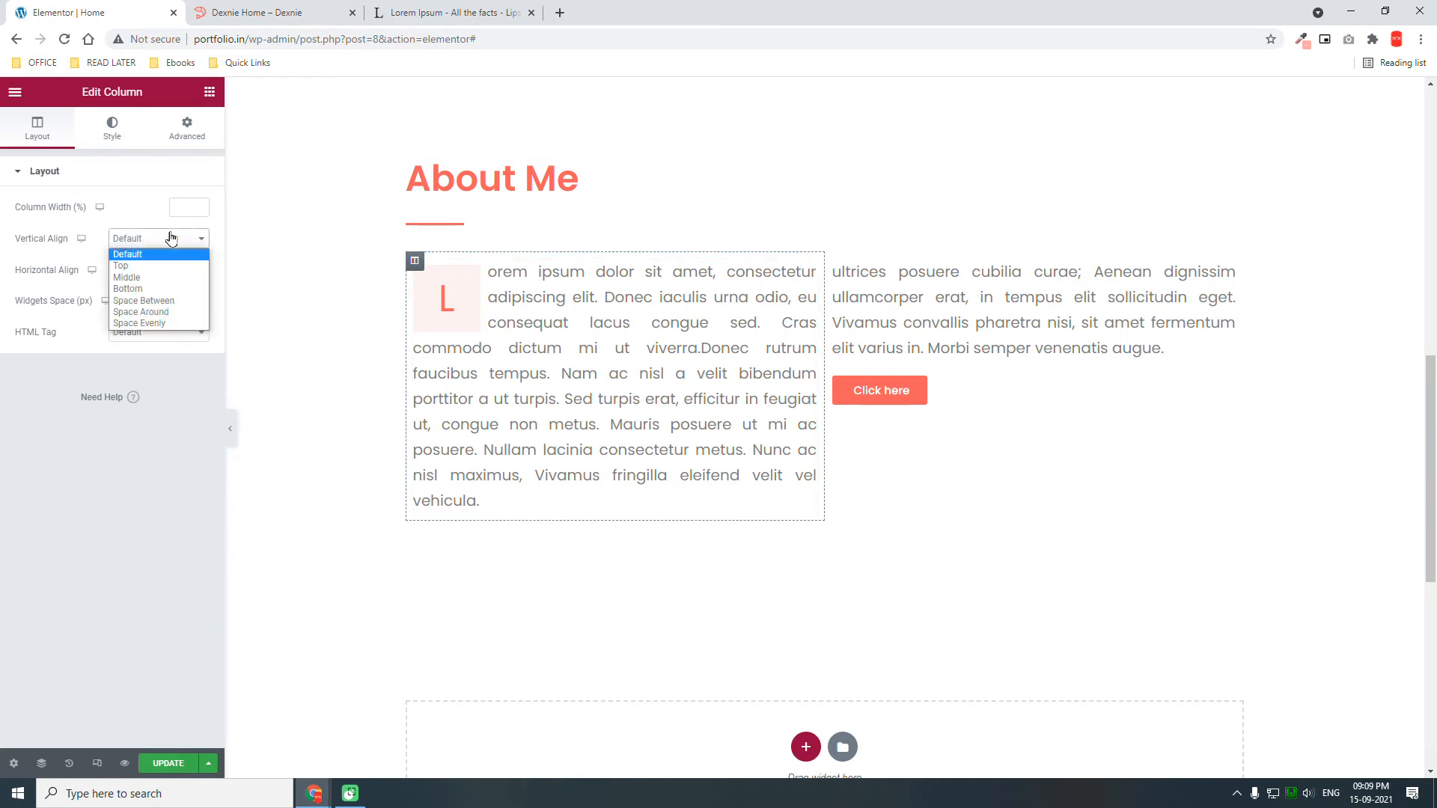
pyautogui.click(171, 239)
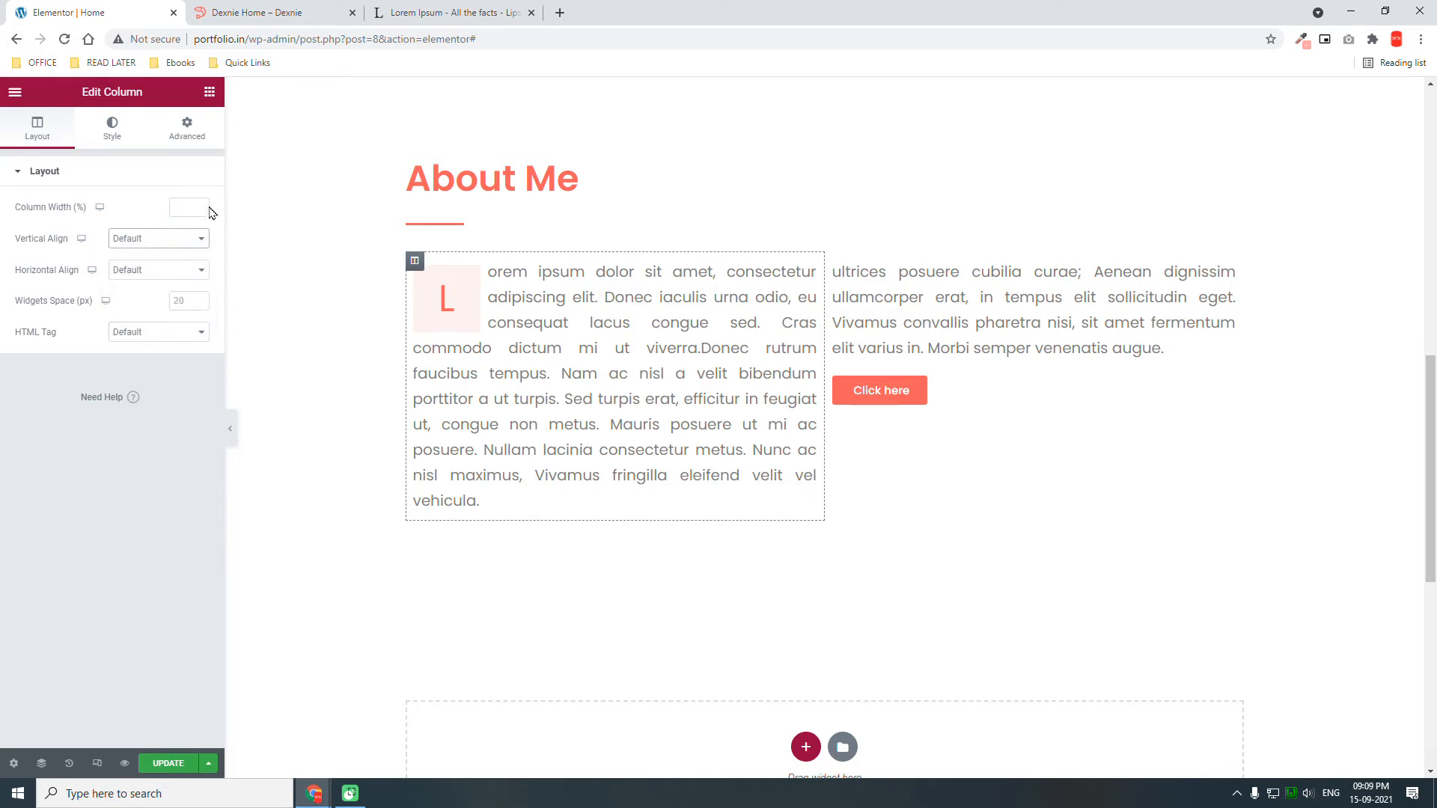
pyautogui.click(187, 126)
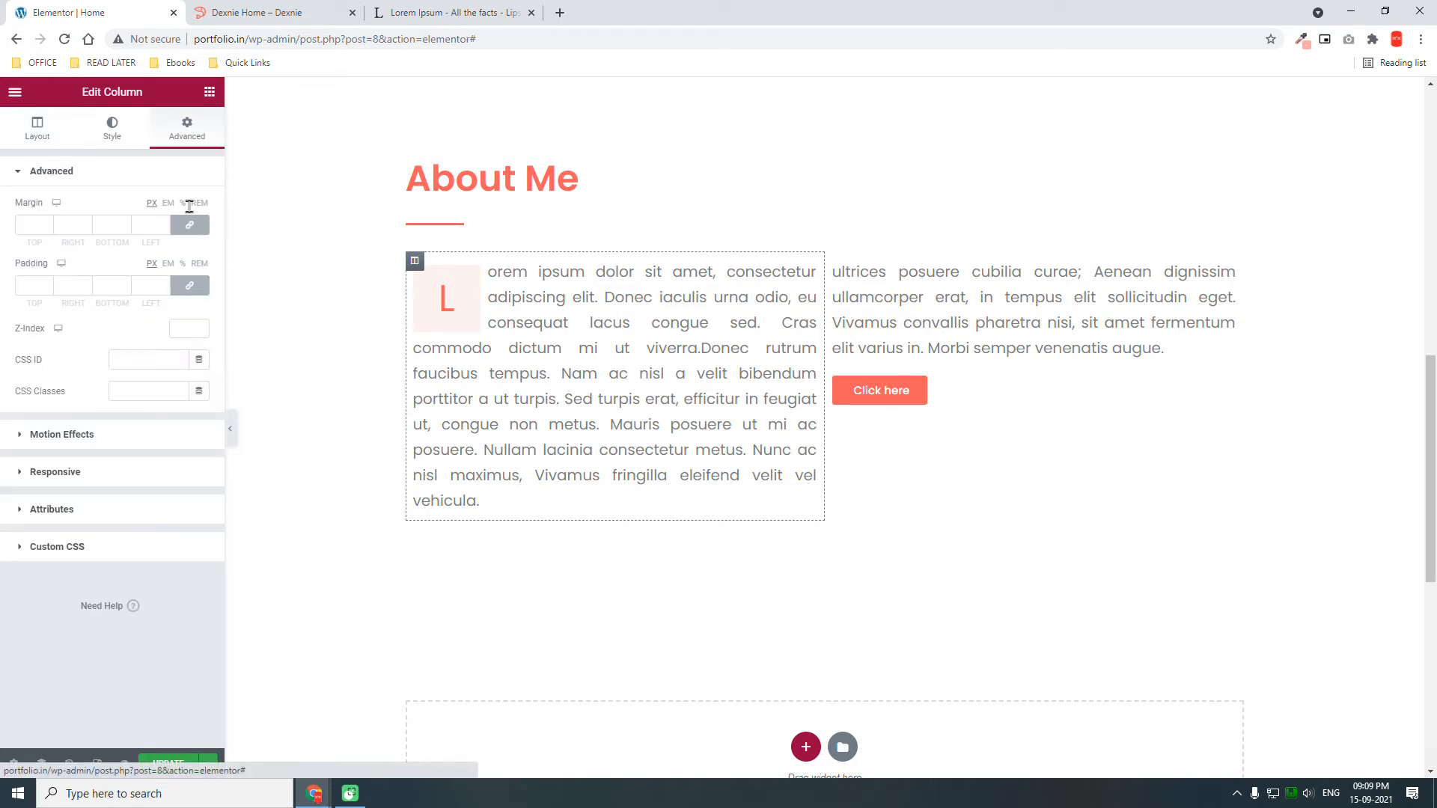
pyautogui.click(190, 226)
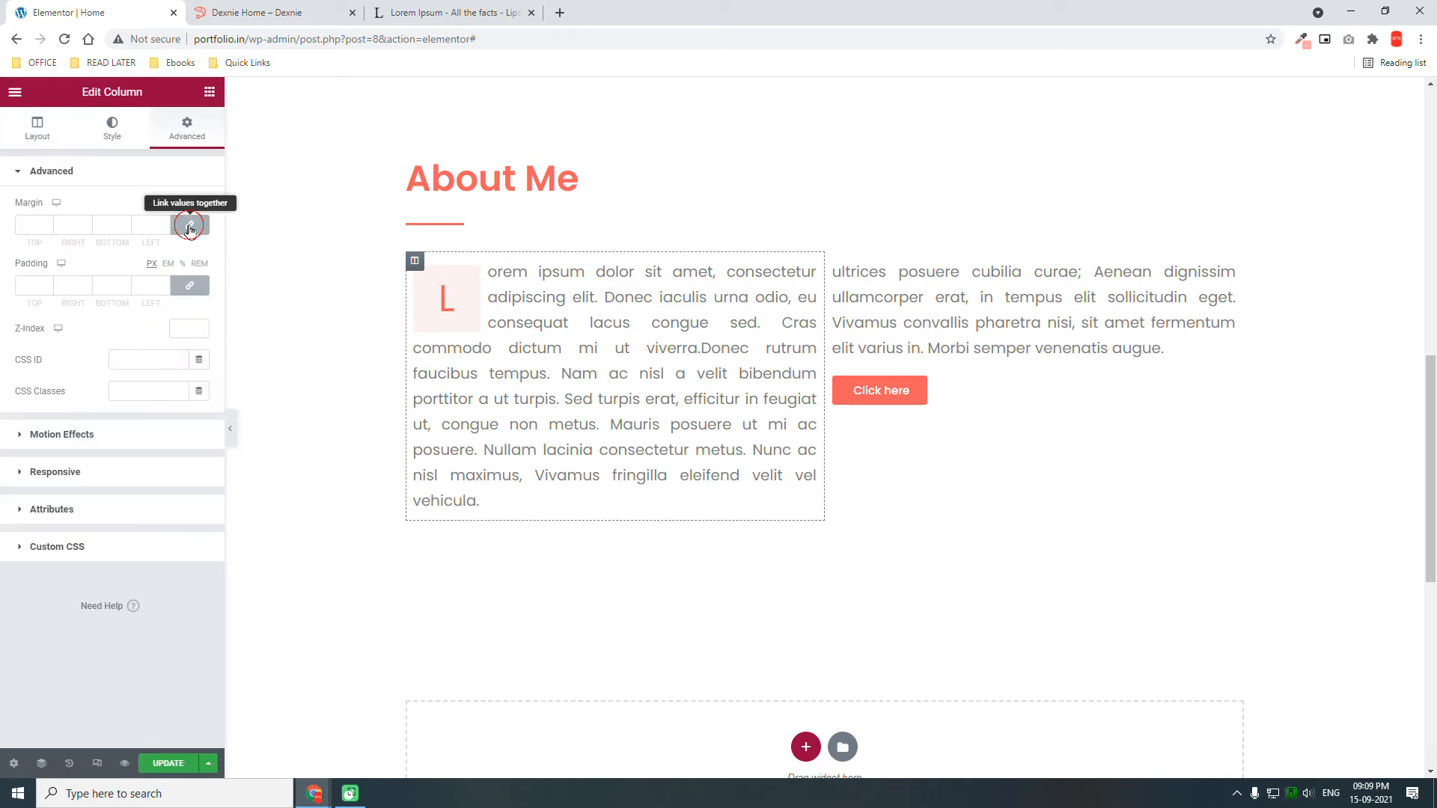
pyautogui.doubleClick(78, 226)
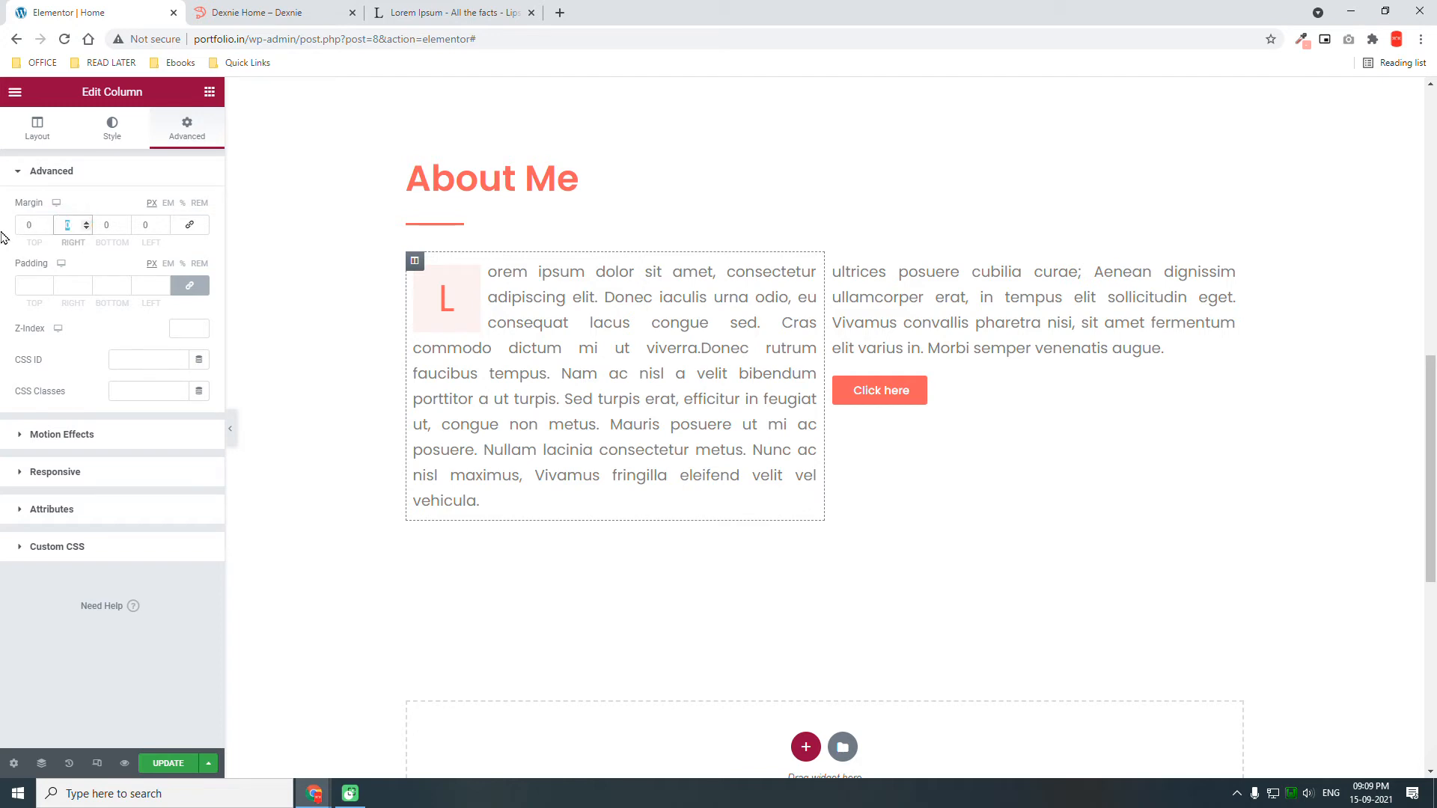
pyautogui.write('20')
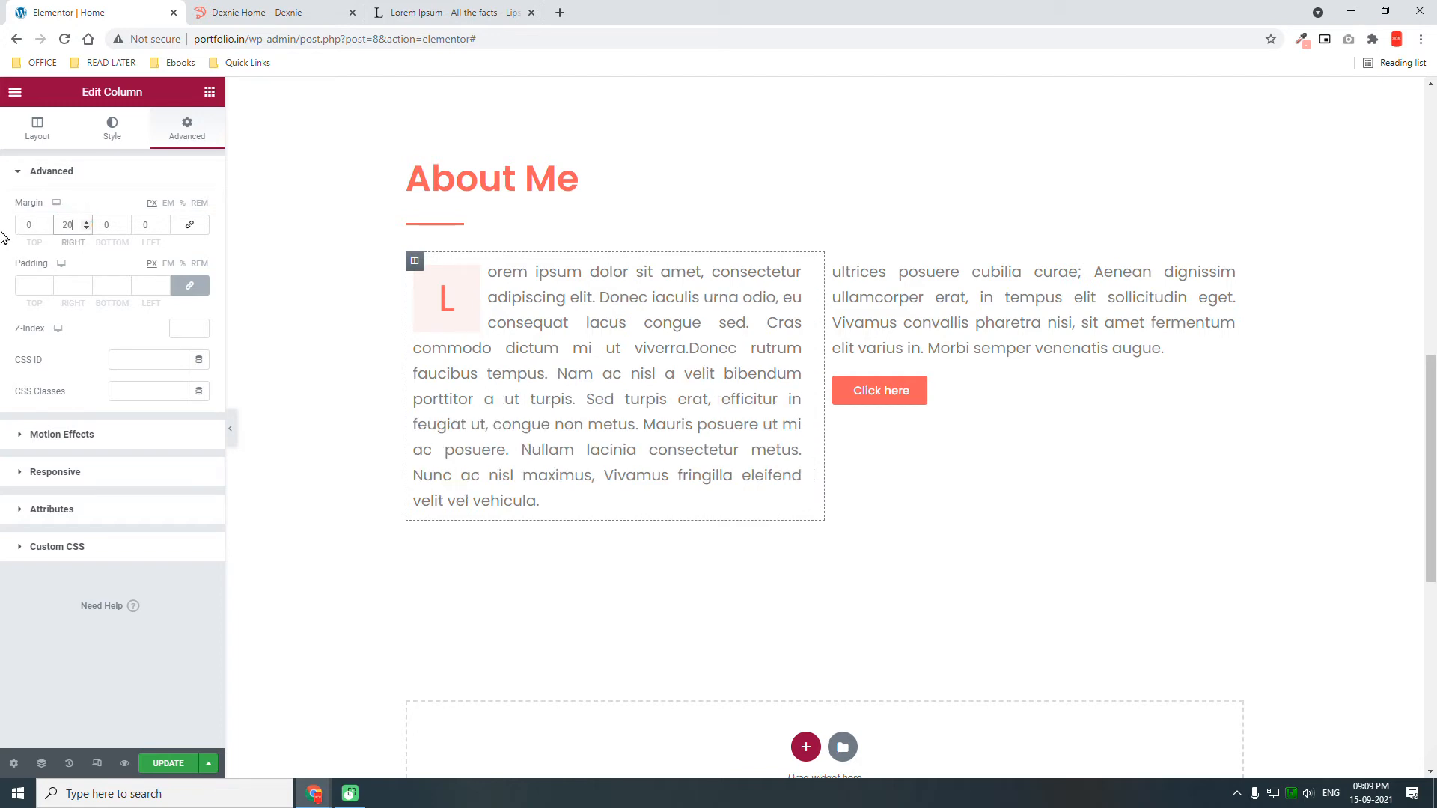
# Unlink the second inner column's margin values, set its left margin to 20 px, and preview the layout.
pyautogui.click(834, 262)
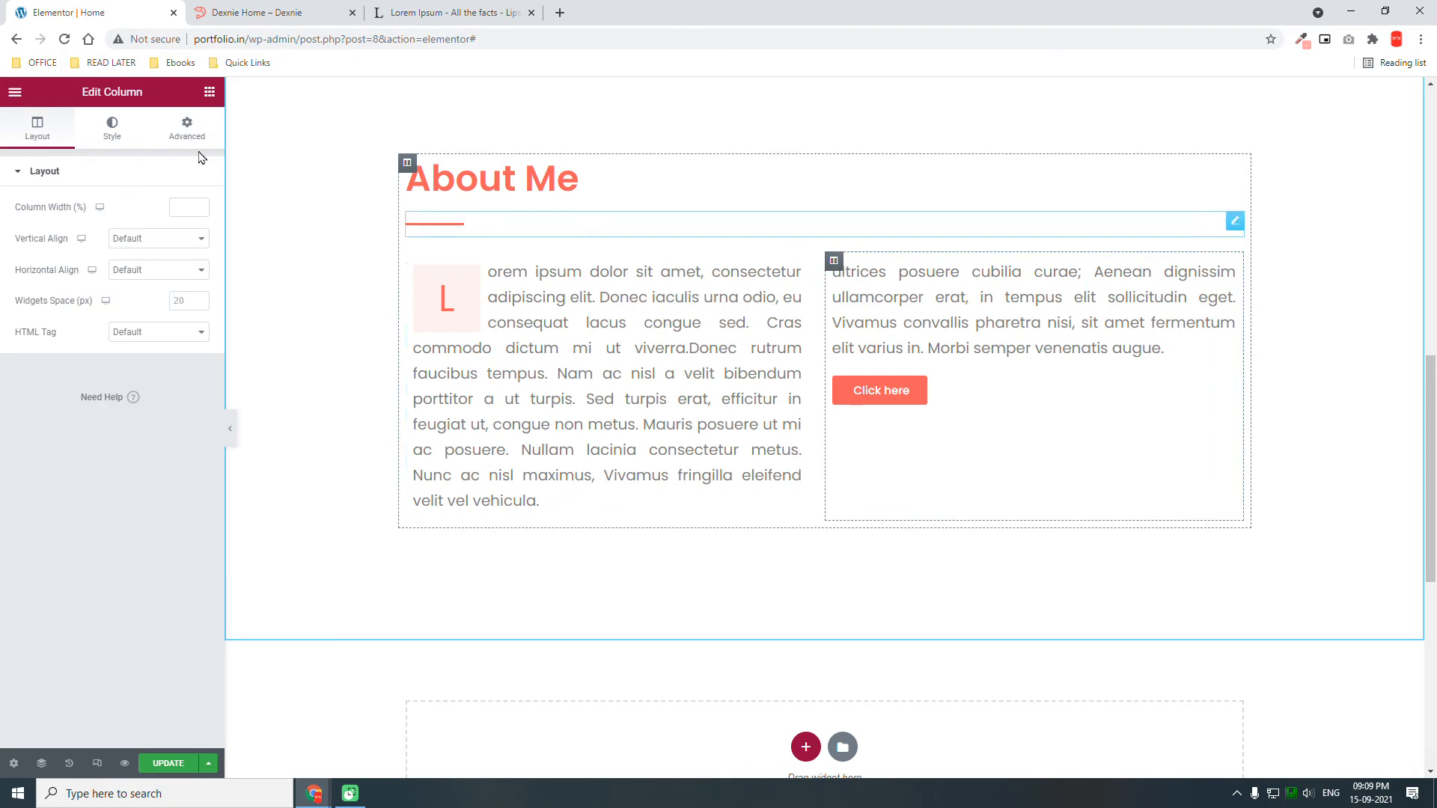
pyautogui.click(188, 129)
pyautogui.click(189, 227)
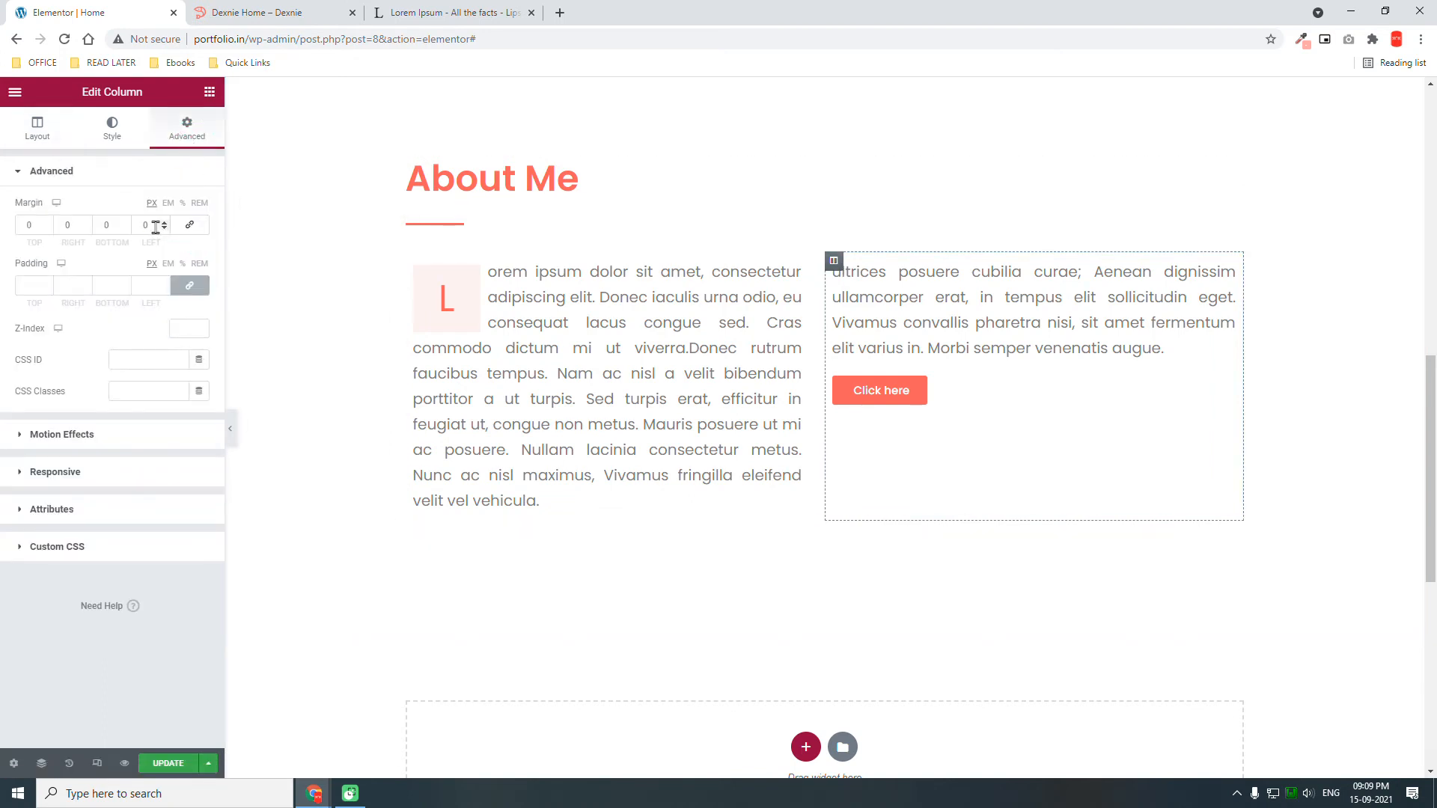
pyautogui.moveTo(155, 227); pyautogui.dragTo(134, 226)
pyautogui.write('20')
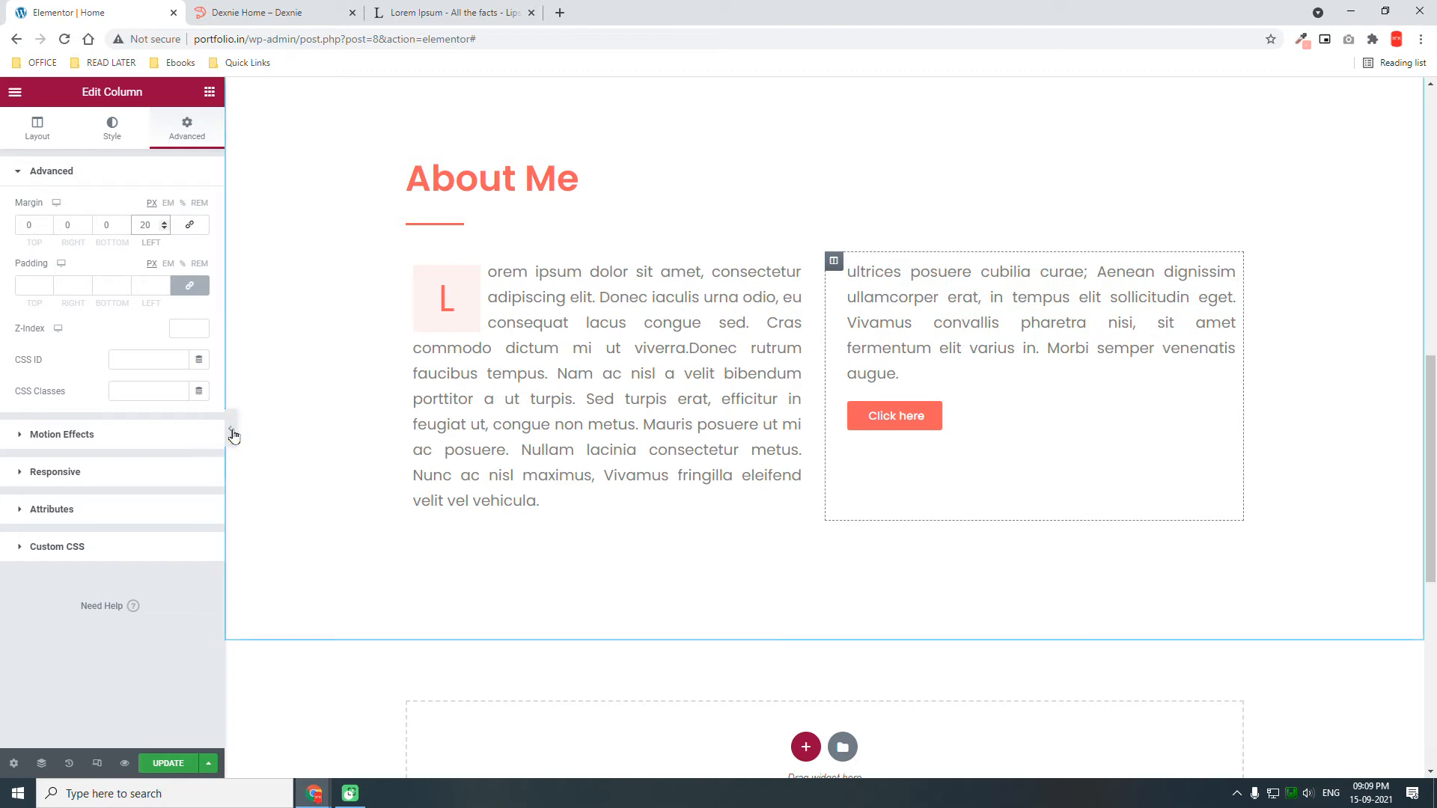
pyautogui.click(234, 432)
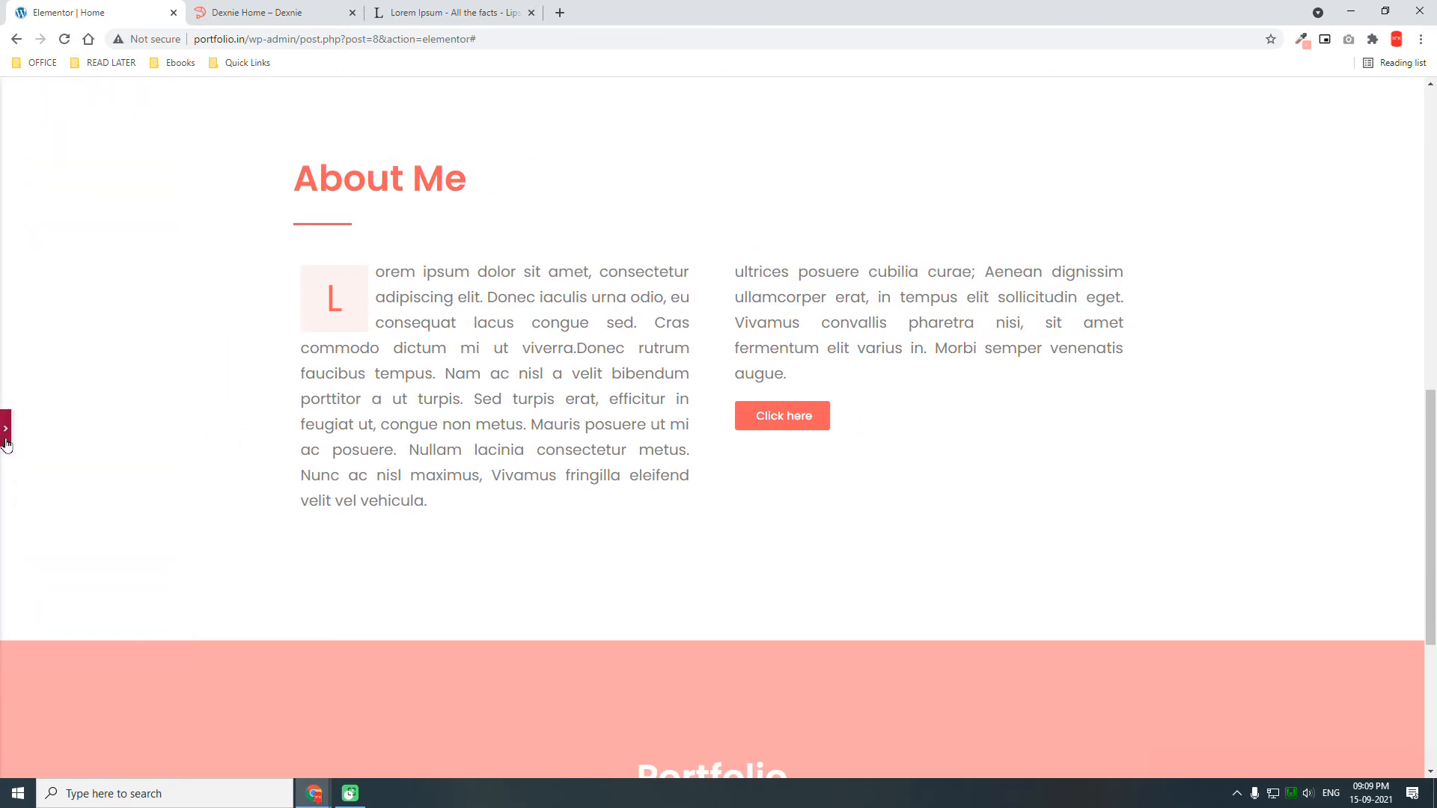
pyautogui.click(6, 444)
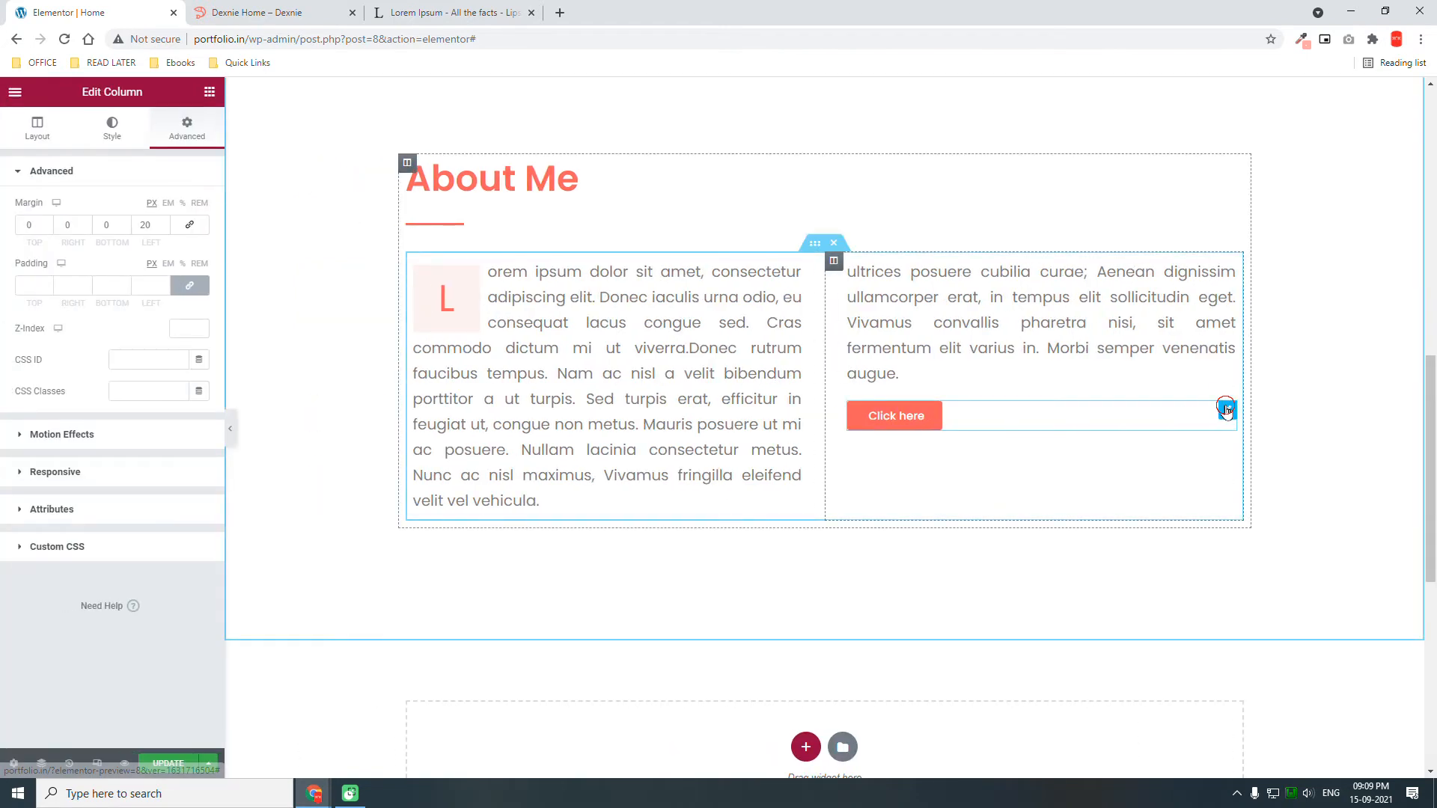
# Set the Click here button's size to Medium and change its text to HIRE ME.
pyautogui.click(1226, 410)
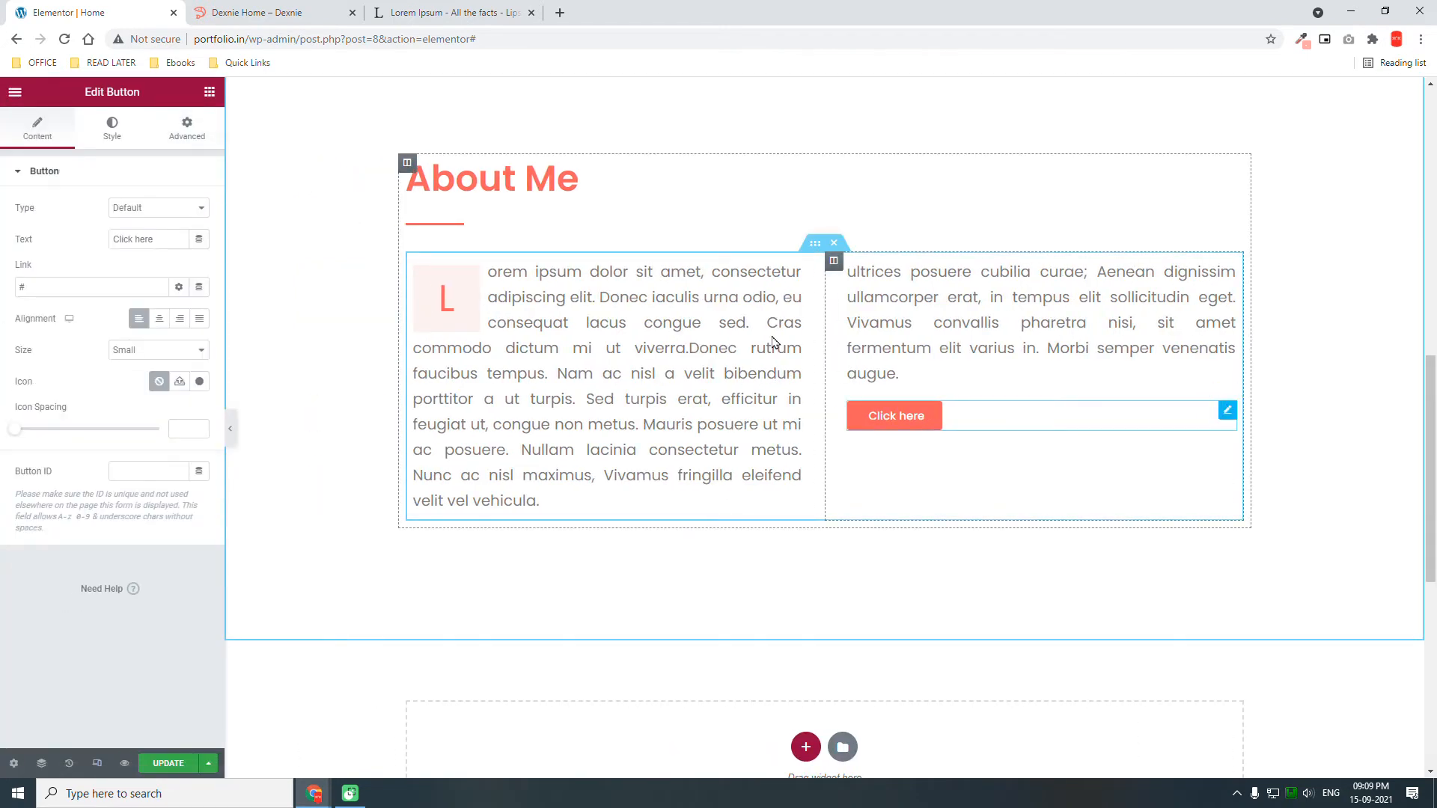
pyautogui.click(153, 350)
pyautogui.click(137, 389)
pyautogui.moveTo(171, 239); pyautogui.dragTo(3, 215)
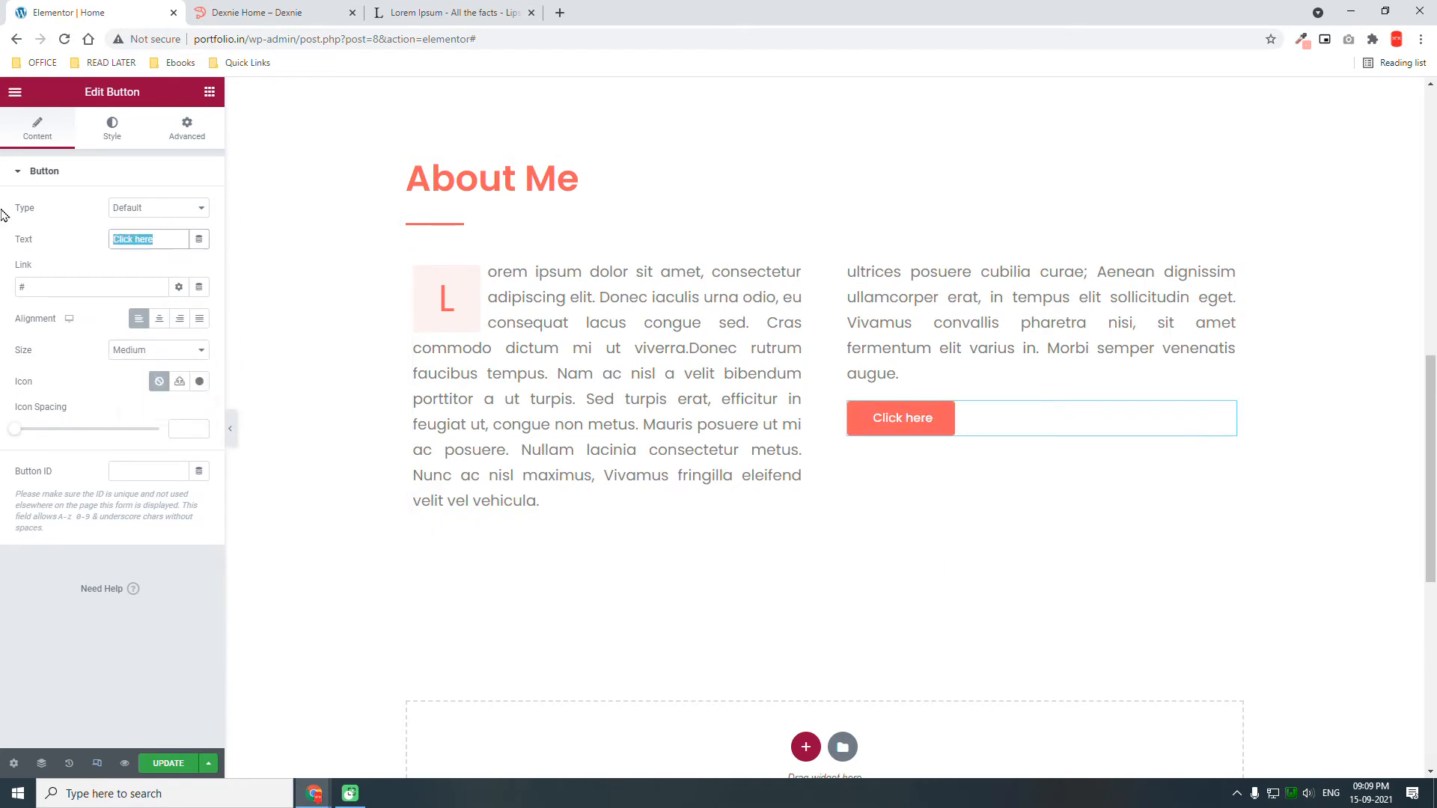
pyautogui.write('HIRE ME')
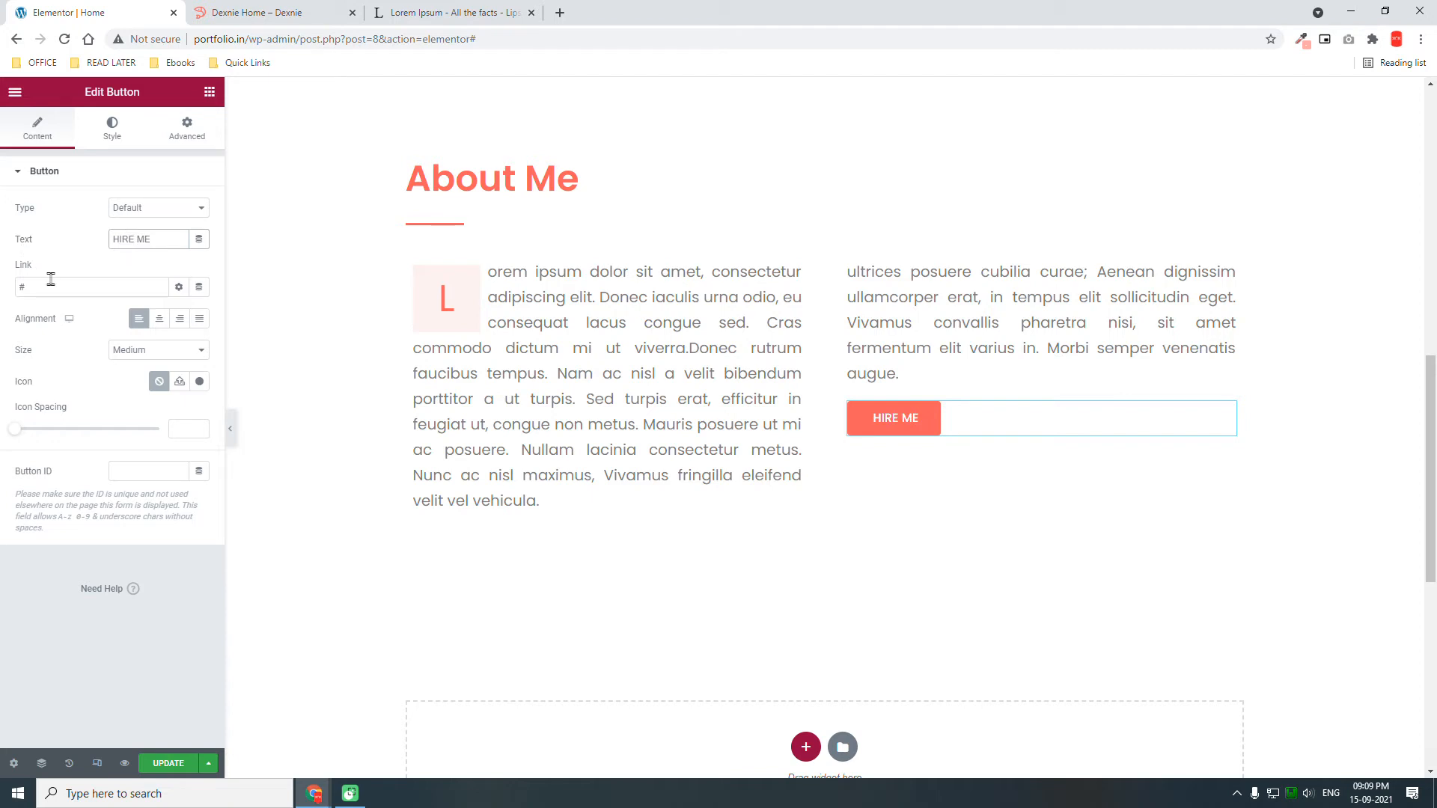
pyautogui.moveTo(54, 287); pyautogui.dragTo(4, 298)
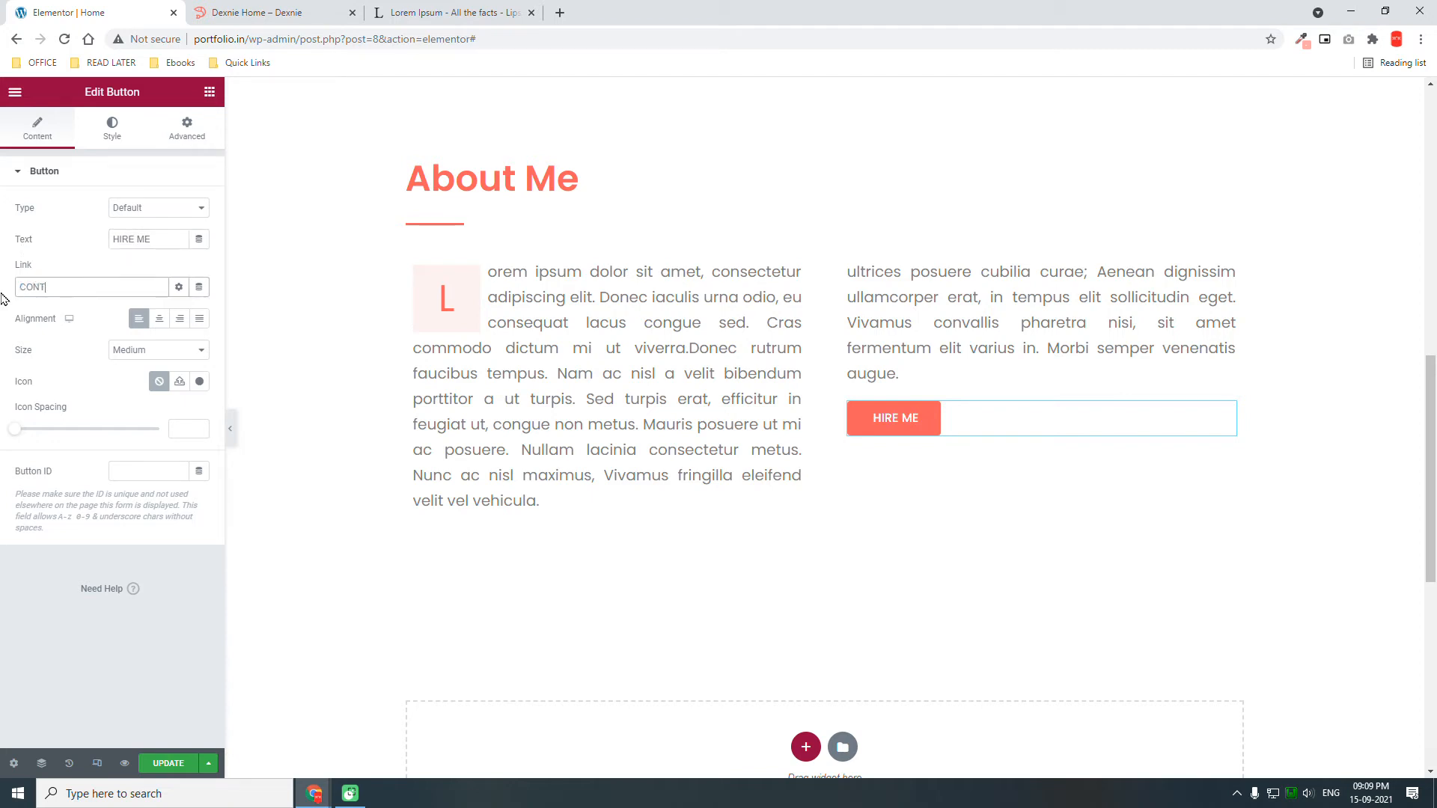
pyautogui.write('CONTA')
pyautogui.click(75, 306)
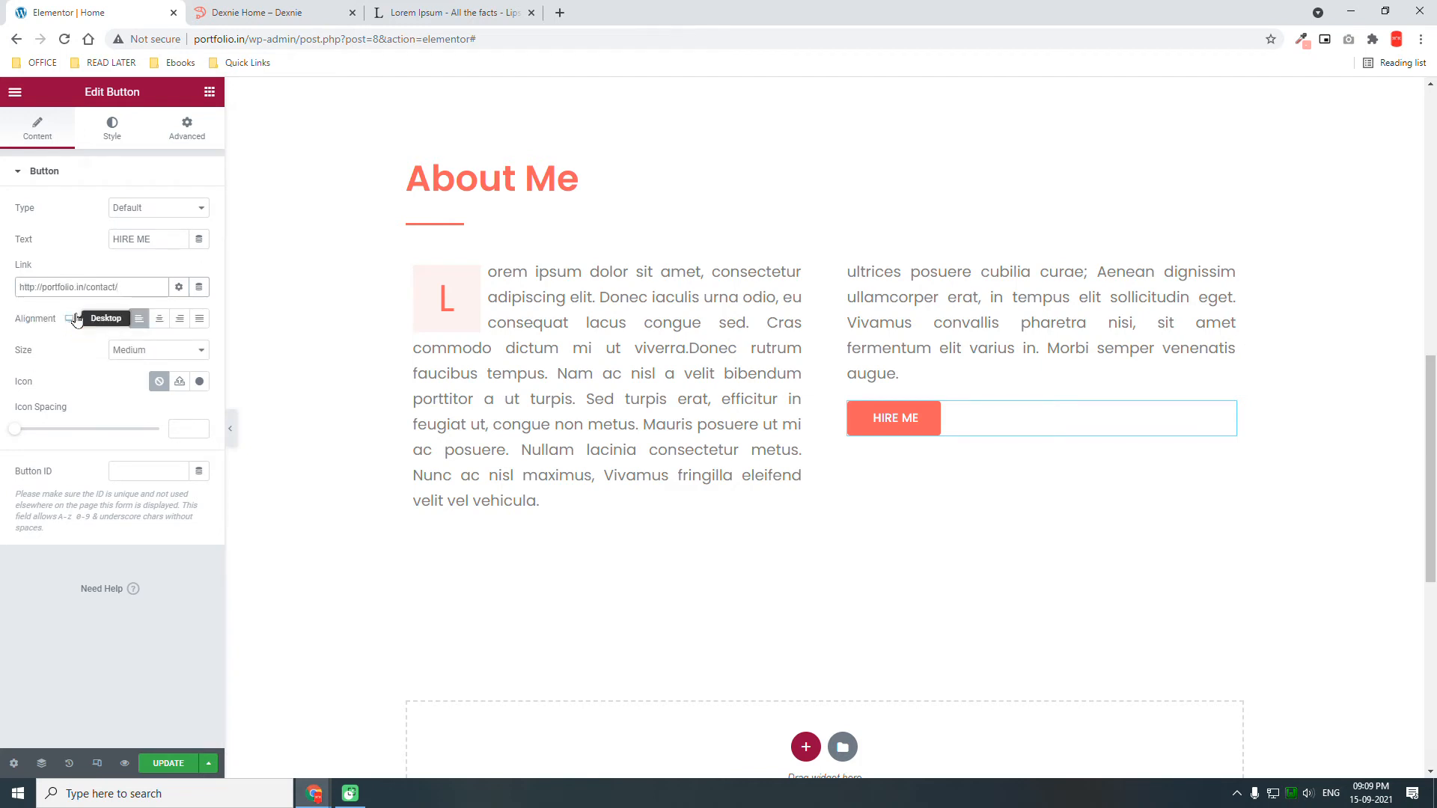
# Preview the home page at full width and review the header, hero and About Me sections.
pyautogui.click(230, 430)
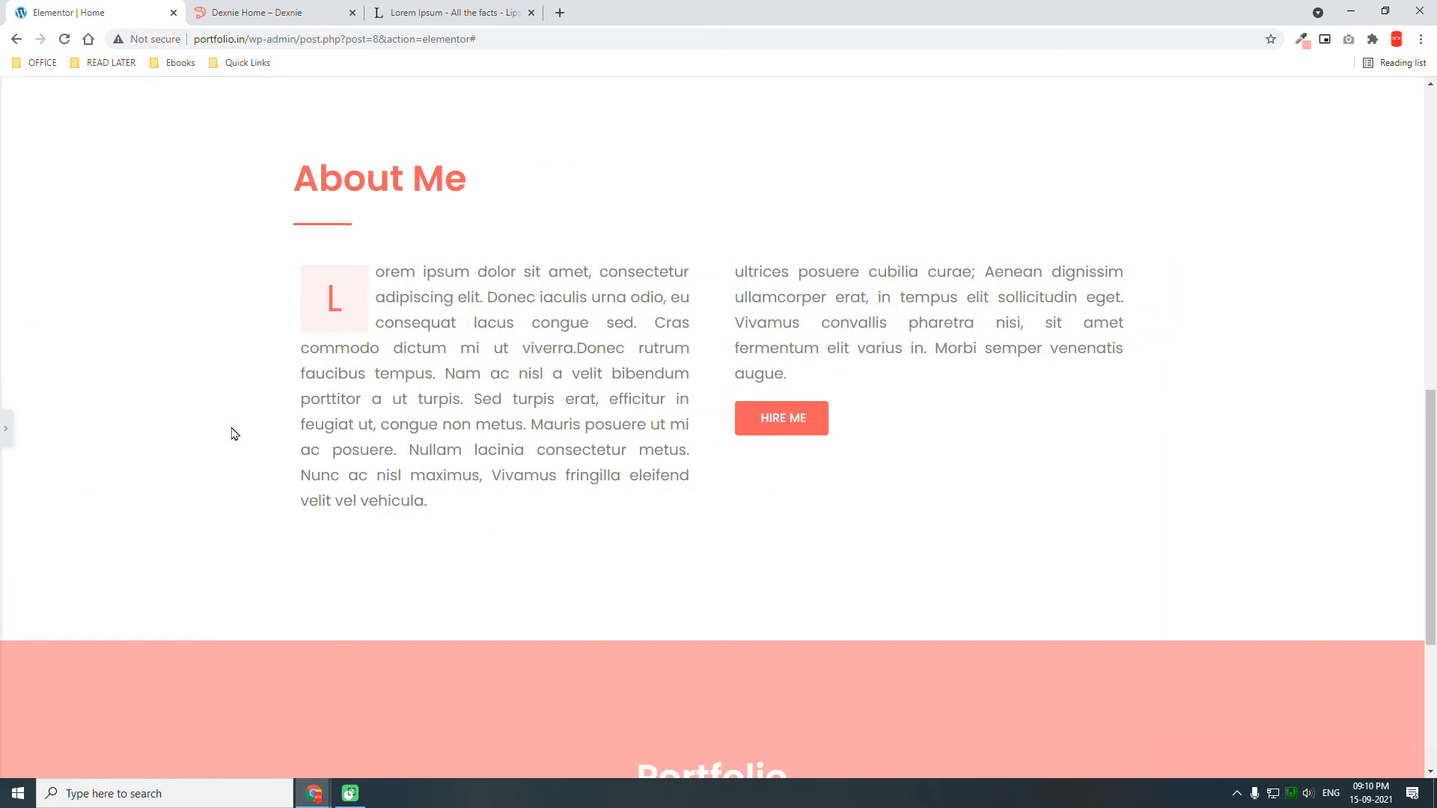
pyautogui.scroll(9, 234, 434)
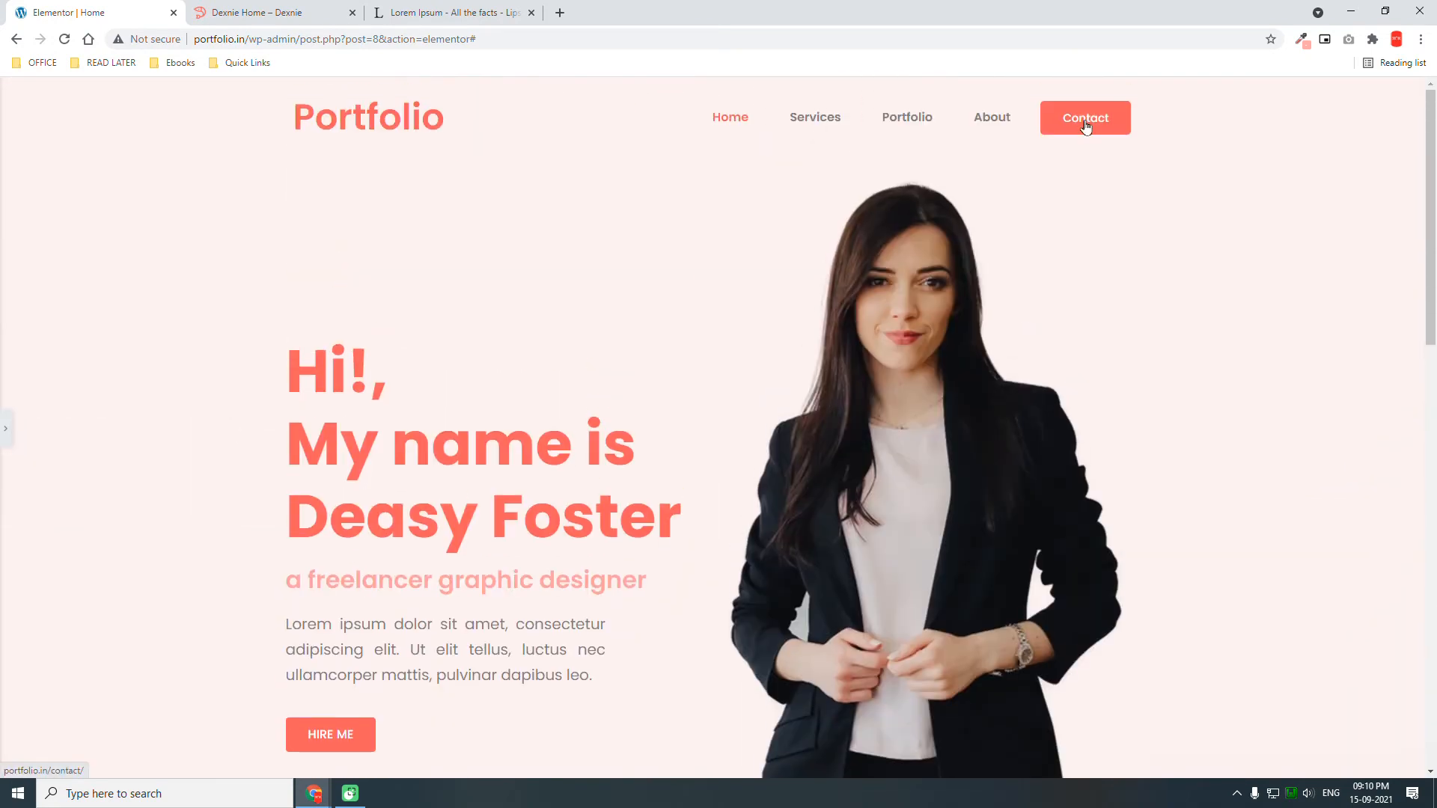
pyautogui.scroll(-10, 635, 631)
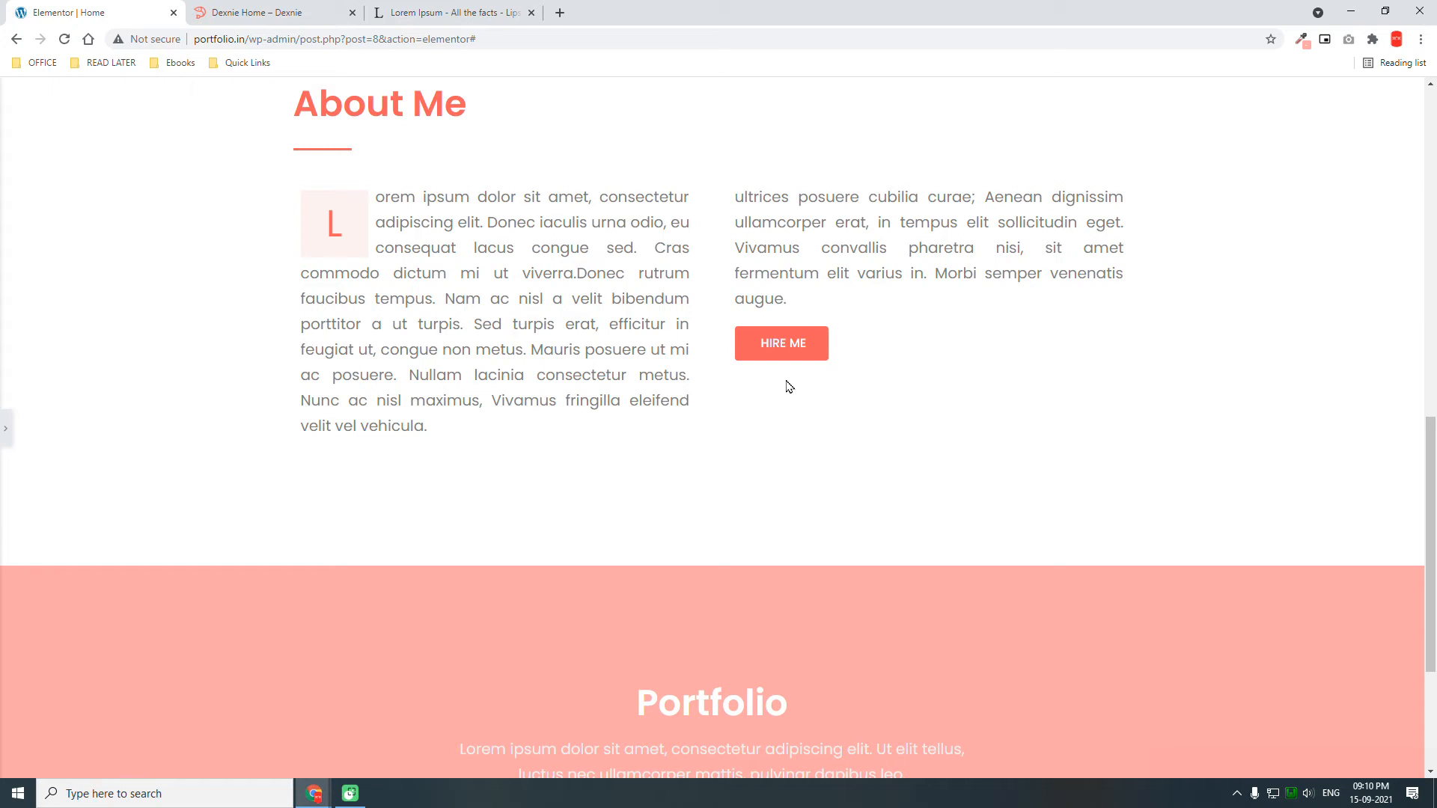
pyautogui.click(6, 429)
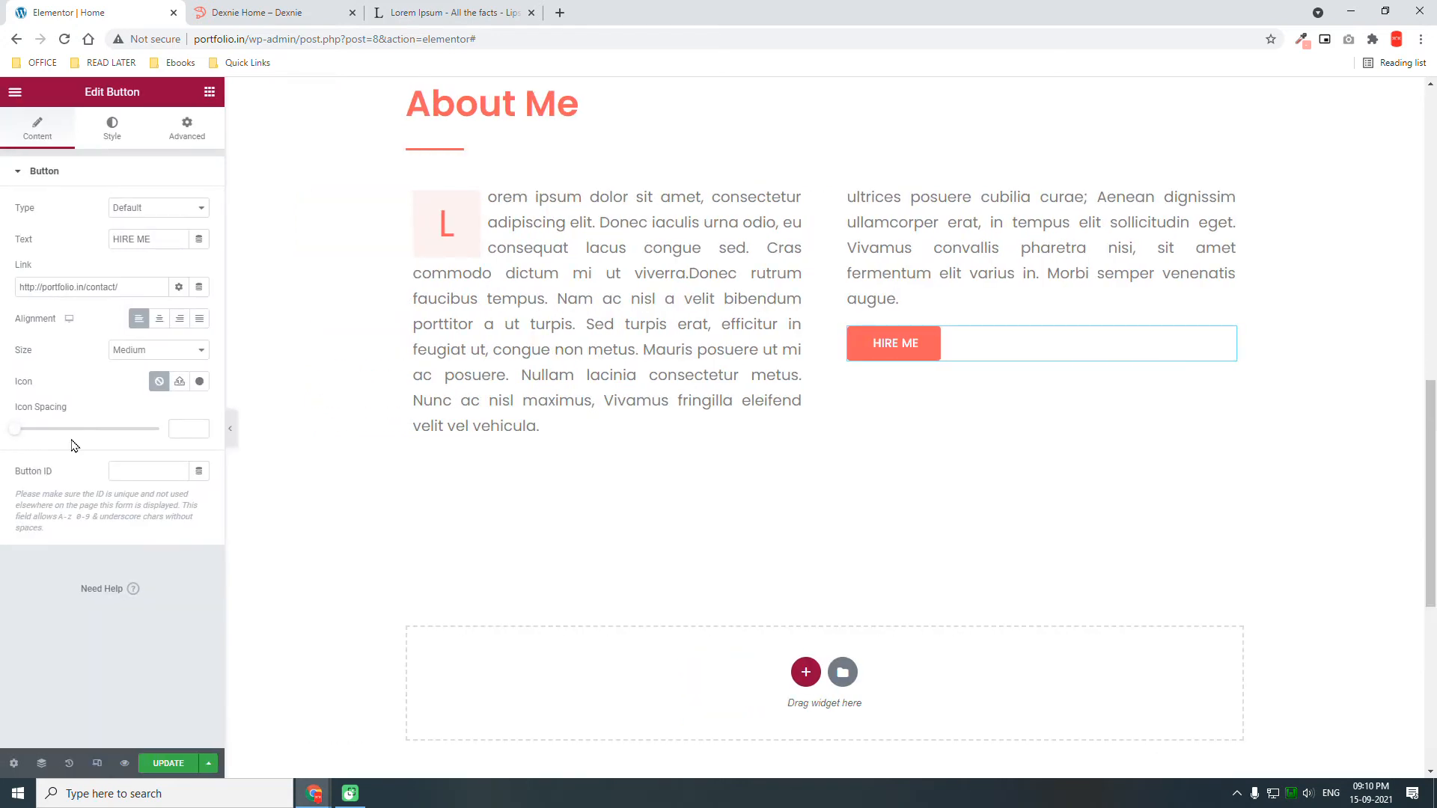
pyautogui.scroll(6, 311, 457)
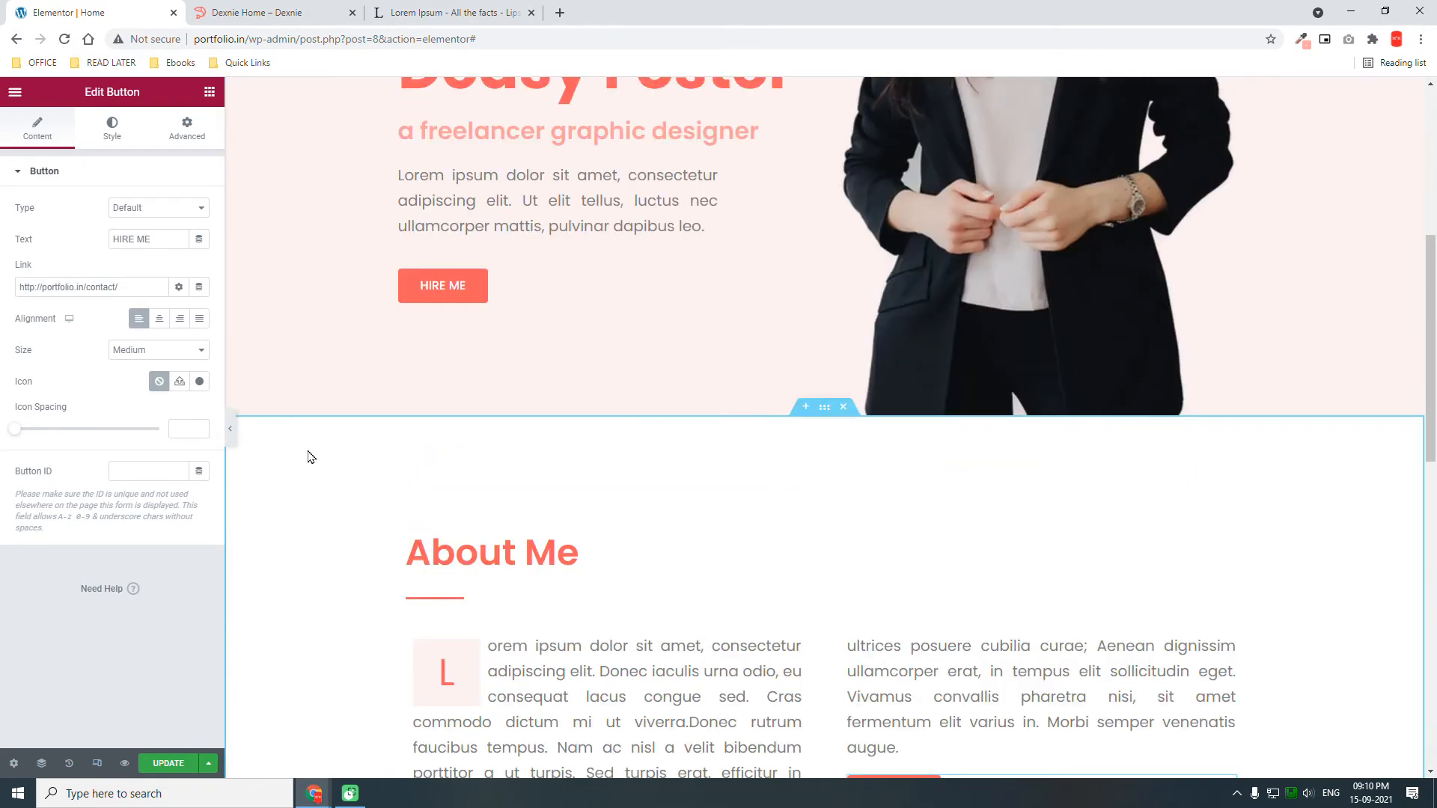
pyautogui.scroll(-1, 312, 457)
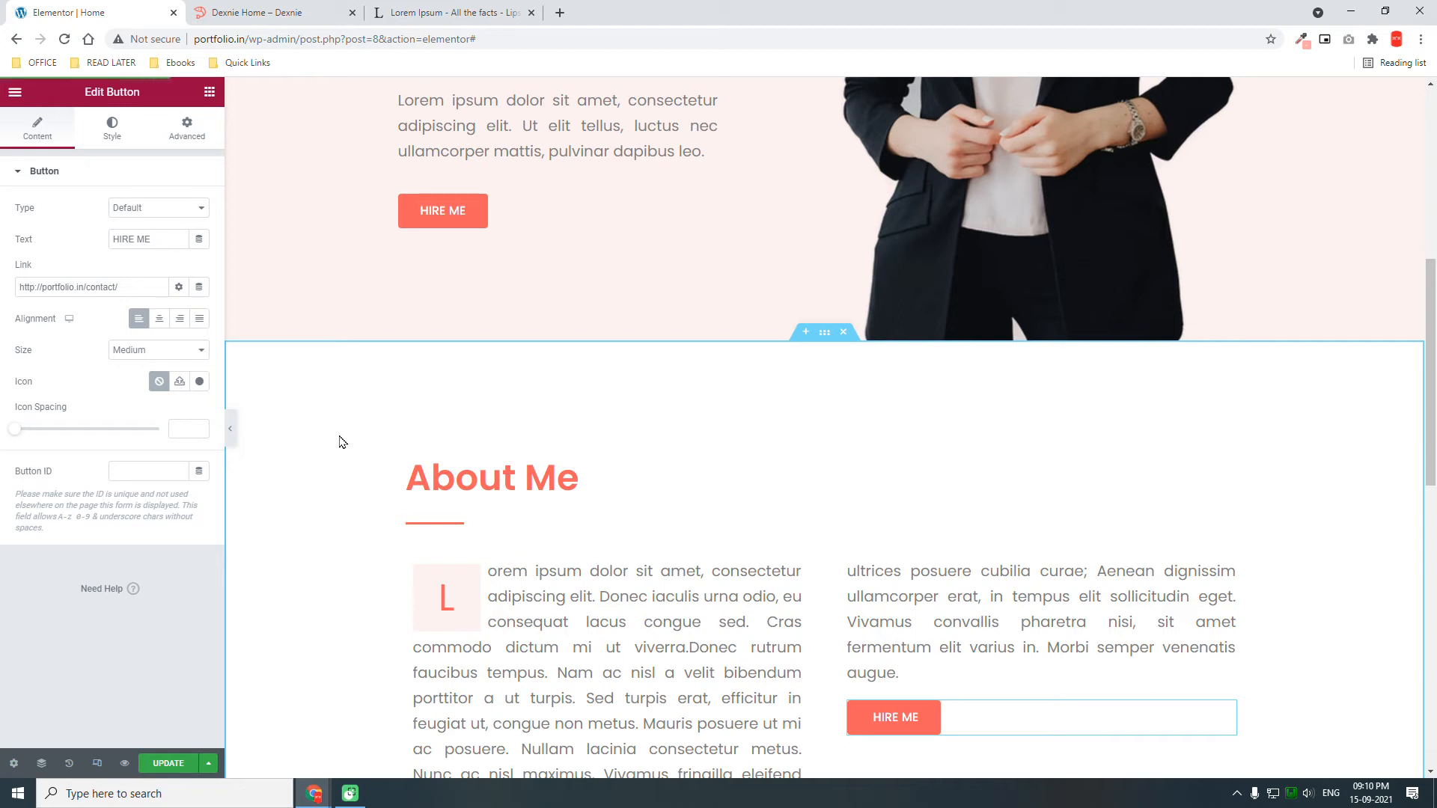
pyautogui.scroll(-3, 340, 441)
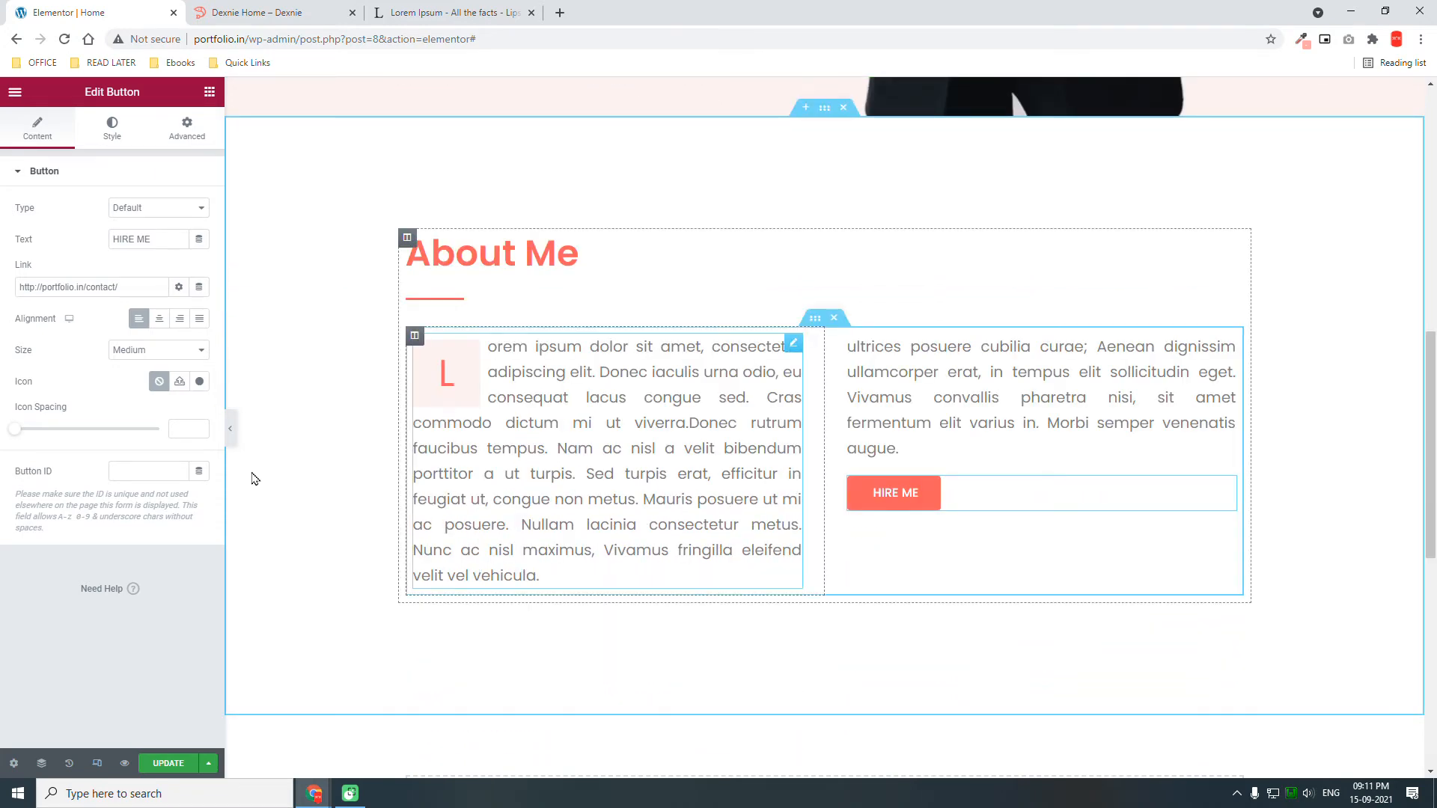
pyautogui.click(234, 432)
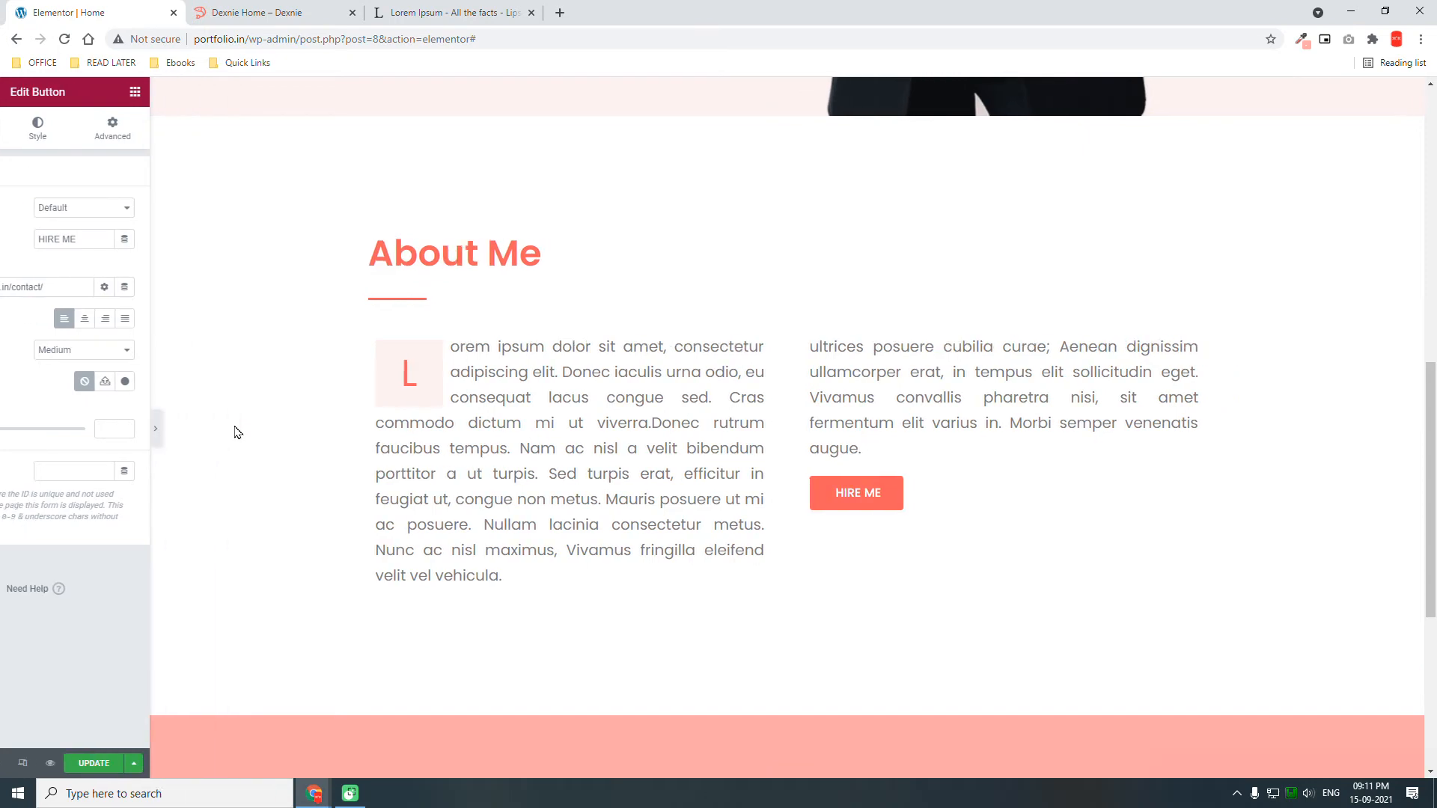
pyautogui.scroll(-3, 238, 432)
pyautogui.scroll(3, 238, 433)
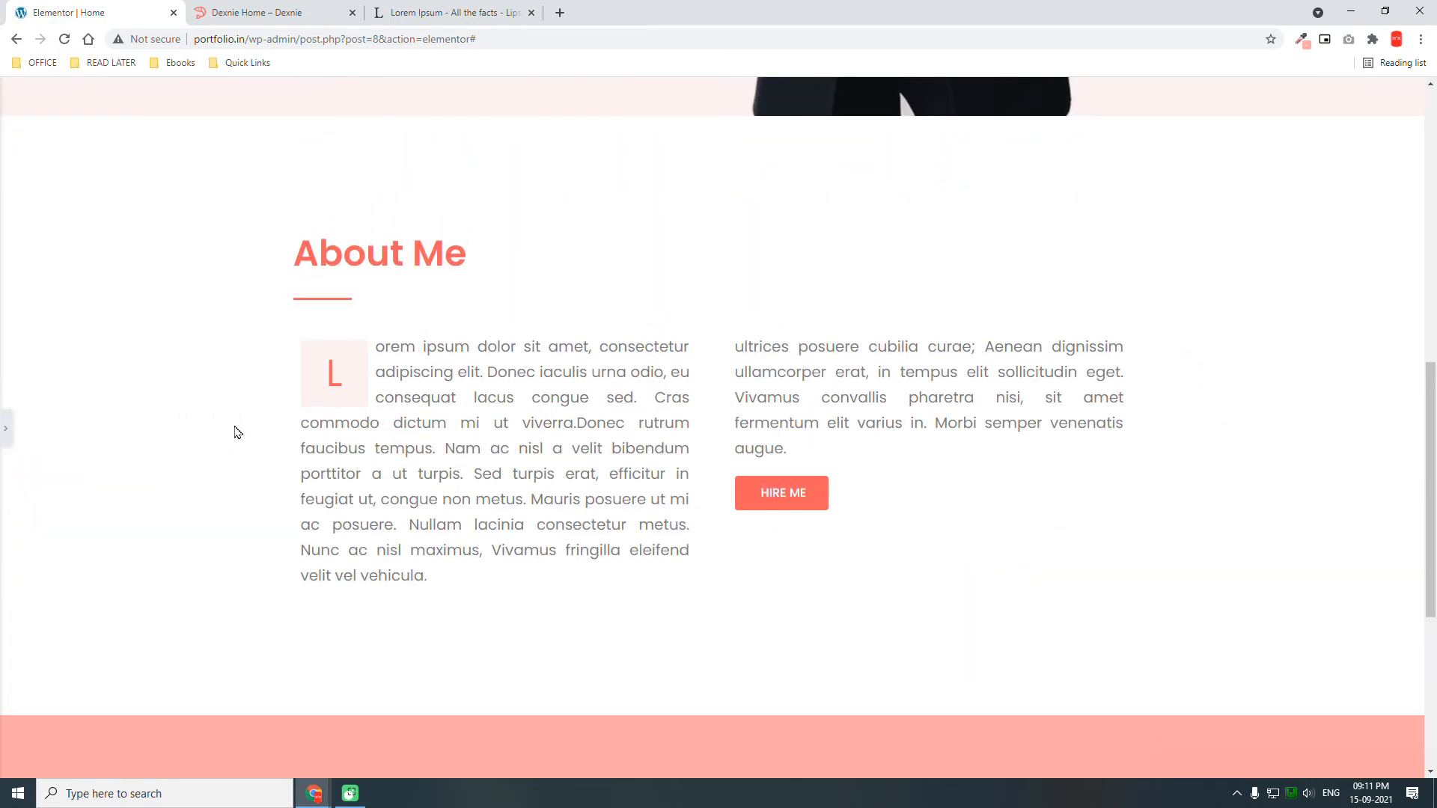
pyautogui.scroll(7, 237, 432)
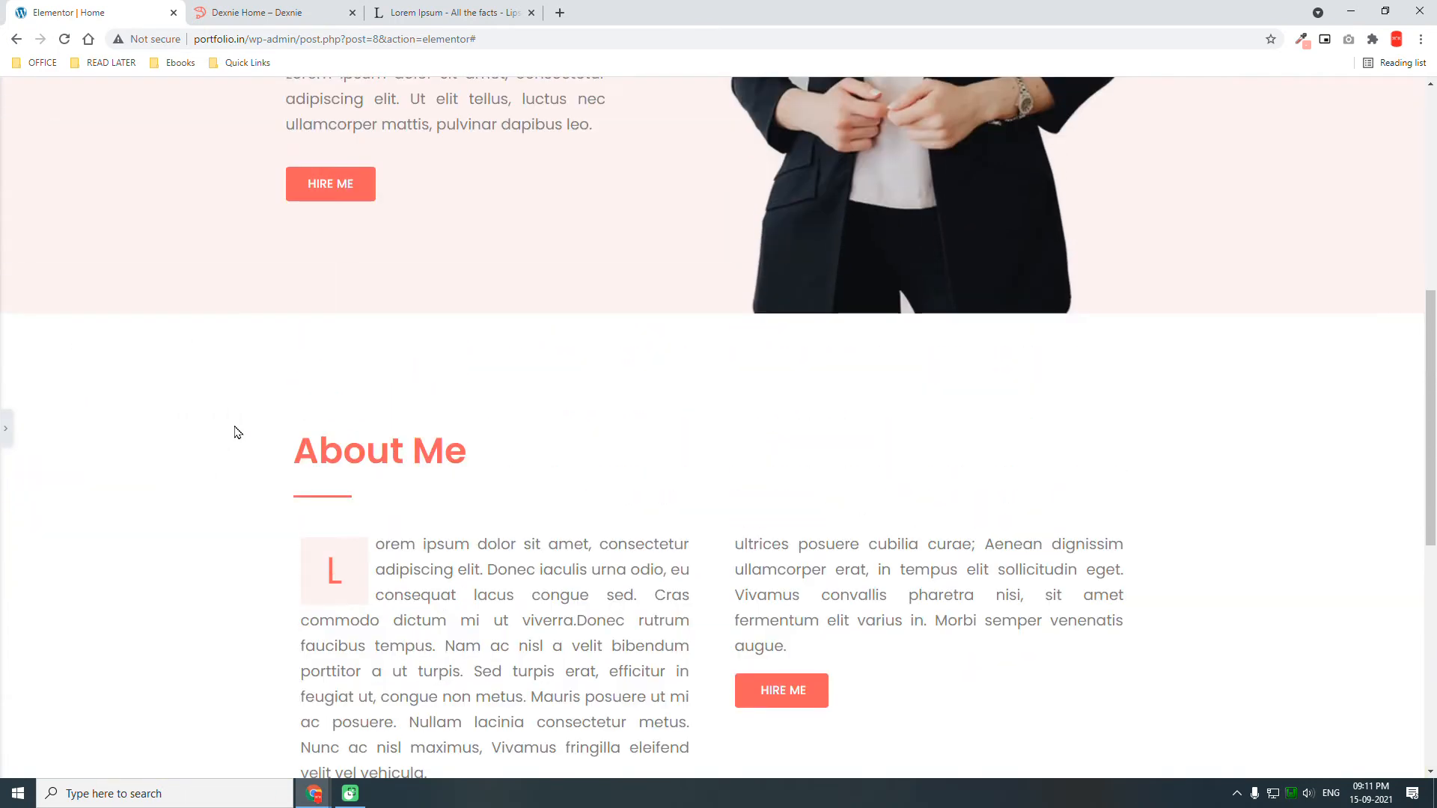
pyautogui.scroll(-9, 235, 433)
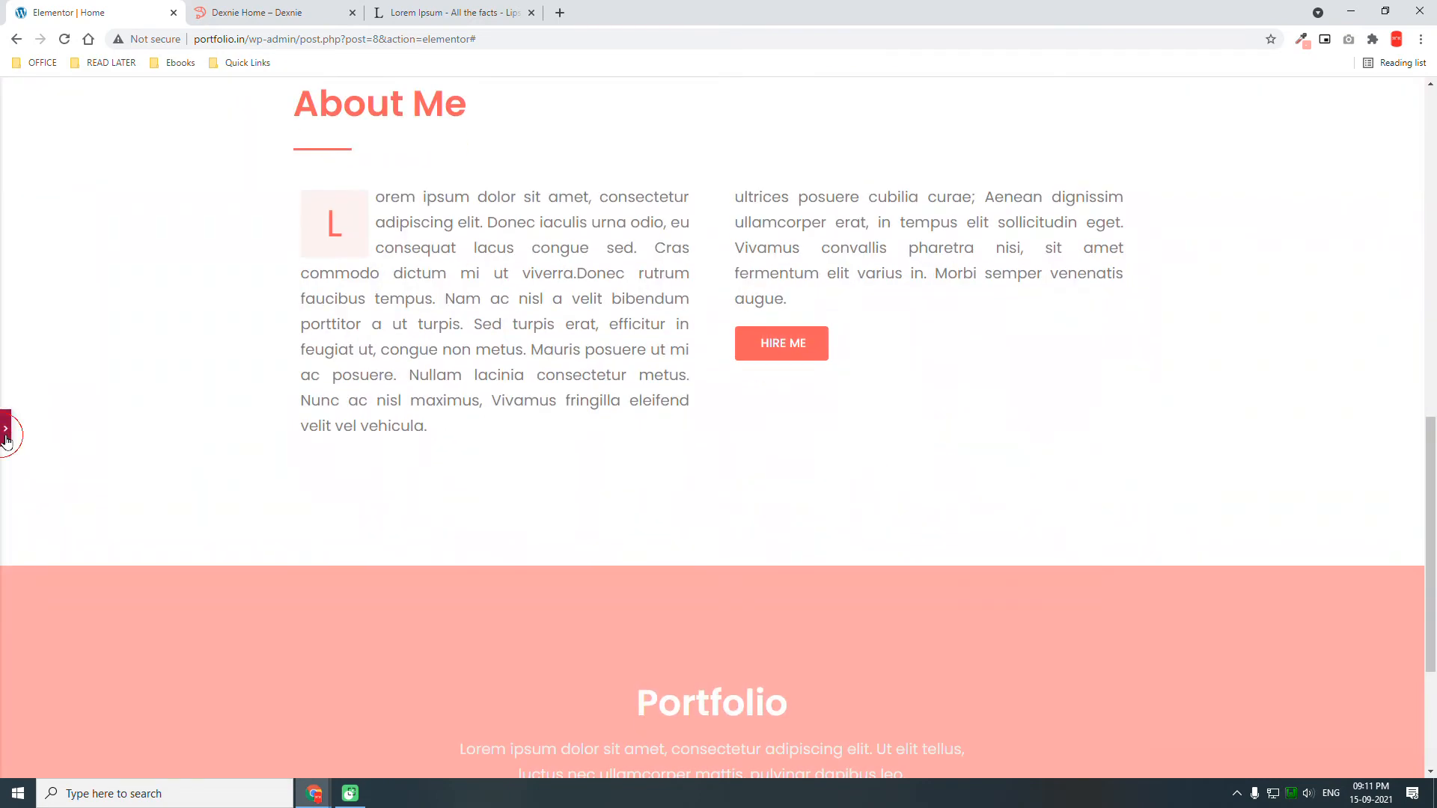
pyautogui.click(4, 441)
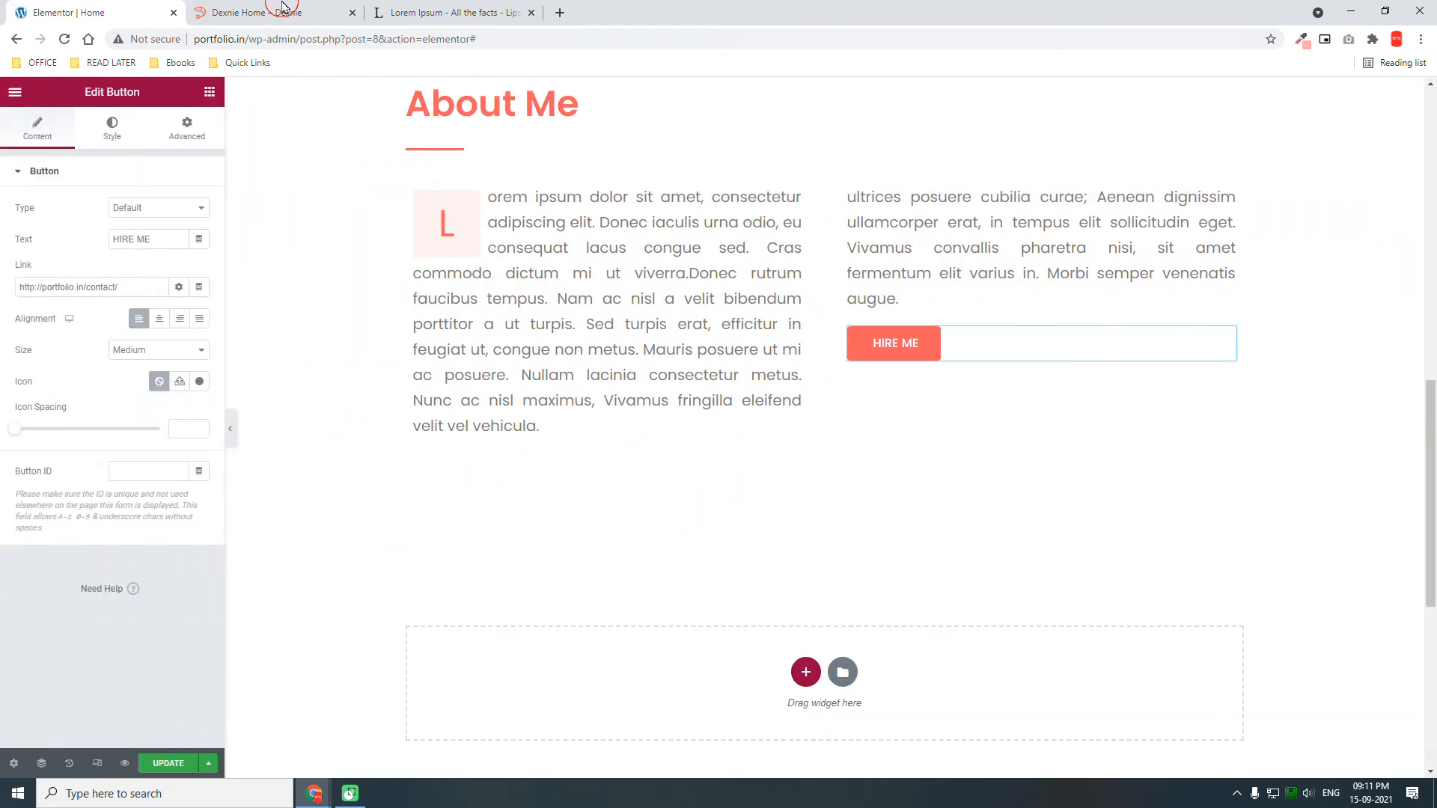
# Switch to the Dexnie reference page and examine the My Skills section's heading, text and two columns of progress bars.
pyautogui.click(283, 13)
pyautogui.scroll(-10, 463, 321)
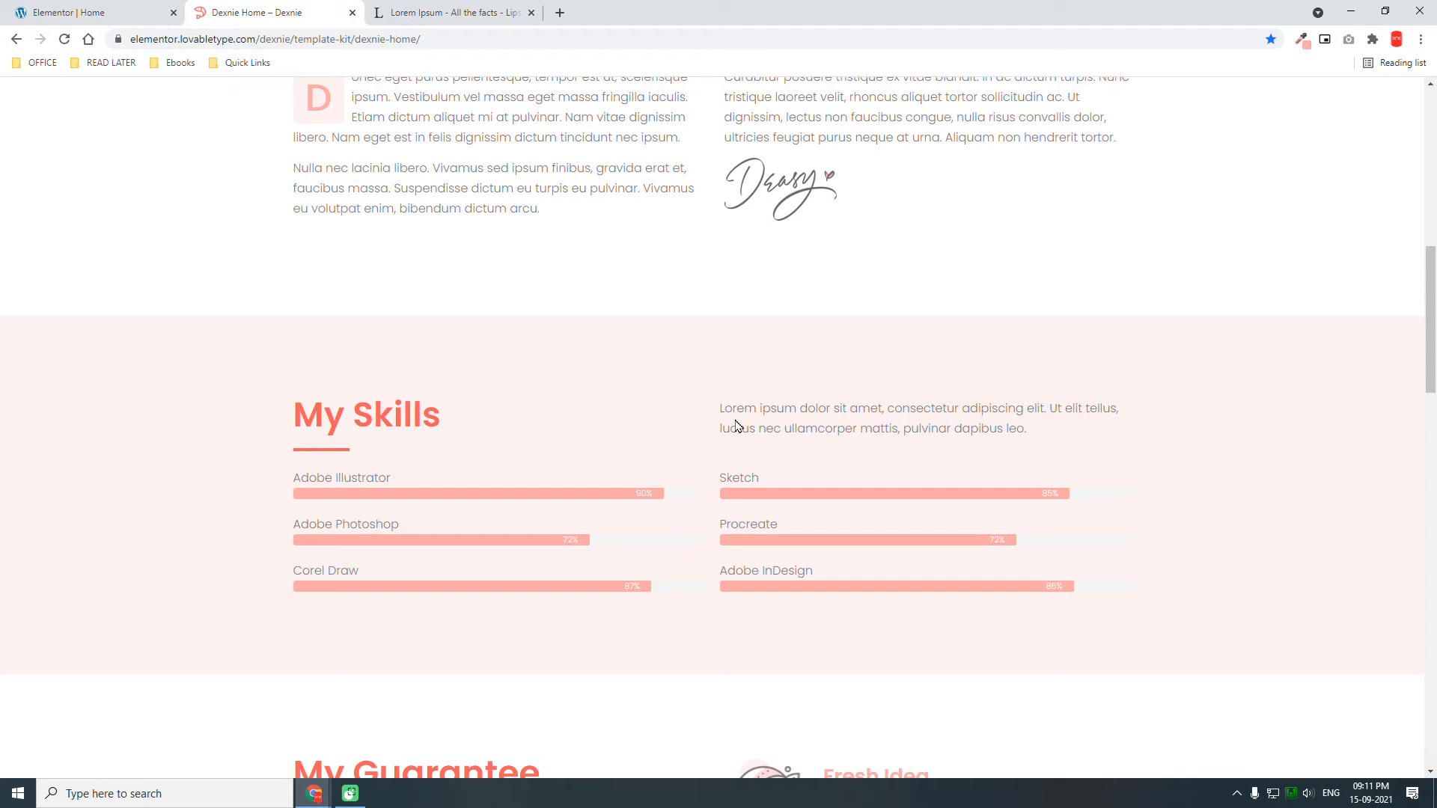
pyautogui.scroll(3, 759, 438)
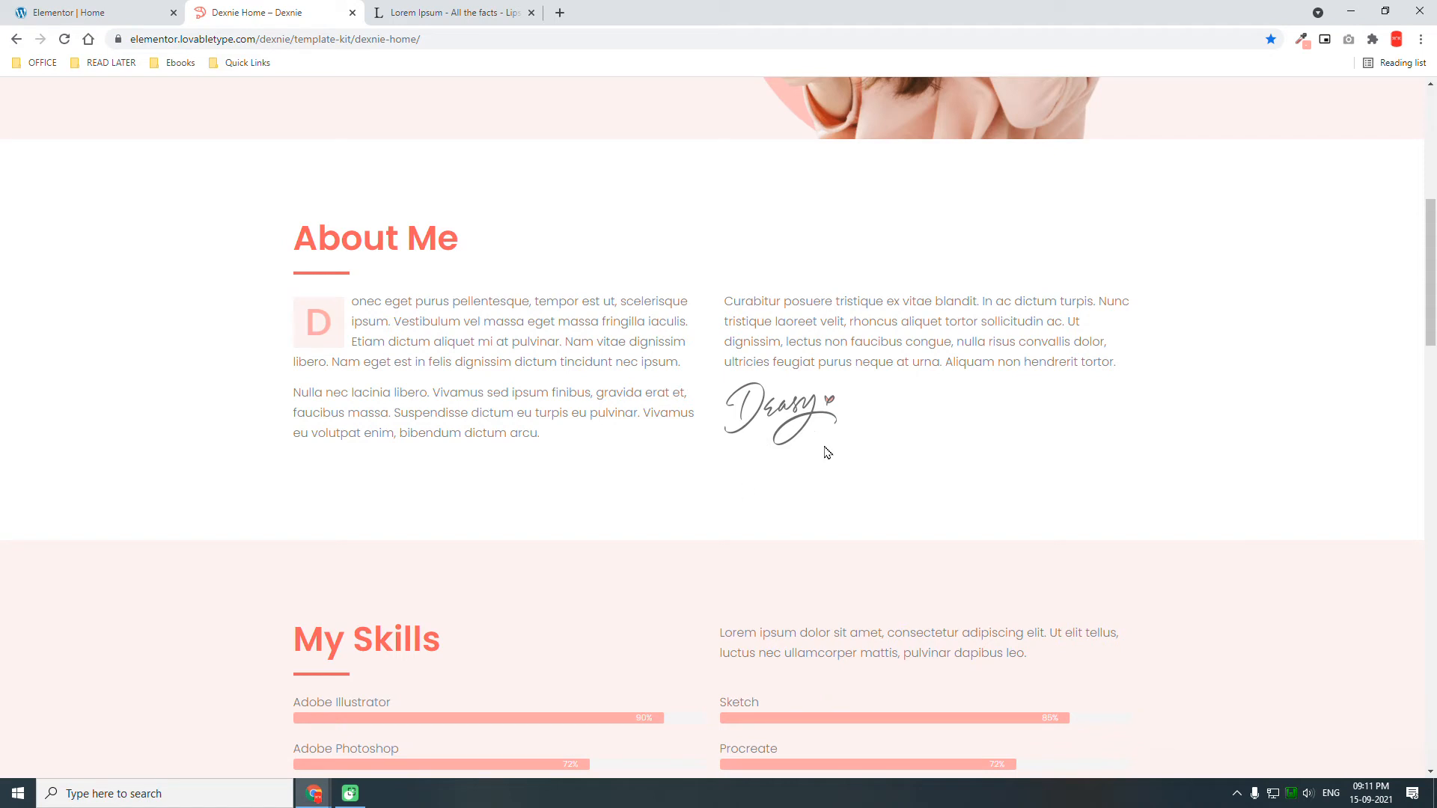
pyautogui.scroll(-2, 562, 438)
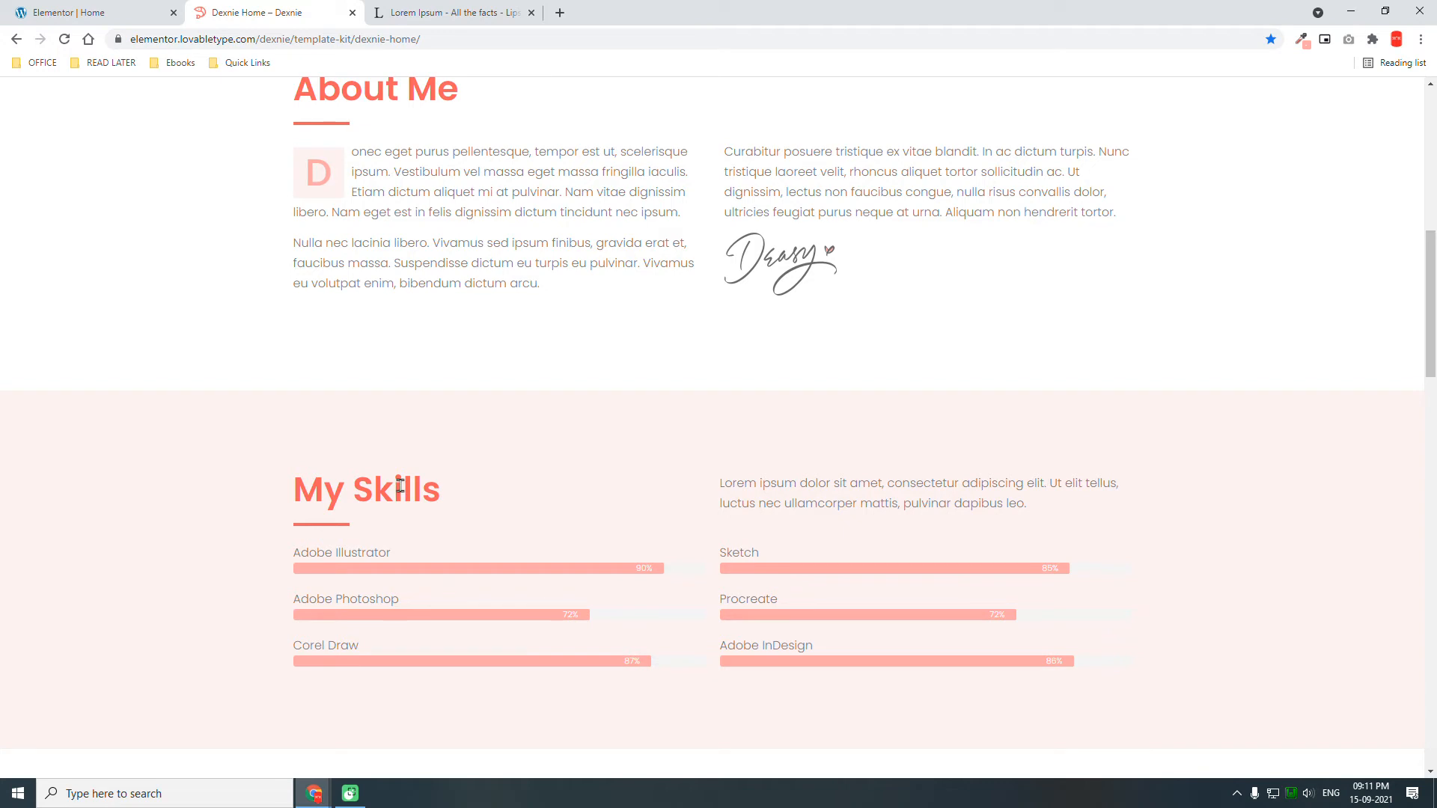
pyautogui.moveTo(318, 472); pyautogui.dragTo(997, 508)
pyautogui.moveTo(326, 553); pyautogui.dragTo(954, 670)
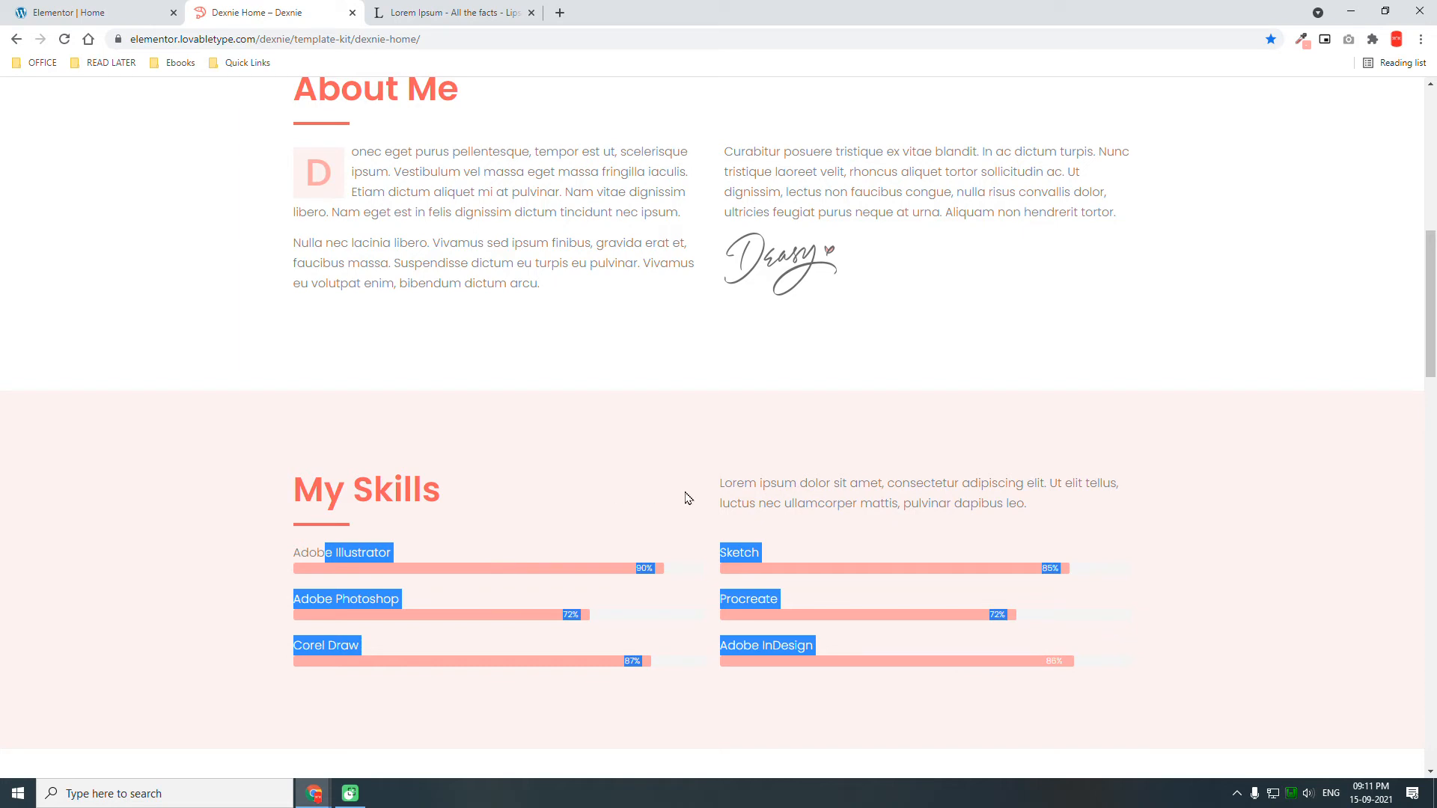
pyautogui.click(583, 583)
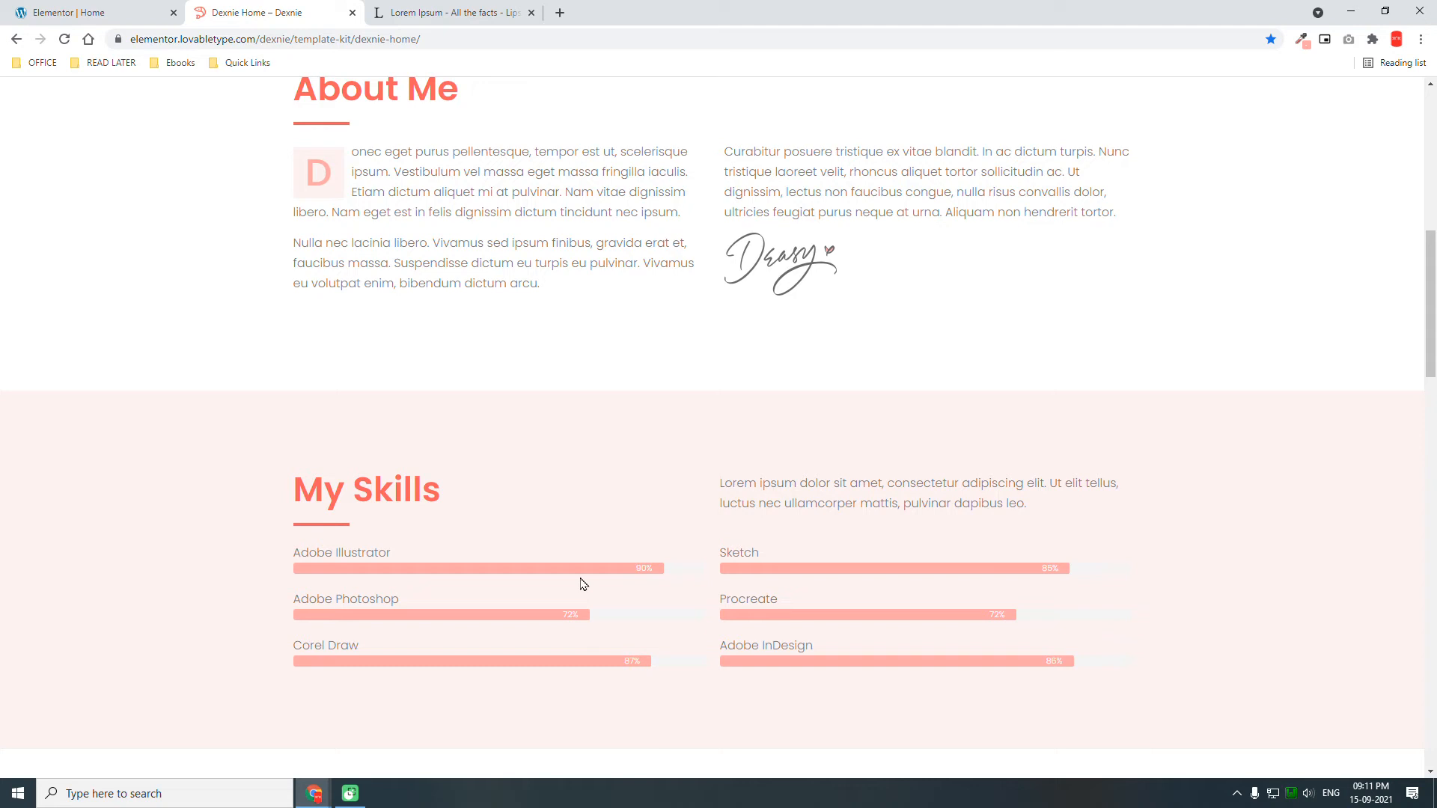
# Return to the Elementor editor and add a new single-column section below the About Me section.
pyautogui.click(129, 8)
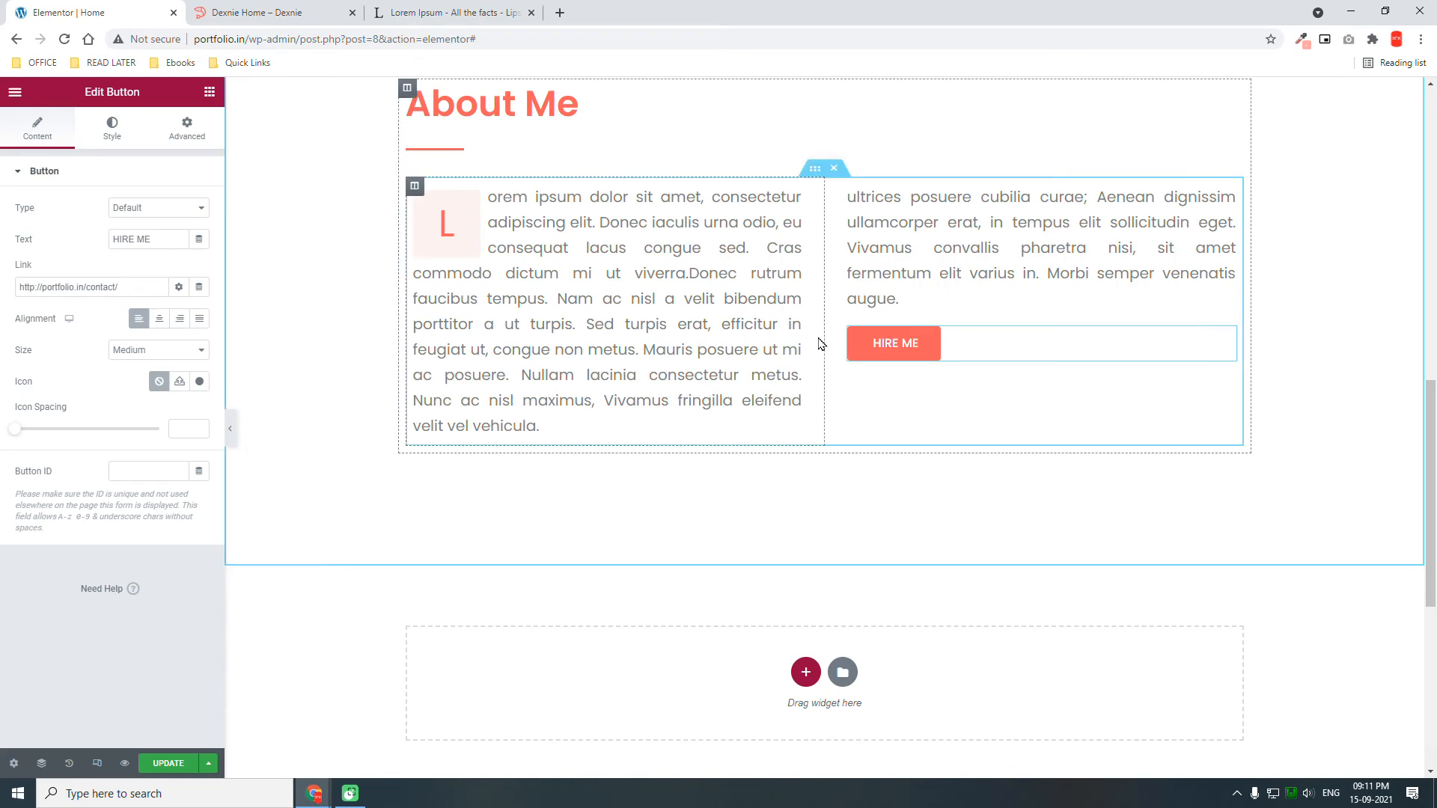
pyautogui.scroll(2, 819, 344)
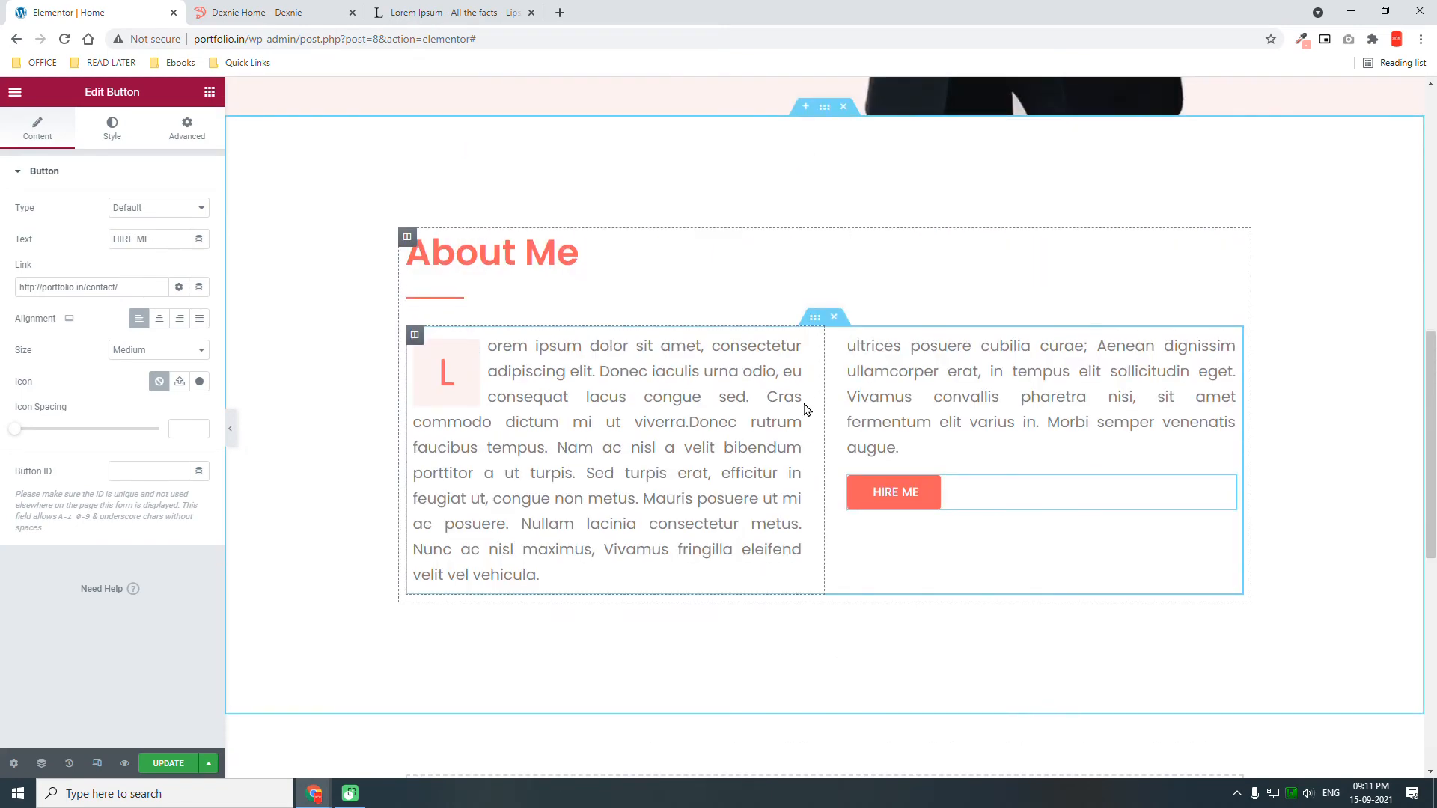
pyautogui.scroll(-2, 807, 408)
pyautogui.scroll(3, 801, 404)
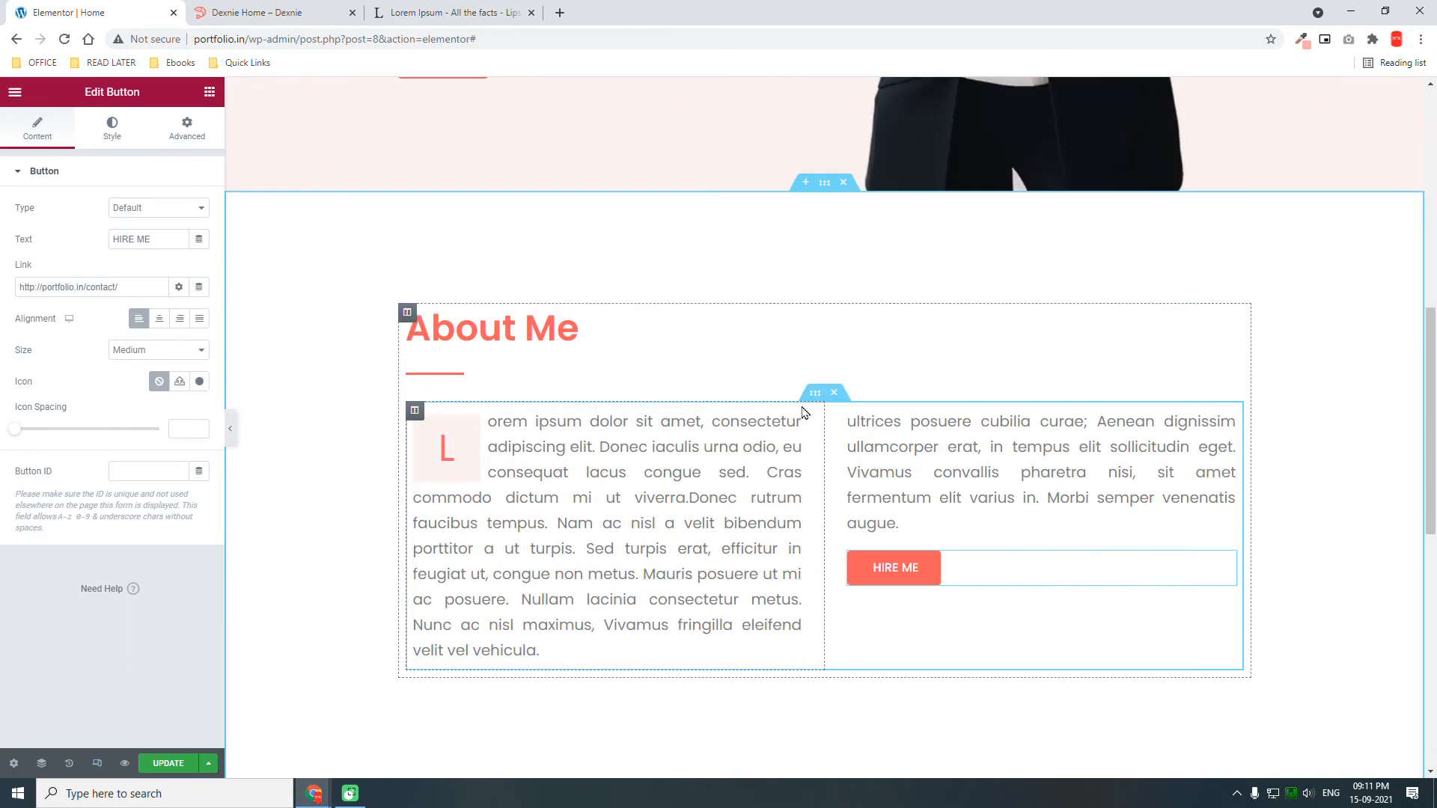
pyautogui.scroll(-4, 643, 376)
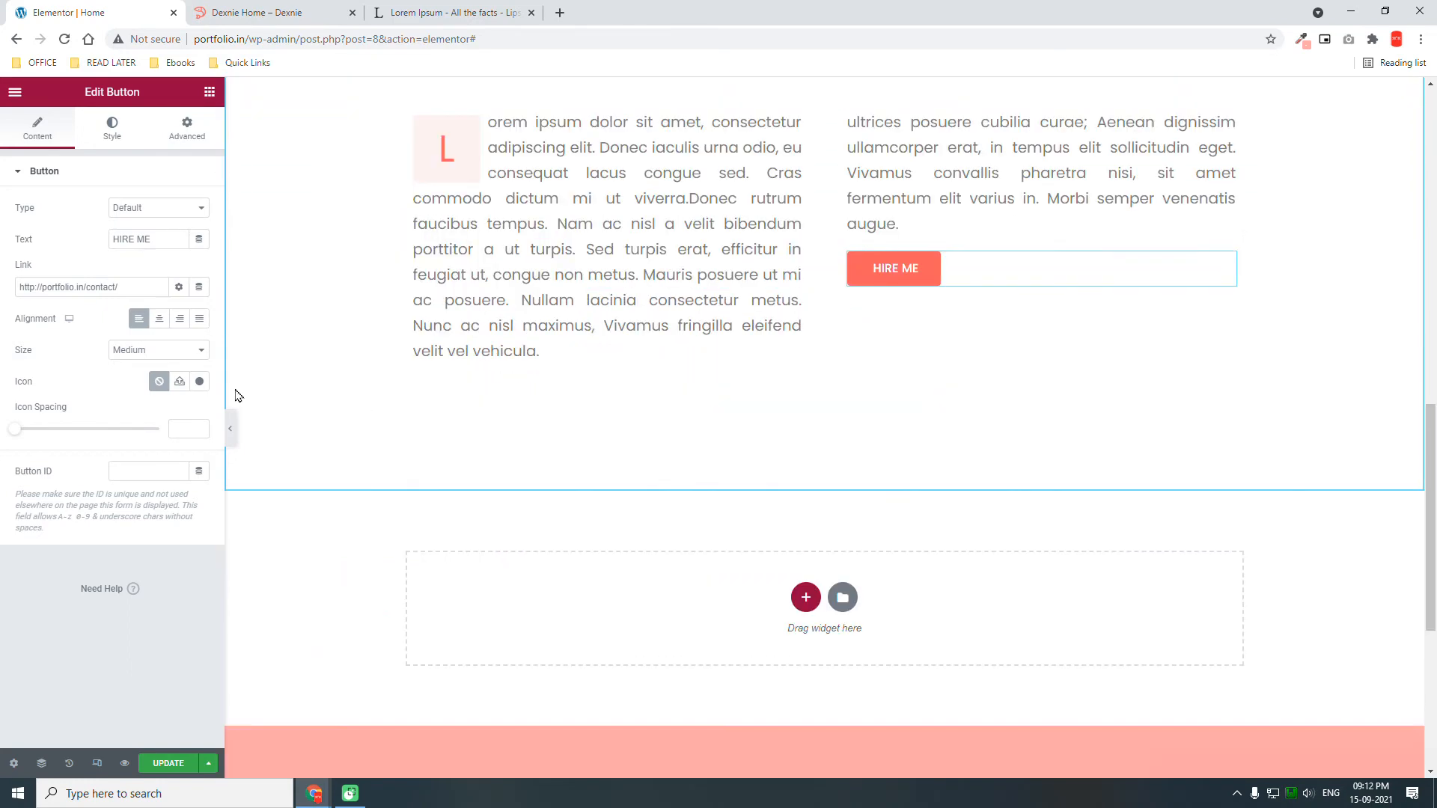
pyautogui.click(806, 598)
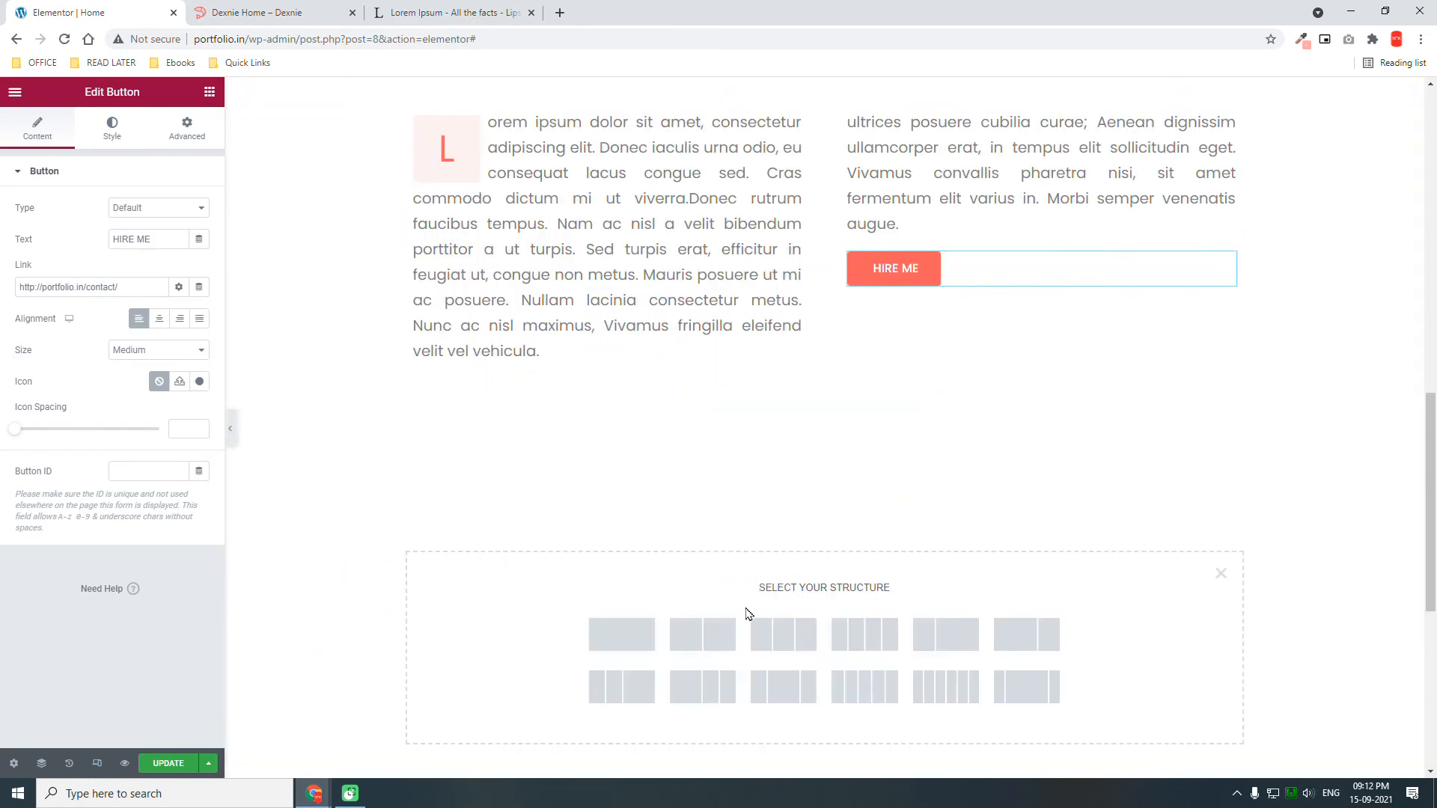
pyautogui.click(623, 629)
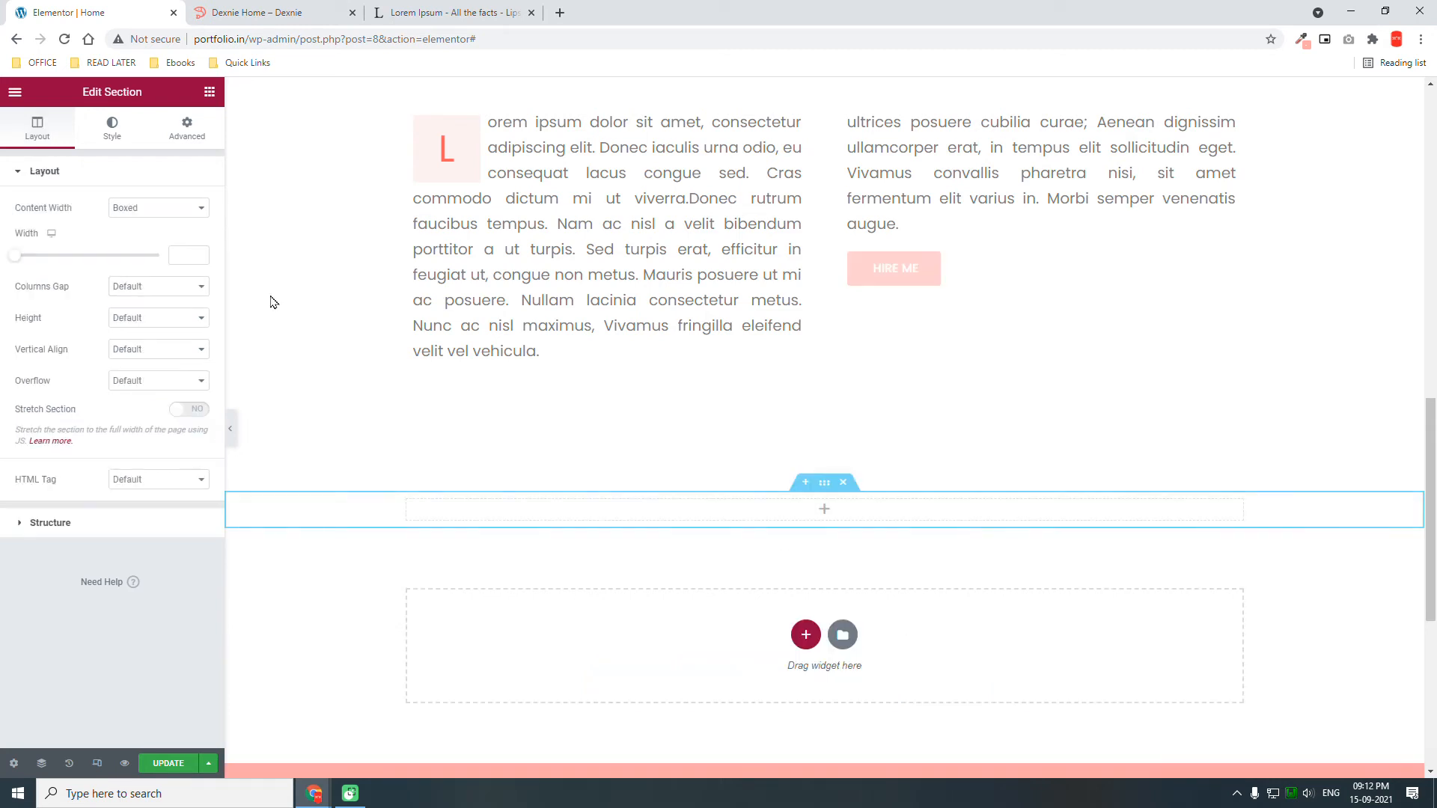
# Give the new section a Classic background using the global Background color.
pyautogui.click(117, 142)
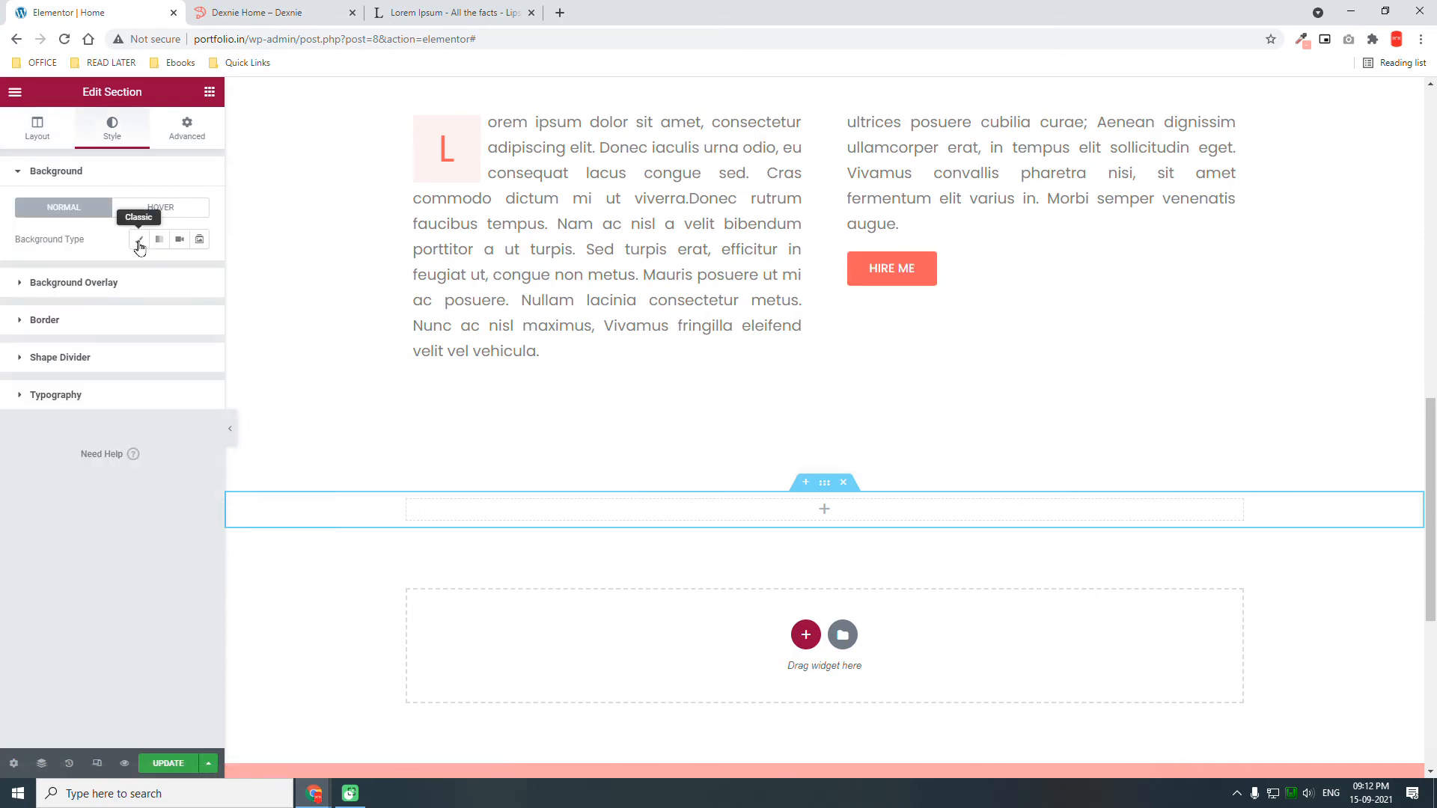
pyautogui.click(139, 239)
pyautogui.click(179, 270)
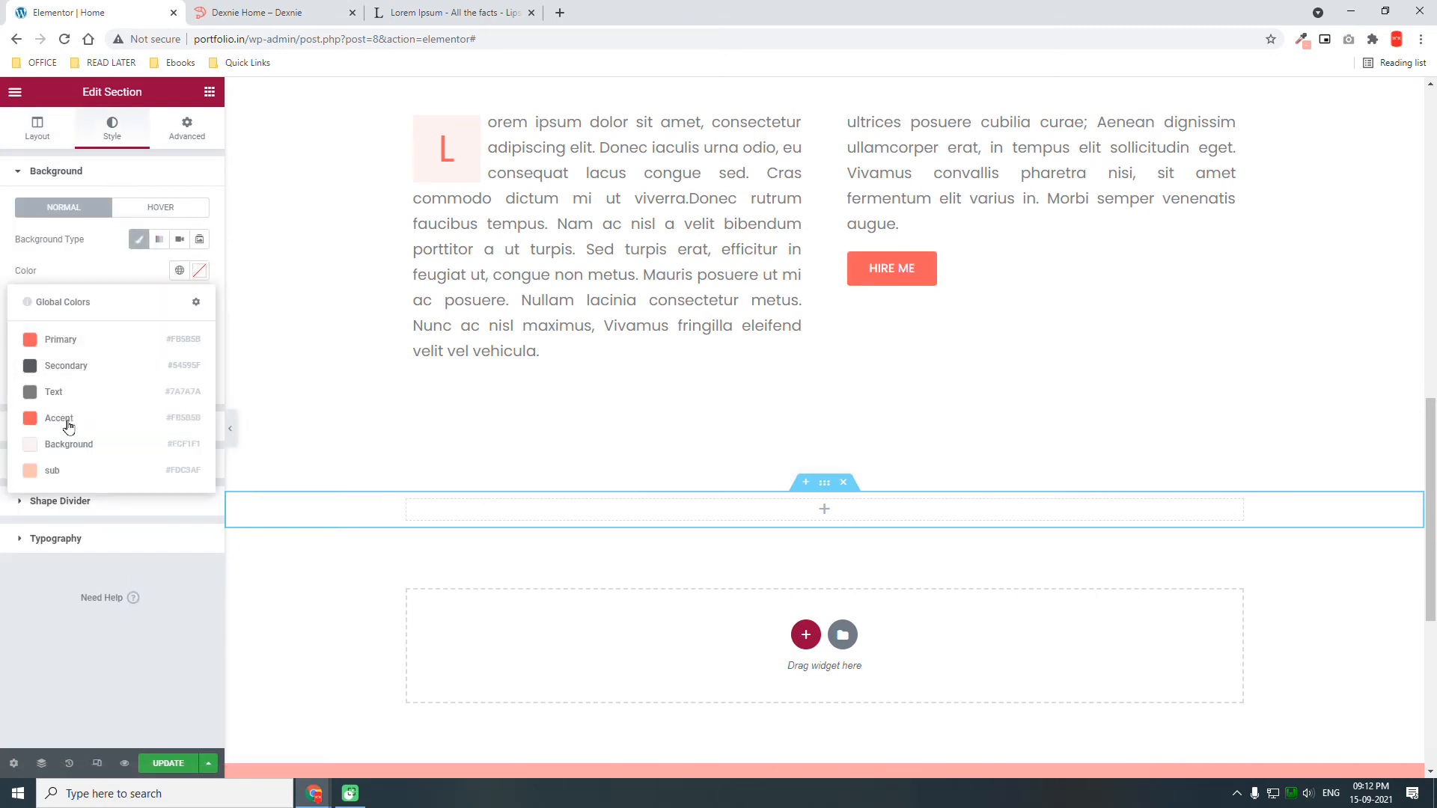
pyautogui.click(68, 452)
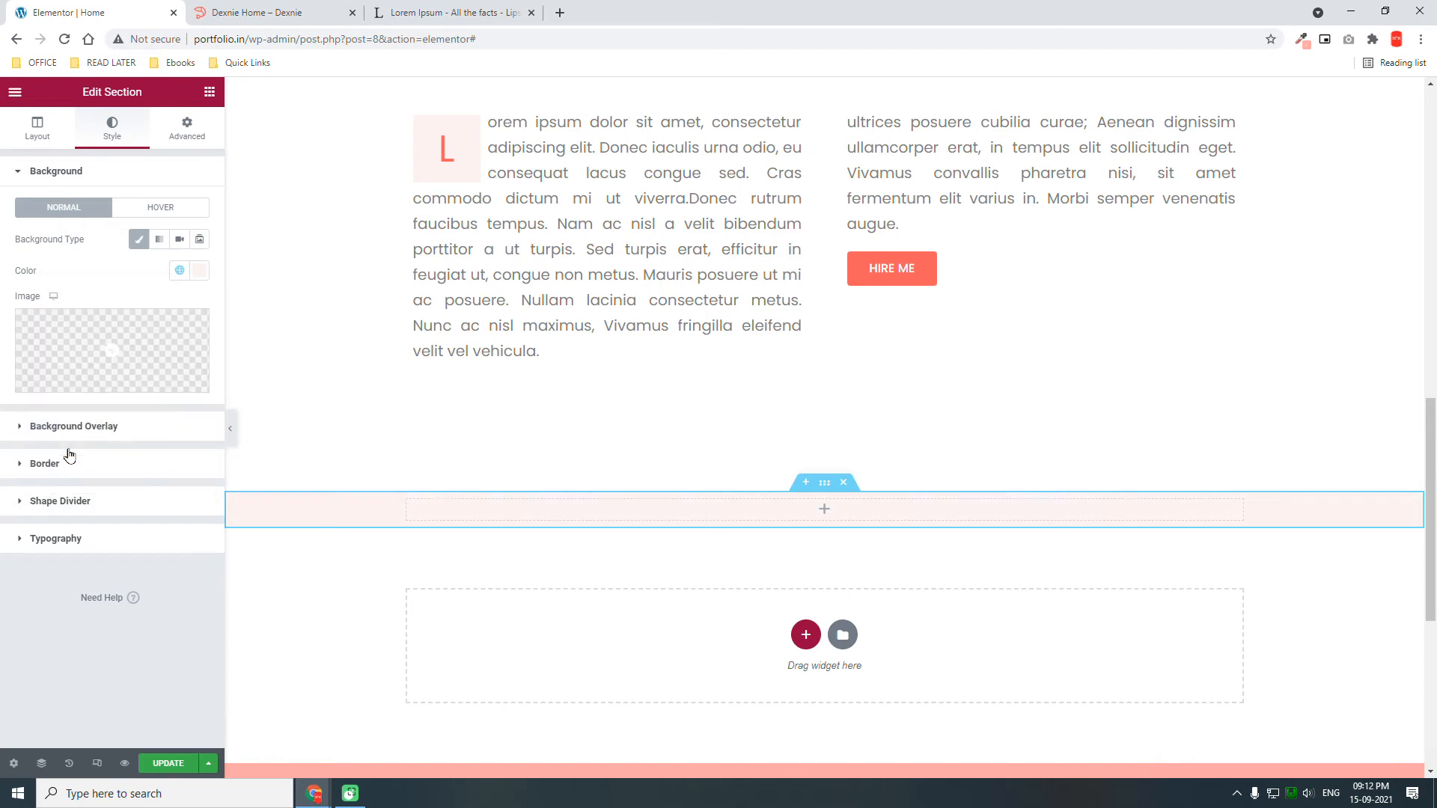
# Unlink the new section's padding values and set its top and bottom padding to 150 px.
pyautogui.click(197, 121)
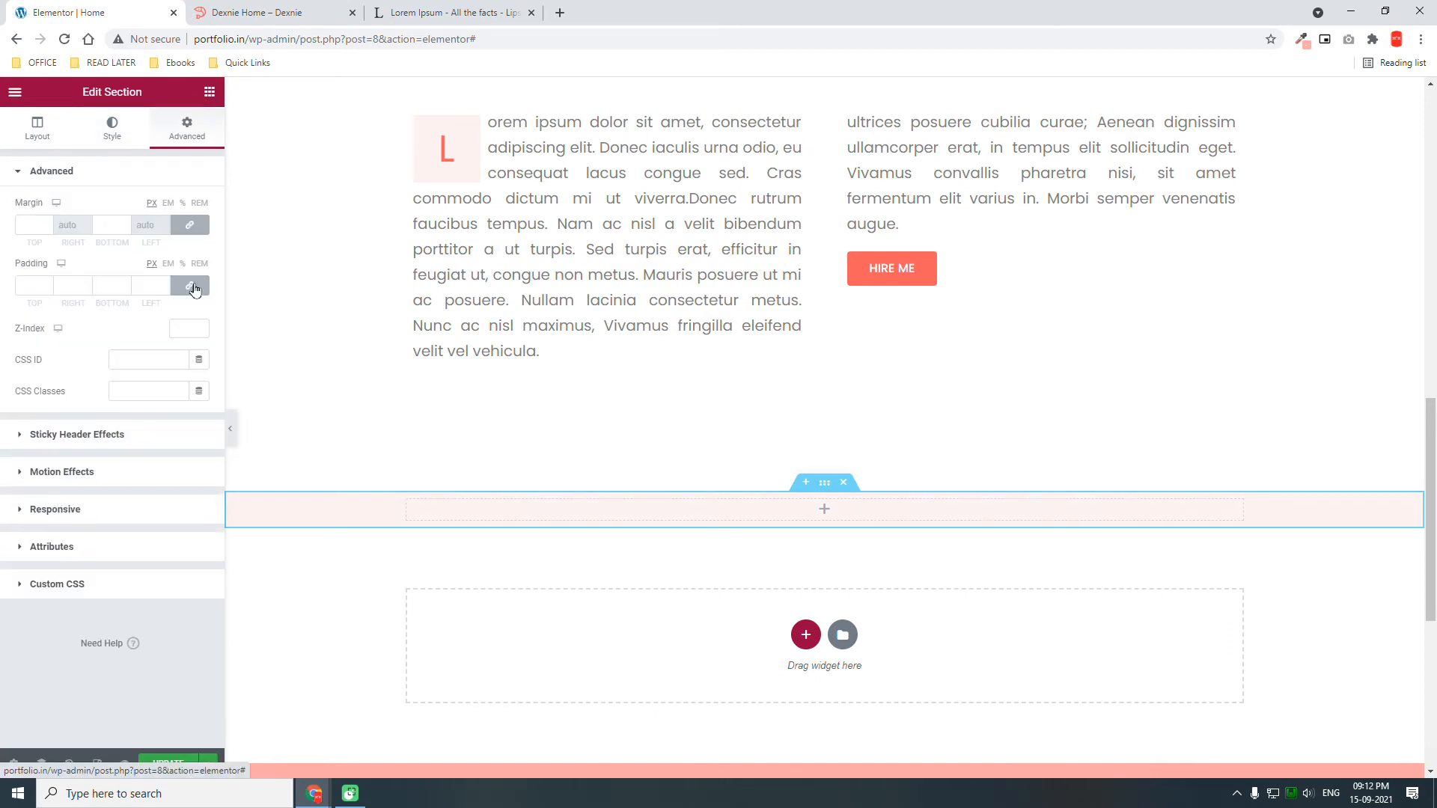
pyautogui.click(36, 285)
pyautogui.moveTo(38, 283); pyautogui.dragTo(2, 286)
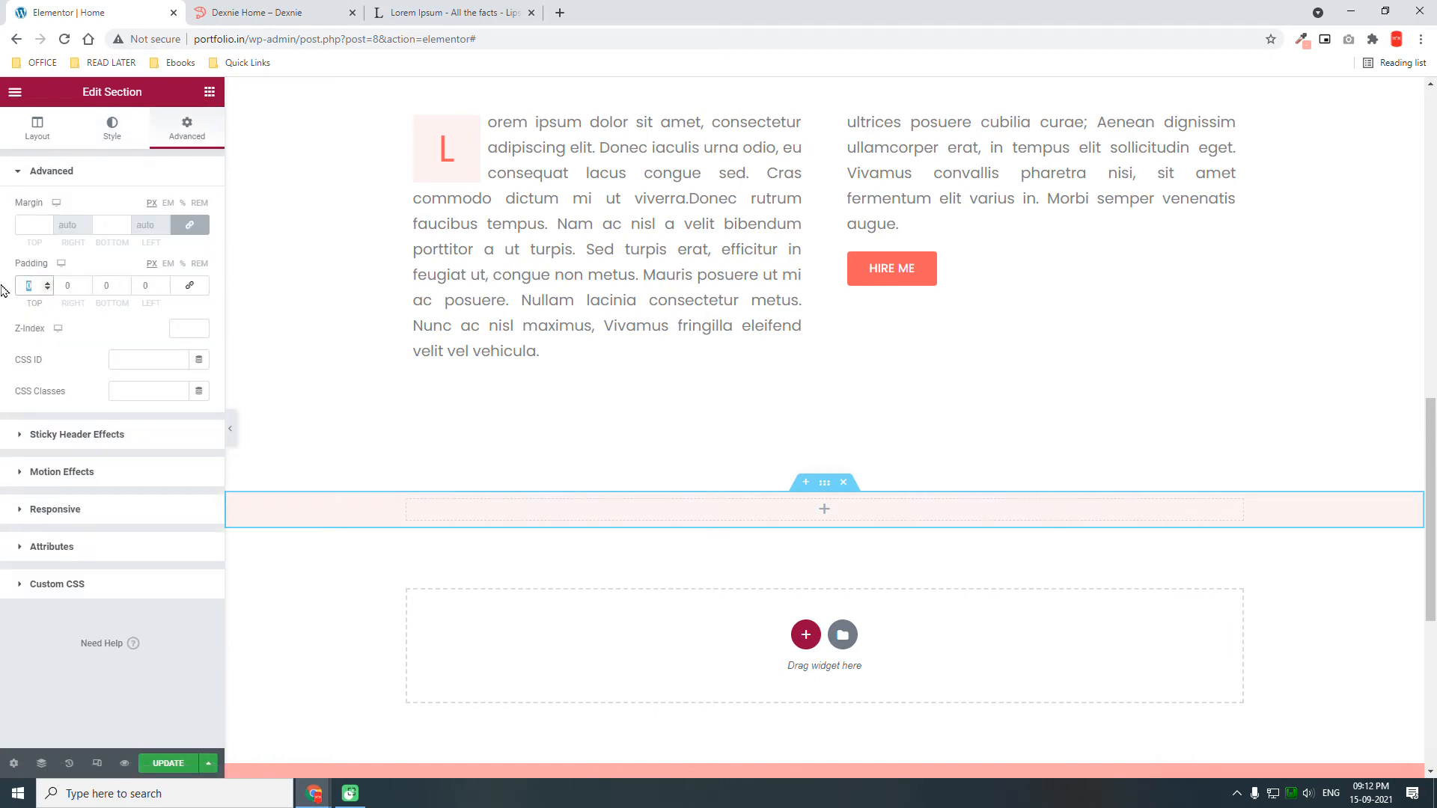
pyautogui.write('150')
pyautogui.press('Tab')
pyautogui.press('Tab')
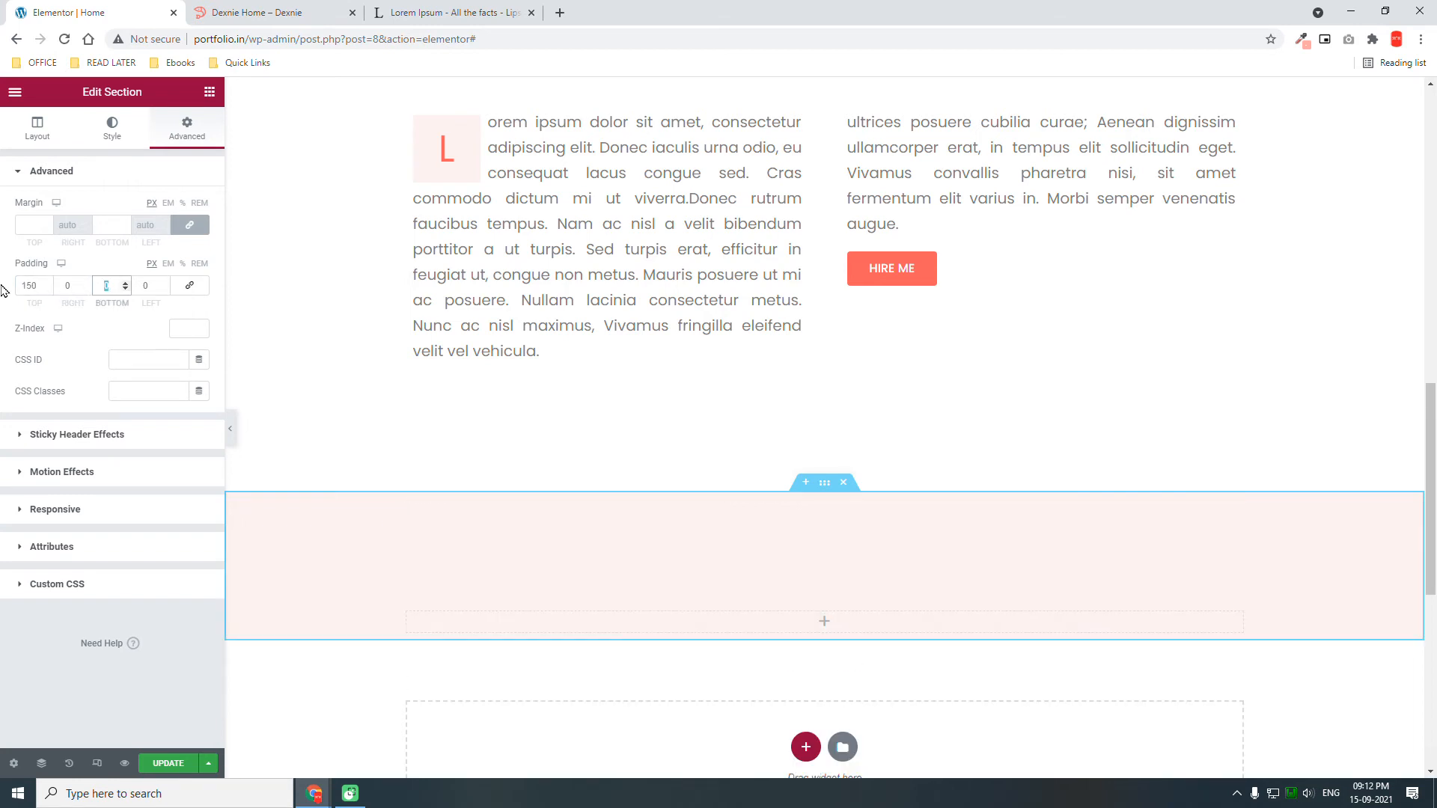
pyautogui.write('150')
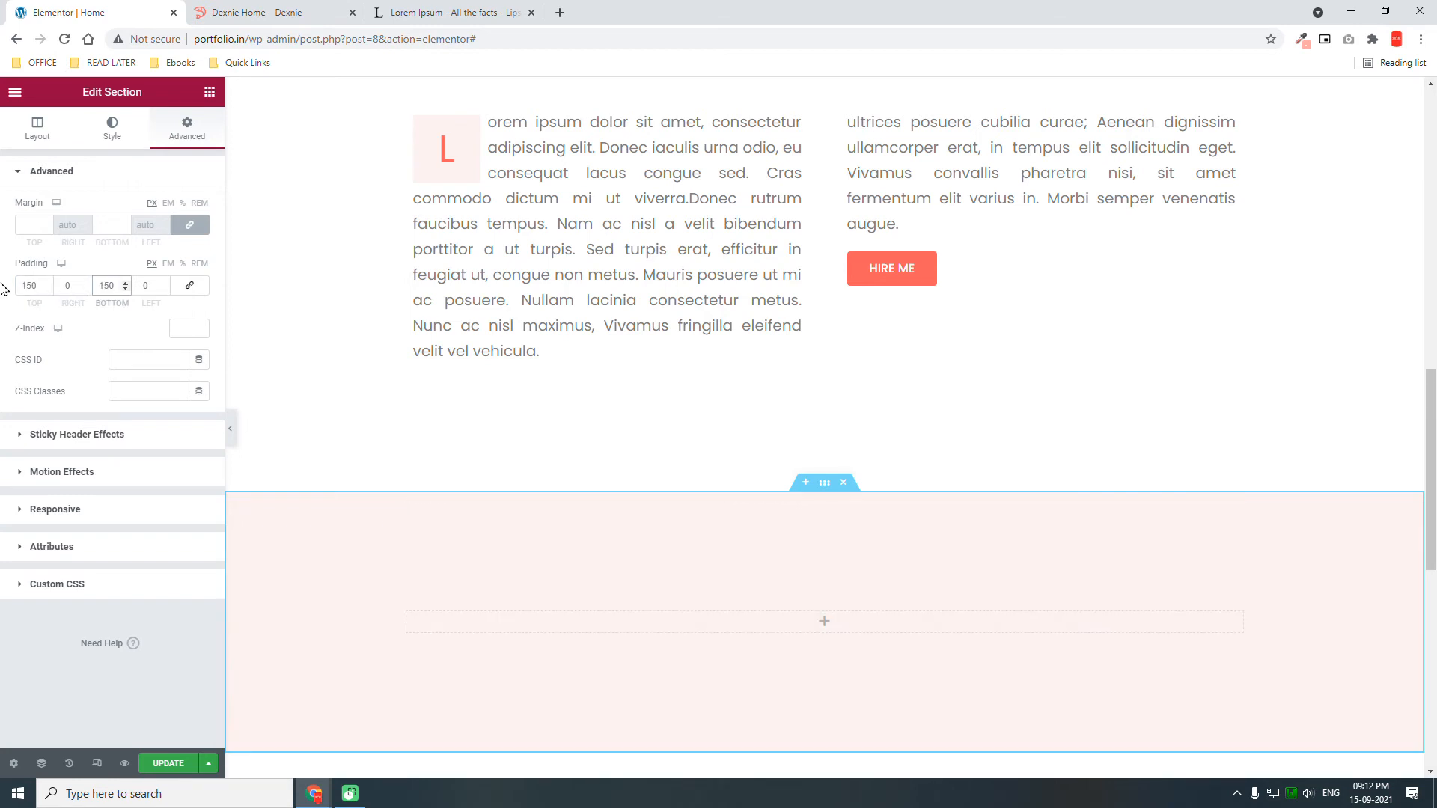
# Add a two-column inner section to the new section and paste a copy of the About Me heading into its first column.
pyautogui.click(220, 95)
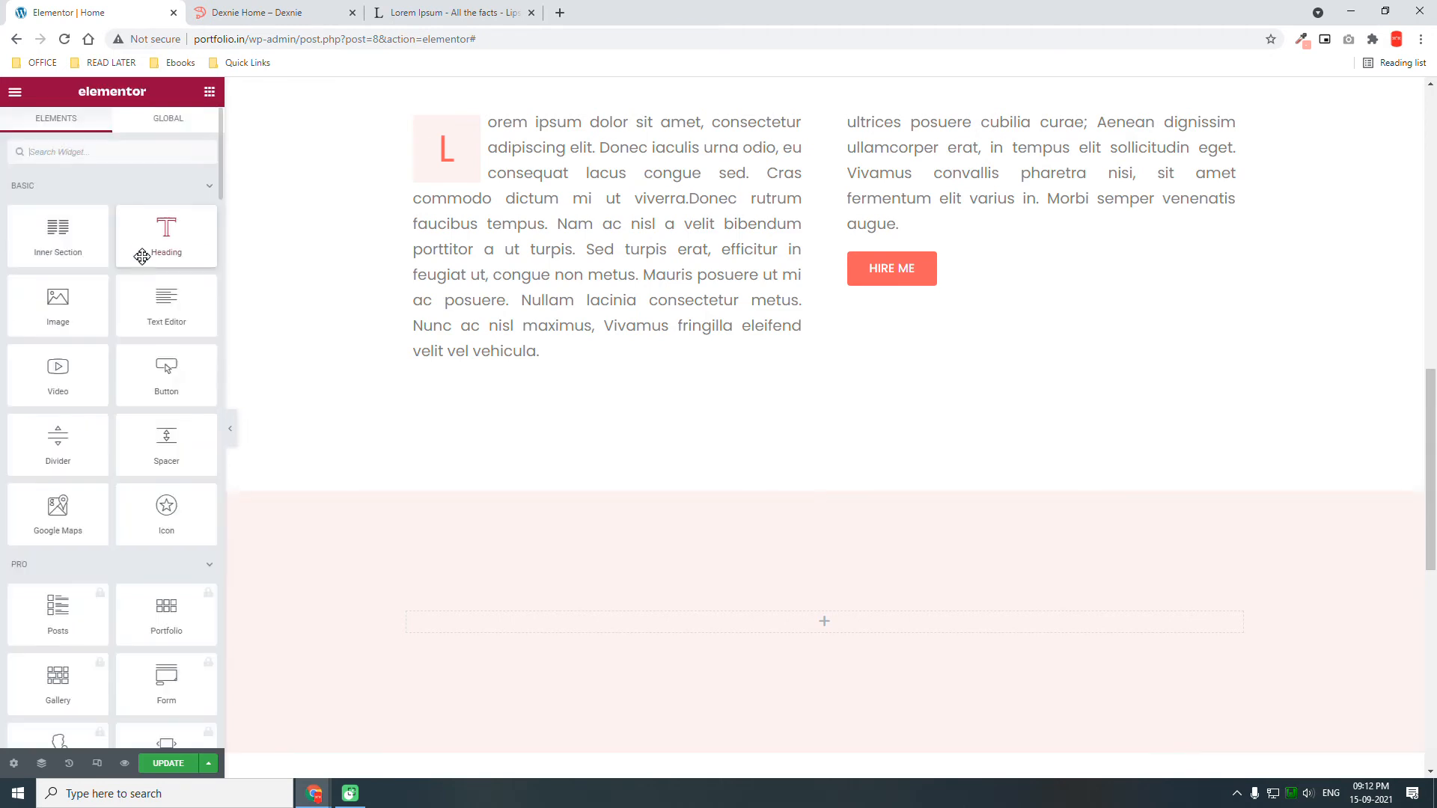
pyautogui.moveTo(49, 247); pyautogui.dragTo(889, 622)
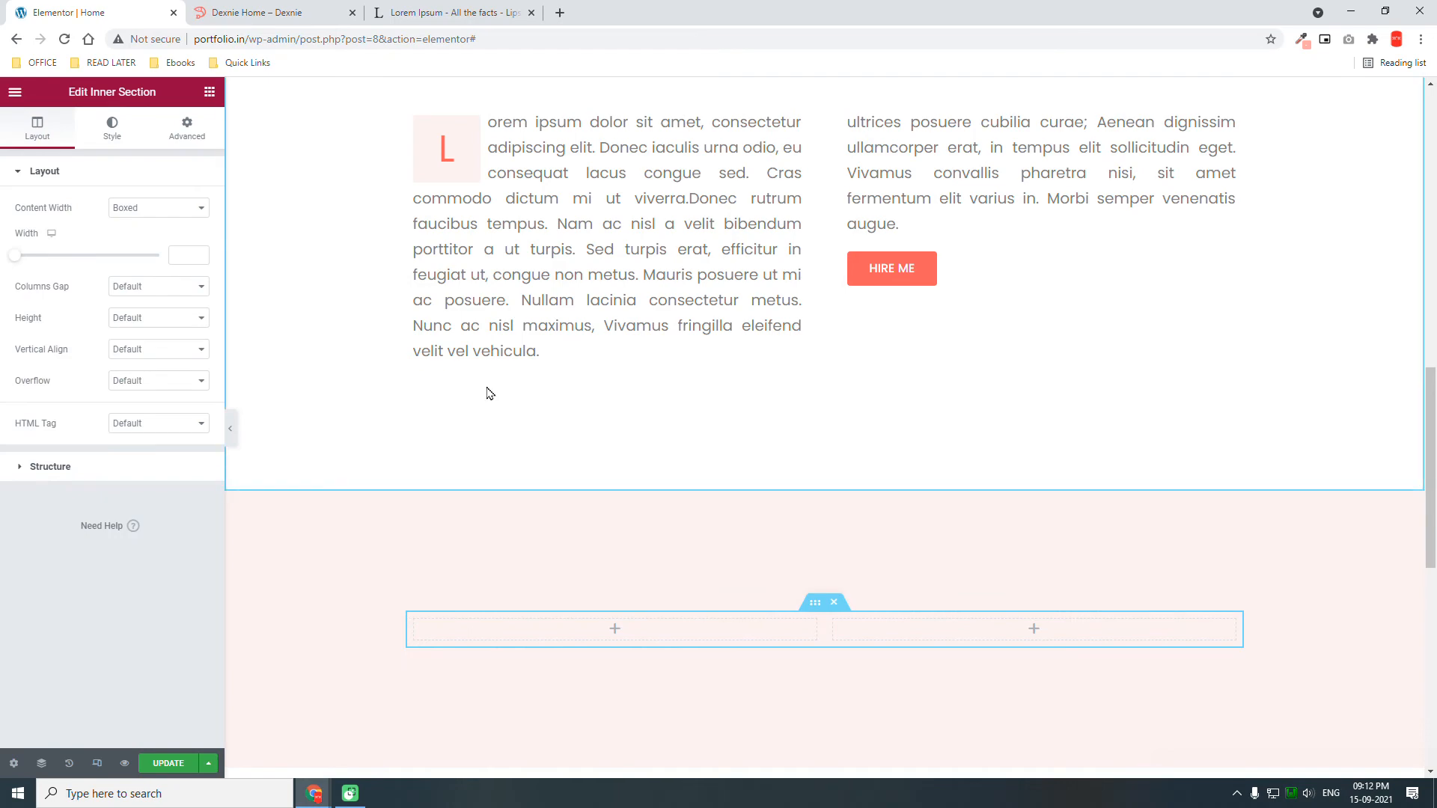
pyautogui.scroll(4, 487, 393)
pyautogui.click(1239, 320)
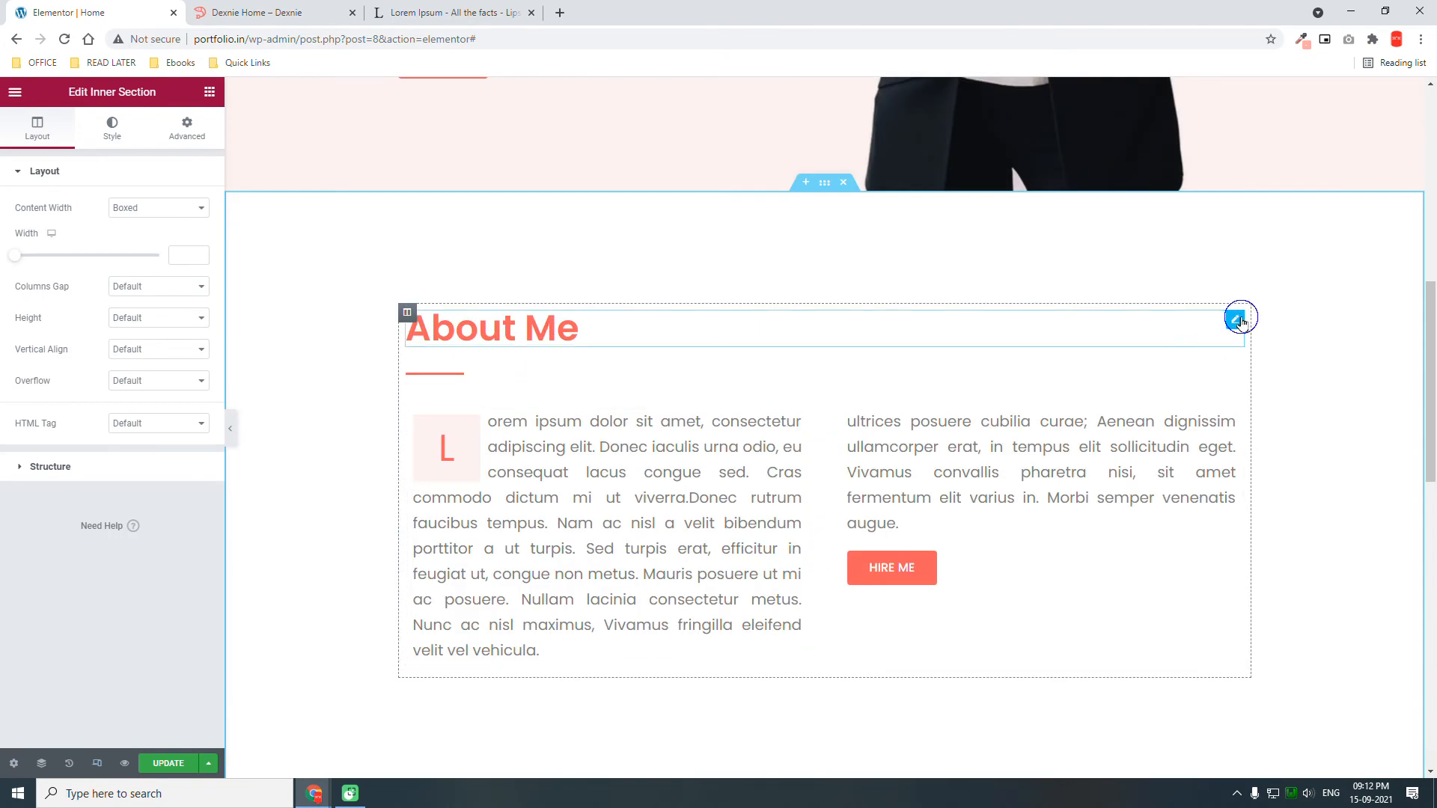
pyautogui.rightClick(1237, 330)
pyautogui.click(1279, 383)
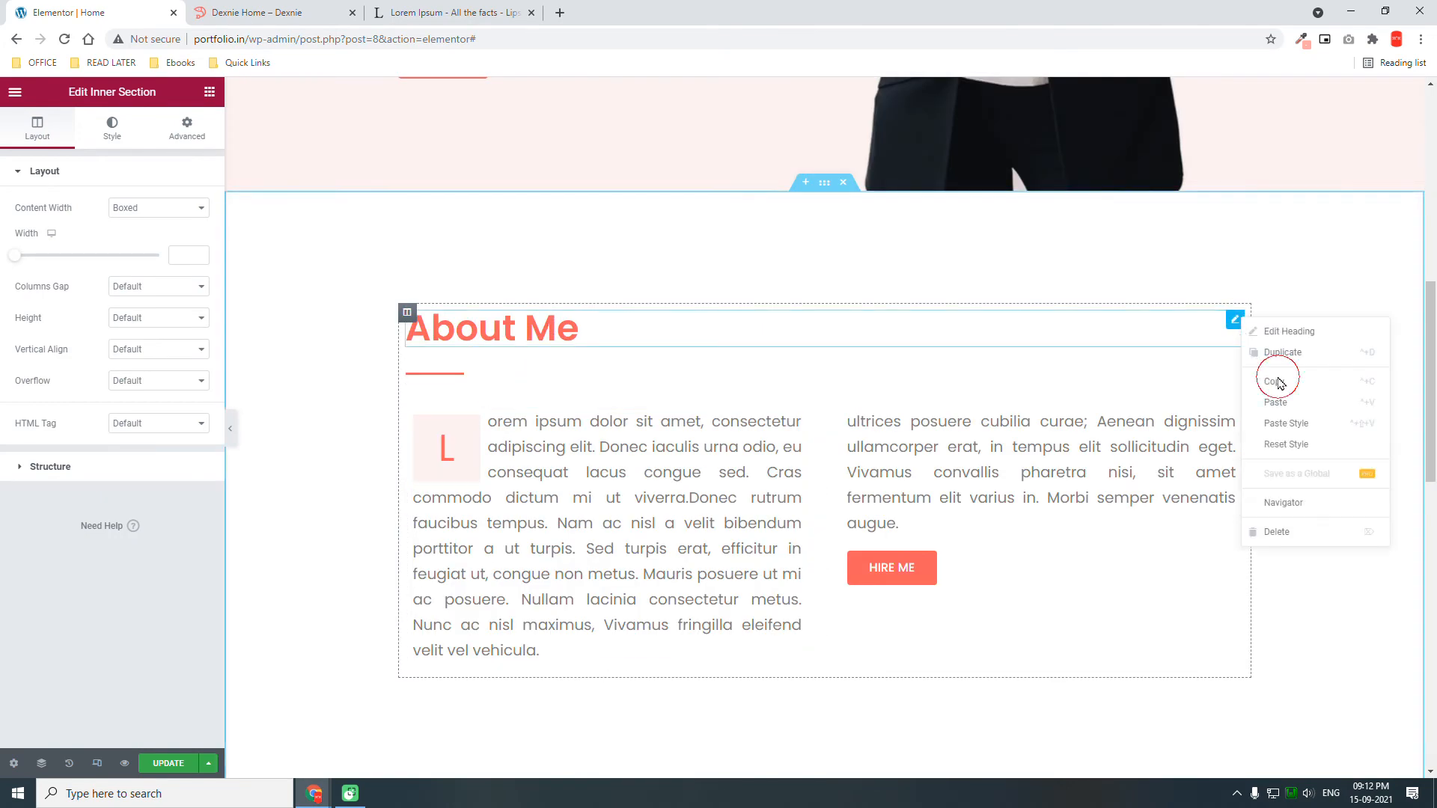
pyautogui.scroll(-5, 773, 504)
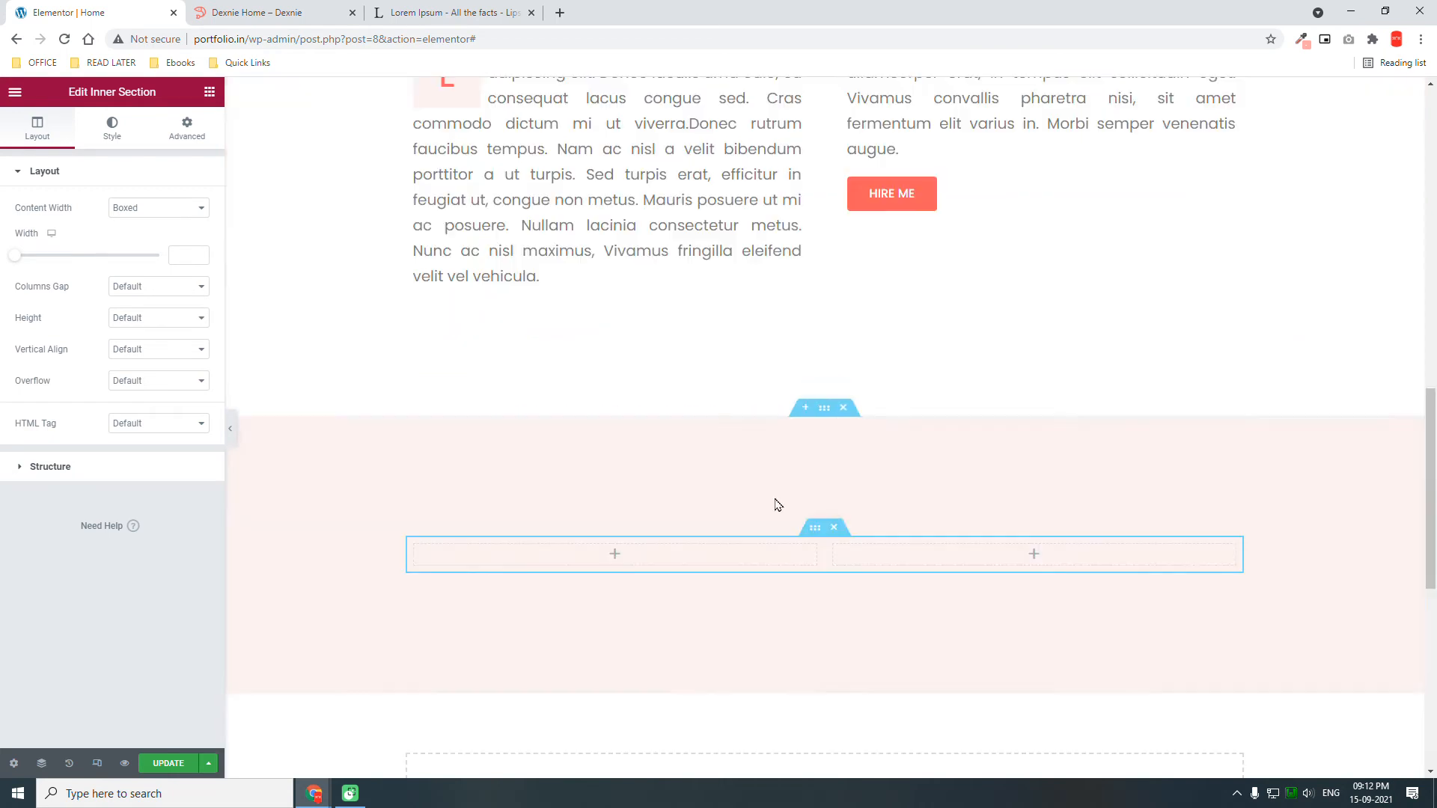
pyautogui.rightClick(547, 544)
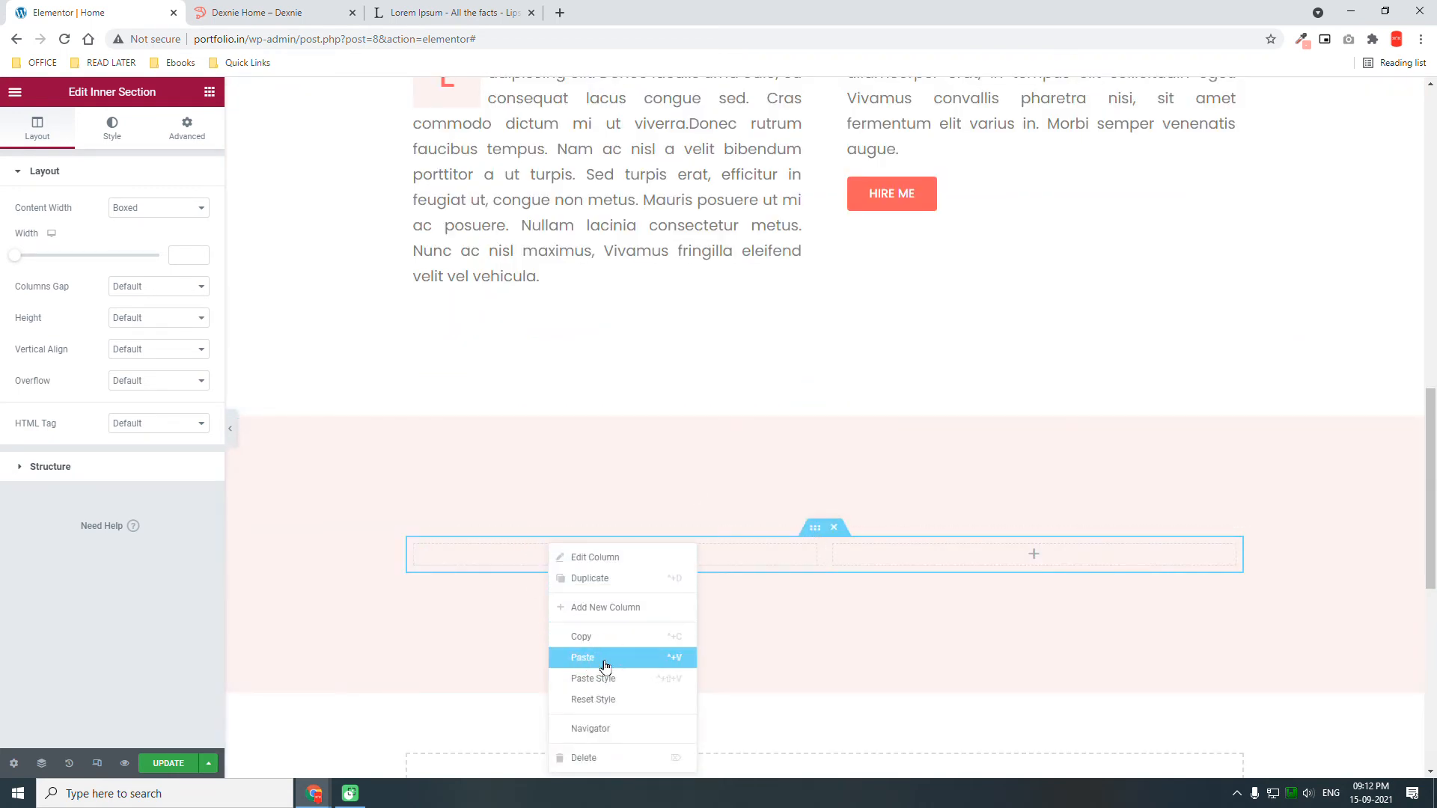
pyautogui.click(582, 658)
# Change the pasted heading's title to "My Skills".
pyautogui.moveTo(118, 237); pyautogui.dragTo(4, 202)
pyautogui.write('mY')
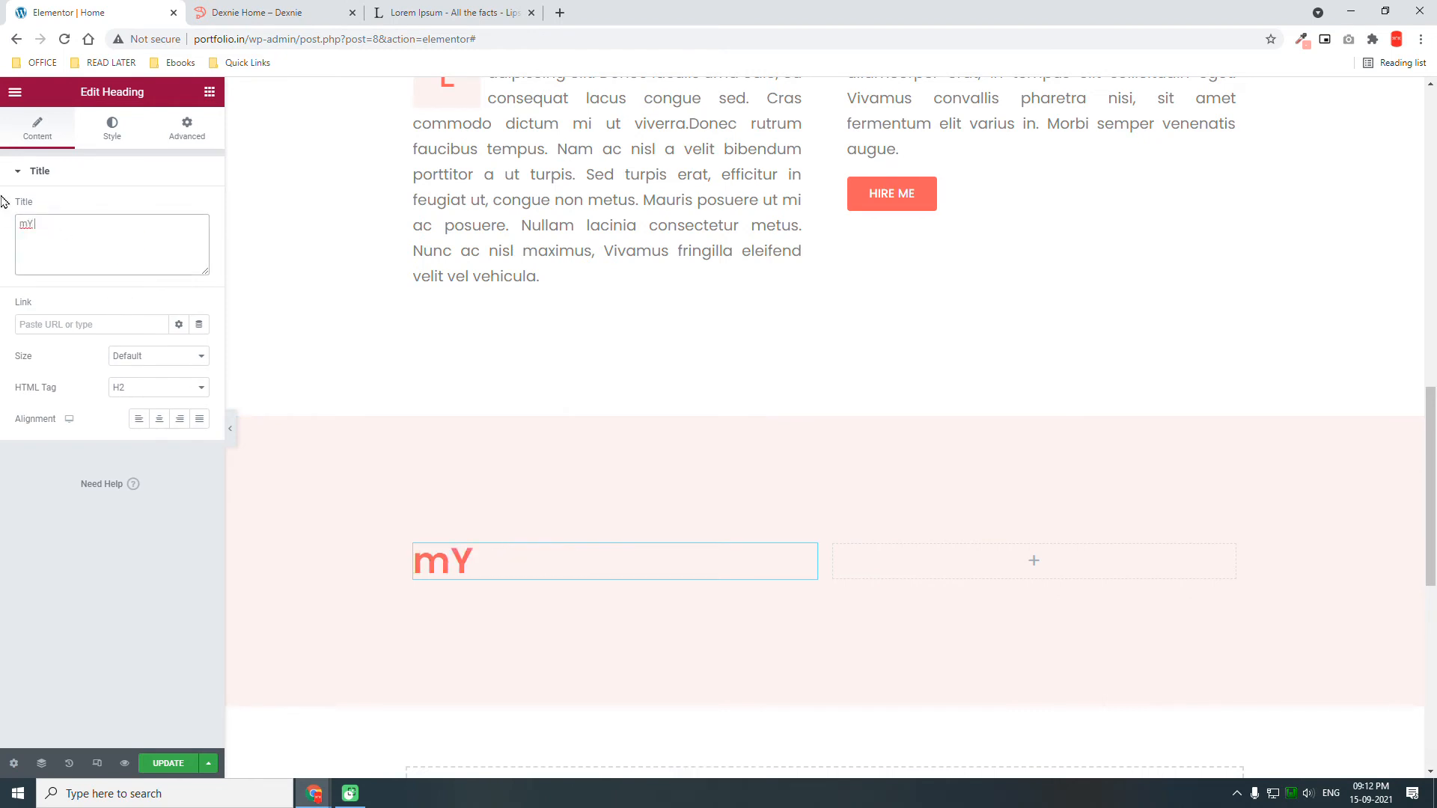
pyautogui.press('BackSpace')
pyautogui.press('BackSpace')
pyautogui.write('MY S')
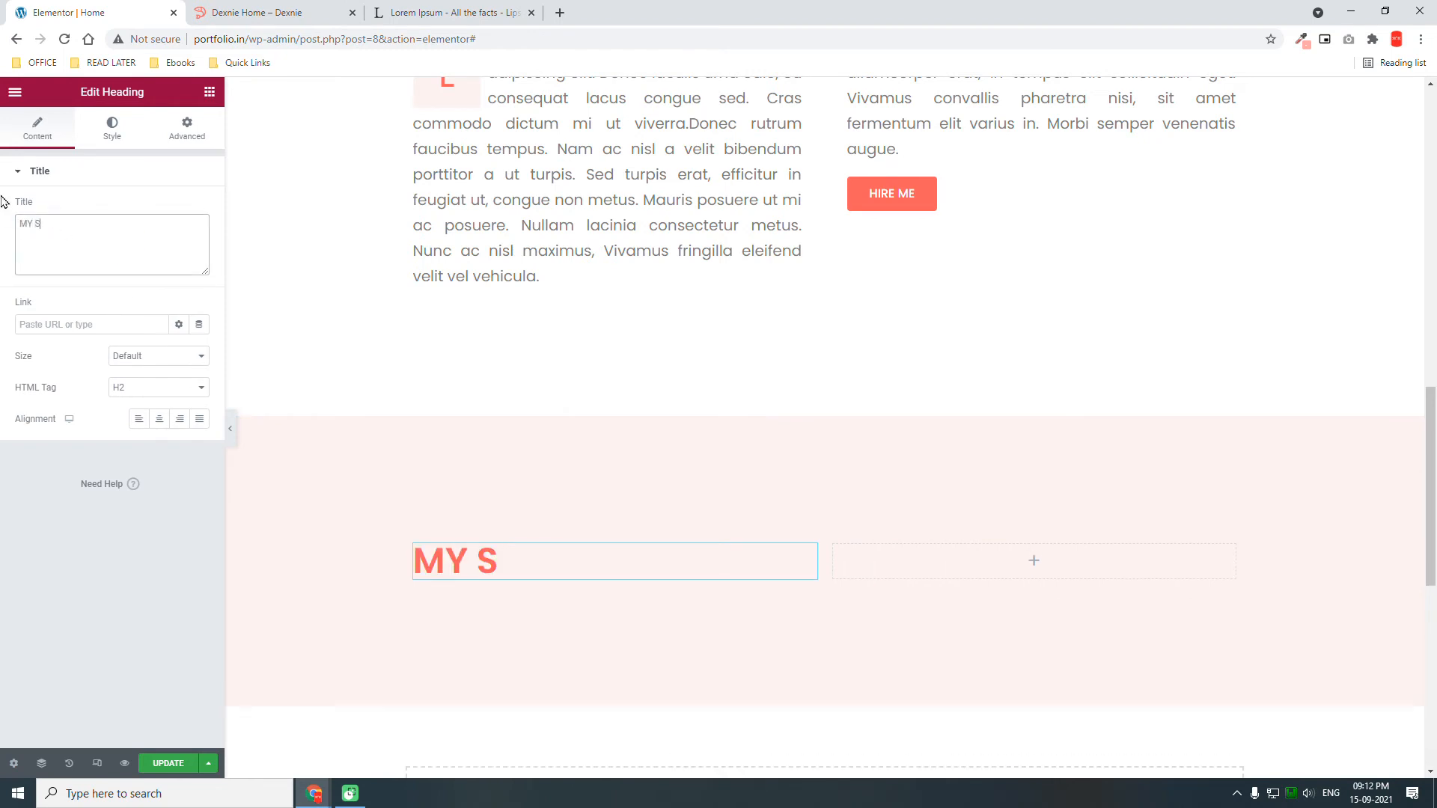
pyautogui.press('BackSpace')
pyautogui.press('BackSpace')
pyautogui.write('y Skills')
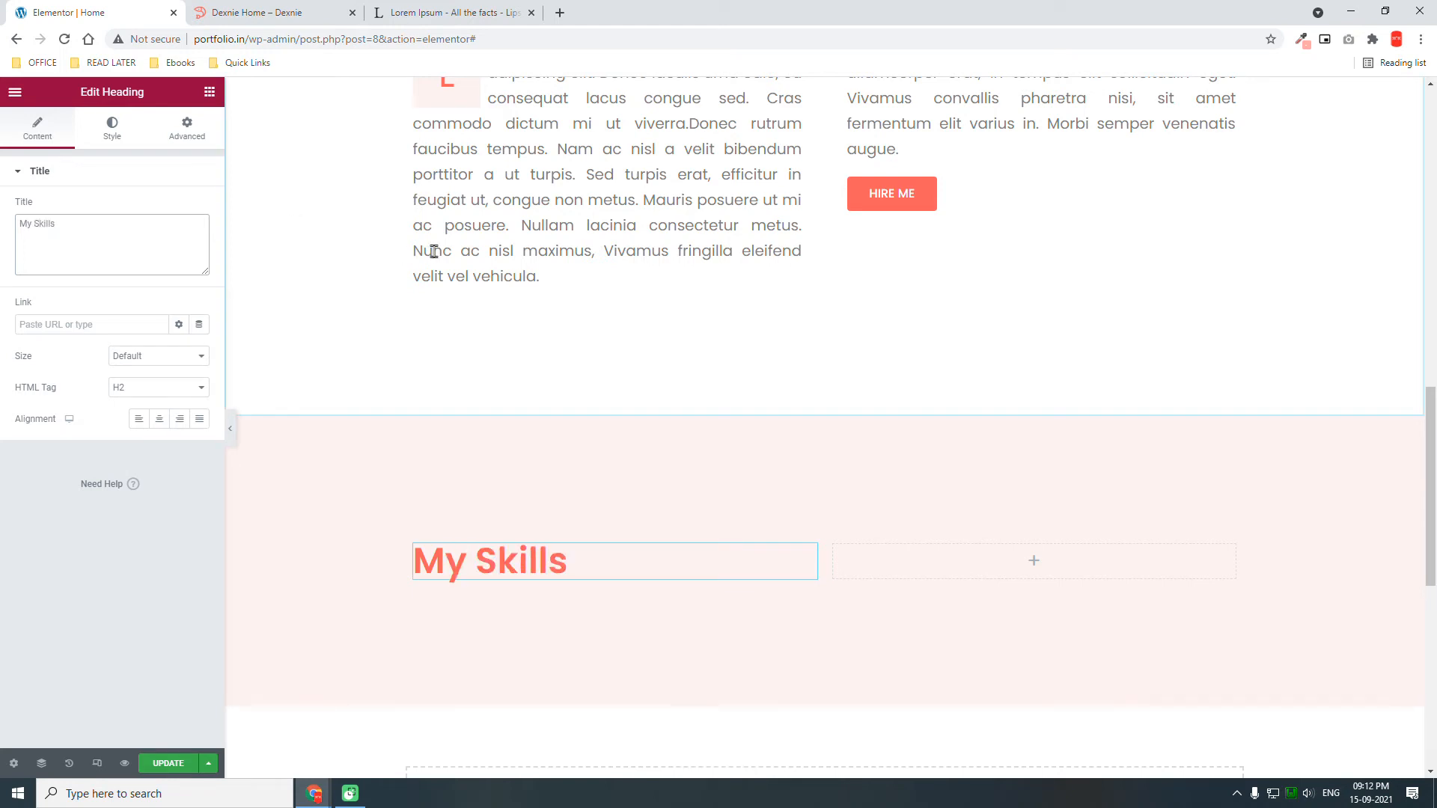
# Copy the divider beneath the About Me heading and paste it under the My Skills heading.
pyautogui.scroll(4, 404, 258)
pyautogui.click(439, 299)
pyautogui.rightClick(440, 298)
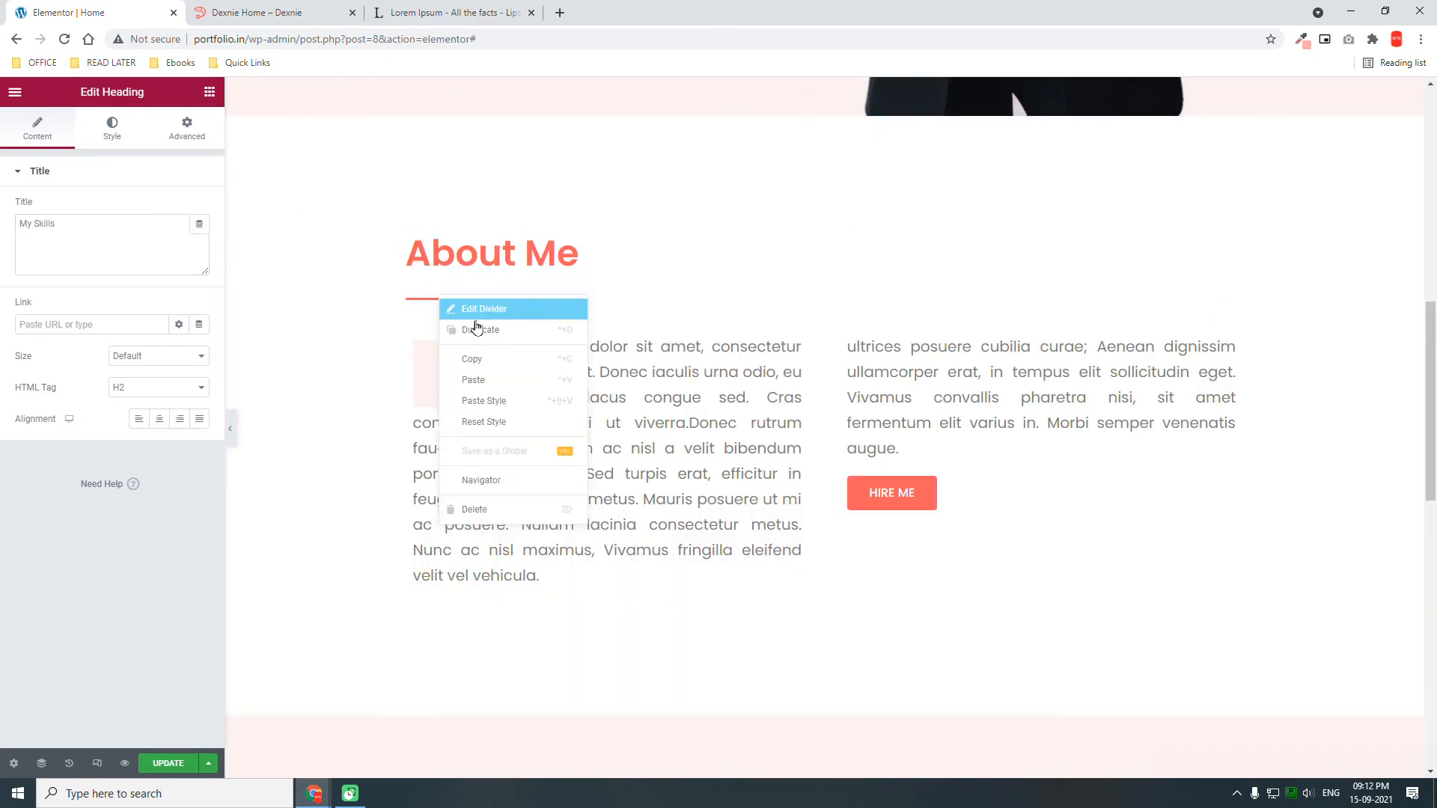
pyautogui.click(493, 360)
pyautogui.scroll(-7, 493, 368)
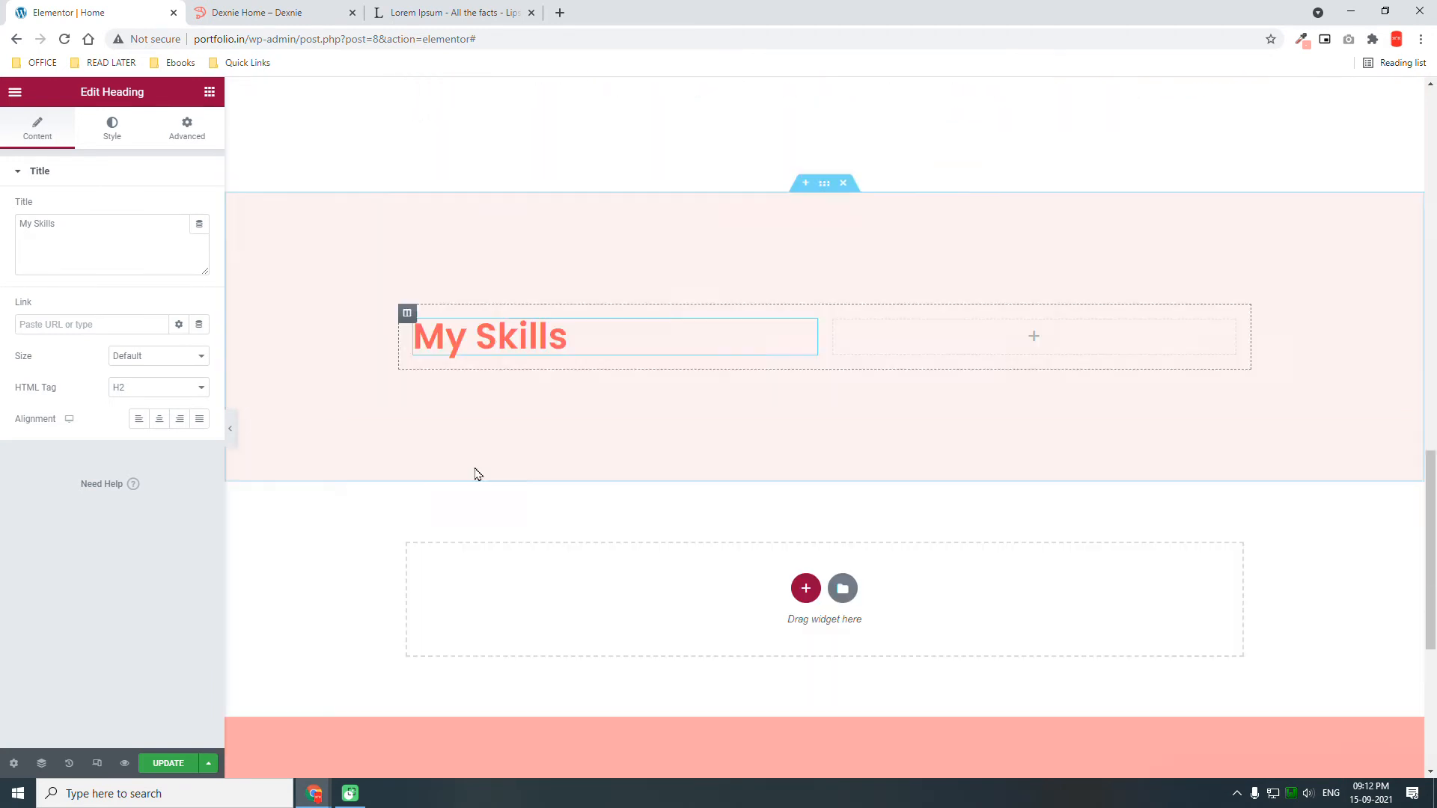
pyautogui.click(474, 353)
pyautogui.rightClick(475, 354)
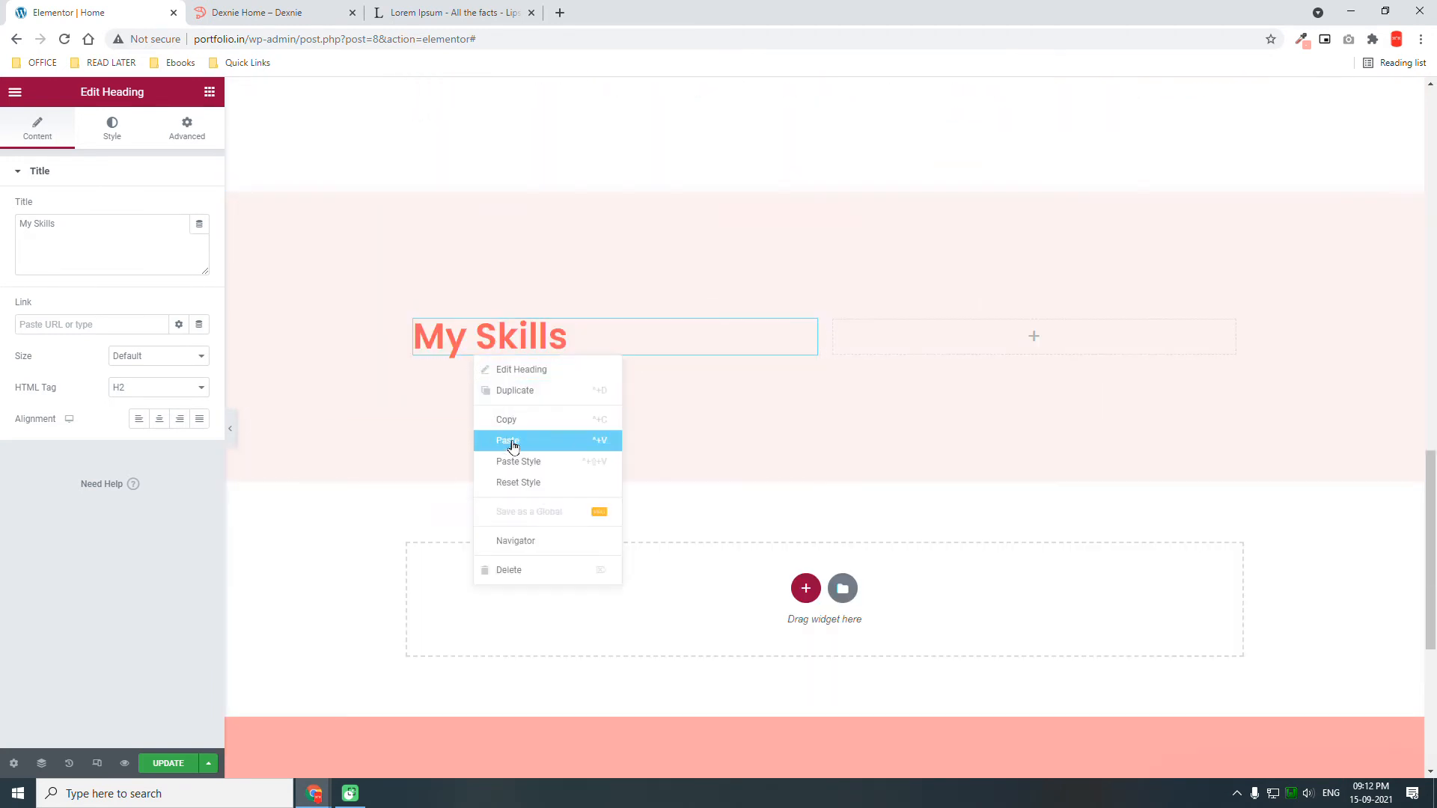
pyautogui.click(514, 446)
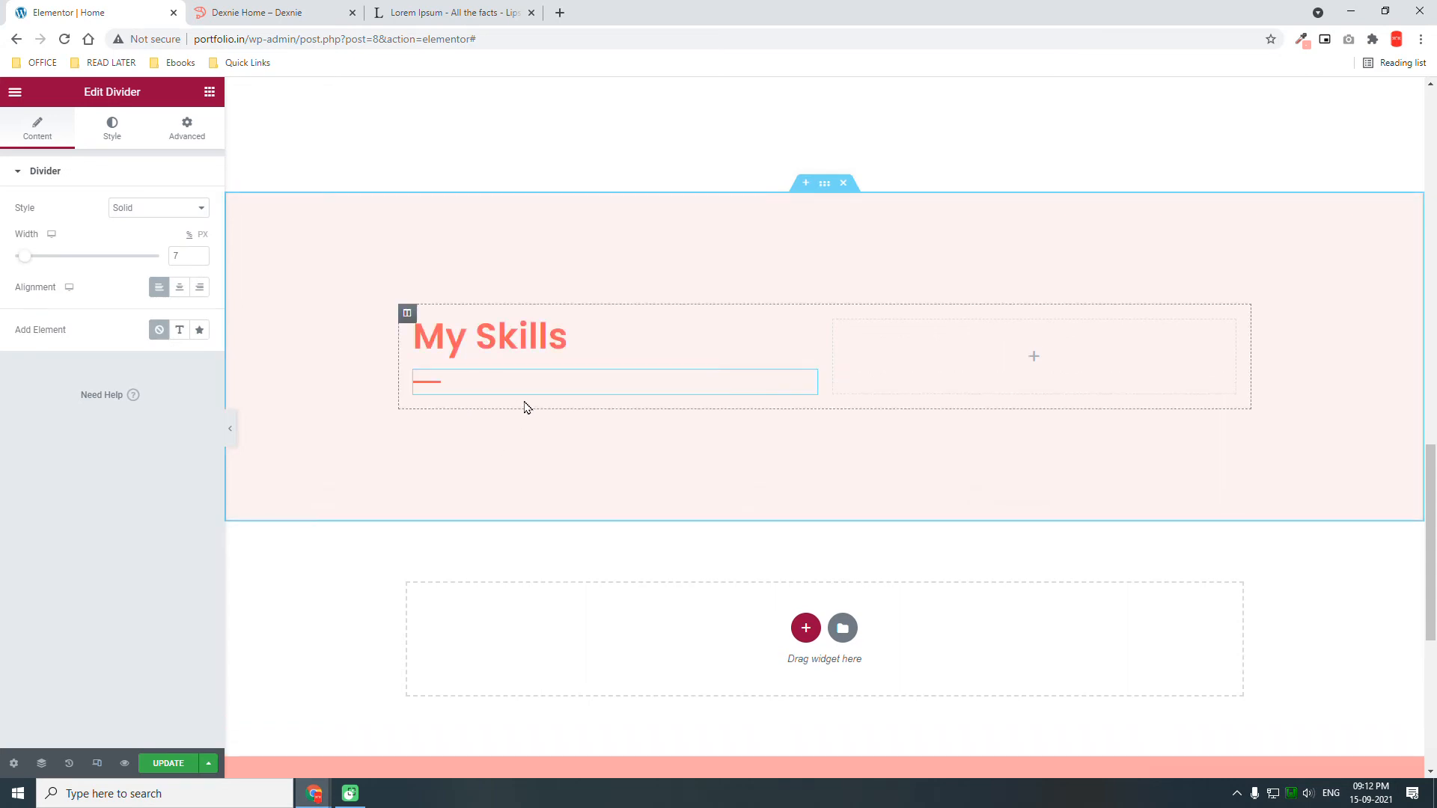
# Set the width of the divider under My Skills to 10%.
pyautogui.click(199, 254)
pyautogui.click(200, 254)
pyautogui.click(199, 254)
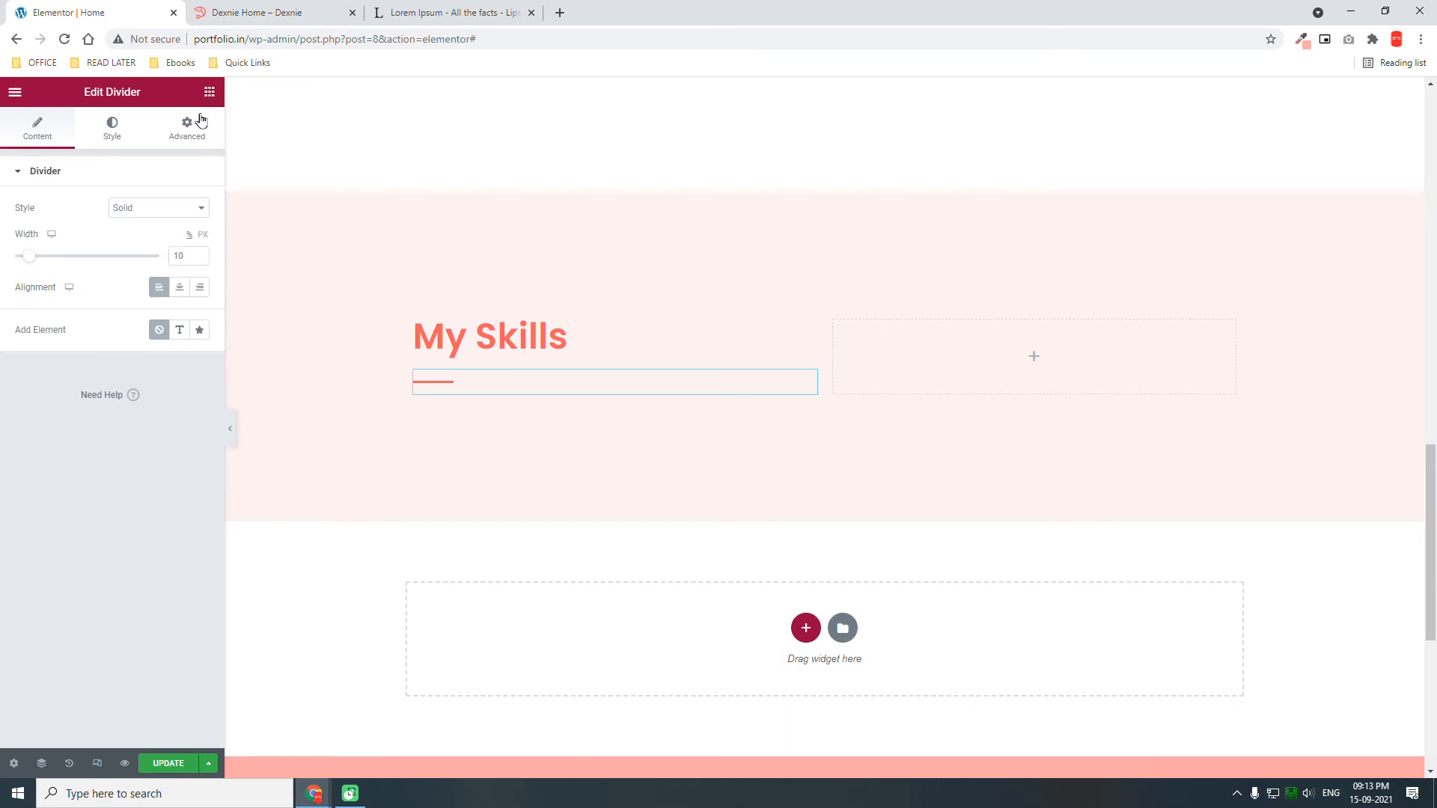
# Copy the About Me section's second-column text widget and paste it into the empty column beside the My Skills heading.
pyautogui.click(210, 91)
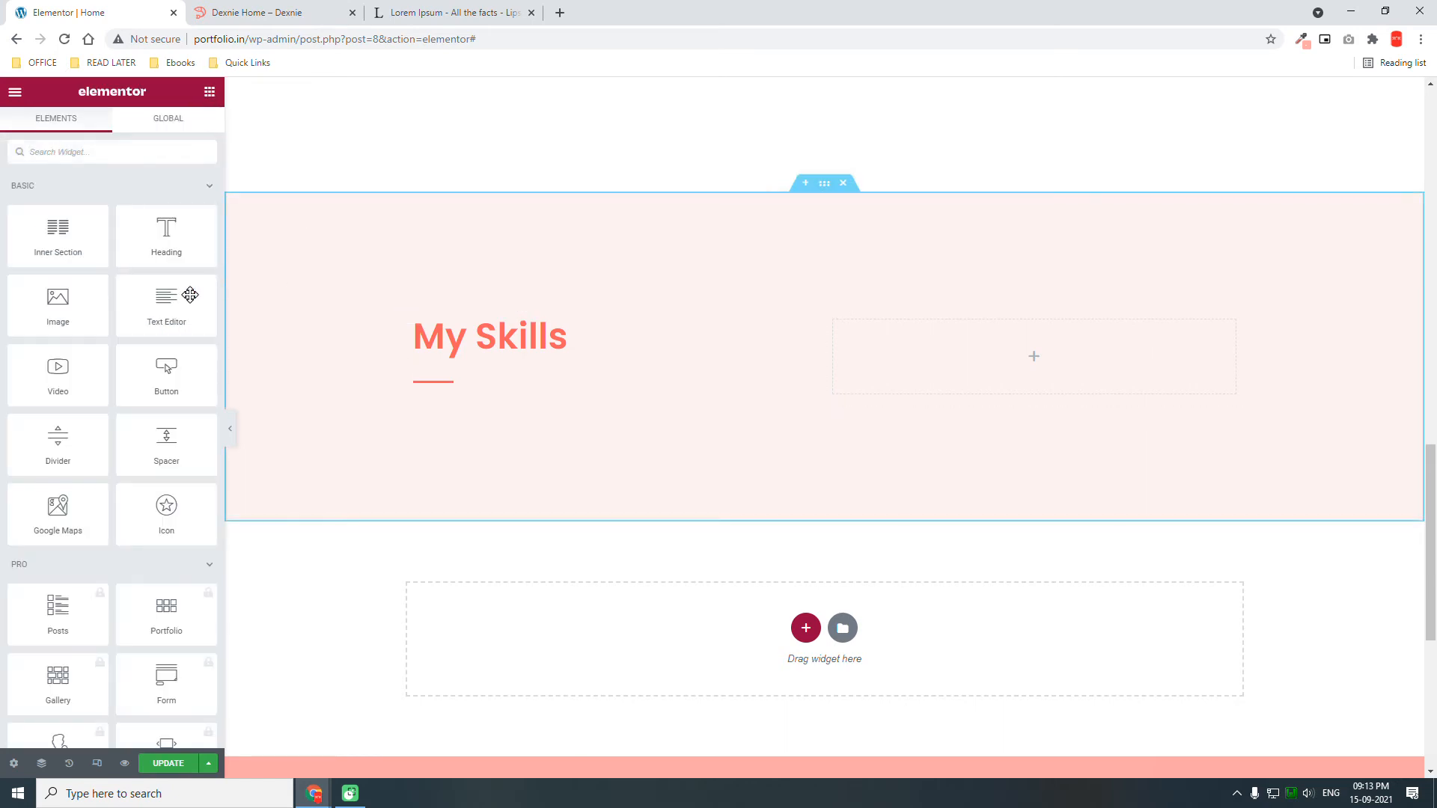
pyautogui.scroll(4, 802, 298)
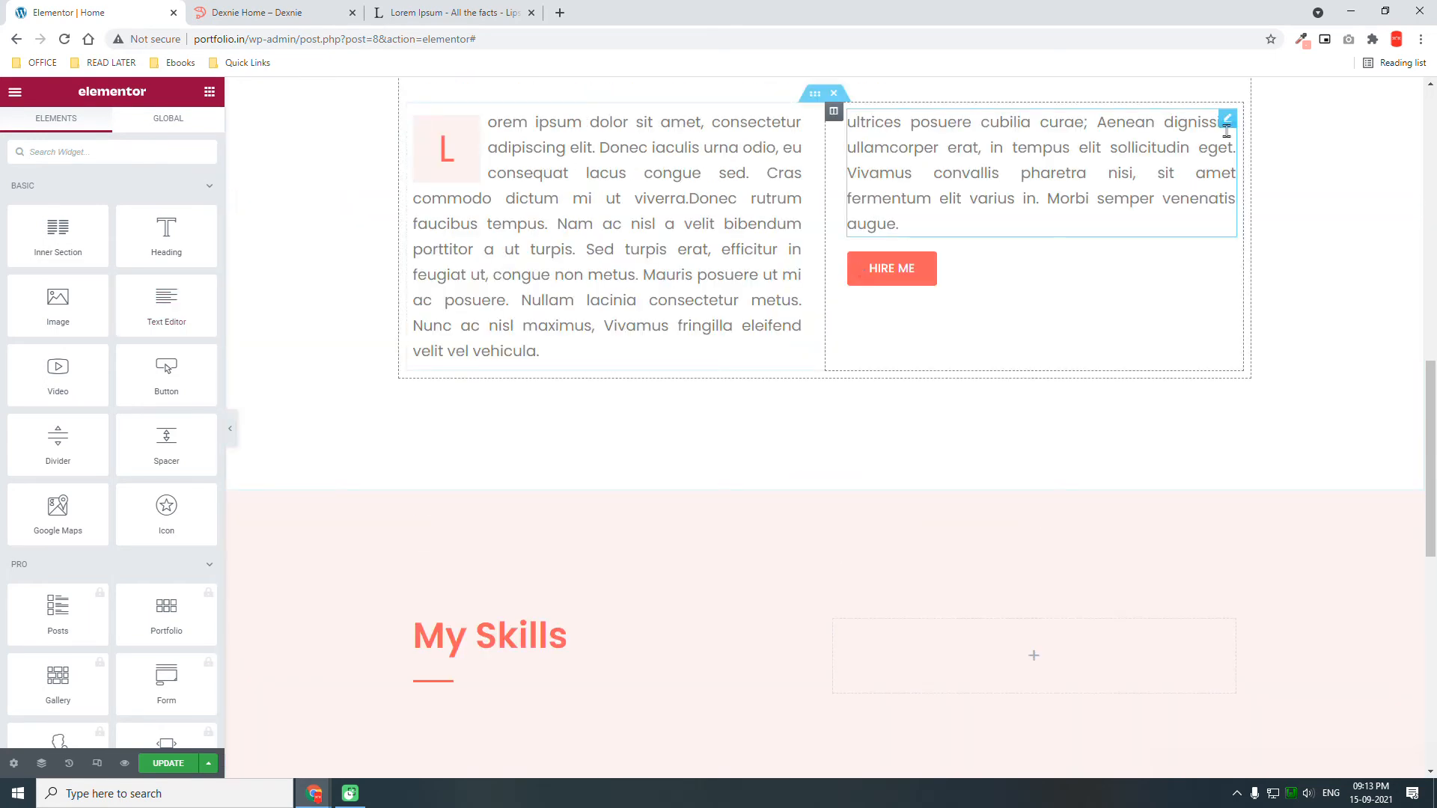
pyautogui.rightClick(1227, 124)
pyautogui.click(1275, 189)
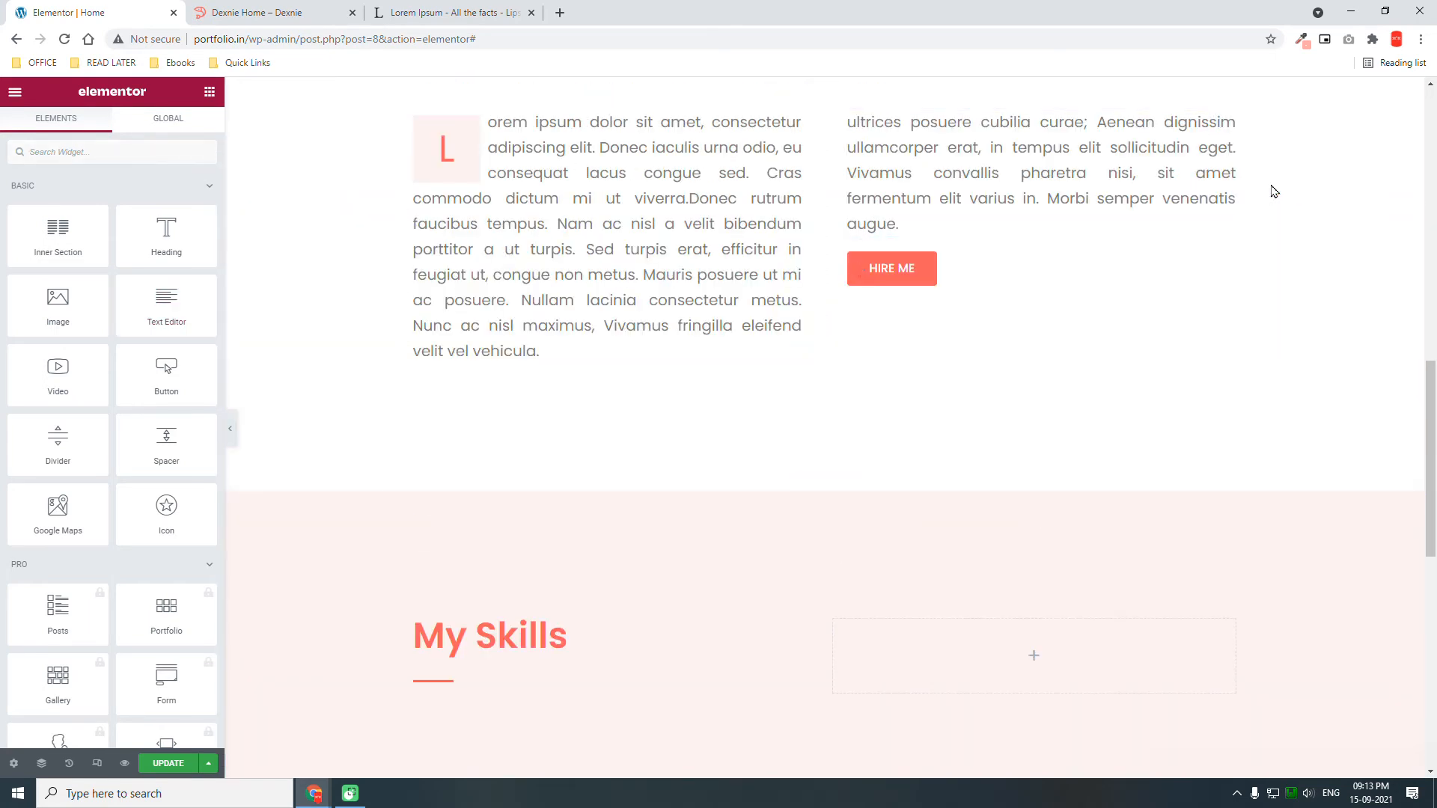
pyautogui.scroll(-4, 1014, 456)
pyautogui.rightClick(939, 352)
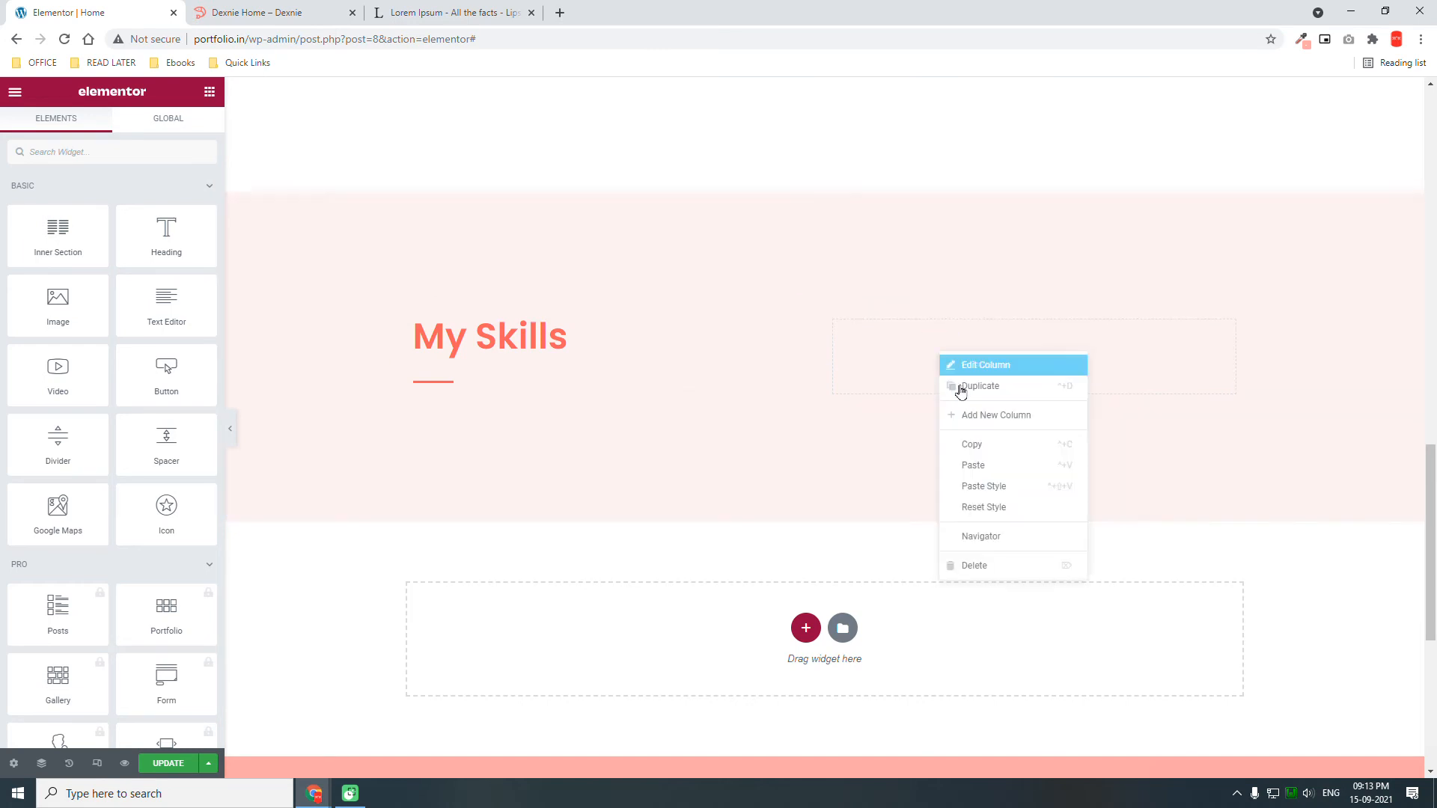
pyautogui.click(987, 465)
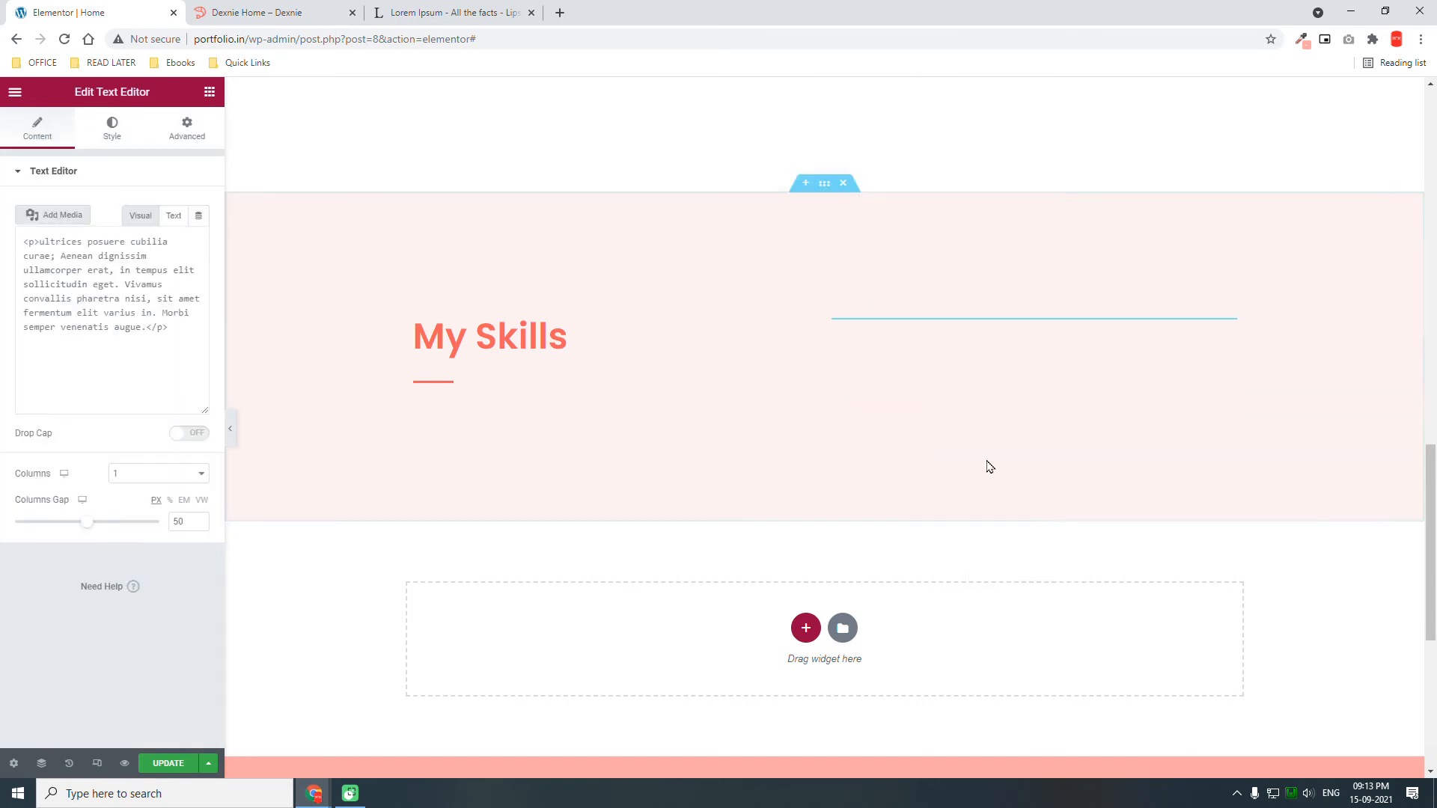
# Check the Dexnie reference page, return to the Elementor editor and shorten the pasted text so it ends at "ullamcorper erat".
pyautogui.click(265, 13)
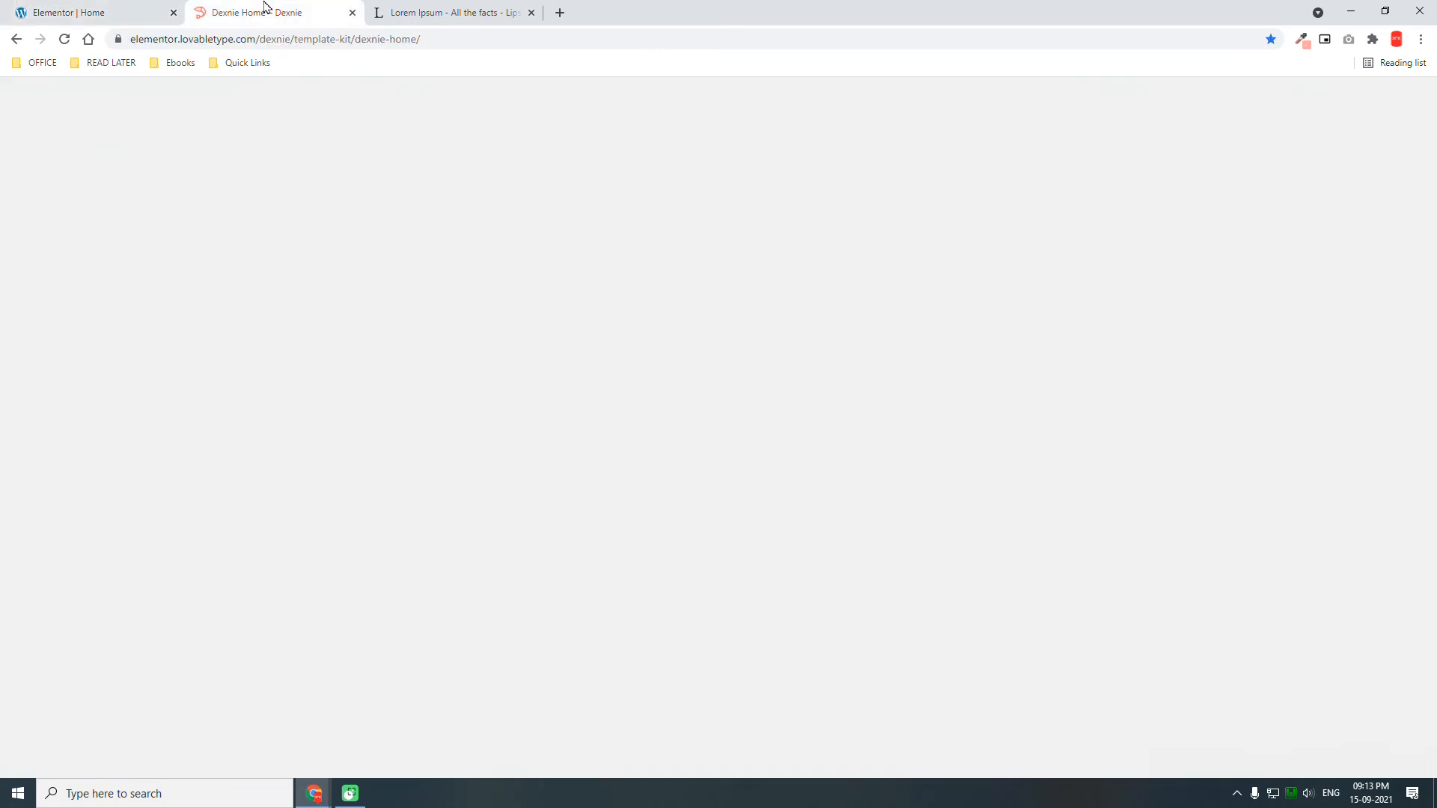
pyautogui.click(125, 9)
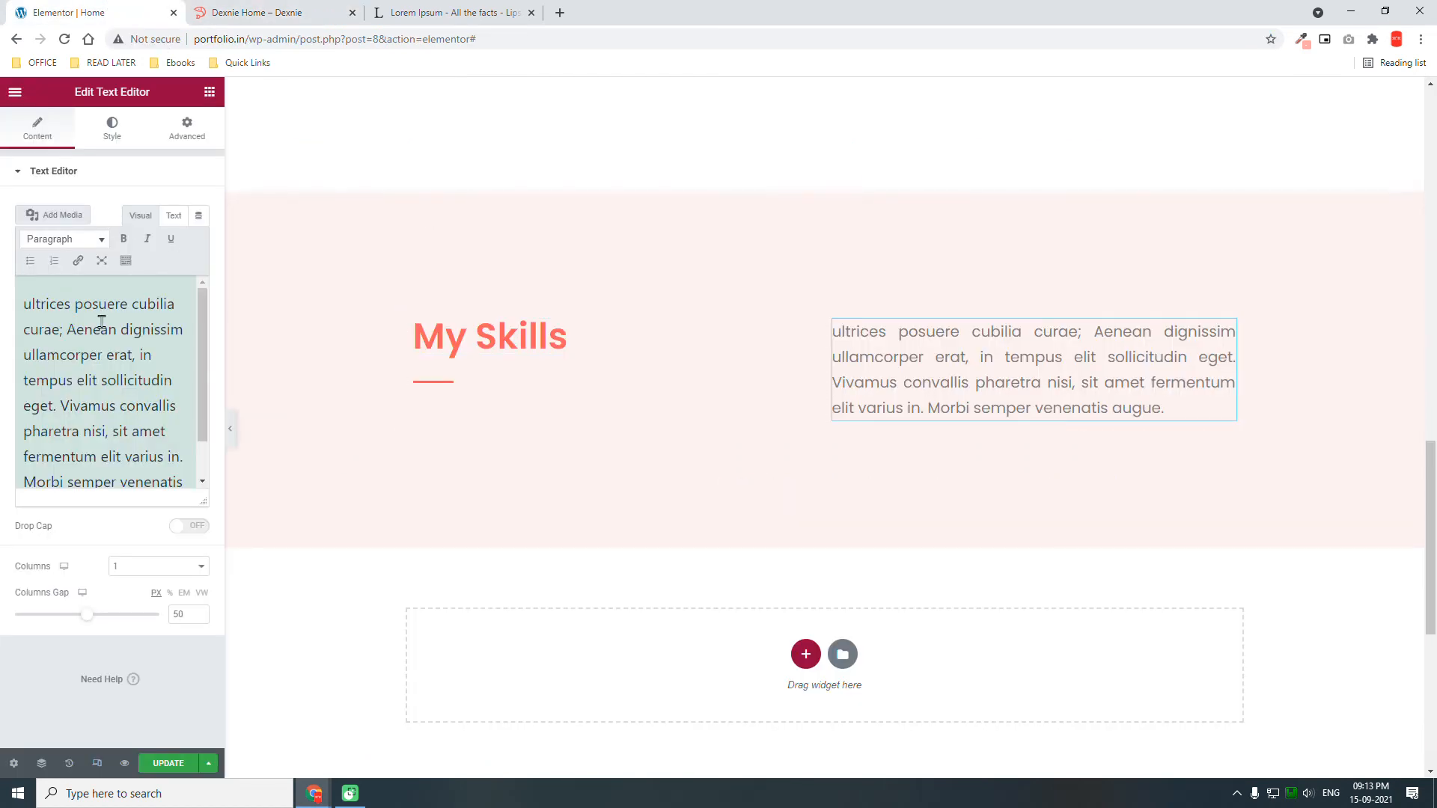
pyautogui.scroll(-1, 96, 332)
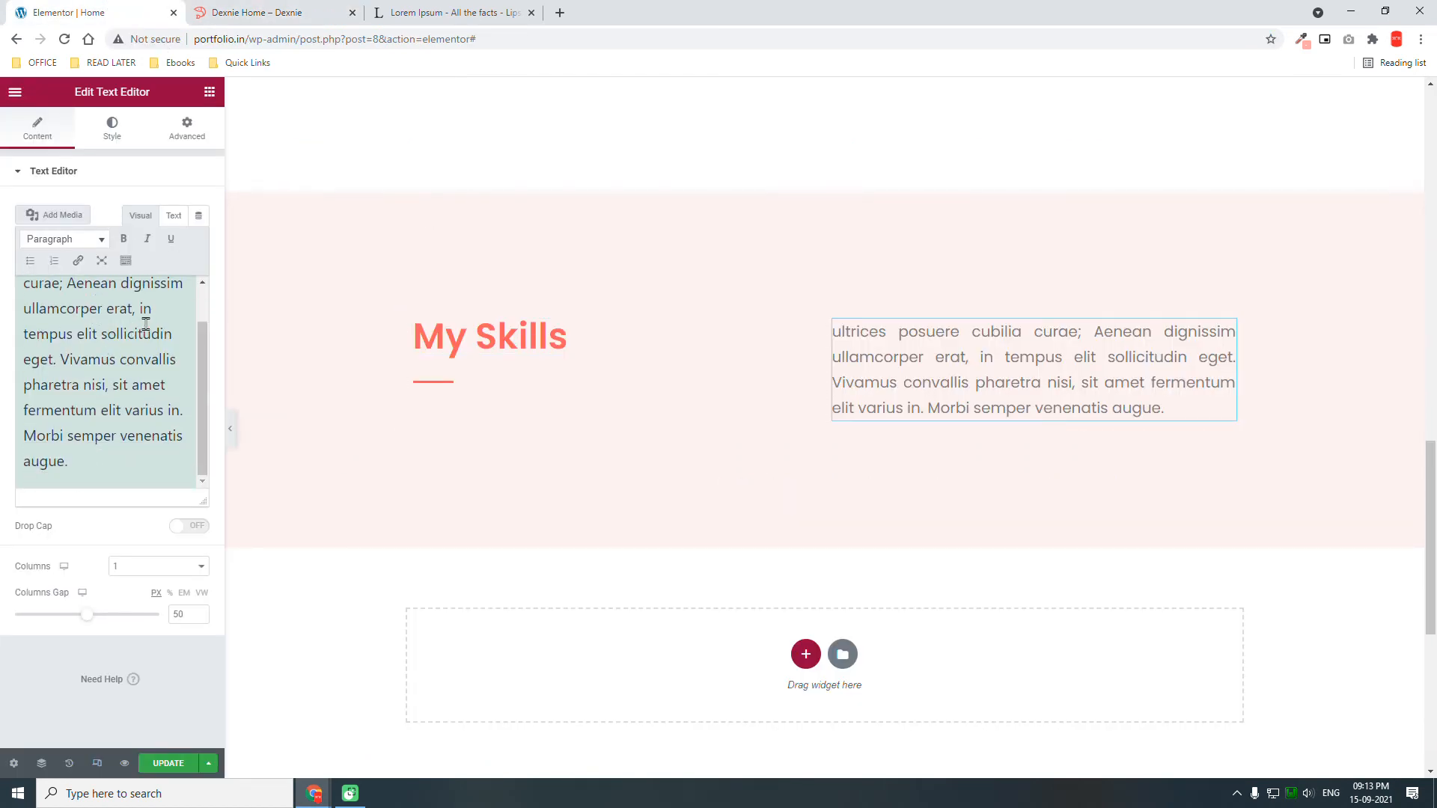
pyautogui.moveTo(139, 308); pyautogui.dragTo(219, 513)
pyautogui.press('BackSpace')
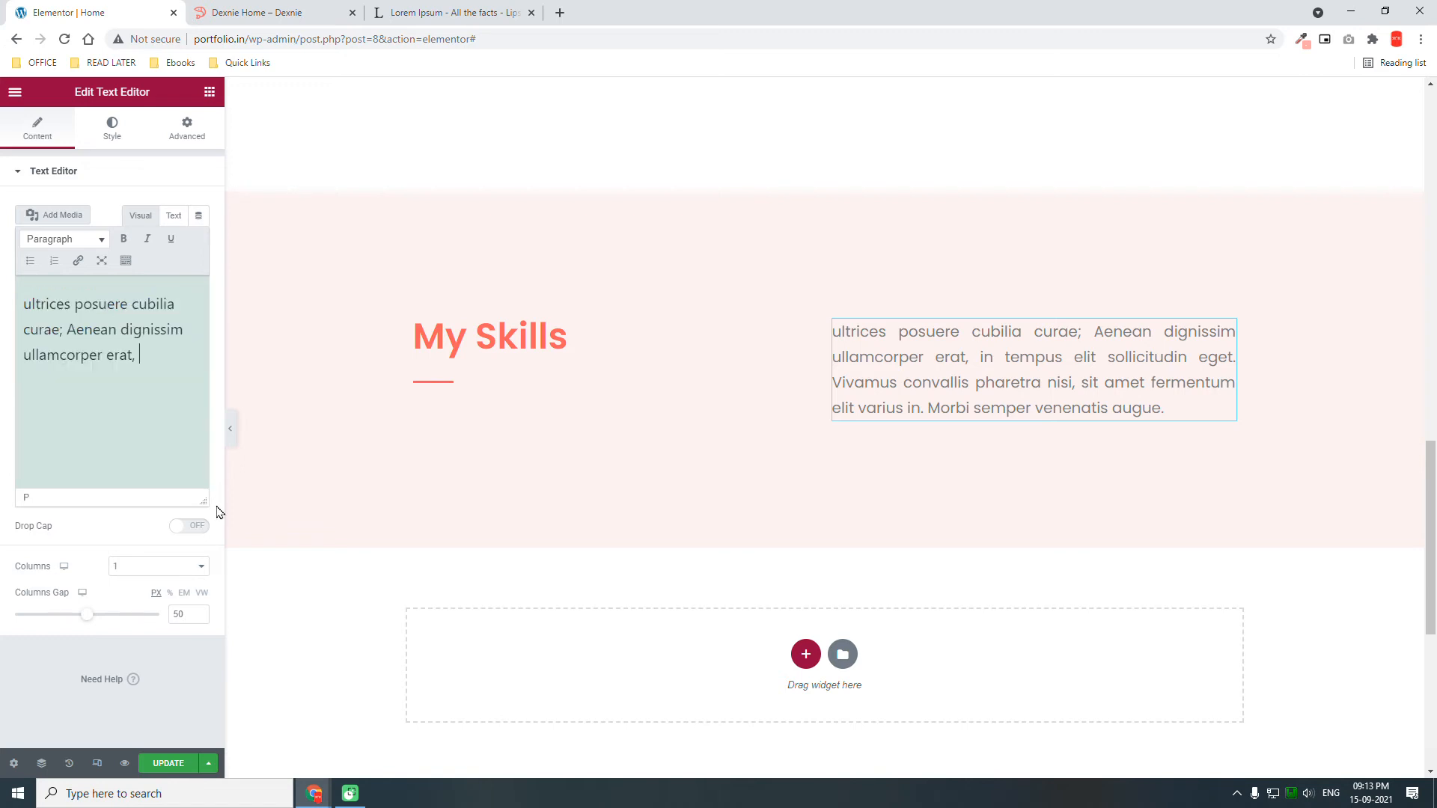
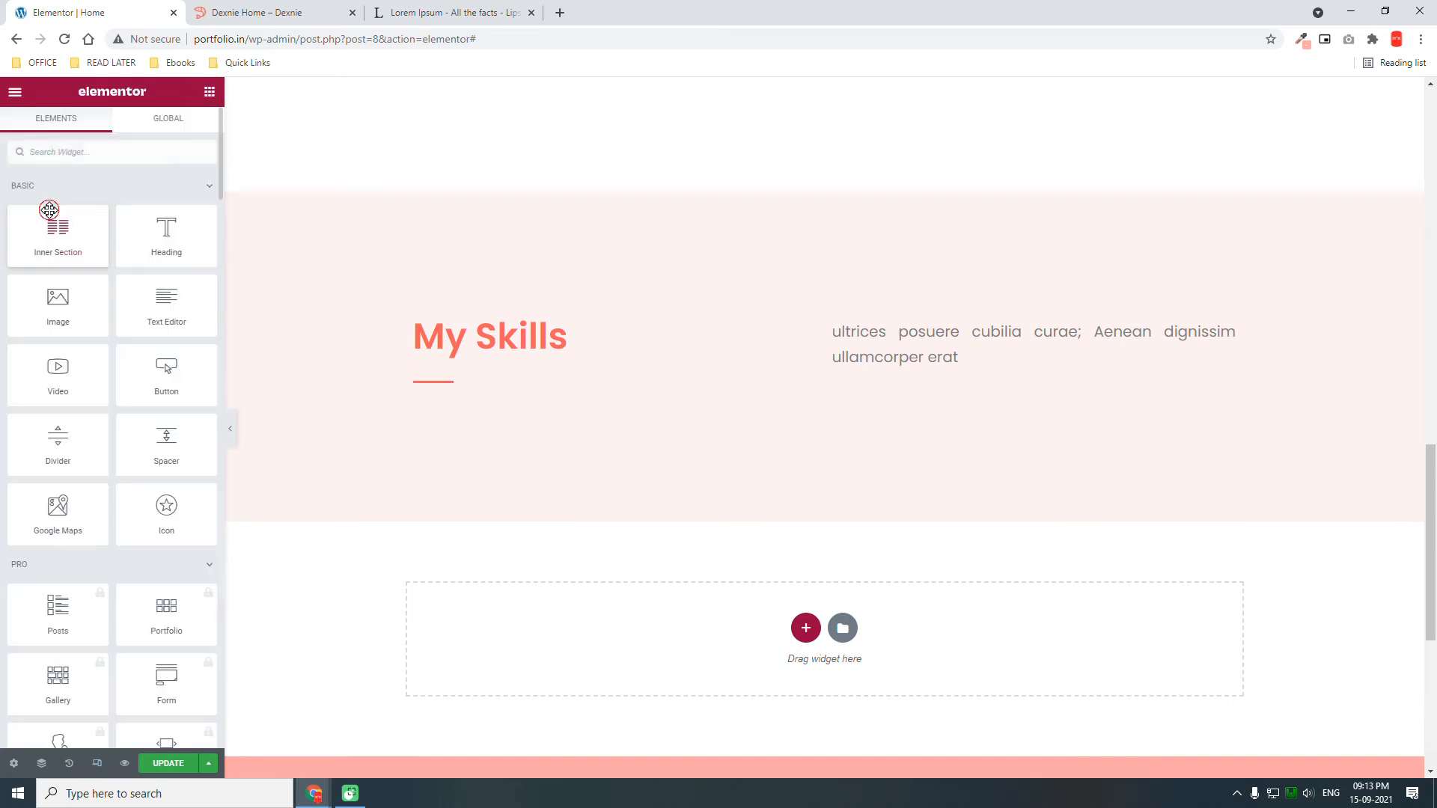
# Add another two-column inner section below the My Skills heading row and place a Sina Progressbar in its first column.
pyautogui.moveTo(56, 220); pyautogui.dragTo(964, 357)
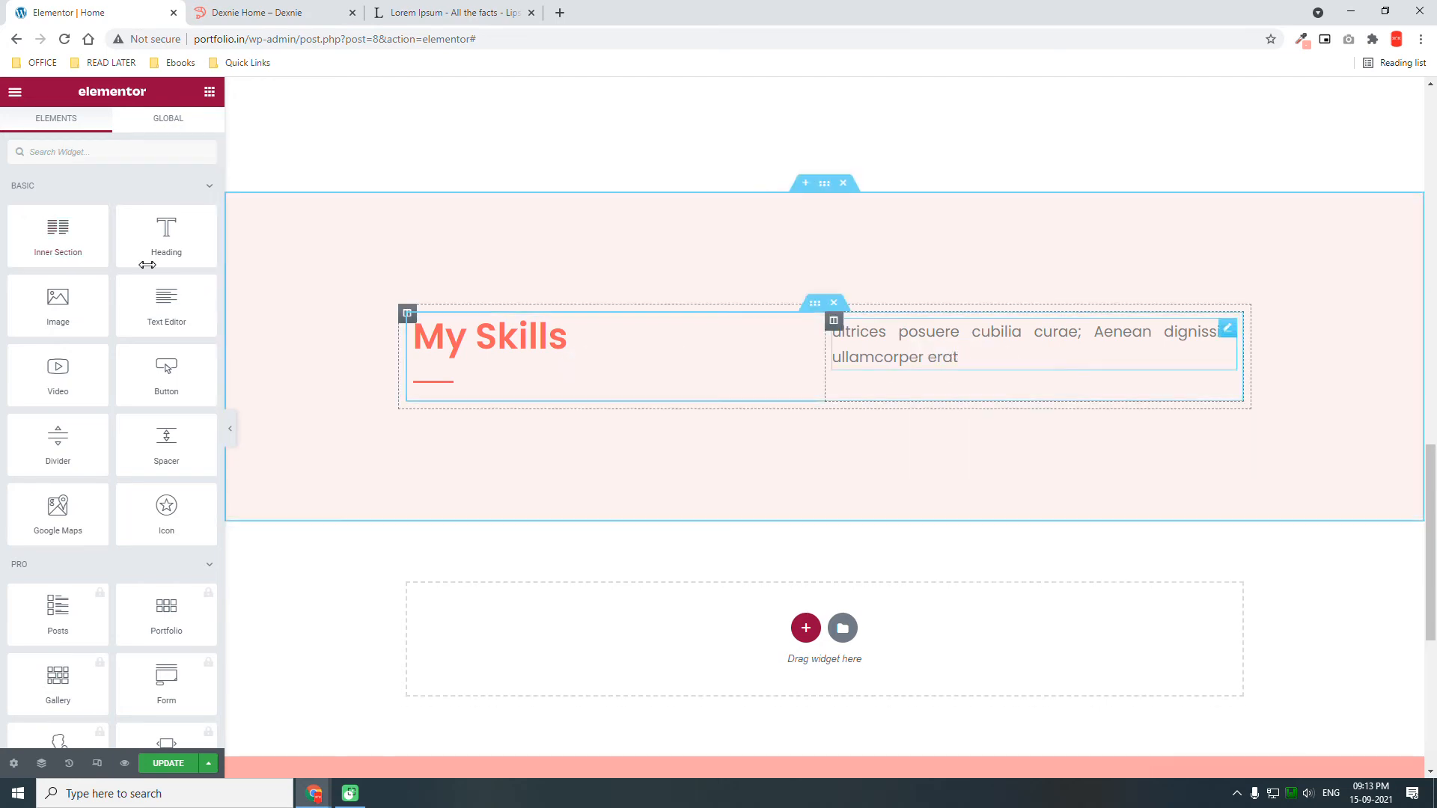
pyautogui.moveTo(64, 235); pyautogui.dragTo(901, 361)
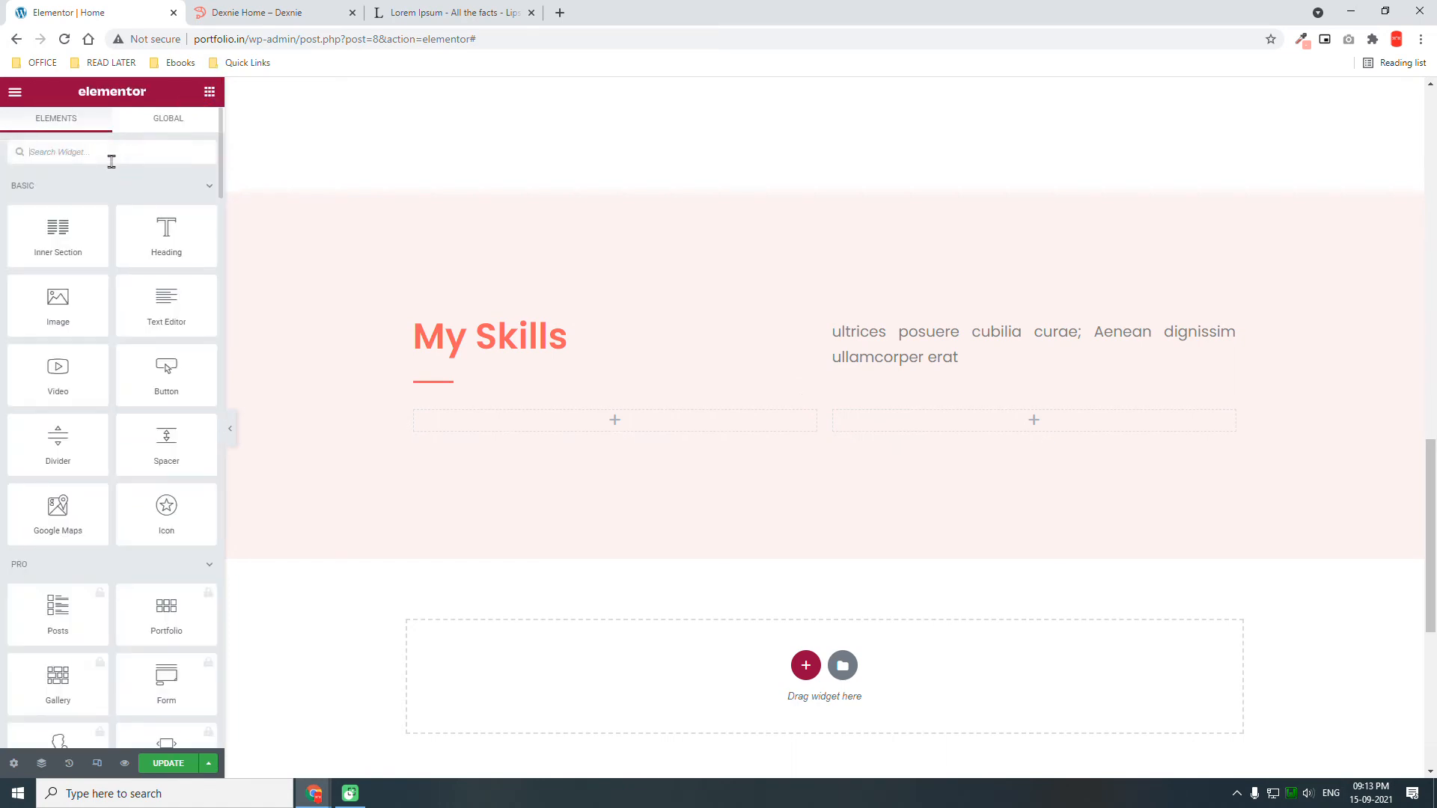
pyautogui.write('bar')
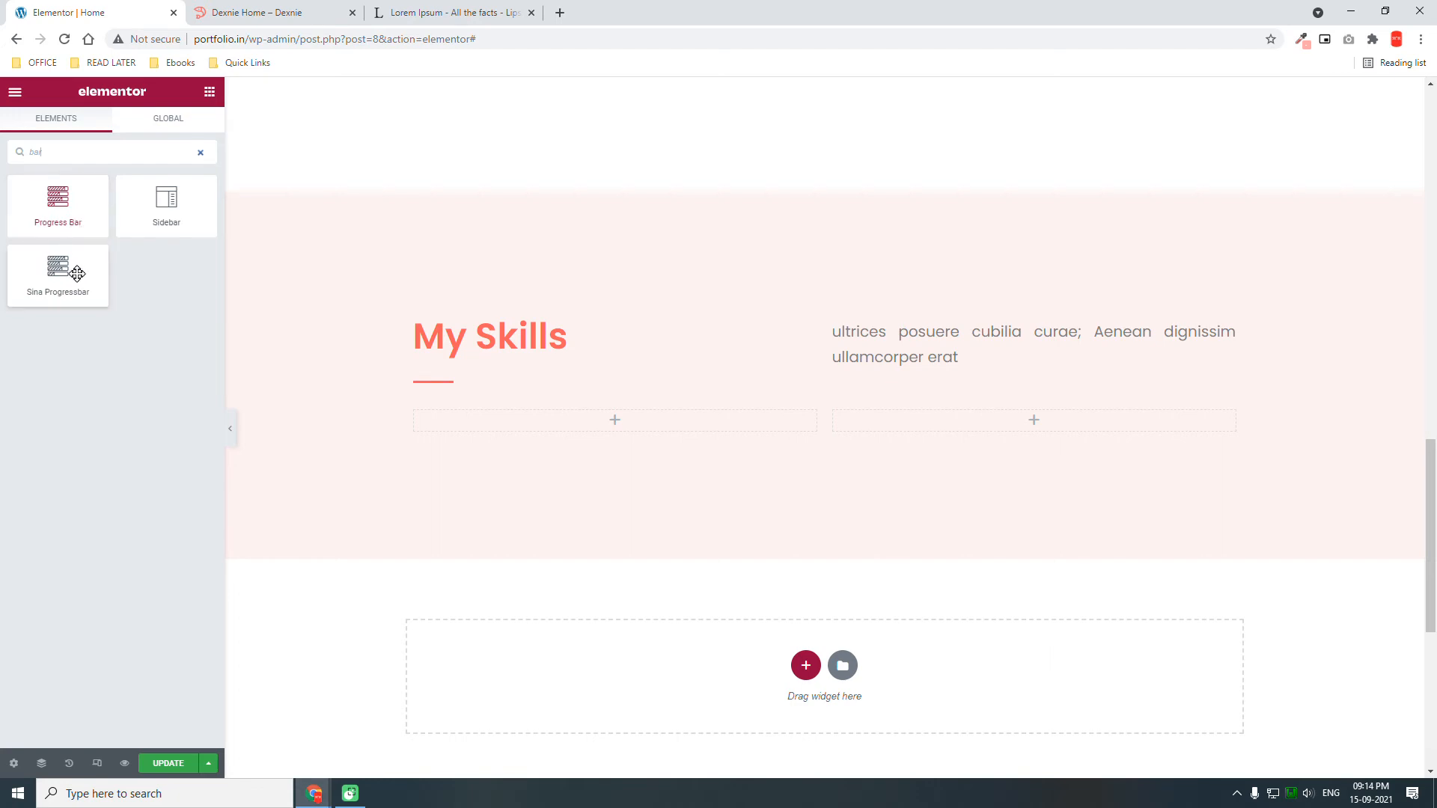
pyautogui.moveTo(65, 271); pyautogui.dragTo(581, 427)
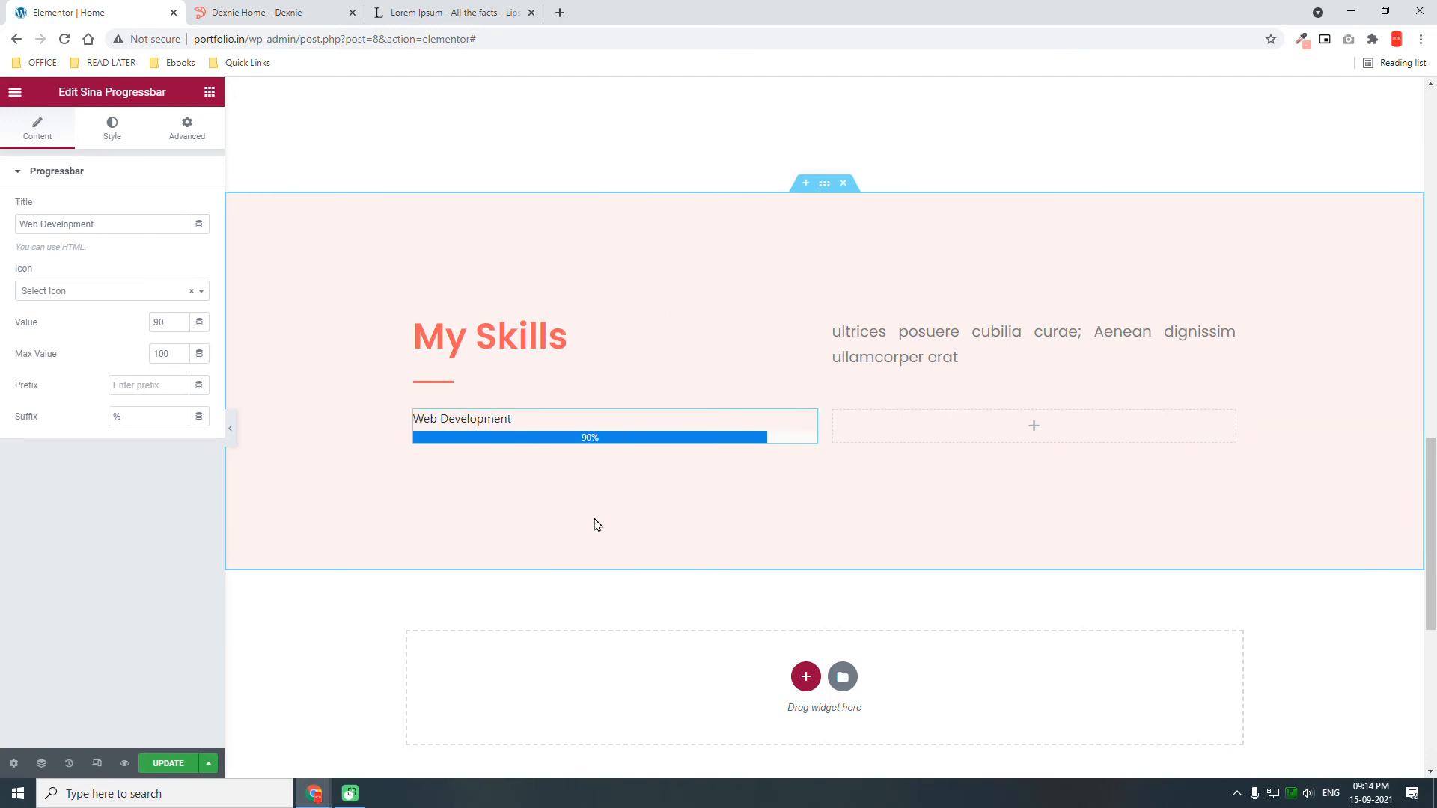
# Check the skill names on the Dexnie reference page, return to the editor and title the progress bar "Adobe Phtoshop".
pyautogui.click(300, 6)
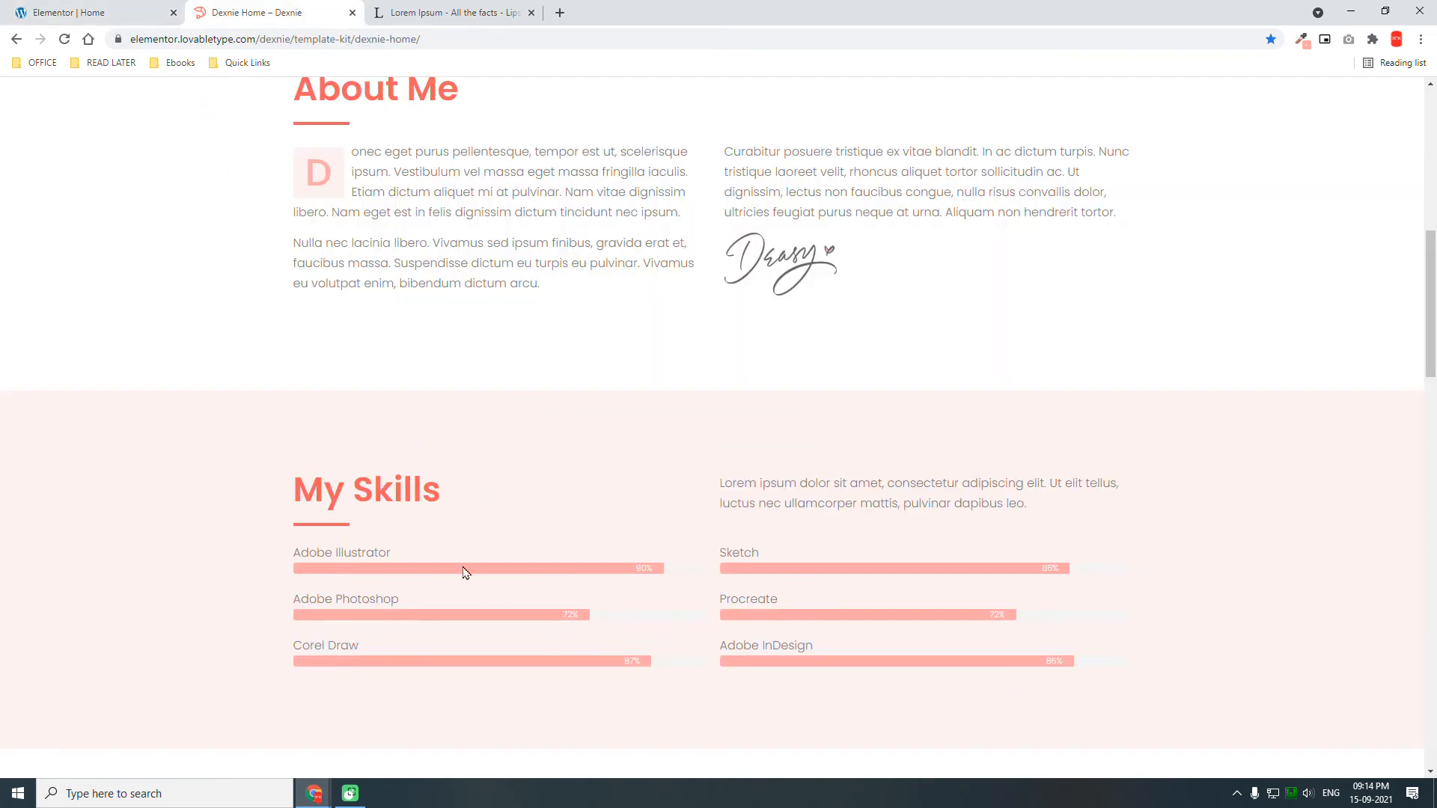
pyautogui.click(53, 6)
pyautogui.moveTo(109, 219); pyautogui.dragTo(2, 217)
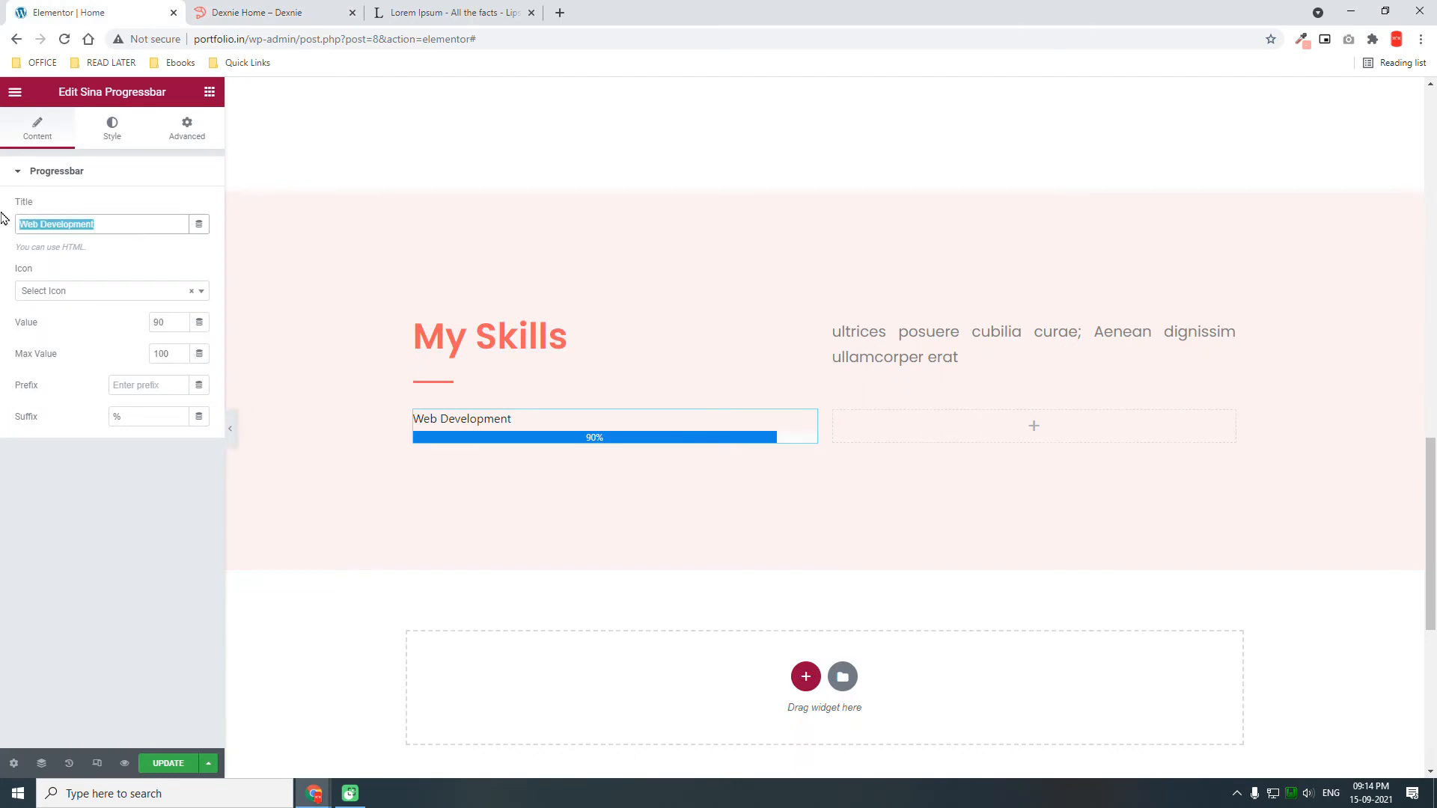
pyautogui.write('Adobe PHo')
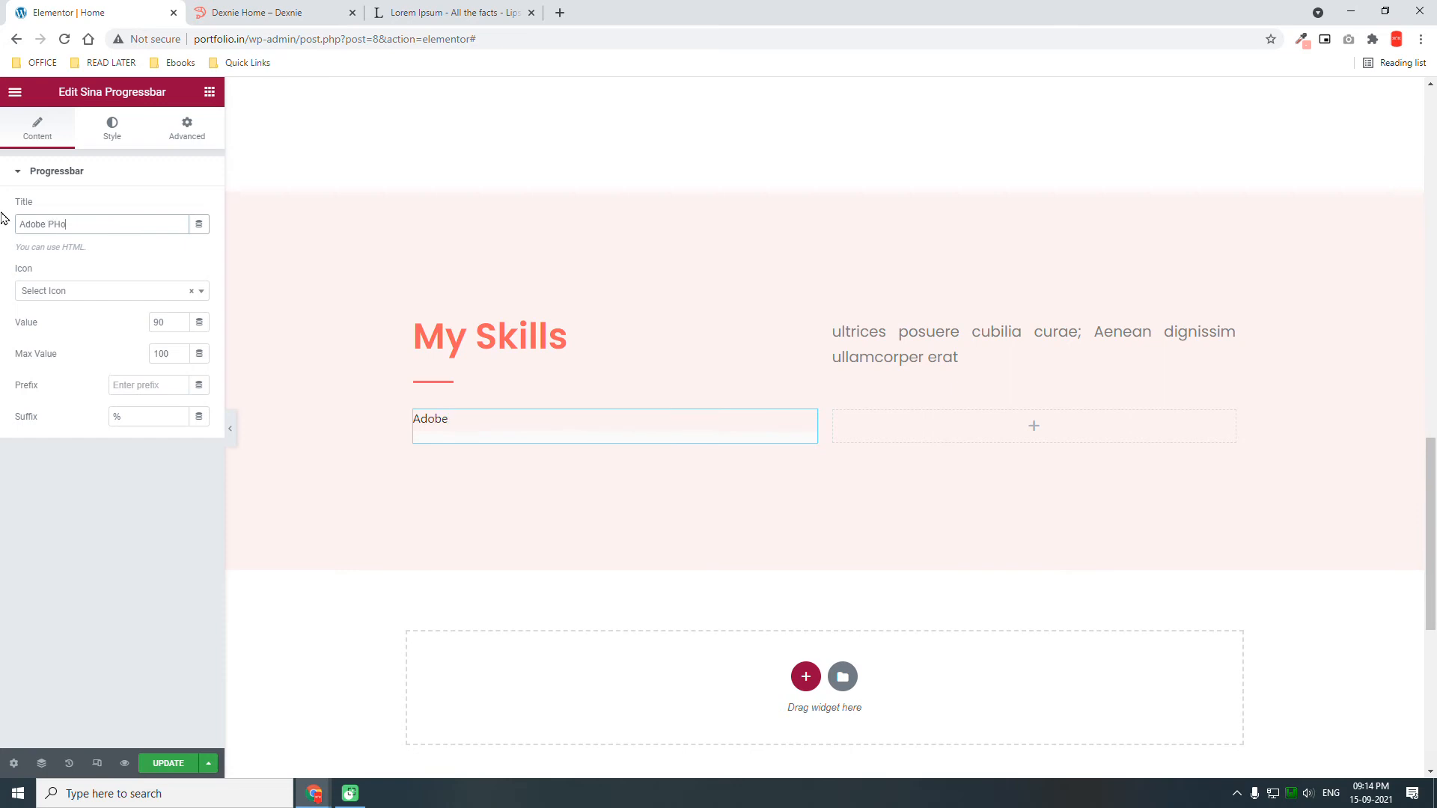
pyautogui.write('toshop')
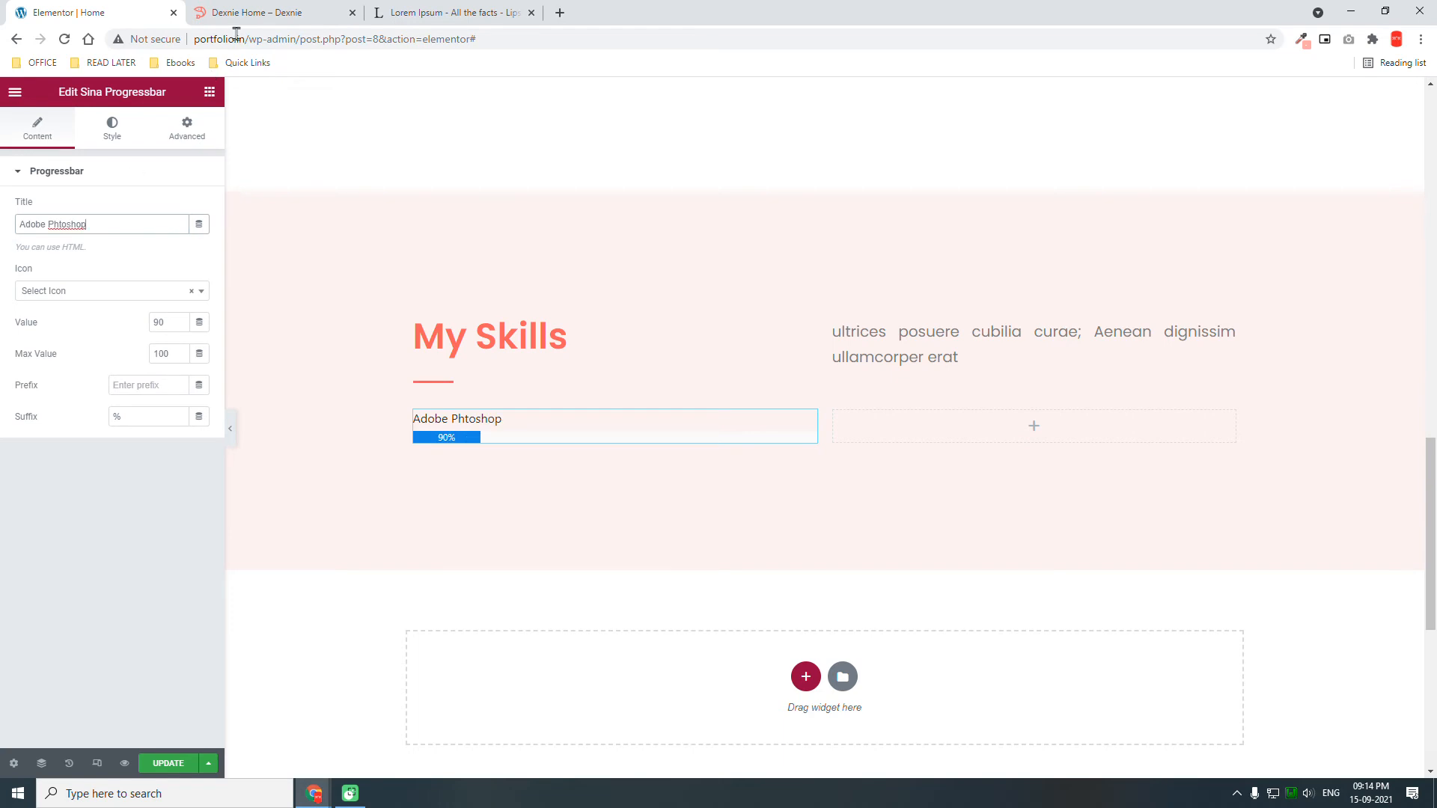
# Check the skill bars on the Dexnie reference page, return to the Elementor editor and set the progress bar's track color to global Primary.
pyautogui.click(263, 12)
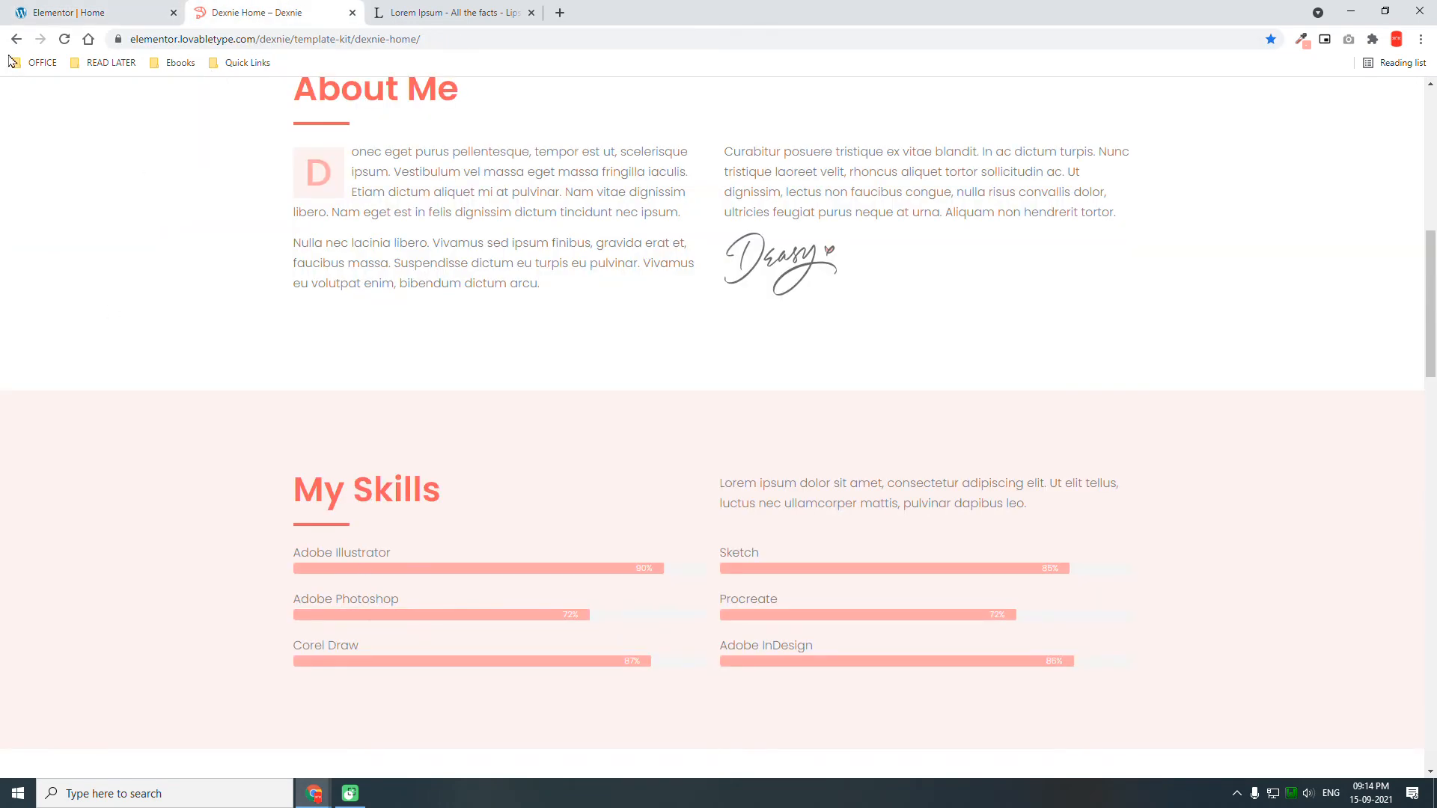
pyautogui.click(72, 10)
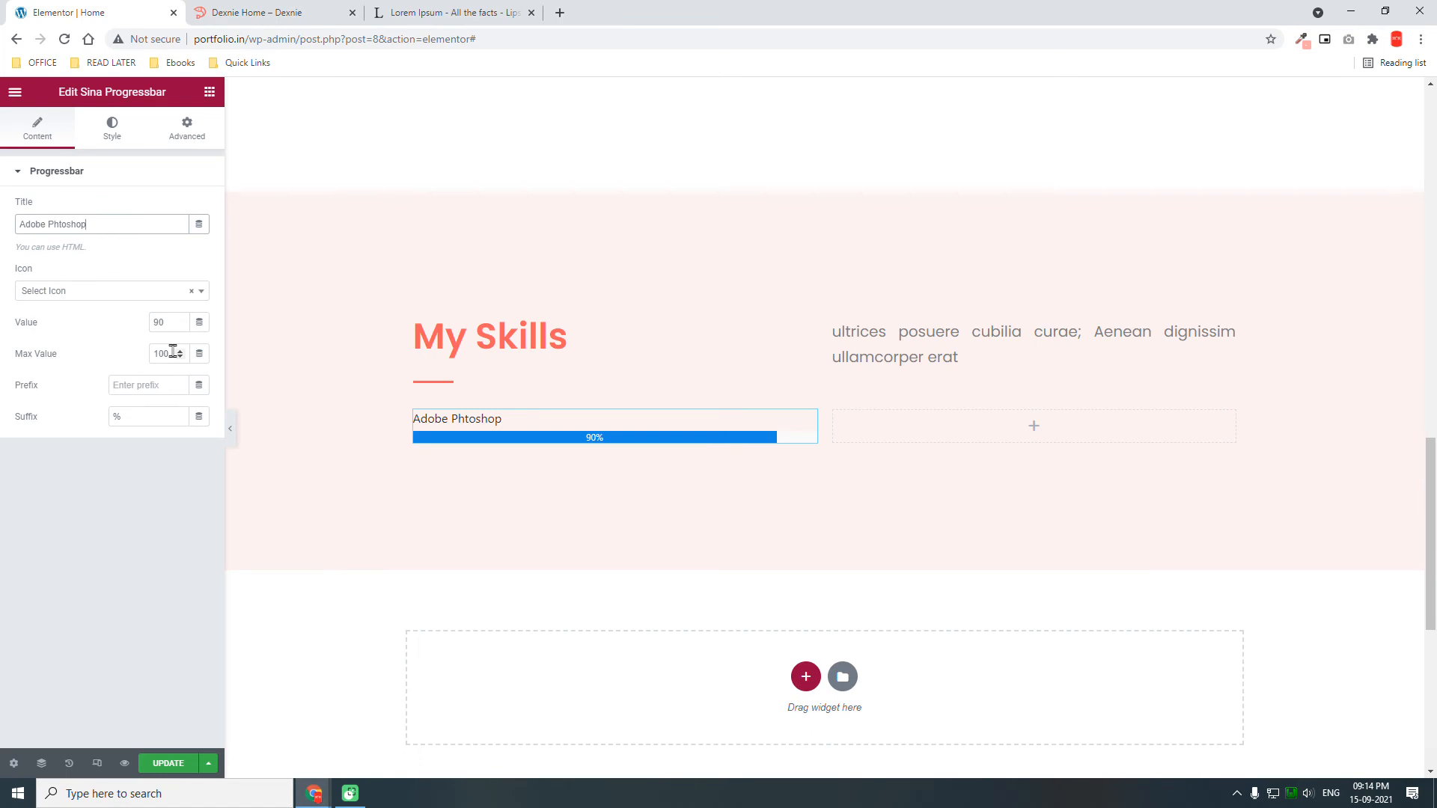
pyautogui.click(254, 9)
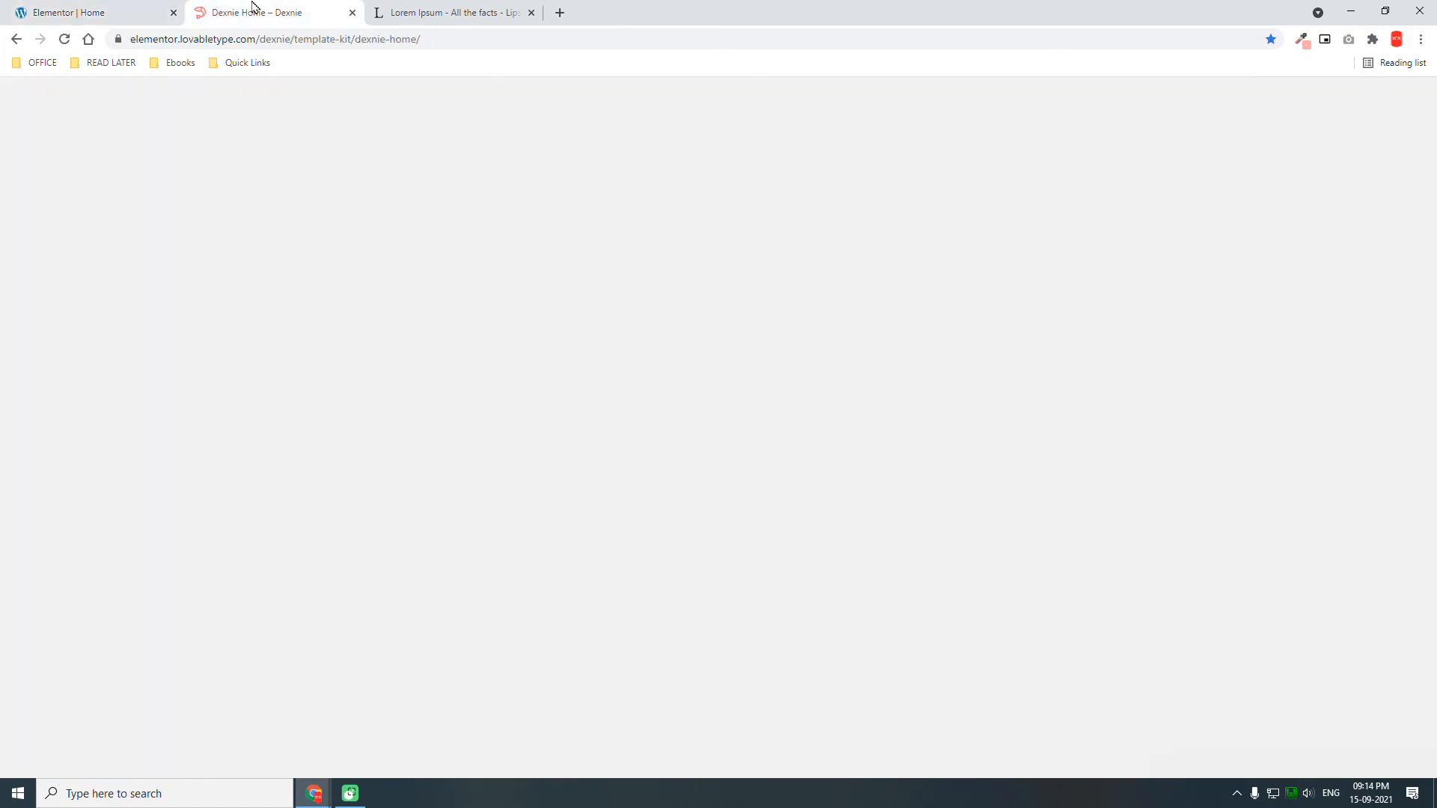
pyautogui.click(100, 8)
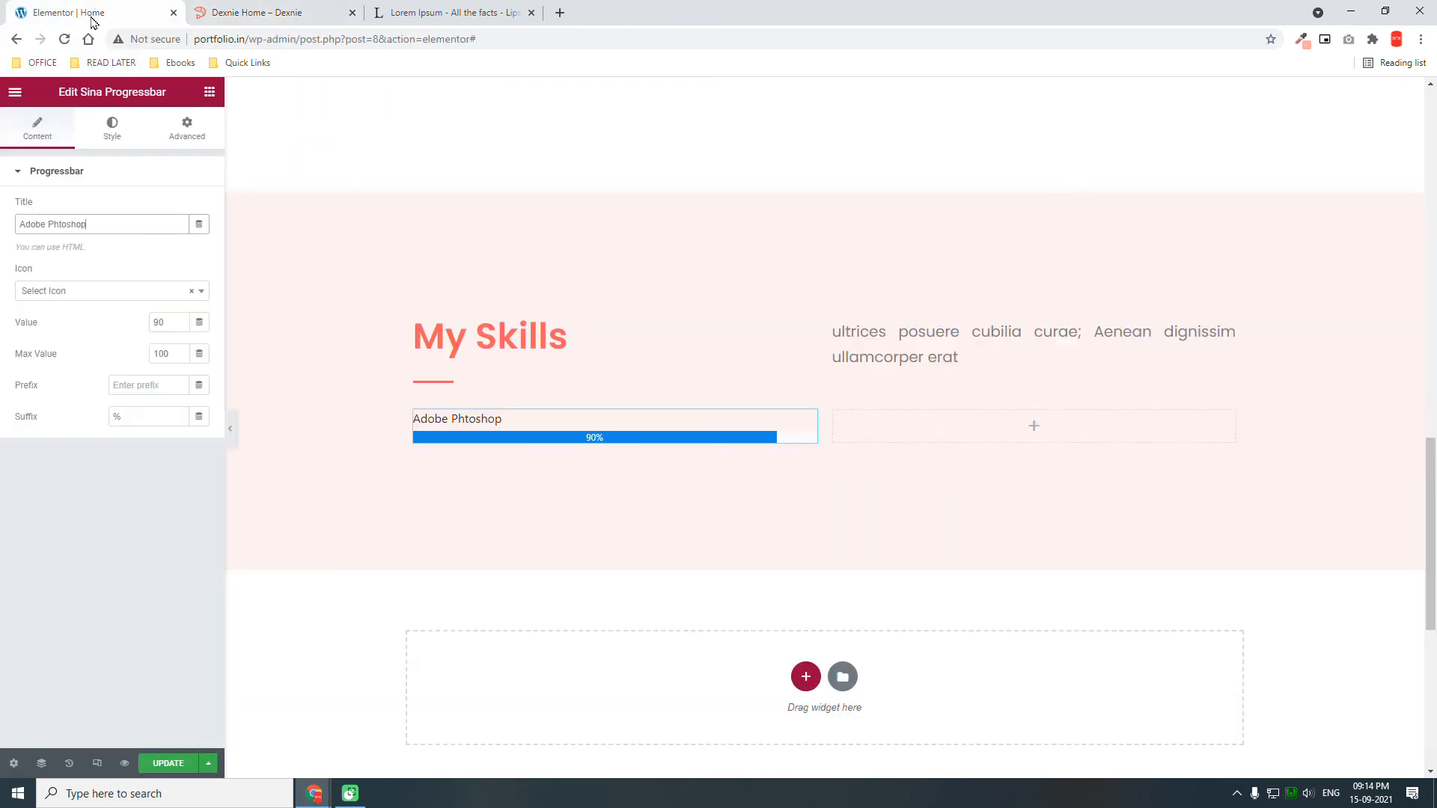
pyautogui.click(119, 141)
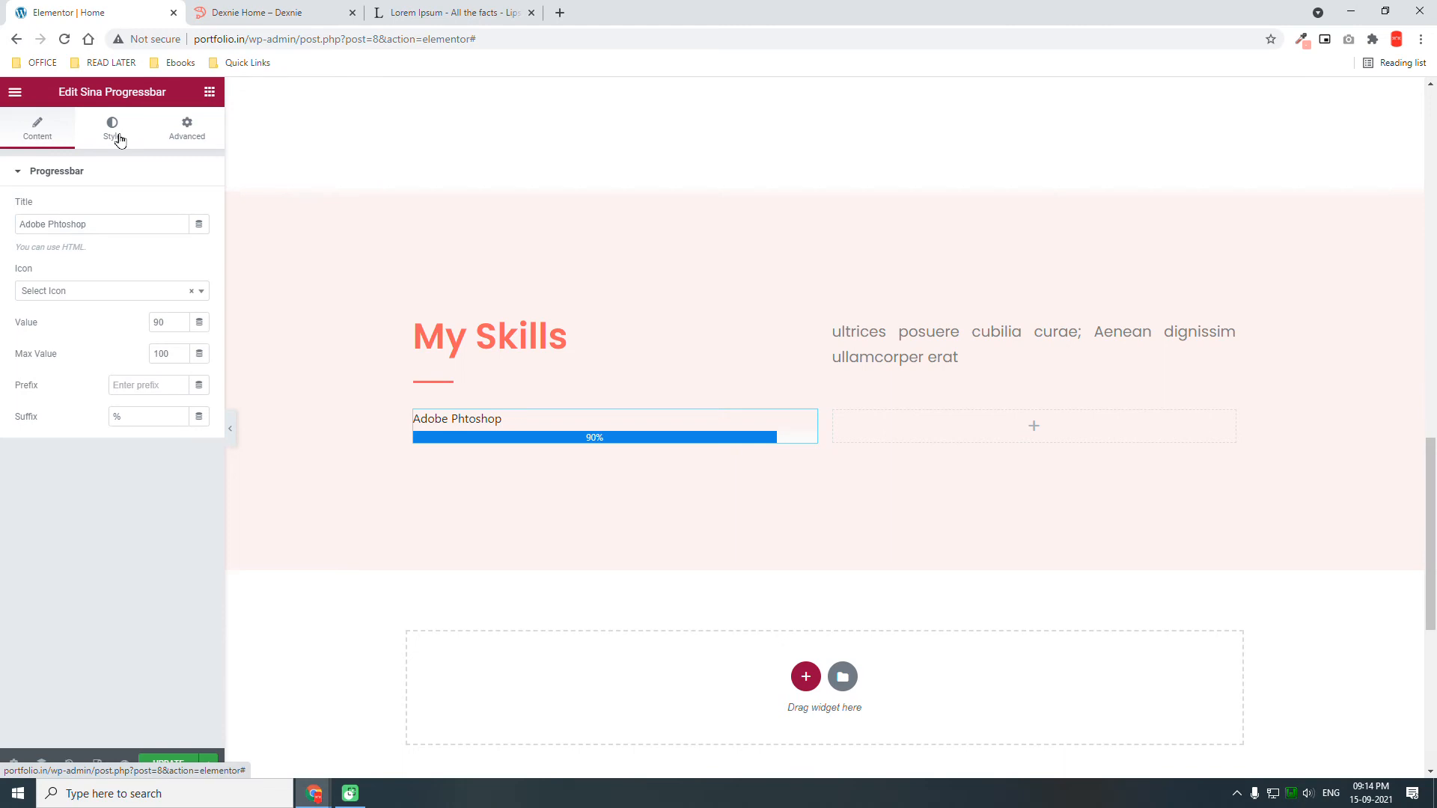
pyautogui.click(119, 141)
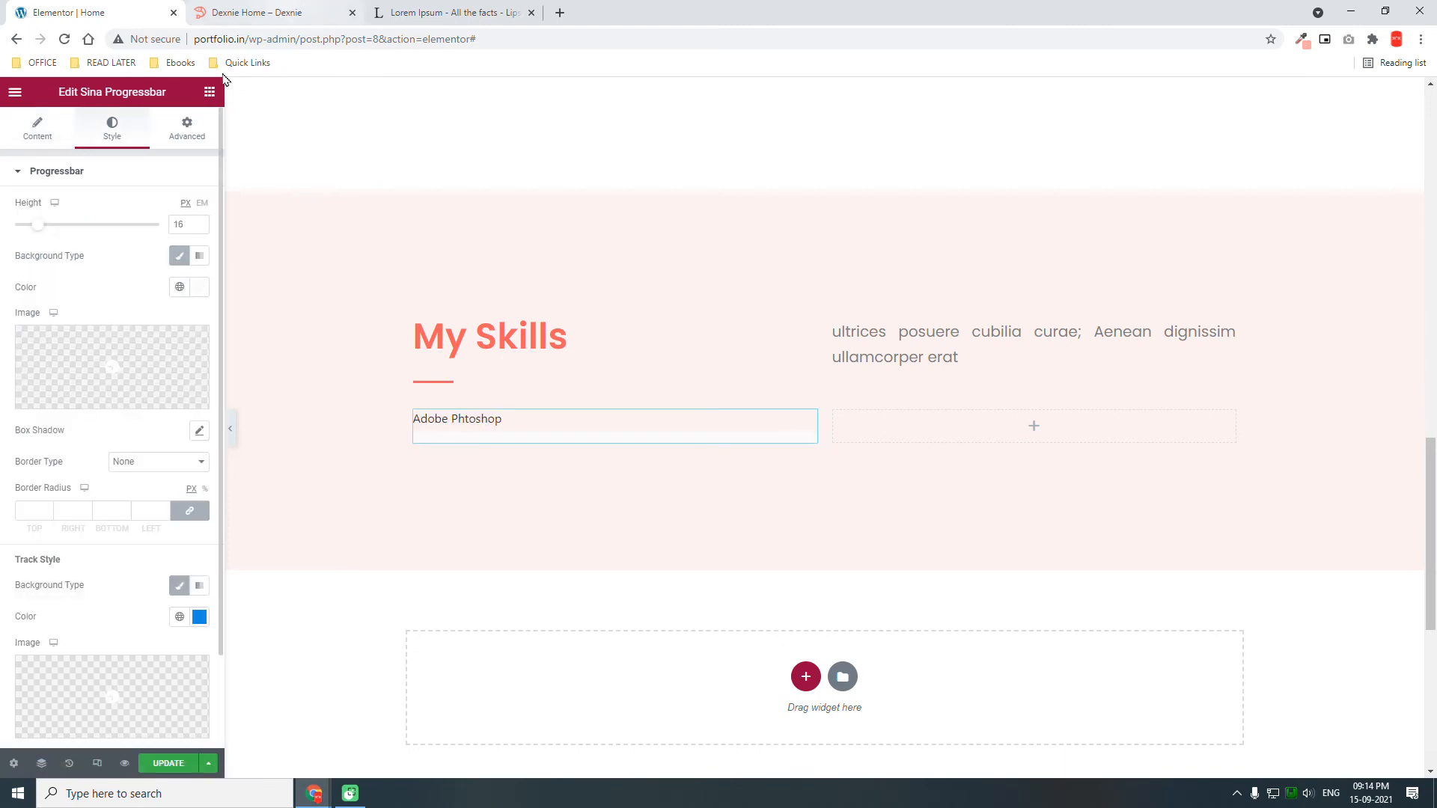
pyautogui.click(179, 617)
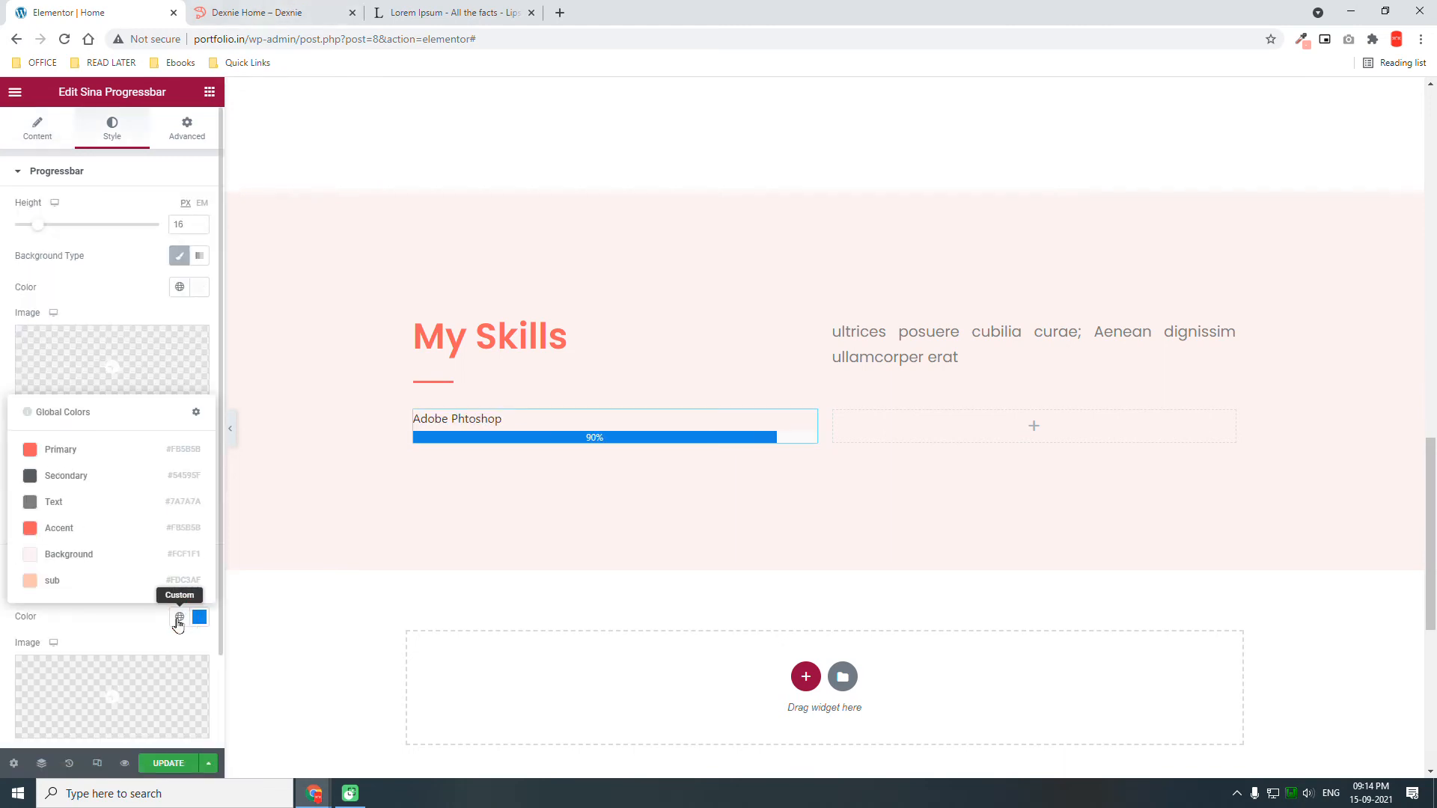
pyautogui.click(61, 454)
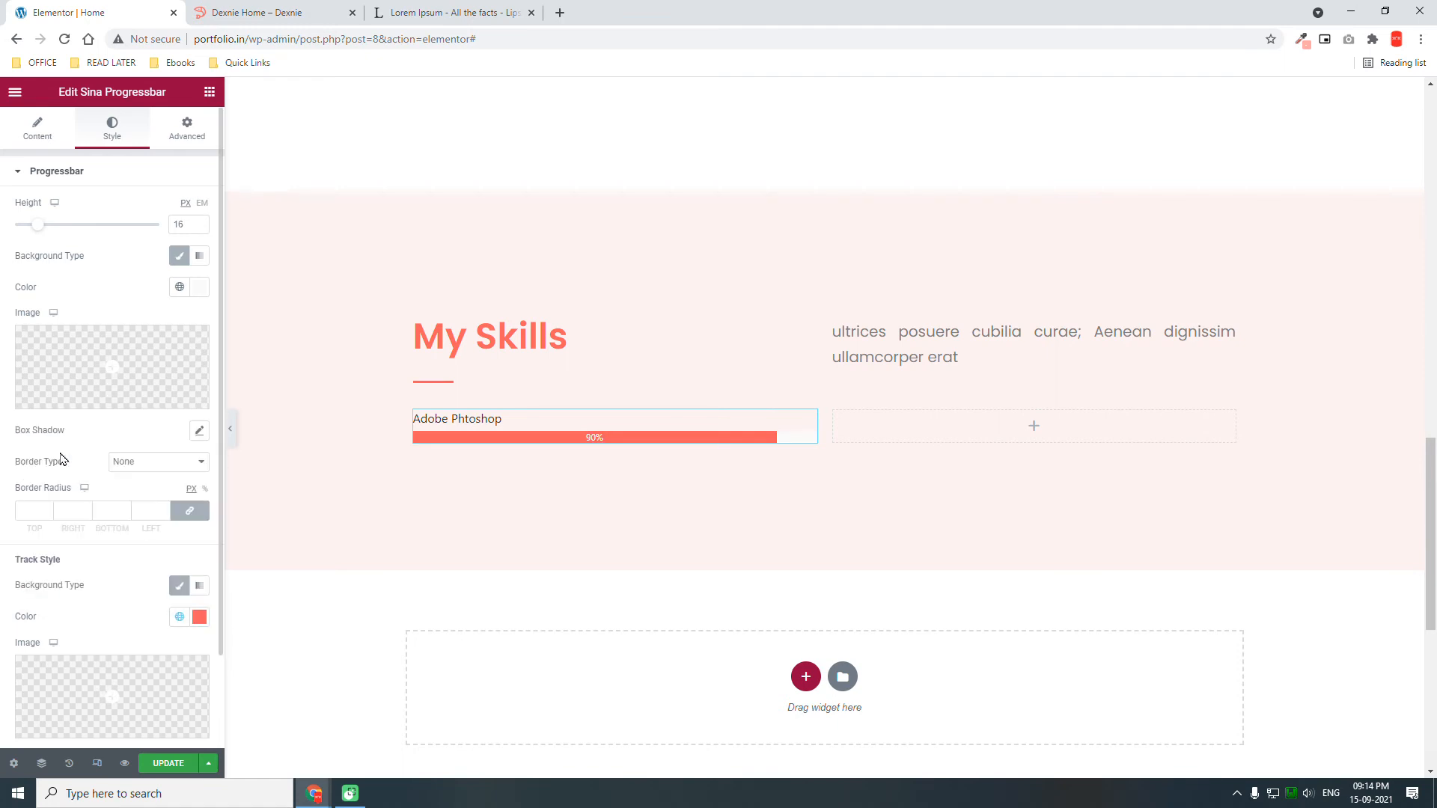
# Compare the bar color with the Dexnie reference page, try the global color sub on the track in the editor and restore Primary.
pyautogui.click(262, 7)
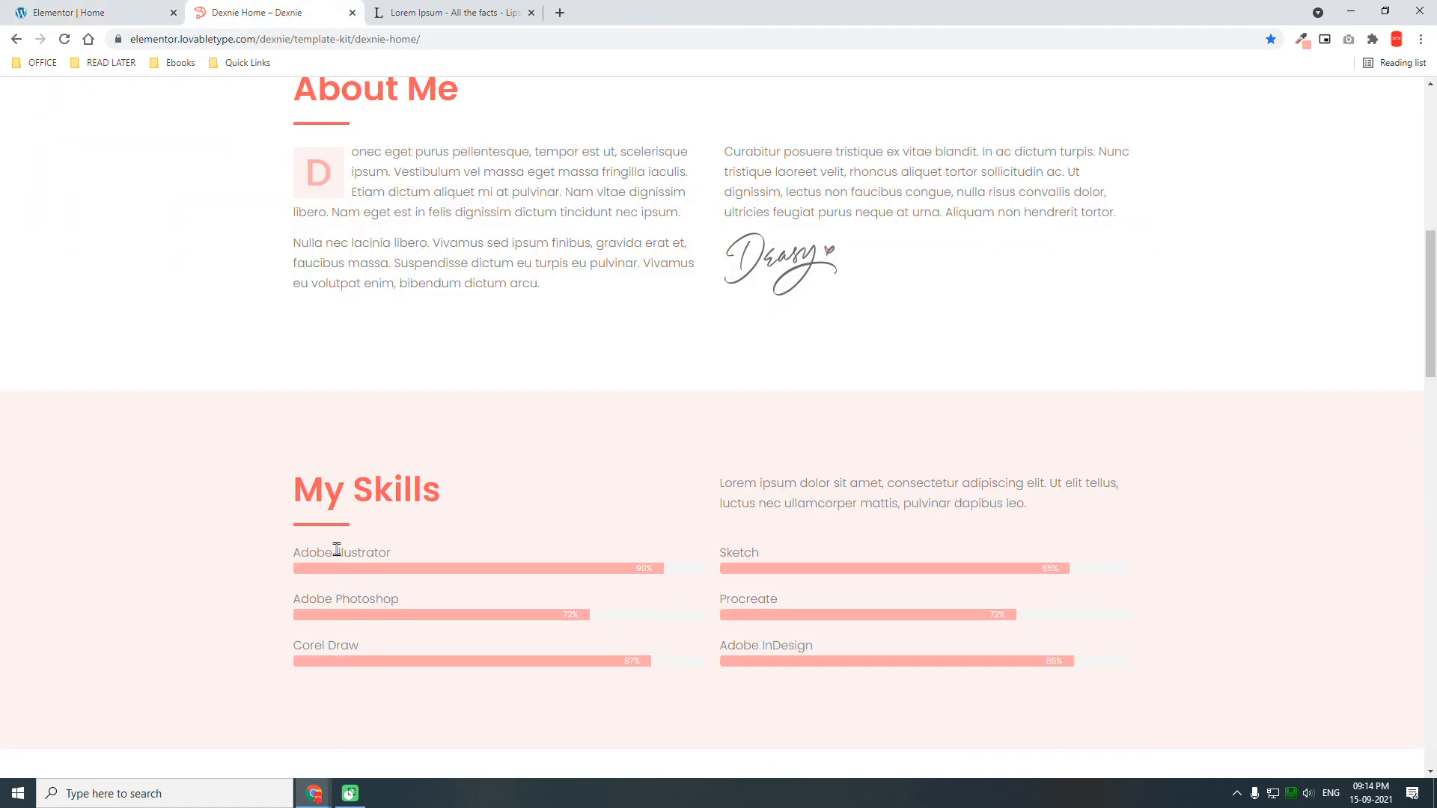
pyautogui.click(139, 12)
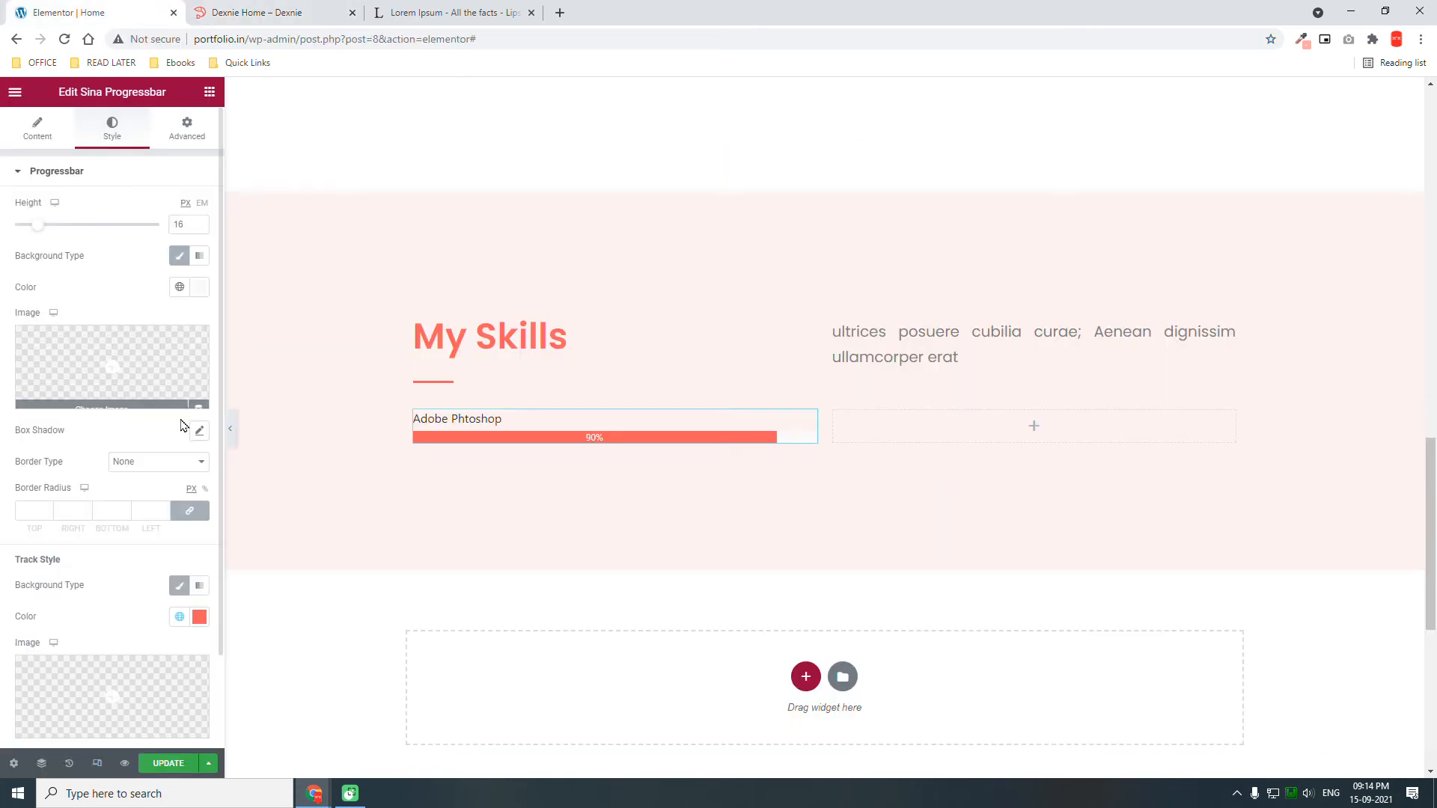
pyautogui.click(179, 618)
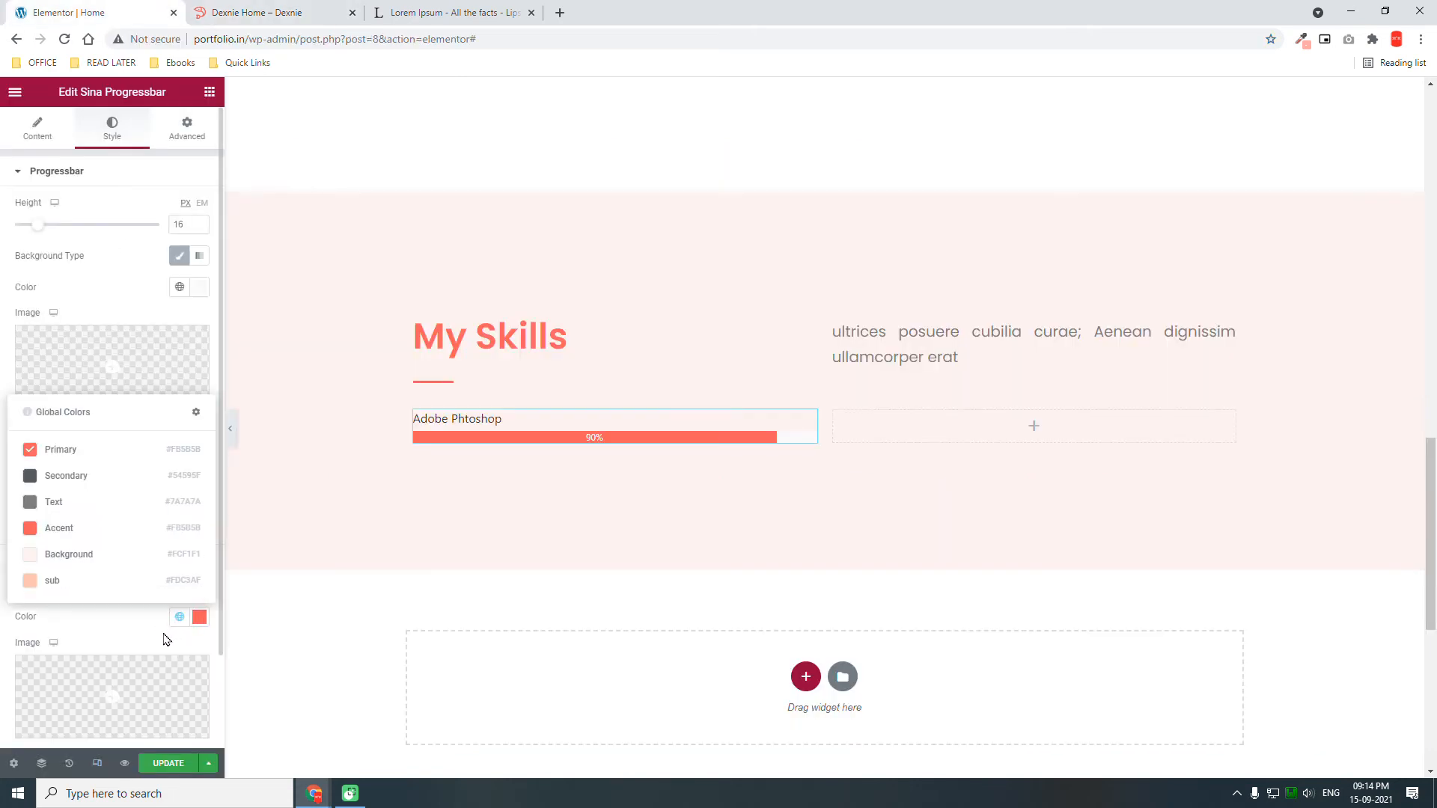
pyautogui.click(65, 582)
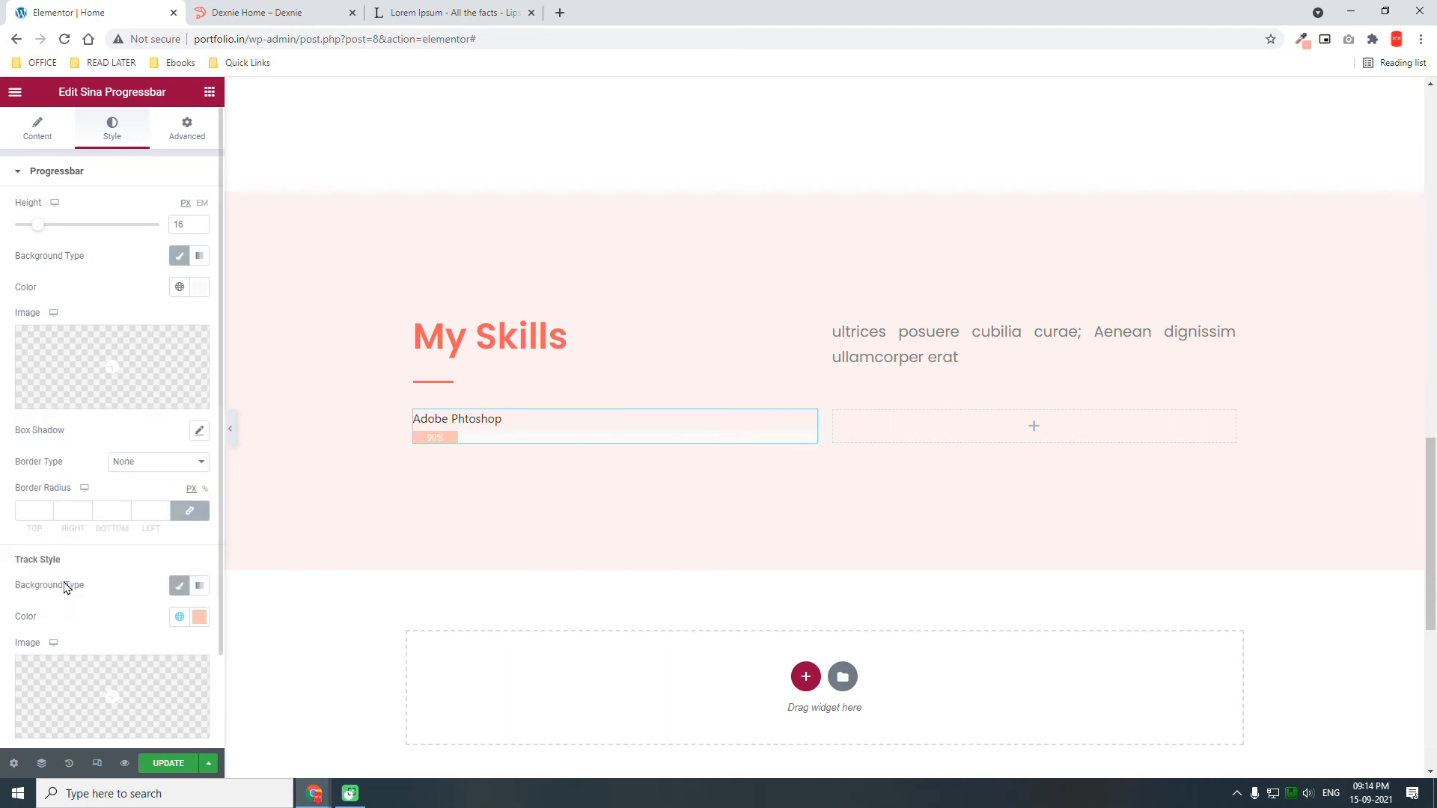
pyautogui.click(181, 615)
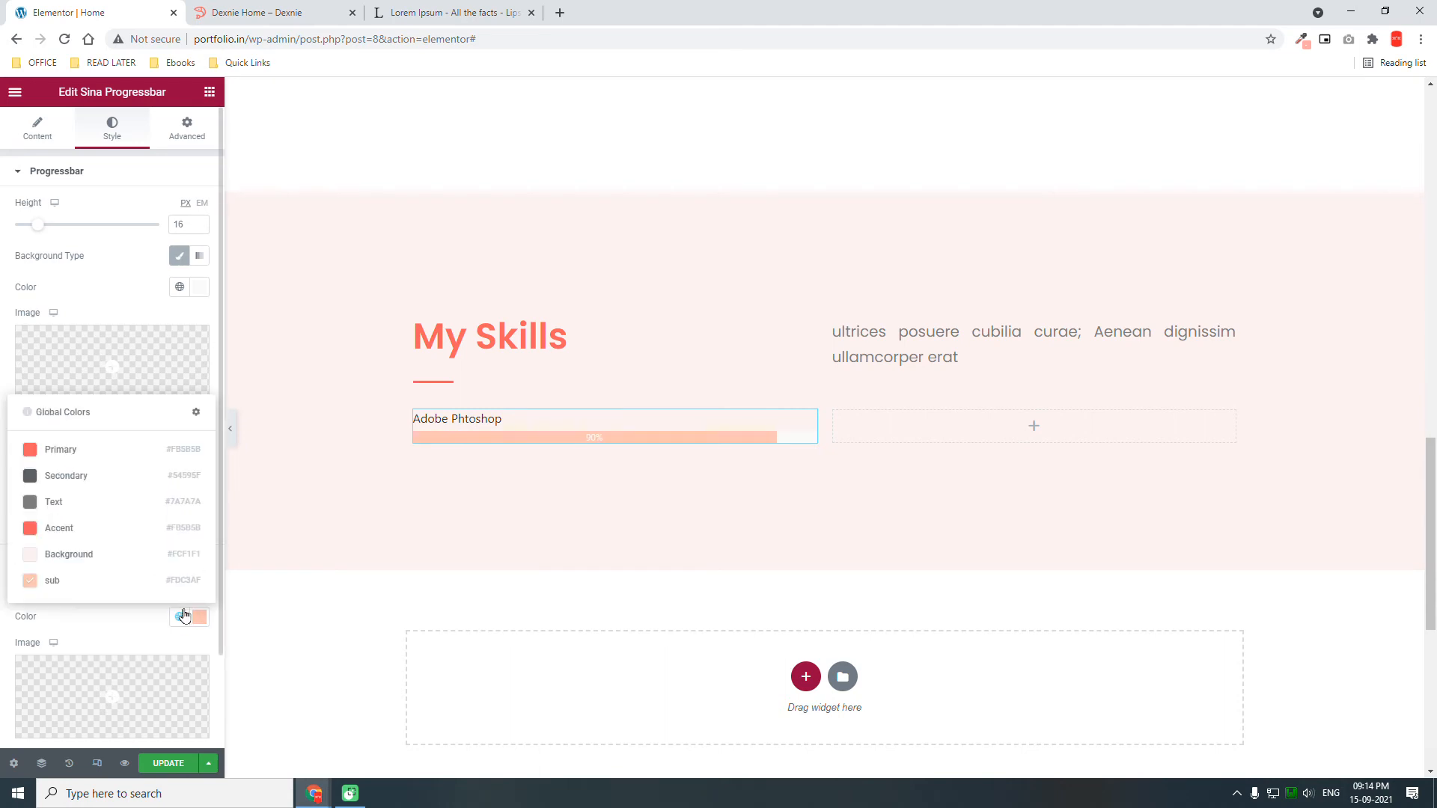
pyautogui.click(78, 453)
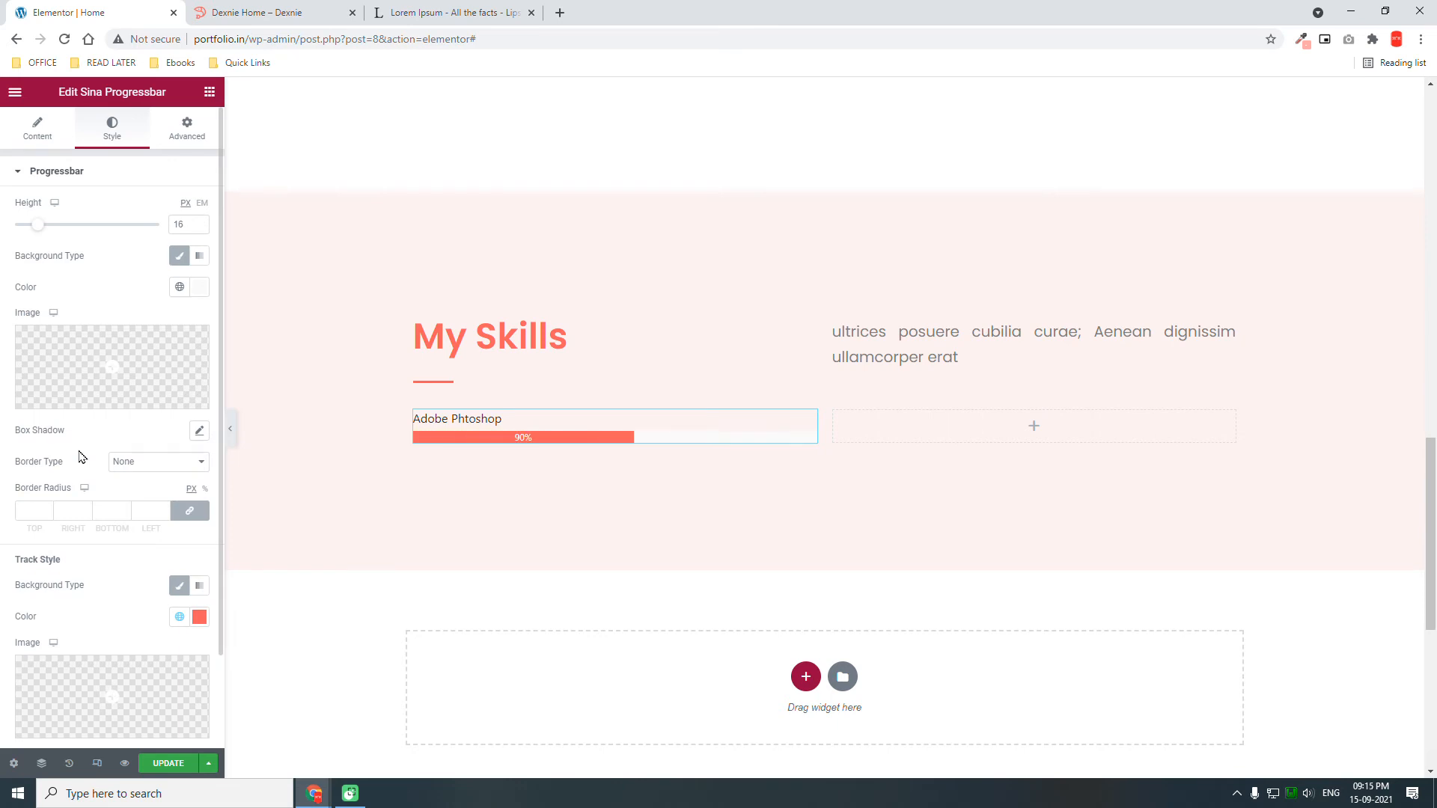
# Lower the opacity of the progress bar's track color to get #FB5B5BC7.
pyautogui.click(199, 618)
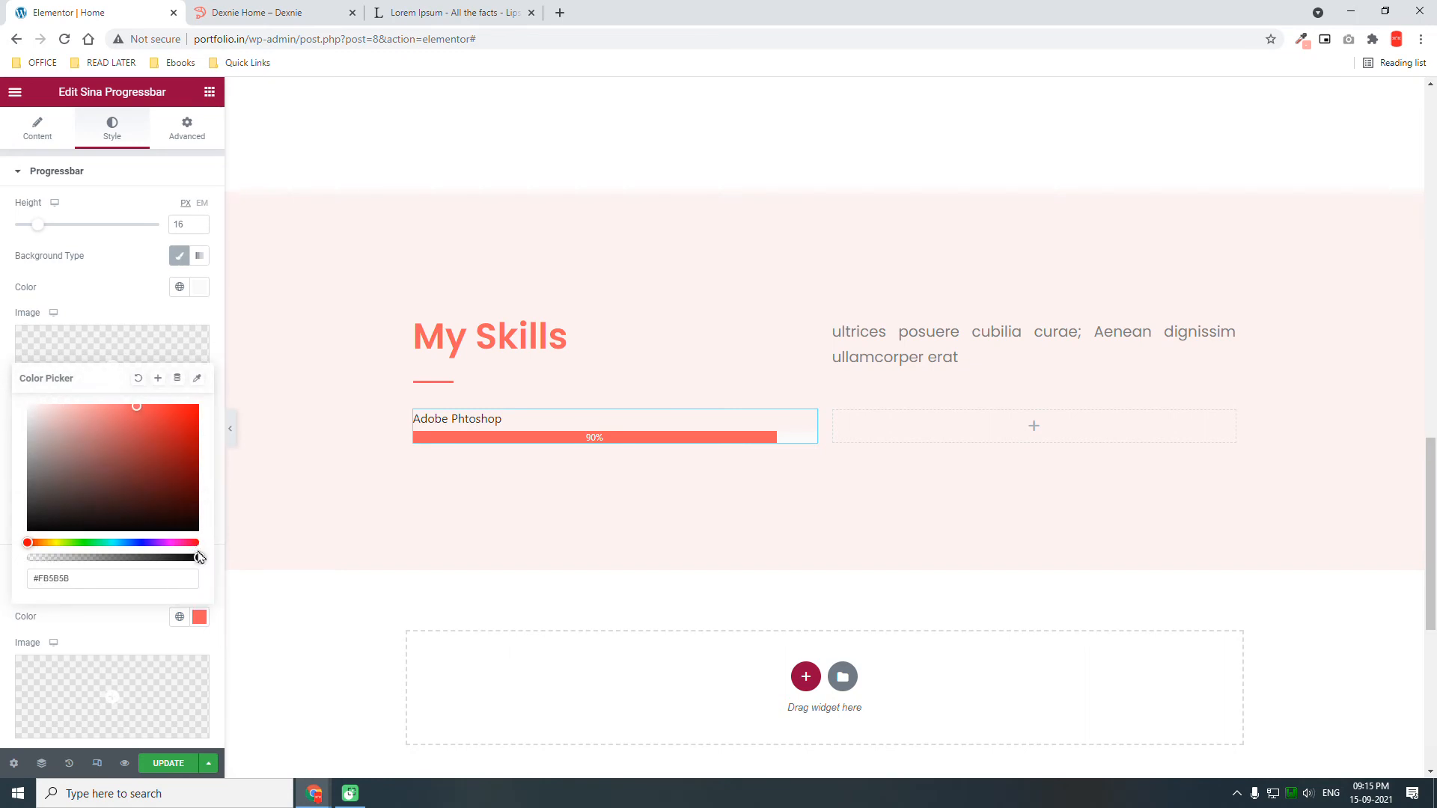
pyautogui.moveTo(197, 557); pyautogui.dragTo(161, 559)
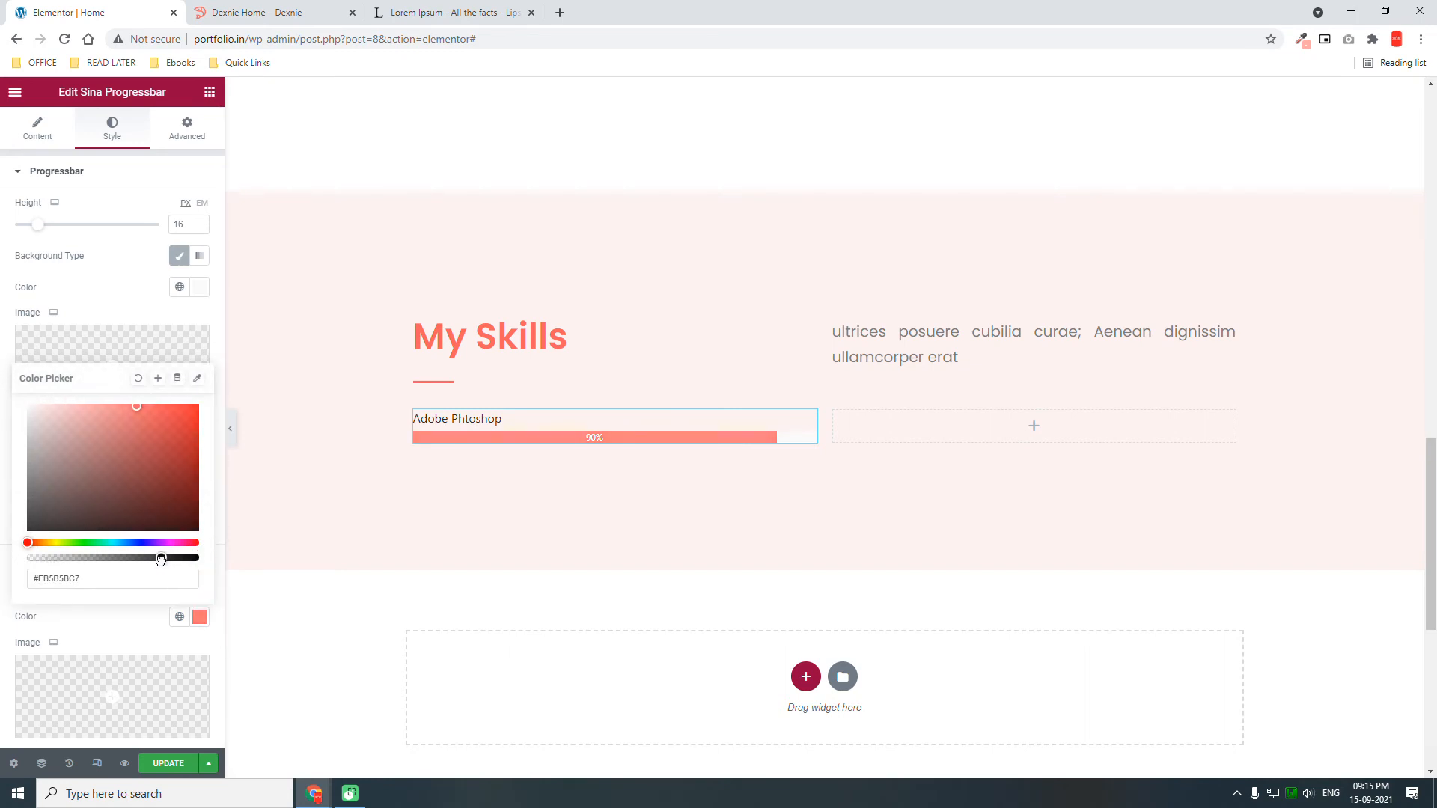
pyautogui.click(123, 632)
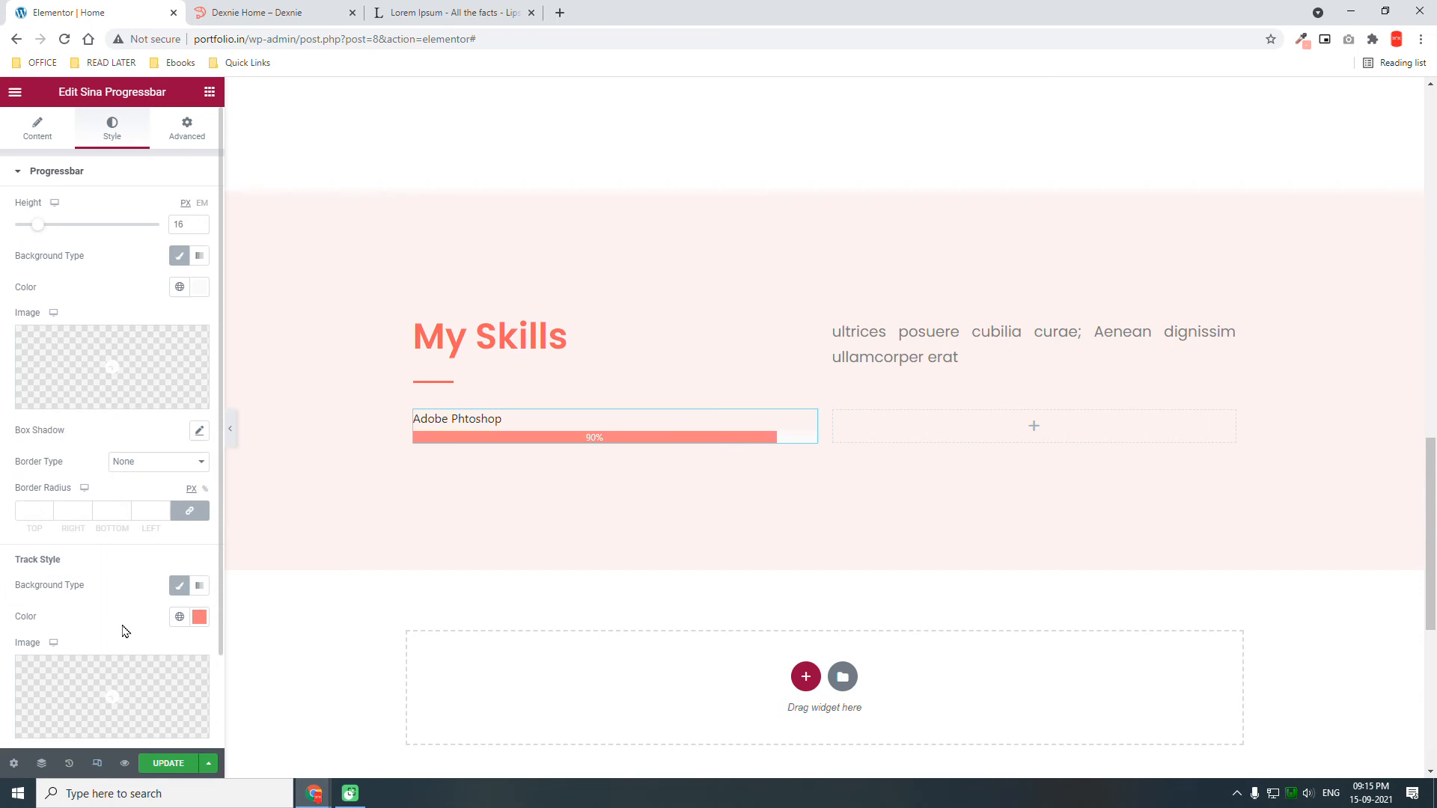
pyautogui.scroll(-2, 99, 548)
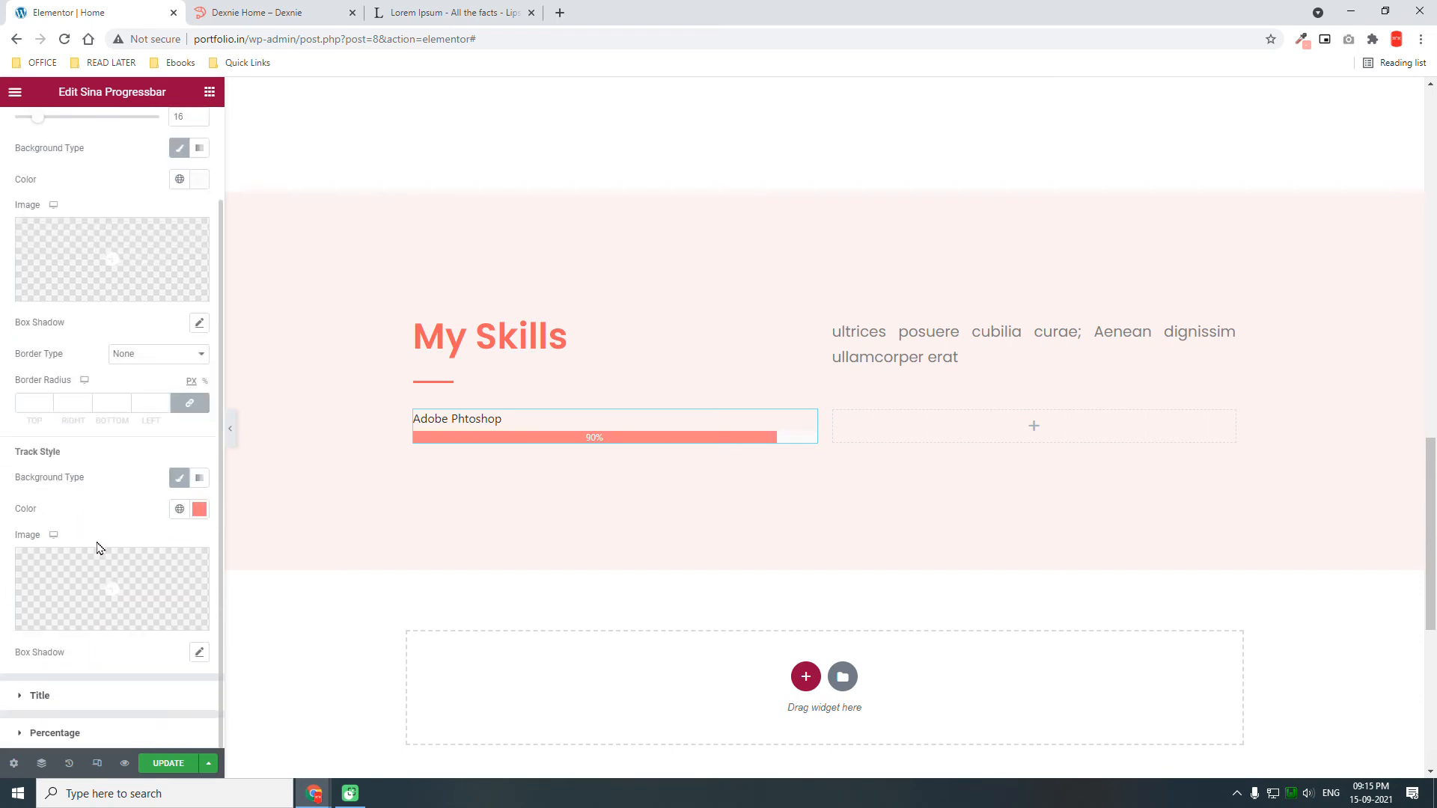
# Duplicate the Adobe Phtoshop progress bar, check the skill names on the Dexnie reference page and return to the Elementor editor.
pyautogui.rightClick(808, 421)
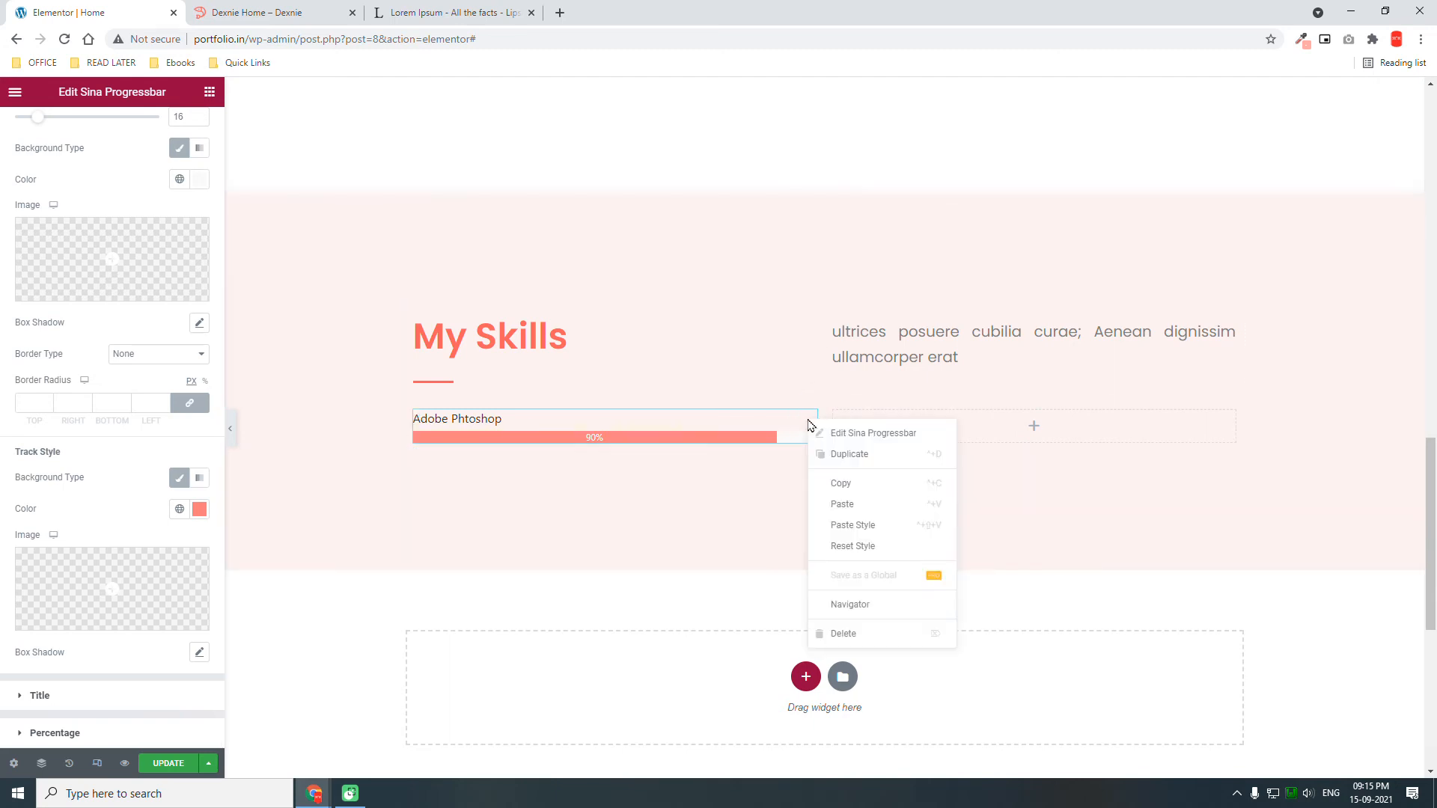
pyautogui.click(861, 456)
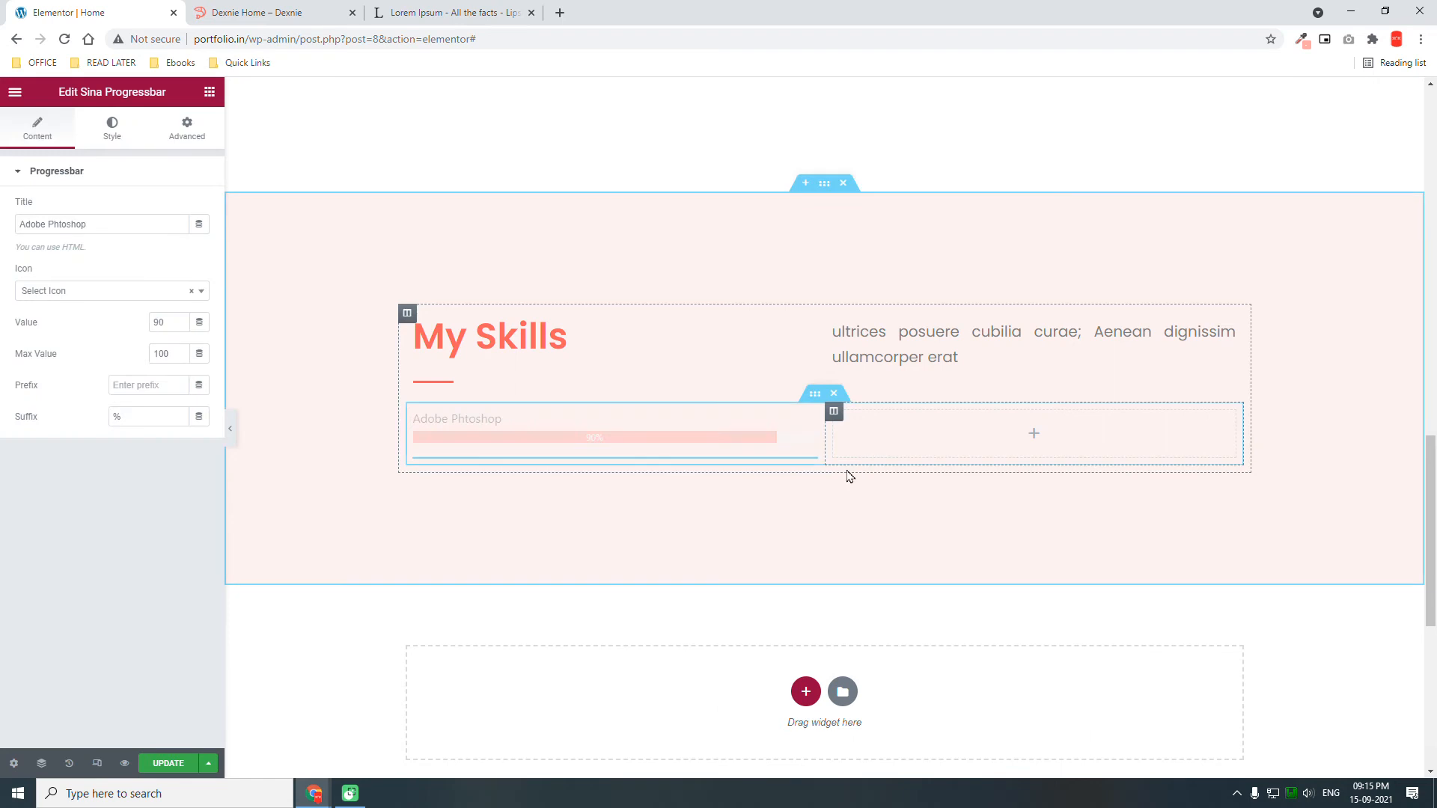
pyautogui.click(315, 8)
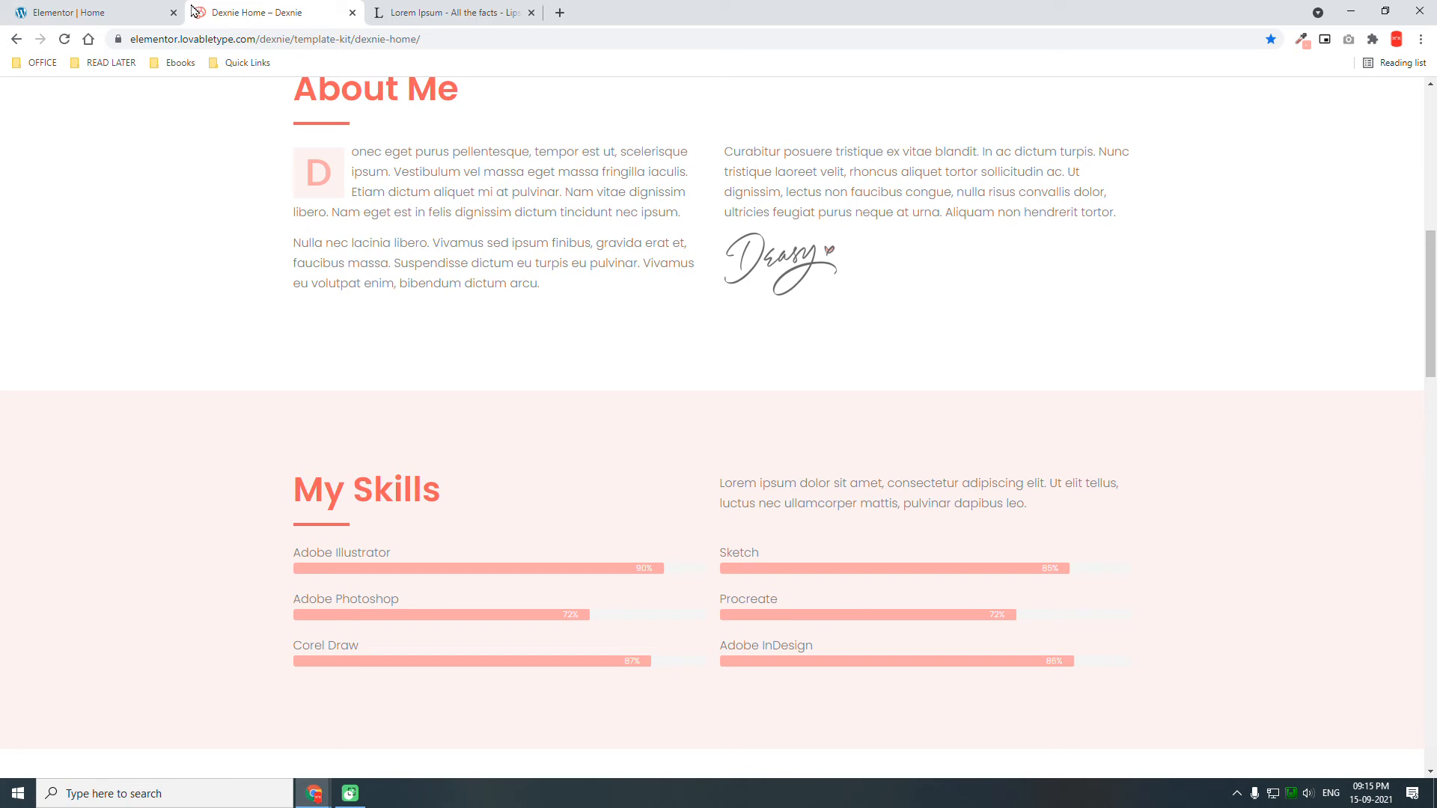
pyautogui.click(95, 6)
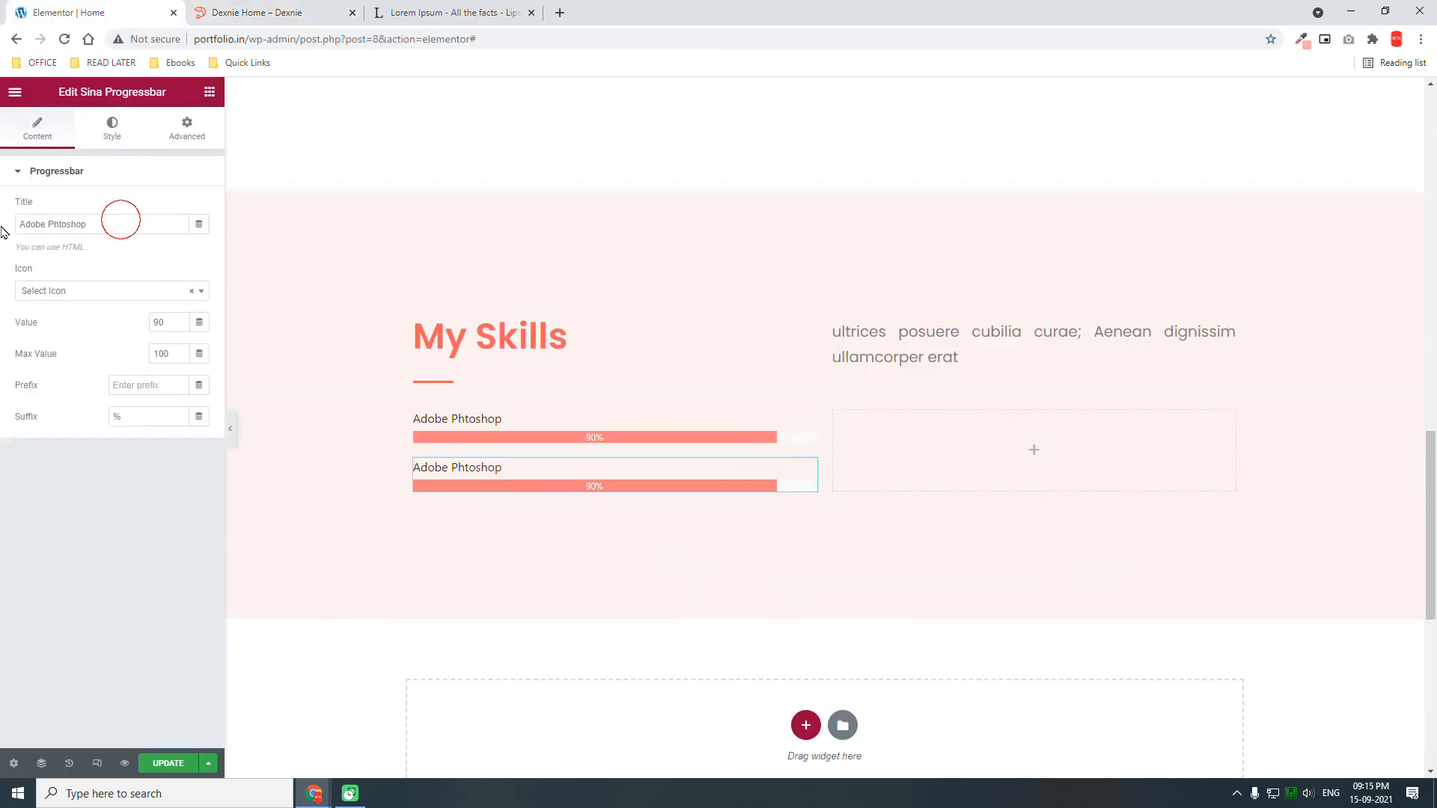
# Title the duplicated progress bar "Adobe XD" and set its value to 80.
pyautogui.moveTo(119, 221); pyautogui.dragTo(4, 232)
pyautogui.write('A')
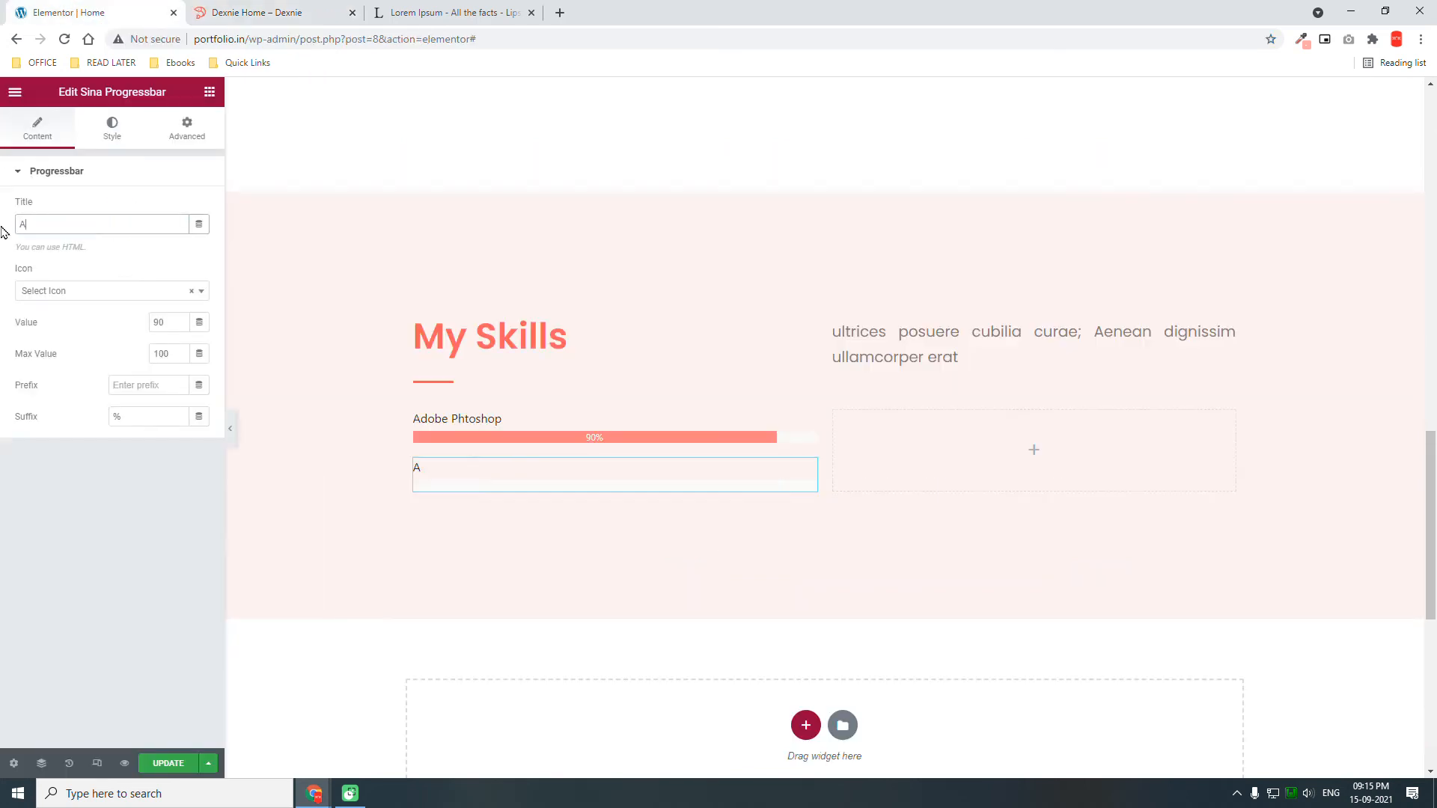
pyautogui.write('dobe XD')
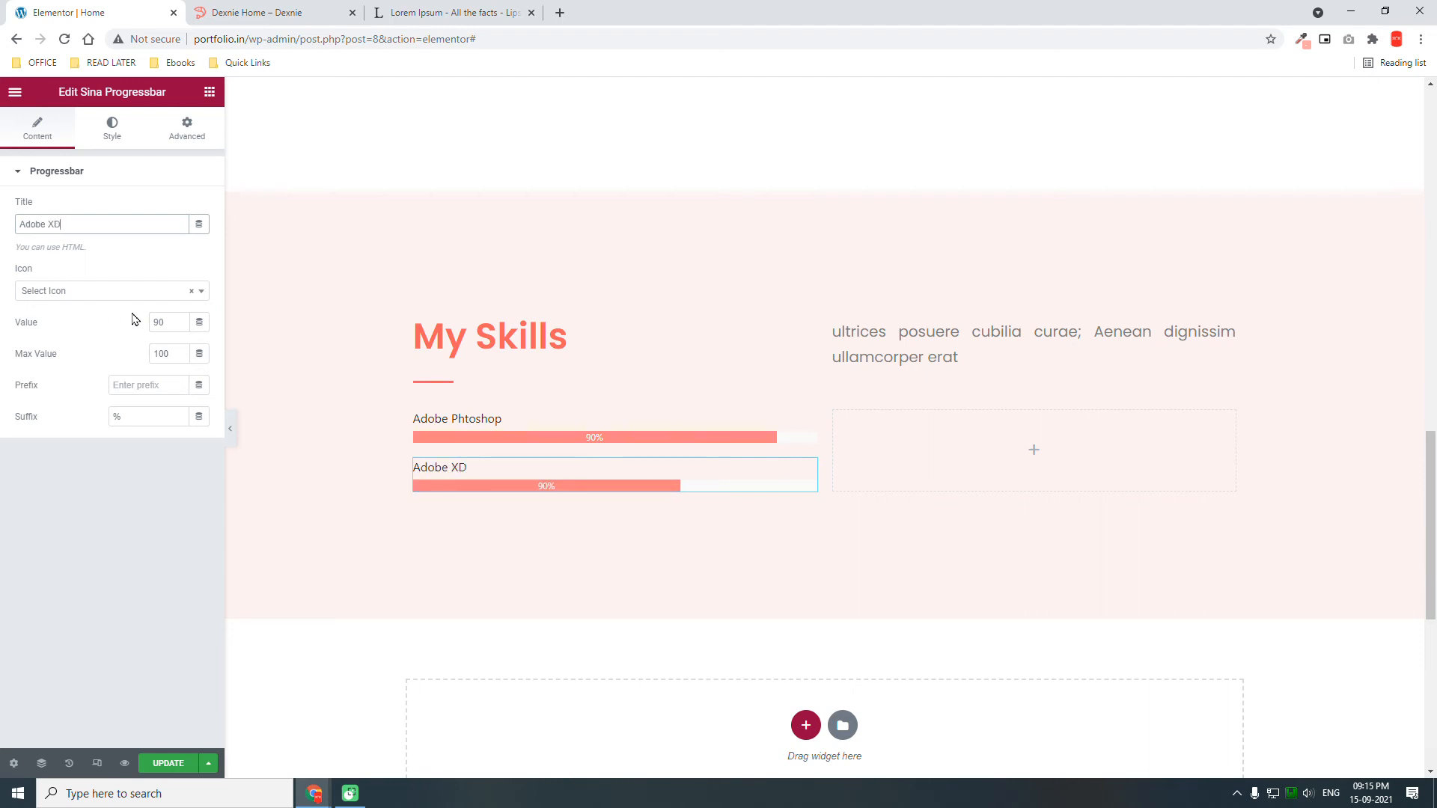
pyautogui.doubleClick(169, 322)
pyautogui.write('8')
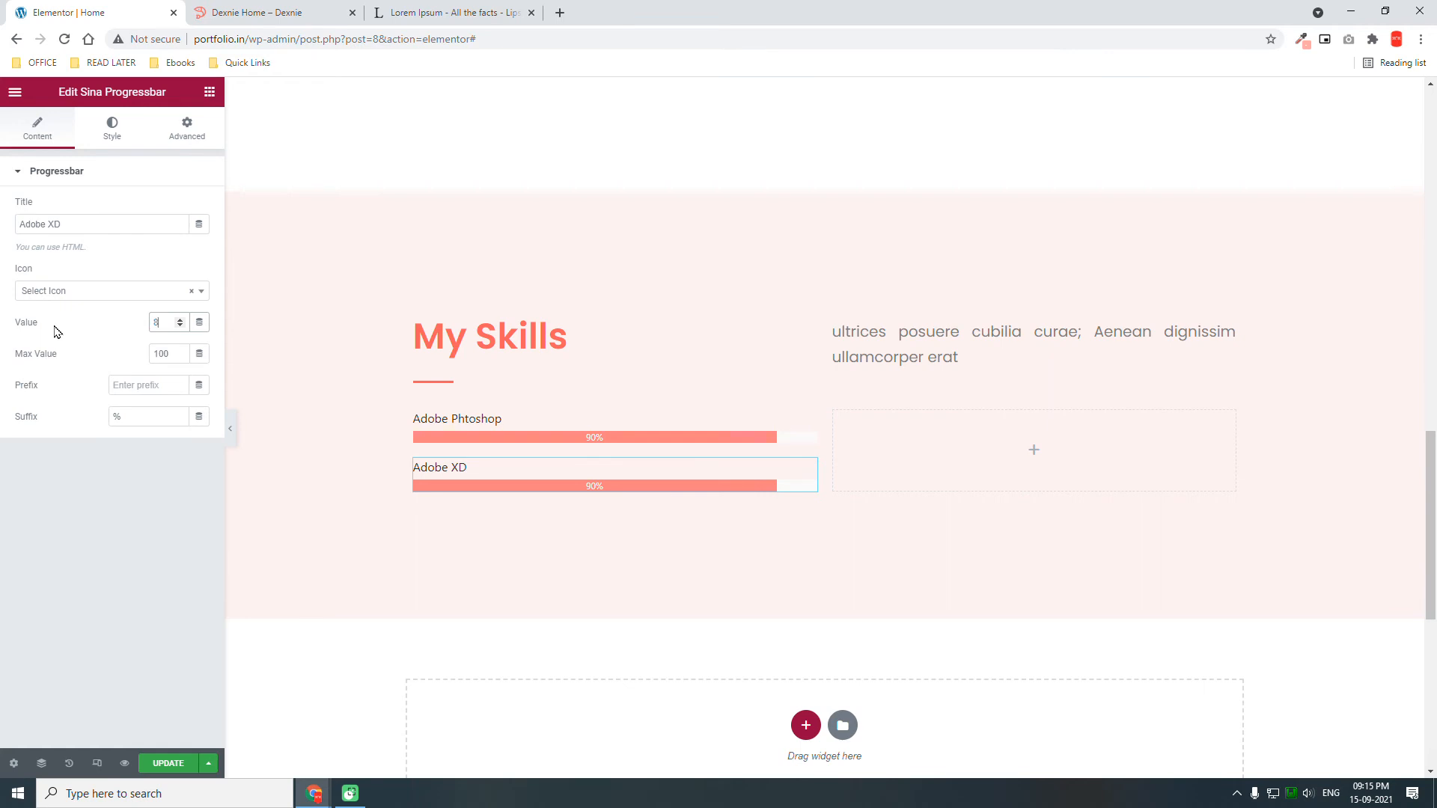
pyautogui.write('0')
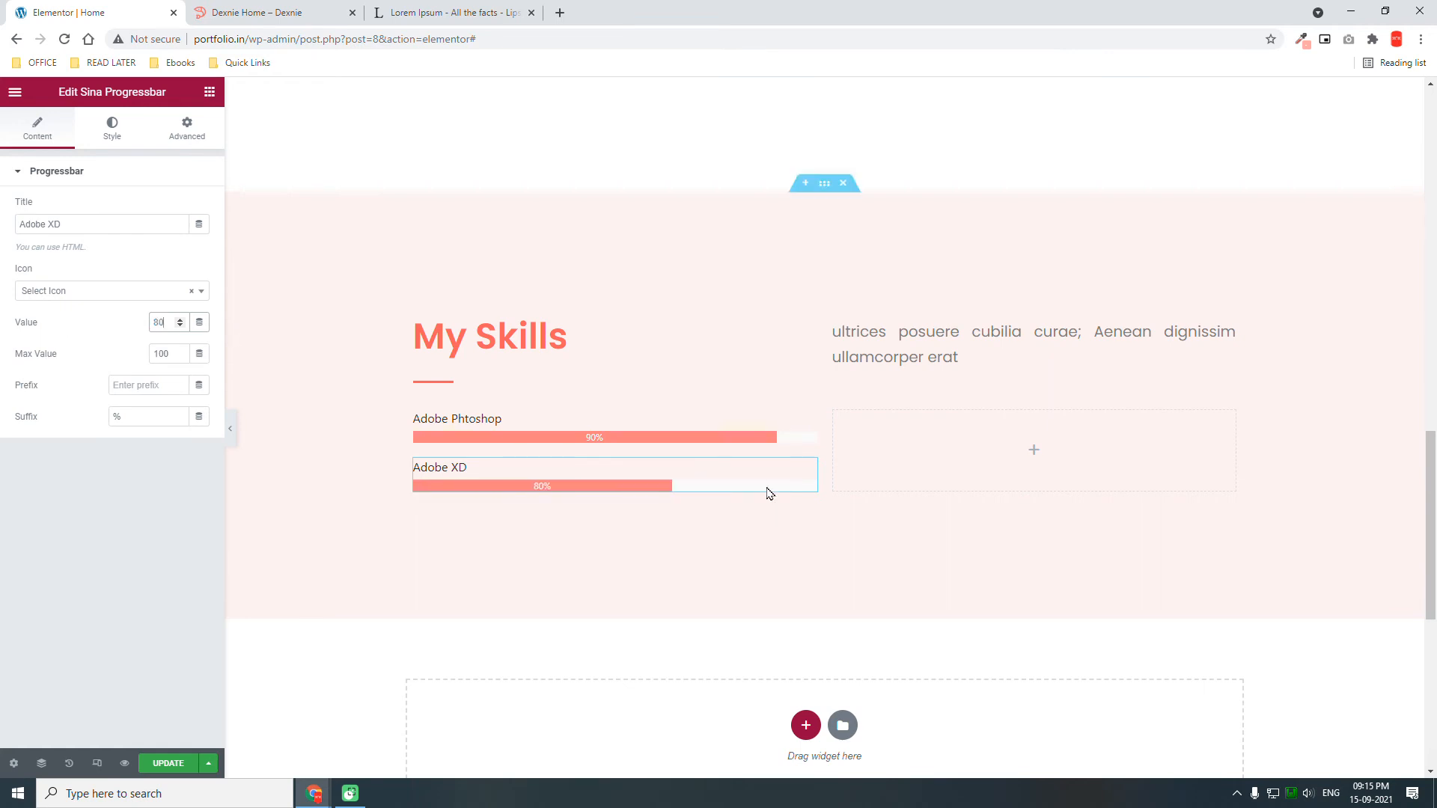
# Duplicate the Adobe XD progress bar to add a third bar in the first column.
pyautogui.click(809, 472)
pyautogui.rightClick(810, 478)
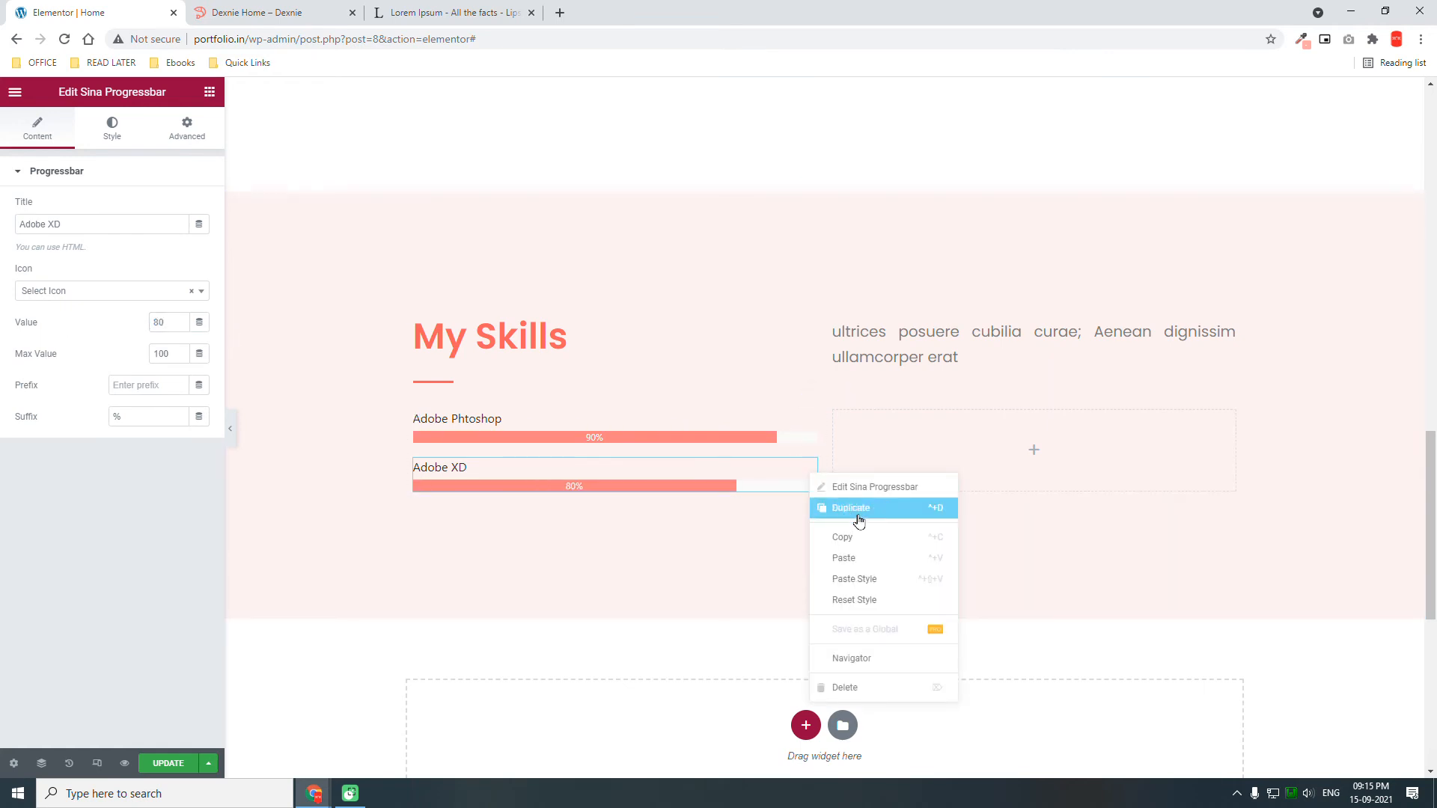
pyautogui.click(860, 516)
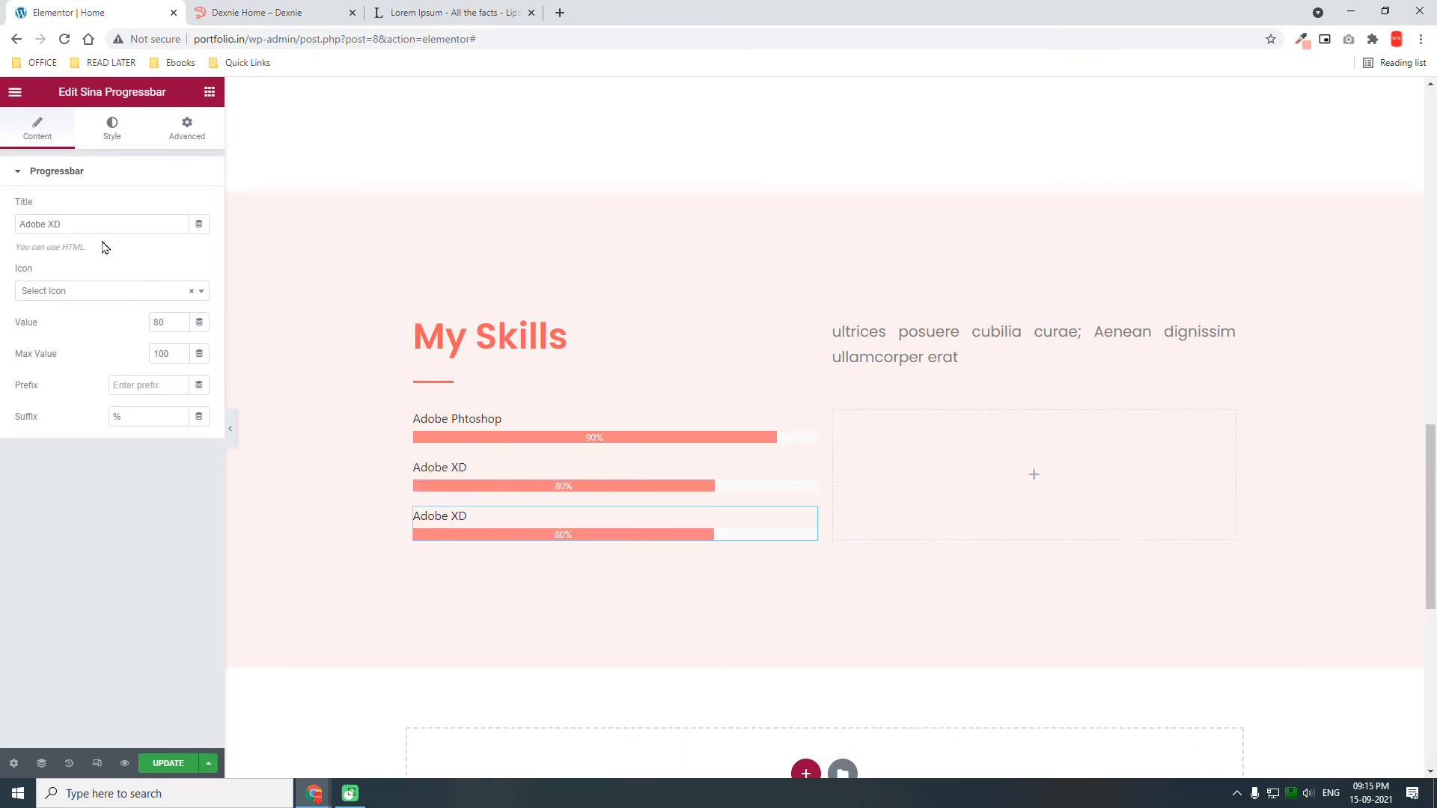
# Title the third progress bar "Adobe Animate" with a value of 75, and check the layout against the Dexnie reference page.
pyautogui.moveTo(99, 225); pyautogui.dragTo(2, 228)
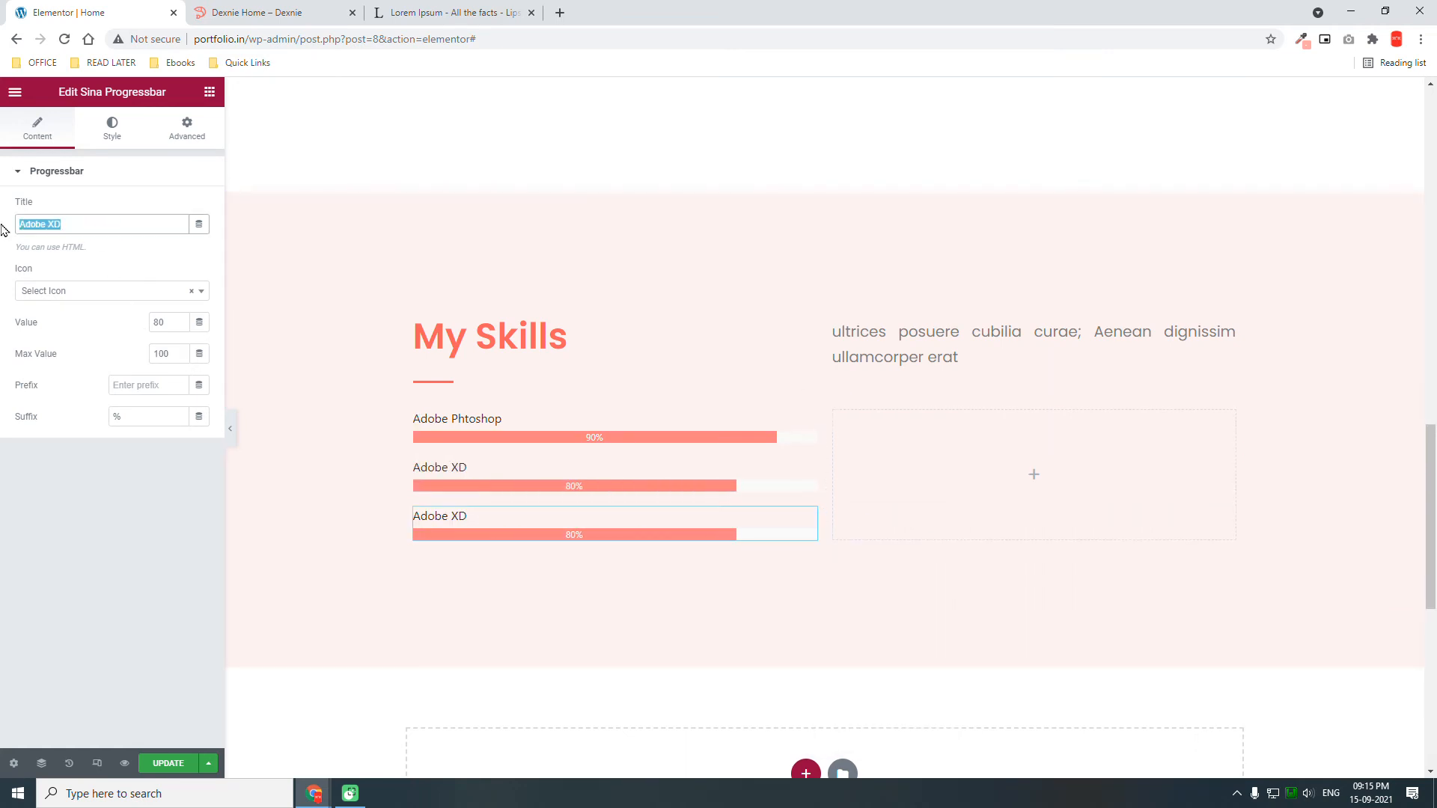
pyautogui.write('Adobe ')
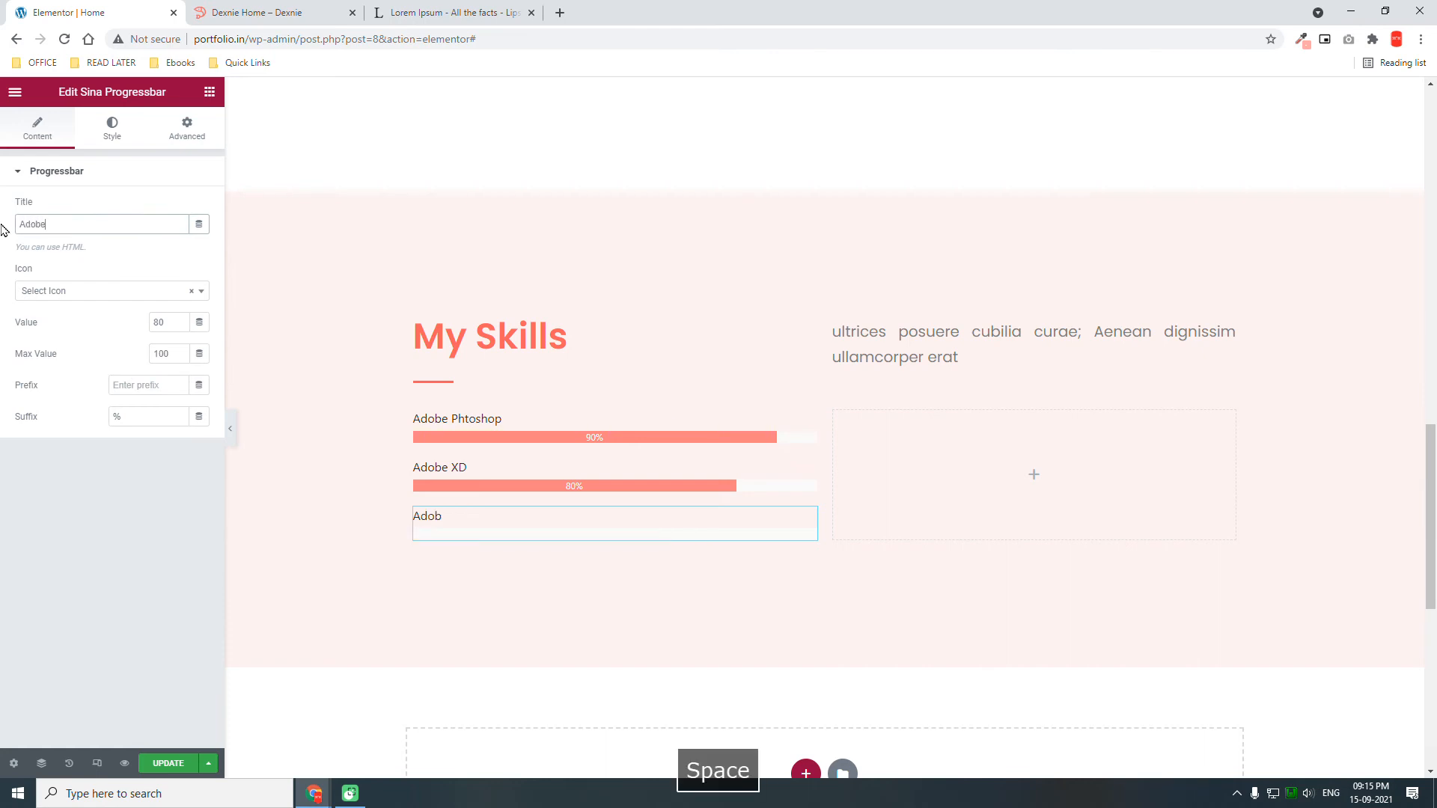
pyautogui.write('An')
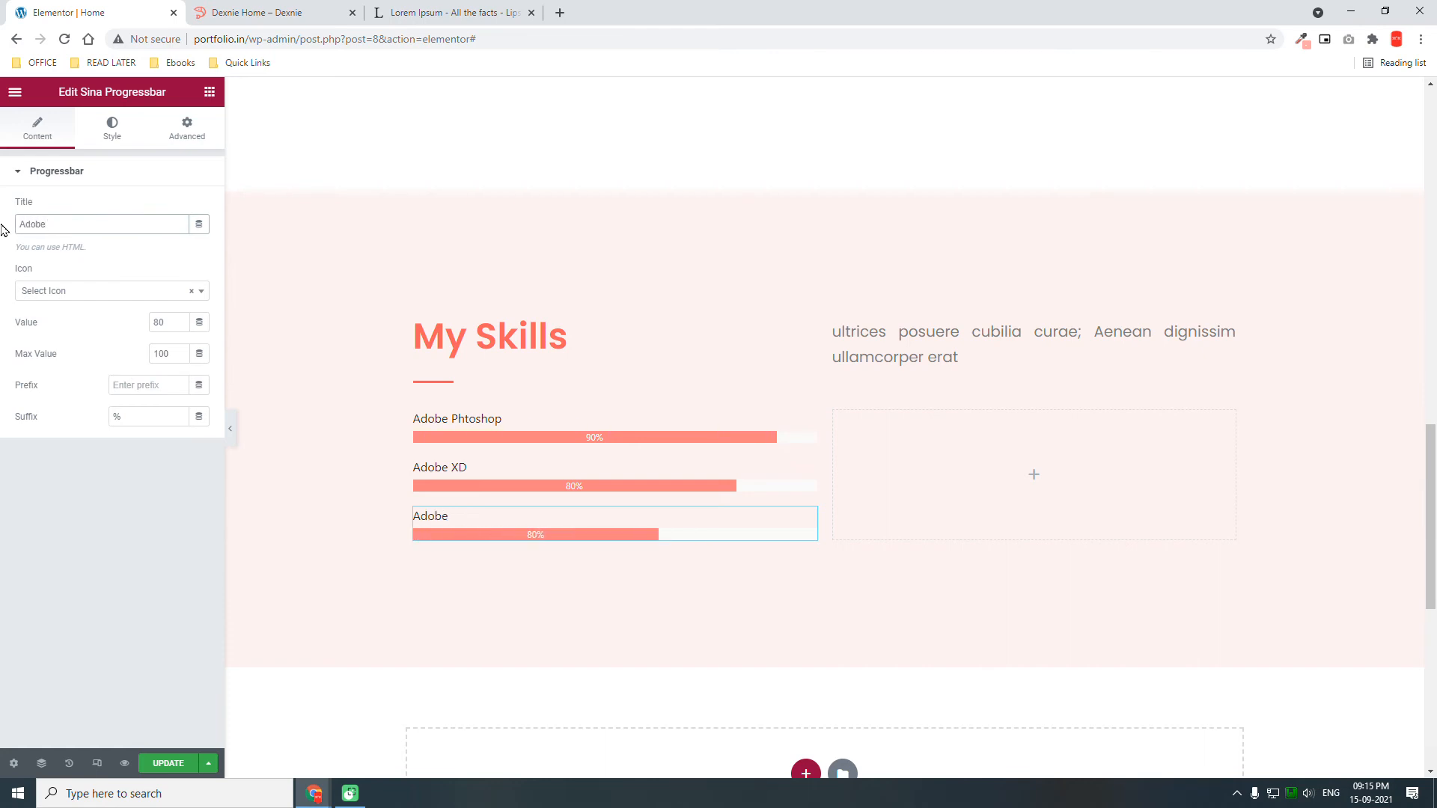
pyautogui.write('imate')
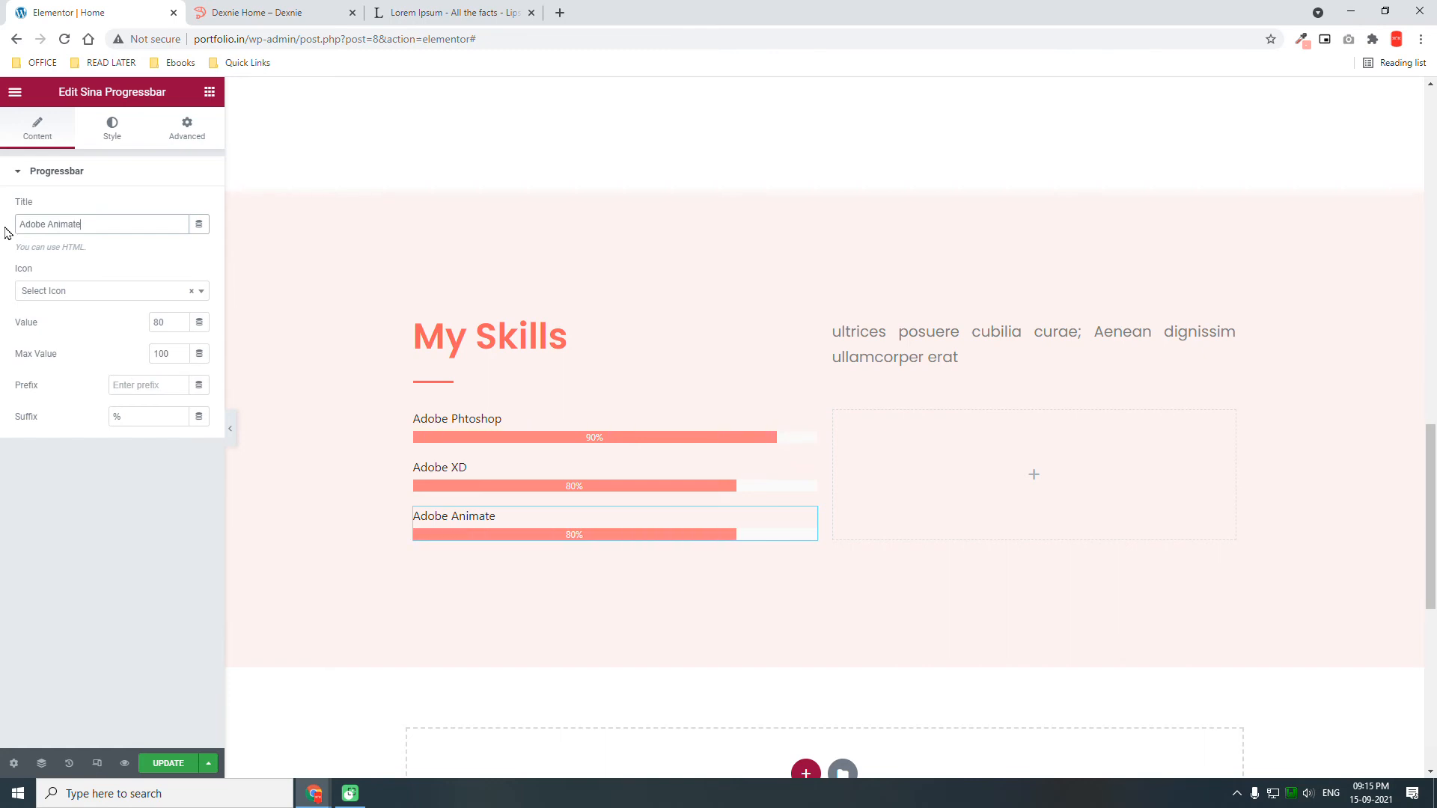
pyautogui.doubleClick(162, 323)
pyautogui.write('7')
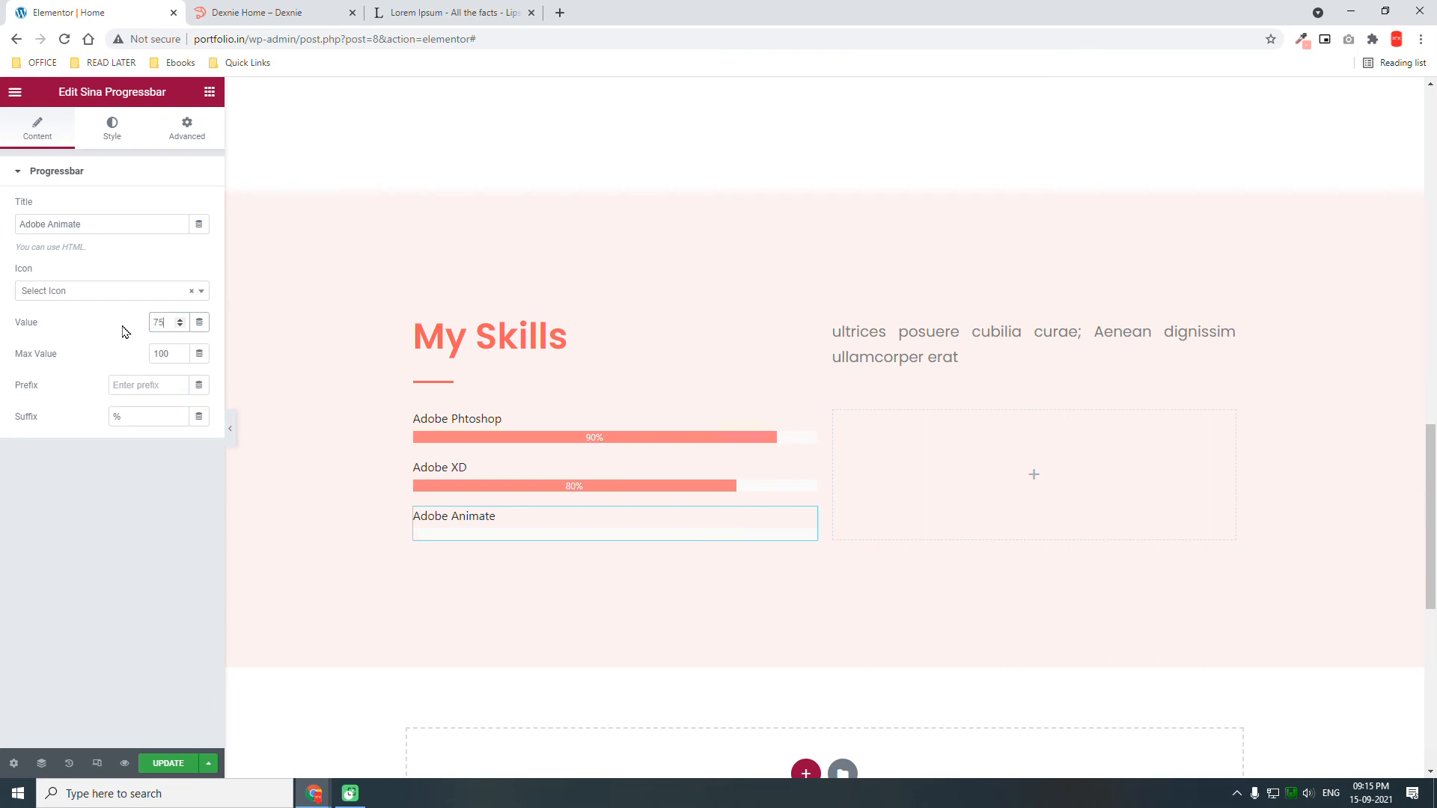
pyautogui.write('5')
pyautogui.click(288, 12)
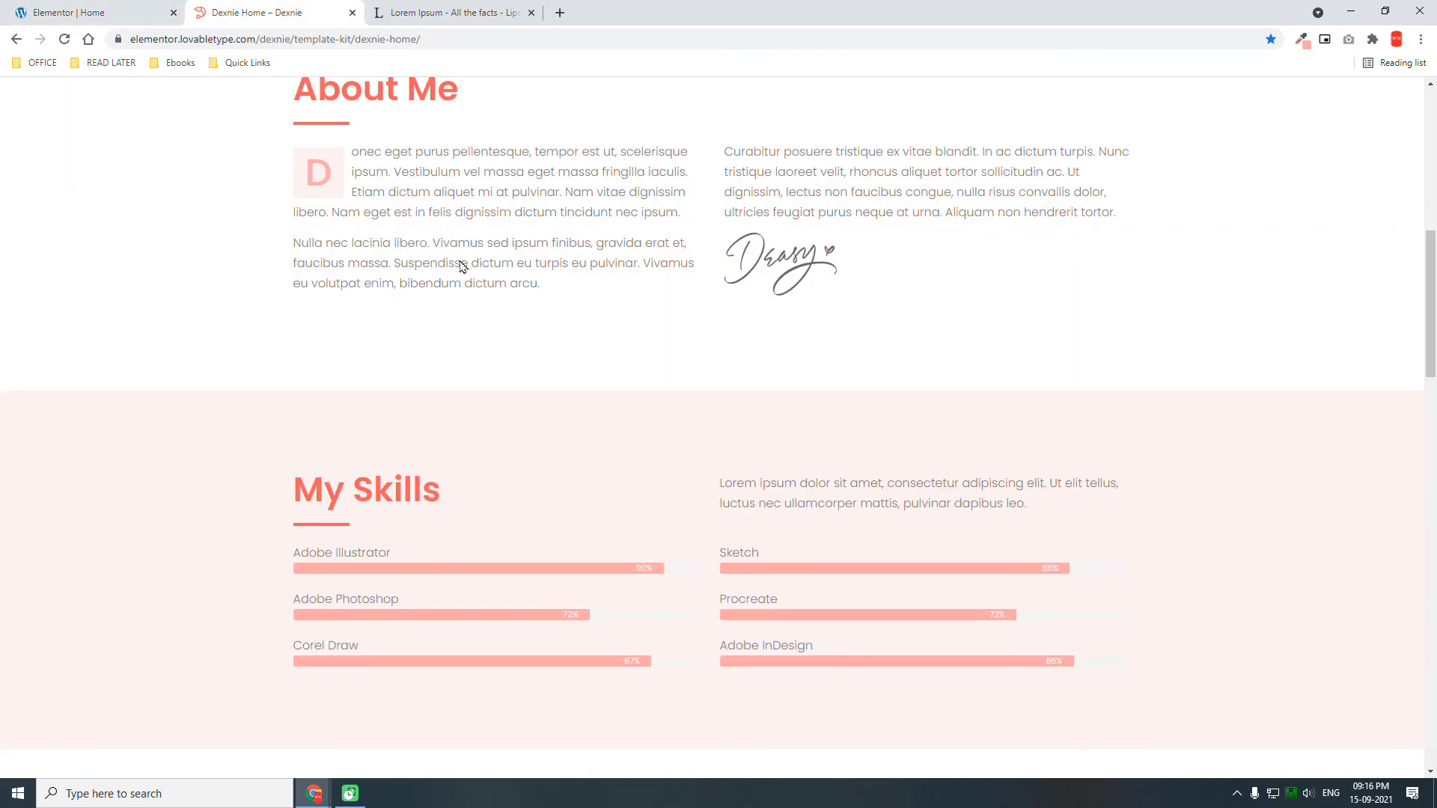
pyautogui.click(84, 9)
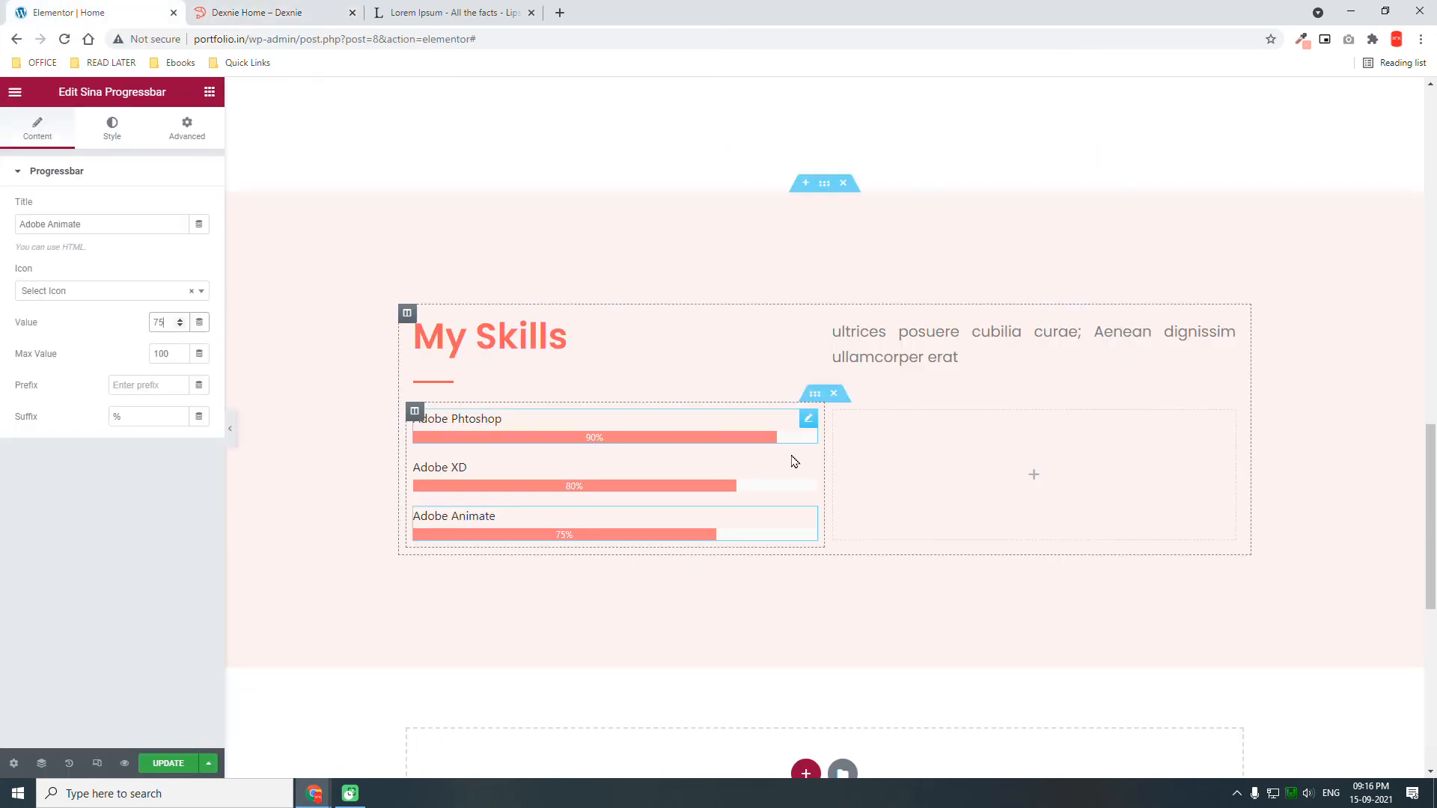
# Copy the Adobe Phtoshop progress bar and paste it into the empty second column of the My Skills section.
pyautogui.rightClick(809, 424)
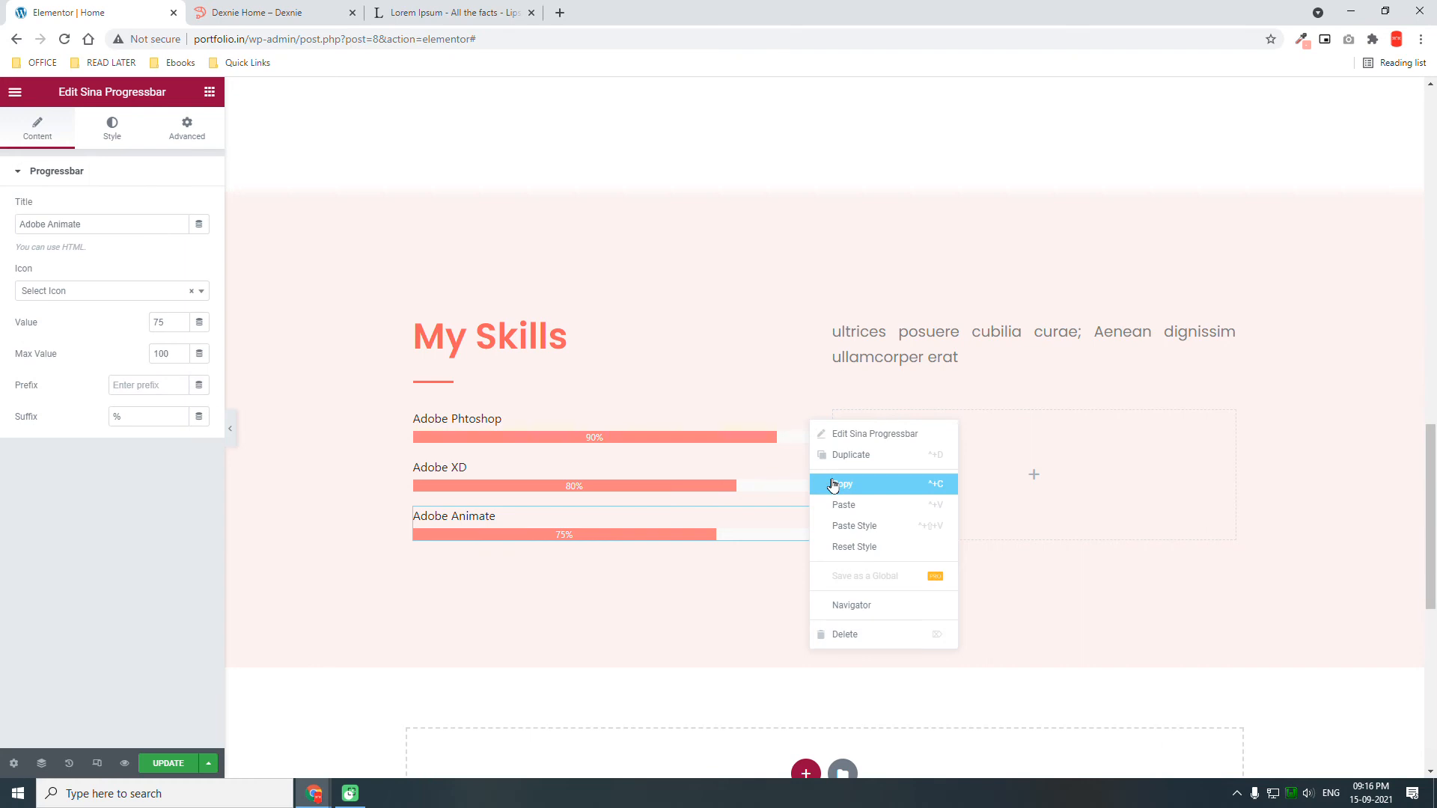
pyautogui.click(435, 608)
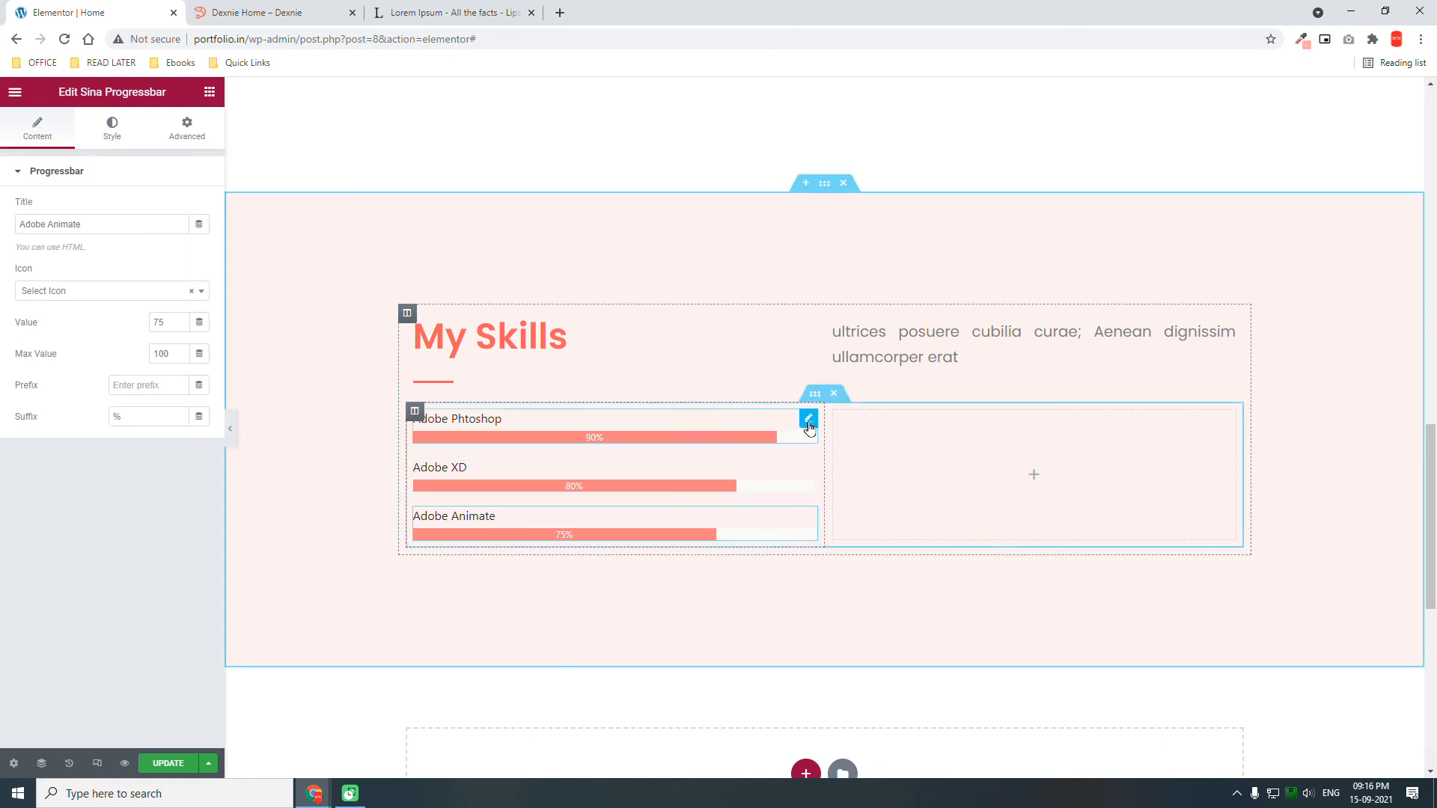
pyautogui.rightClick(809, 424)
pyautogui.click(852, 494)
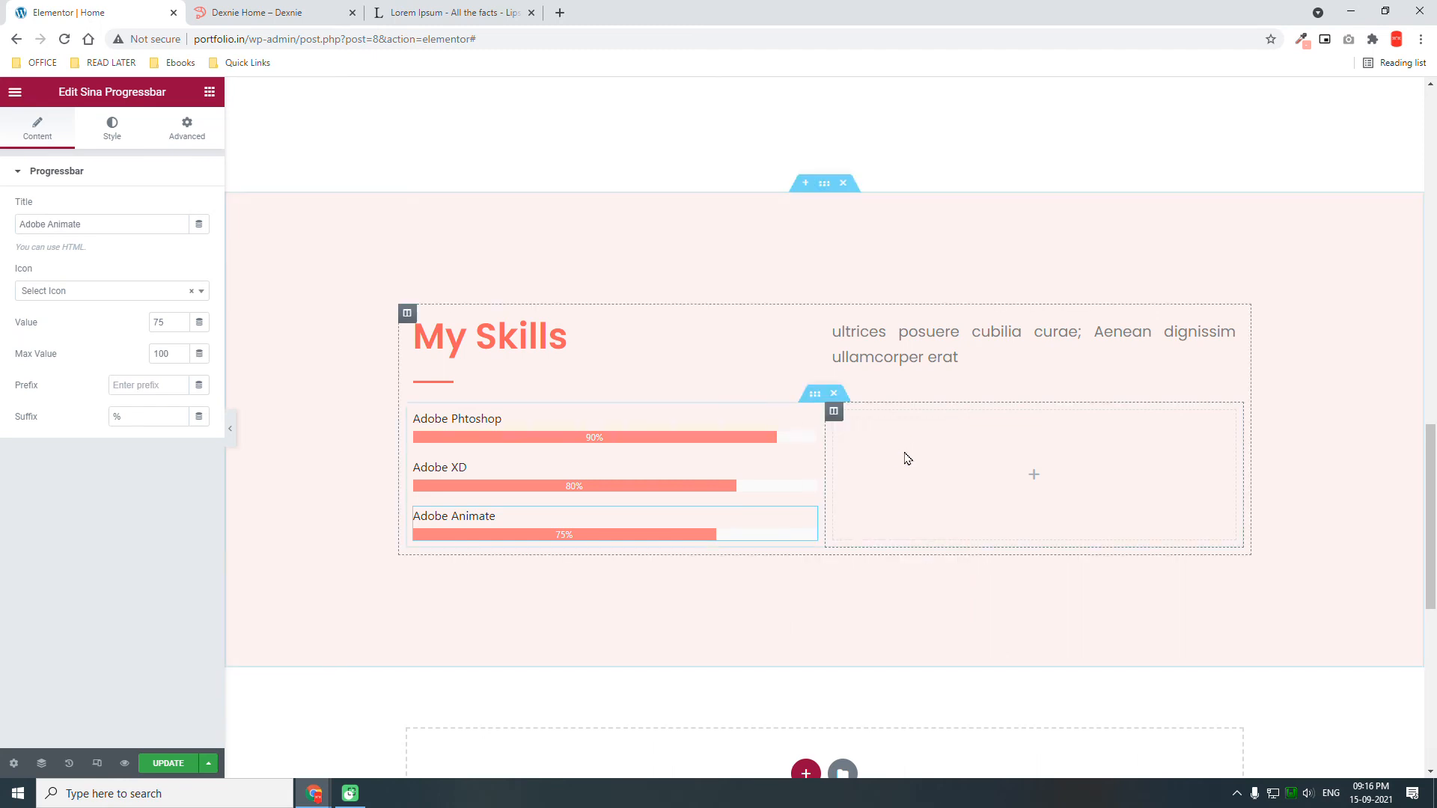
pyautogui.rightClick(905, 459)
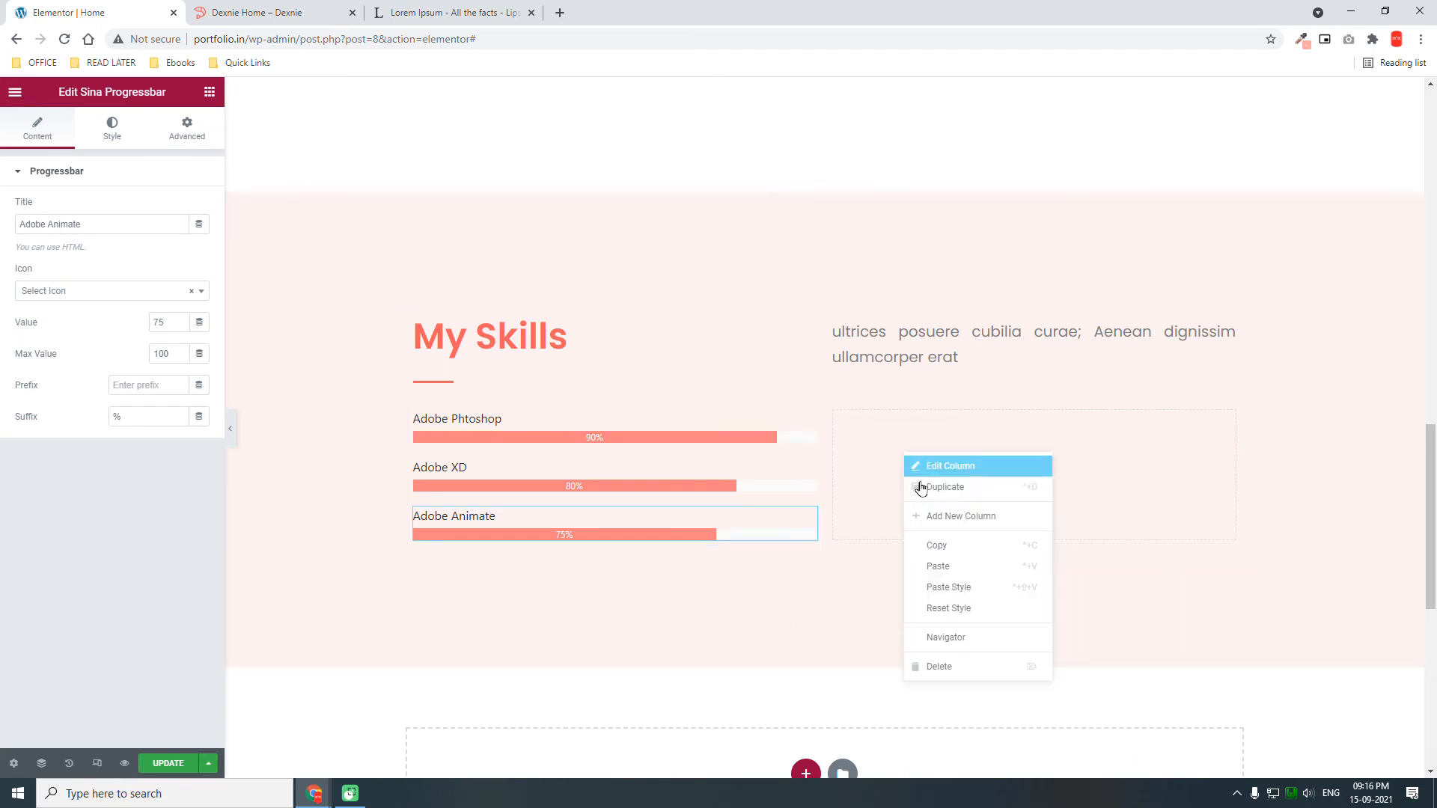
pyautogui.click(962, 570)
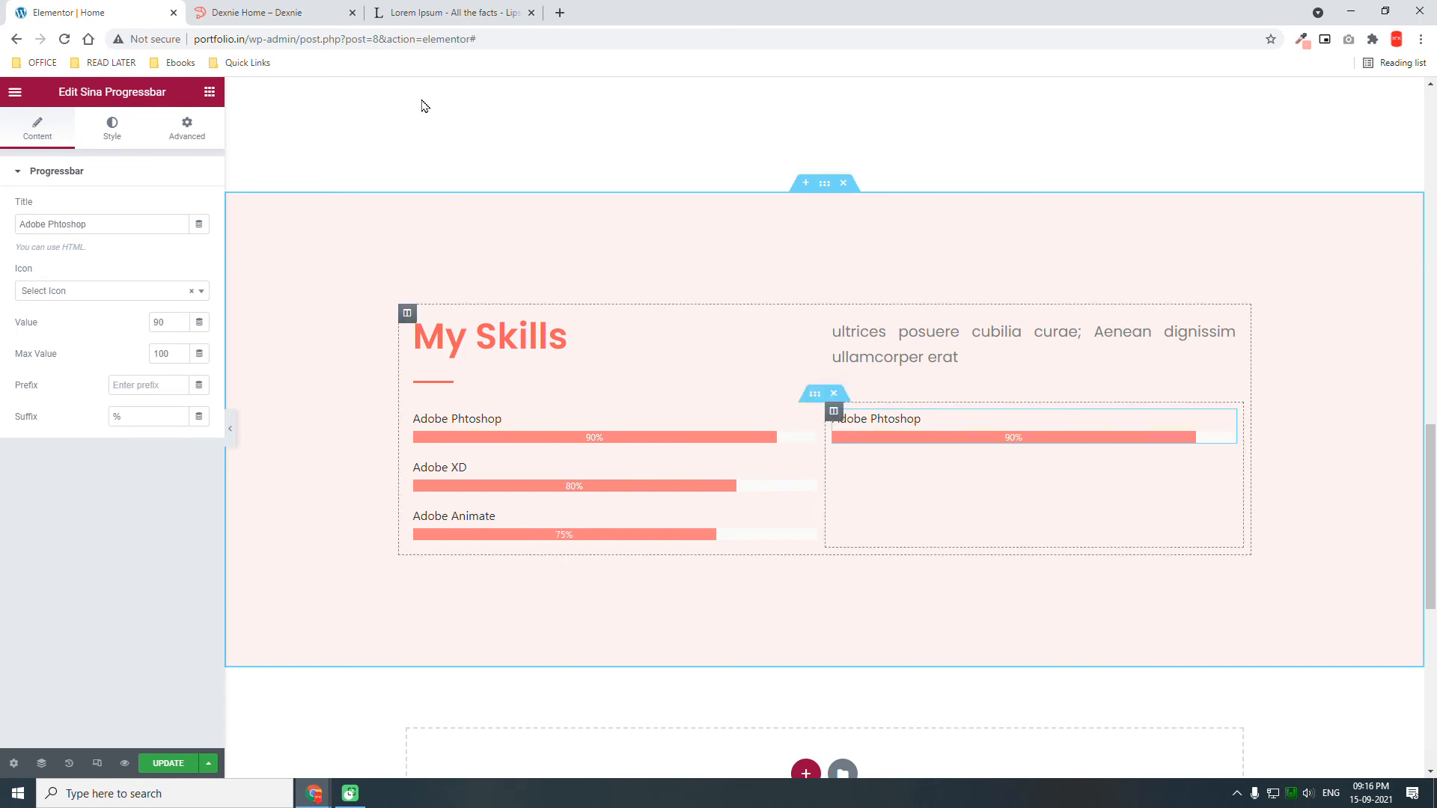
# Check the skill names on the Dexnie reference page, and title the progress bar in the second column "CorelDraw".
pyautogui.click(315, 8)
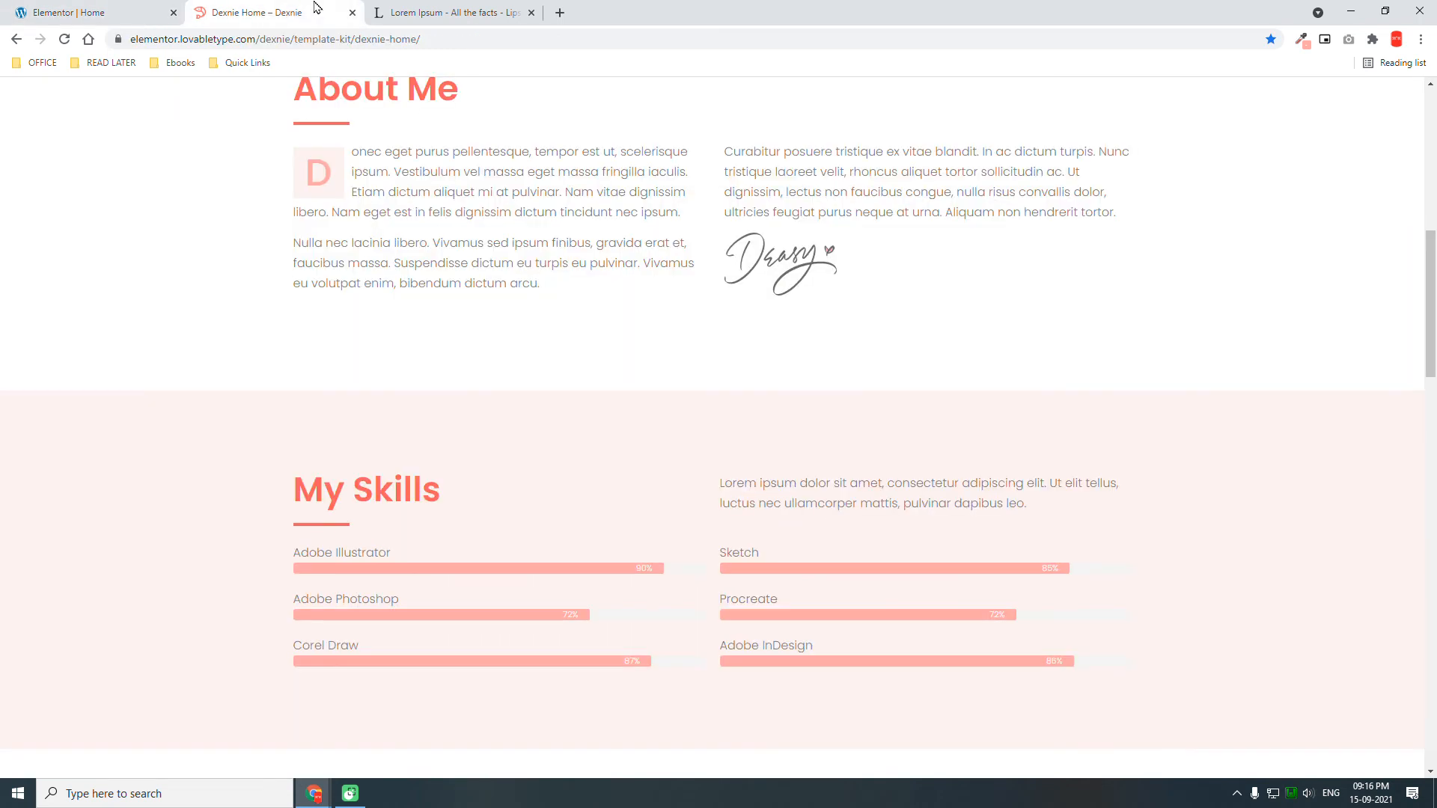
pyautogui.click(108, 8)
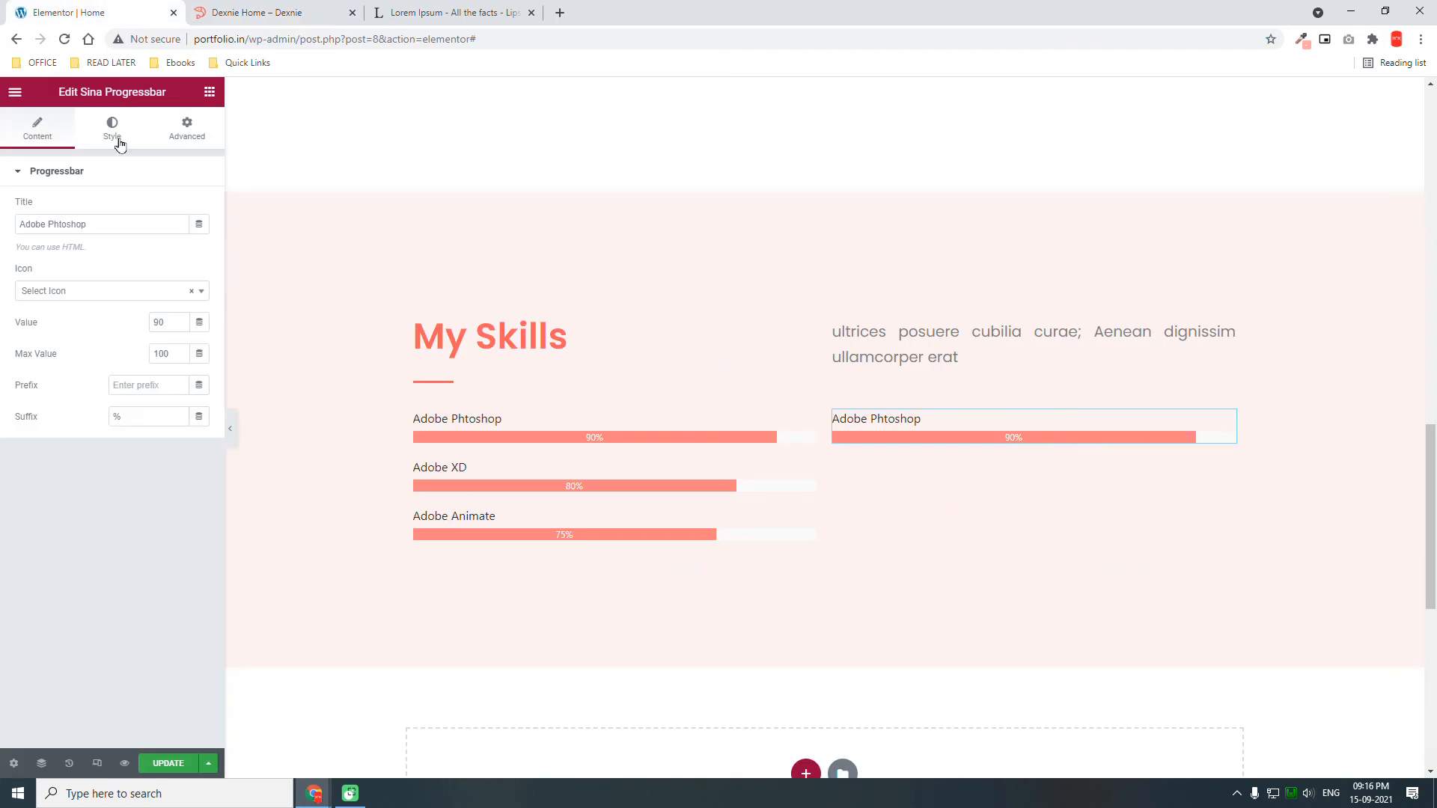
pyautogui.moveTo(113, 223); pyautogui.dragTo(3, 227)
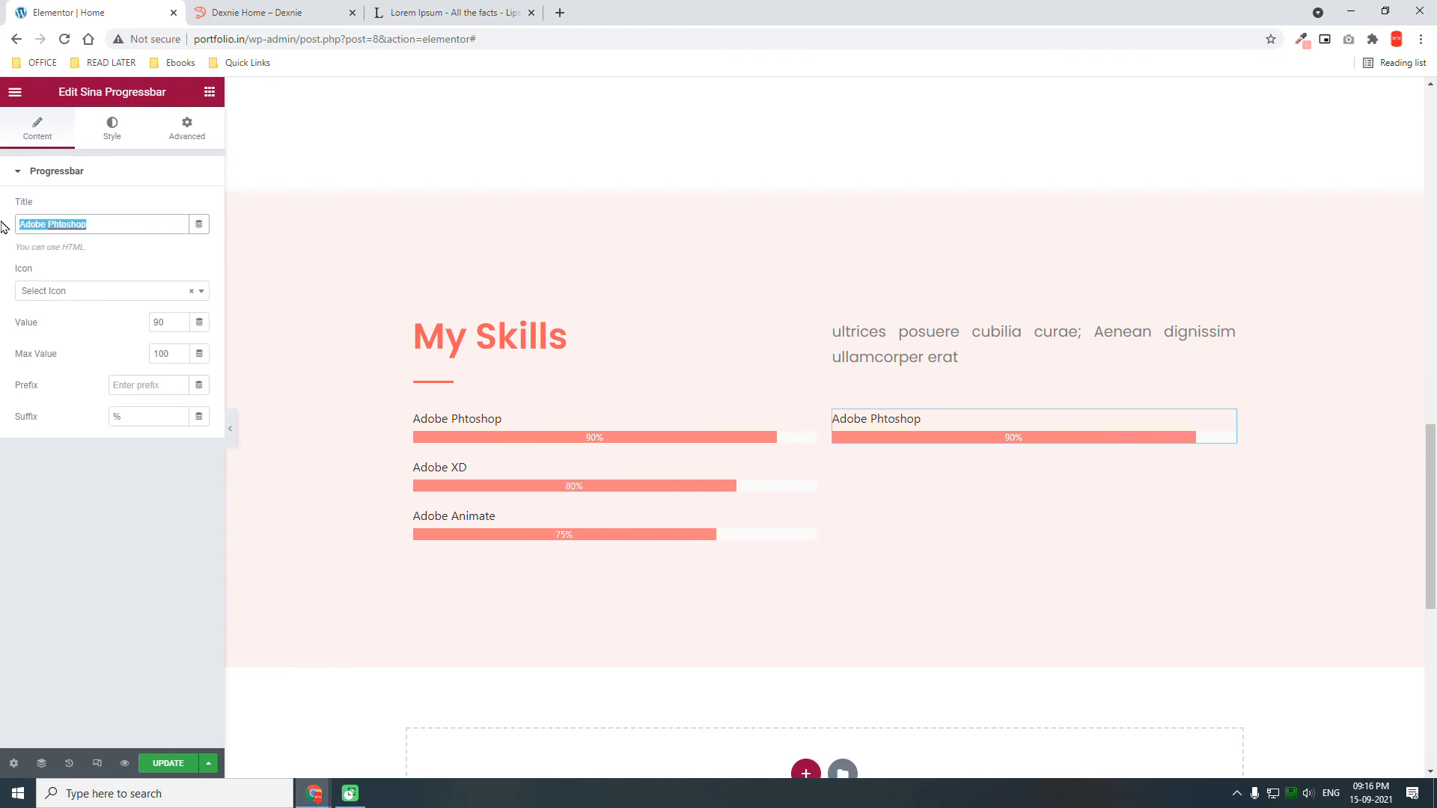
pyautogui.write('C')
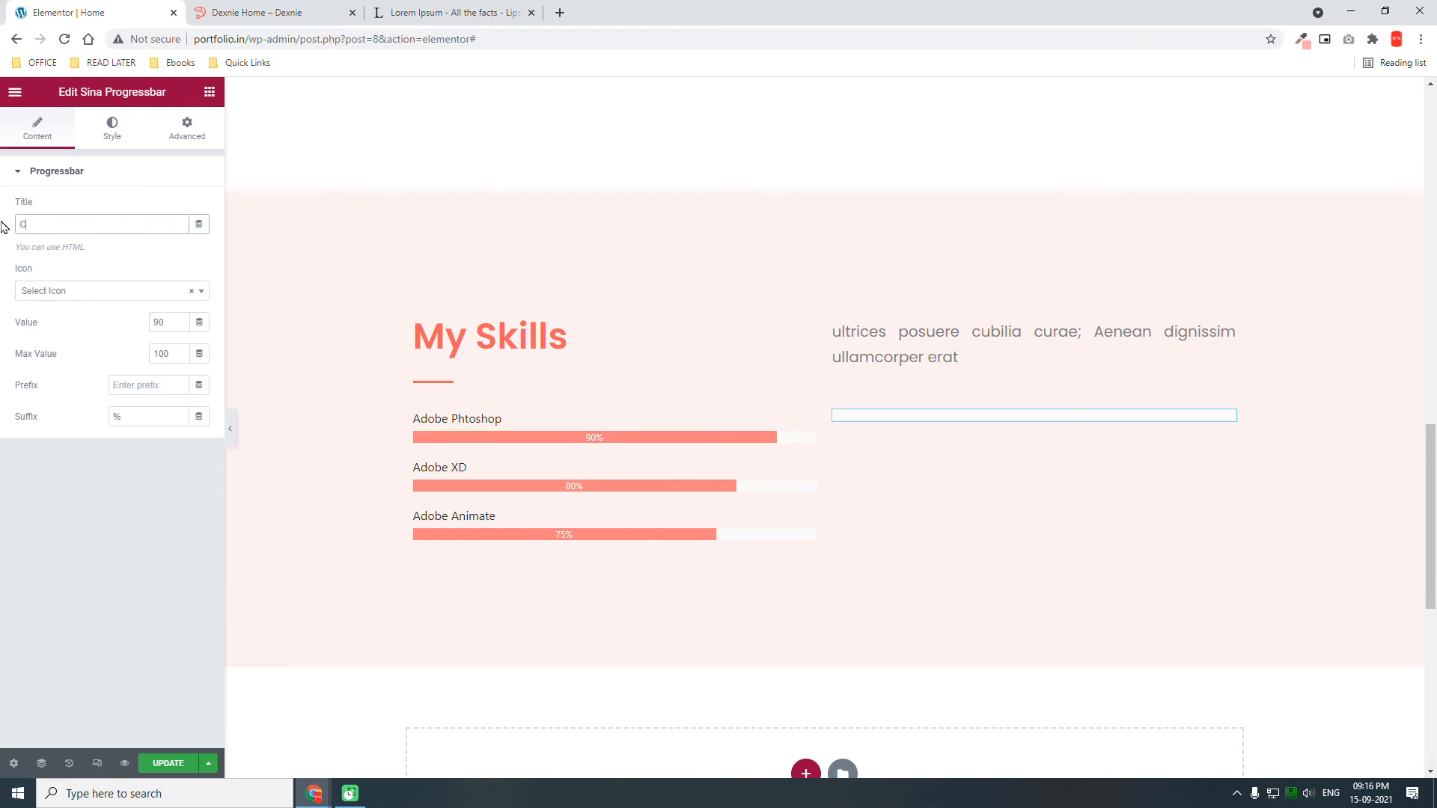
pyautogui.write('orel')
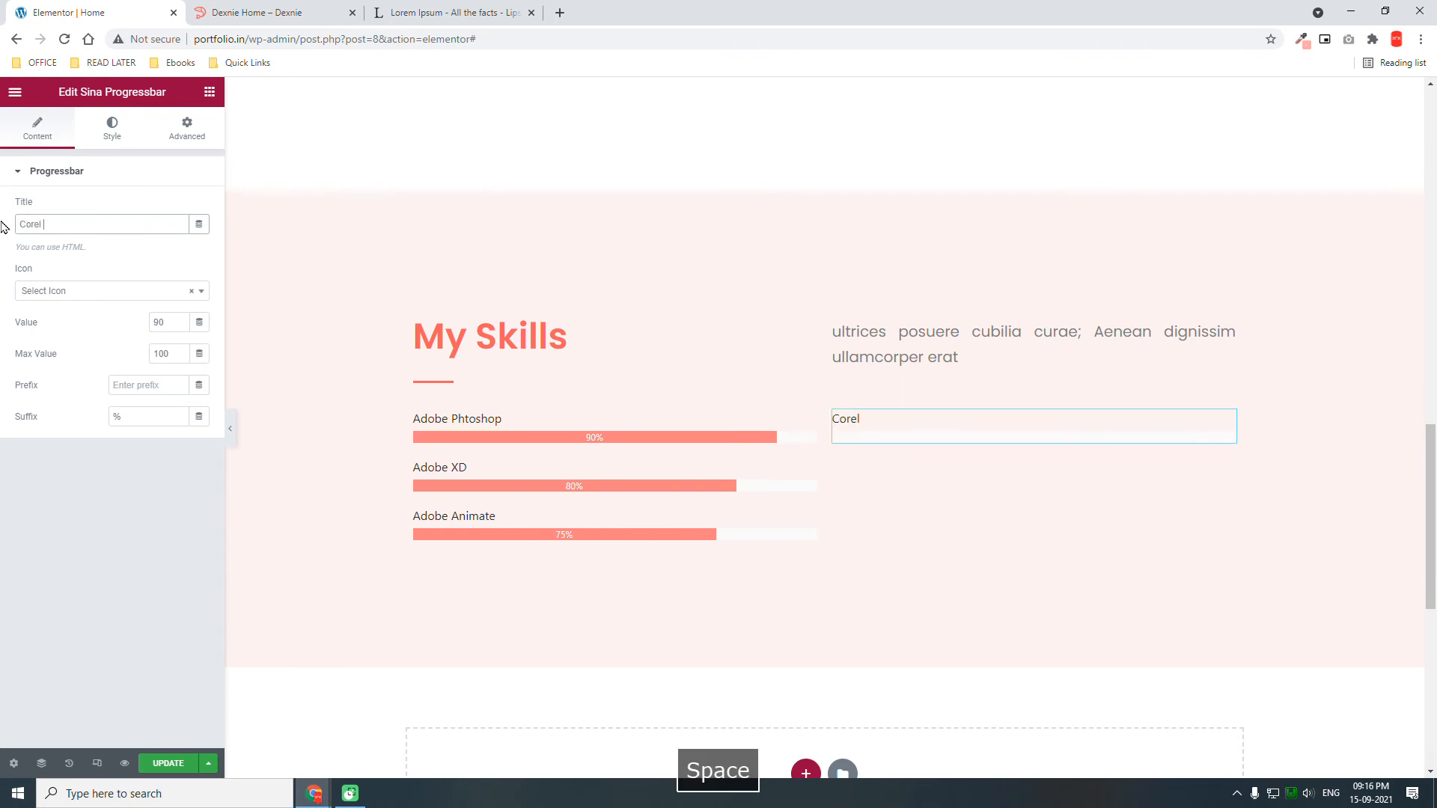
pyautogui.press('BackSpace')
pyautogui.write('Dr')
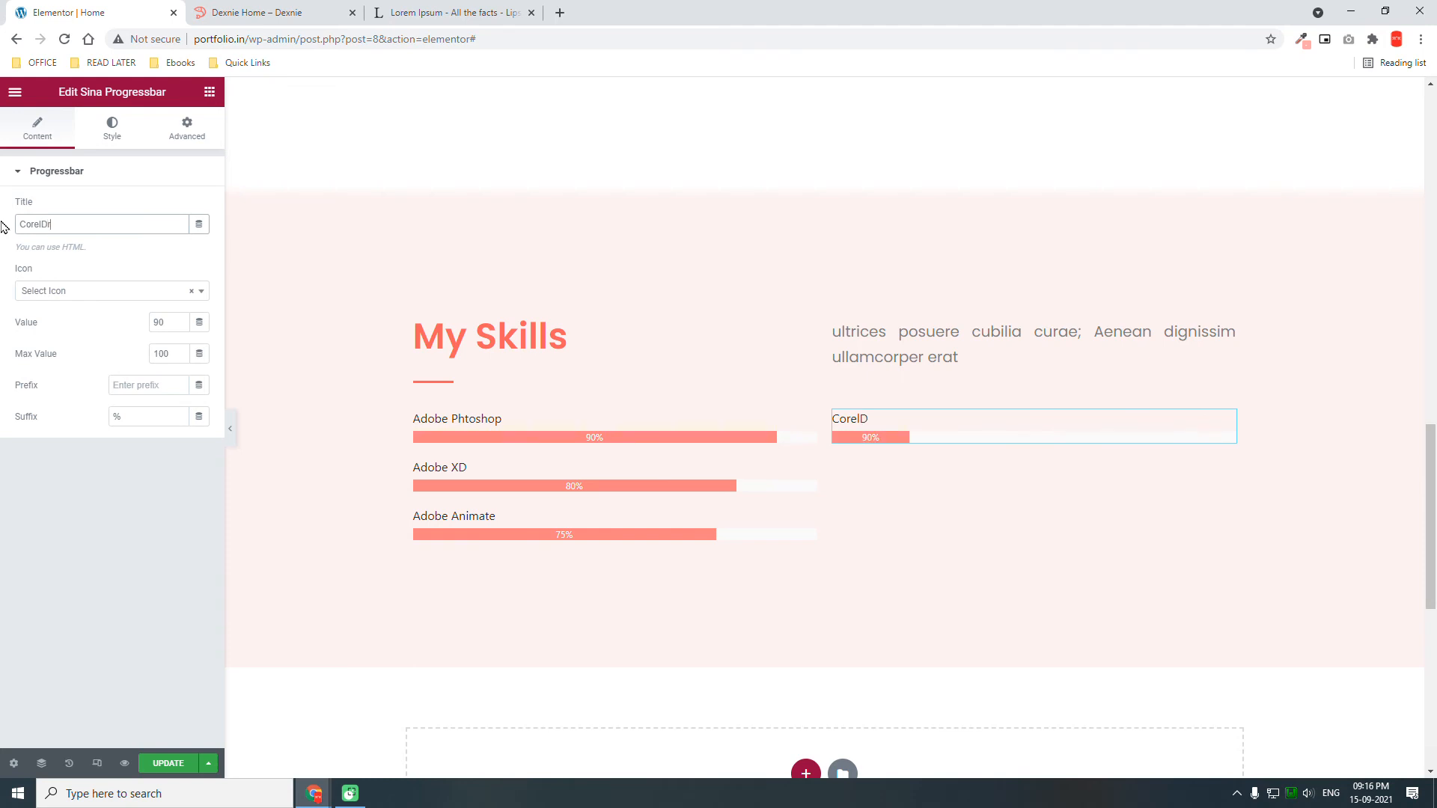
pyautogui.write('aw')
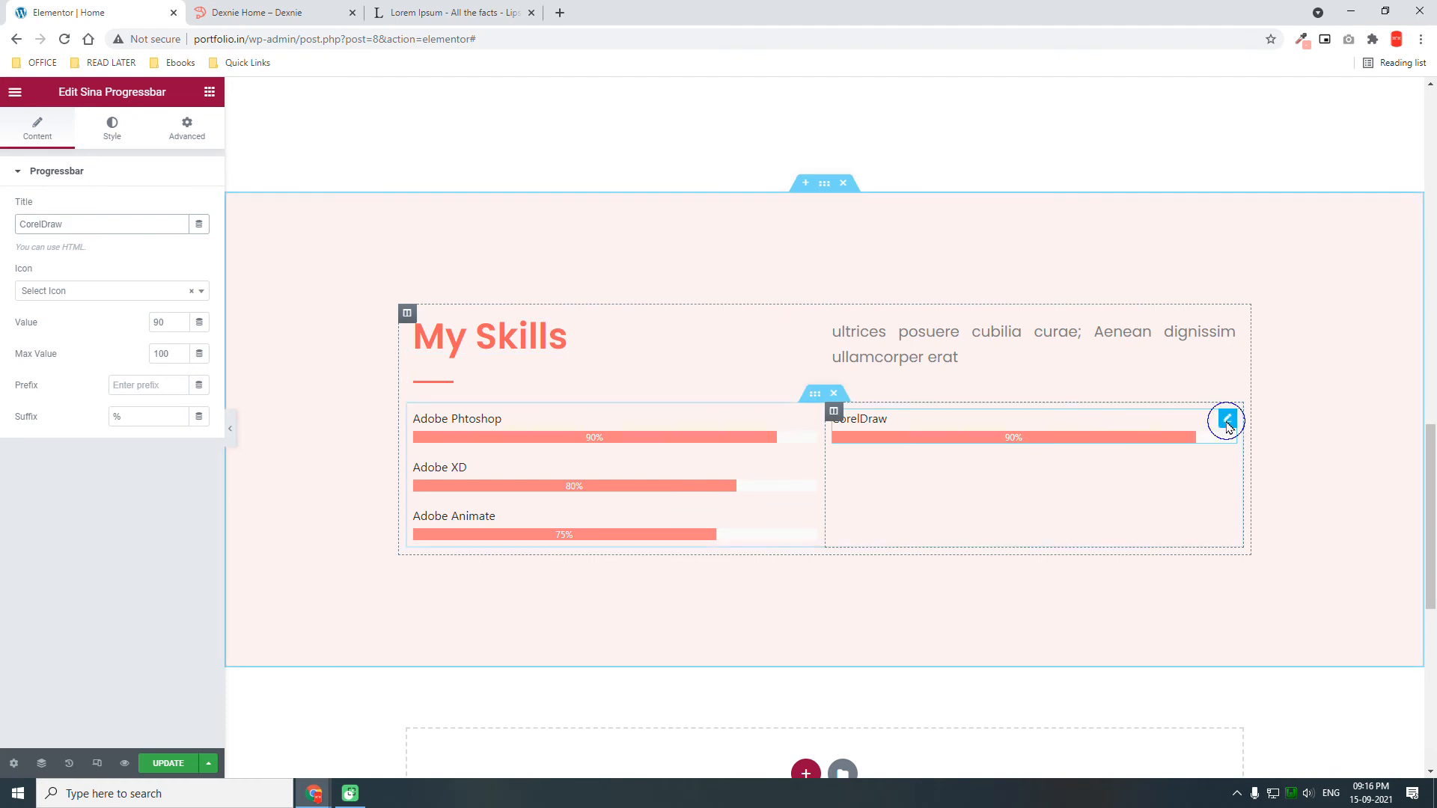
# Duplicate the CorelDraw progress bar and title the copy "Inkscape".
pyautogui.rightClick(1225, 425)
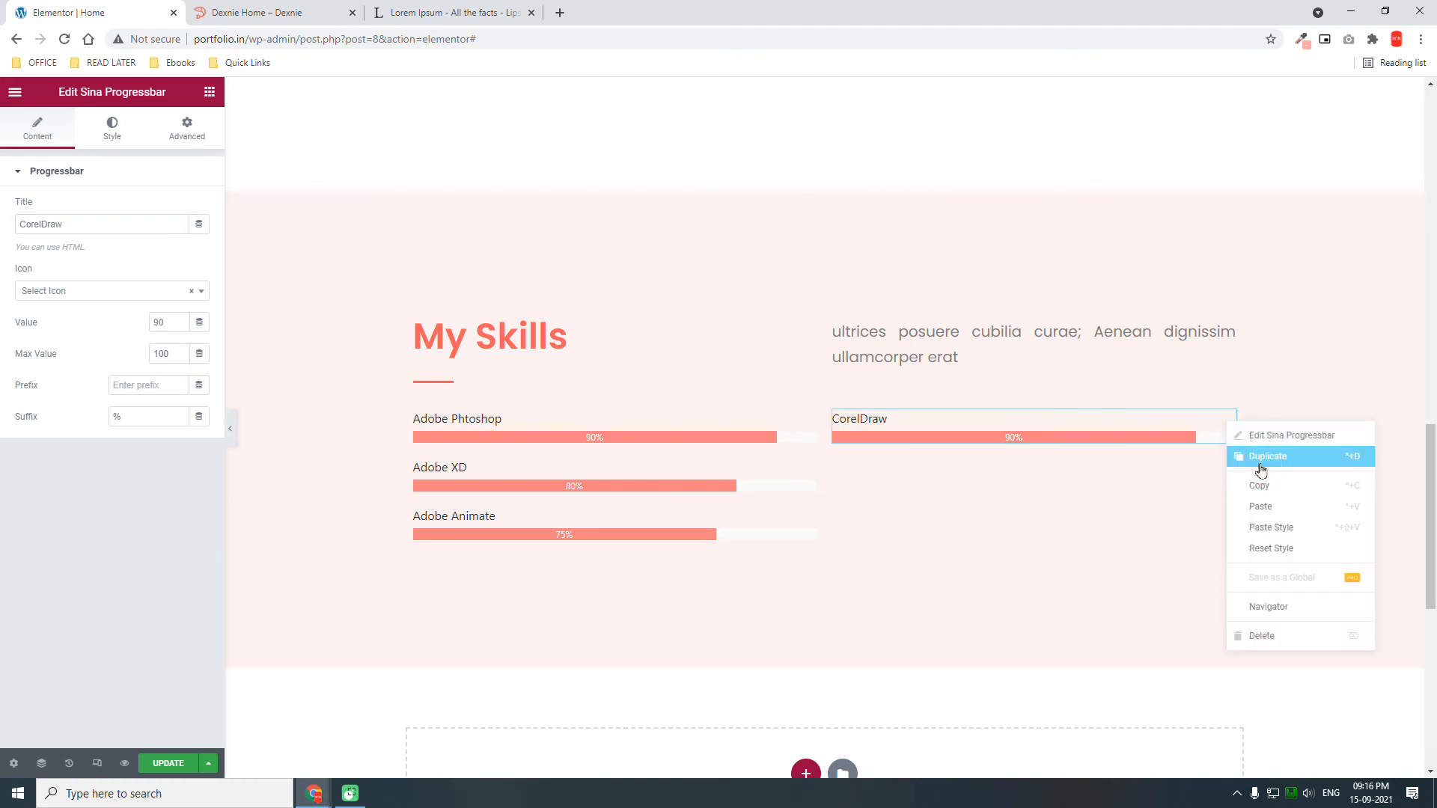
pyautogui.click(1264, 469)
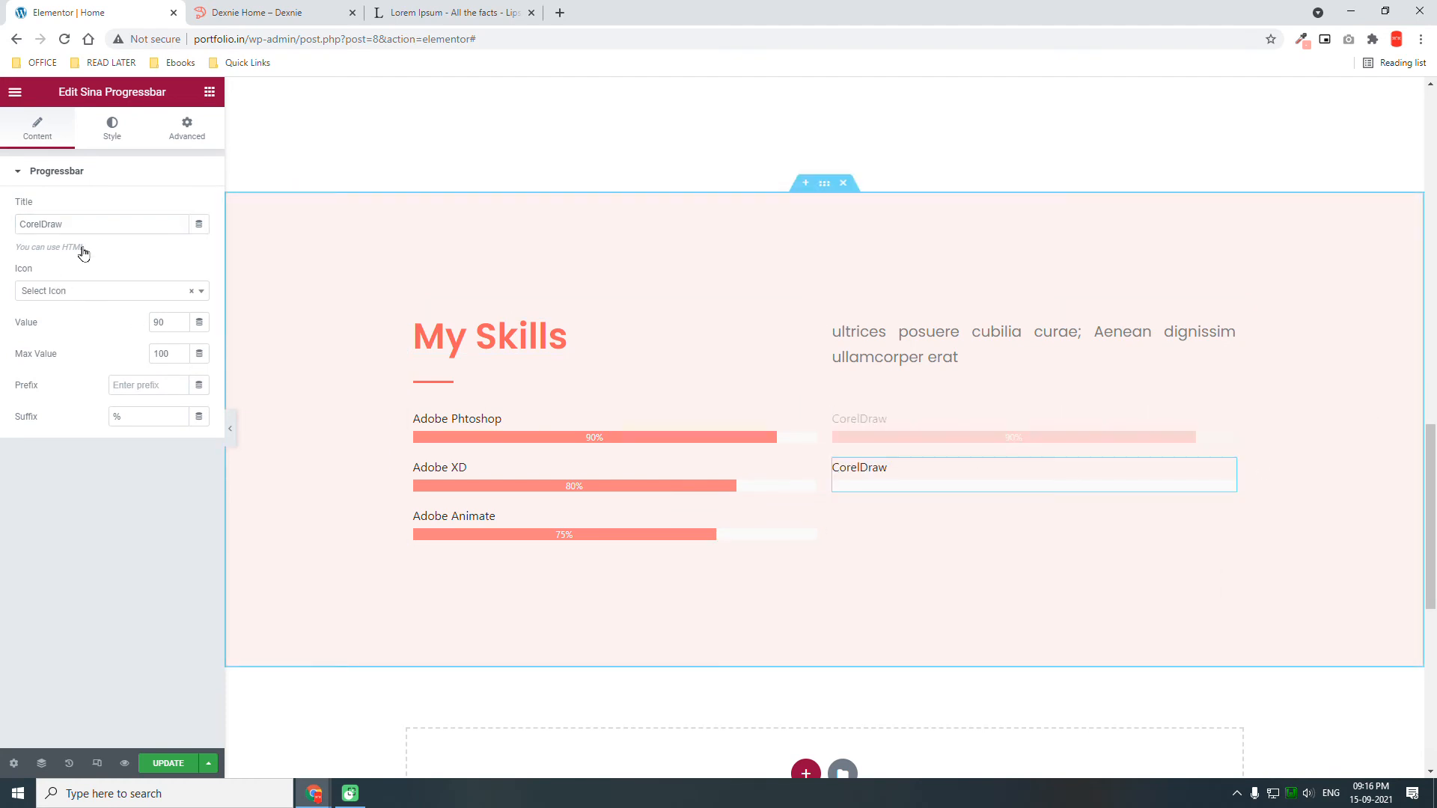
pyautogui.hotkey('ctrl', 'a')
pyautogui.write('N')
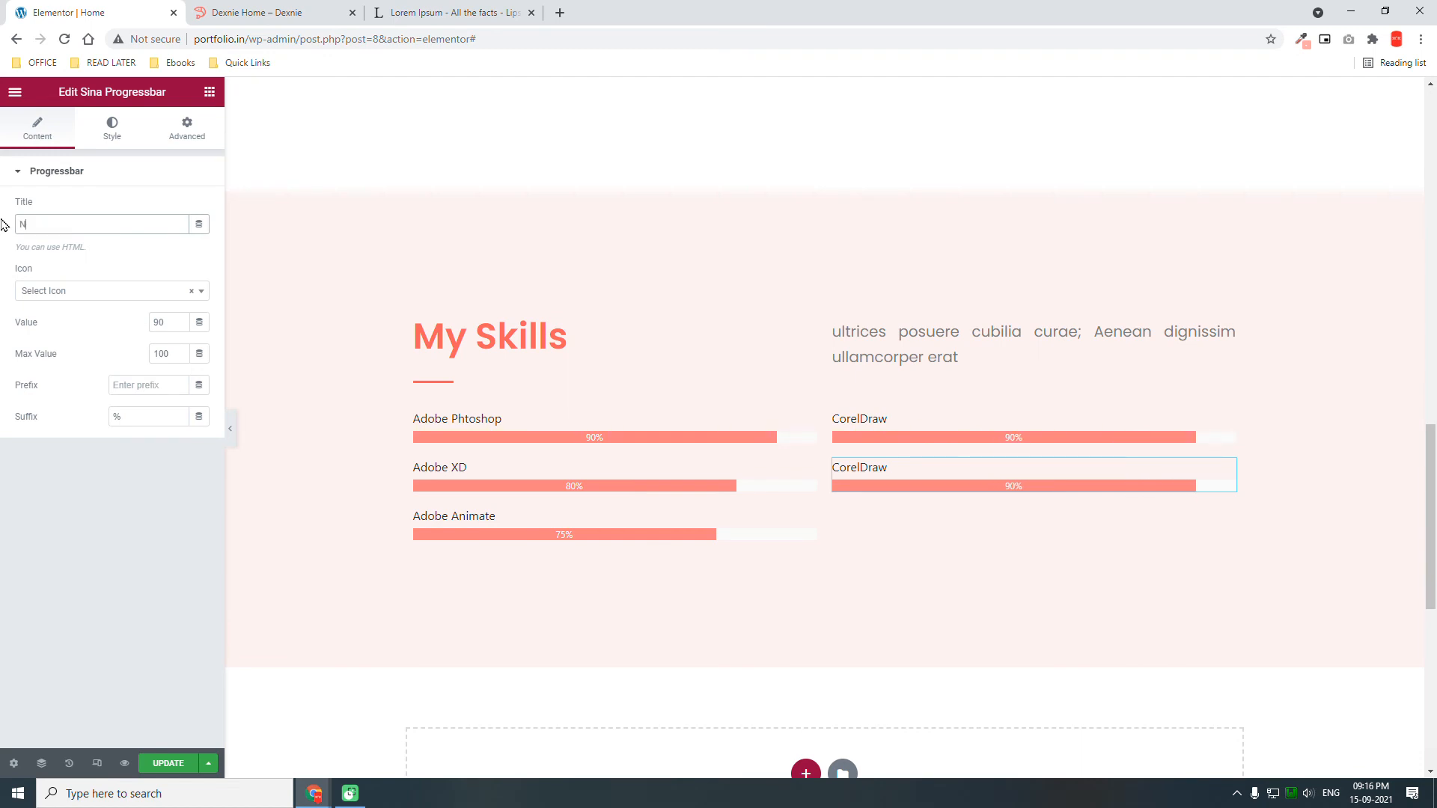
pyautogui.press('BackSpace')
pyautogui.write('Inkscape')
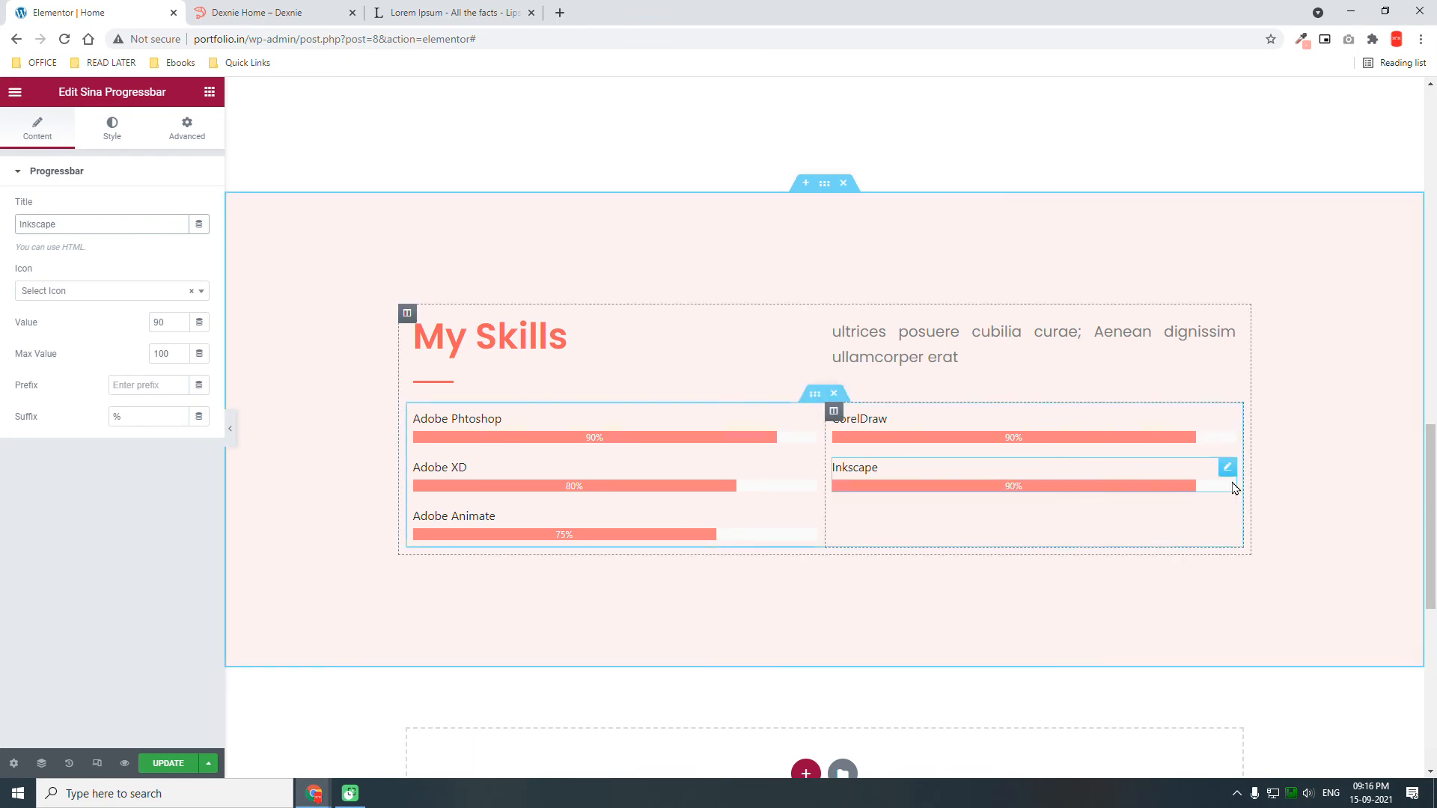
# Duplicate the Inkscape progress bar and title the copy "Sketch".
pyautogui.rightClick(1228, 474)
pyautogui.click(1277, 511)
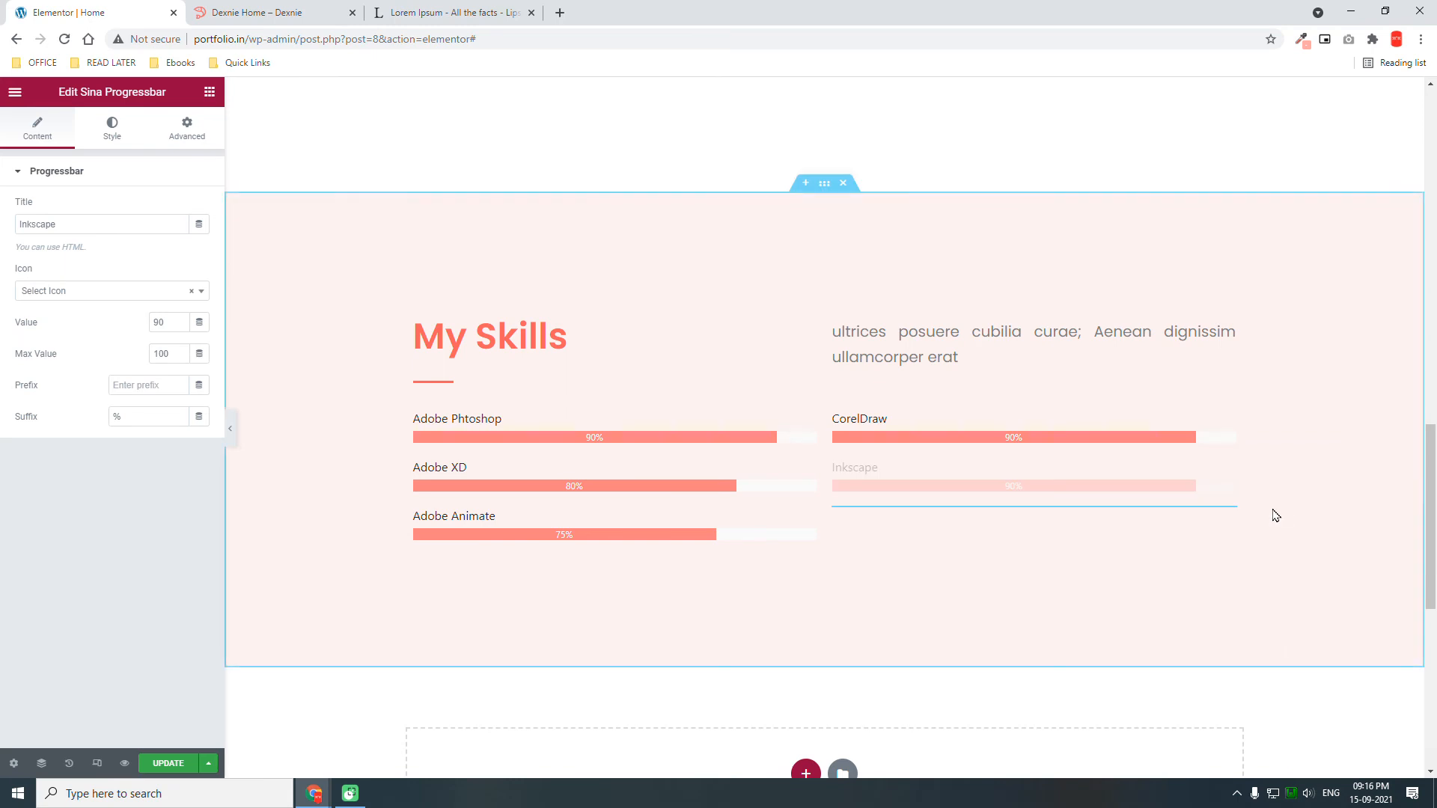
pyautogui.moveTo(98, 223); pyautogui.dragTo(4, 228)
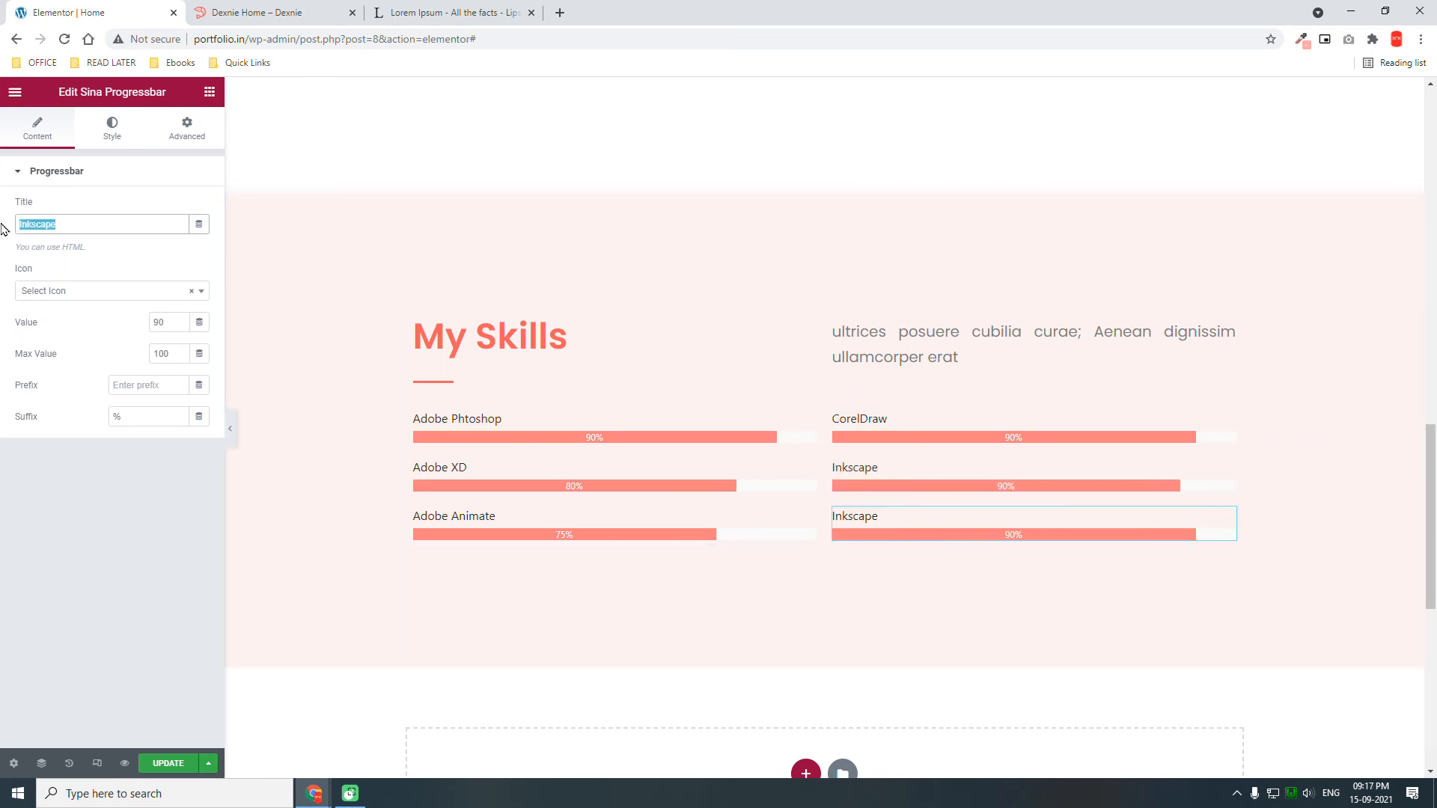
pyautogui.write('Sketch')
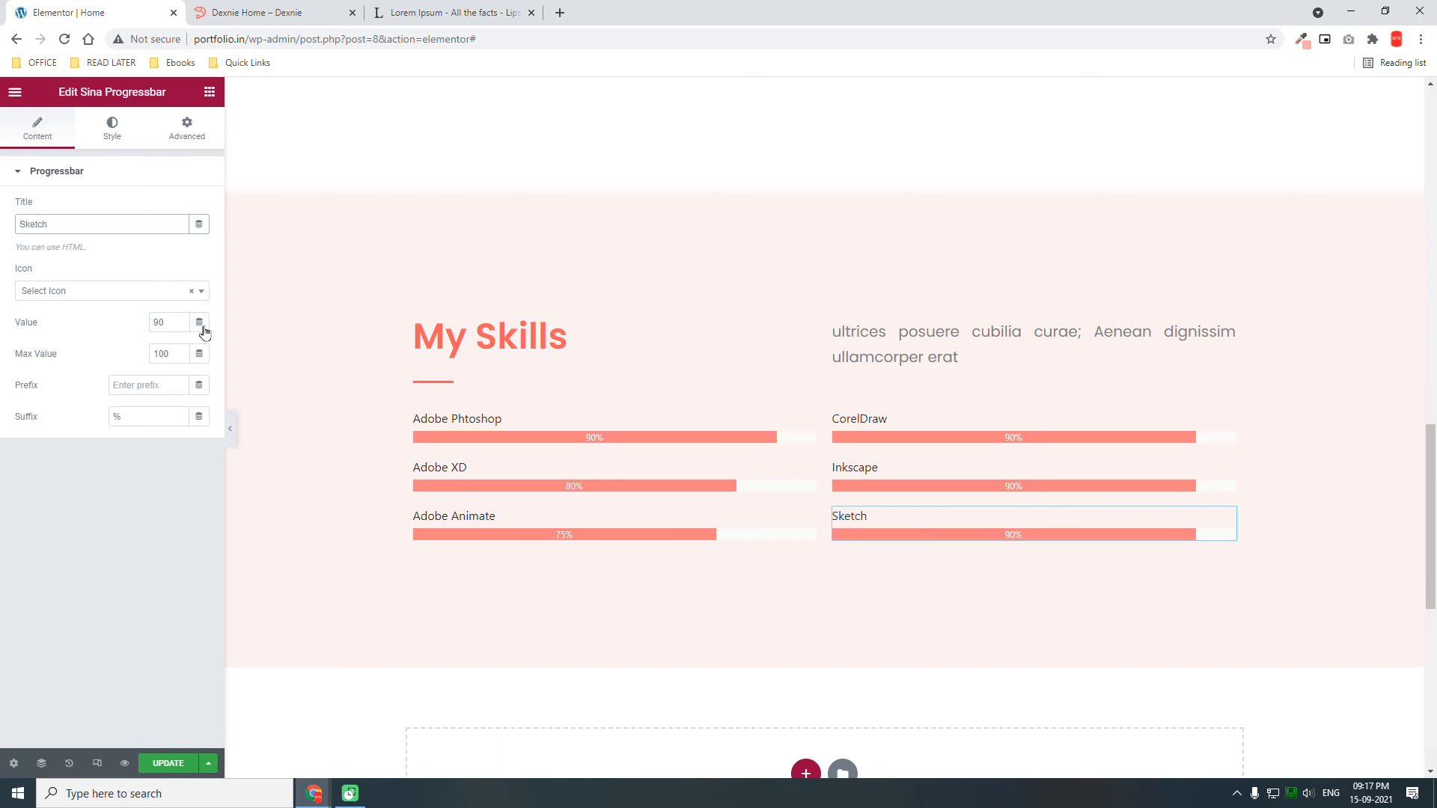
# Review the page at full width from the hero area through About Me to My Skills, and return to the editing view.
pyautogui.click(234, 430)
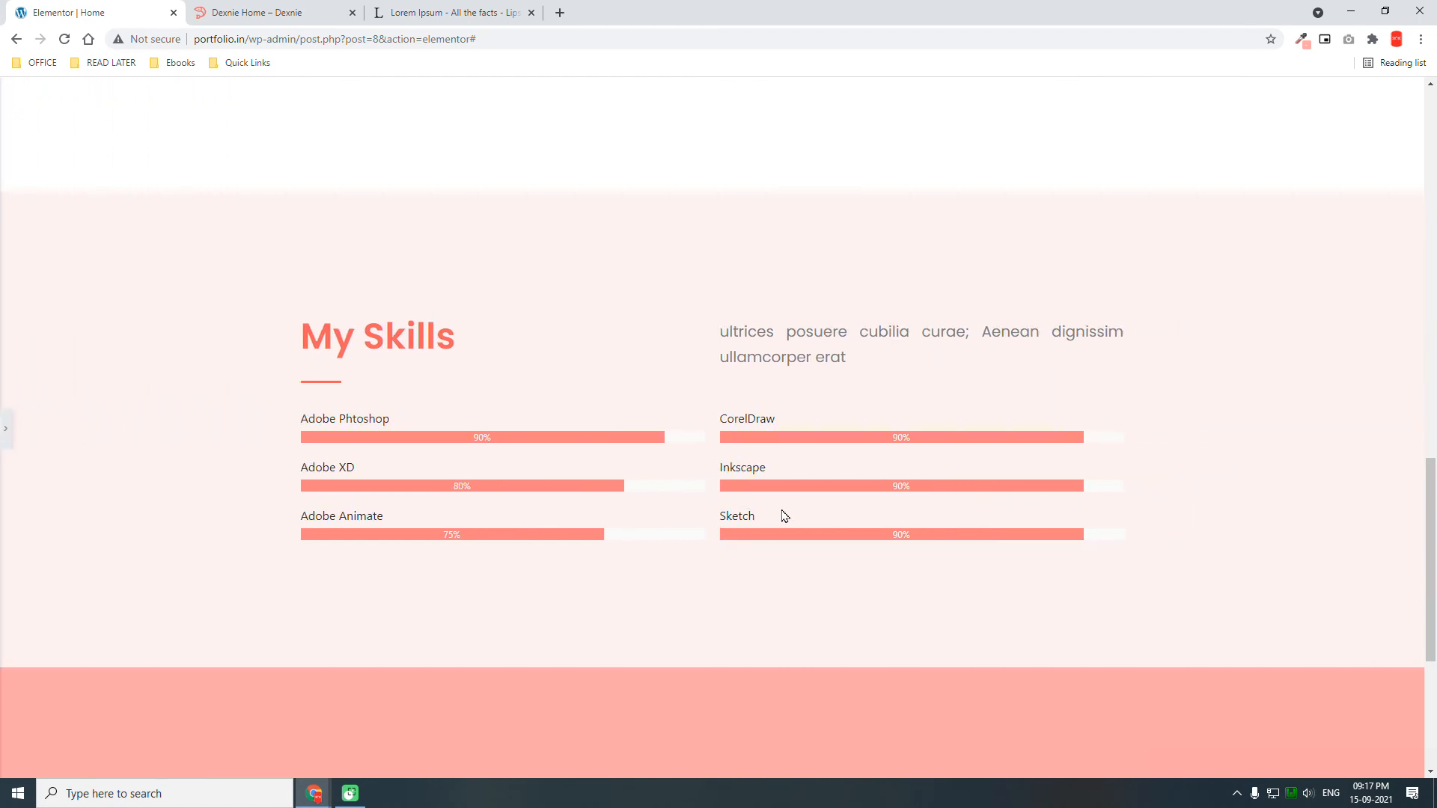
pyautogui.scroll(5, 792, 512)
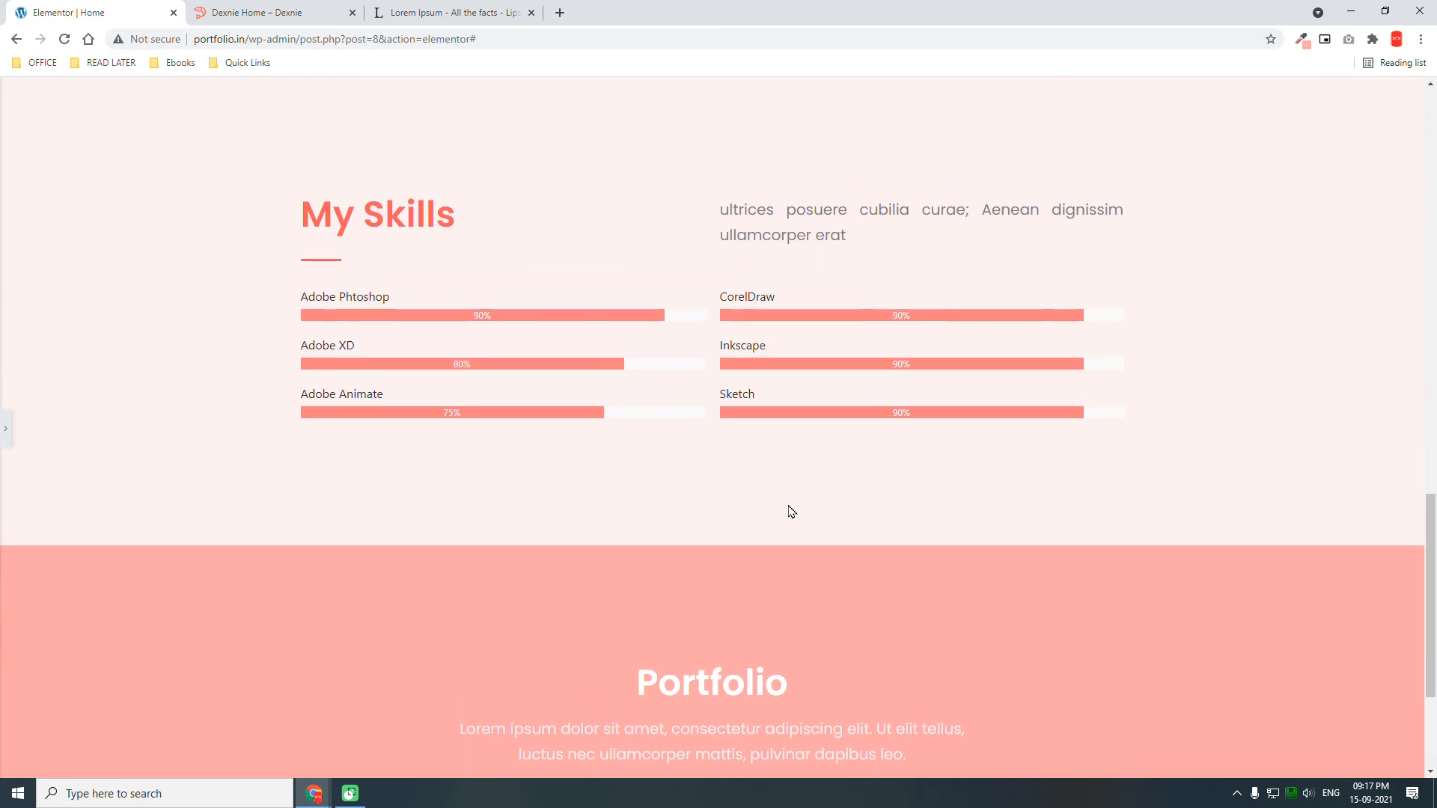
pyautogui.scroll(-3, 792, 511)
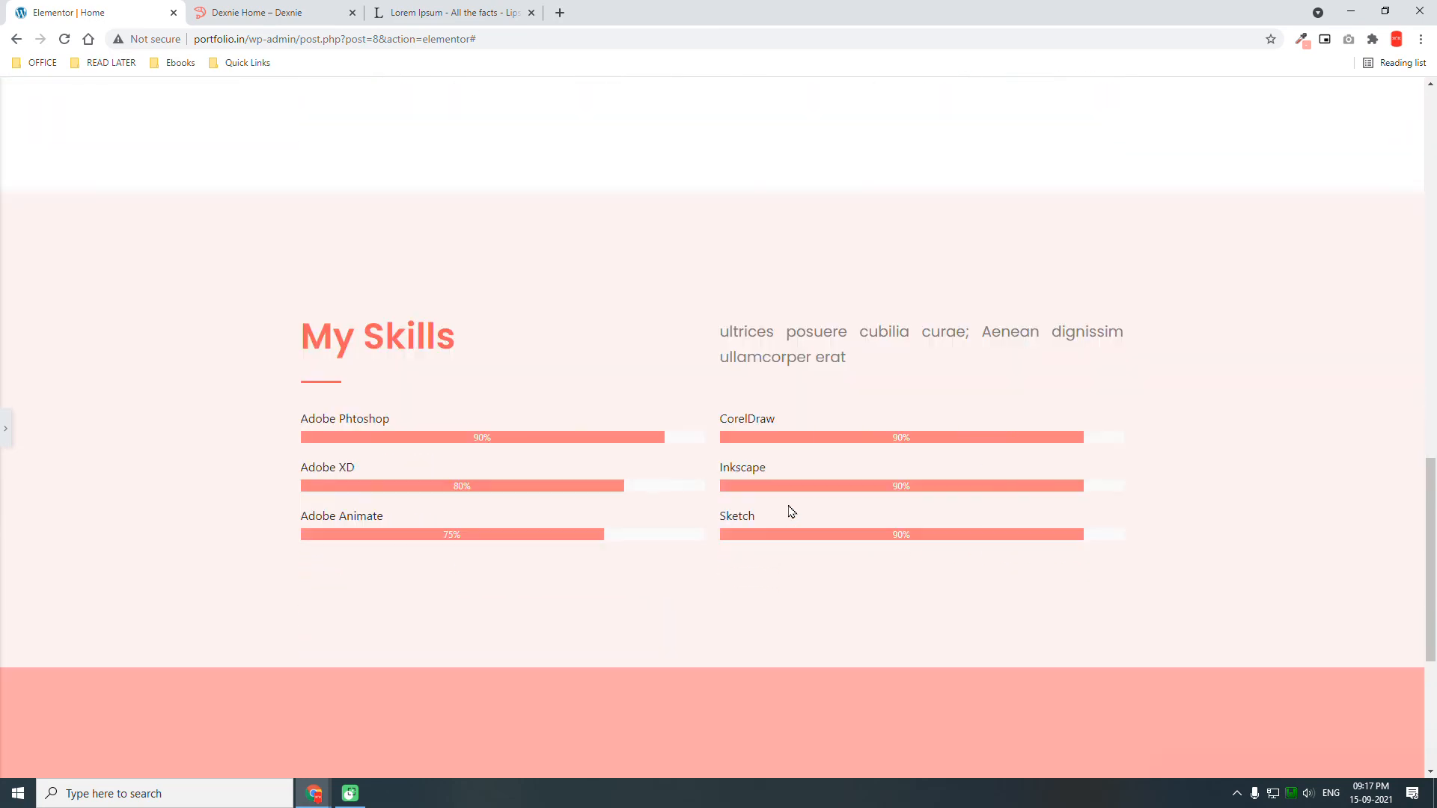
pyautogui.scroll(4, 792, 511)
pyautogui.scroll(10, 792, 511)
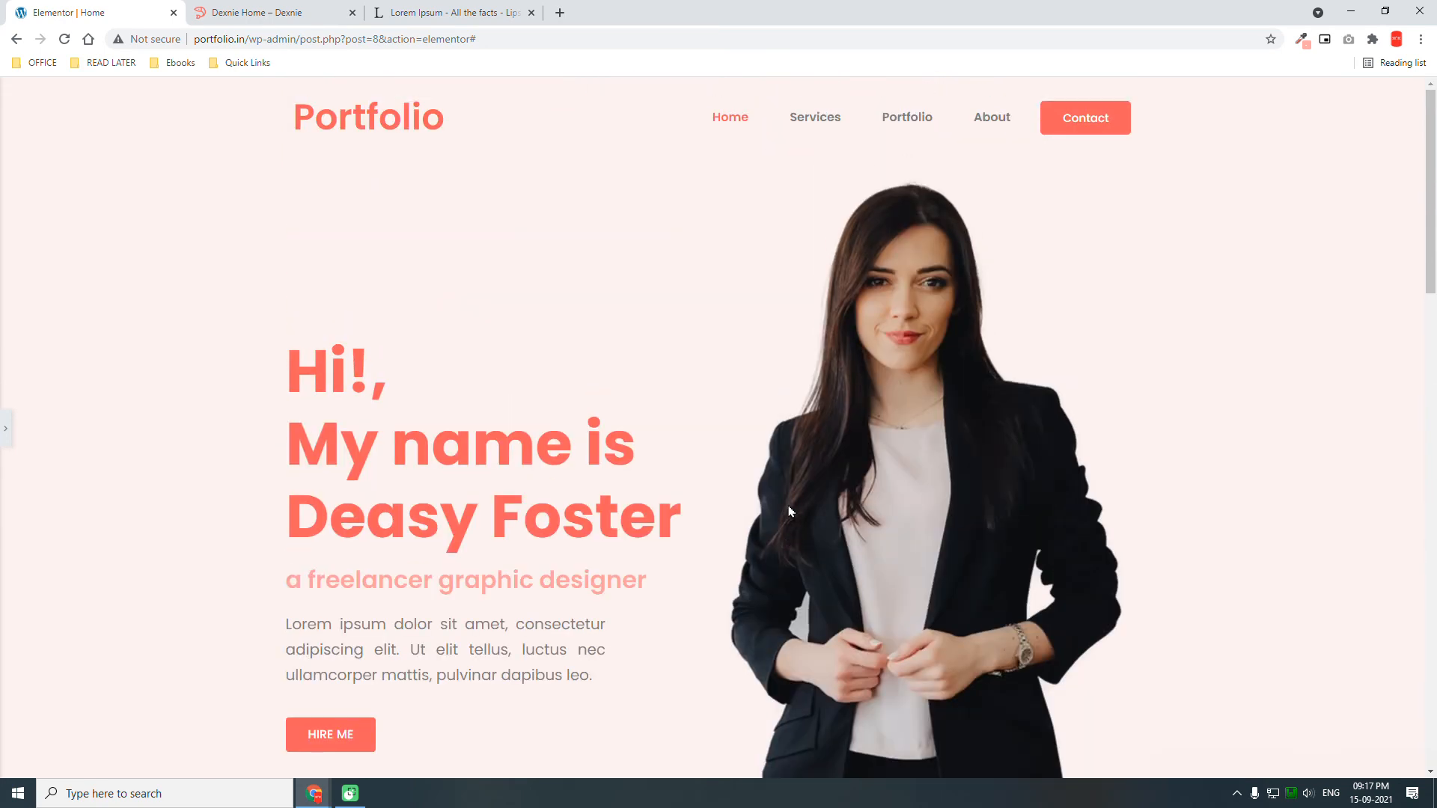
pyautogui.scroll(-11, 791, 511)
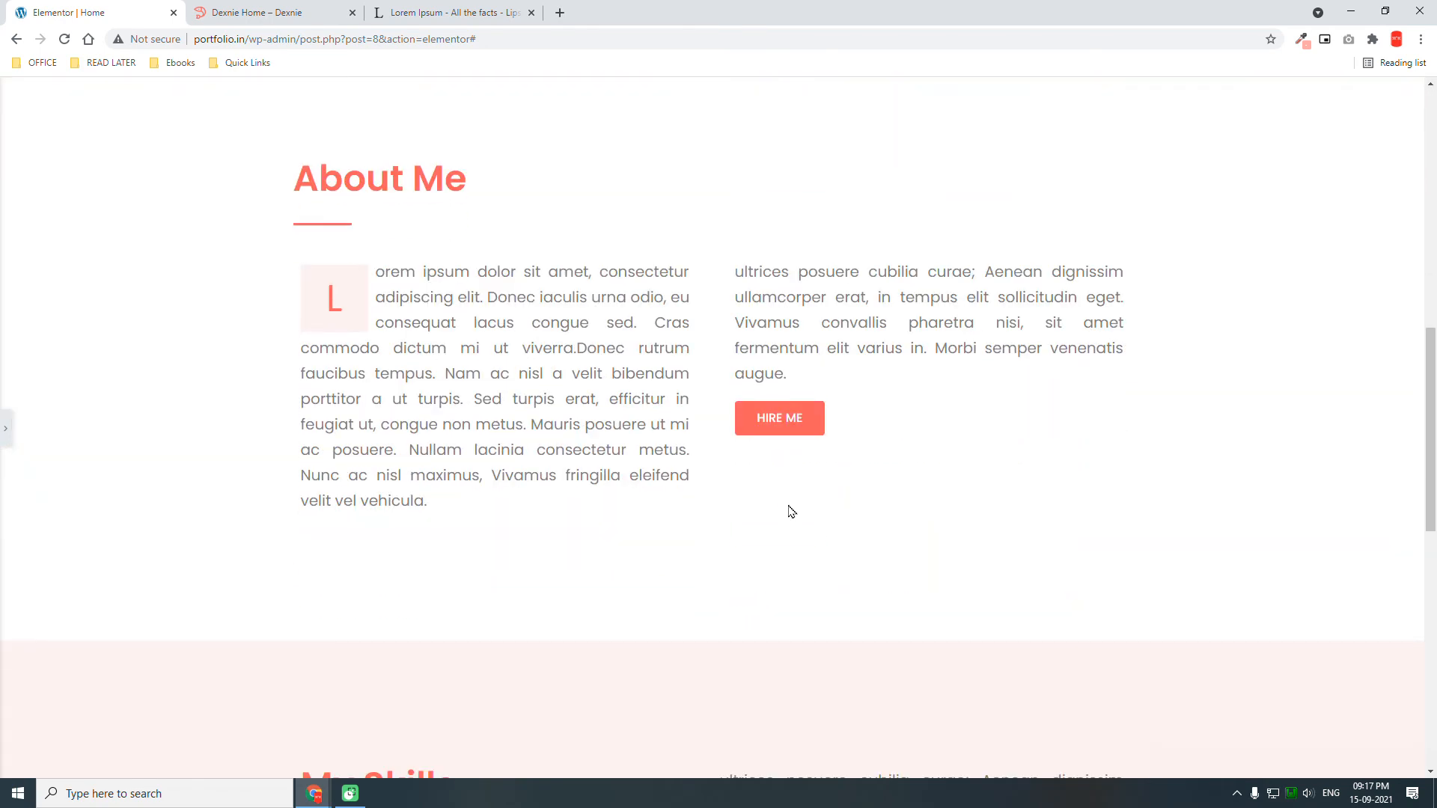
pyautogui.scroll(-4, 792, 512)
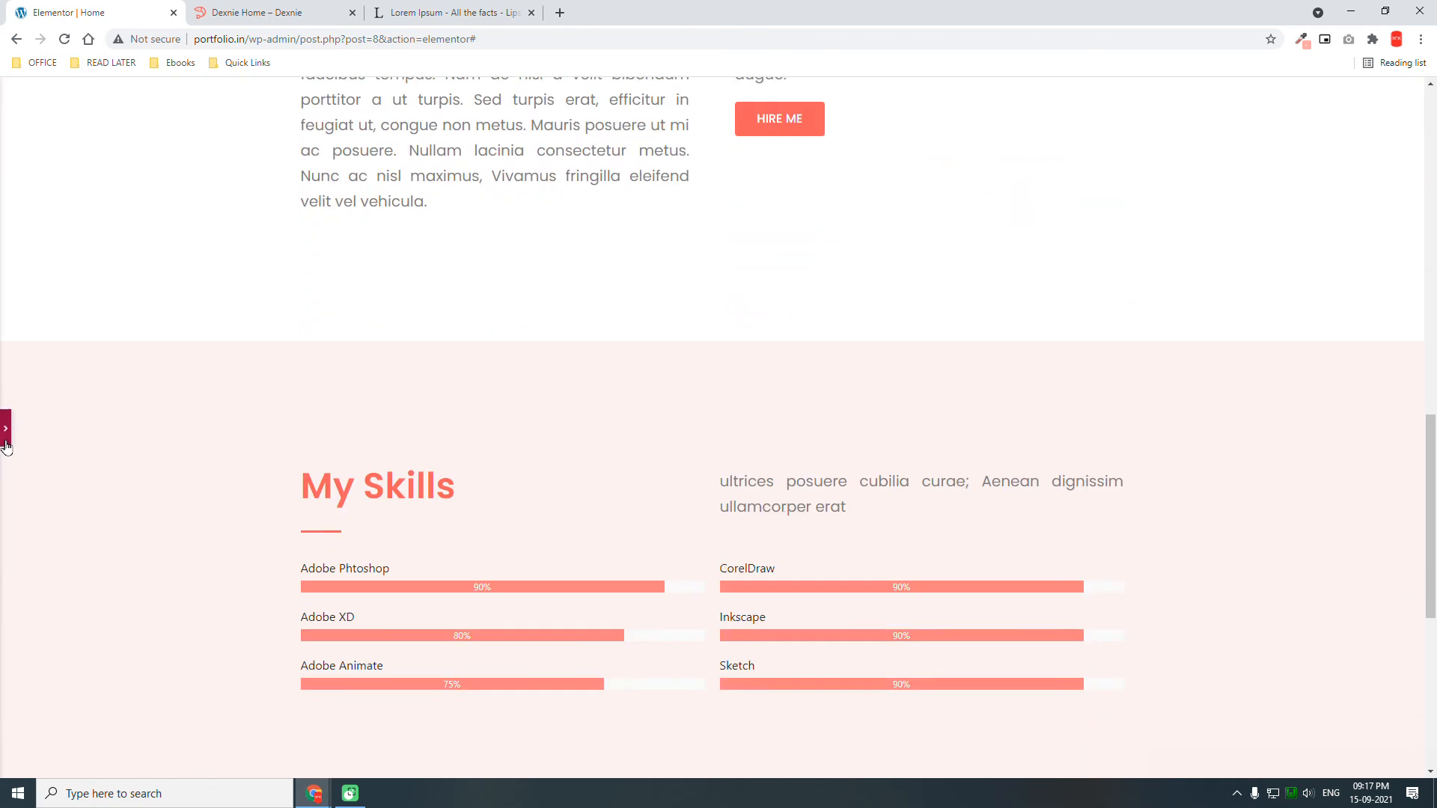
pyautogui.click(5, 438)
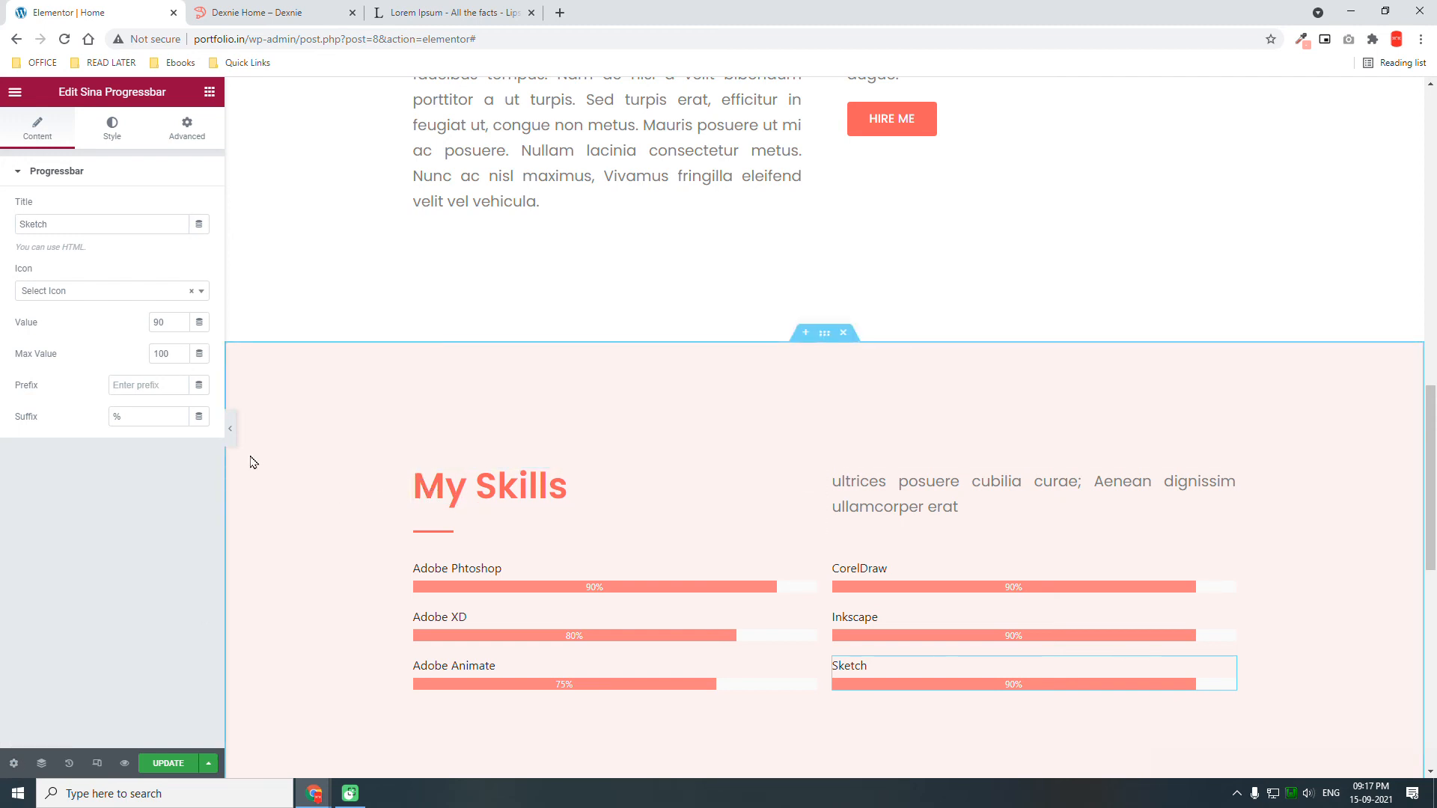
# Add a new section with two equal columns below the My Skills section.
pyautogui.scroll(-5, 754, 519)
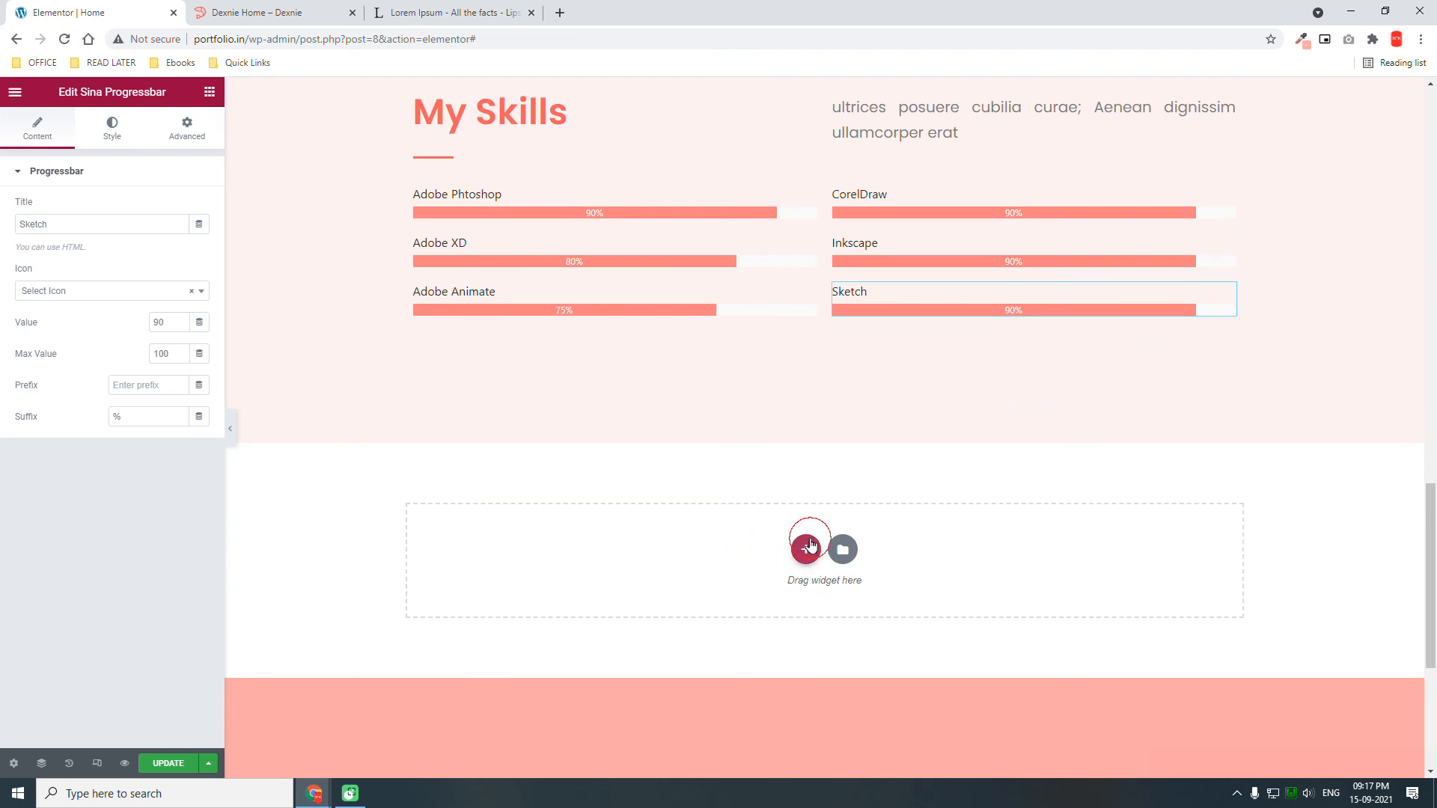
pyautogui.click(806, 547)
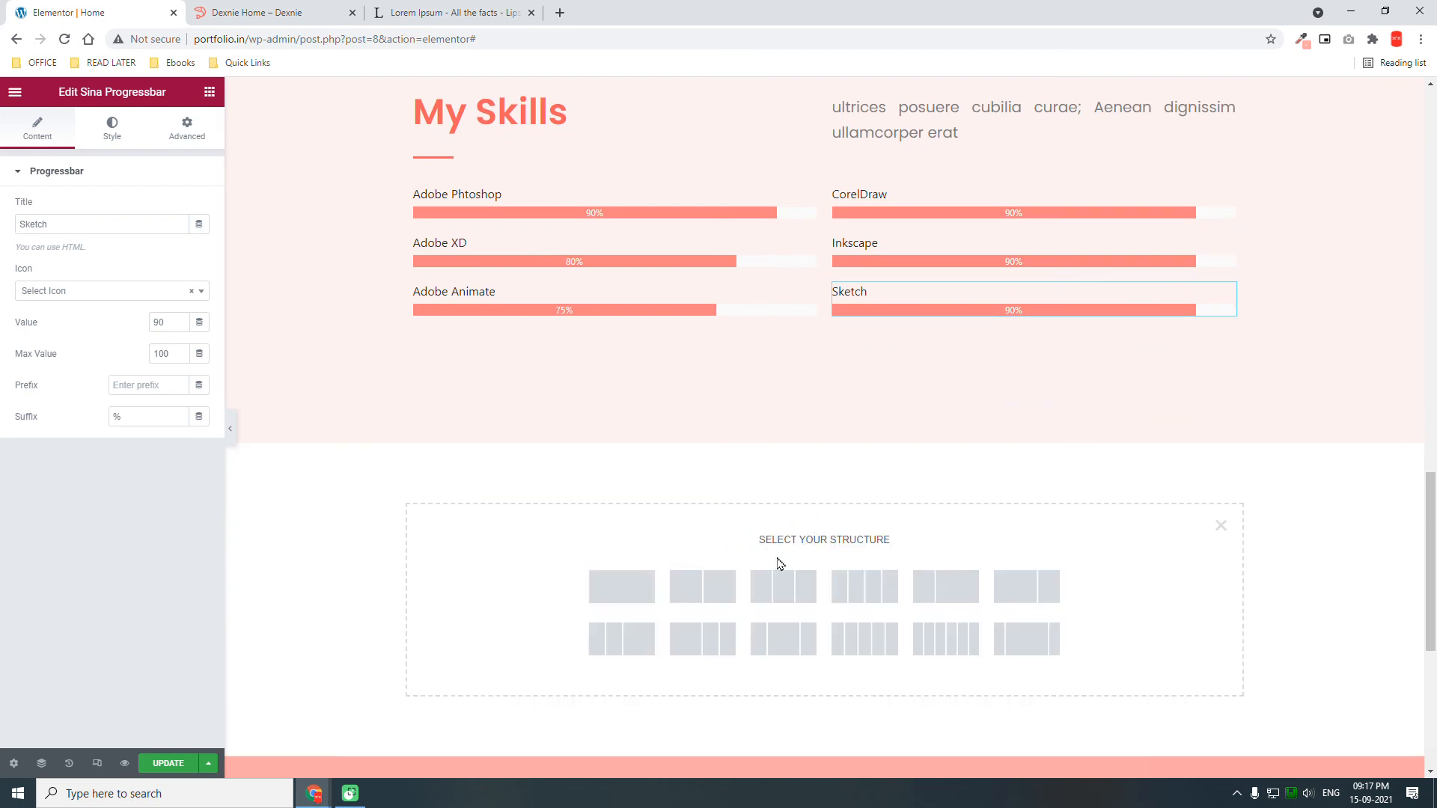
pyautogui.click(716, 603)
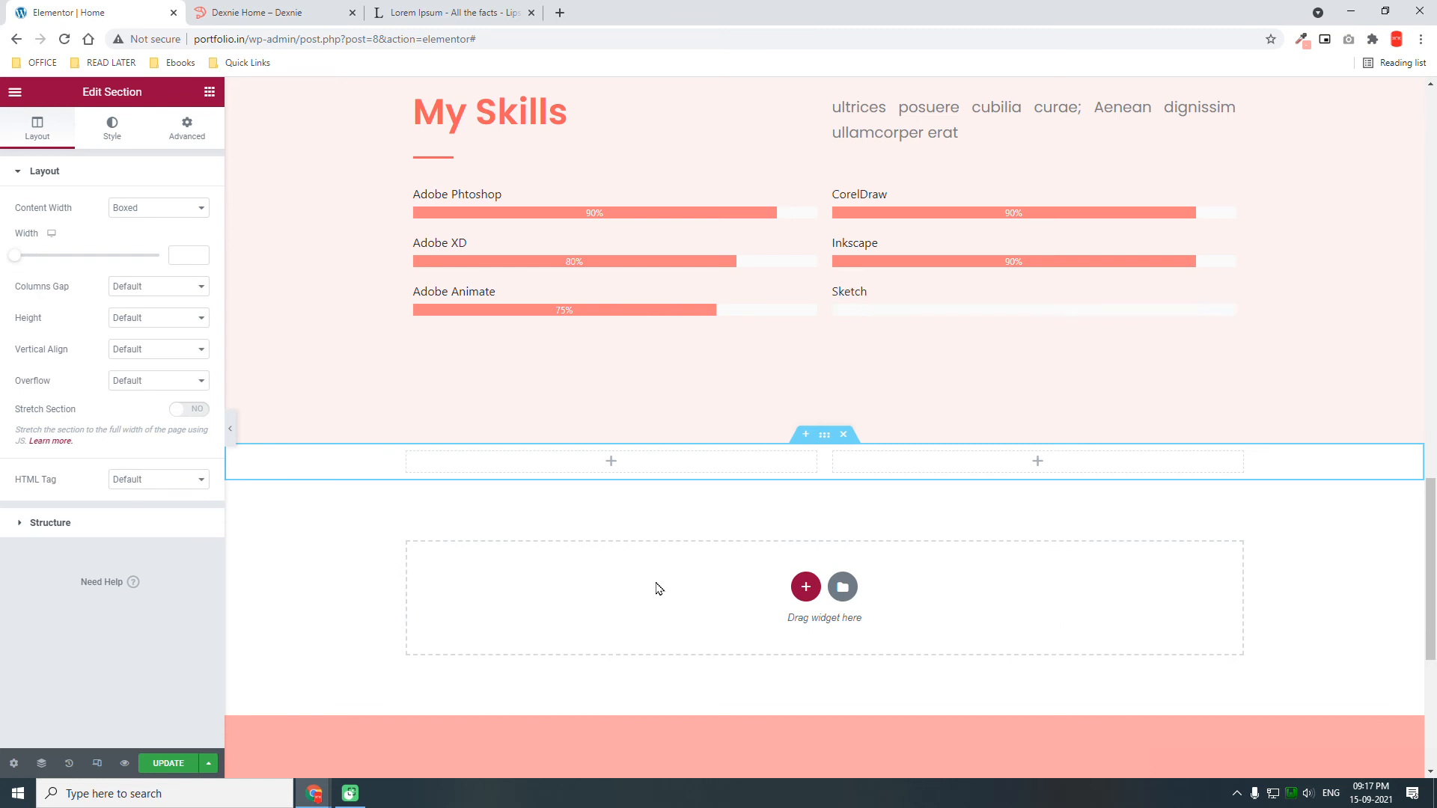
# Set the new section's top and bottom padding to 150 px with the sides unlinked at 0.
pyautogui.click(186, 134)
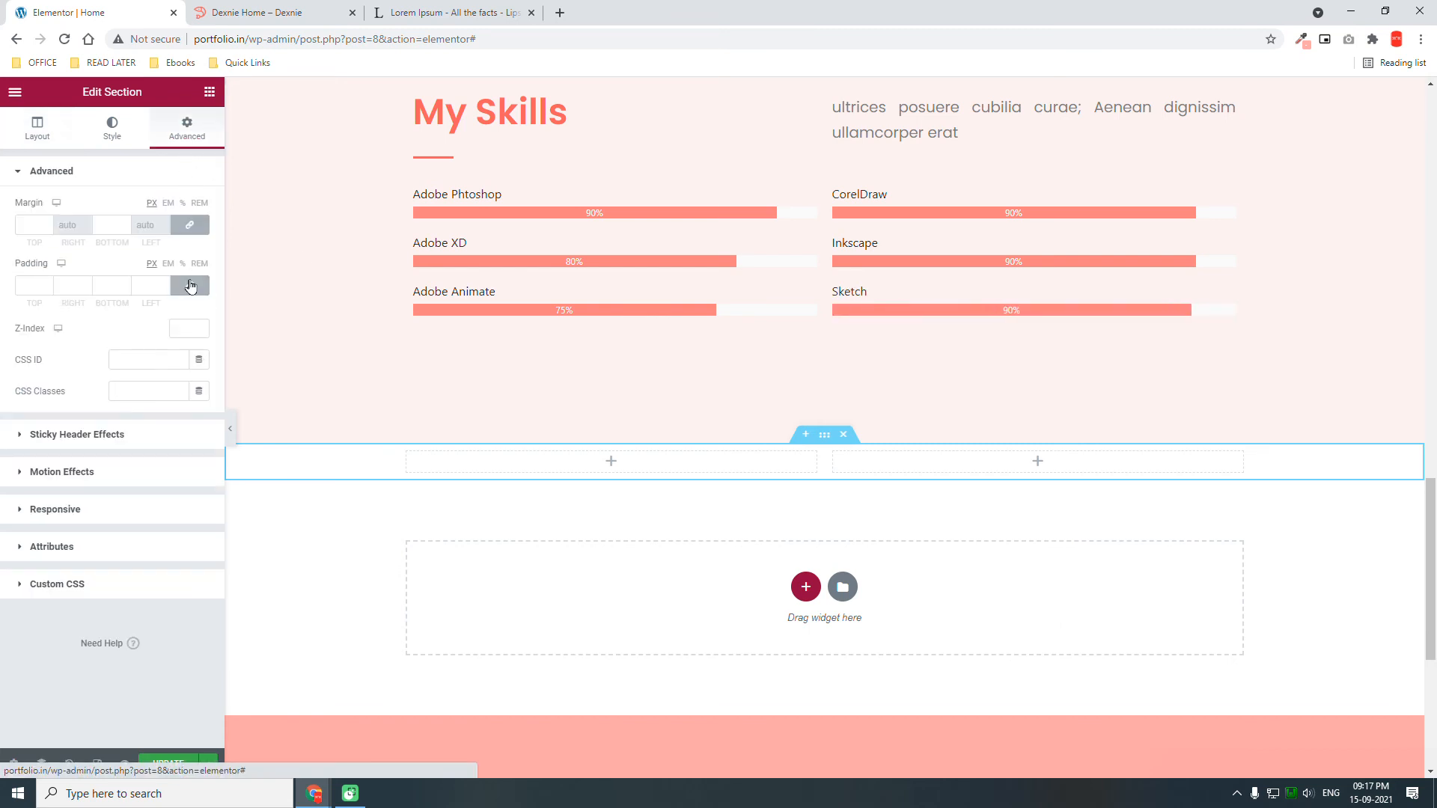
pyautogui.doubleClick(25, 285)
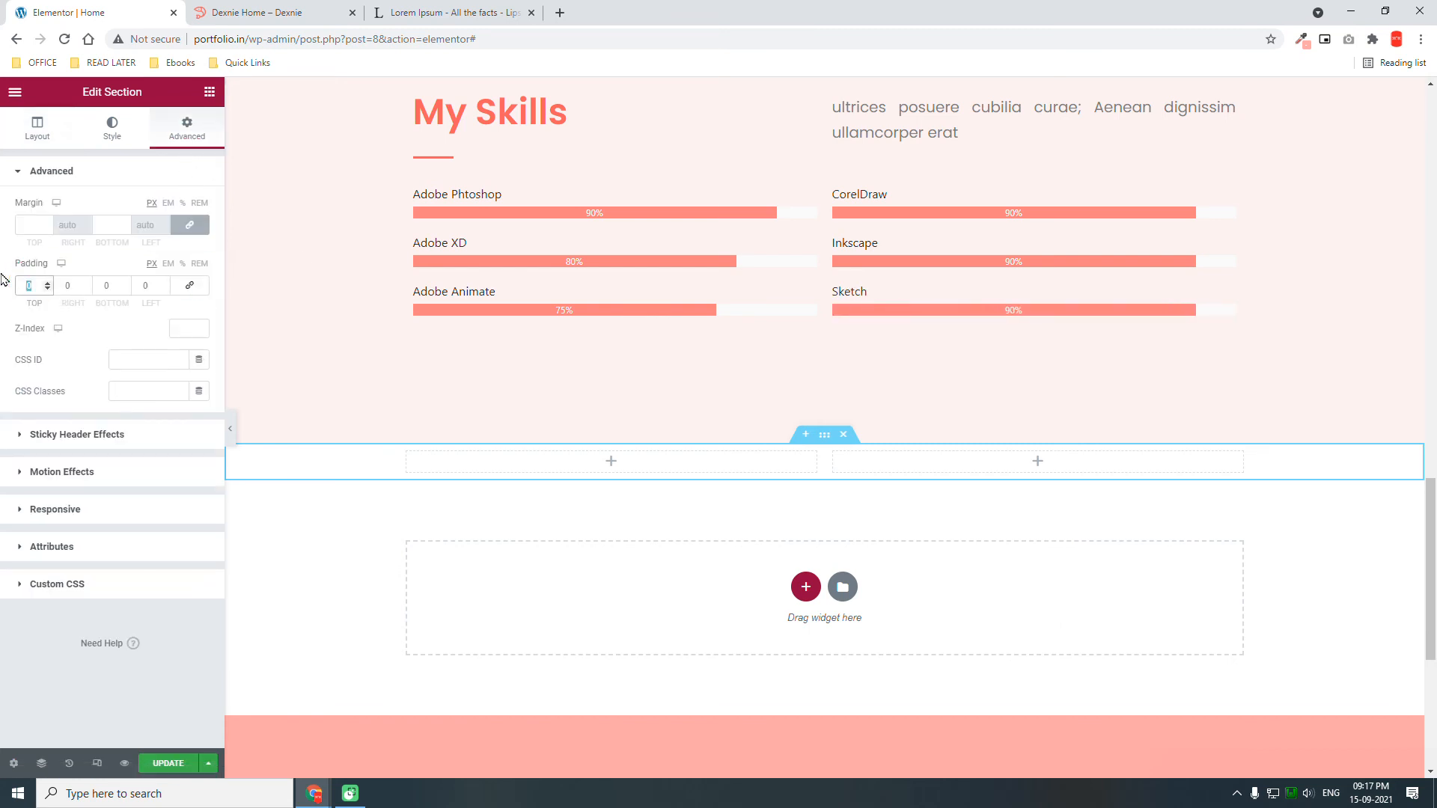
pyautogui.write('150')
pyautogui.press('Tab')
pyautogui.press('Tab')
pyautogui.write('1')
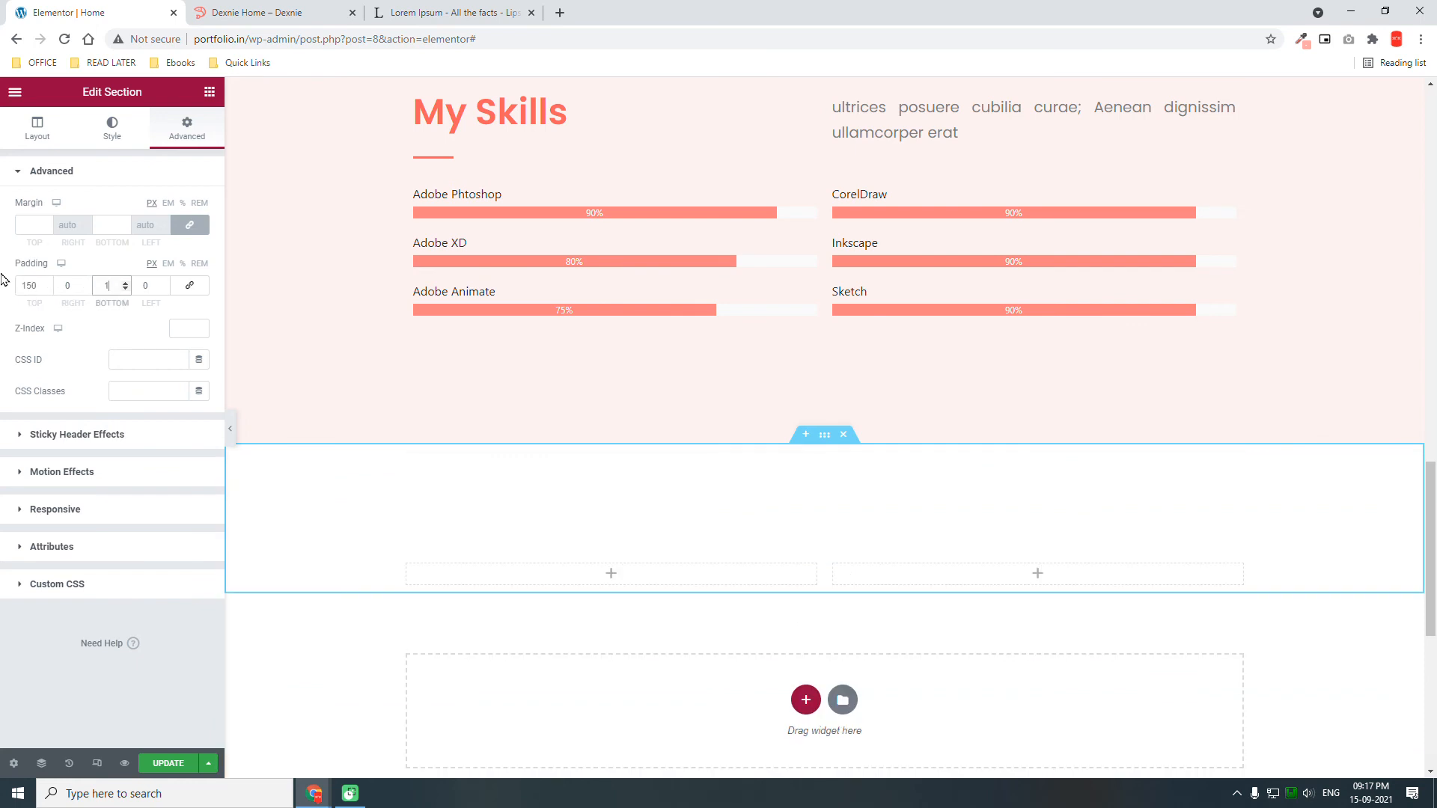
pyautogui.write('50')
# Copy the My Skills heading into the first column of the new two-column section.
pyautogui.scroll(3, 529, 357)
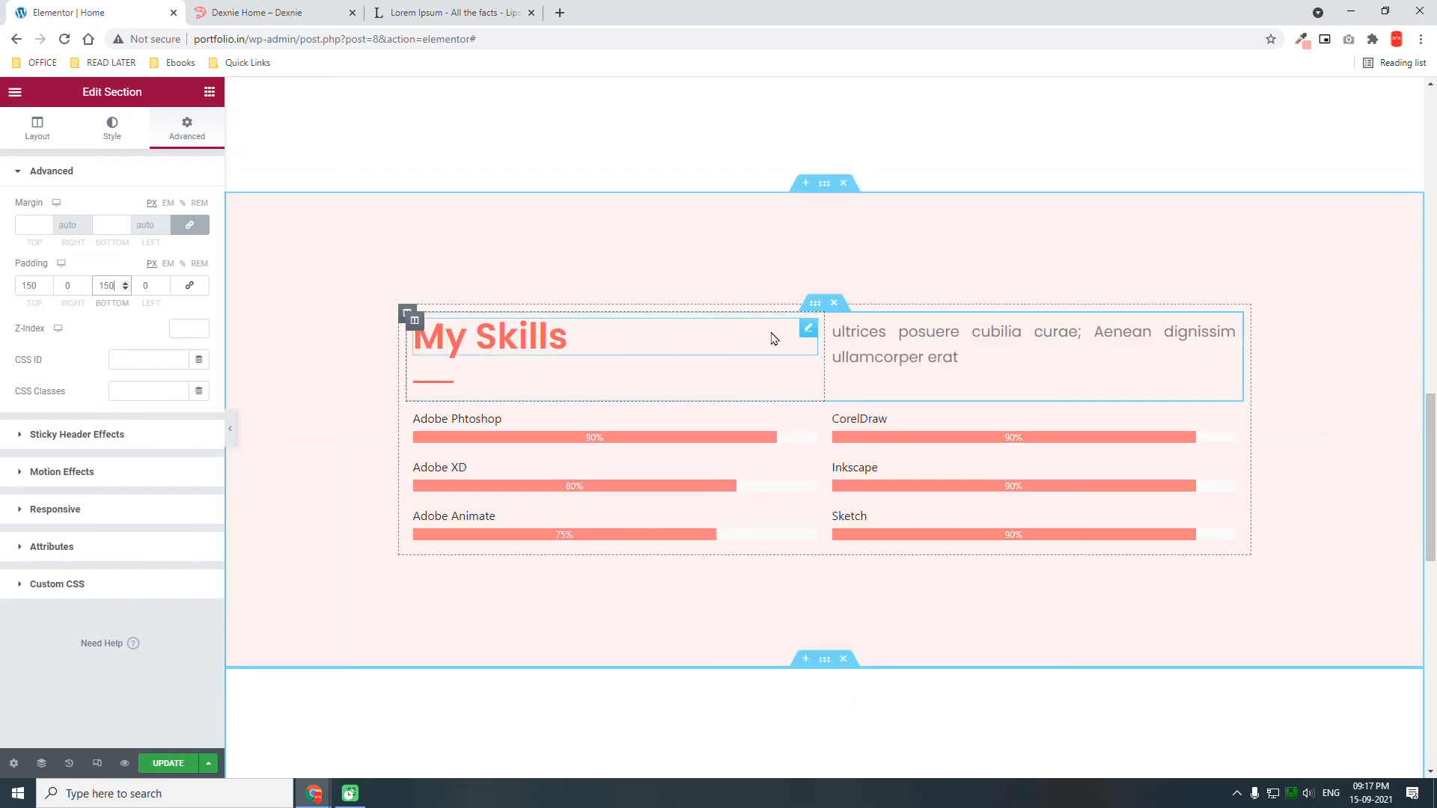
pyautogui.rightClick(802, 335)
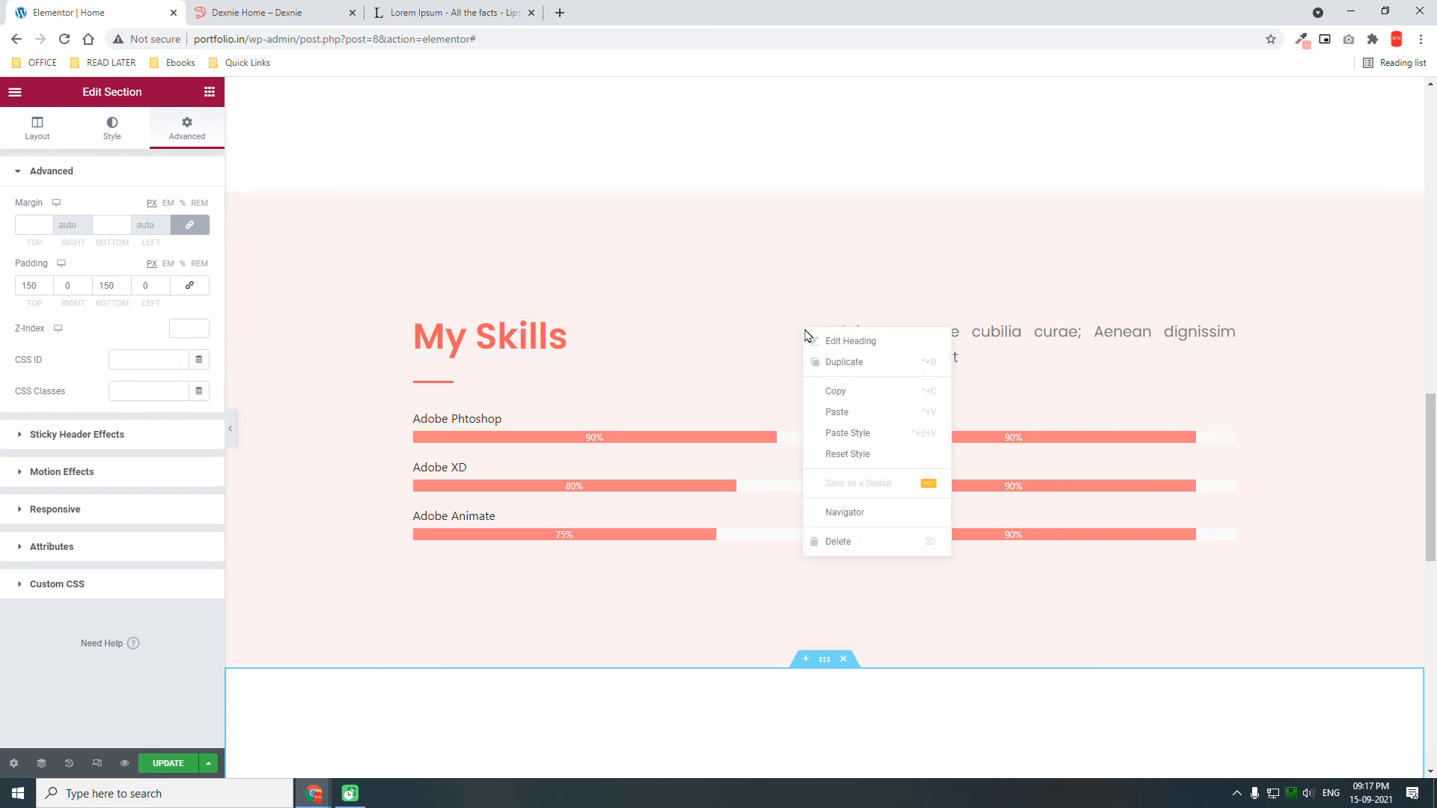
pyautogui.click(837, 391)
pyautogui.scroll(-3, 777, 421)
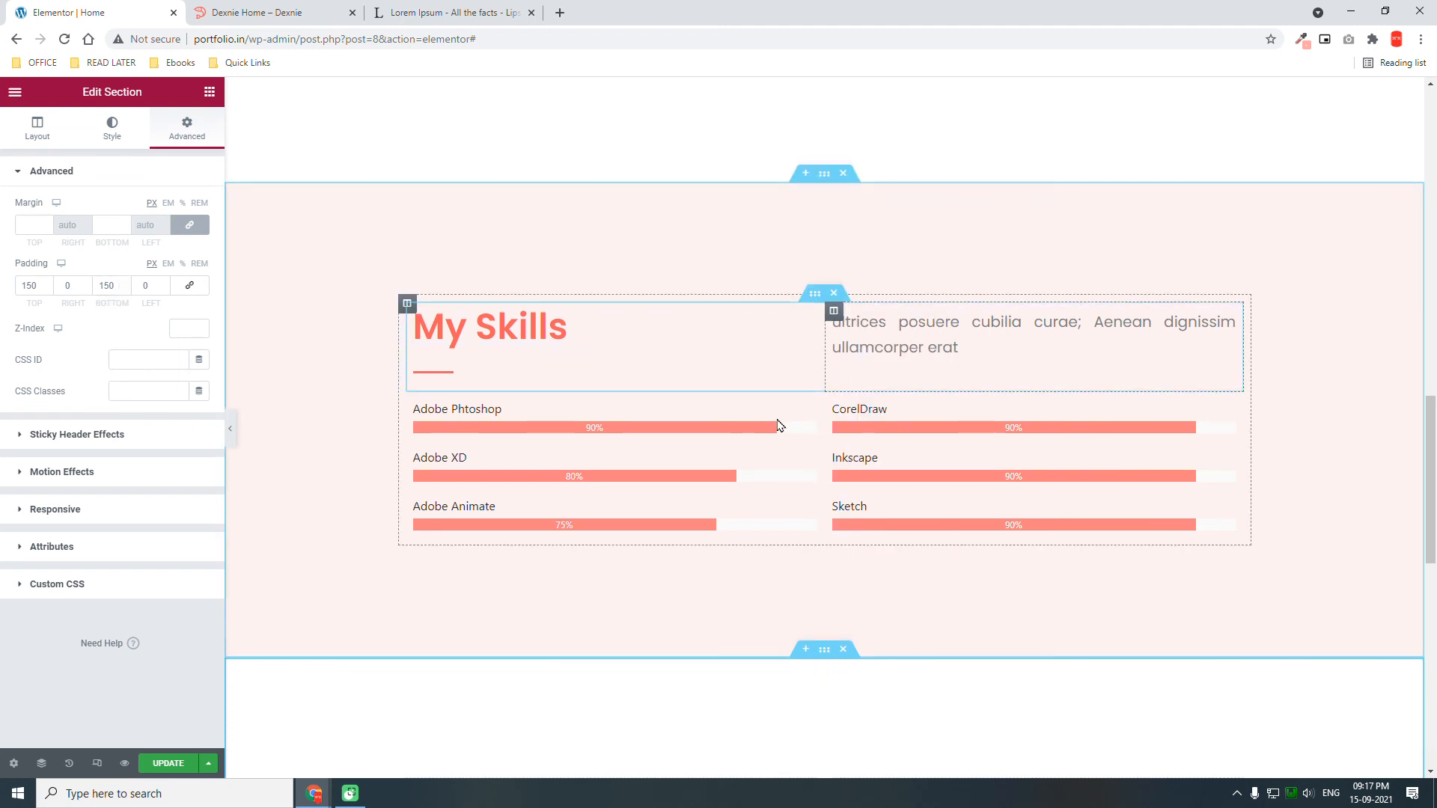
pyautogui.rightClick(613, 569)
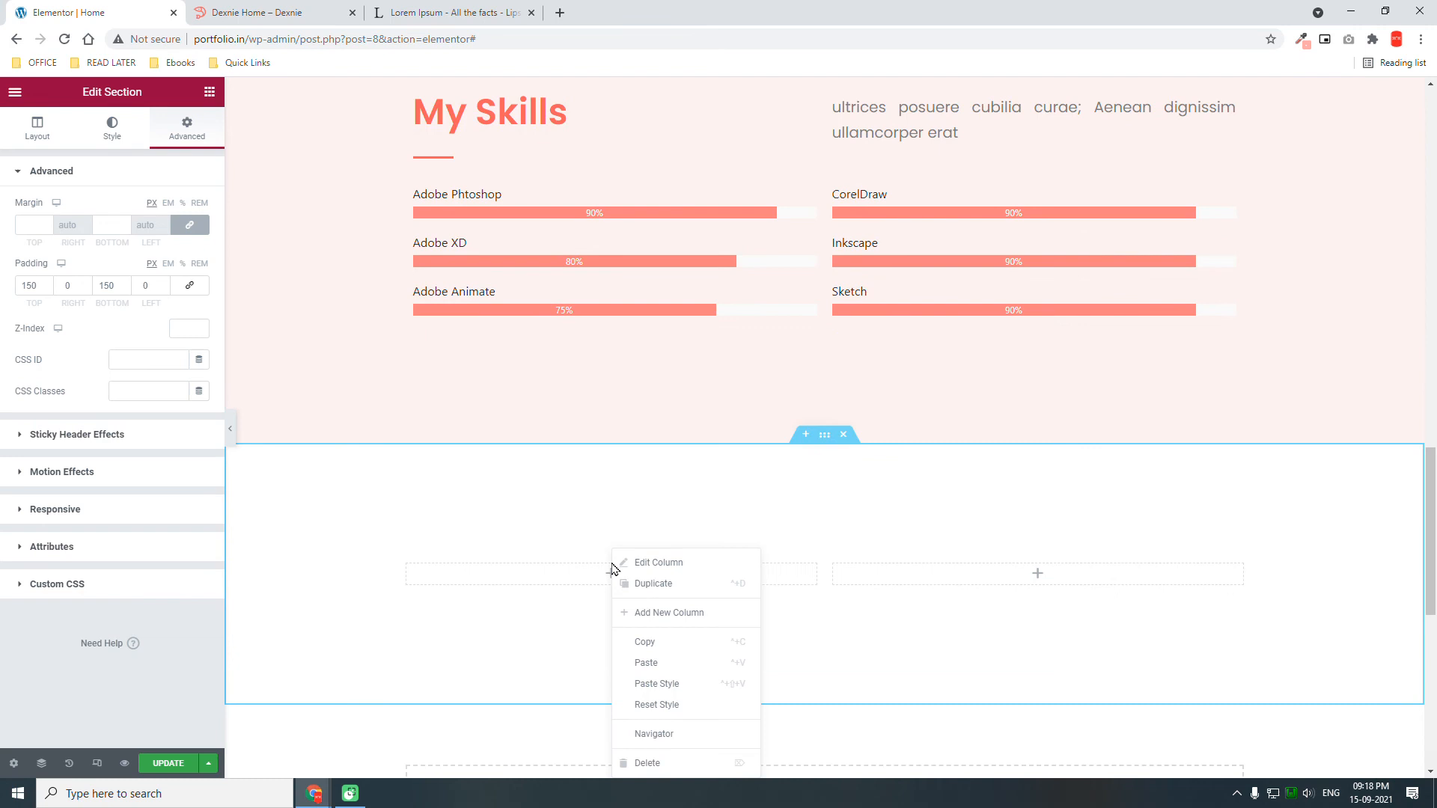
pyautogui.click(647, 664)
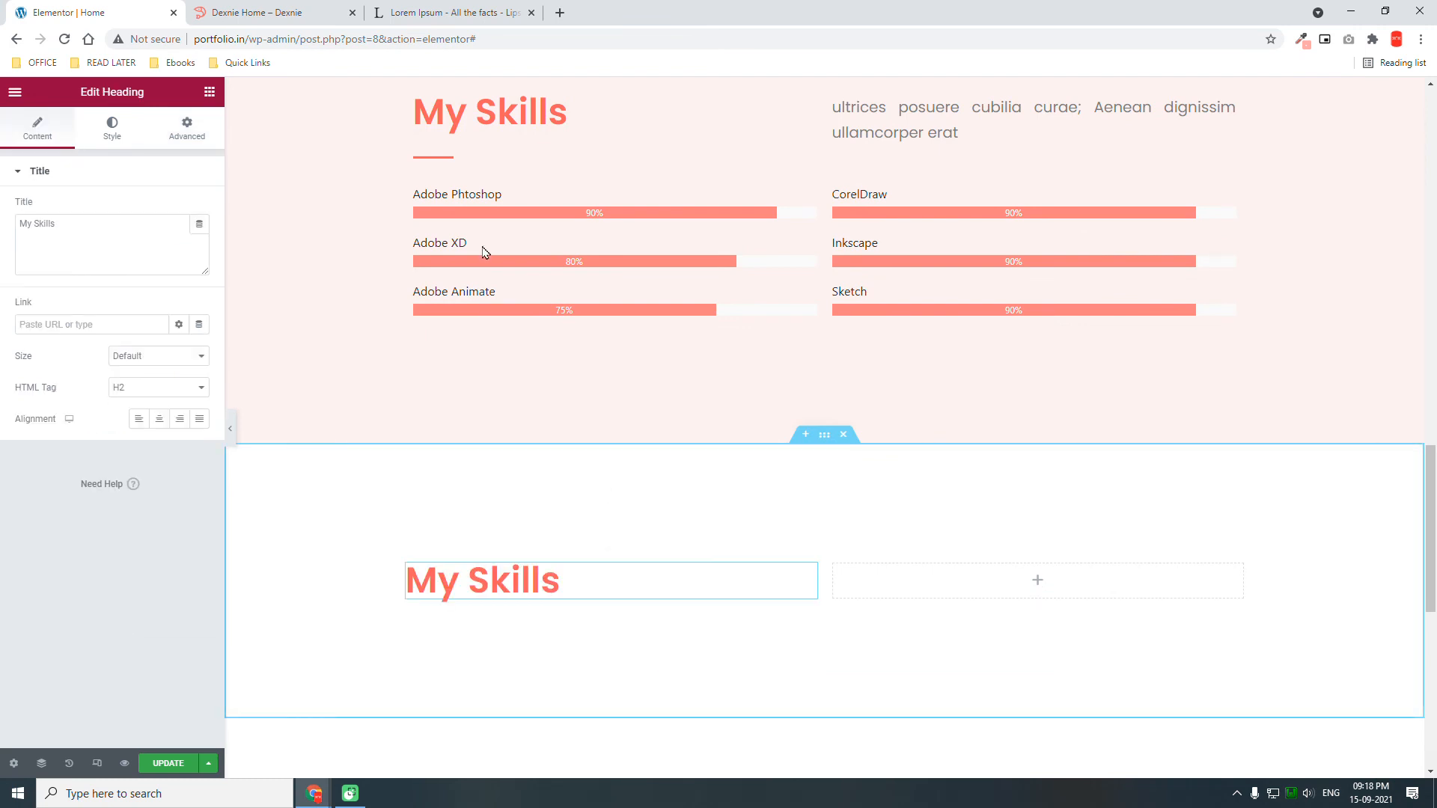
# Copy the short divider from the My Skills section and paste it below the heading in the new section.
pyautogui.click(445, 157)
pyautogui.rightClick(445, 157)
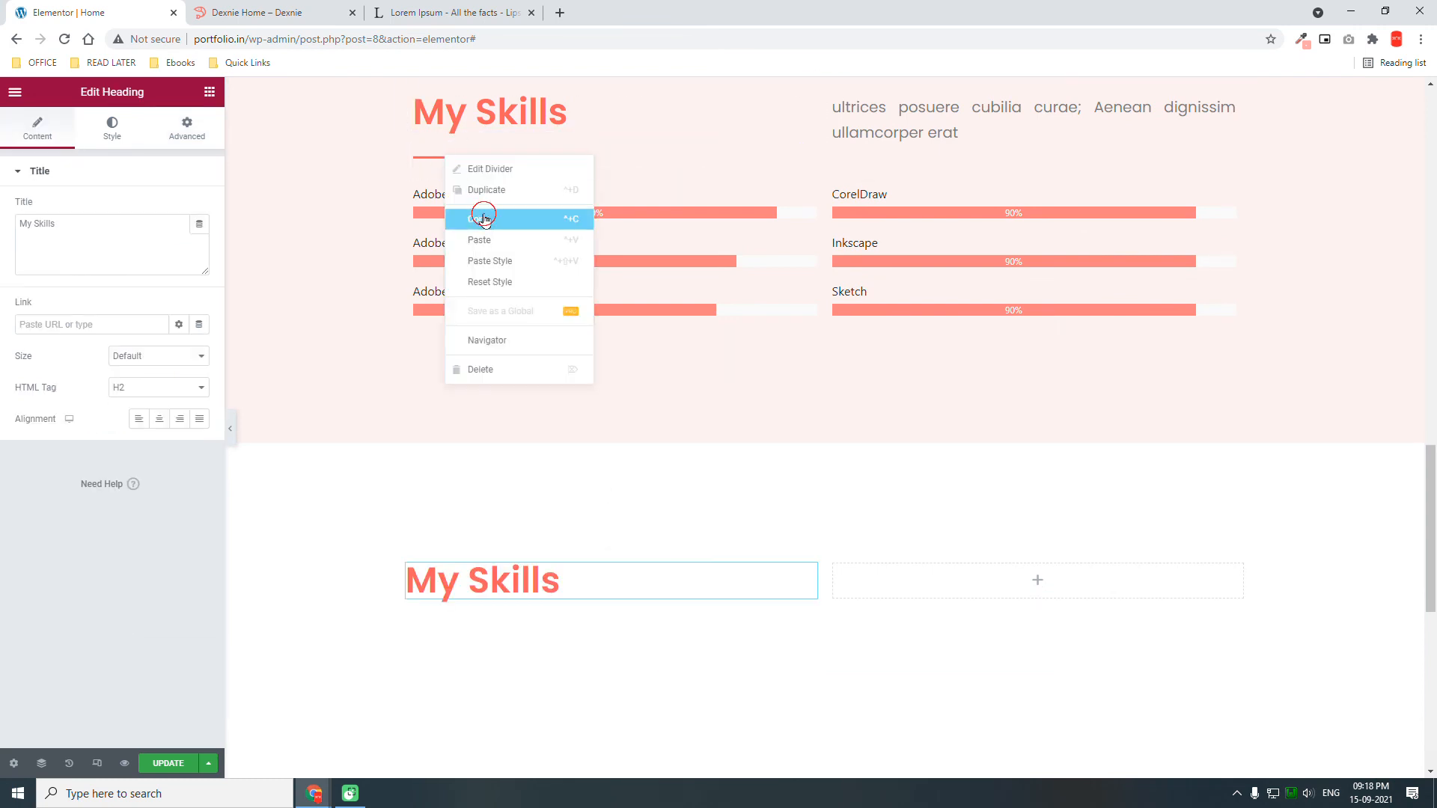
pyautogui.click(481, 215)
pyautogui.rightClick(504, 612)
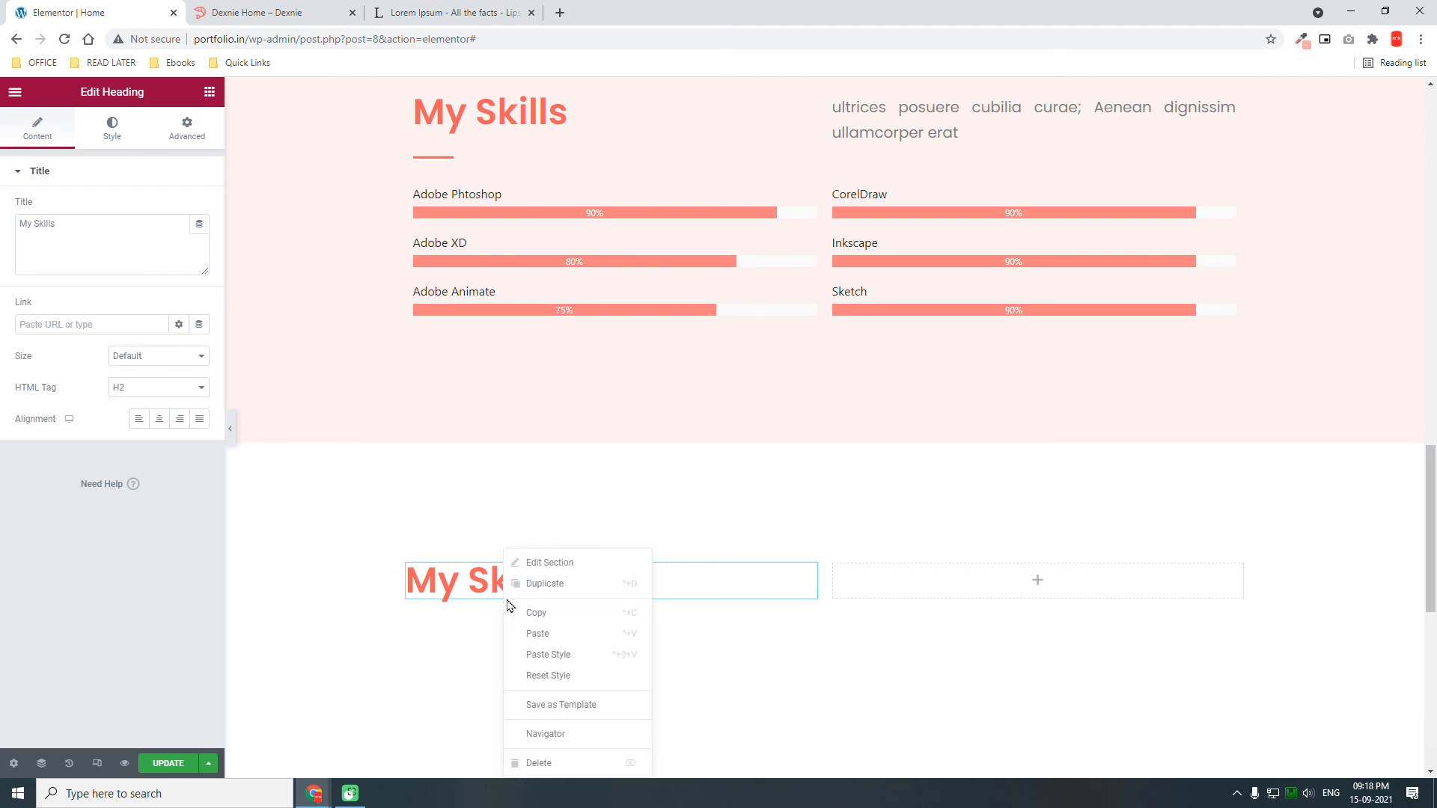
pyautogui.click(546, 639)
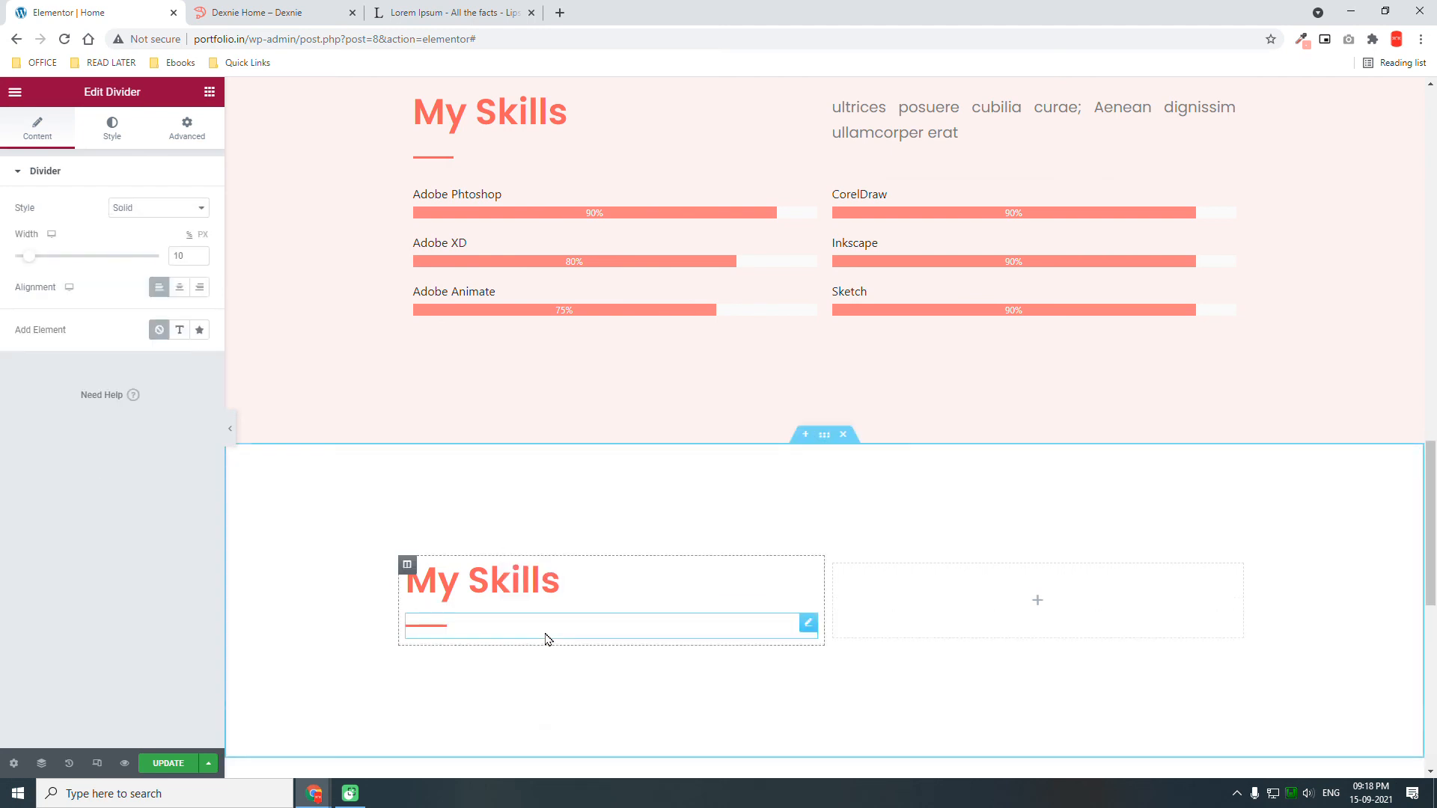
# Copy the My Skills description text into the empty second column of the new section.
pyautogui.rightClick(911, 125)
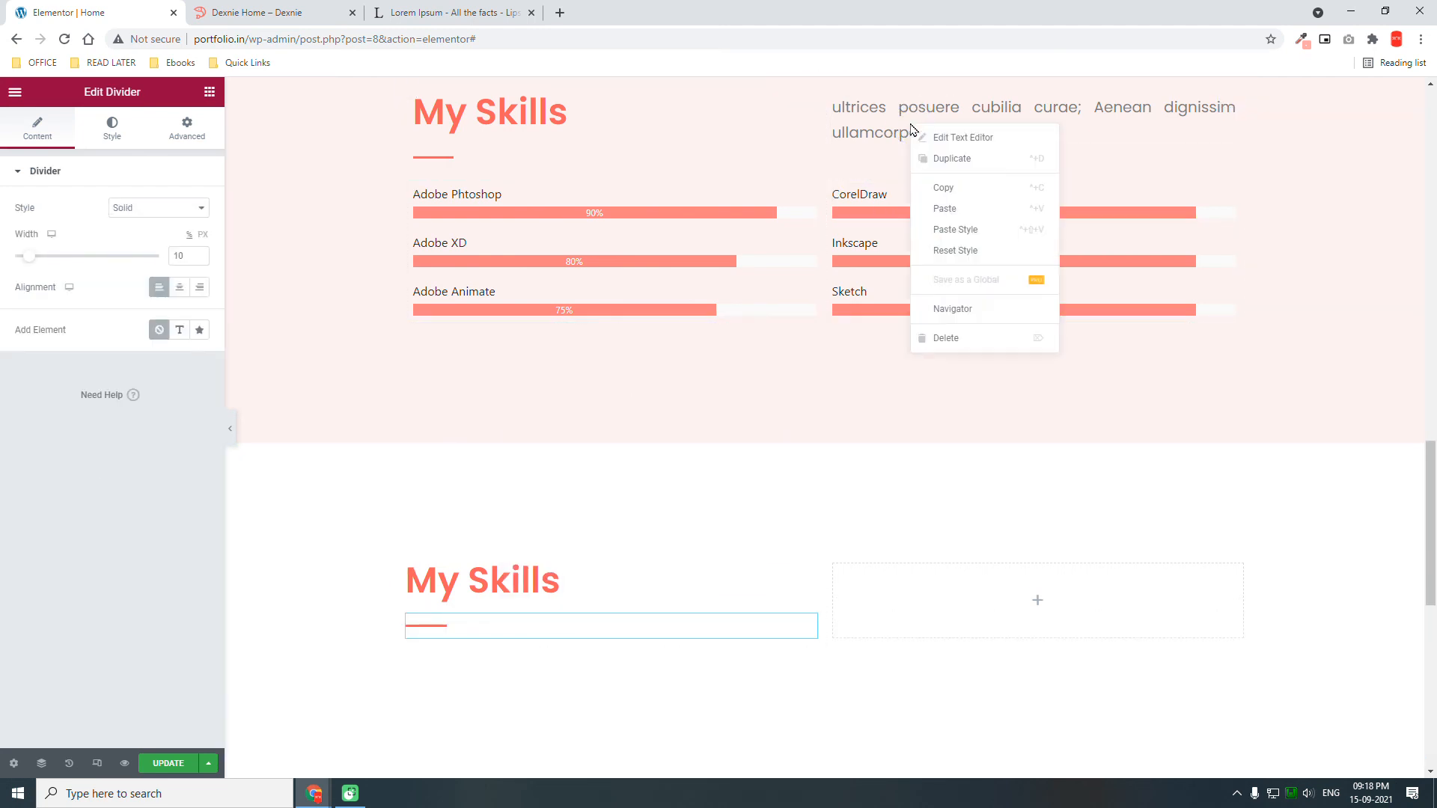
pyautogui.click(946, 186)
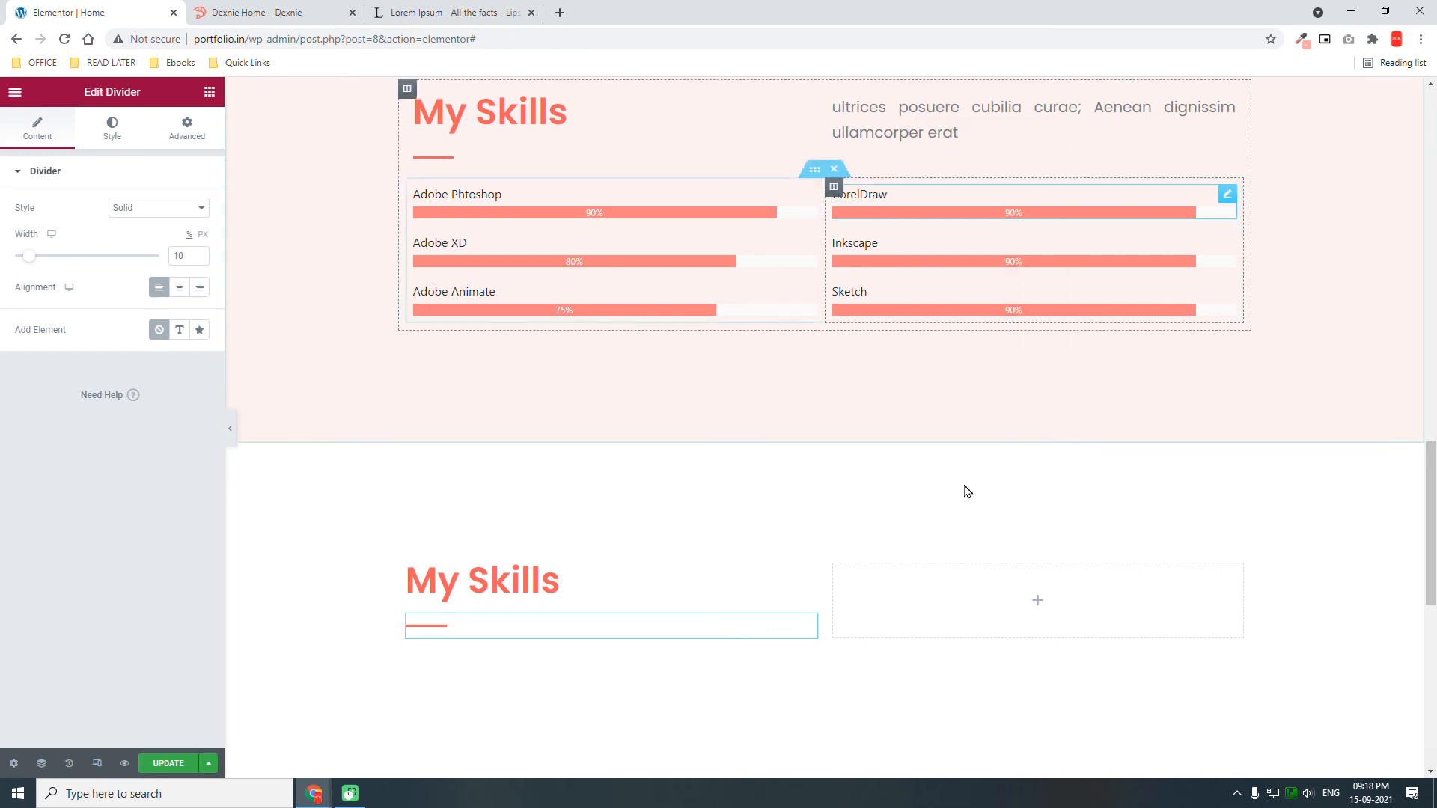
pyautogui.rightClick(957, 597)
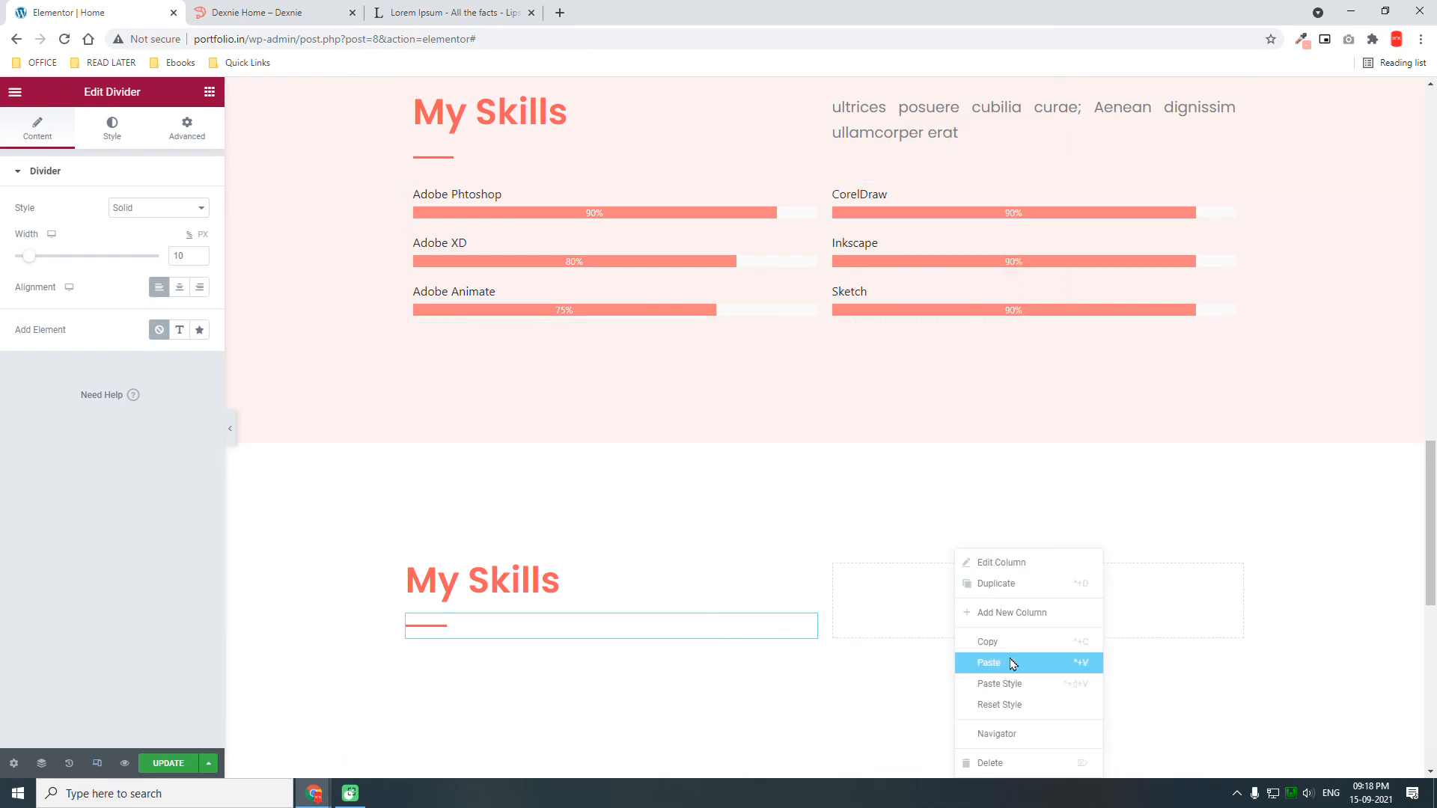
pyautogui.click(1011, 664)
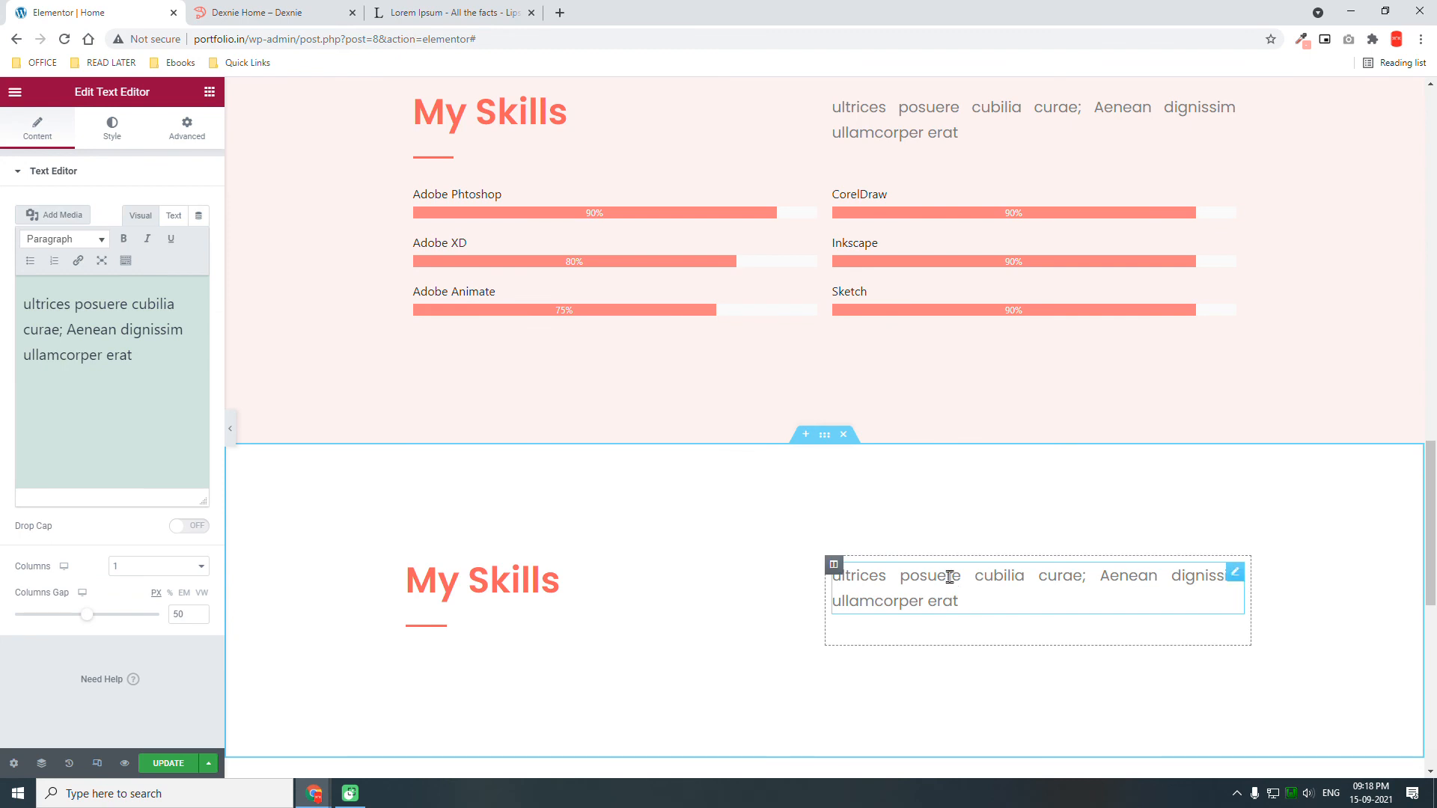
# Copy the Adobe Phtoshop progress bar and paste it three times below the divider in the new section's first column.
pyautogui.scroll(-1, 949, 577)
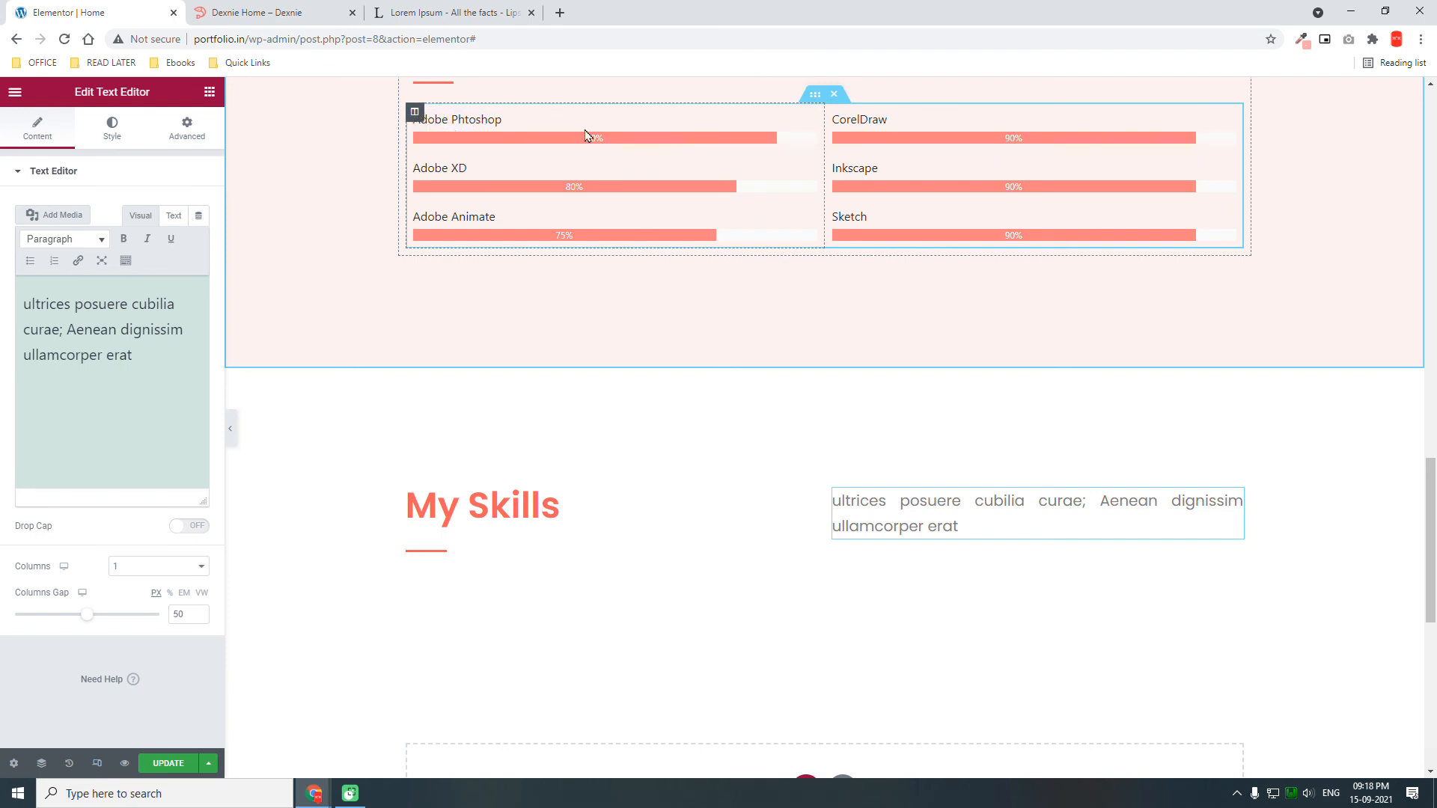
pyautogui.rightClick(812, 127)
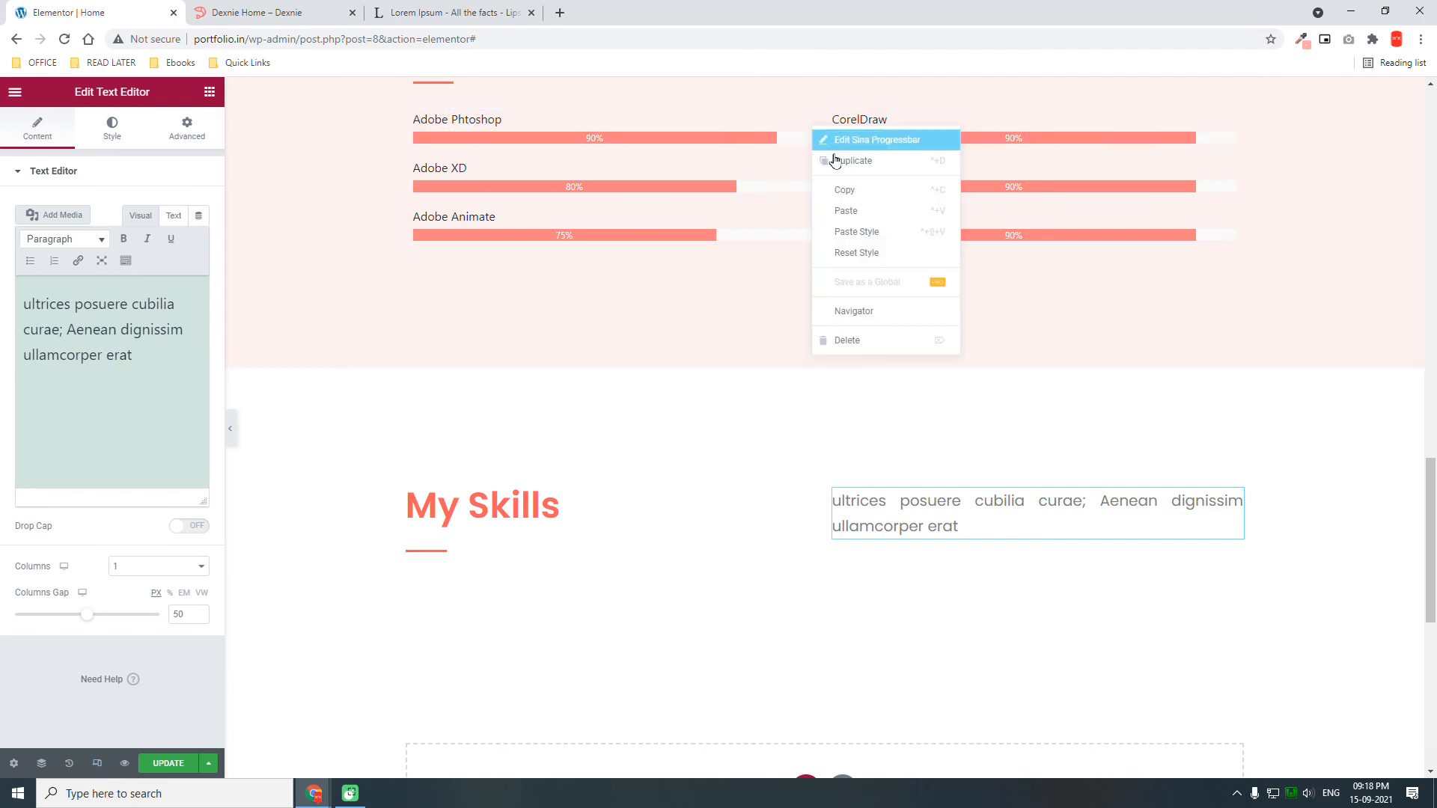
pyautogui.click(860, 197)
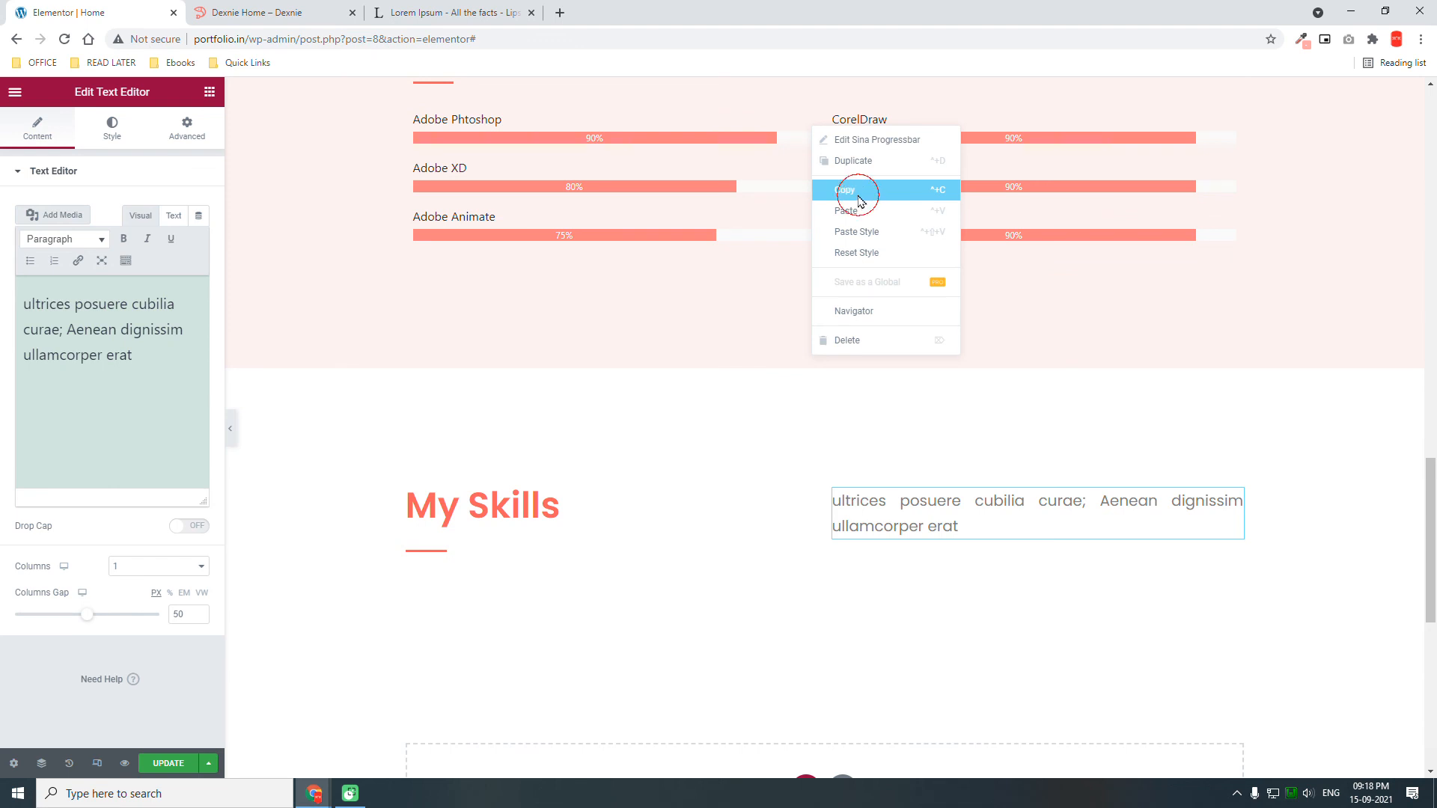
pyautogui.rightClick(463, 552)
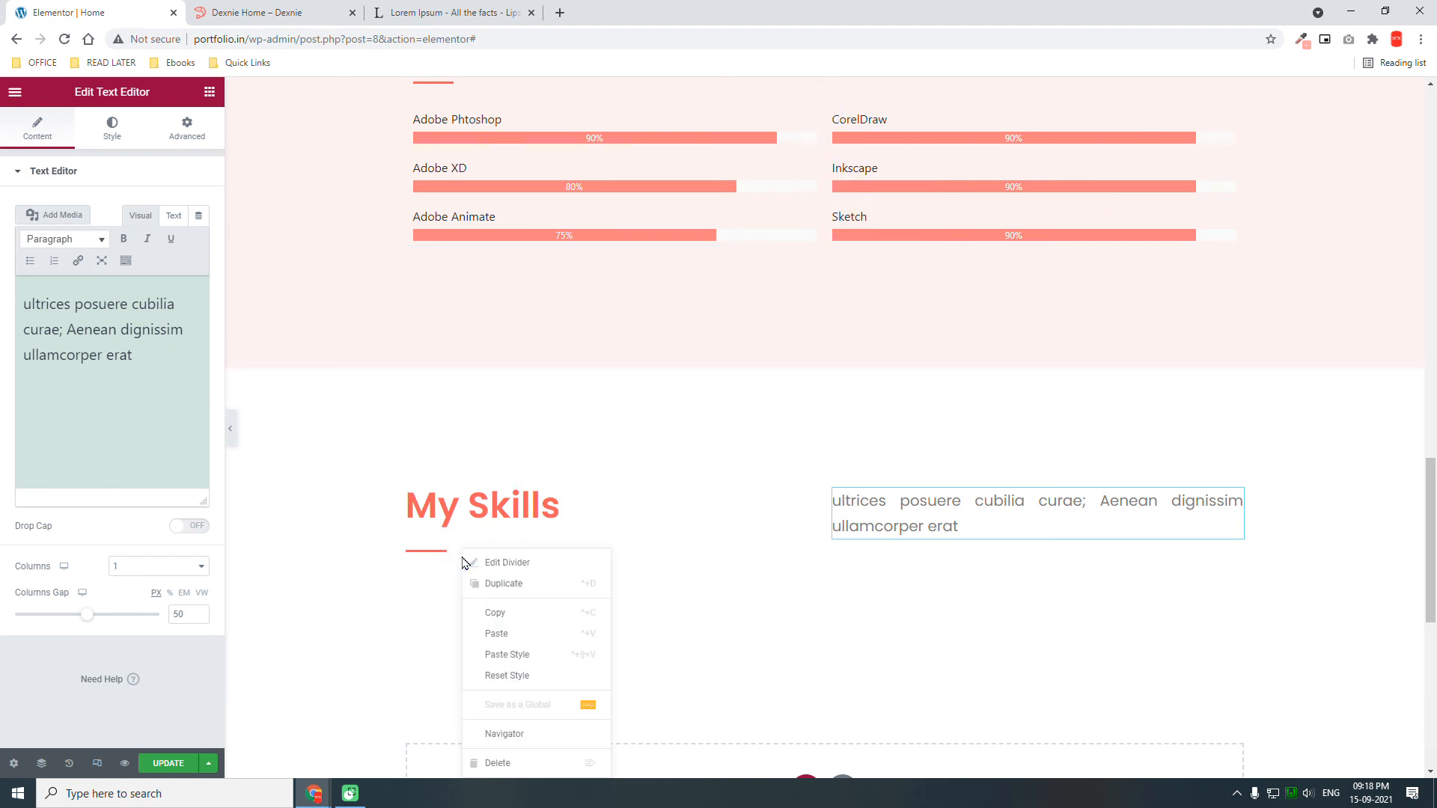
pyautogui.click(522, 636)
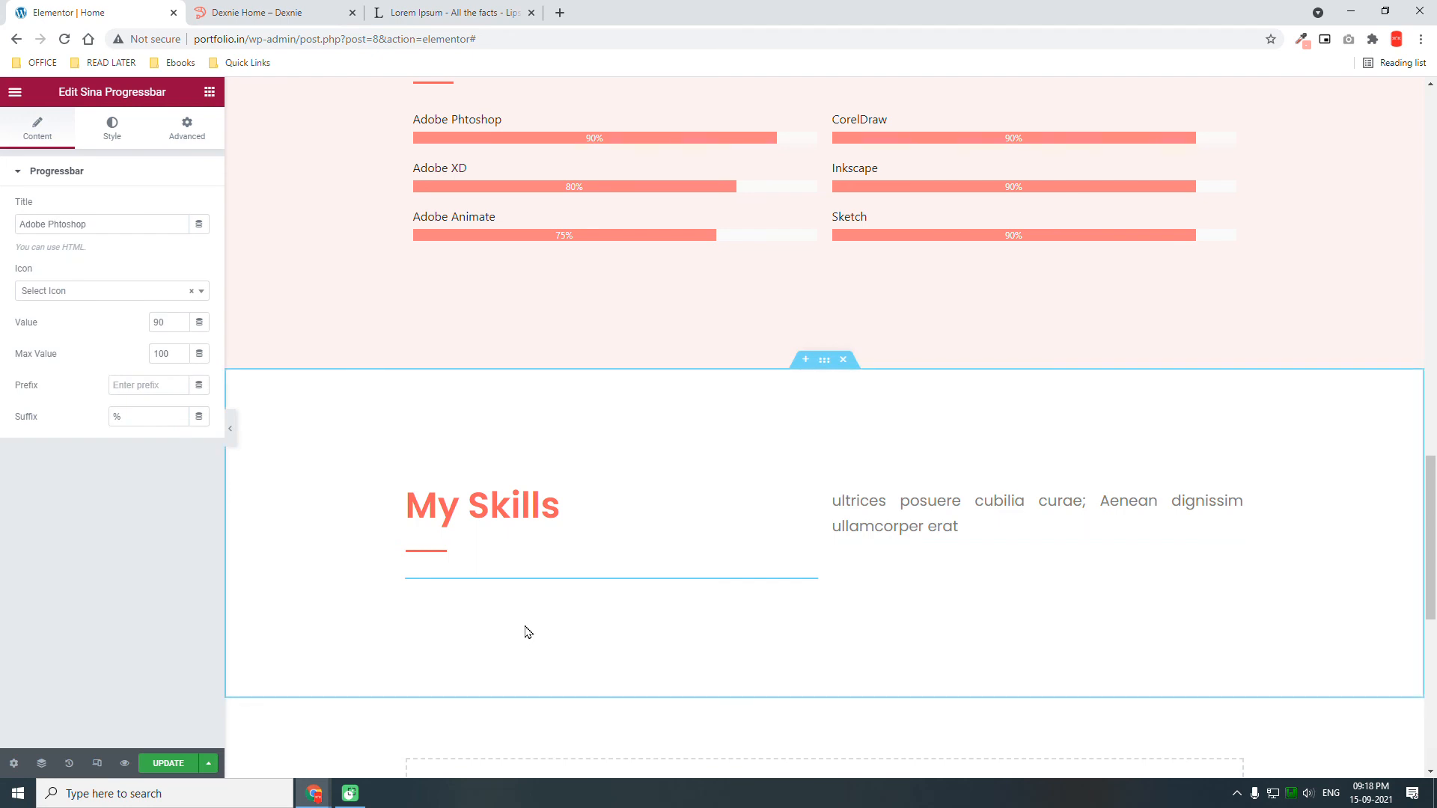
pyautogui.rightClick(527, 614)
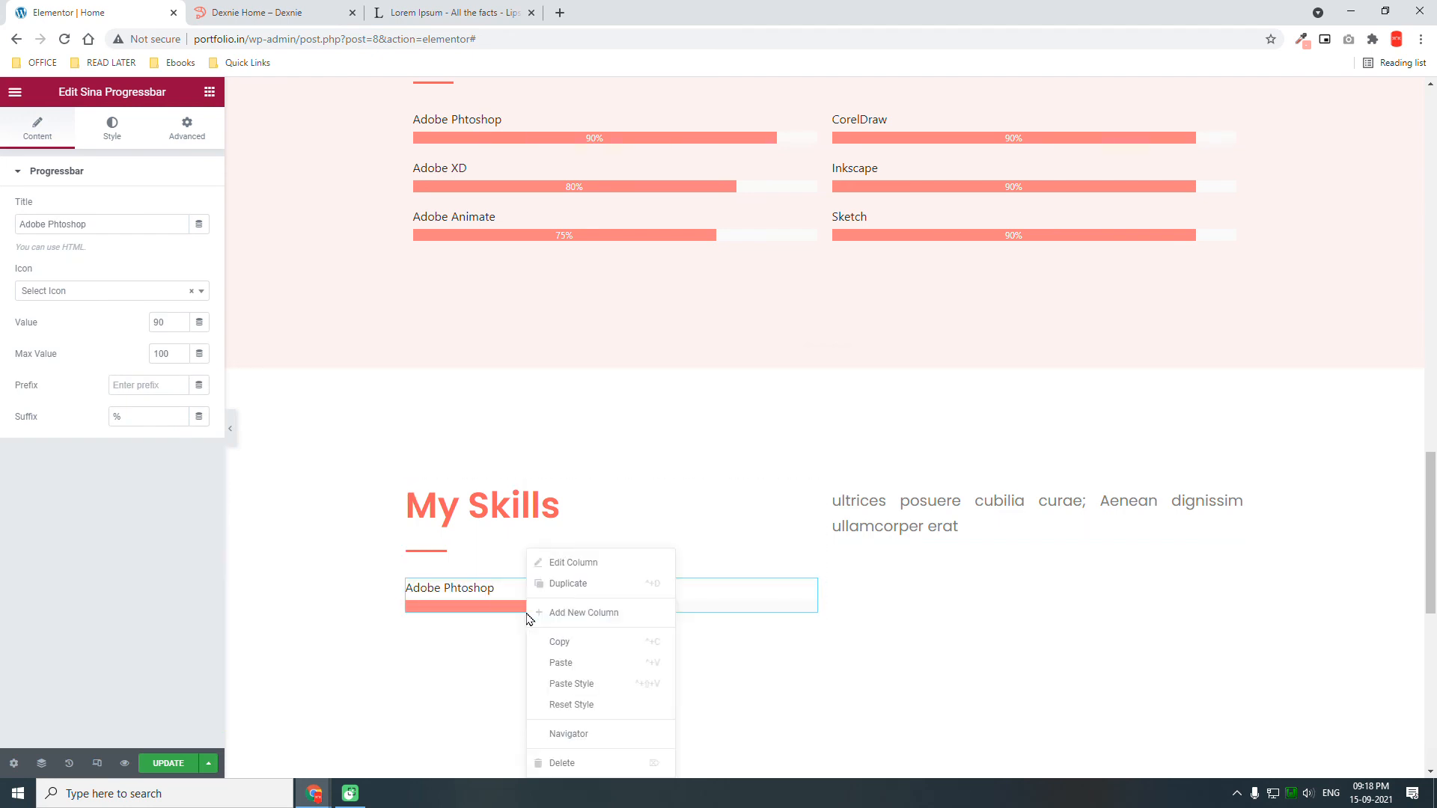
pyautogui.click(567, 662)
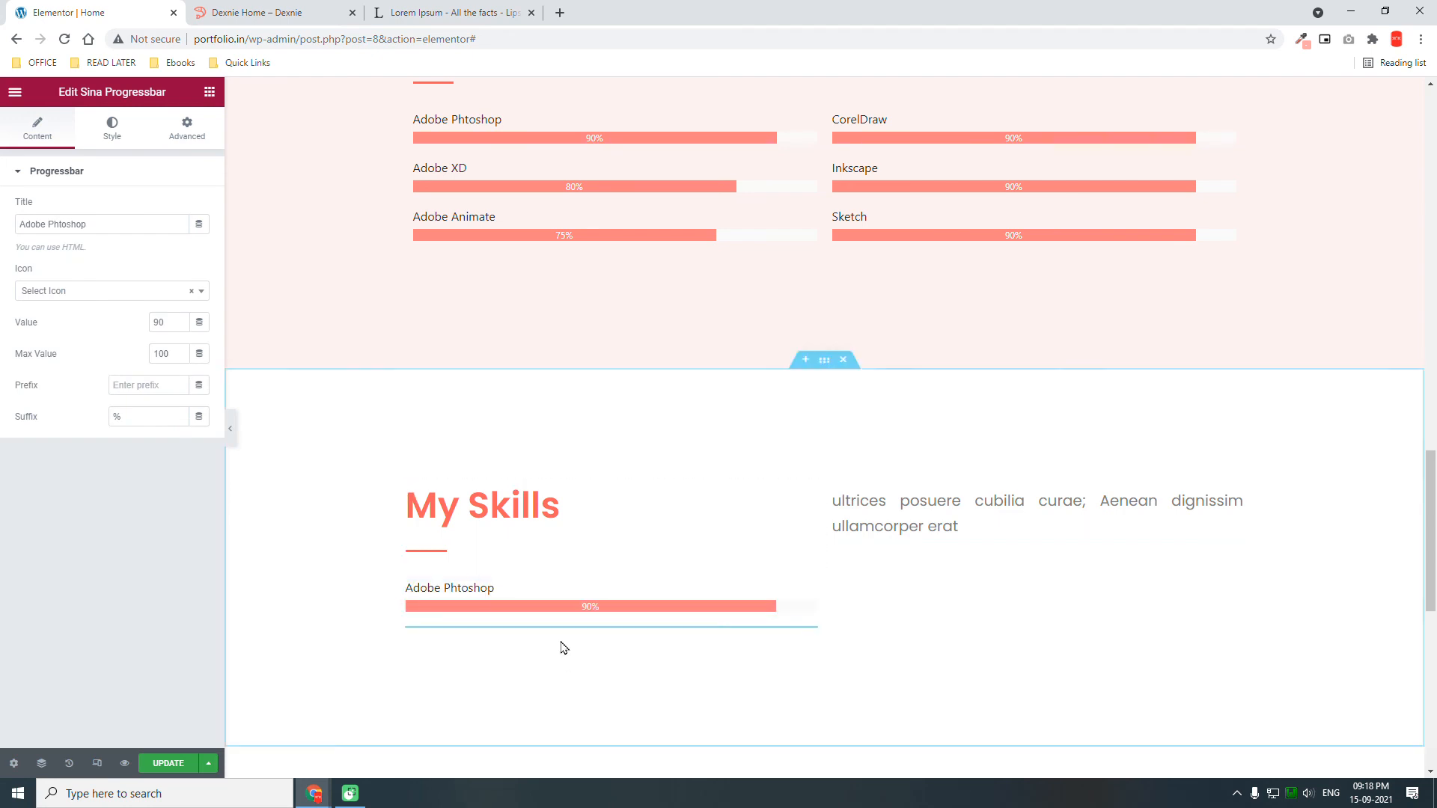
pyautogui.rightClick(562, 647)
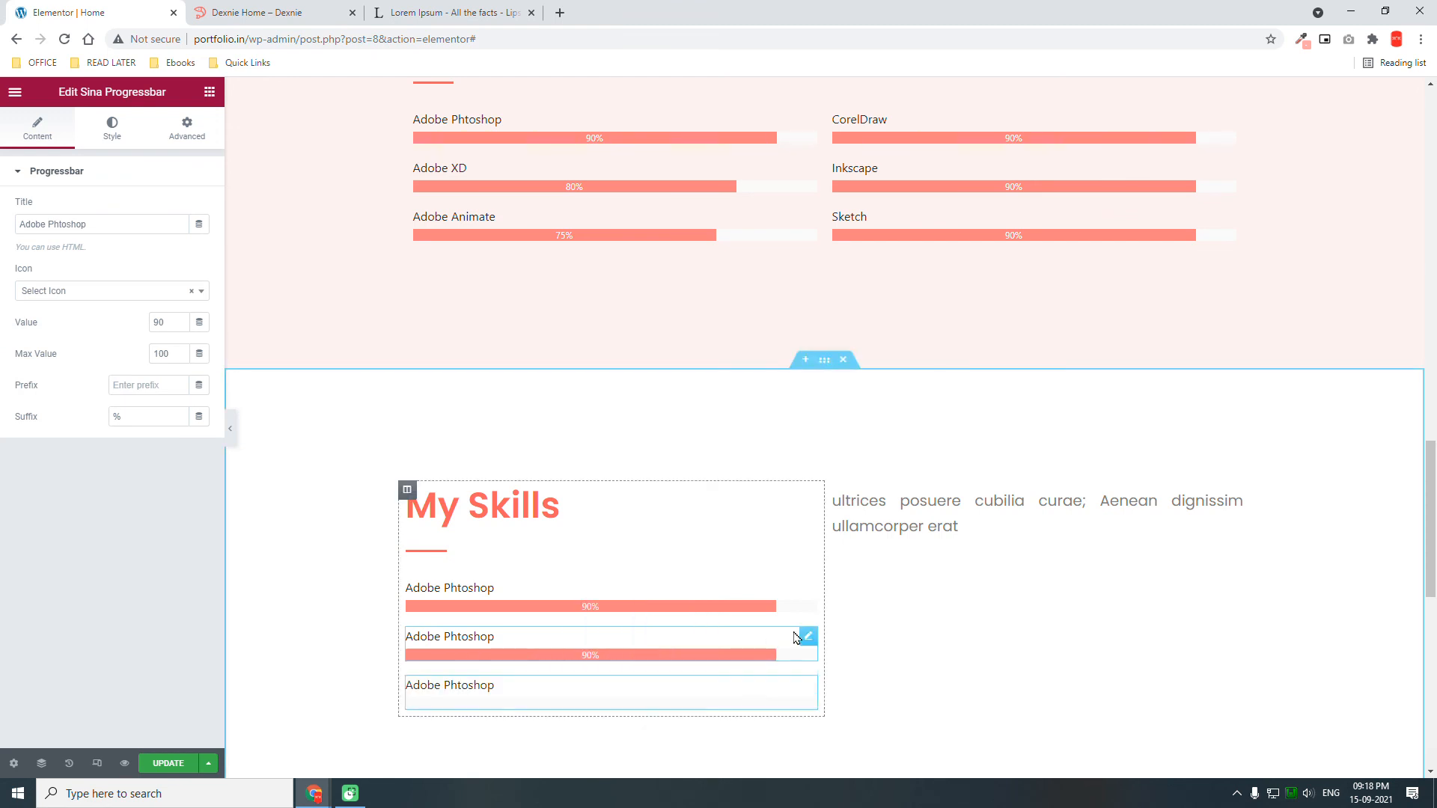
# Paste three copies of the Adobe Phtoshop progress bar below the description text in the new section's second column.
pyautogui.rightClick(939, 581)
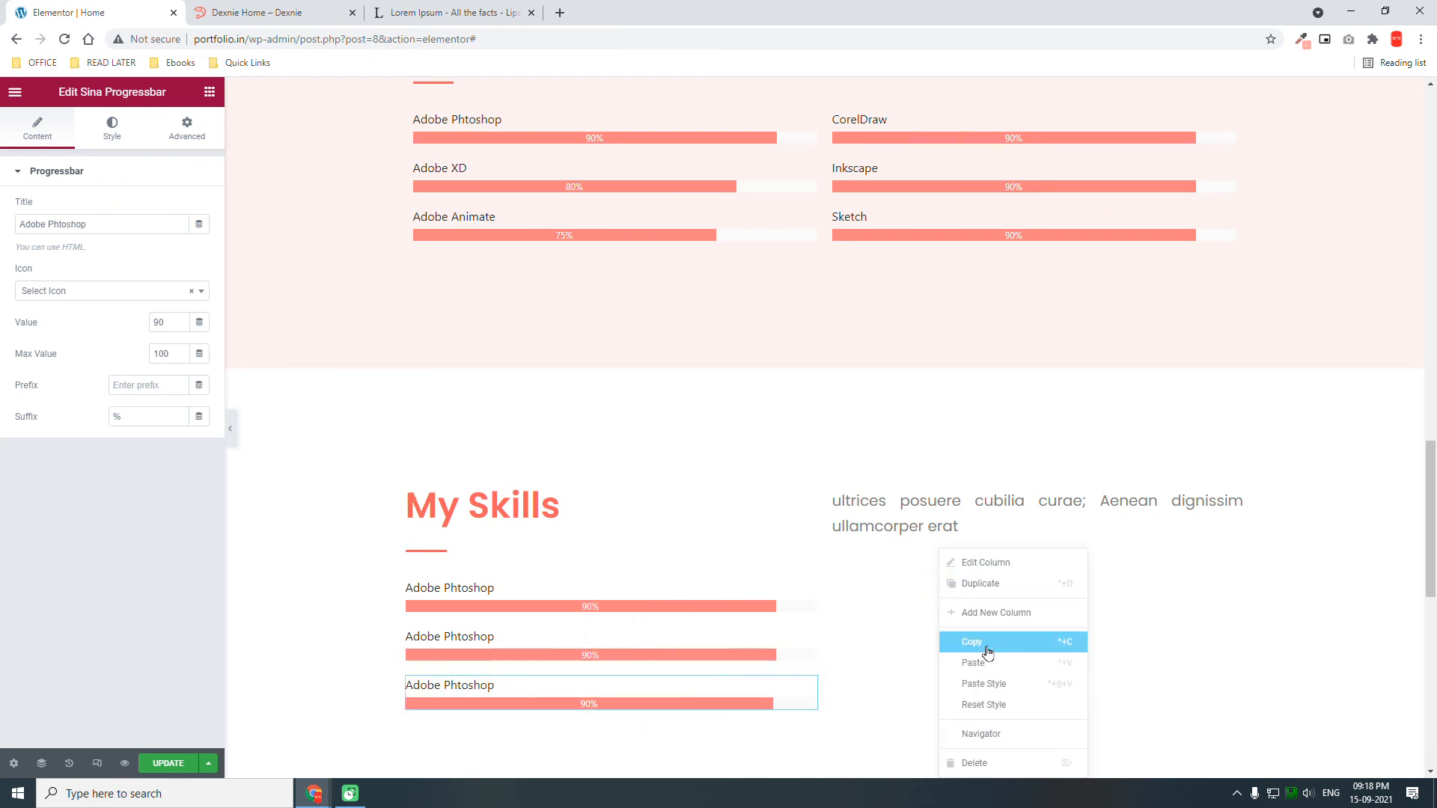
pyautogui.click(992, 664)
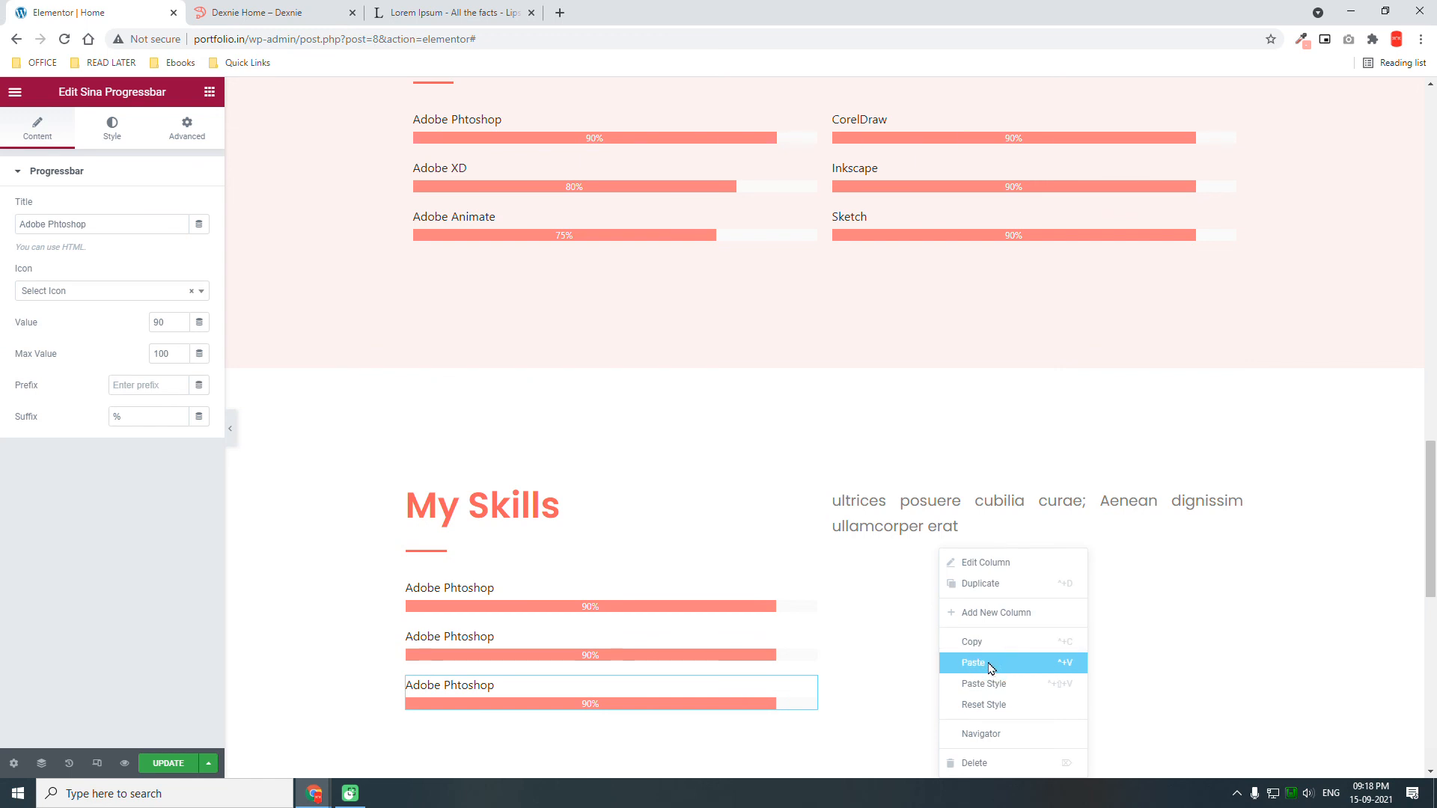
pyautogui.rightClick(973, 735)
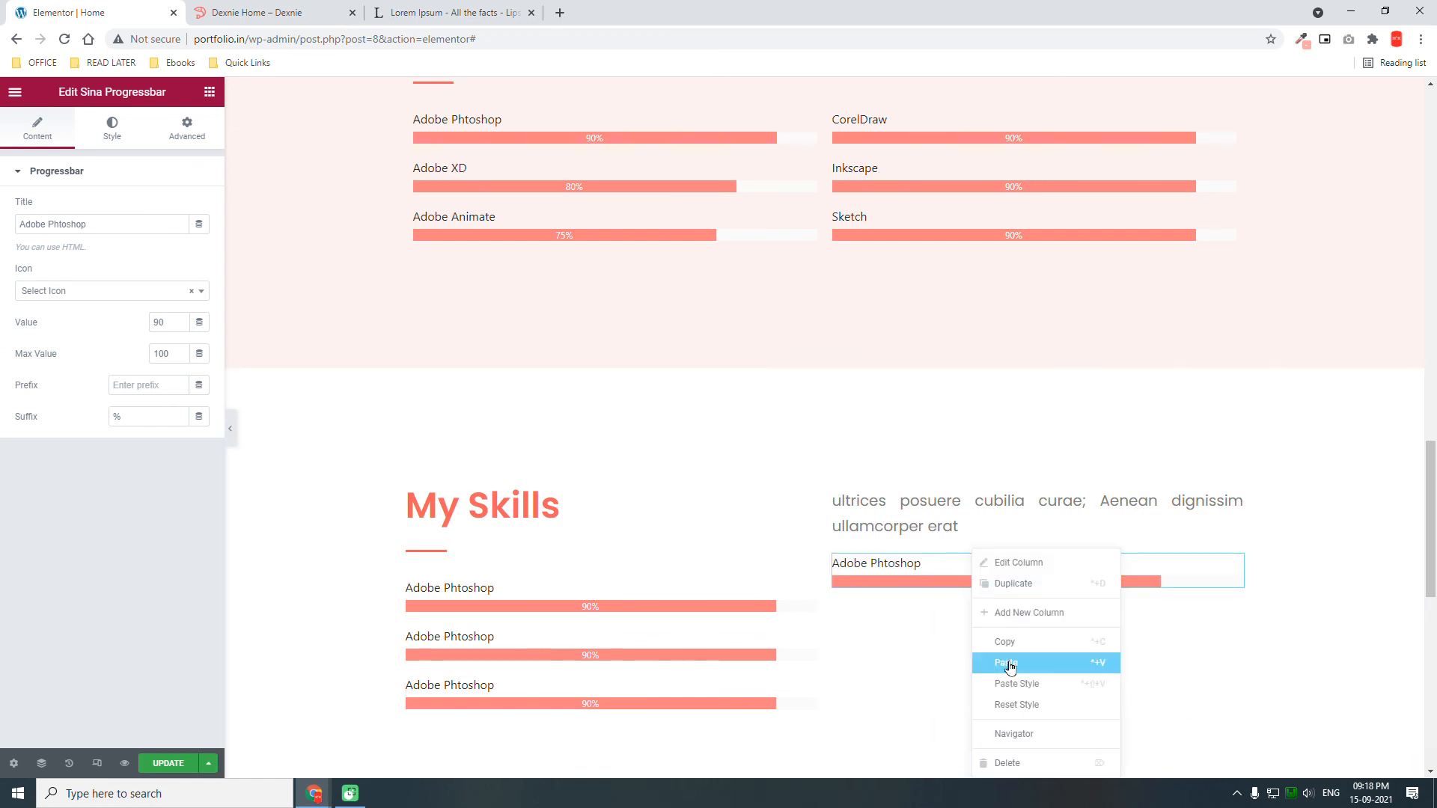
pyautogui.click(1014, 665)
pyautogui.rightClick(972, 639)
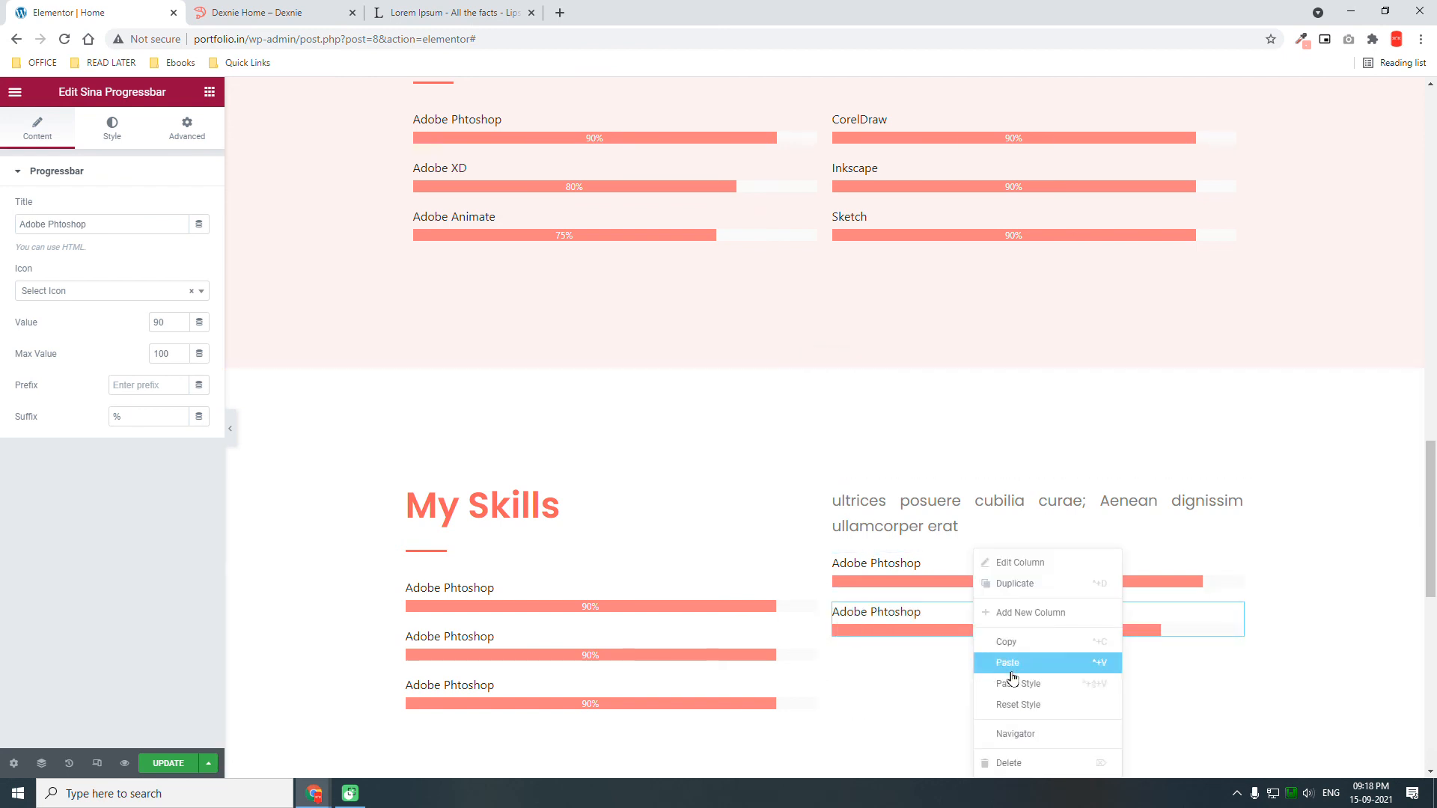
pyautogui.click(1024, 664)
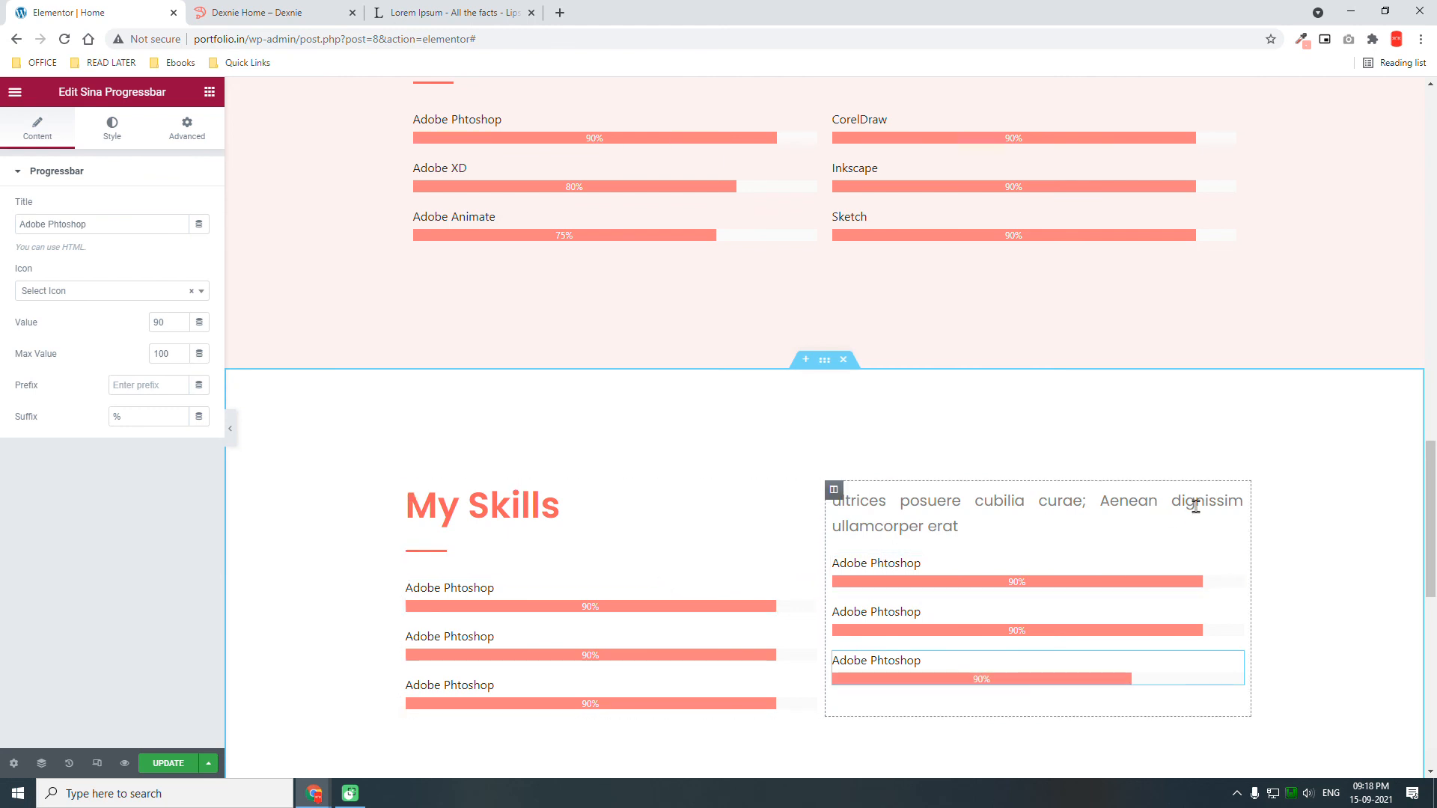
# Unlink the margins of the new section's description text and set its bottom margin to 30 px.
pyautogui.click(1237, 502)
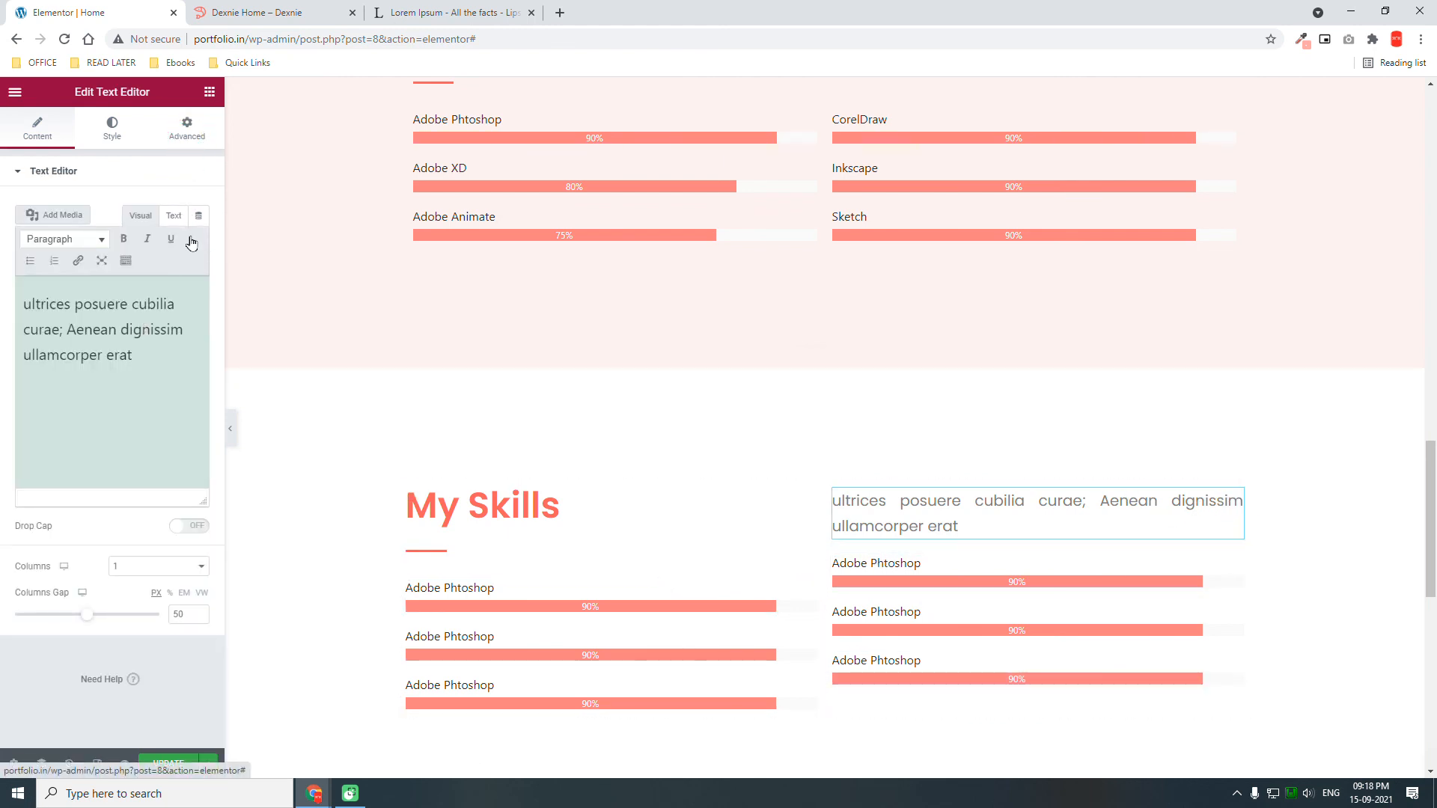
pyautogui.click(186, 127)
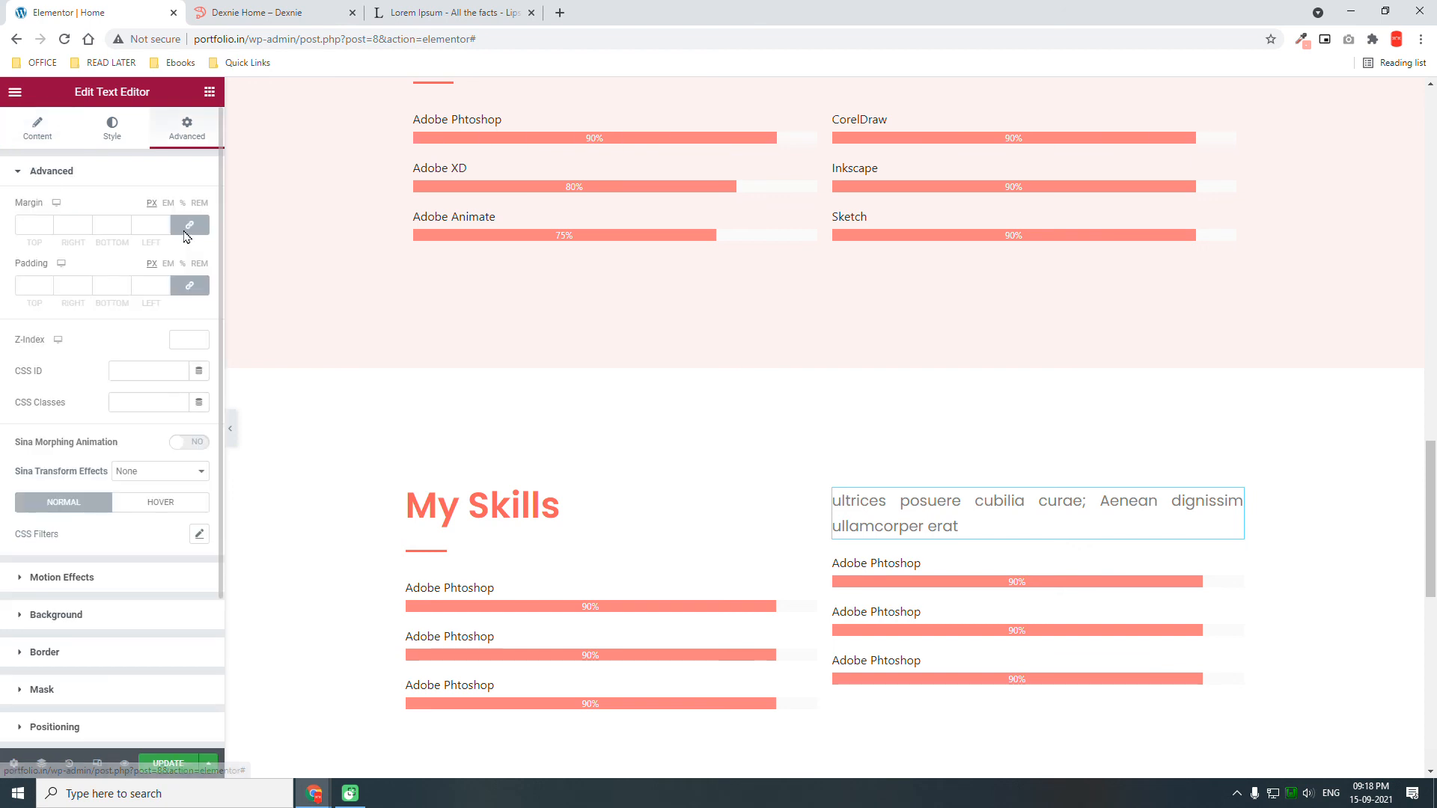
pyautogui.doubleClick(106, 225)
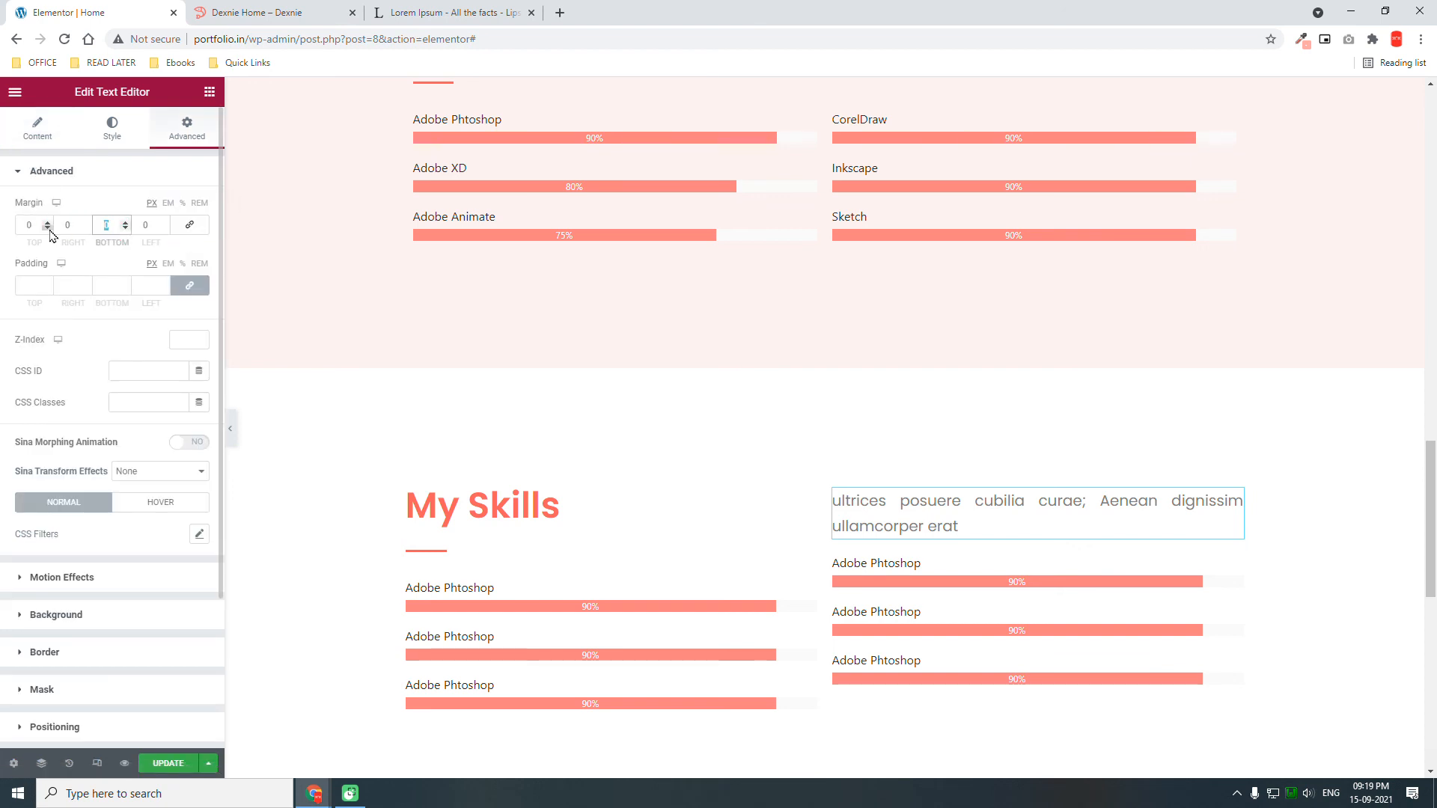
pyautogui.write('40')
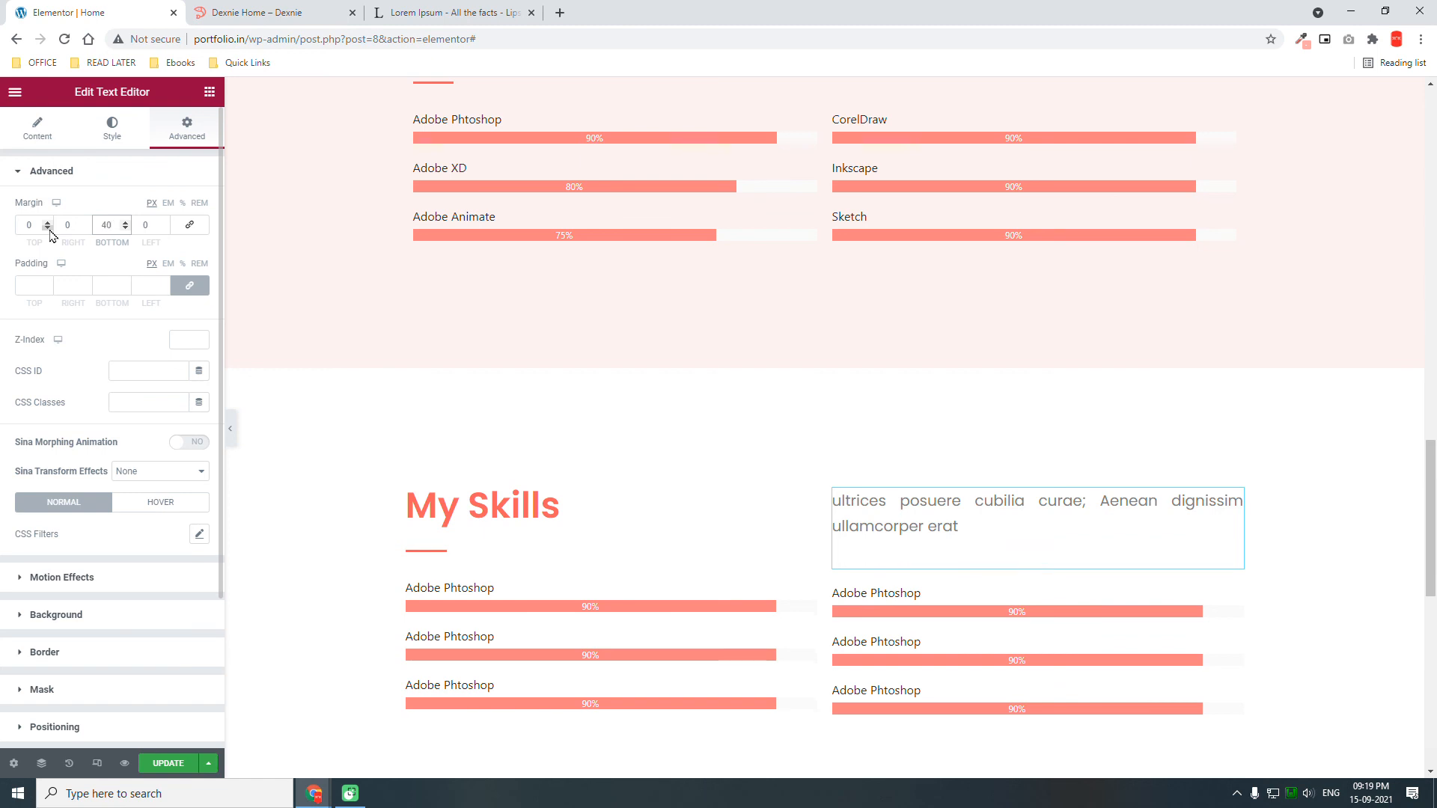
pyautogui.doubleClick(106, 224)
pyautogui.write('30')
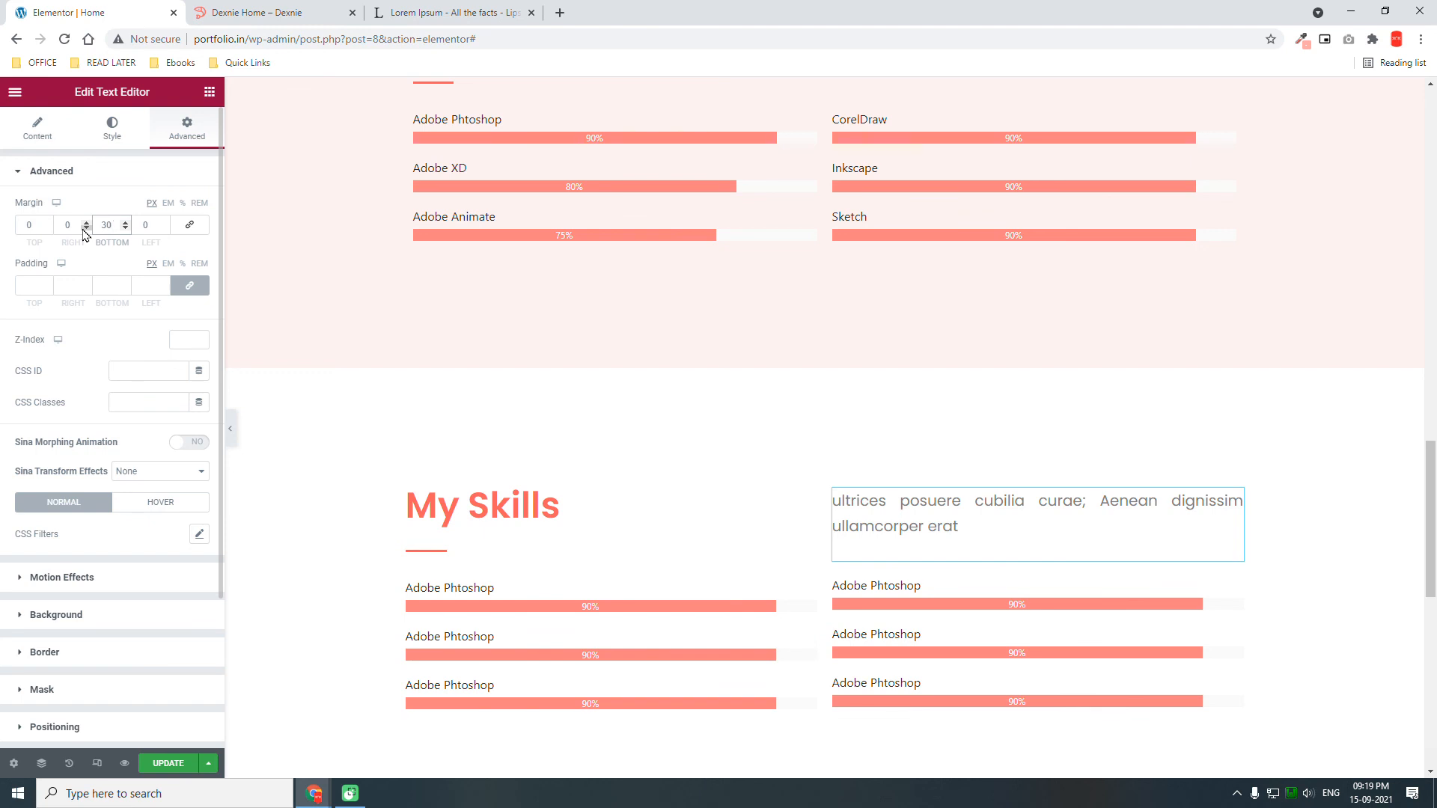
# Compare the original My Skills section with the new one at full width, and return to the editing view.
pyautogui.click(232, 432)
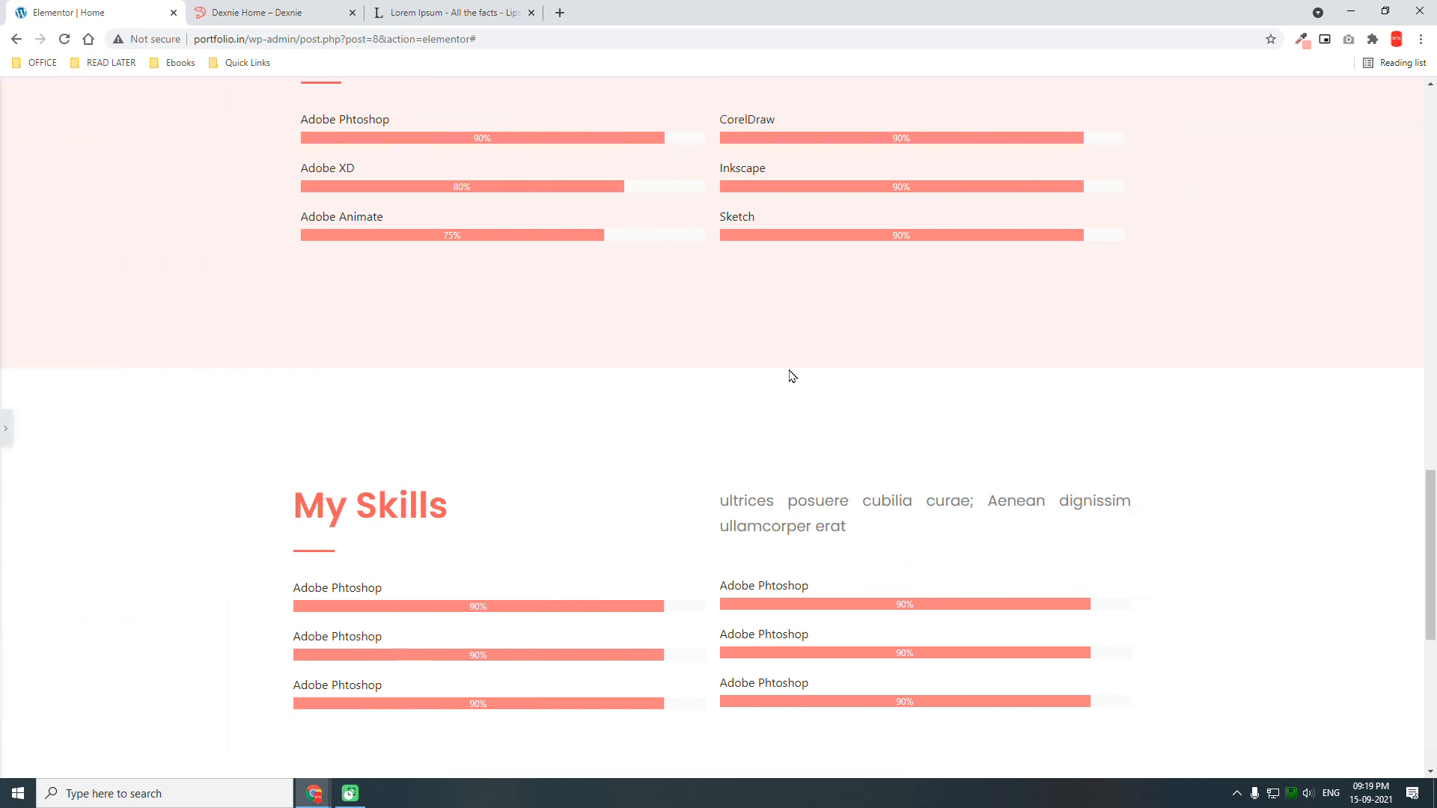
pyautogui.scroll(3, 793, 376)
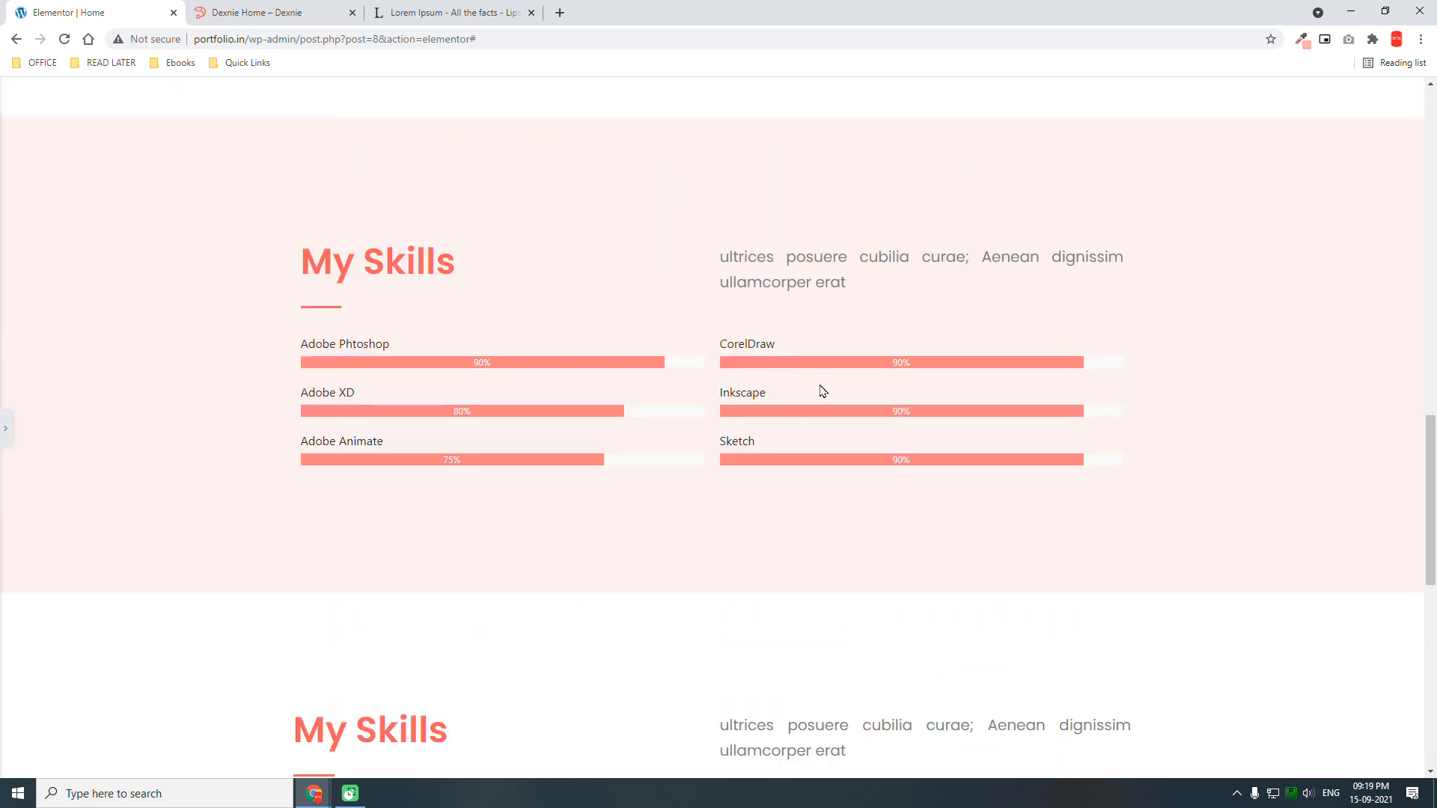
pyautogui.scroll(-2, 823, 391)
pyautogui.scroll(-3, 823, 391)
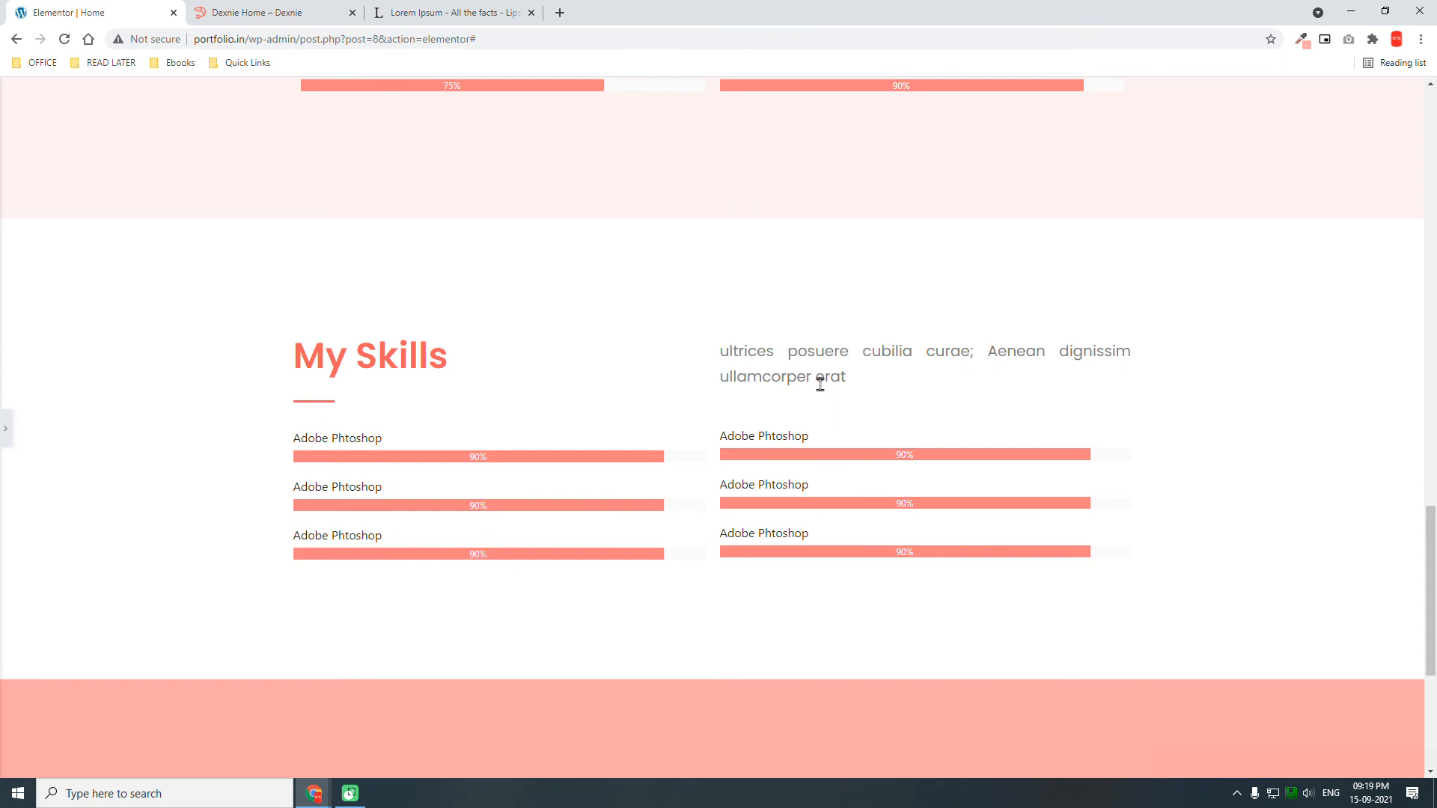
pyautogui.click(6, 433)
pyautogui.click(6, 432)
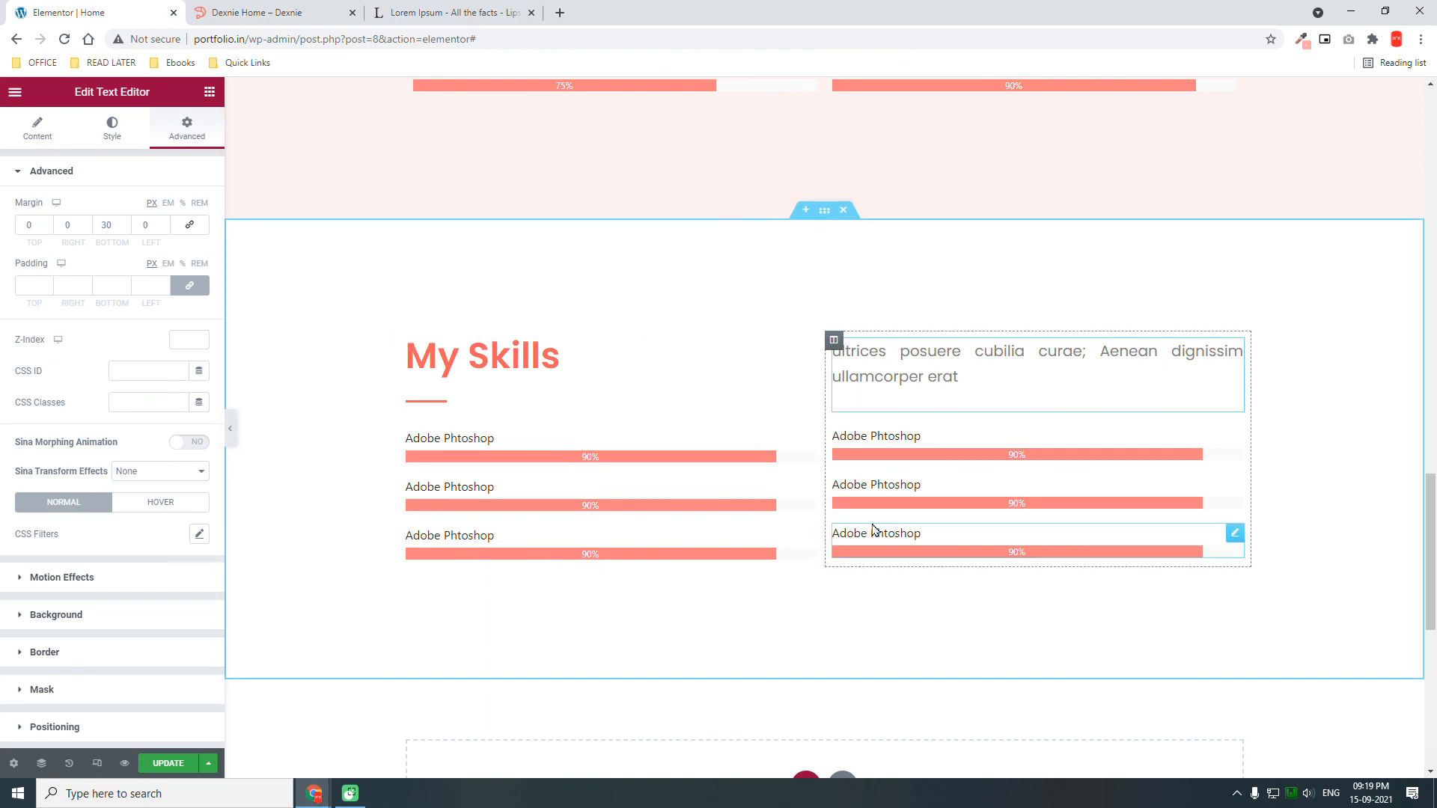
pyautogui.scroll(5, 854, 557)
pyautogui.scroll(2, 854, 558)
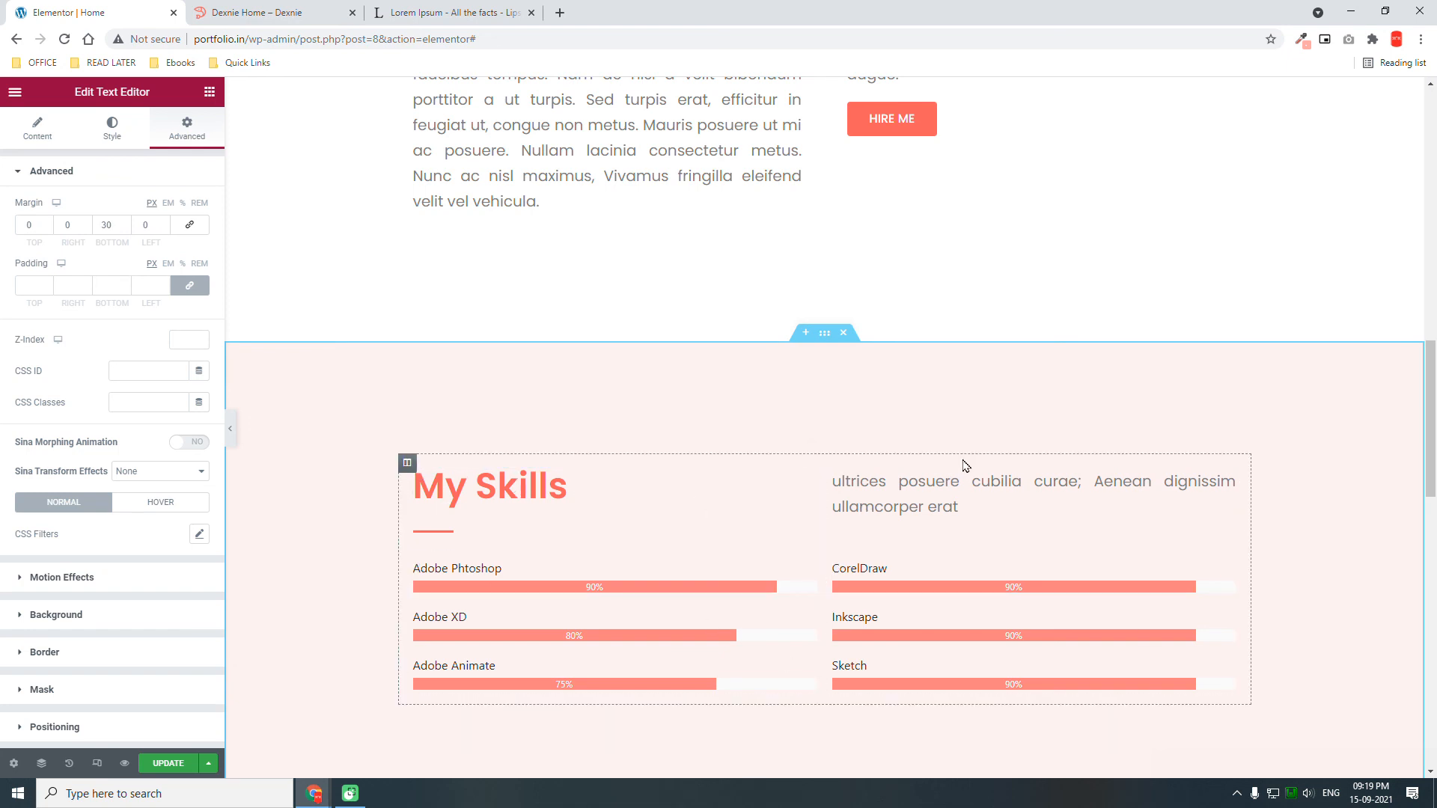
# Preview the new My Skills section in responsive mode at mobile size, and return to the desktop size.
pyautogui.scroll(-7, 960, 466)
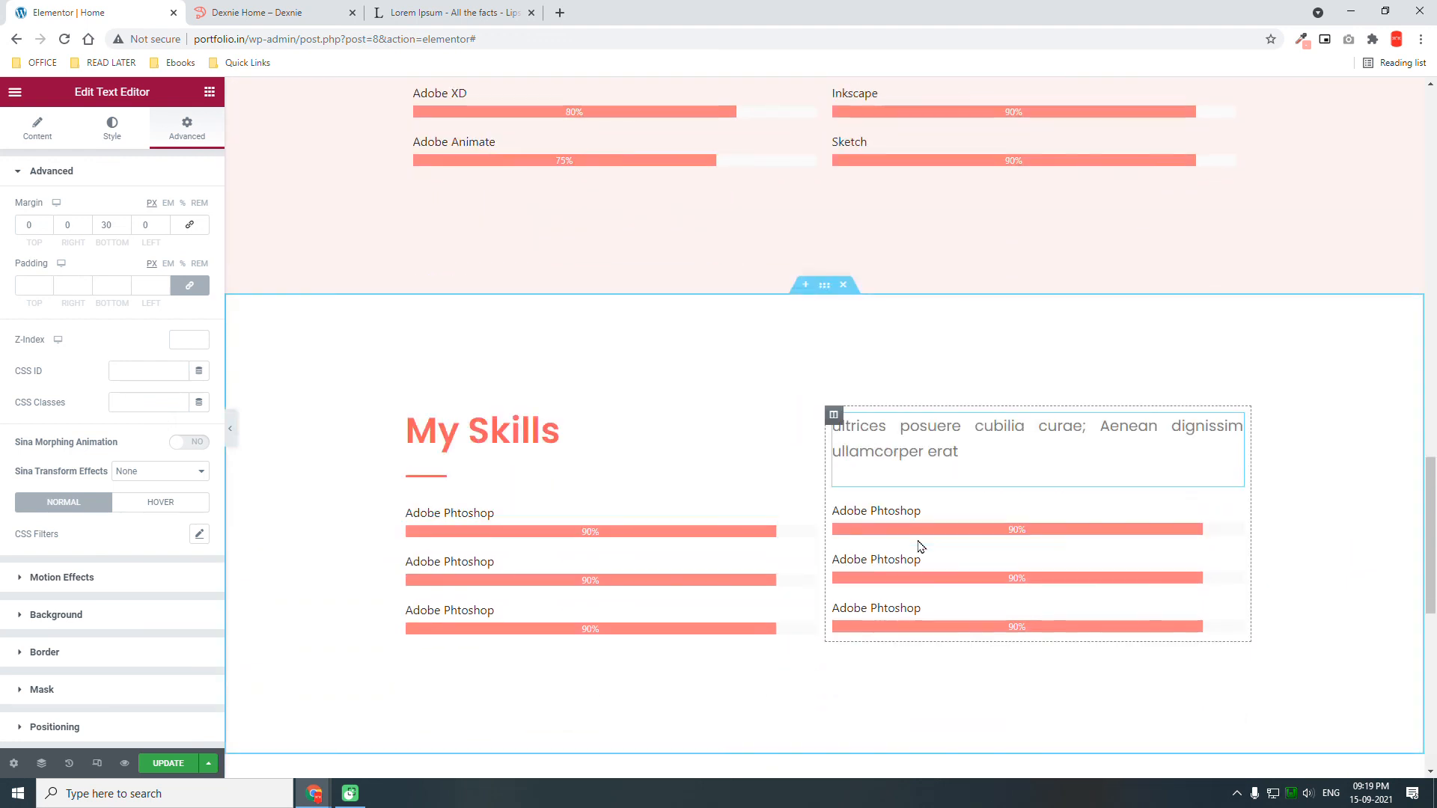
pyautogui.scroll(-1, 556, 547)
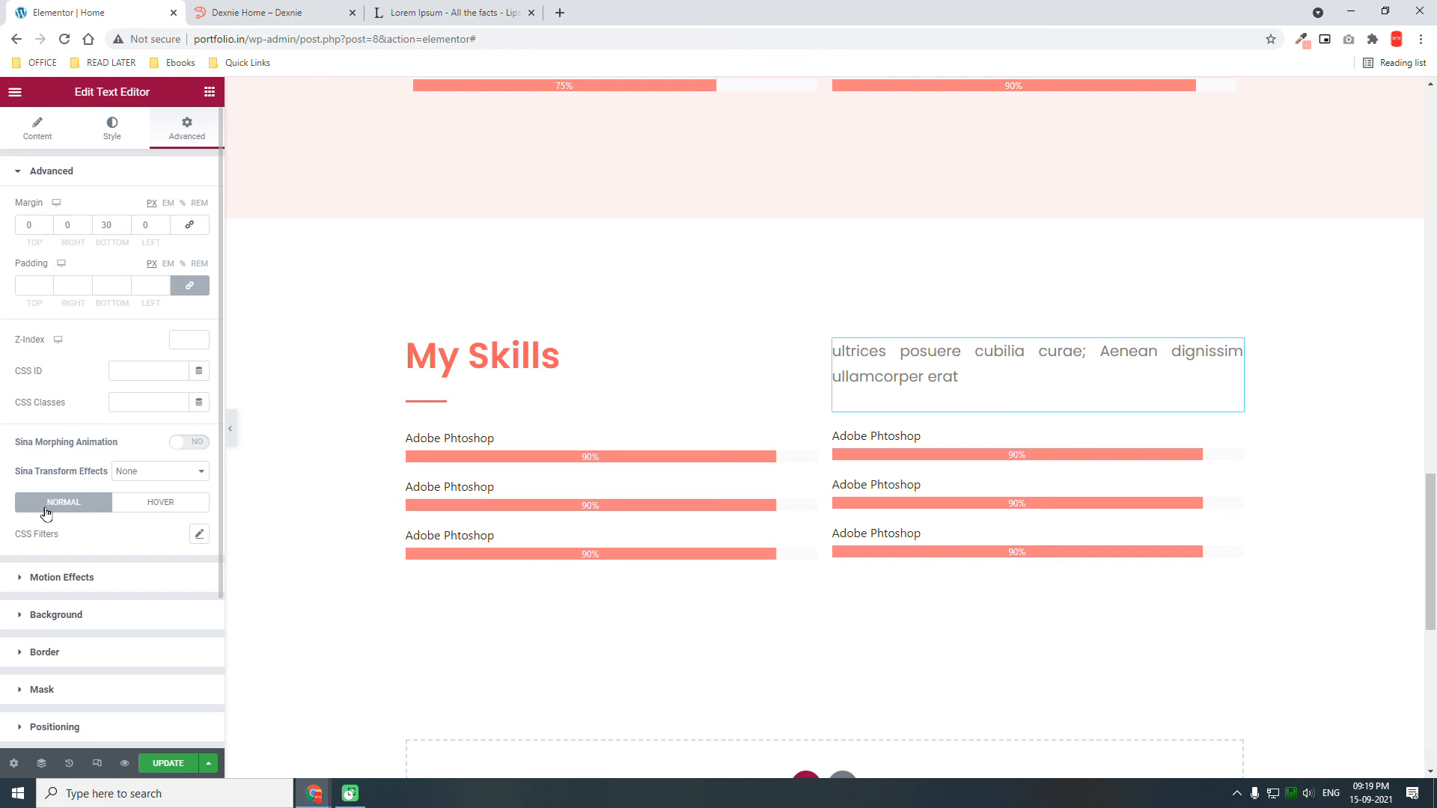
pyautogui.click(96, 763)
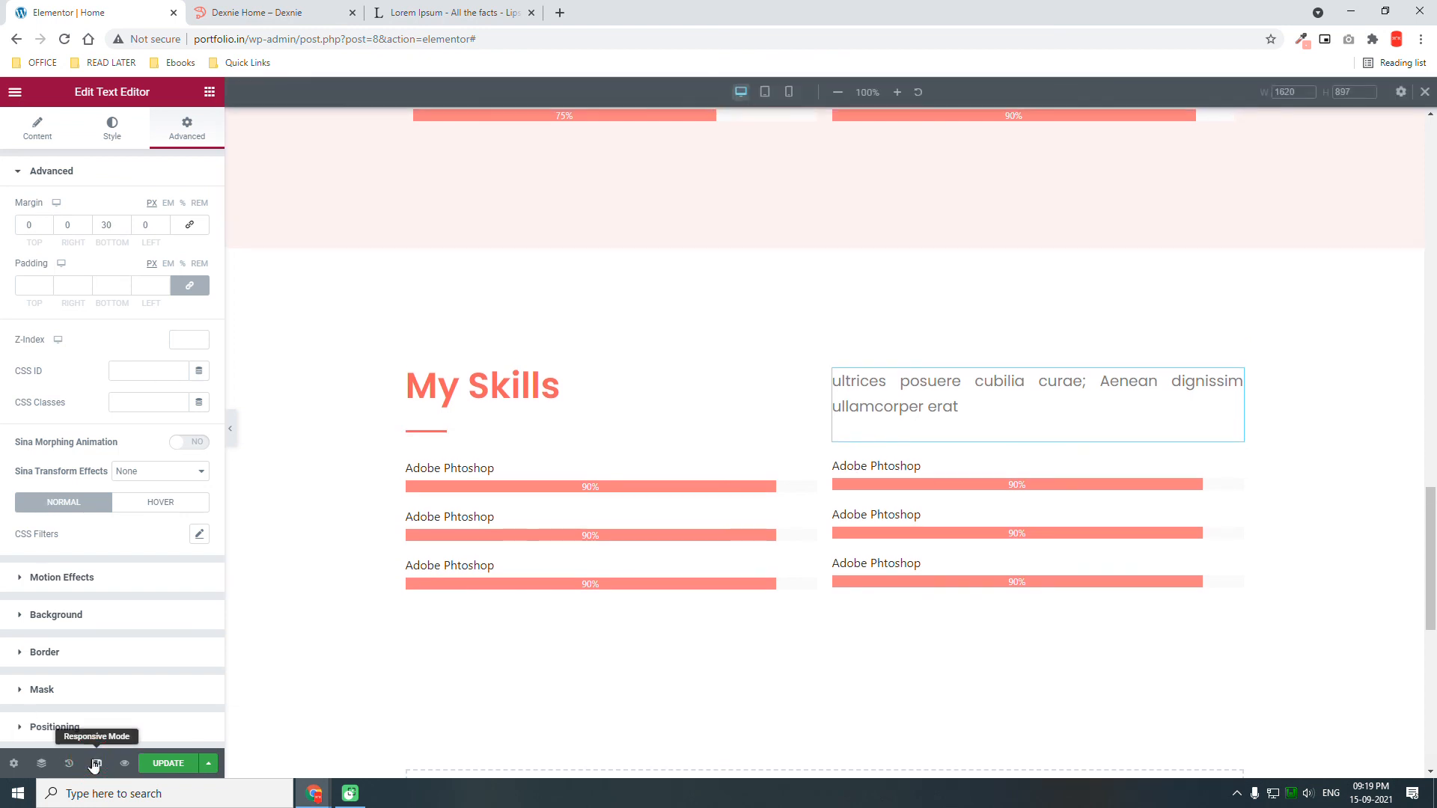
pyautogui.click(790, 95)
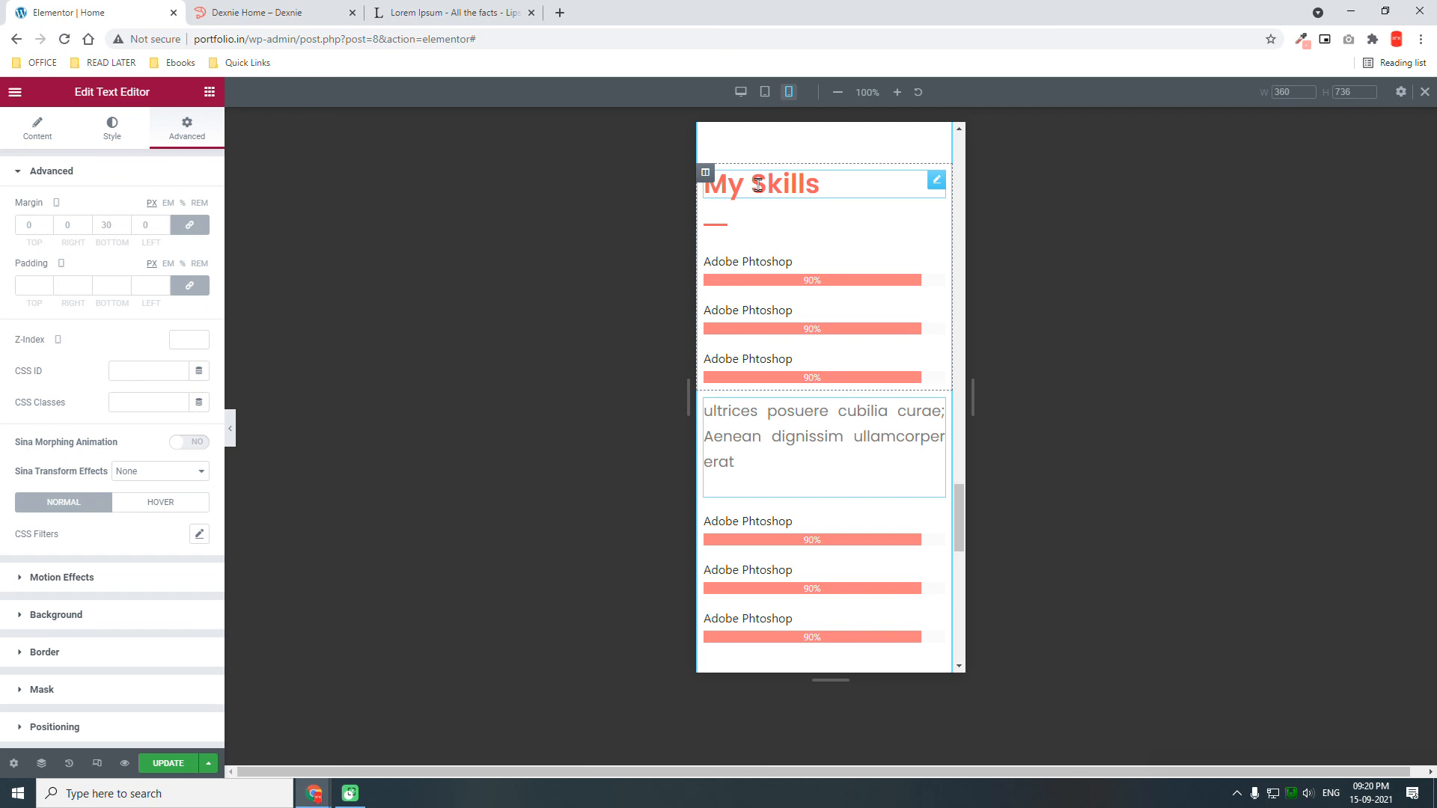
pyautogui.click(737, 93)
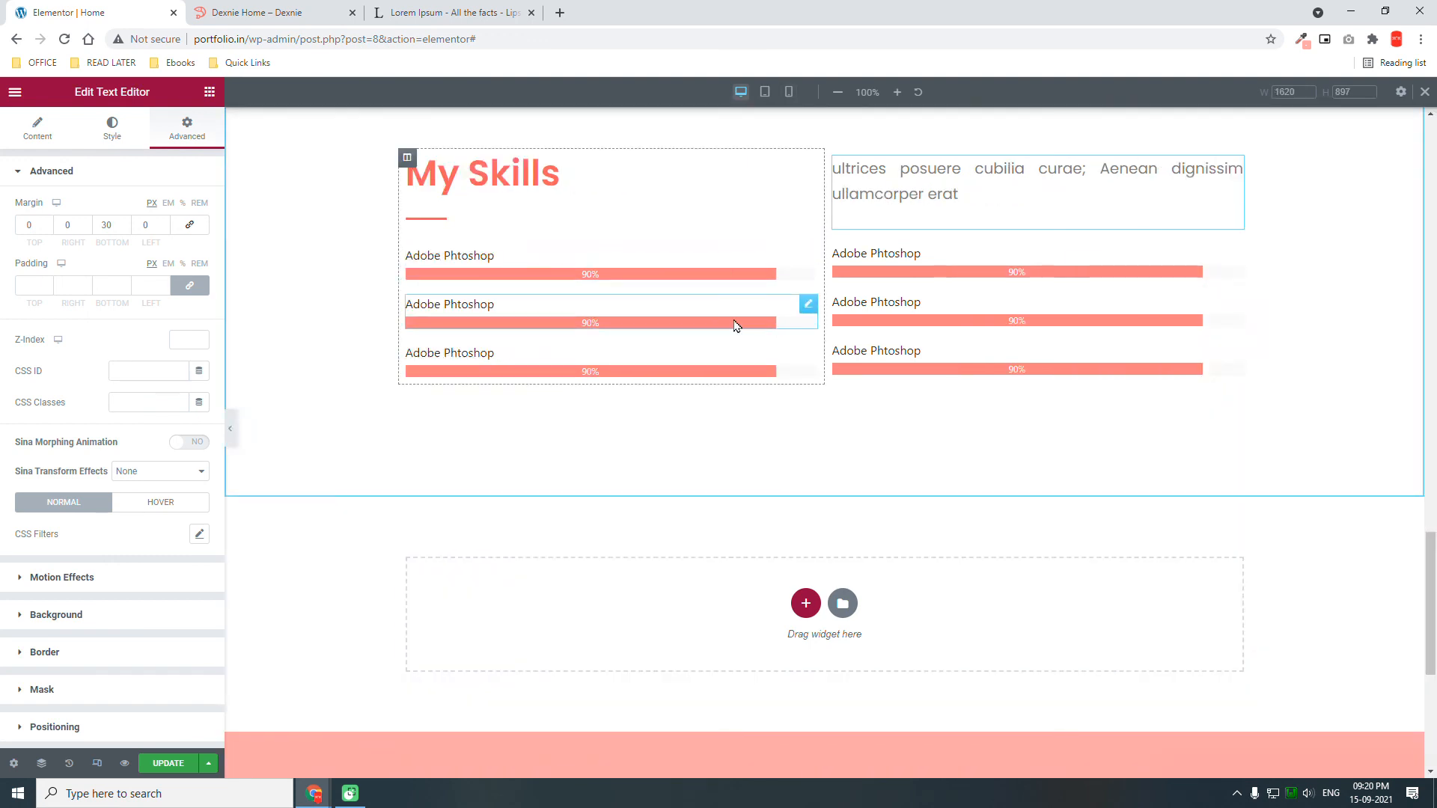
# Compare the column and progress bar structure of the original My Skills section with the new one at desktop size.
pyautogui.scroll(8, 734, 326)
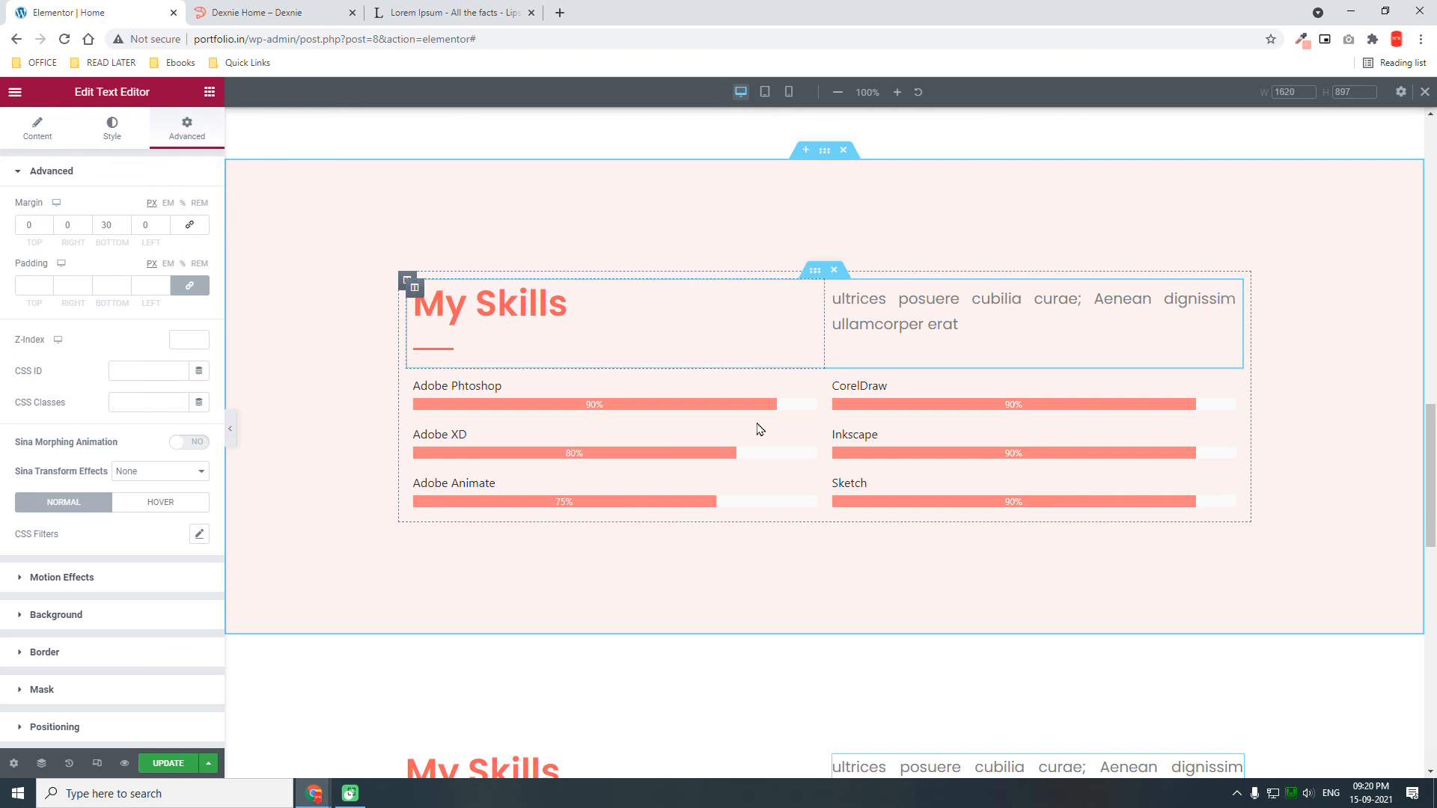
pyautogui.scroll(-3, 860, 420)
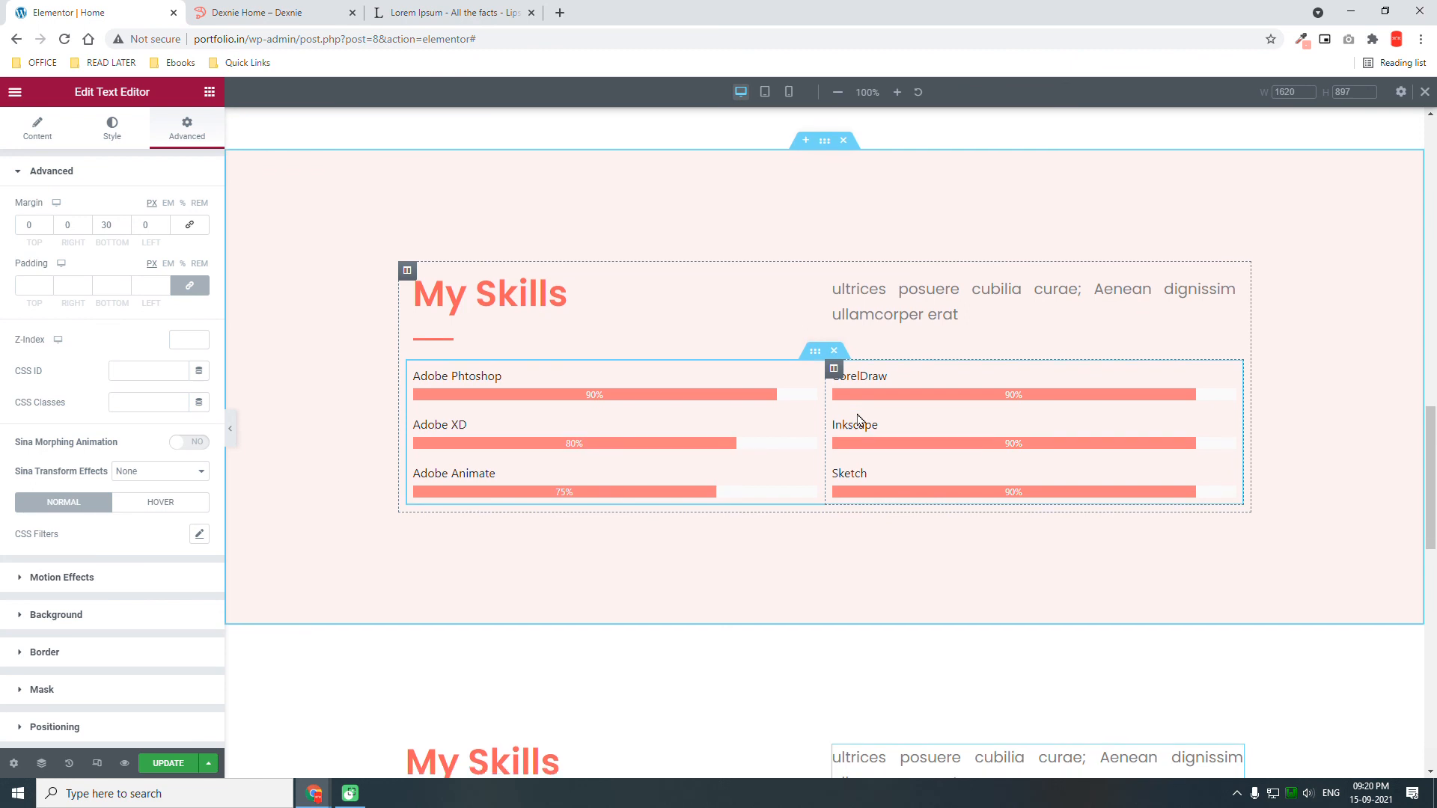
pyautogui.scroll(3, 859, 420)
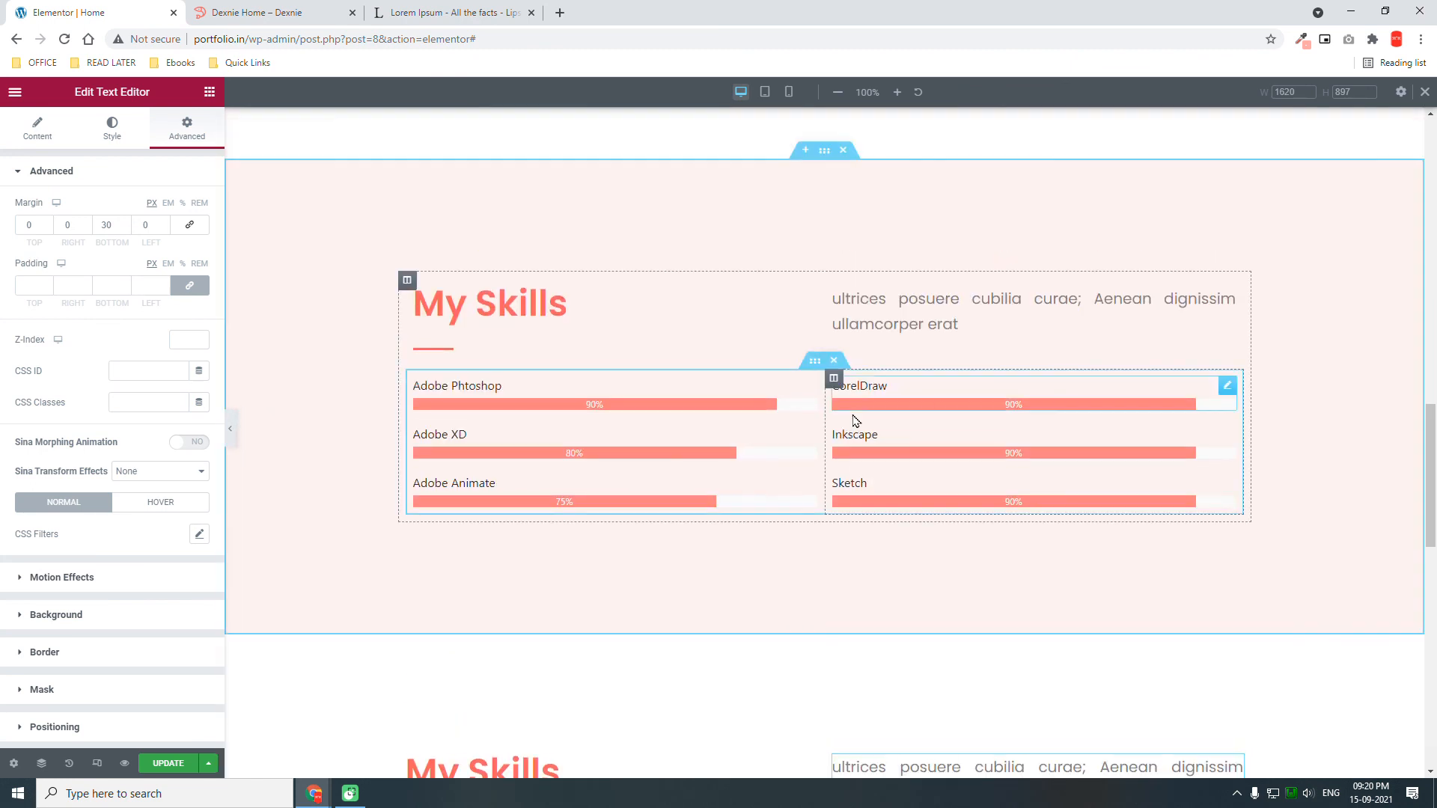
pyautogui.scroll(-5, 854, 419)
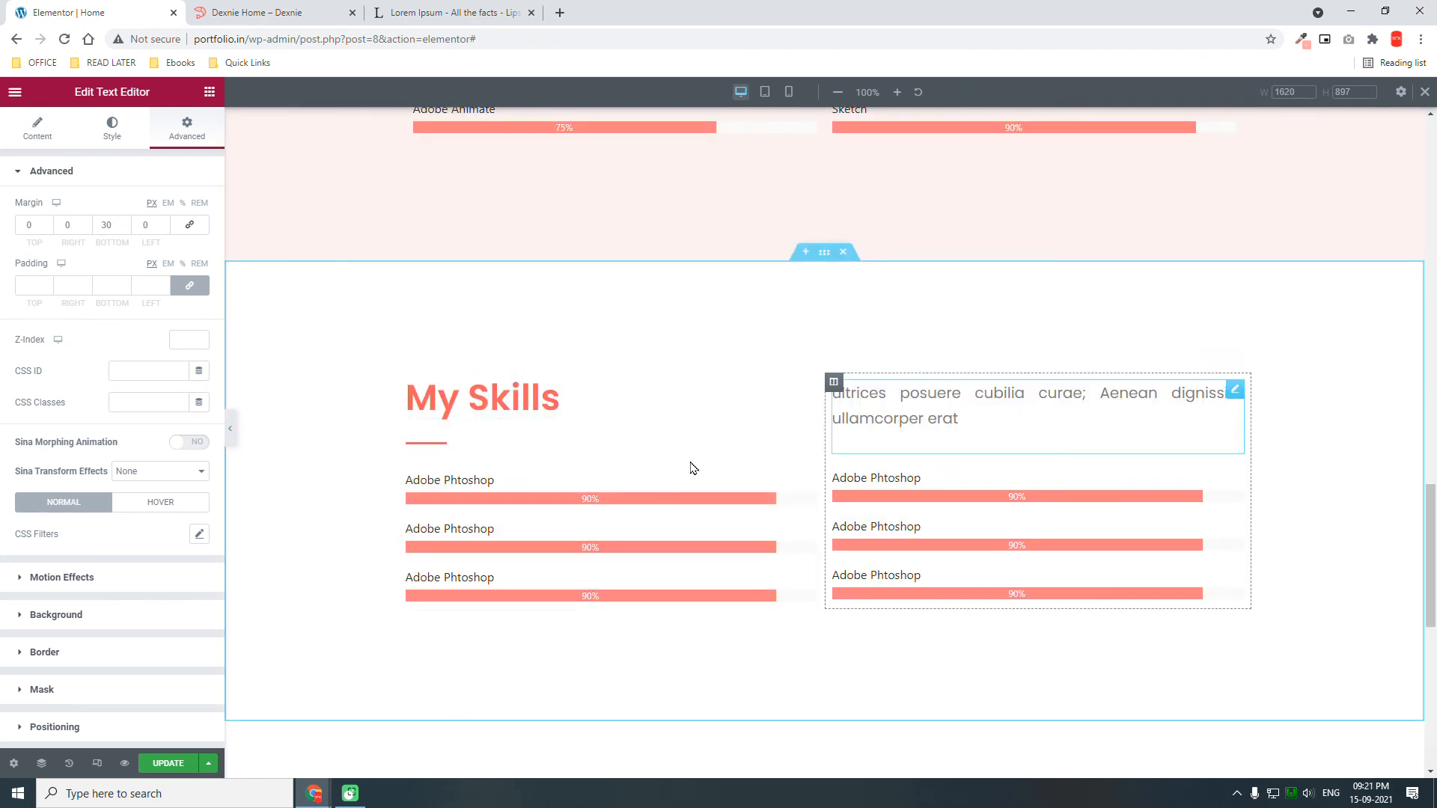
pyautogui.scroll(3, 693, 468)
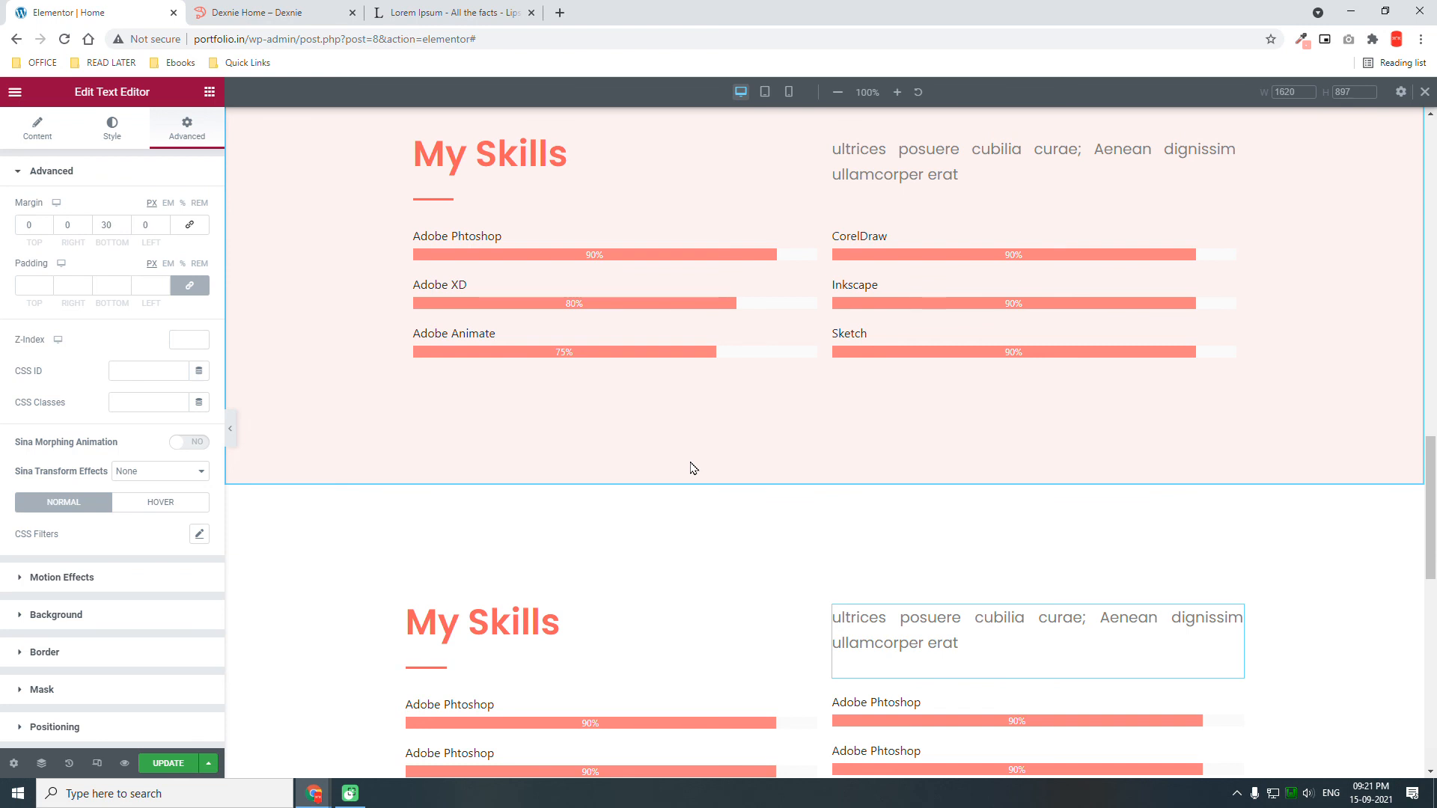
pyautogui.scroll(3, 625, 315)
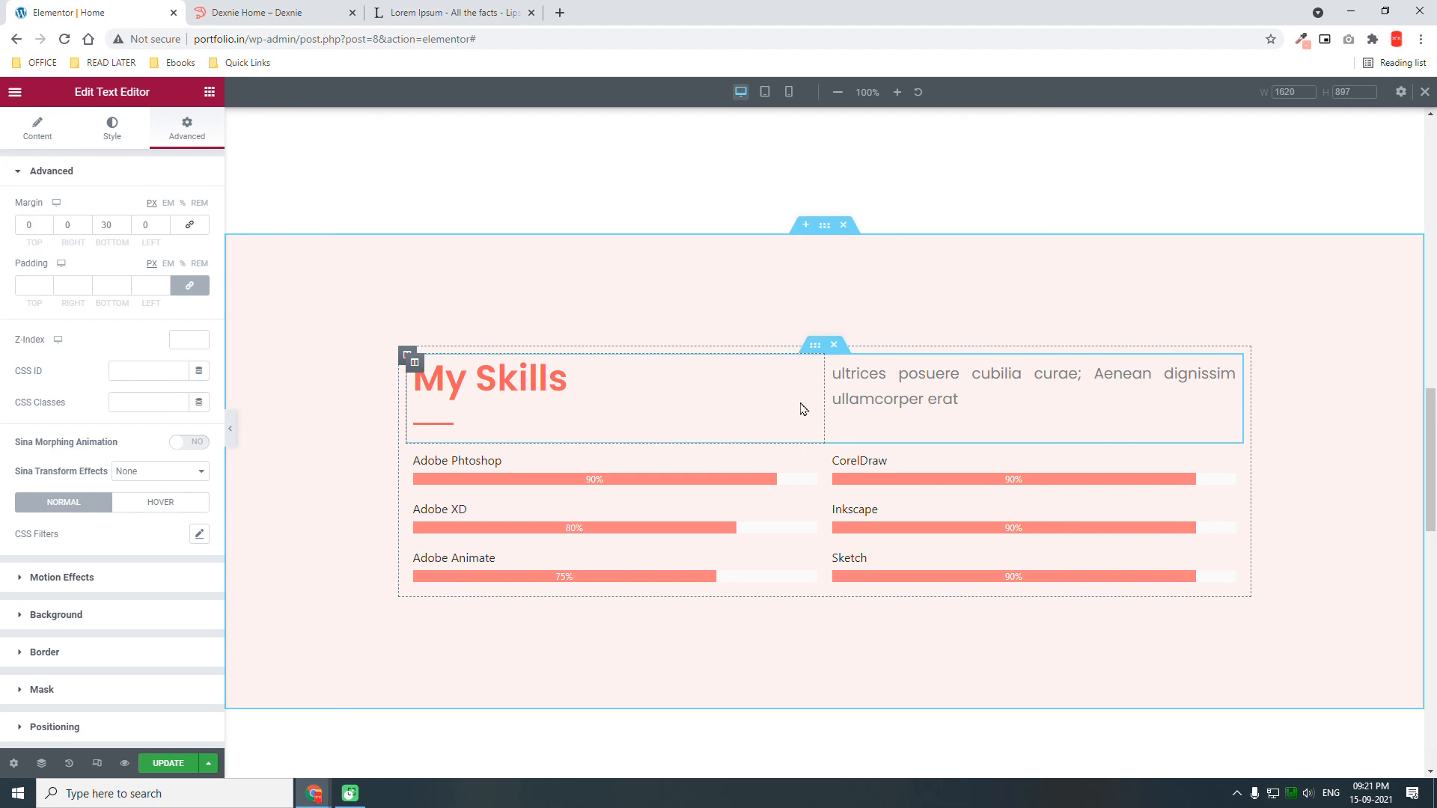
pyautogui.scroll(-7, 802, 408)
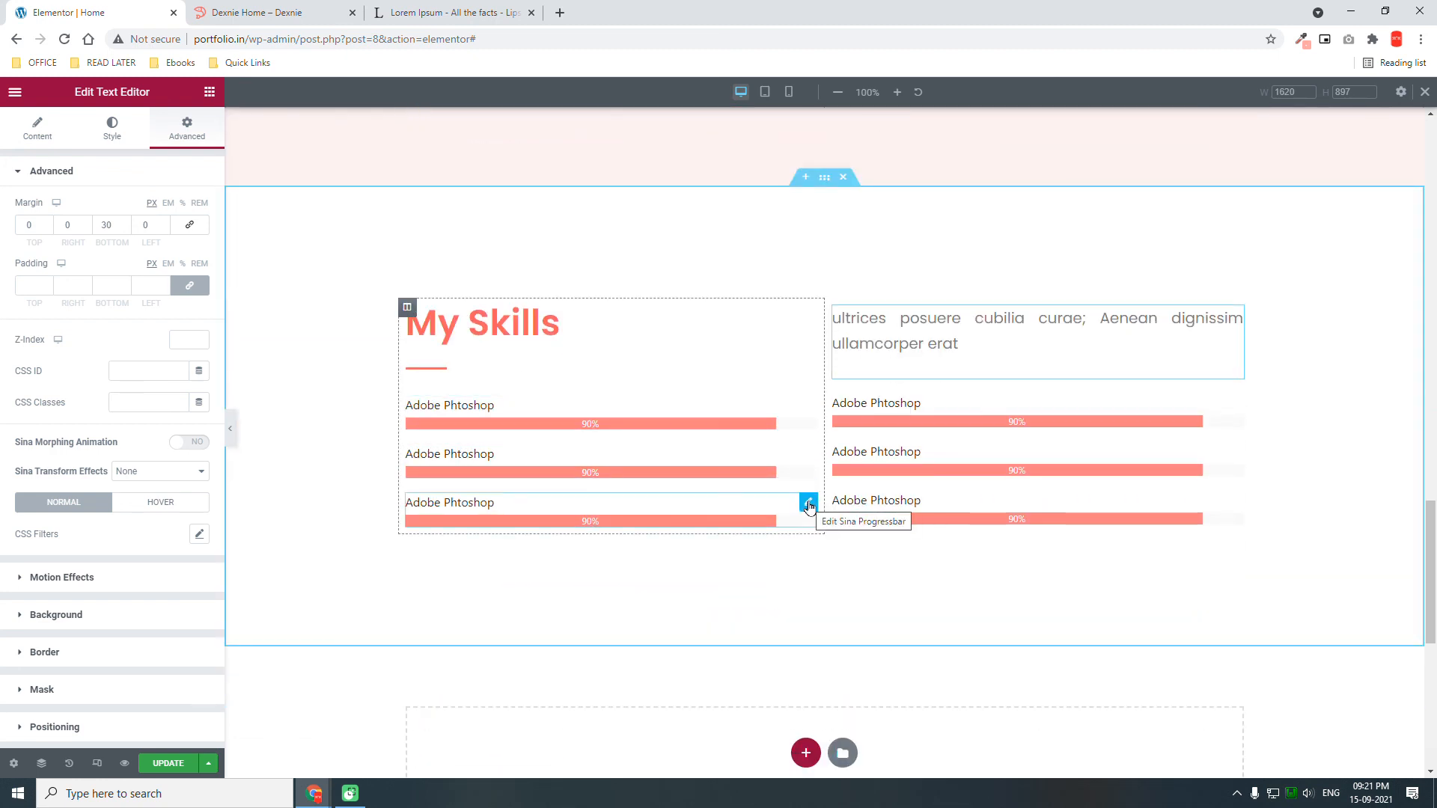
pyautogui.scroll(4, 811, 324)
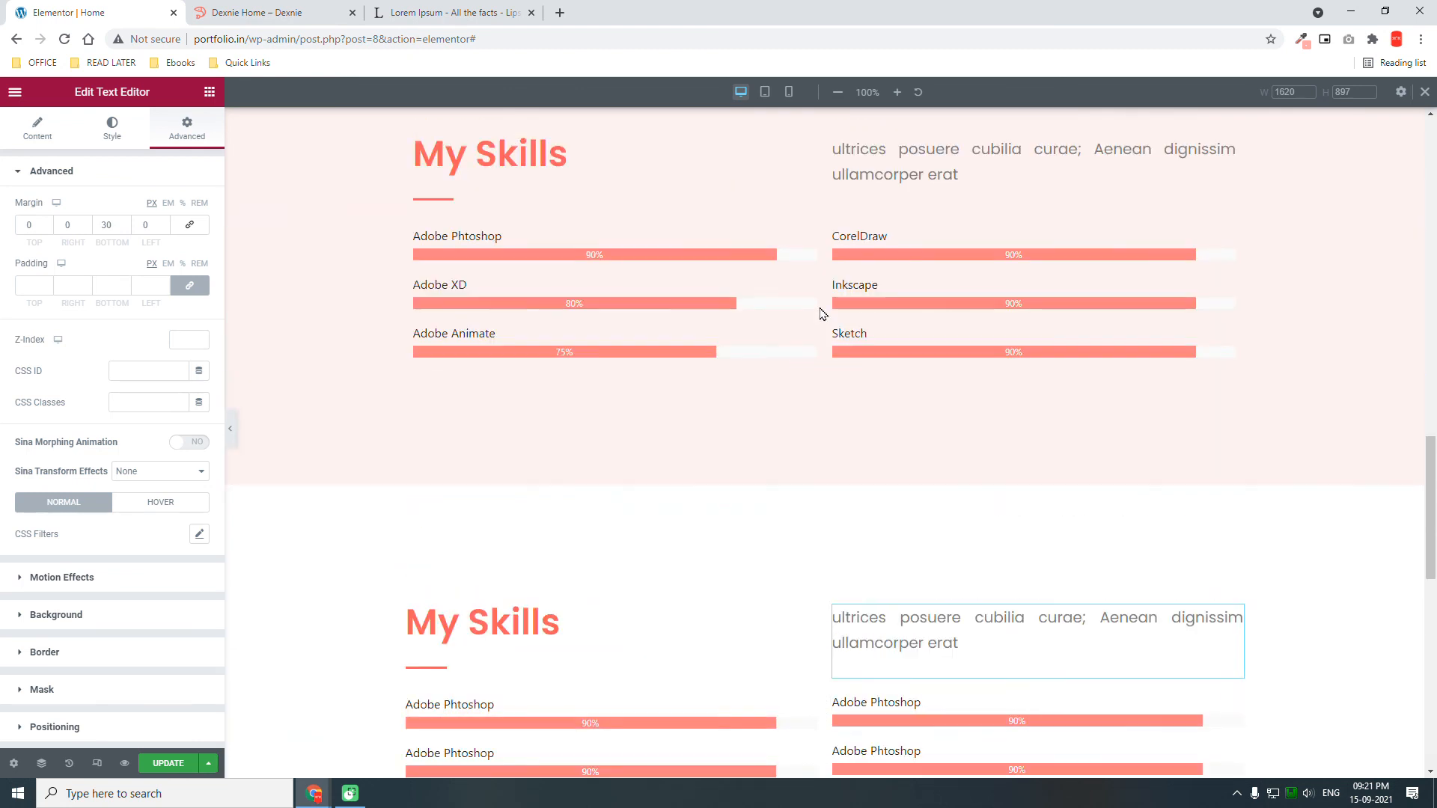
pyautogui.scroll(-3, 760, 427)
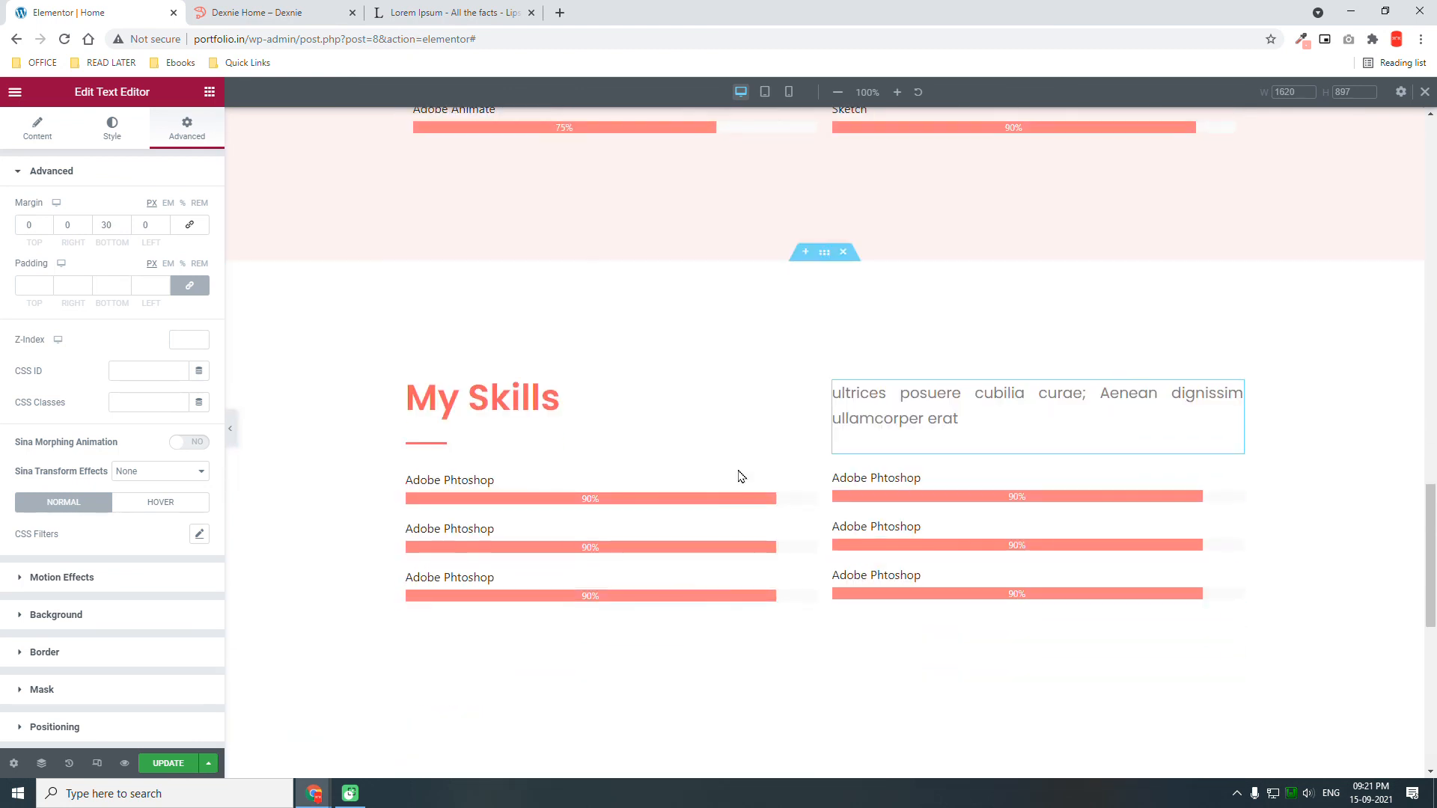